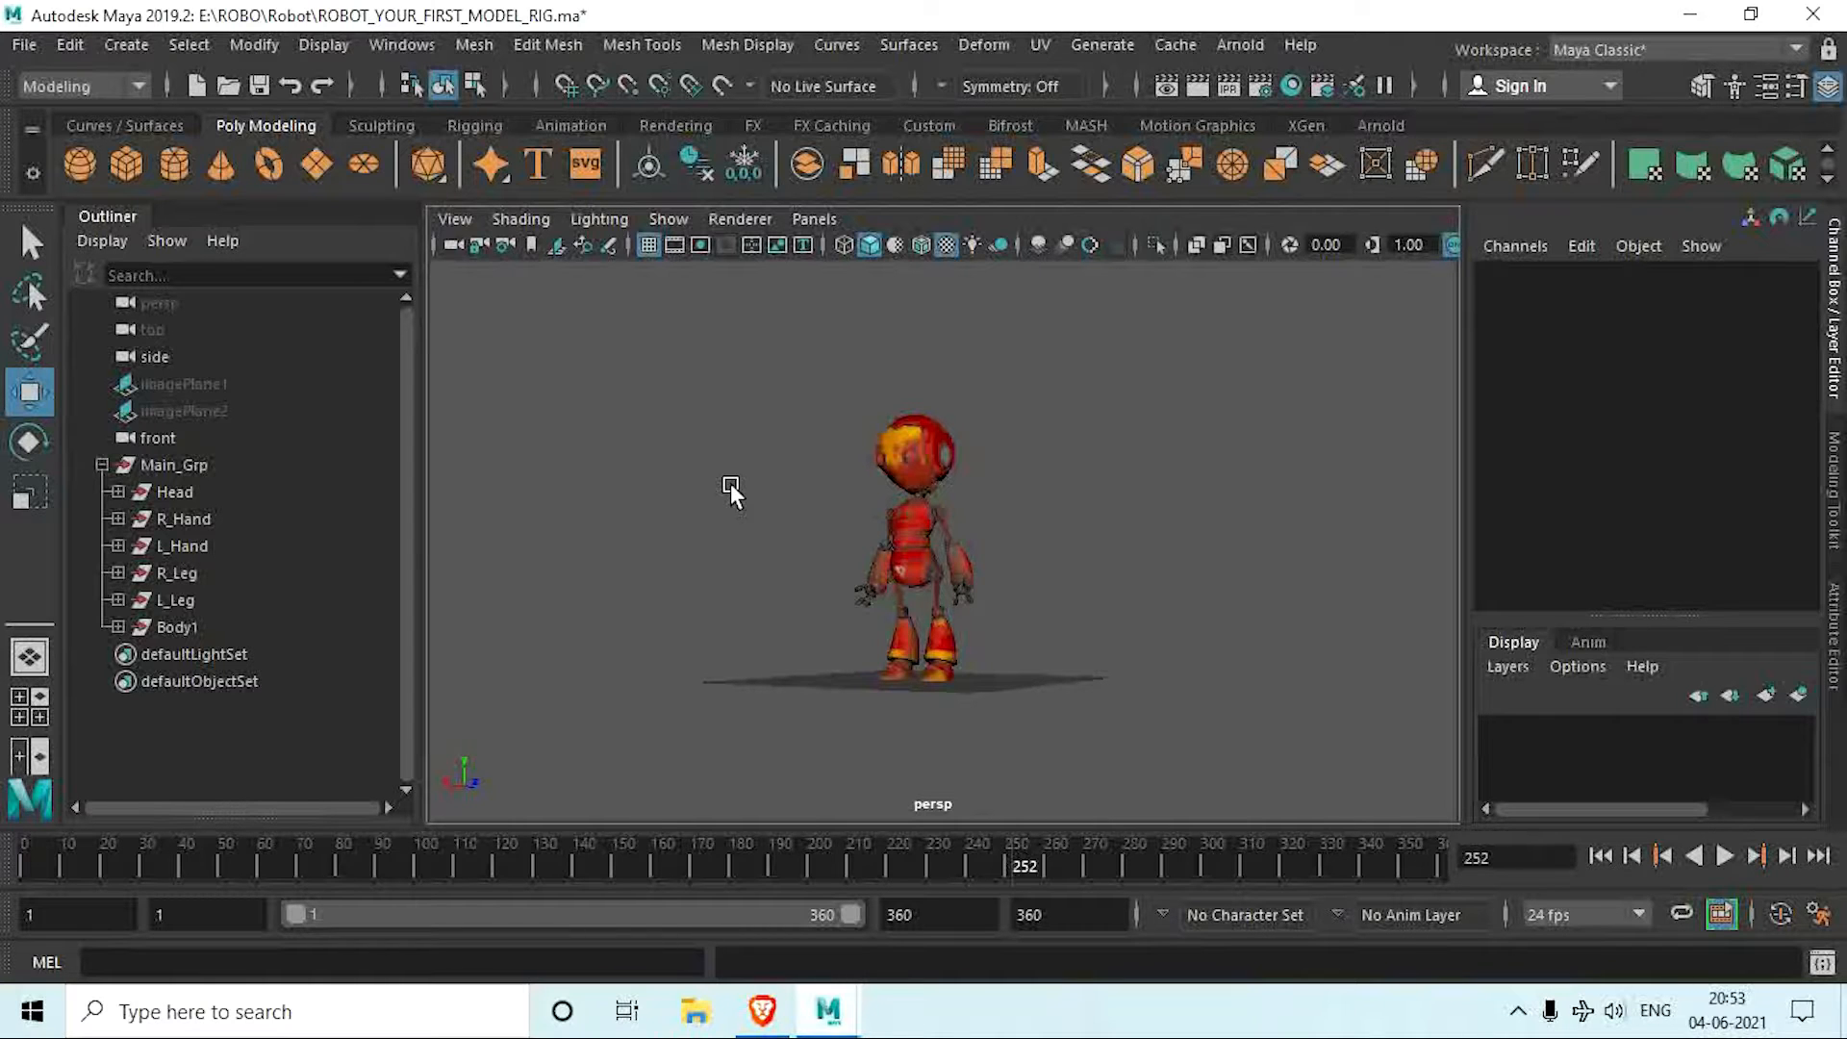
Step: Try rotating the robot's Head group to check its pivot, and clear the selection
{"action": "left_click", "coordinate": [178, 492]}
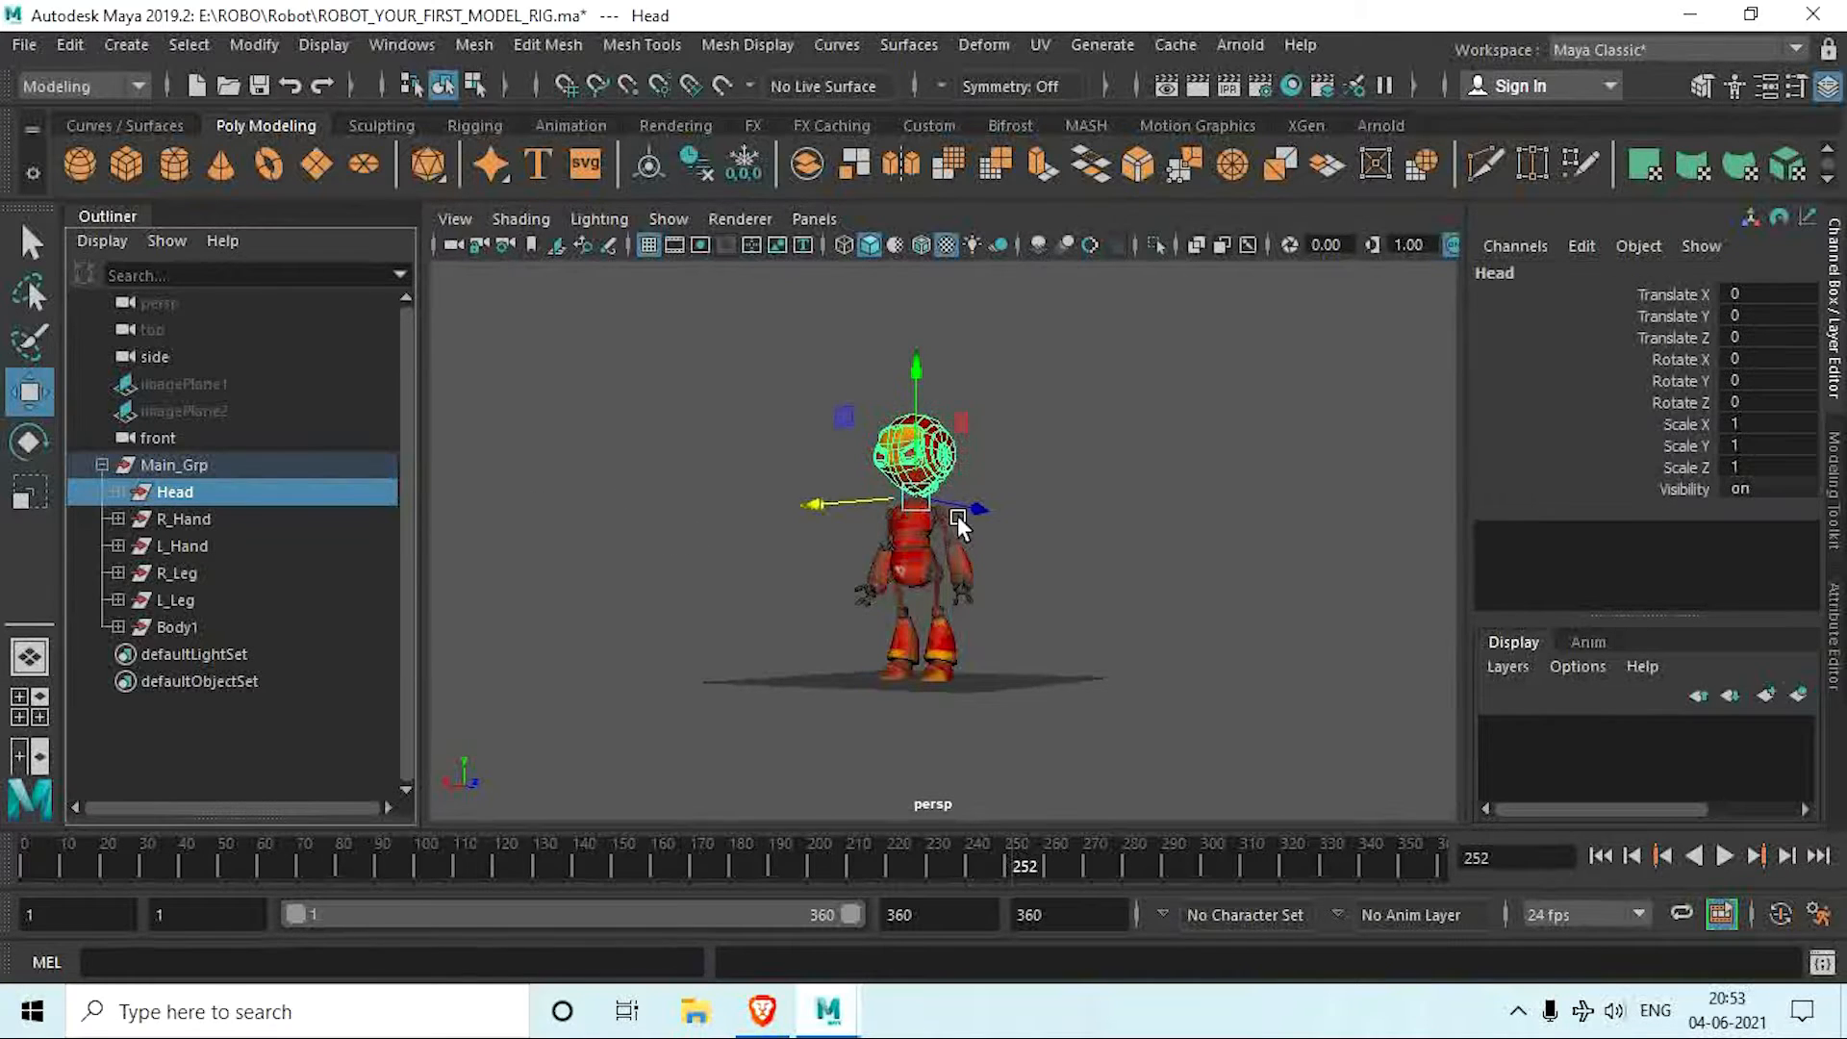
{"action": "key", "text": "f"}
{"action": "key", "text": "e"}
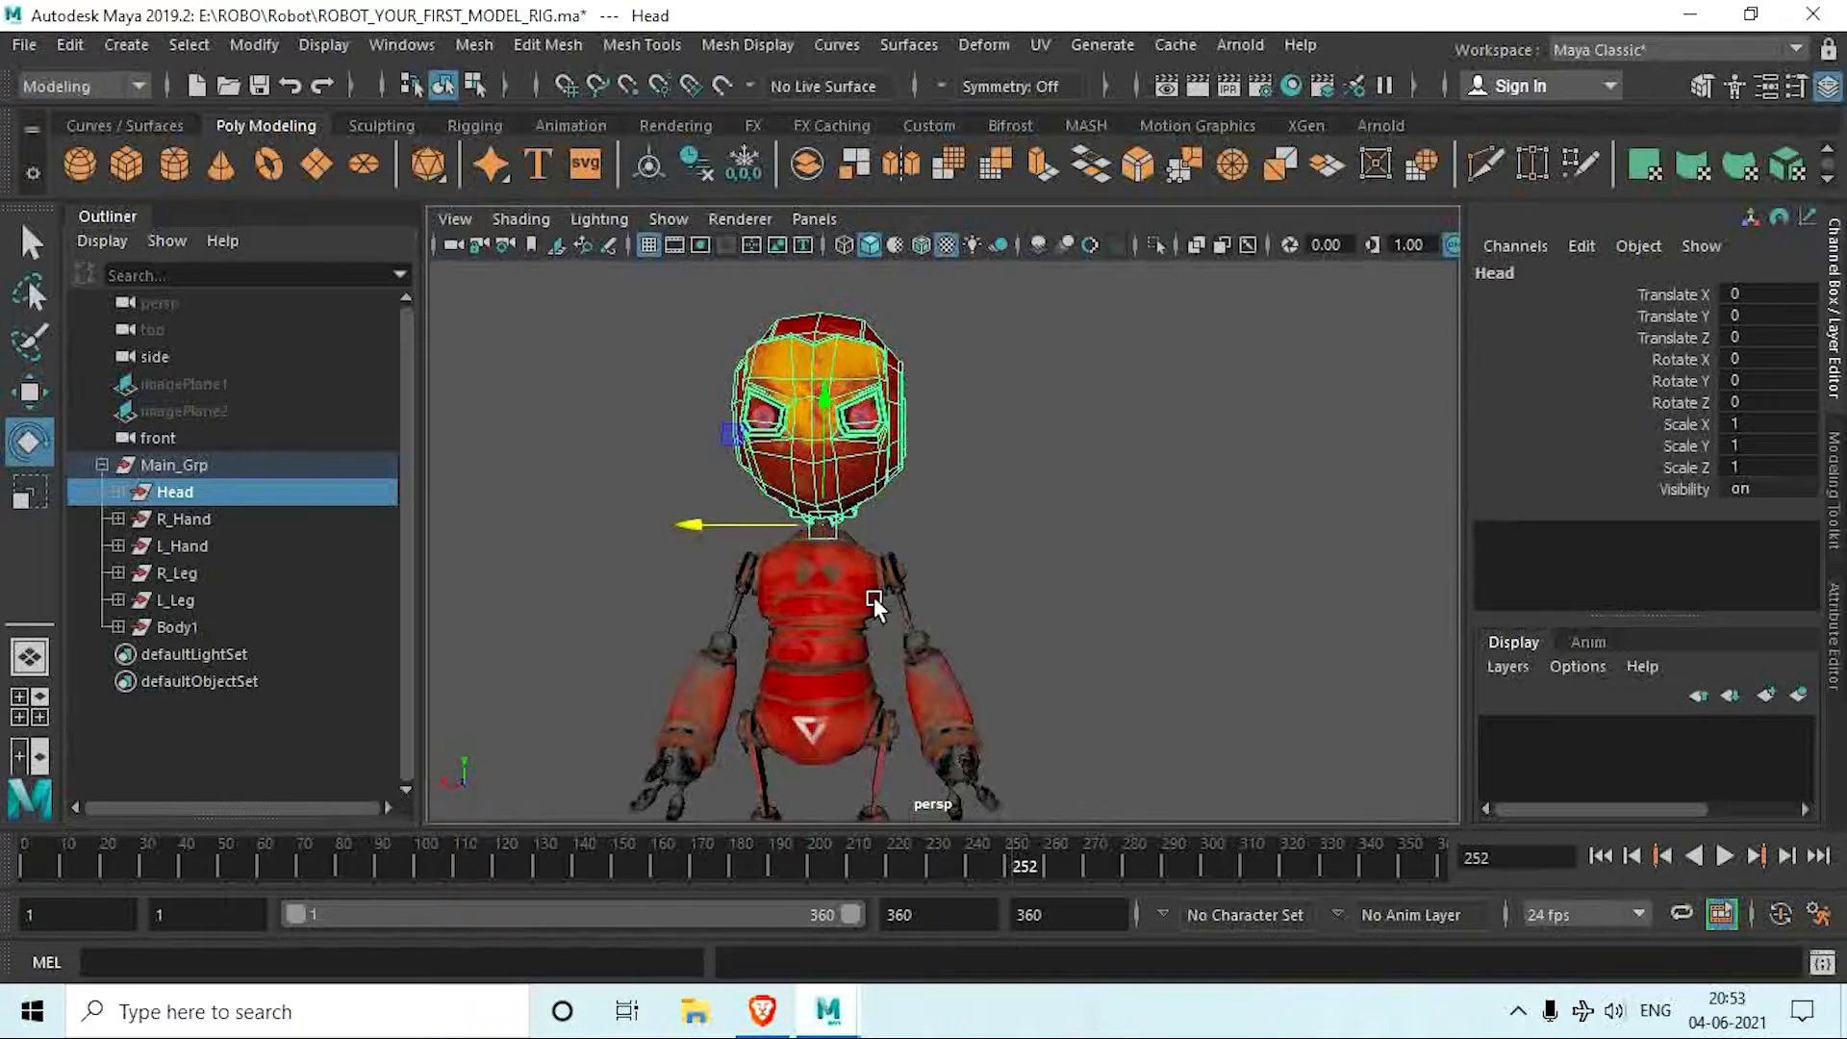
{"action": "left_click_drag", "start_coordinate": [811, 448], "coordinate": [813, 476]}
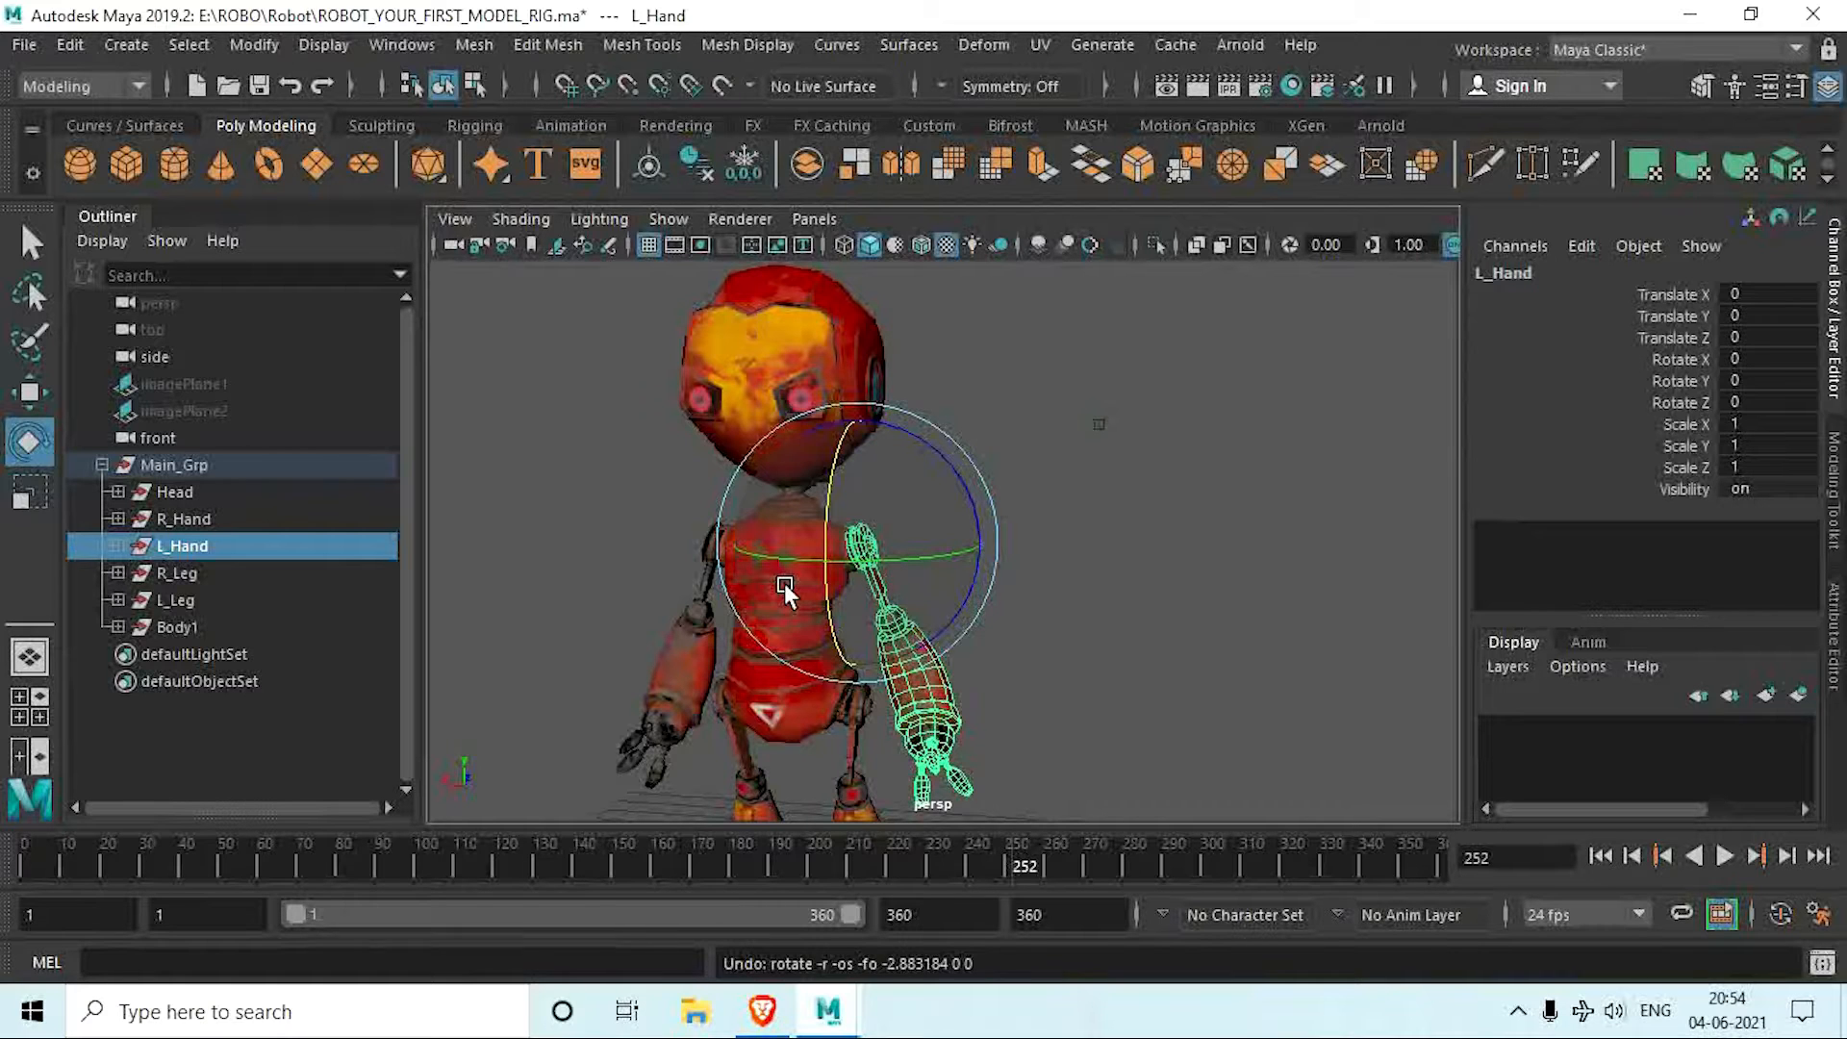
{"action": "left_click", "coordinate": [1078, 616]}
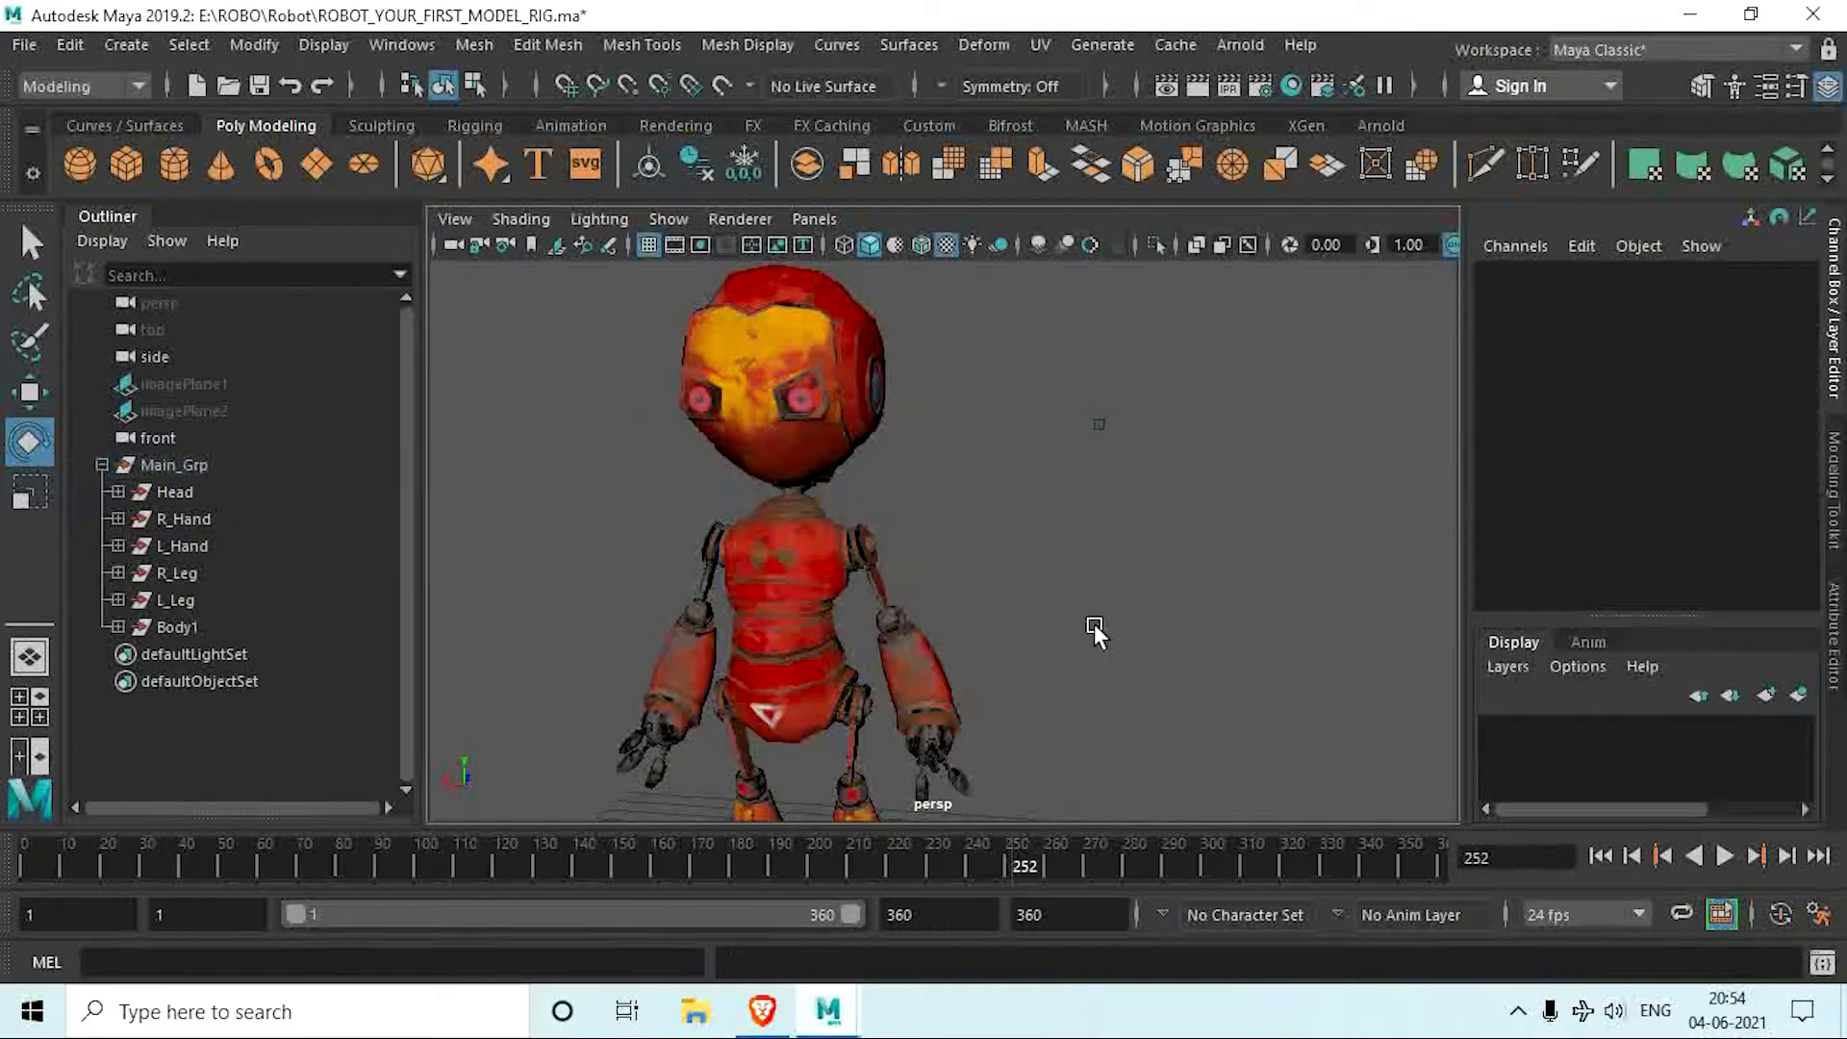
Step: Select all of the robot's meshes, delete their construction history and freeze their transformations
{"action": "left_click_drag", "start_coordinate": [1094, 627], "coordinate": [1042, 650], "text": "alt"}
{"action": "middle_click_drag", "start_coordinate": [1044, 652], "coordinate": [1008, 513], "text": "alt"}
{"action": "scroll", "coordinate": [998, 548], "scroll_direction": "down", "scroll_amount": 5}
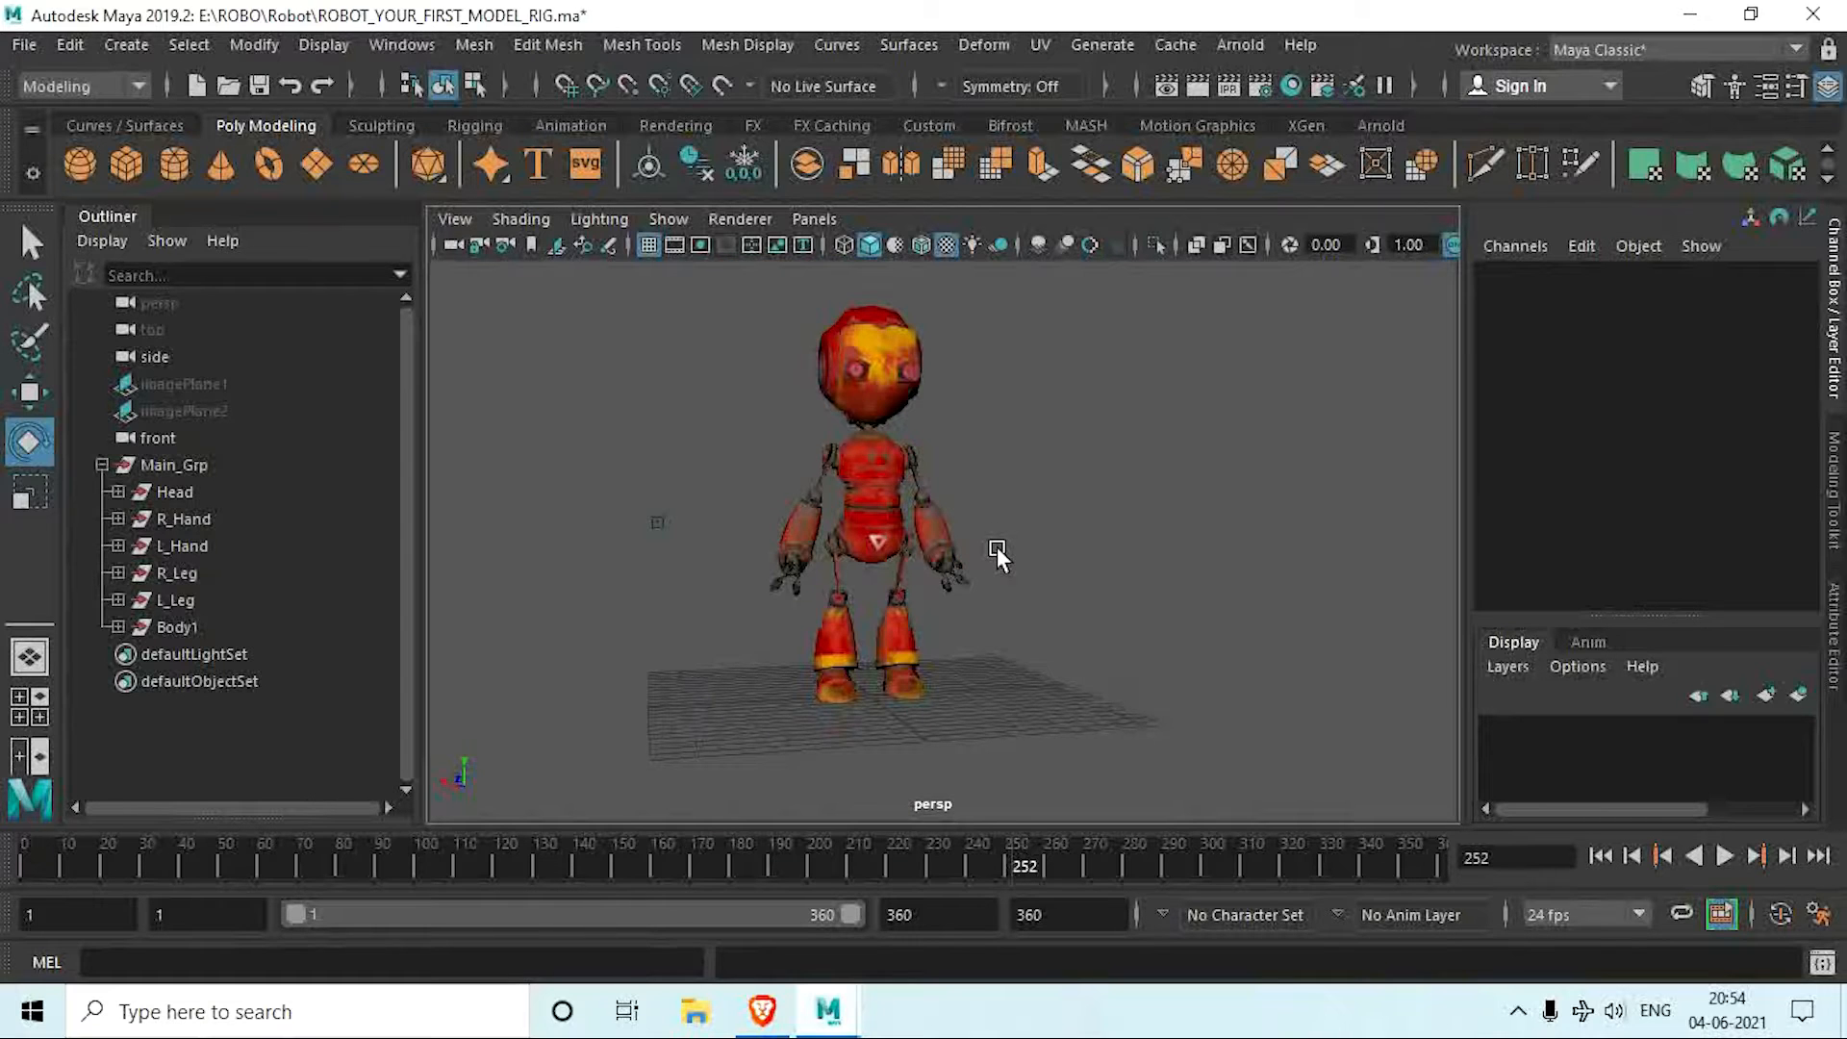
{"action": "left_click_drag", "start_coordinate": [996, 546], "coordinate": [777, 499], "text": "alt"}
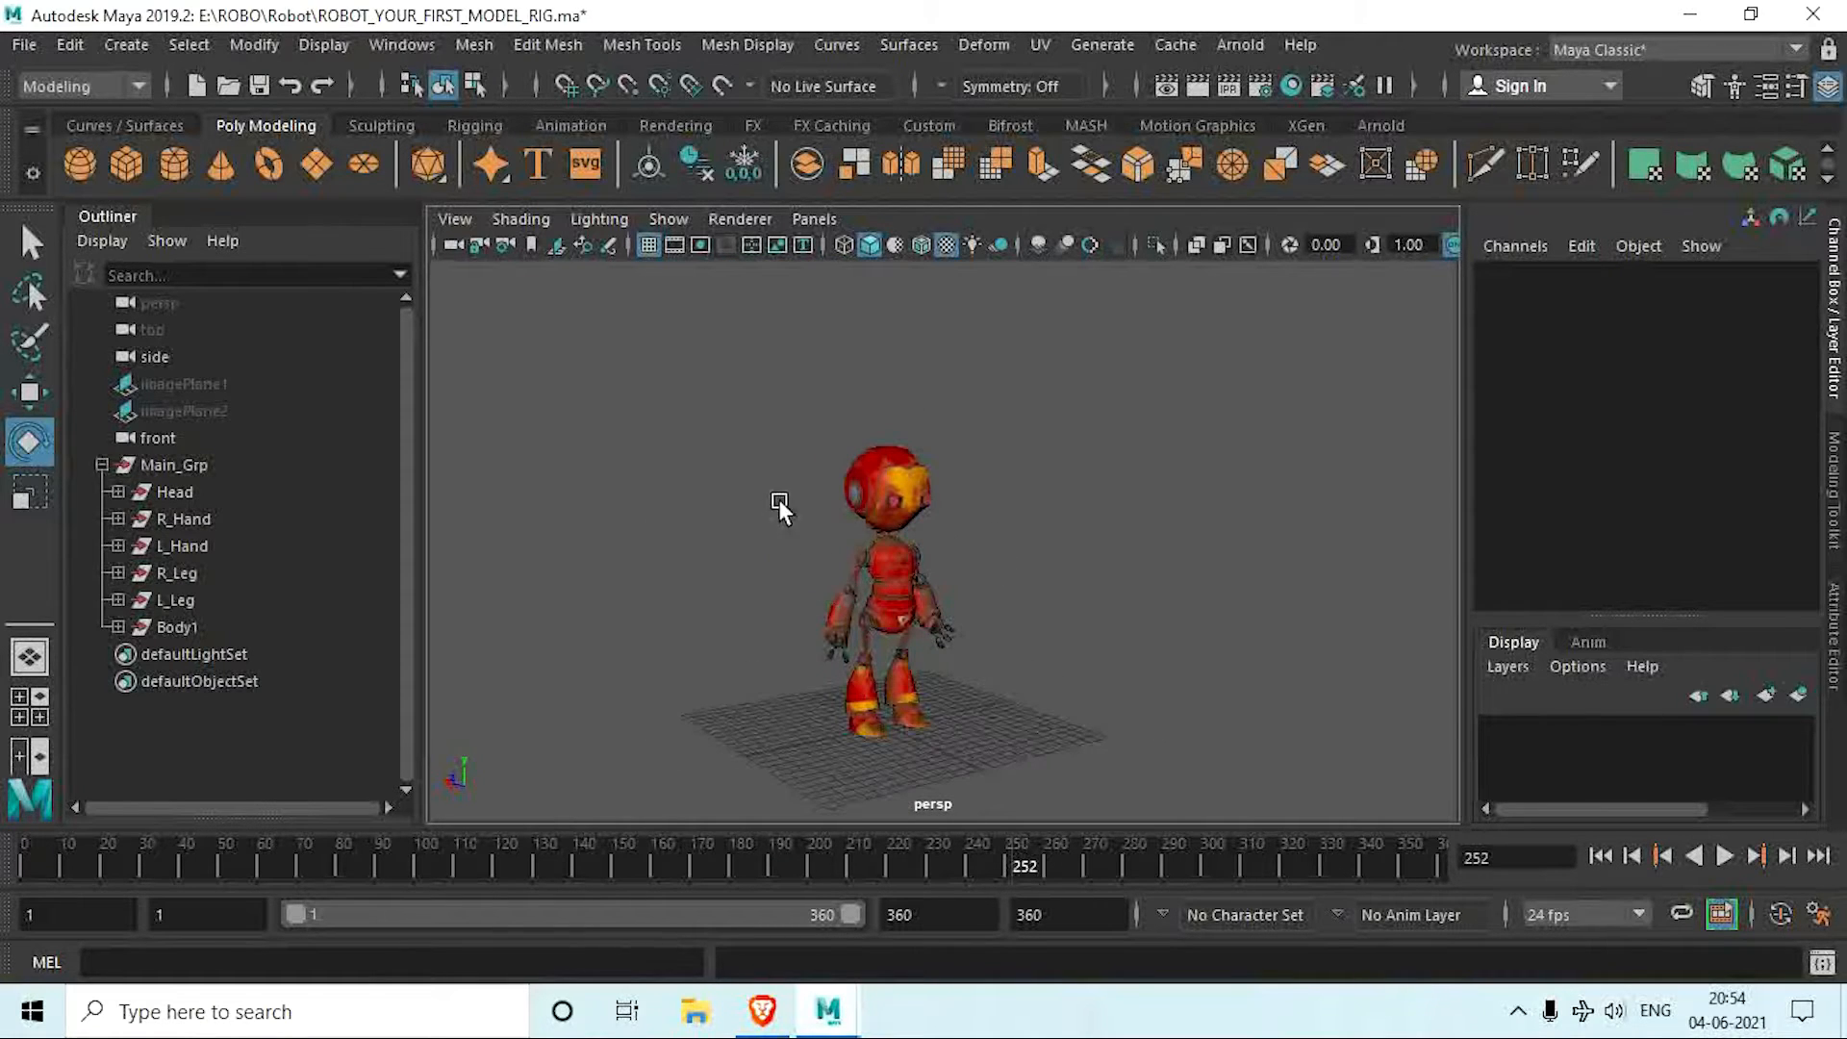
{"action": "left_click_drag", "start_coordinate": [793, 413], "coordinate": [1096, 779]}
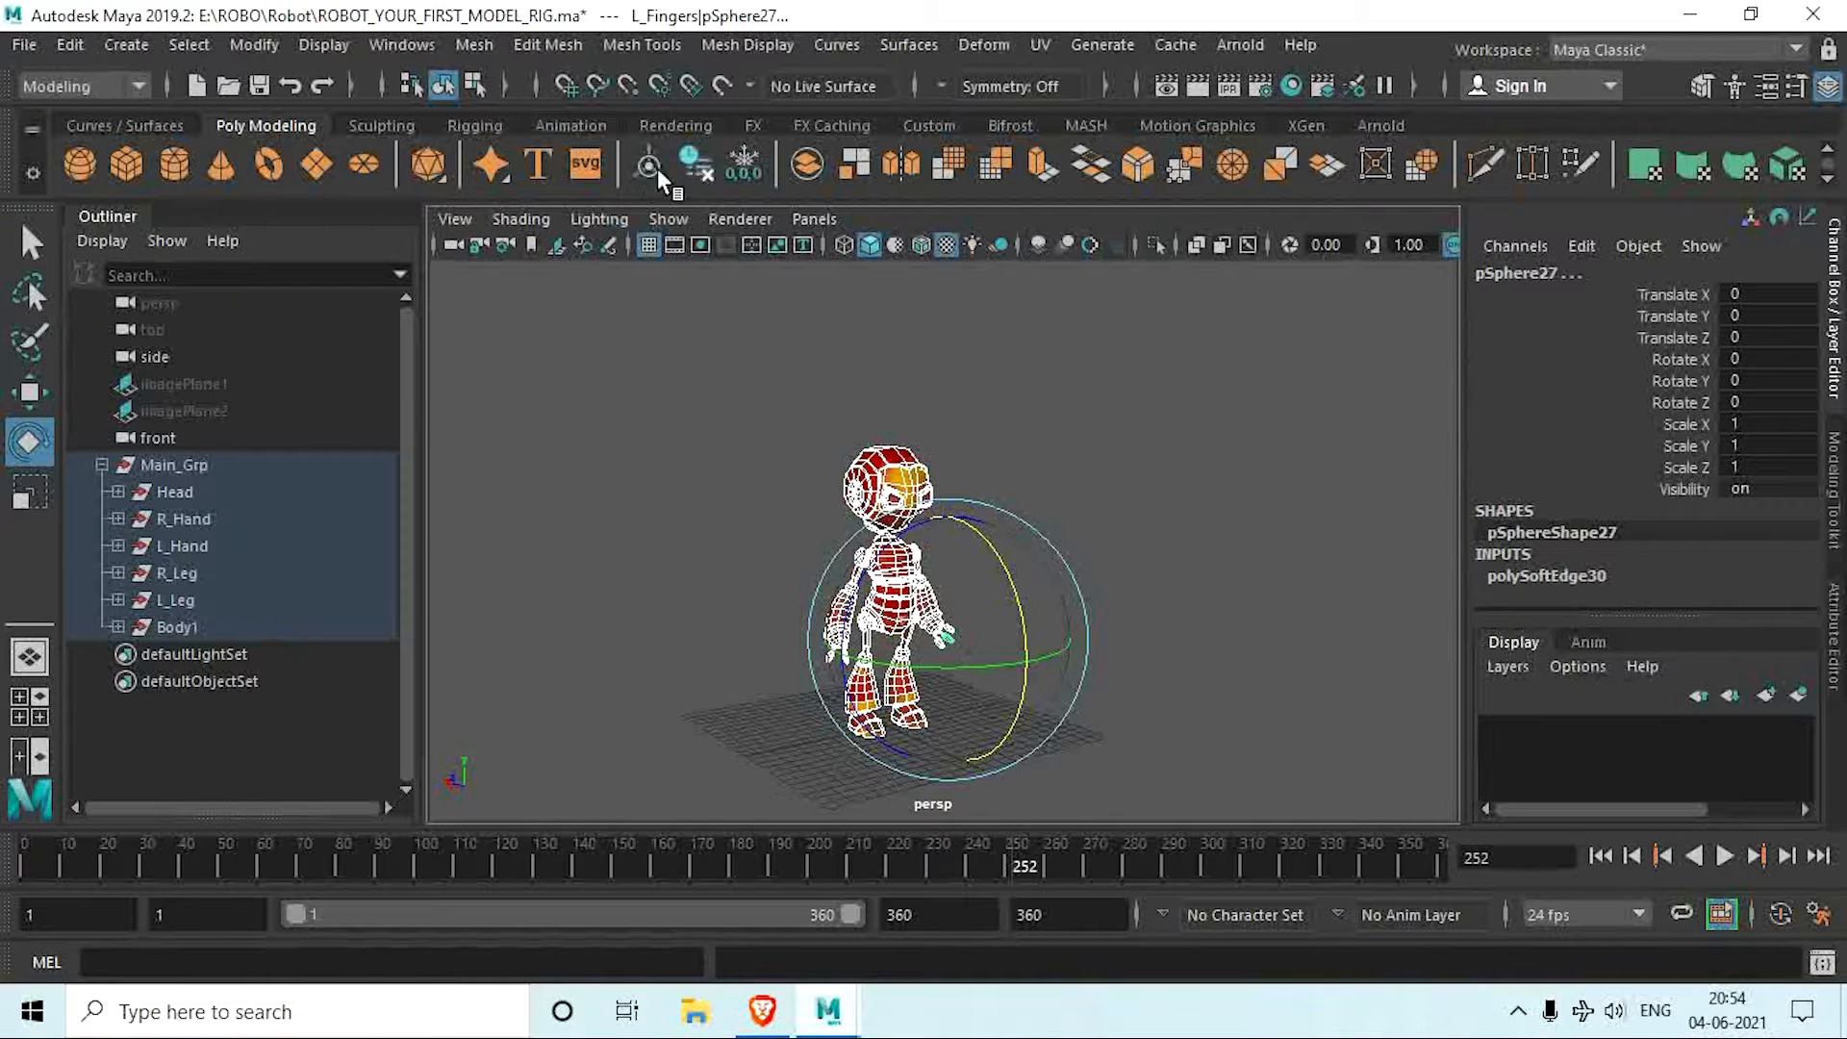
{"action": "left_click", "coordinate": [708, 164]}
{"action": "left_click", "coordinate": [744, 165]}
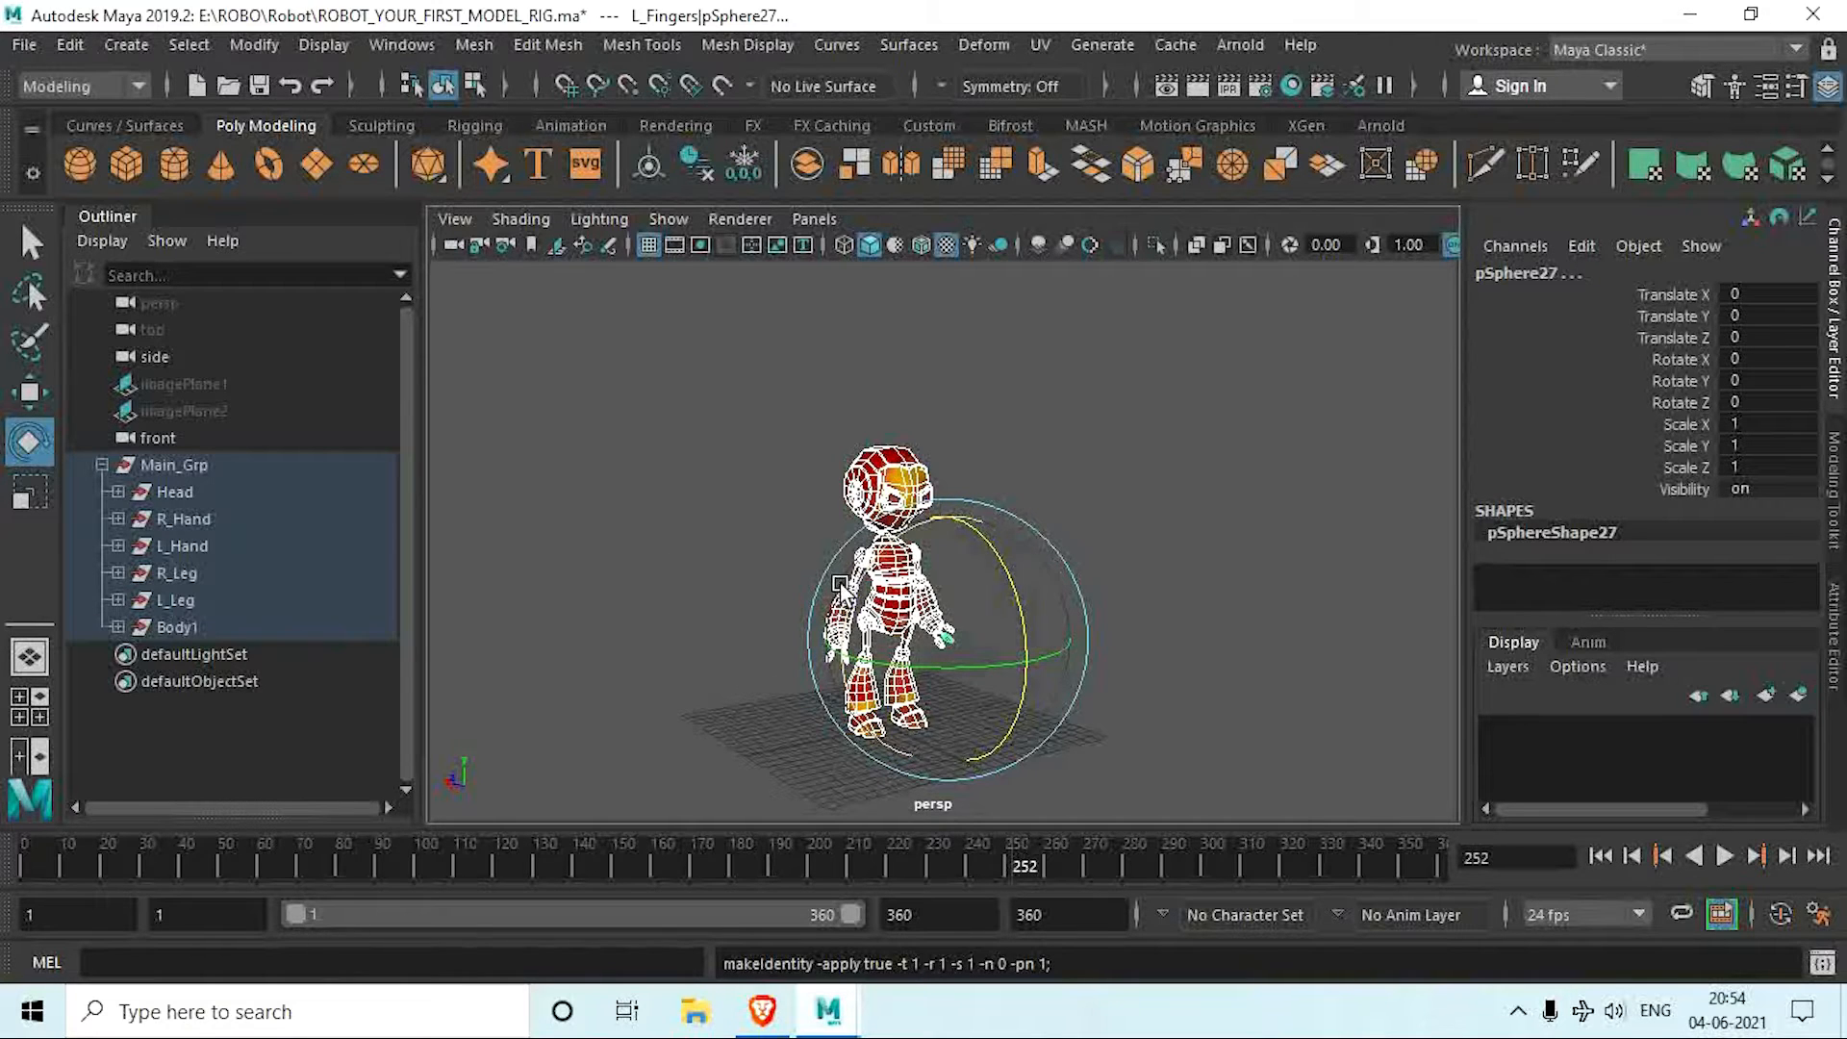
{"action": "middle_click_drag", "start_coordinate": [896, 611], "coordinate": [883, 438], "text": "alt"}
{"action": "left_click_drag", "start_coordinate": [883, 438], "coordinate": [813, 553], "text": "alt"}
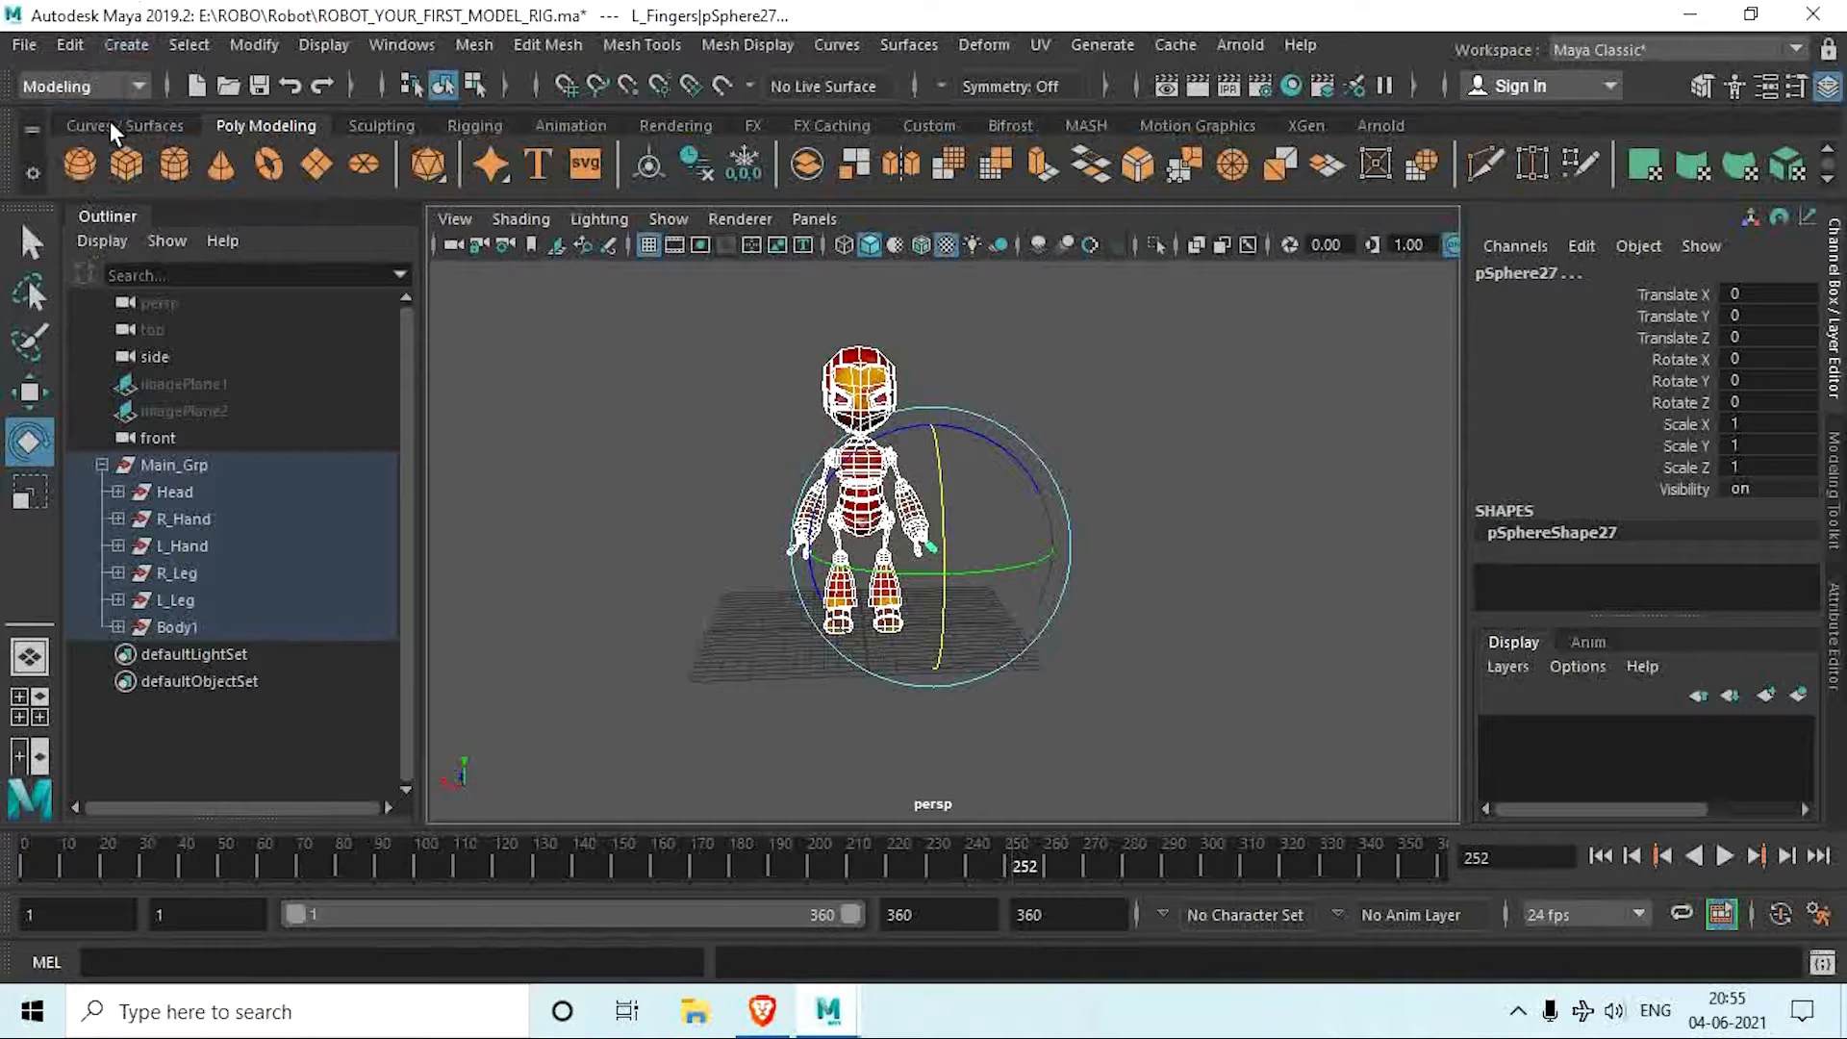
Step: Create a NURBS circle at the origin between the robot's feet
{"action": "left_click", "coordinate": [112, 127]}
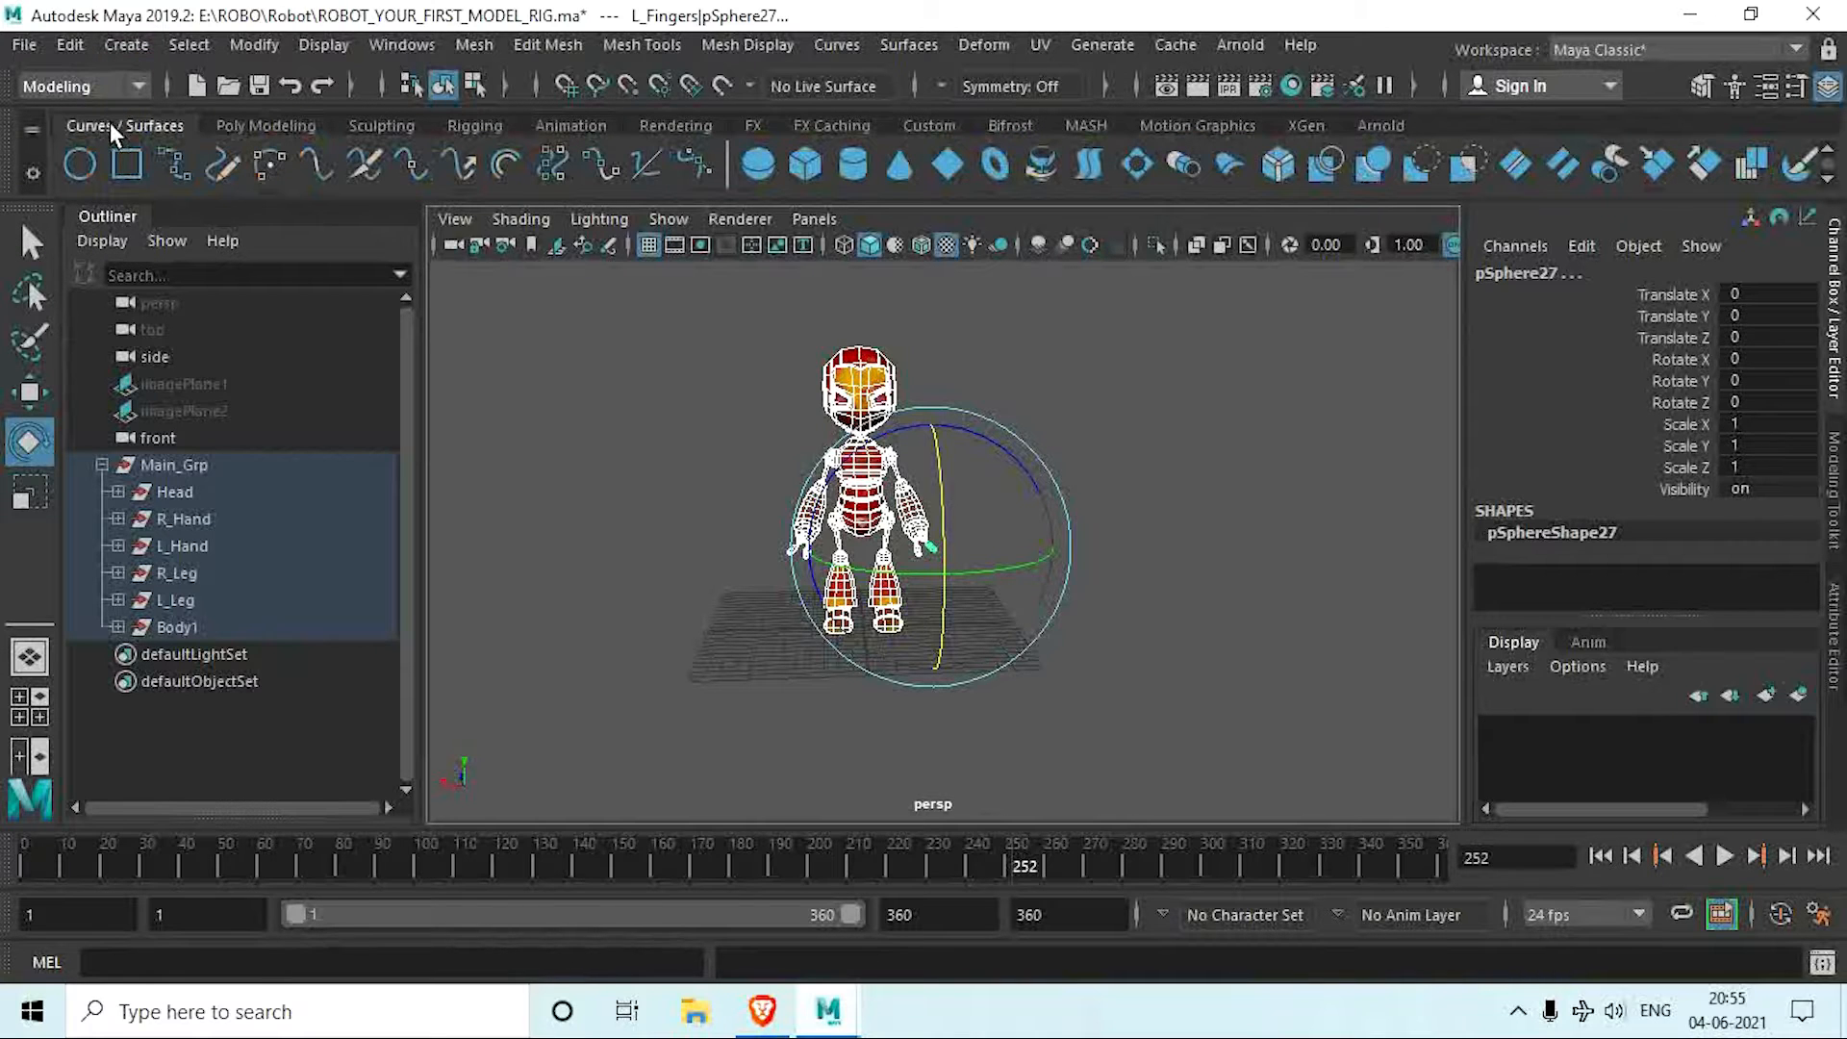
{"action": "left_click", "coordinate": [77, 165]}
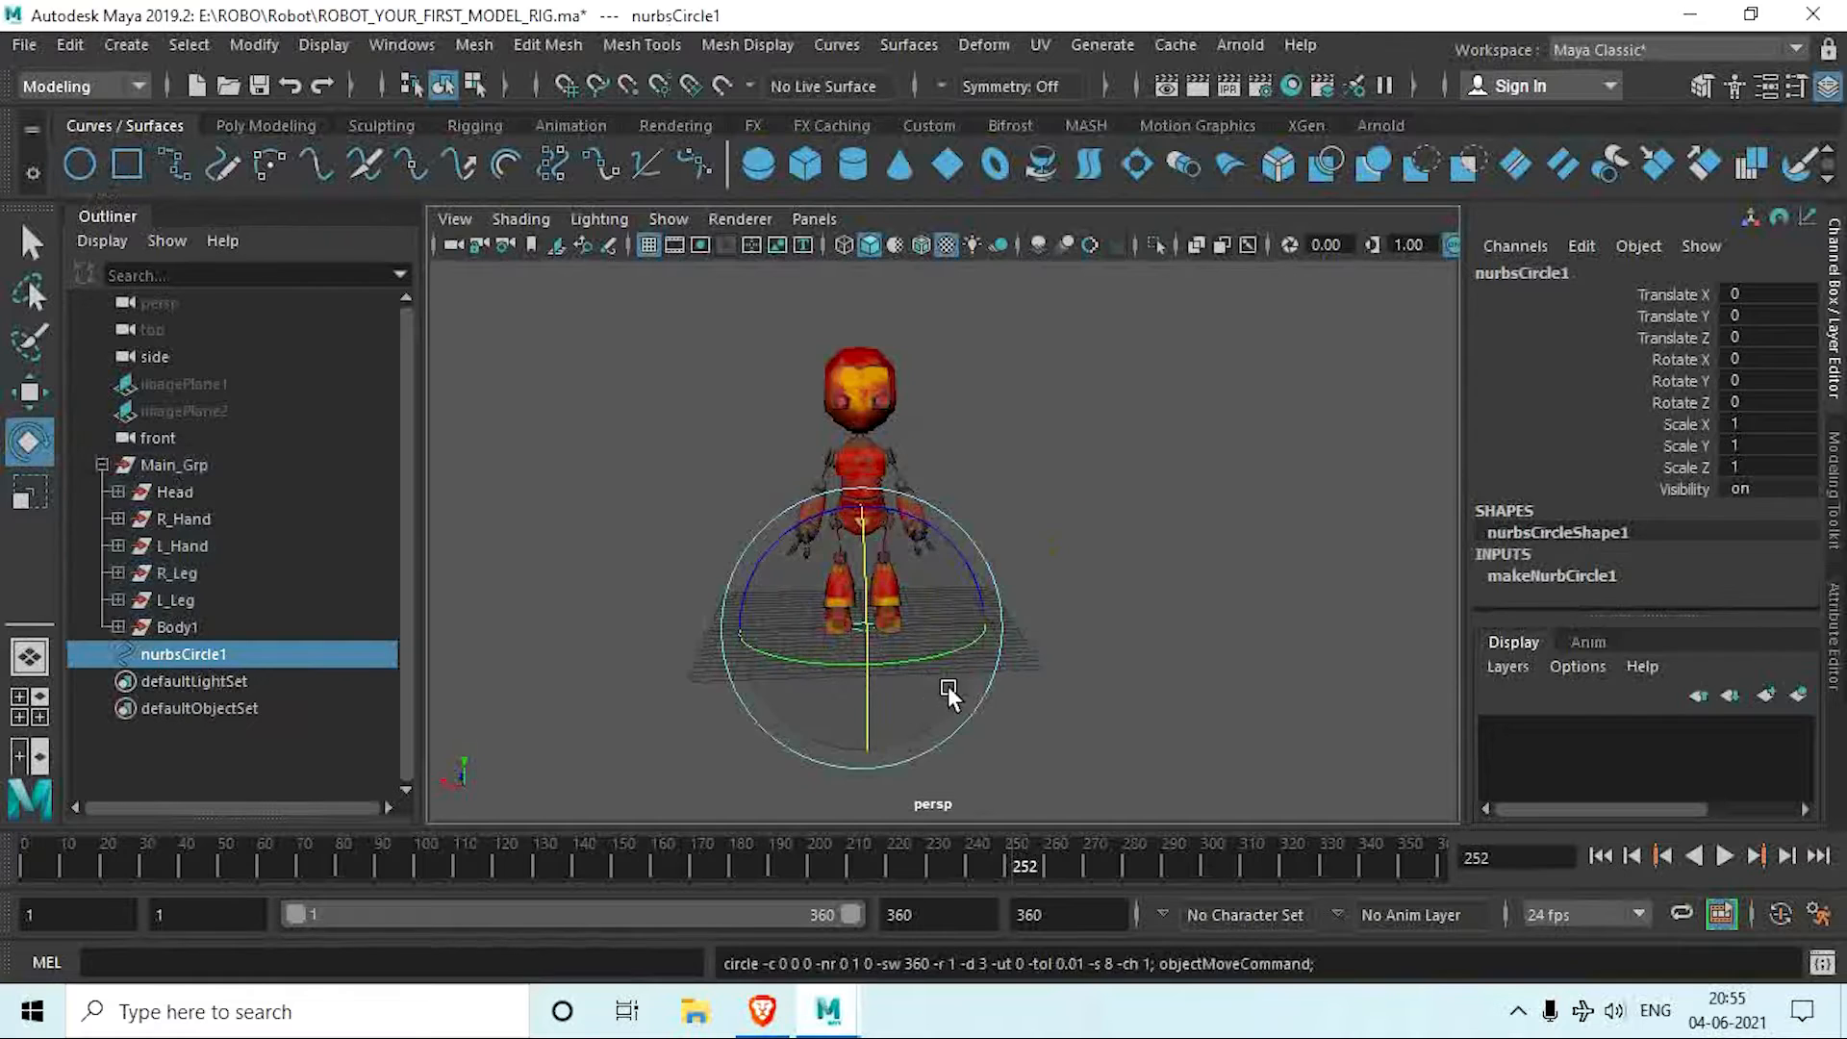
{"action": "scroll", "coordinate": [908, 621], "scroll_direction": "up", "scroll_amount": 5}
{"action": "left_click_drag", "start_coordinate": [908, 622], "coordinate": [810, 718], "text": "alt"}
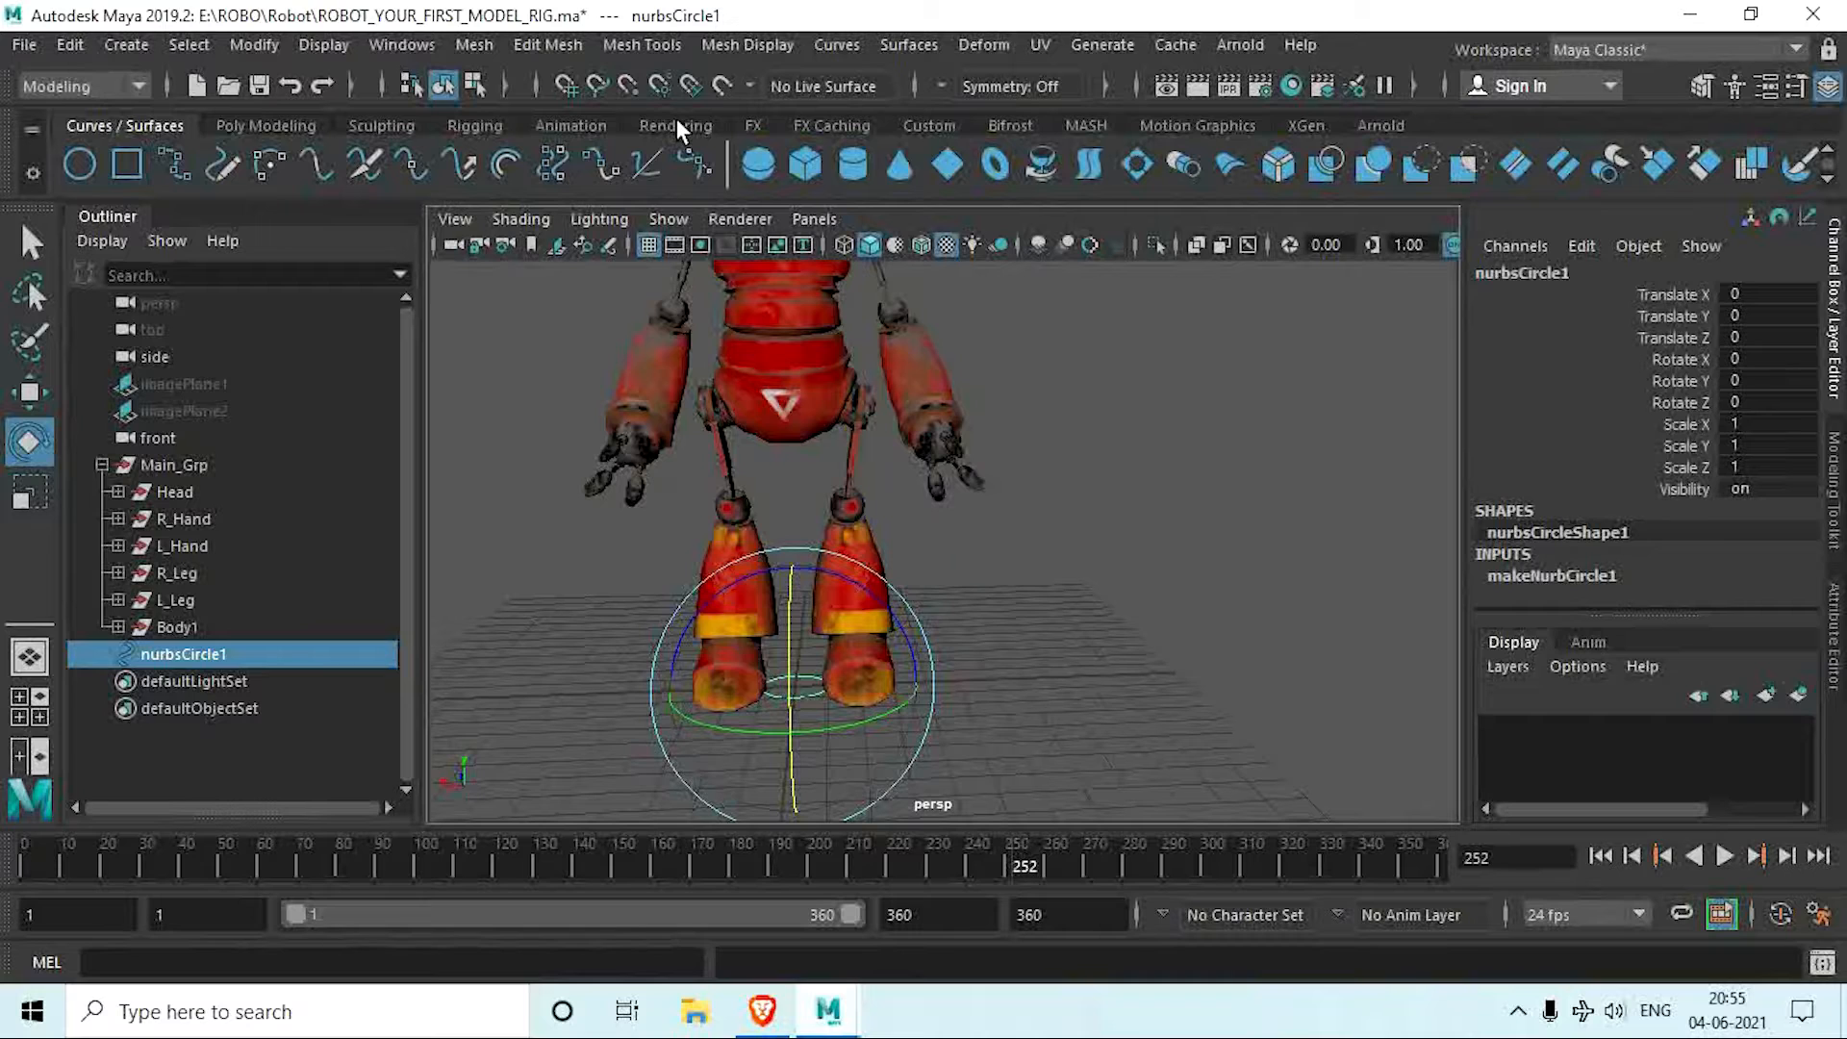
{"action": "left_click", "coordinate": [124, 48]}
{"action": "mouse_move", "coordinate": [188, 117]}
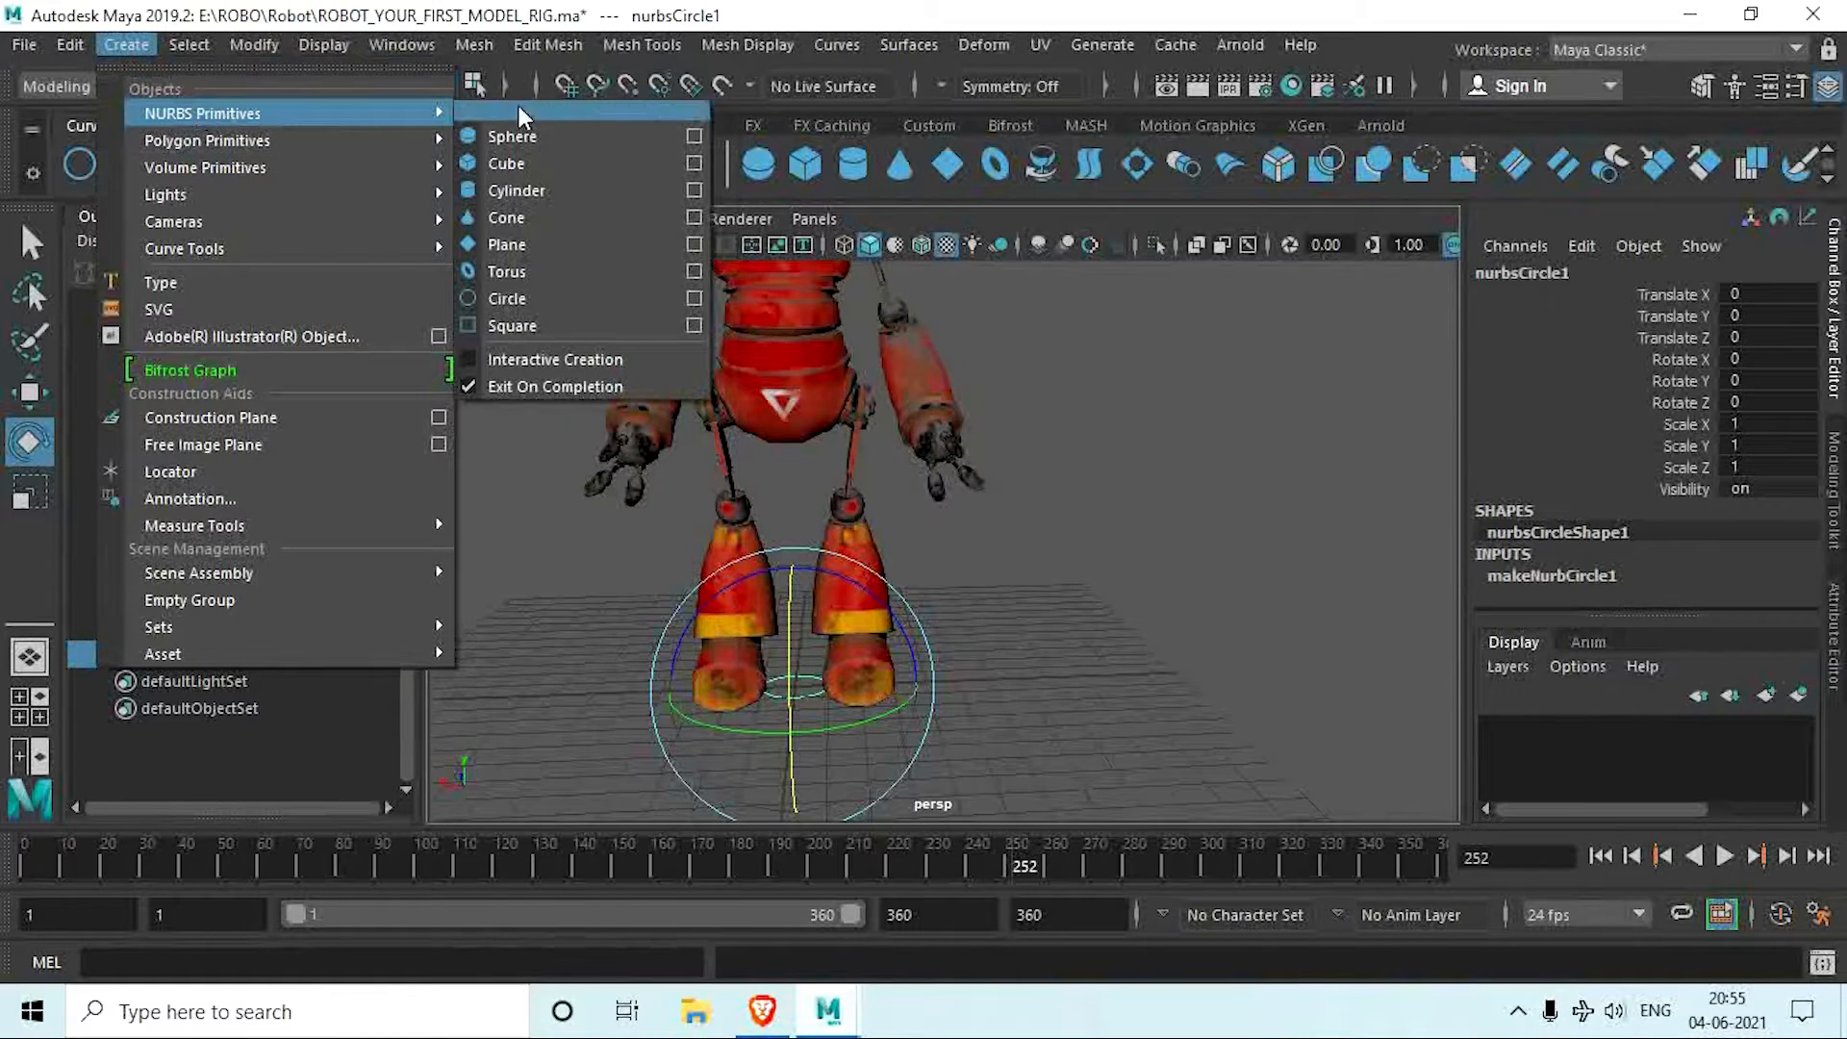
{"action": "left_click", "coordinate": [540, 296]}
Step: Scale the NURBS circle uniformly to about 13.2 so that it surrounds the robot's feet
{"action": "key", "text": "r"}
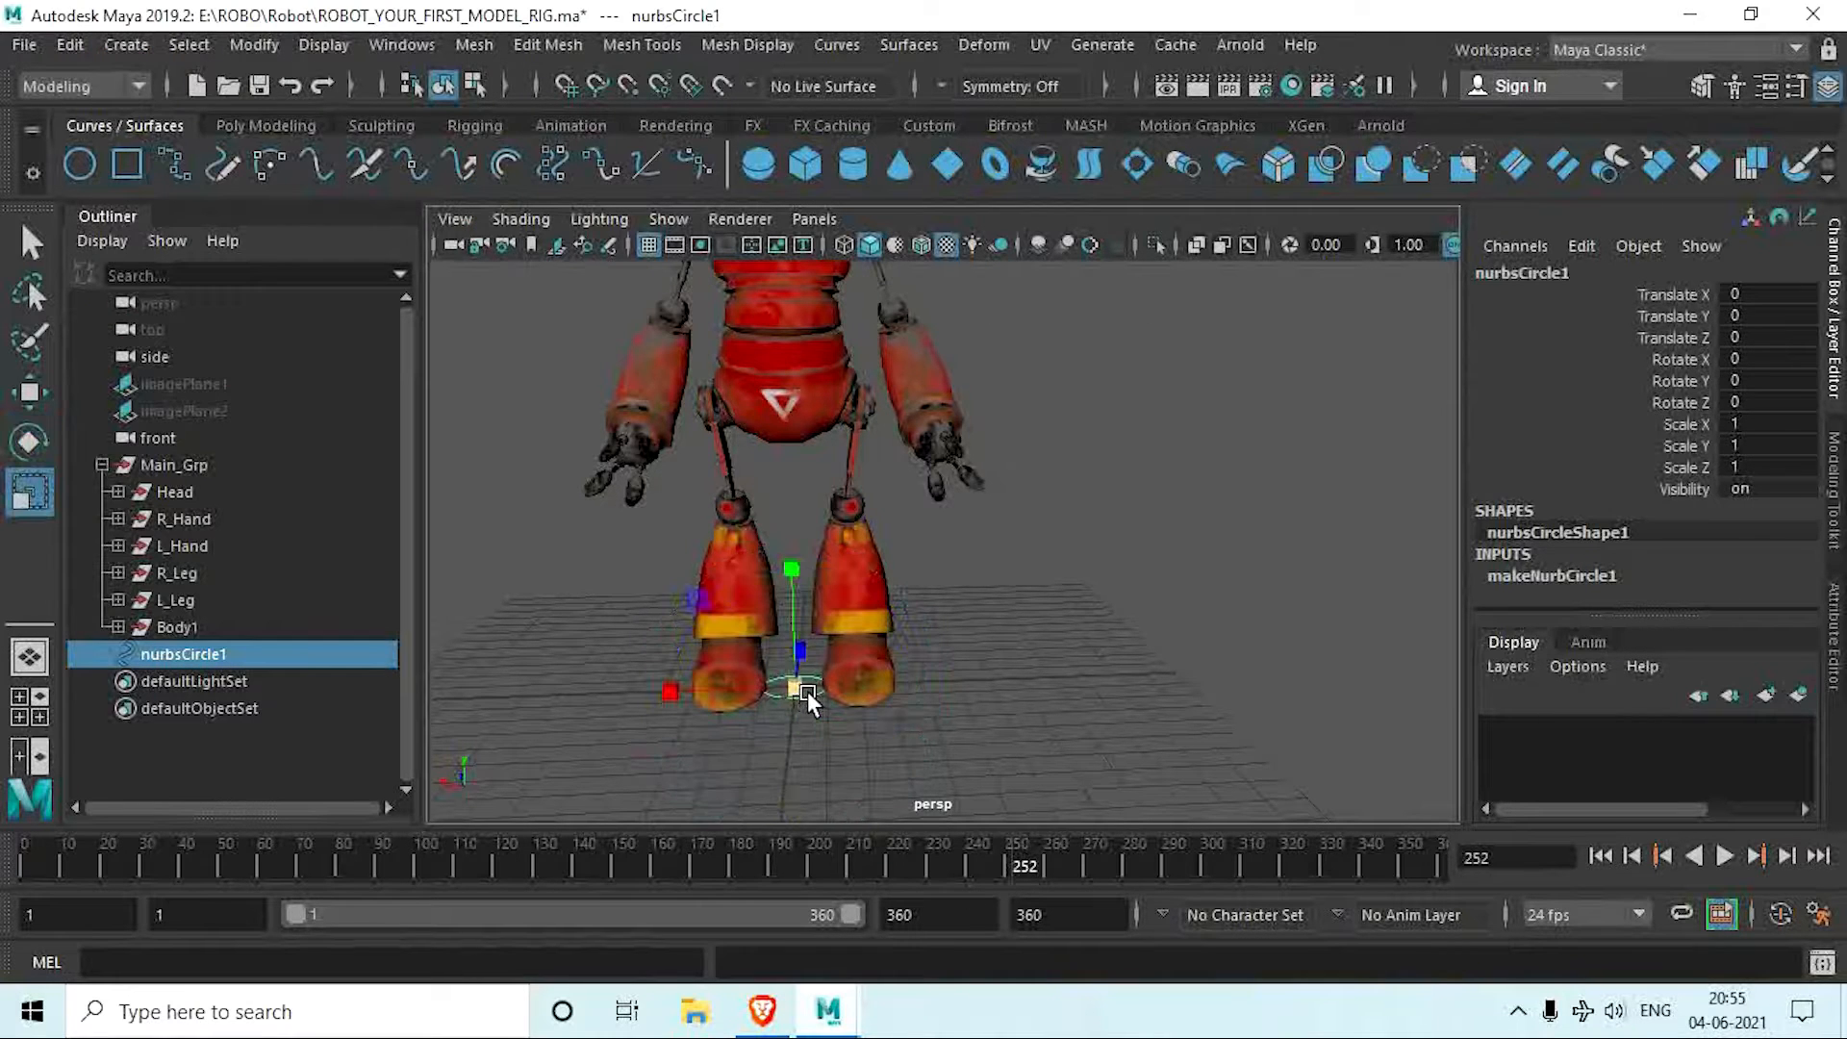
{"action": "left_click_drag", "start_coordinate": [797, 683], "coordinate": [1422, 915]}
{"action": "scroll", "coordinate": [920, 636], "scroll_direction": "down", "scroll_amount": 5}
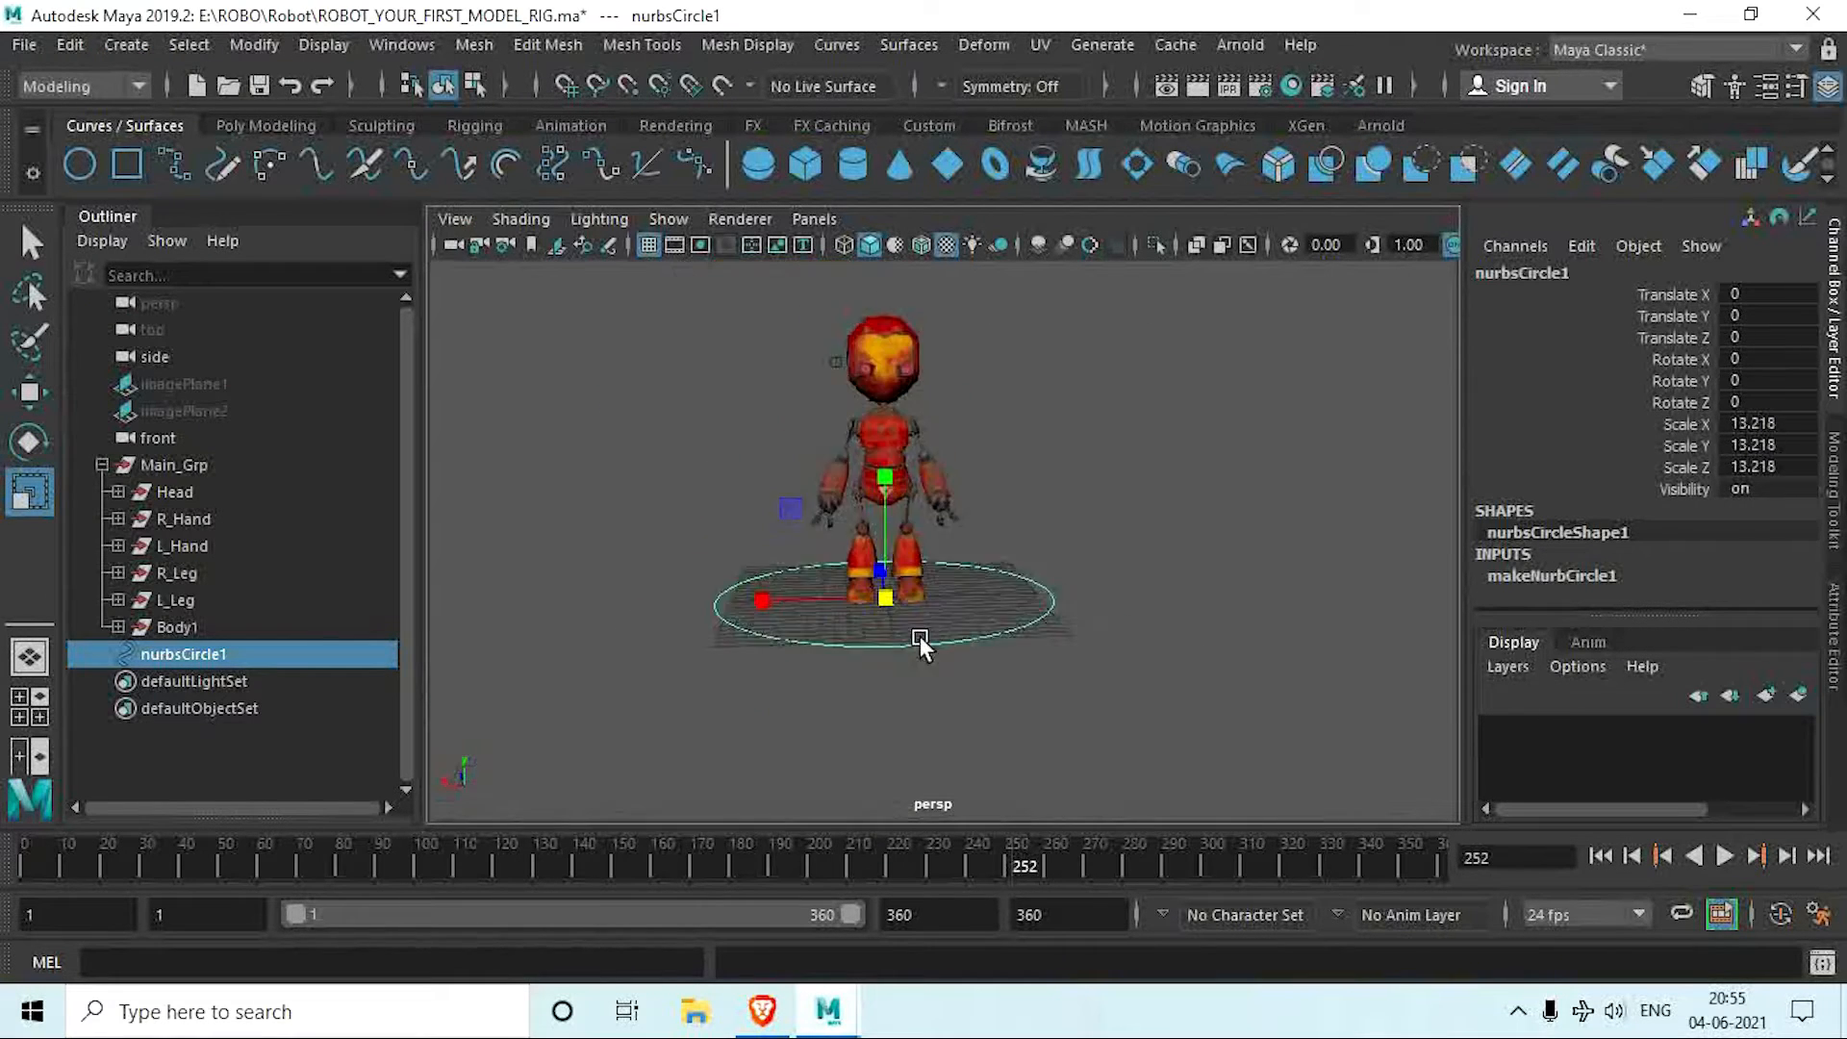
{"action": "middle_click_drag", "start_coordinate": [821, 700], "coordinate": [816, 721], "text": "alt"}
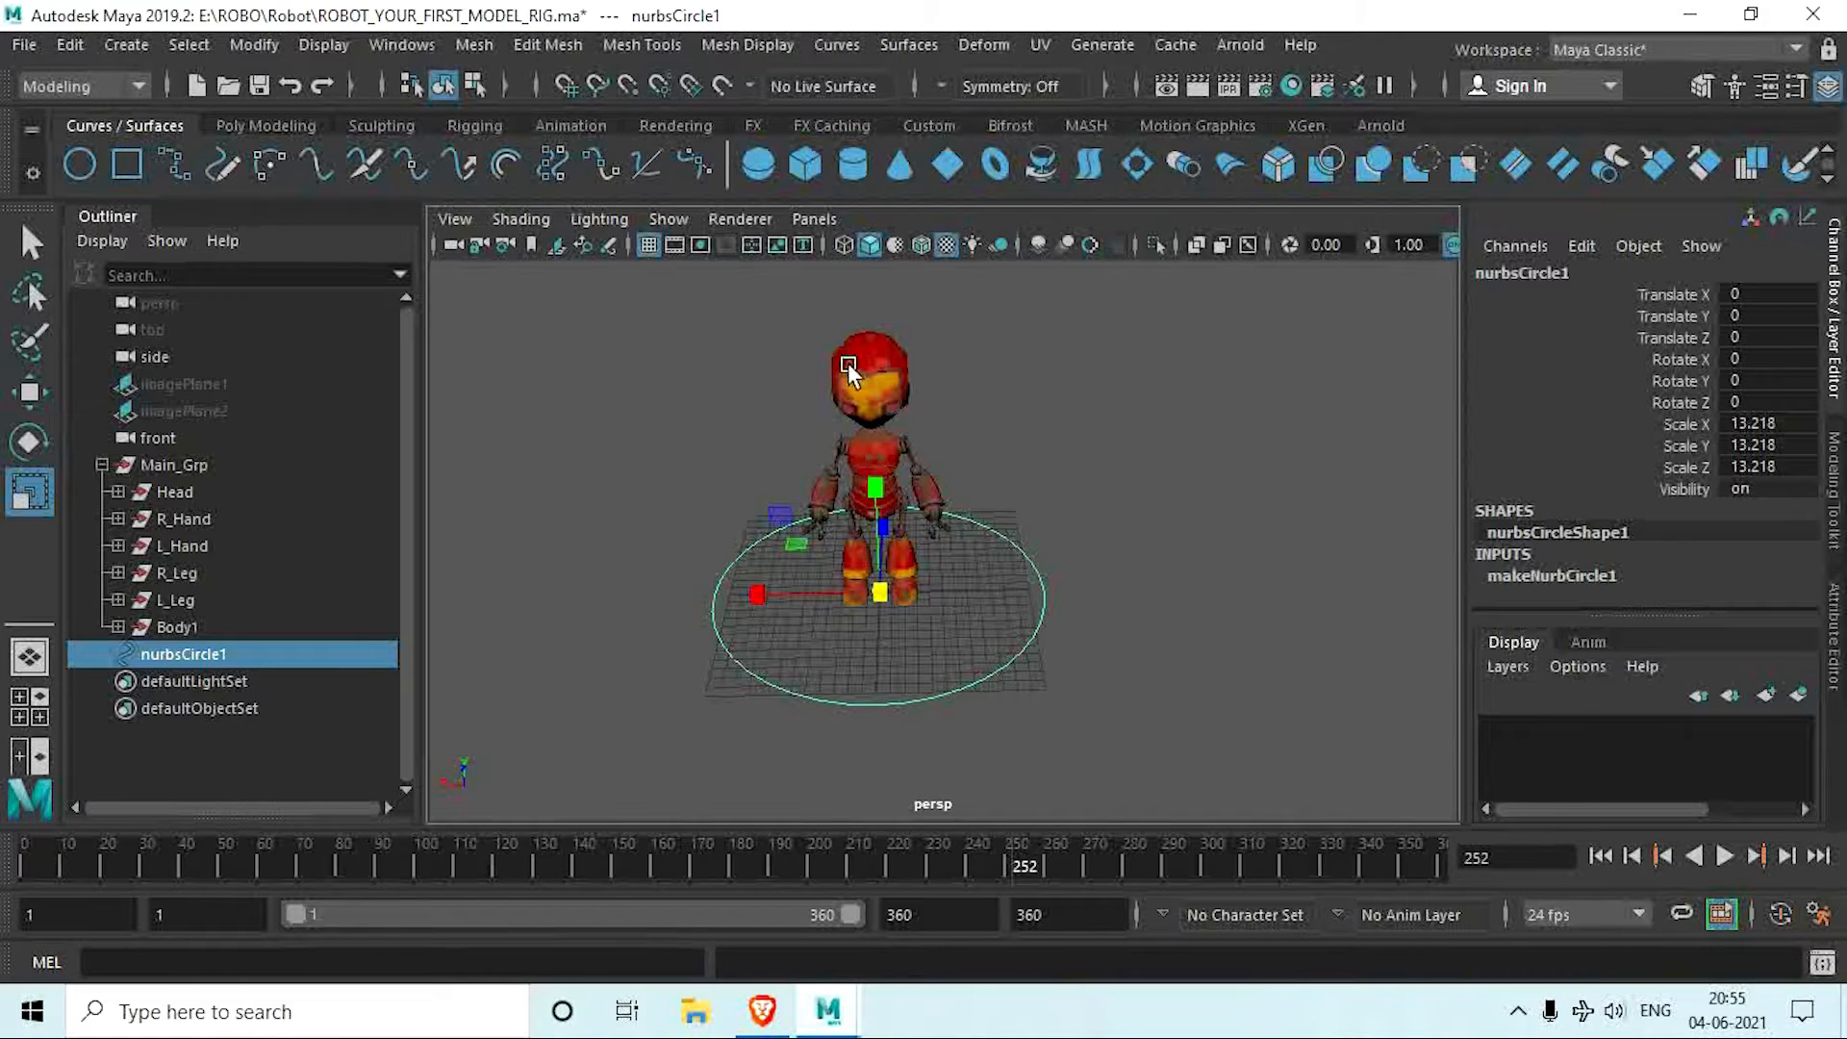
Step: Clear the circle's construction history and freeze its transformations, and rename it Main_Ctrl
{"action": "left_click", "coordinate": [252, 126]}
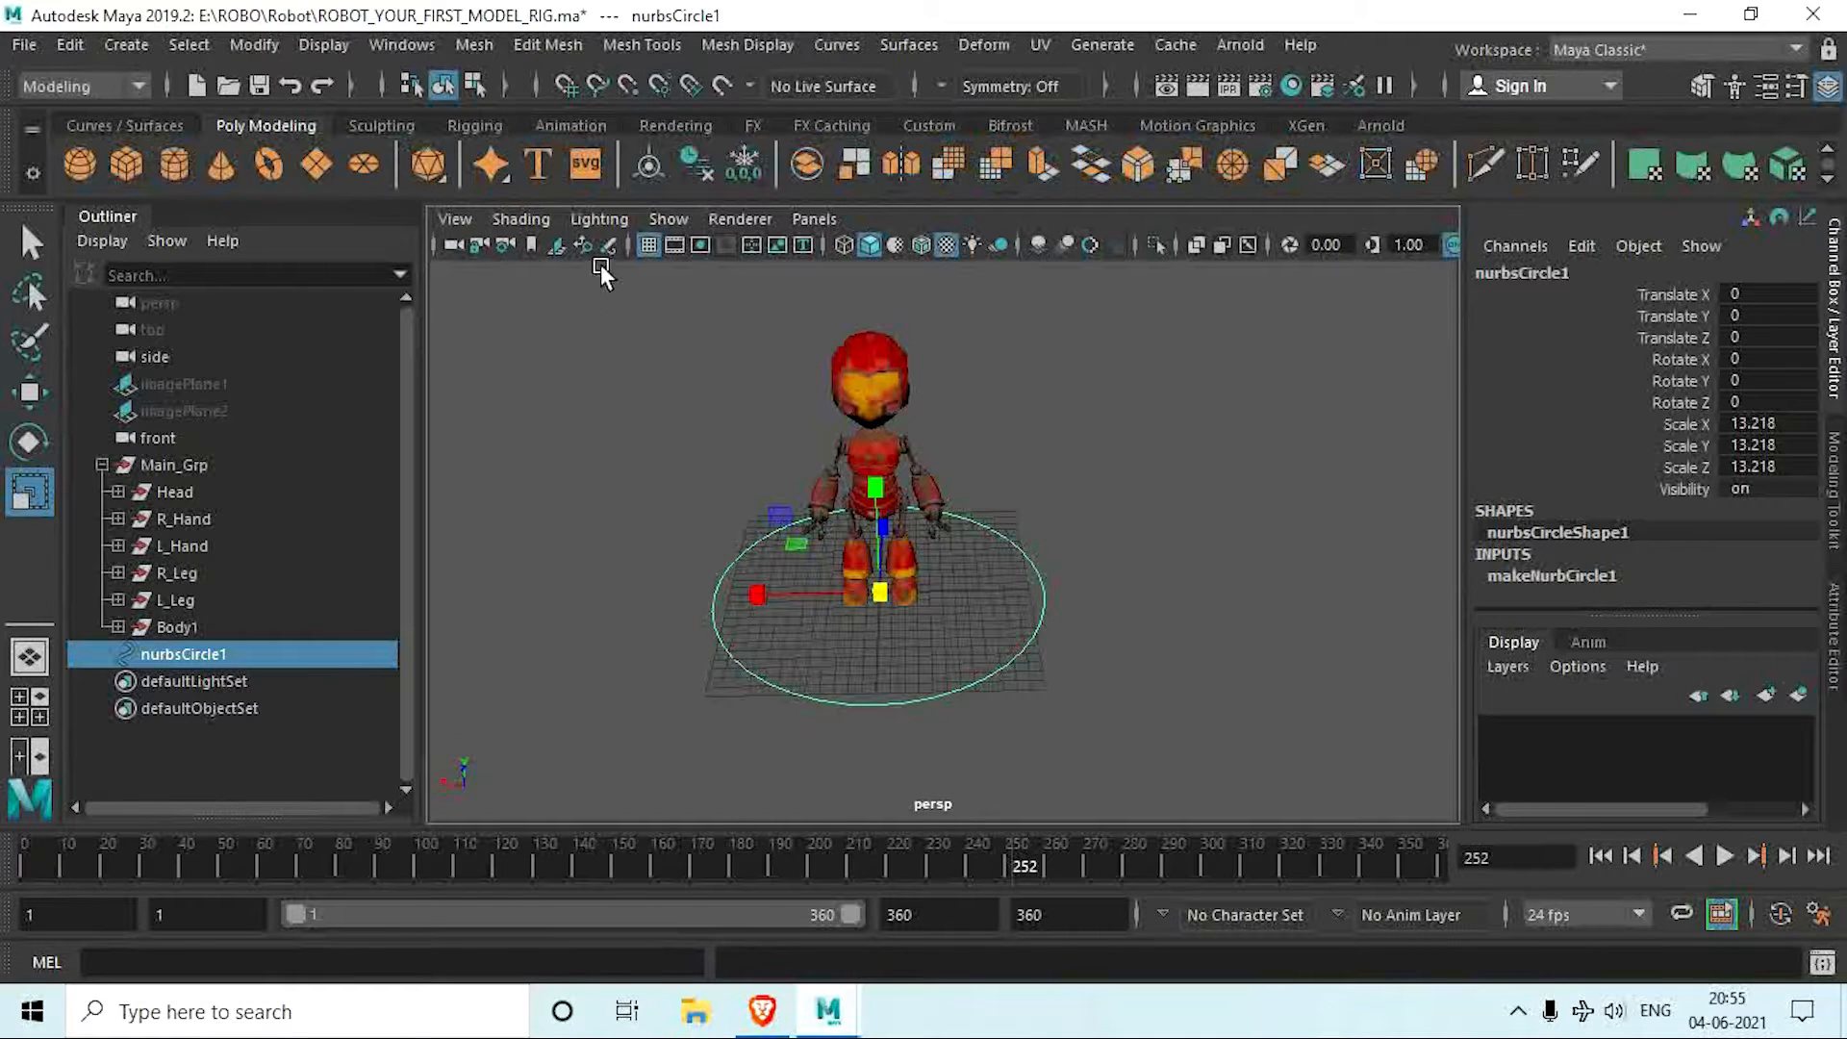
{"action": "left_click", "coordinate": [681, 164]}
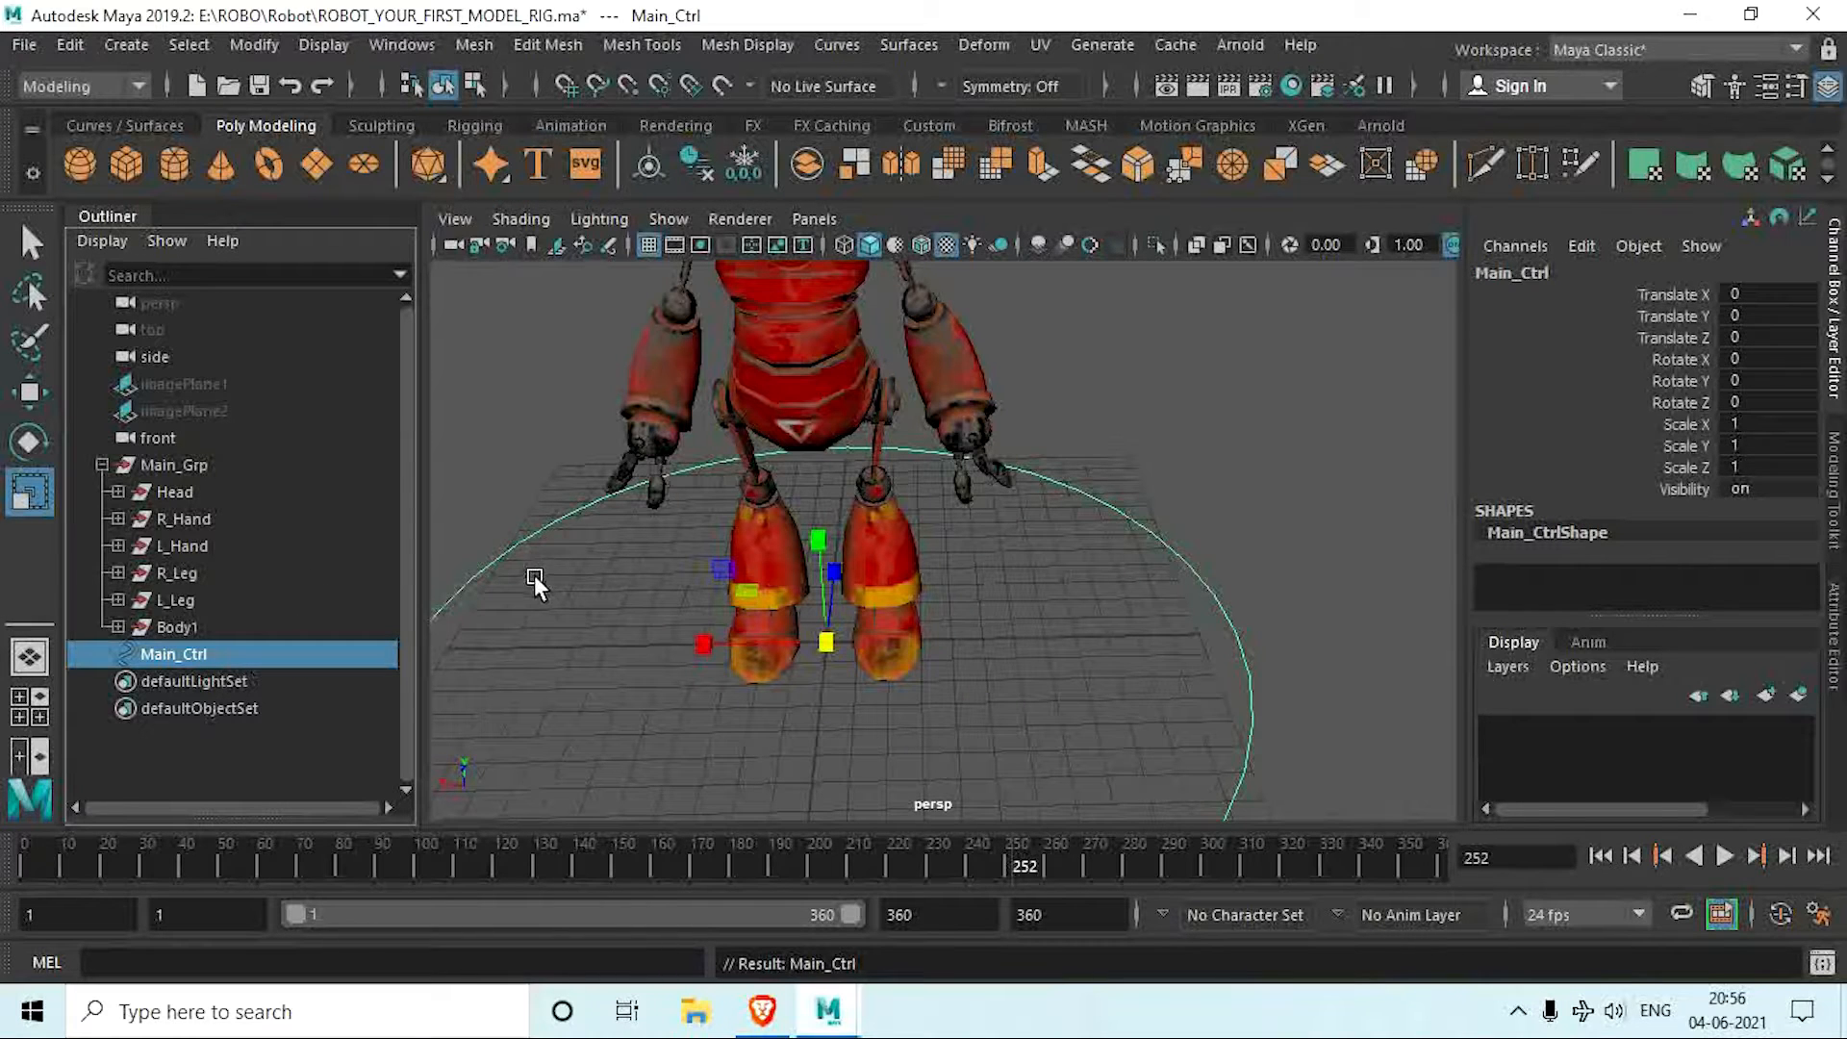
{"action": "scroll", "coordinate": [639, 583], "scroll_direction": "down", "scroll_amount": 6}
{"action": "mouse_move", "coordinate": [646, 587]}
{"action": "left_mouse_down", "text": "alt"}
{"action": "mouse_move", "coordinate": [610, 639]}
{"action": "mouse_move", "coordinate": [679, 587]}
{"action": "left_mouse_up", "text": "alt"}
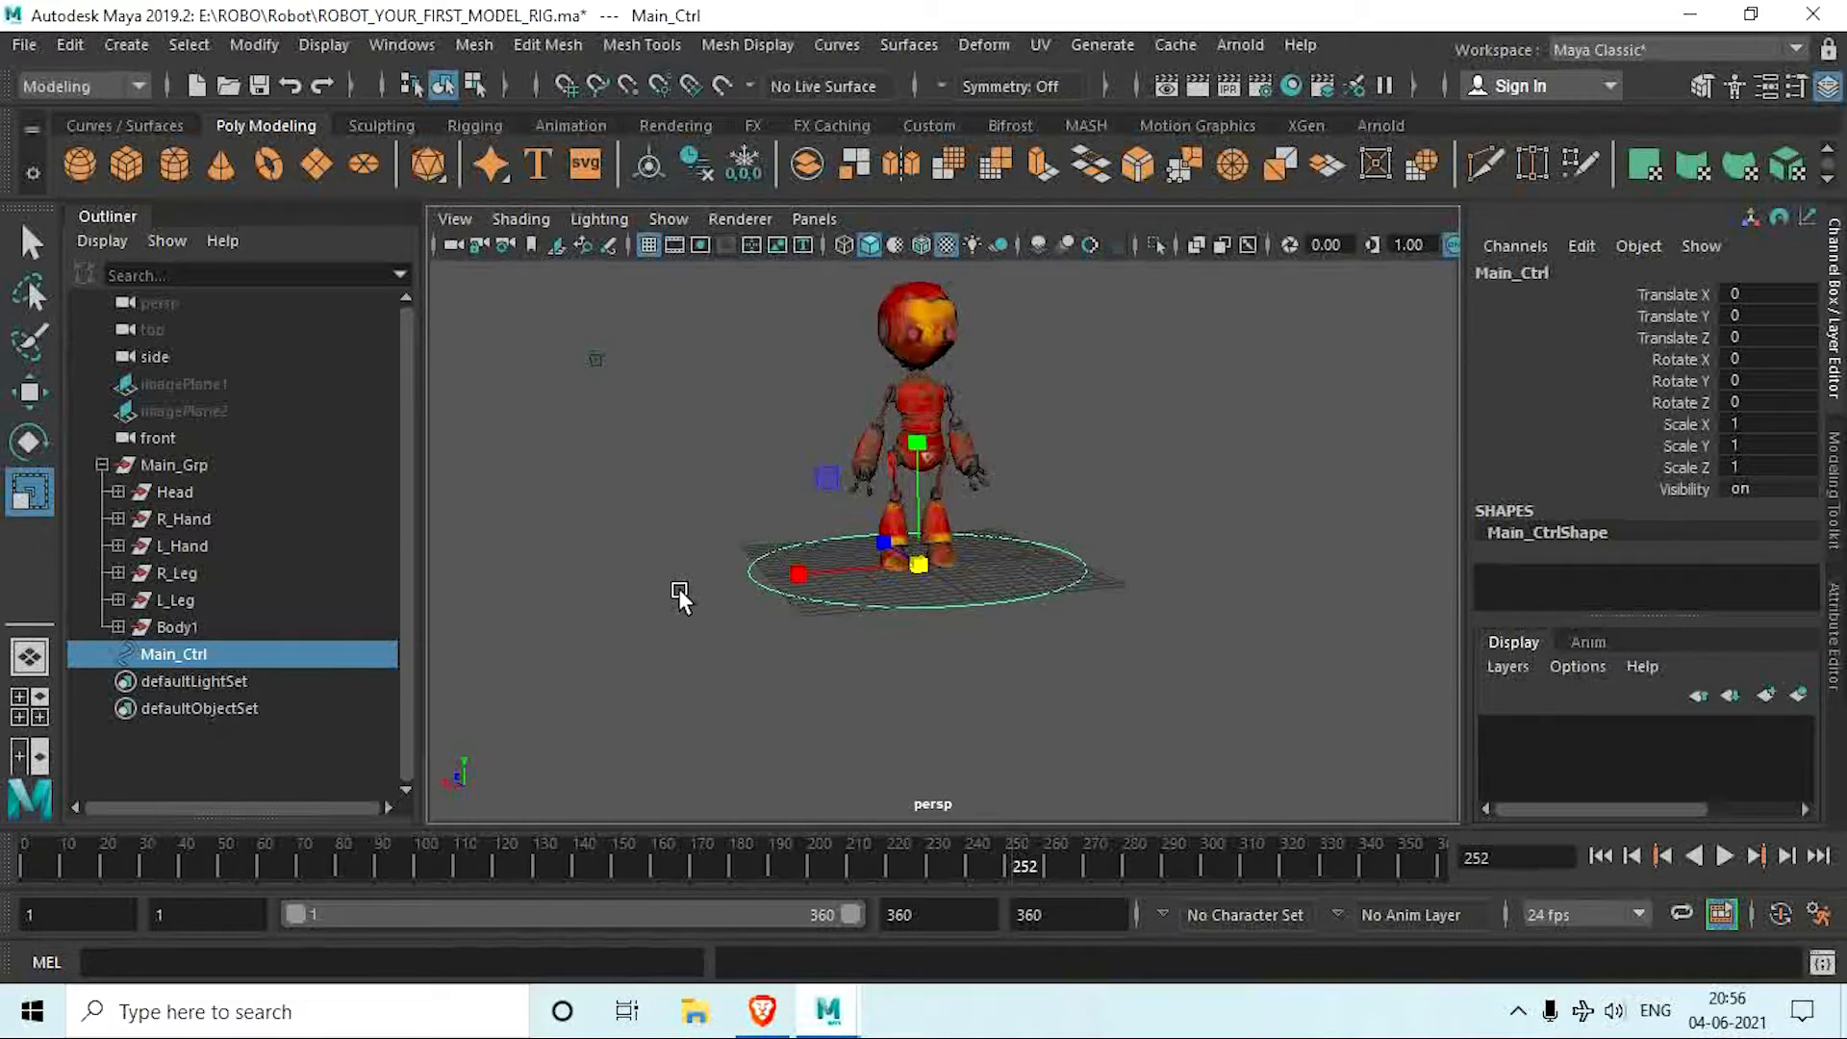
Step: Switch from the Modeling to the Animation command set and look over the available constraint types
{"action": "left_click", "coordinate": [91, 81]}
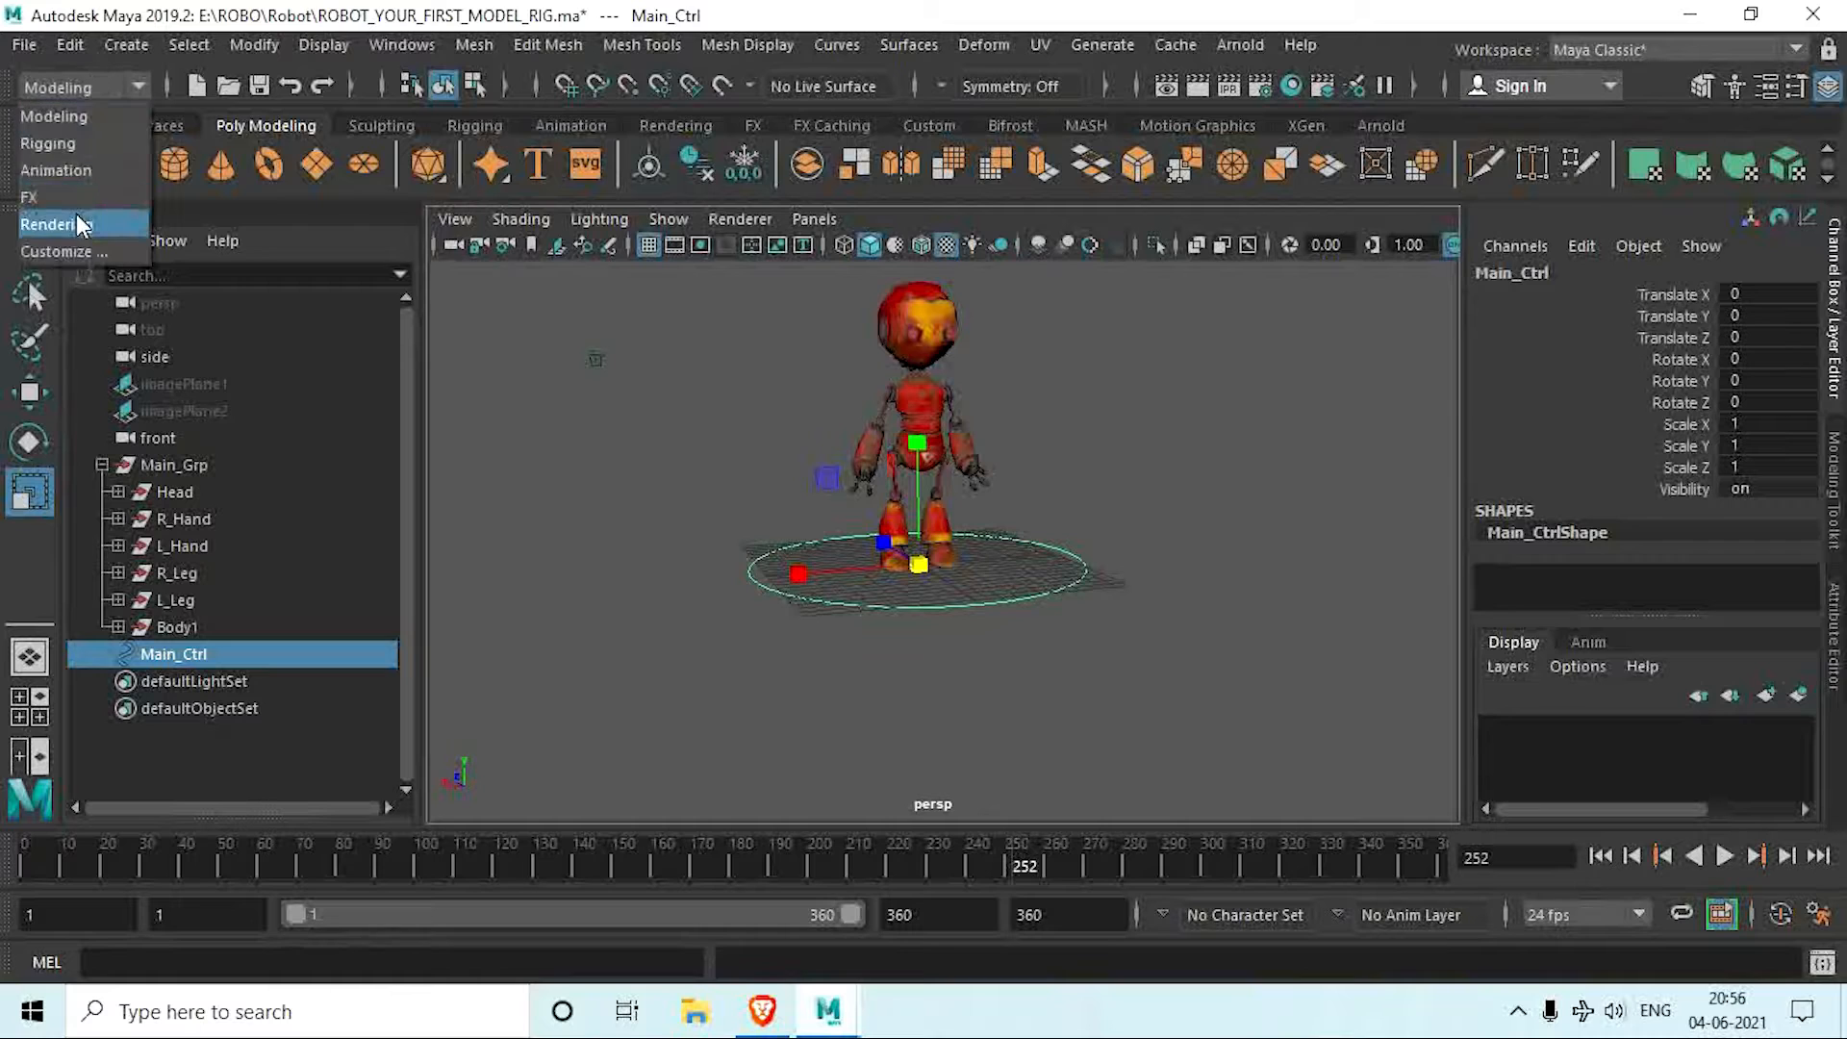
{"action": "left_click", "coordinate": [65, 173]}
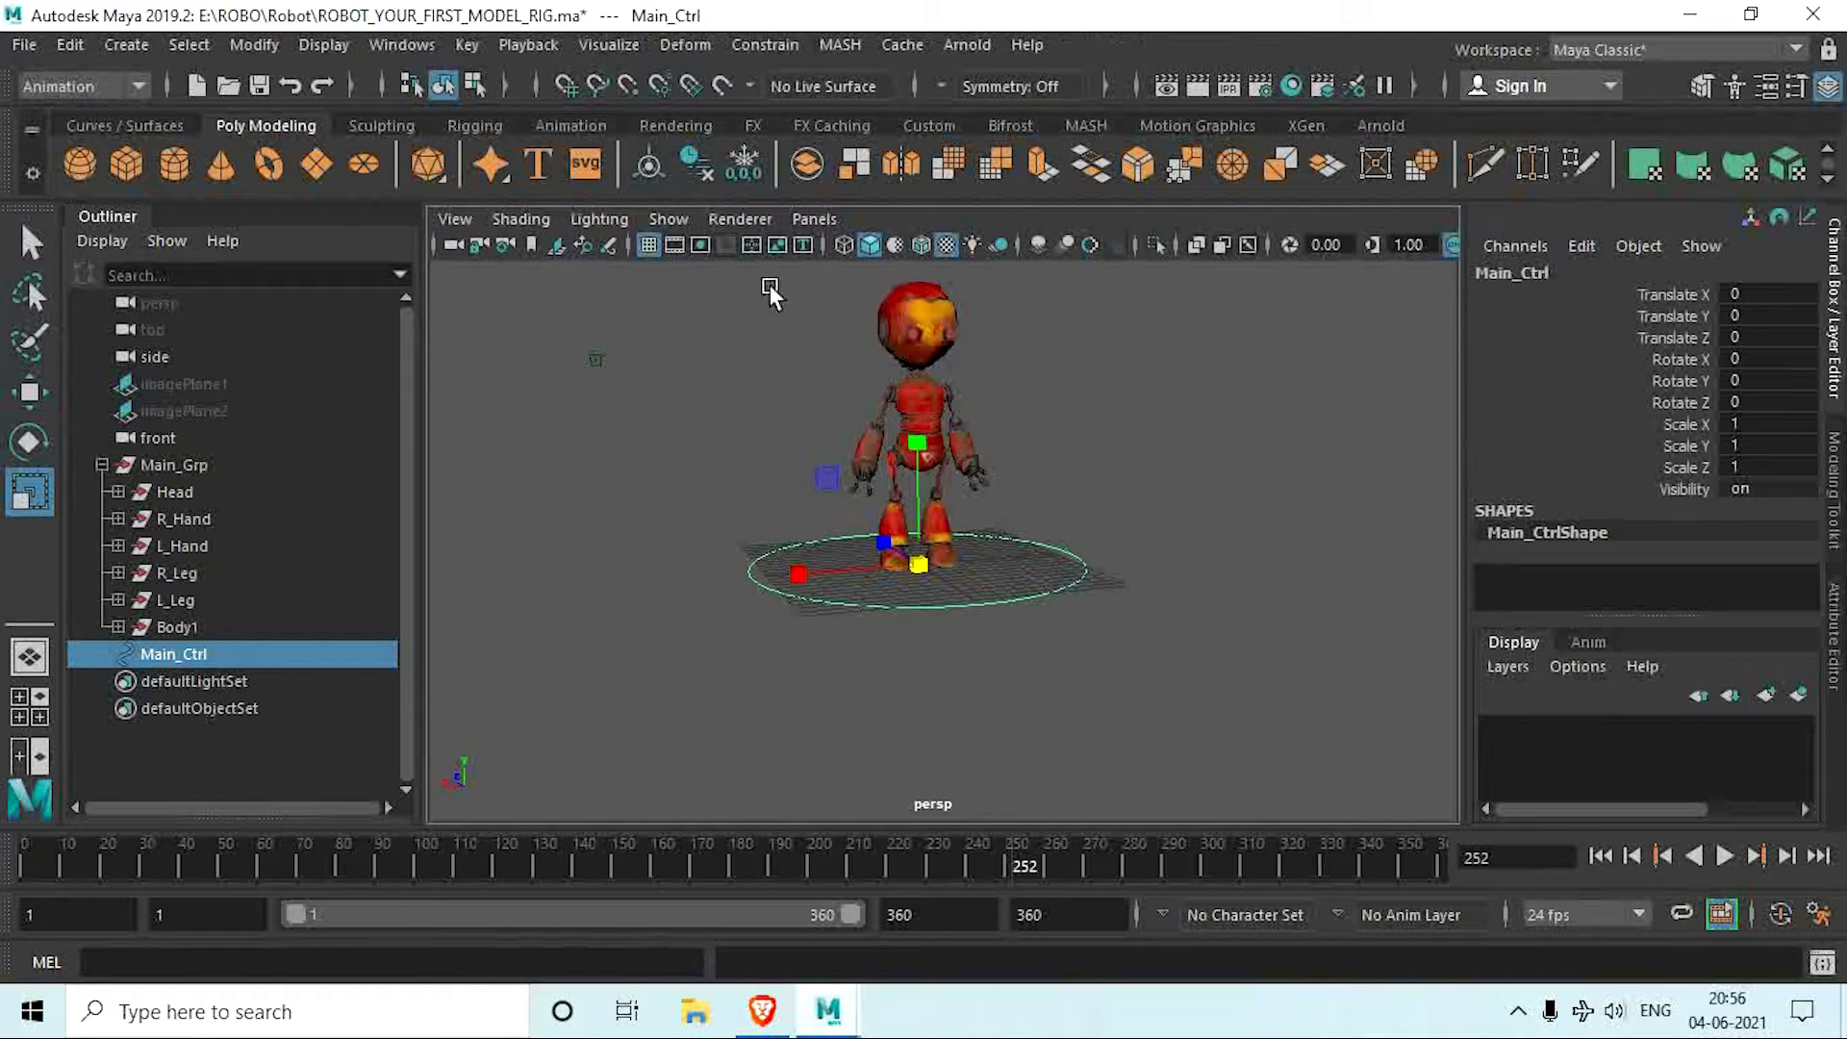
{"action": "left_click", "coordinate": [763, 44]}
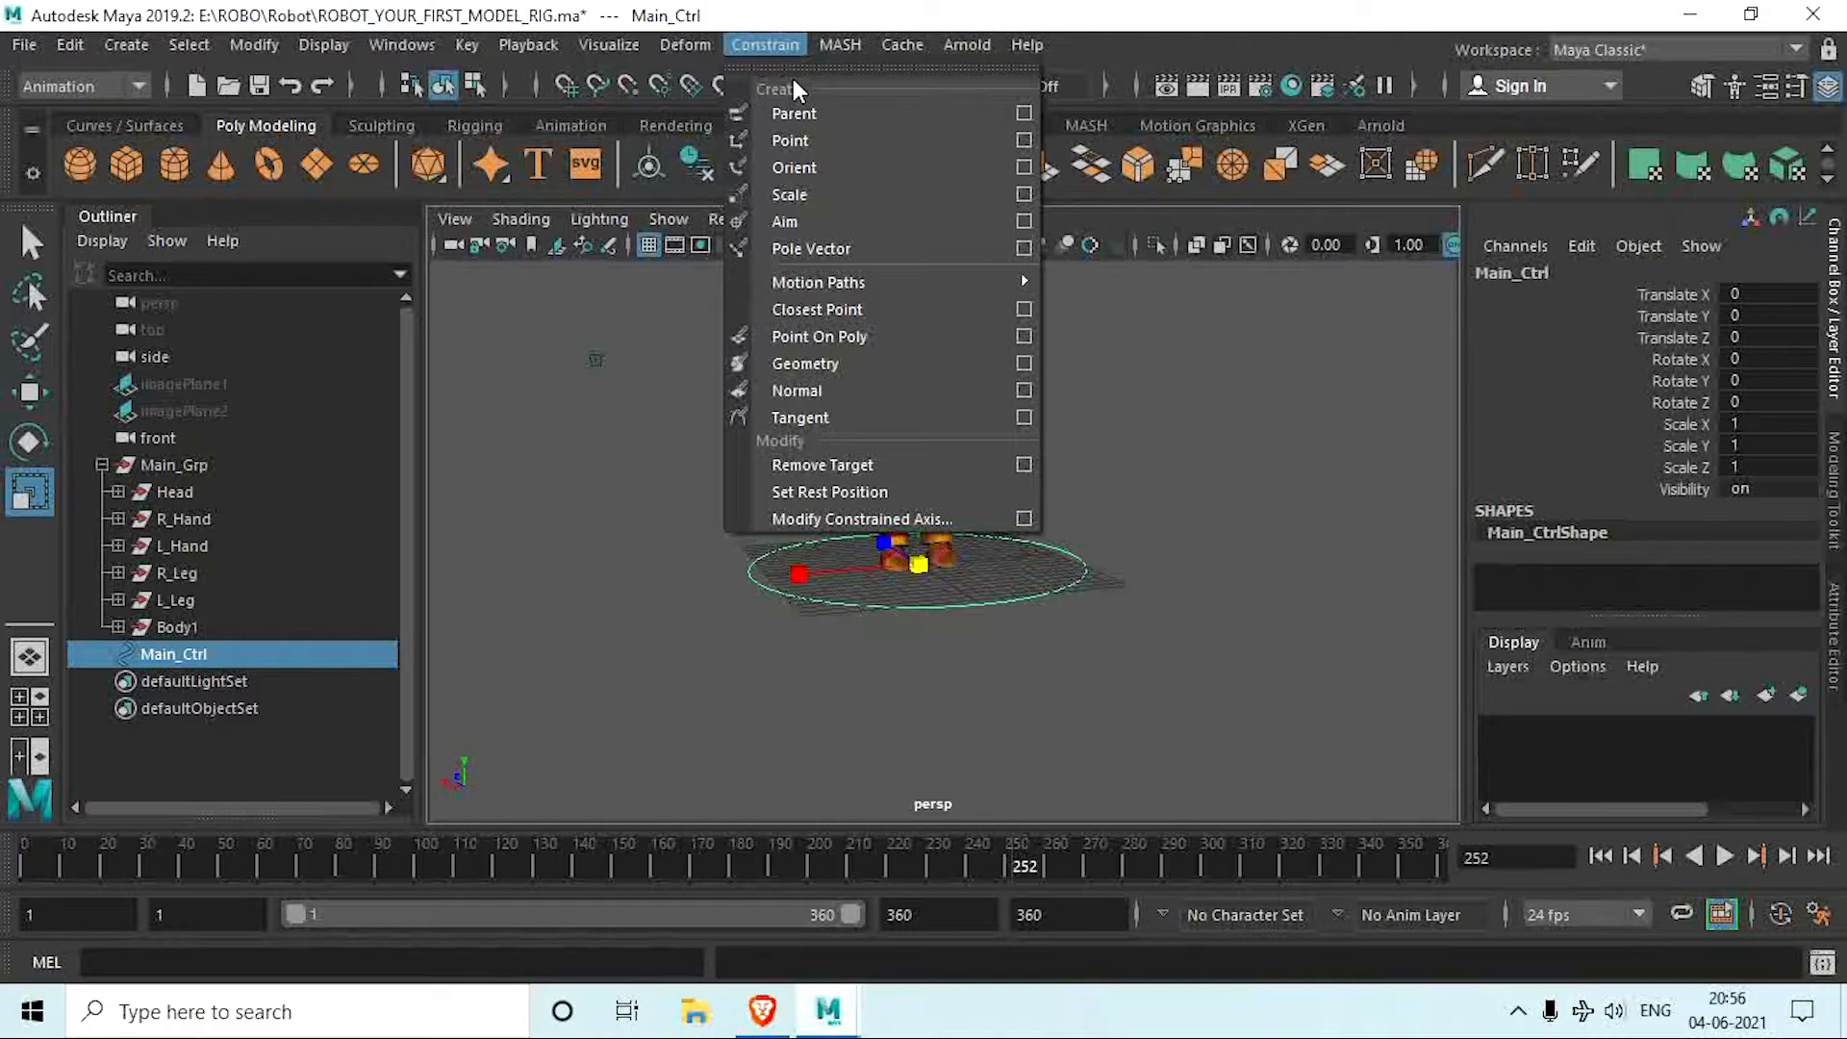
{"action": "left_click", "coordinate": [517, 442]}
{"action": "left_click_drag", "start_coordinate": [707, 494], "coordinate": [695, 504], "text": "alt"}
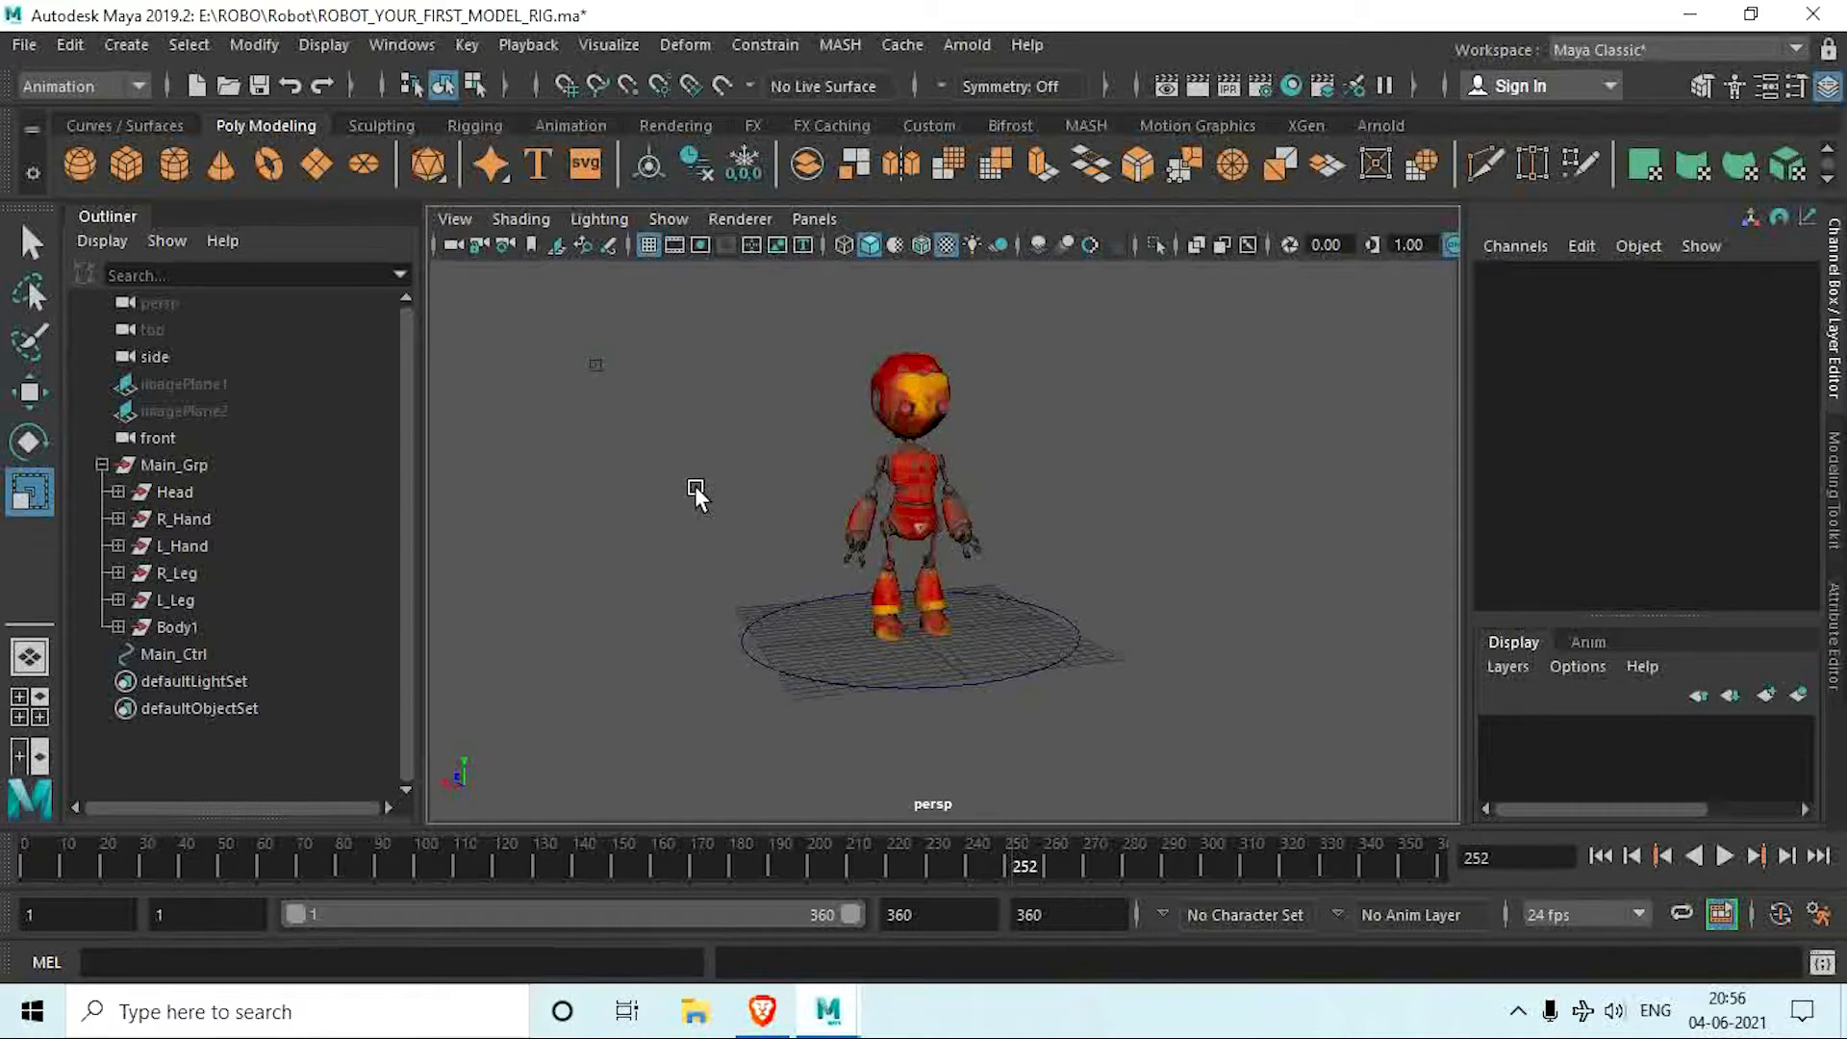
Step: Parent-constrain Main_Grp to Main_Ctrl using reset options, with Maintain offset on and all translate and rotate axes constrained
{"action": "left_click", "coordinate": [804, 674]}
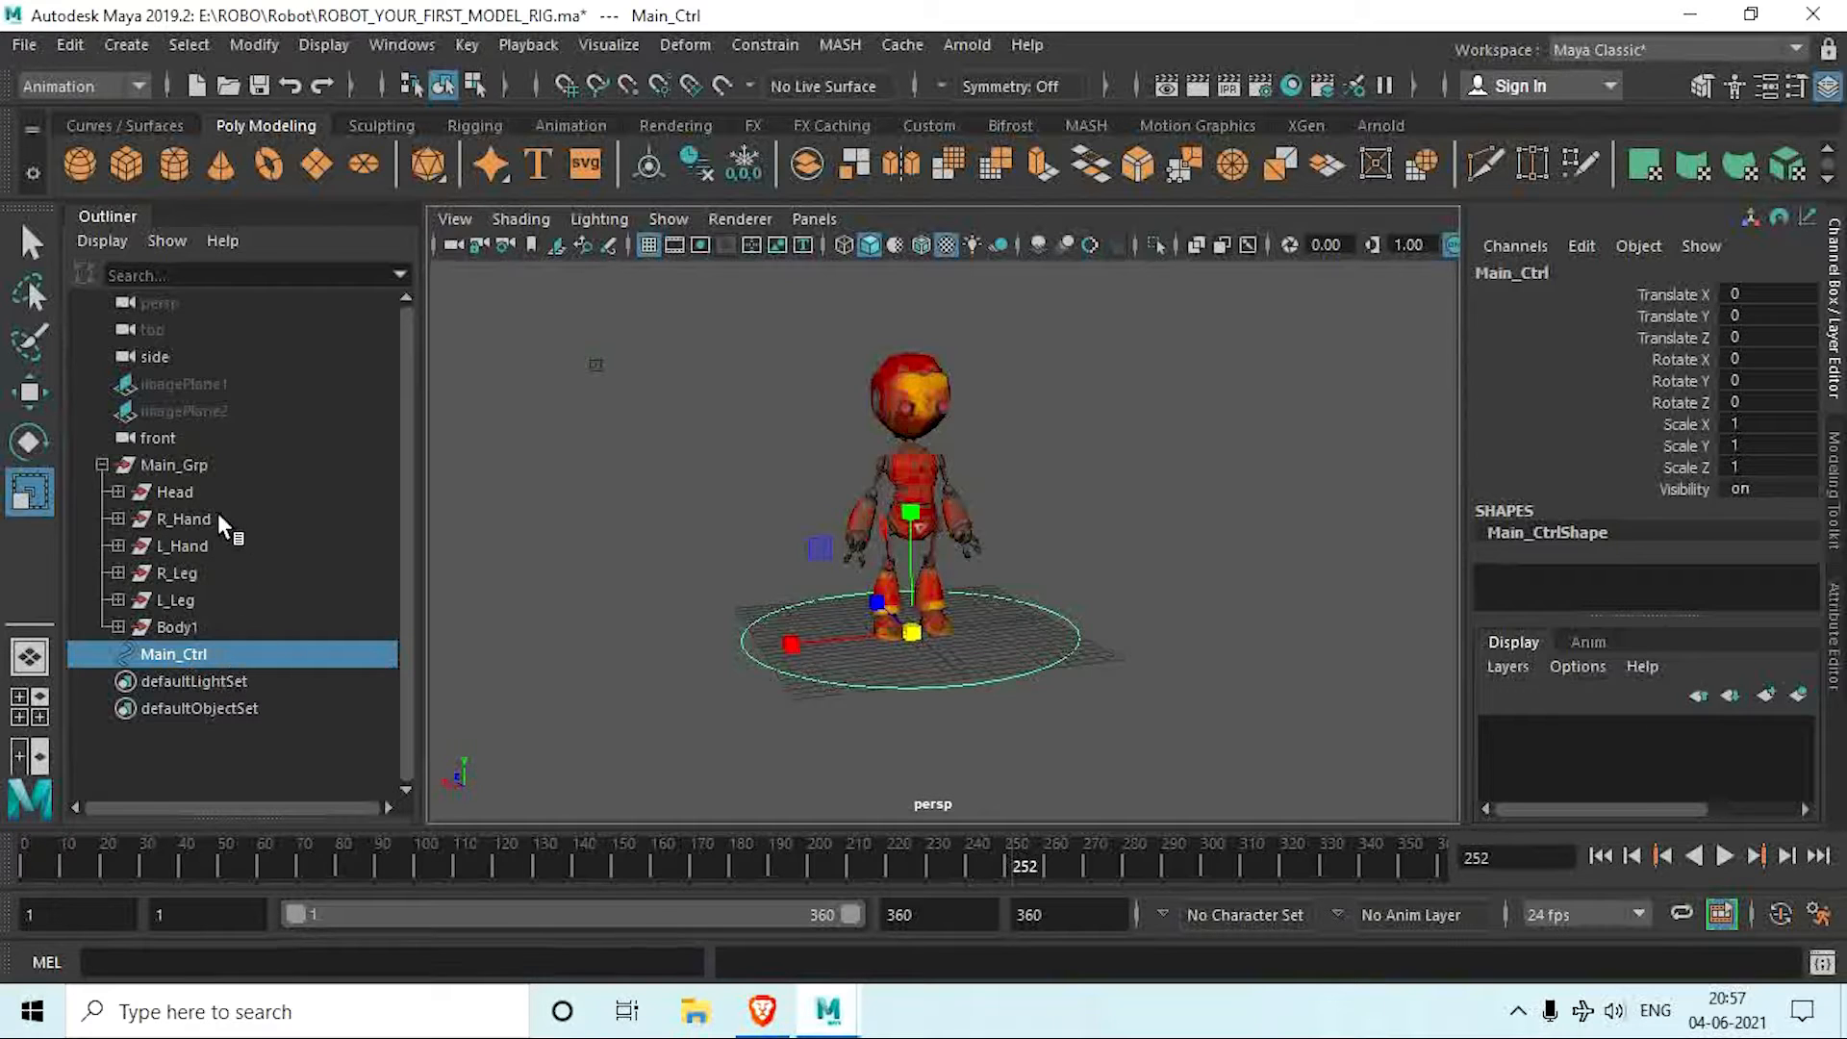
{"action": "left_click", "coordinate": [191, 464], "text": "ctrl"}
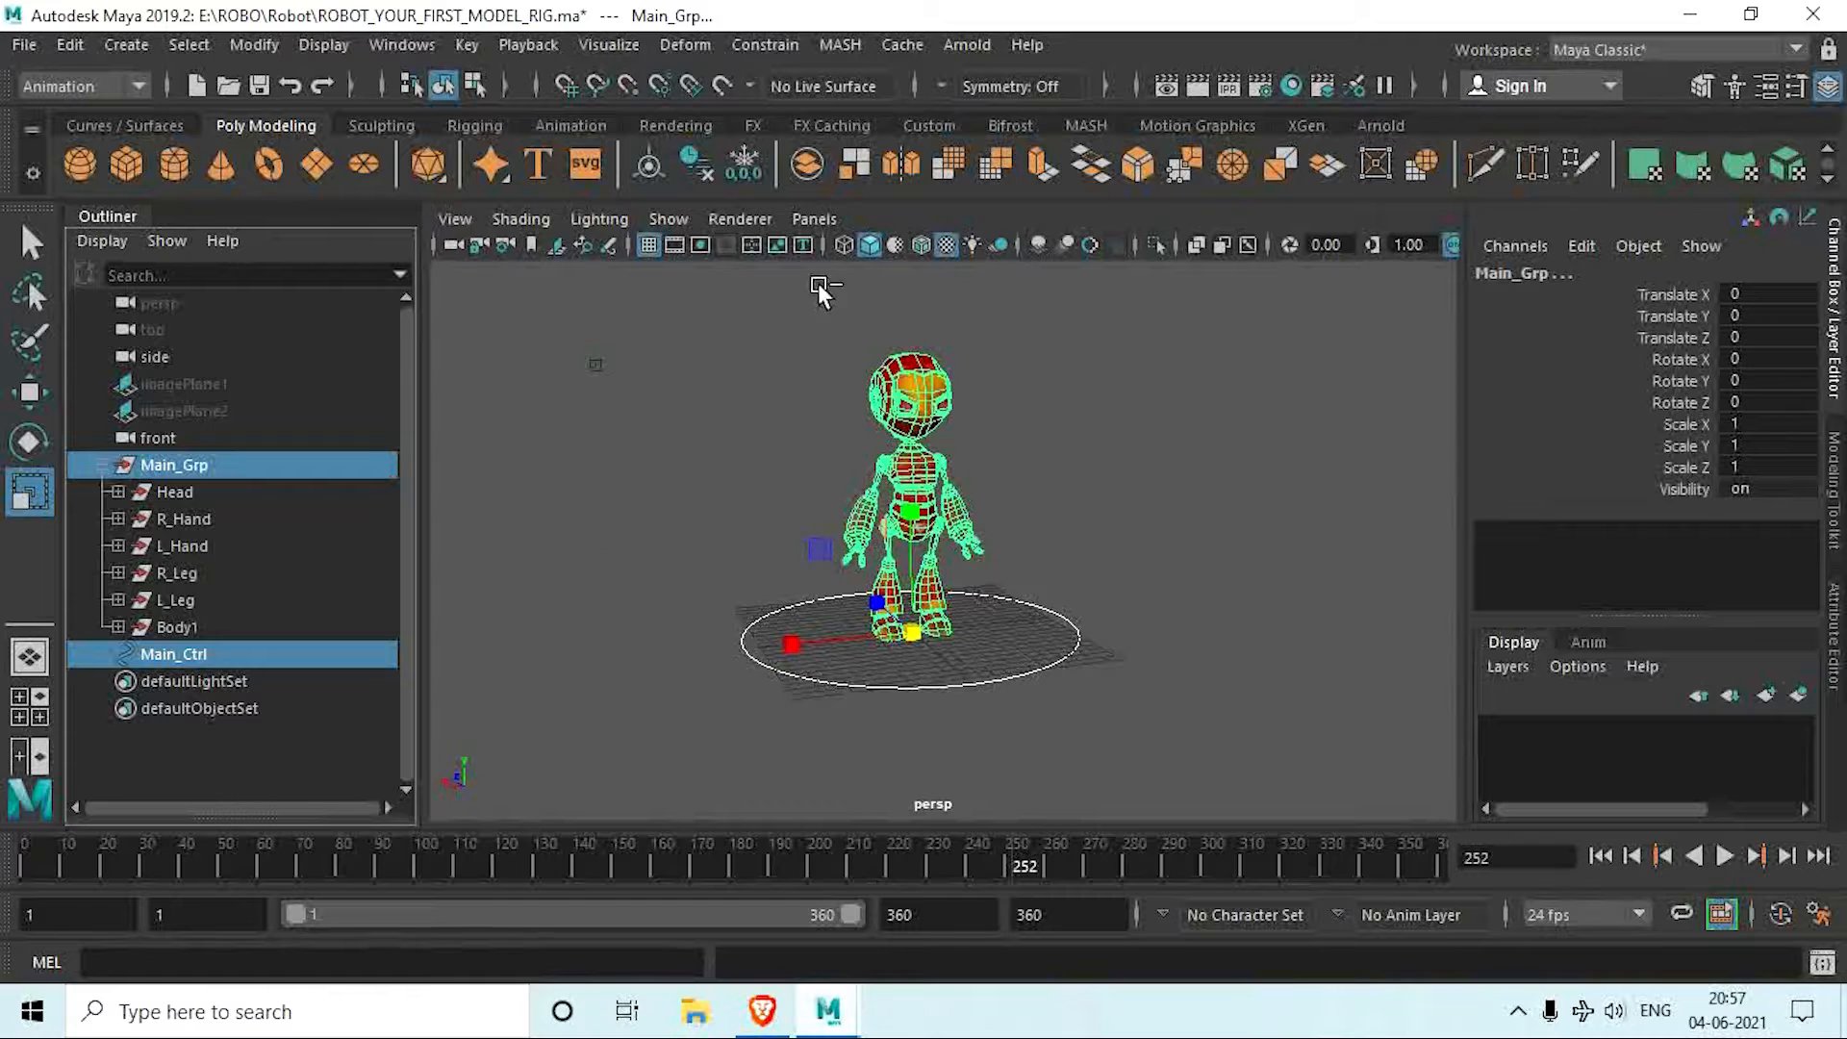
{"action": "left_click", "coordinate": [765, 48]}
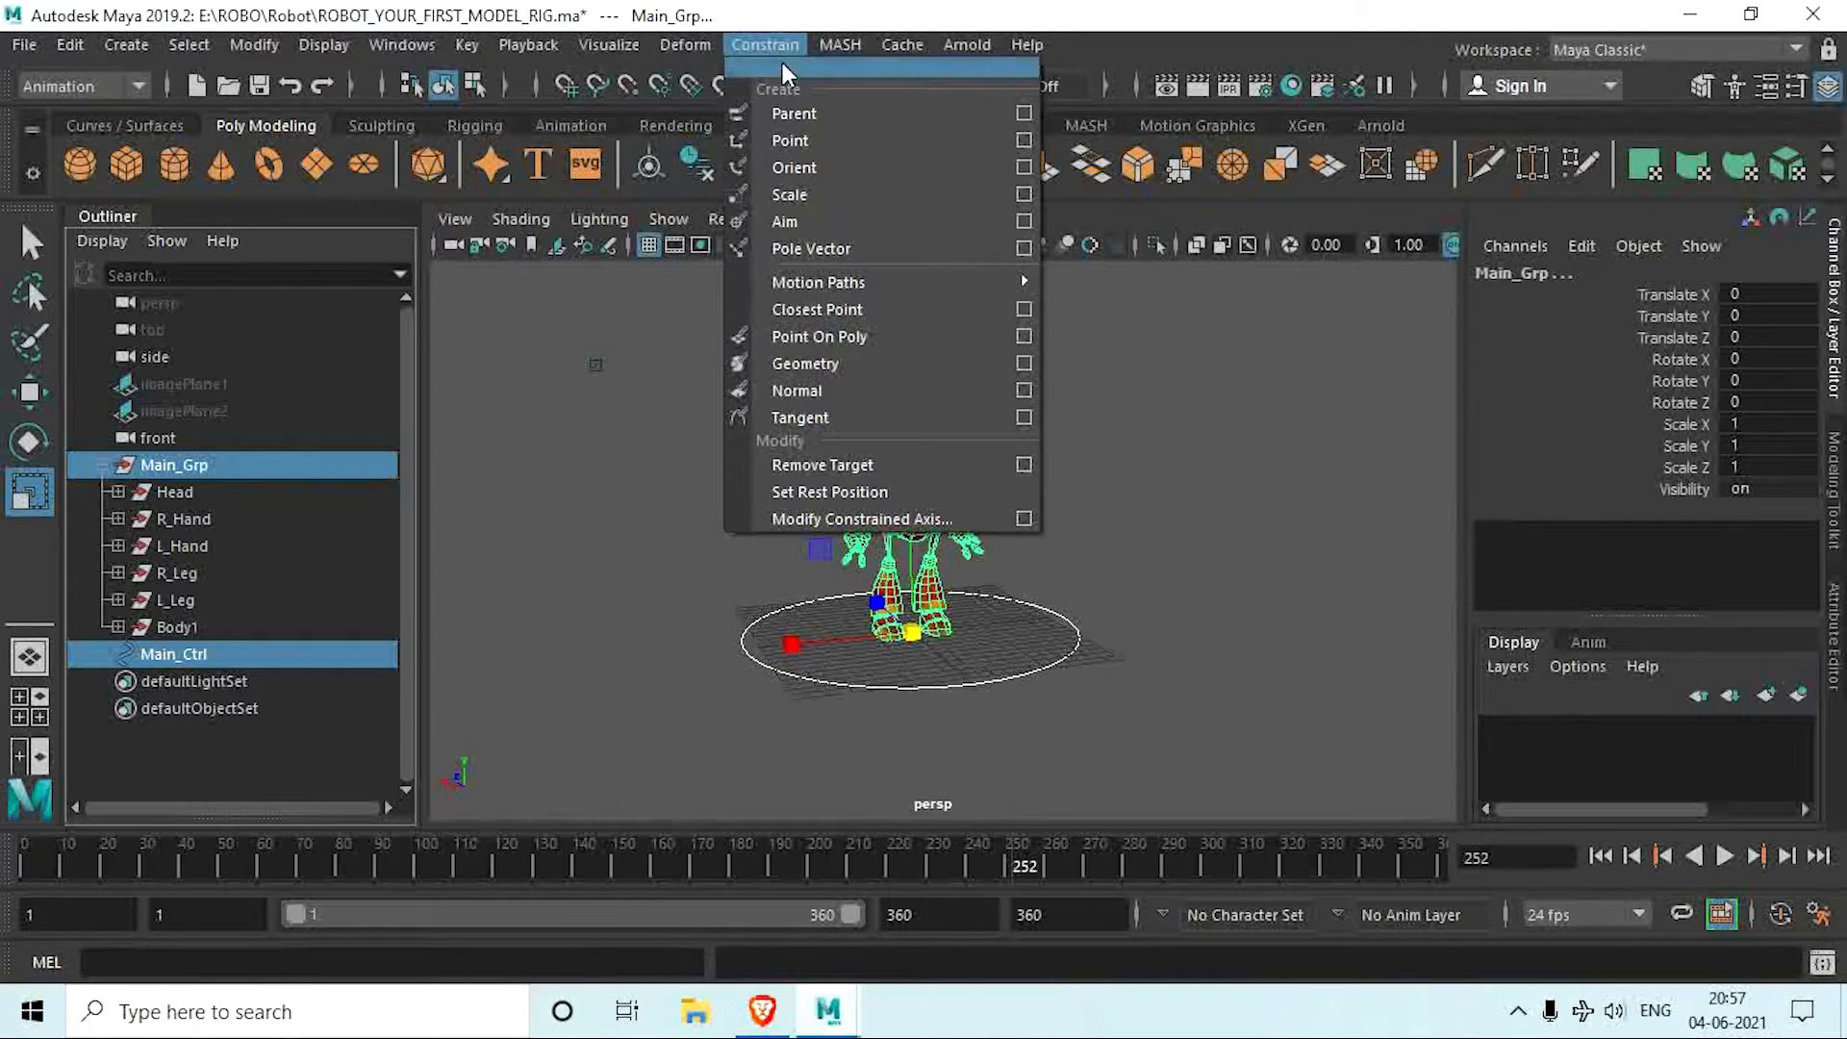
{"action": "left_click", "coordinate": [1025, 112]}
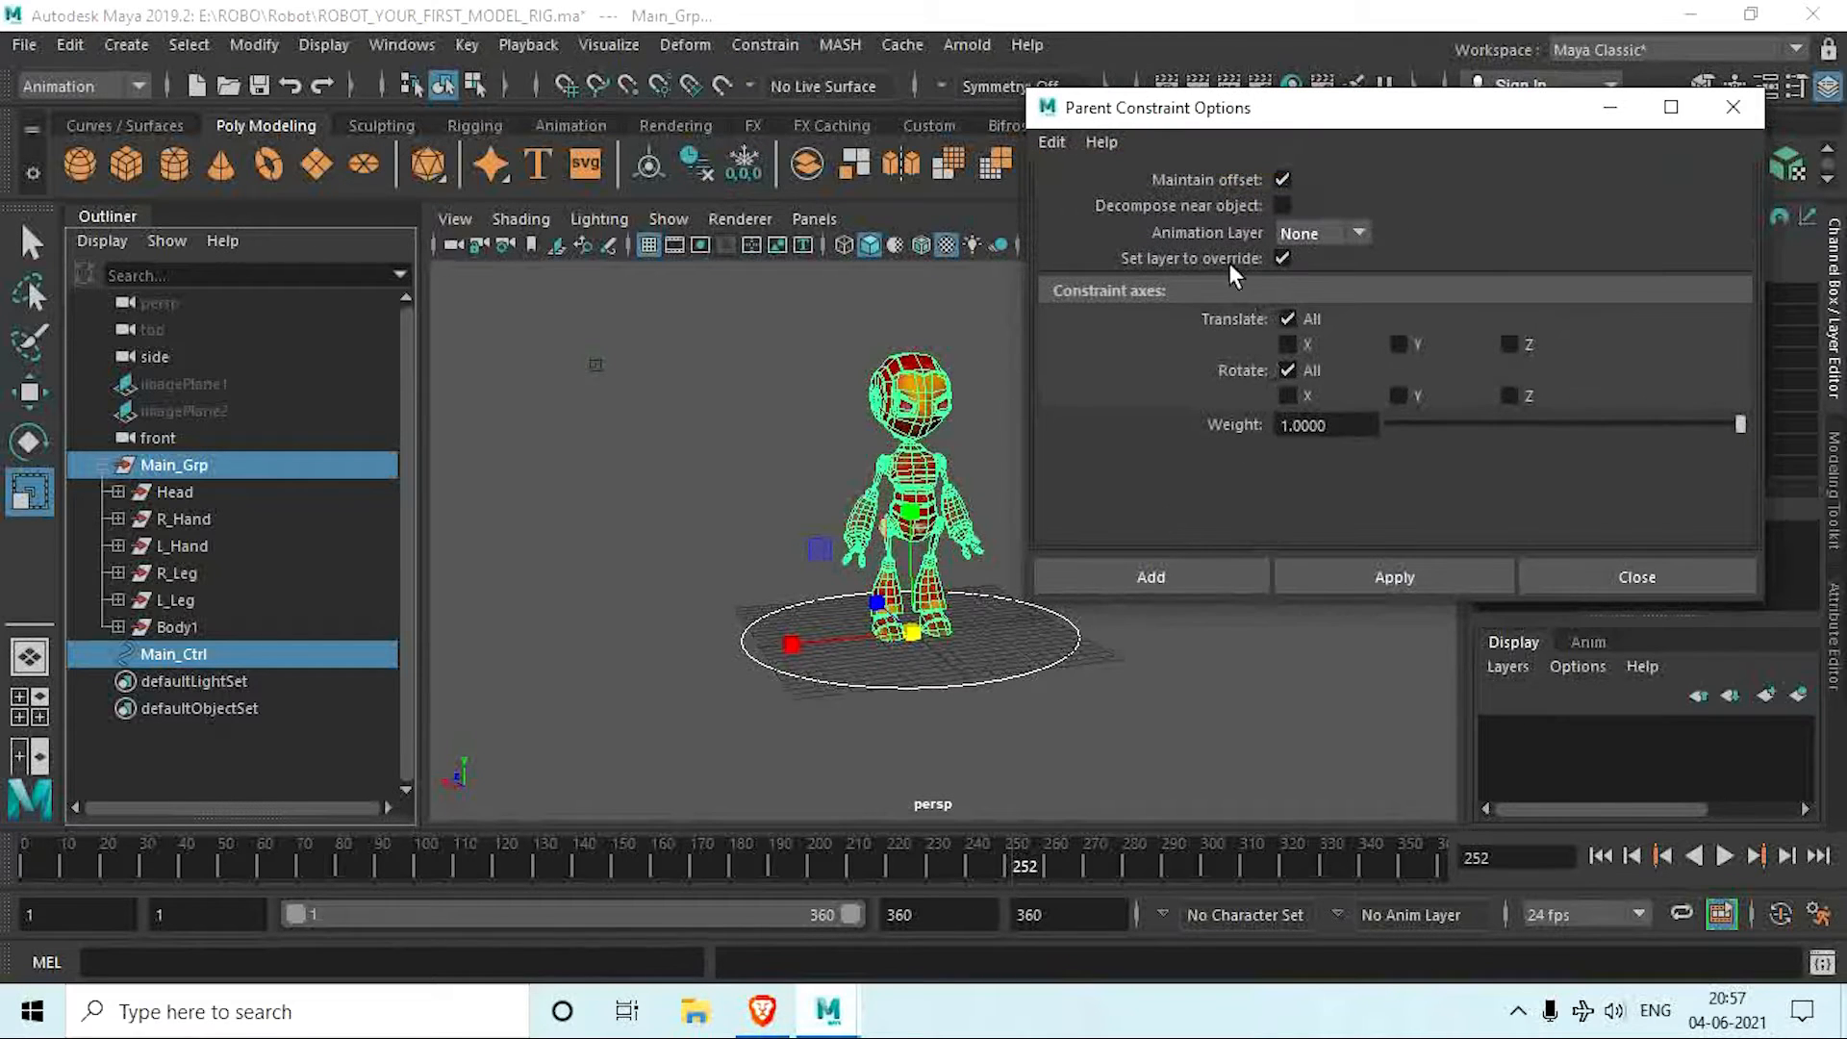
{"action": "left_click", "coordinate": [1054, 141]}
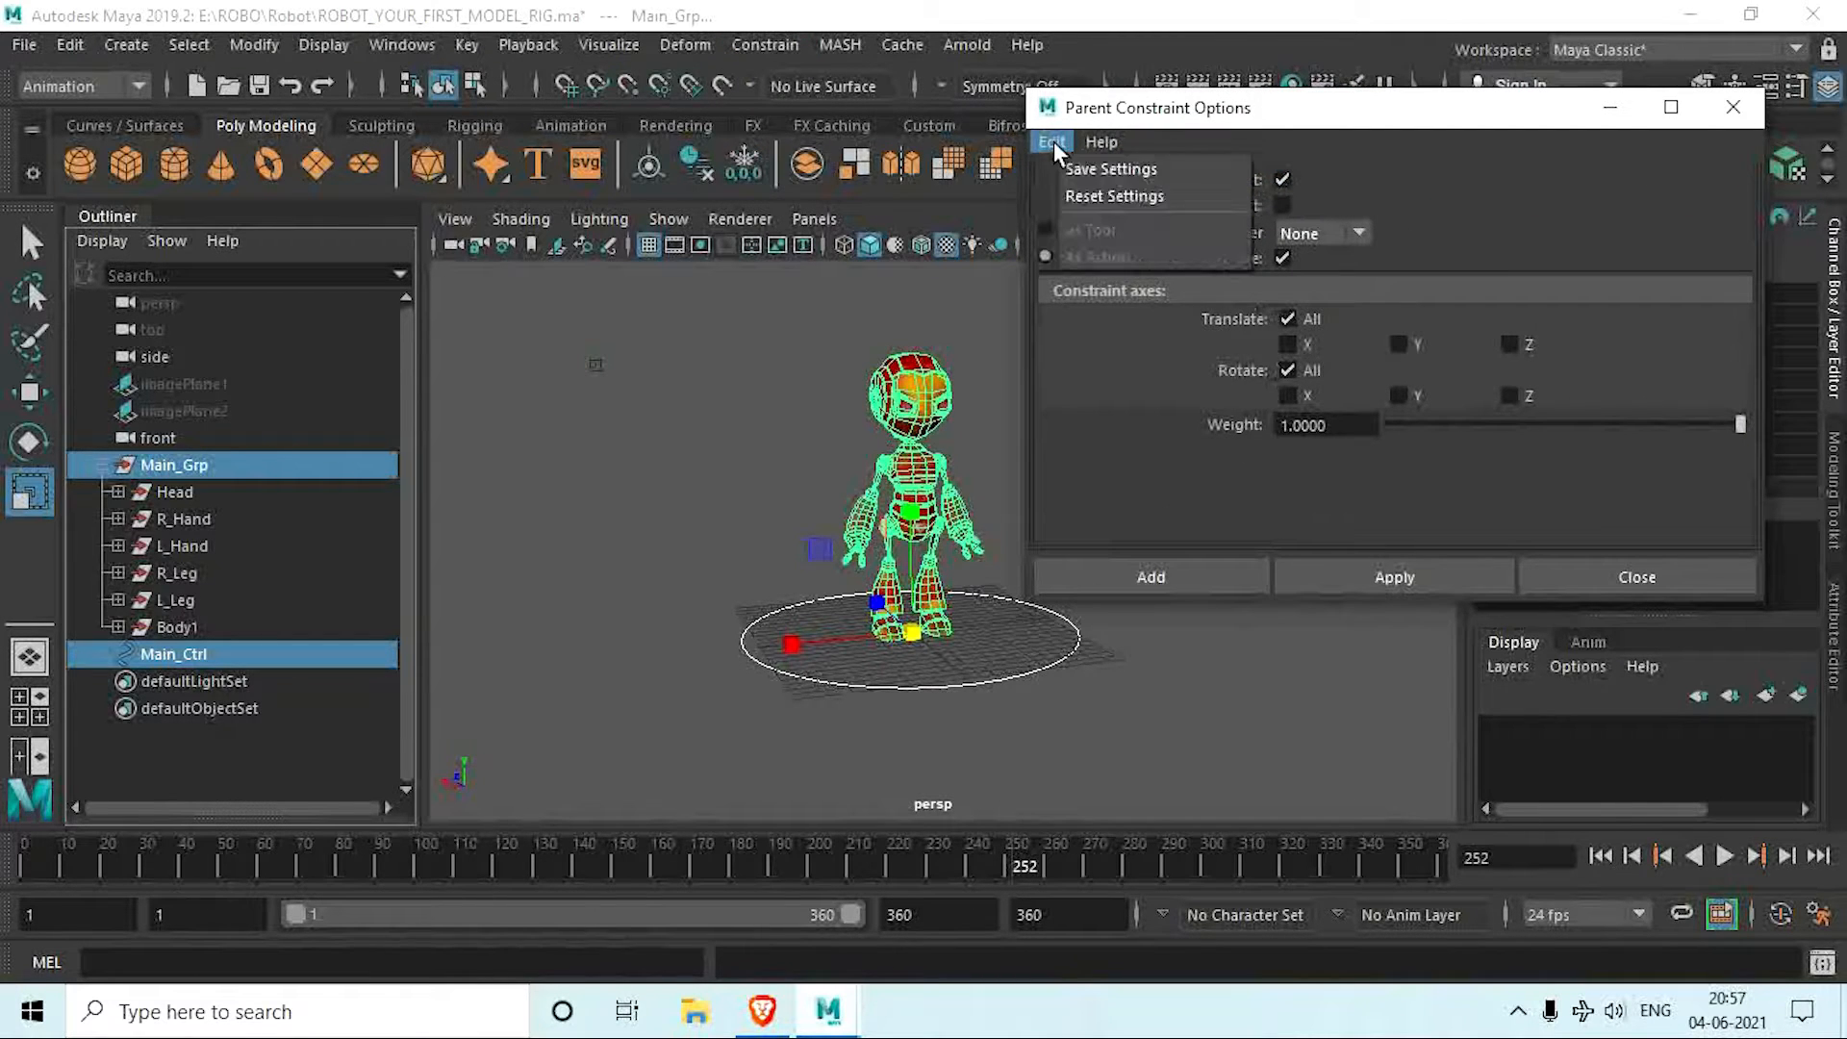
{"action": "left_click", "coordinate": [1127, 198]}
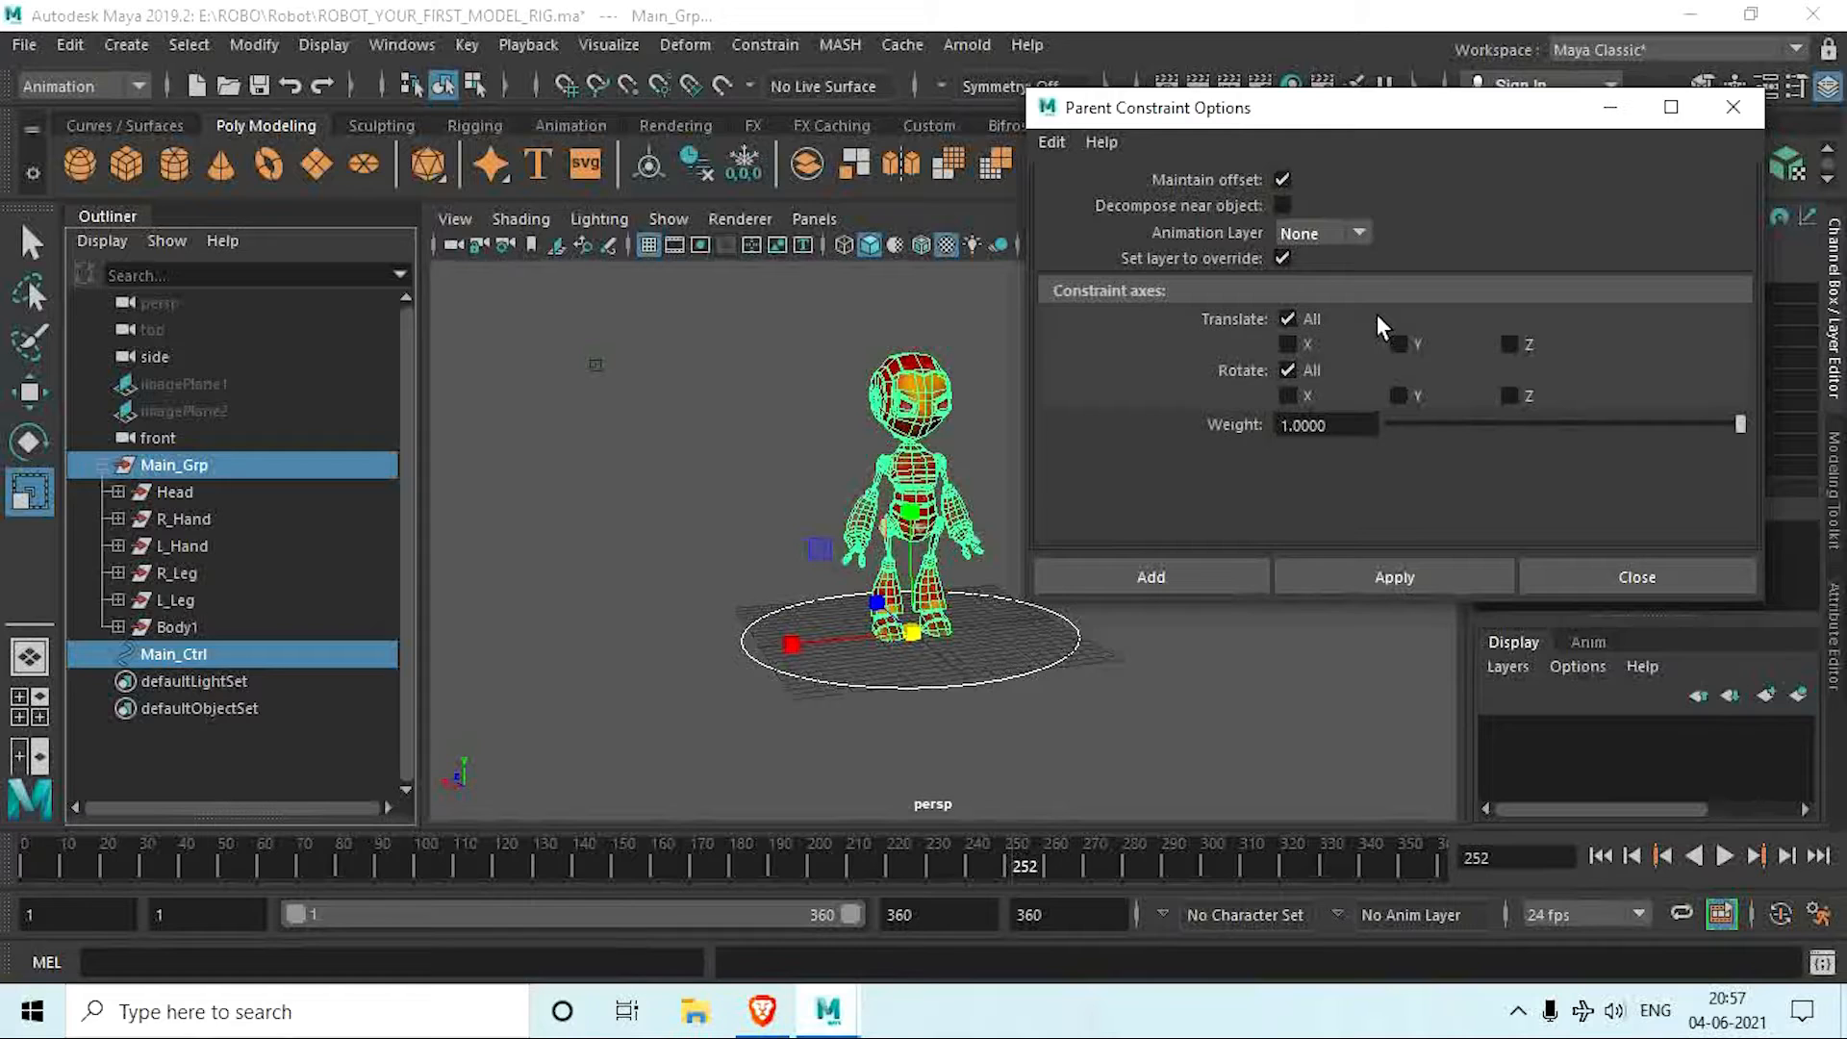
{"action": "left_click", "coordinate": [1381, 575]}
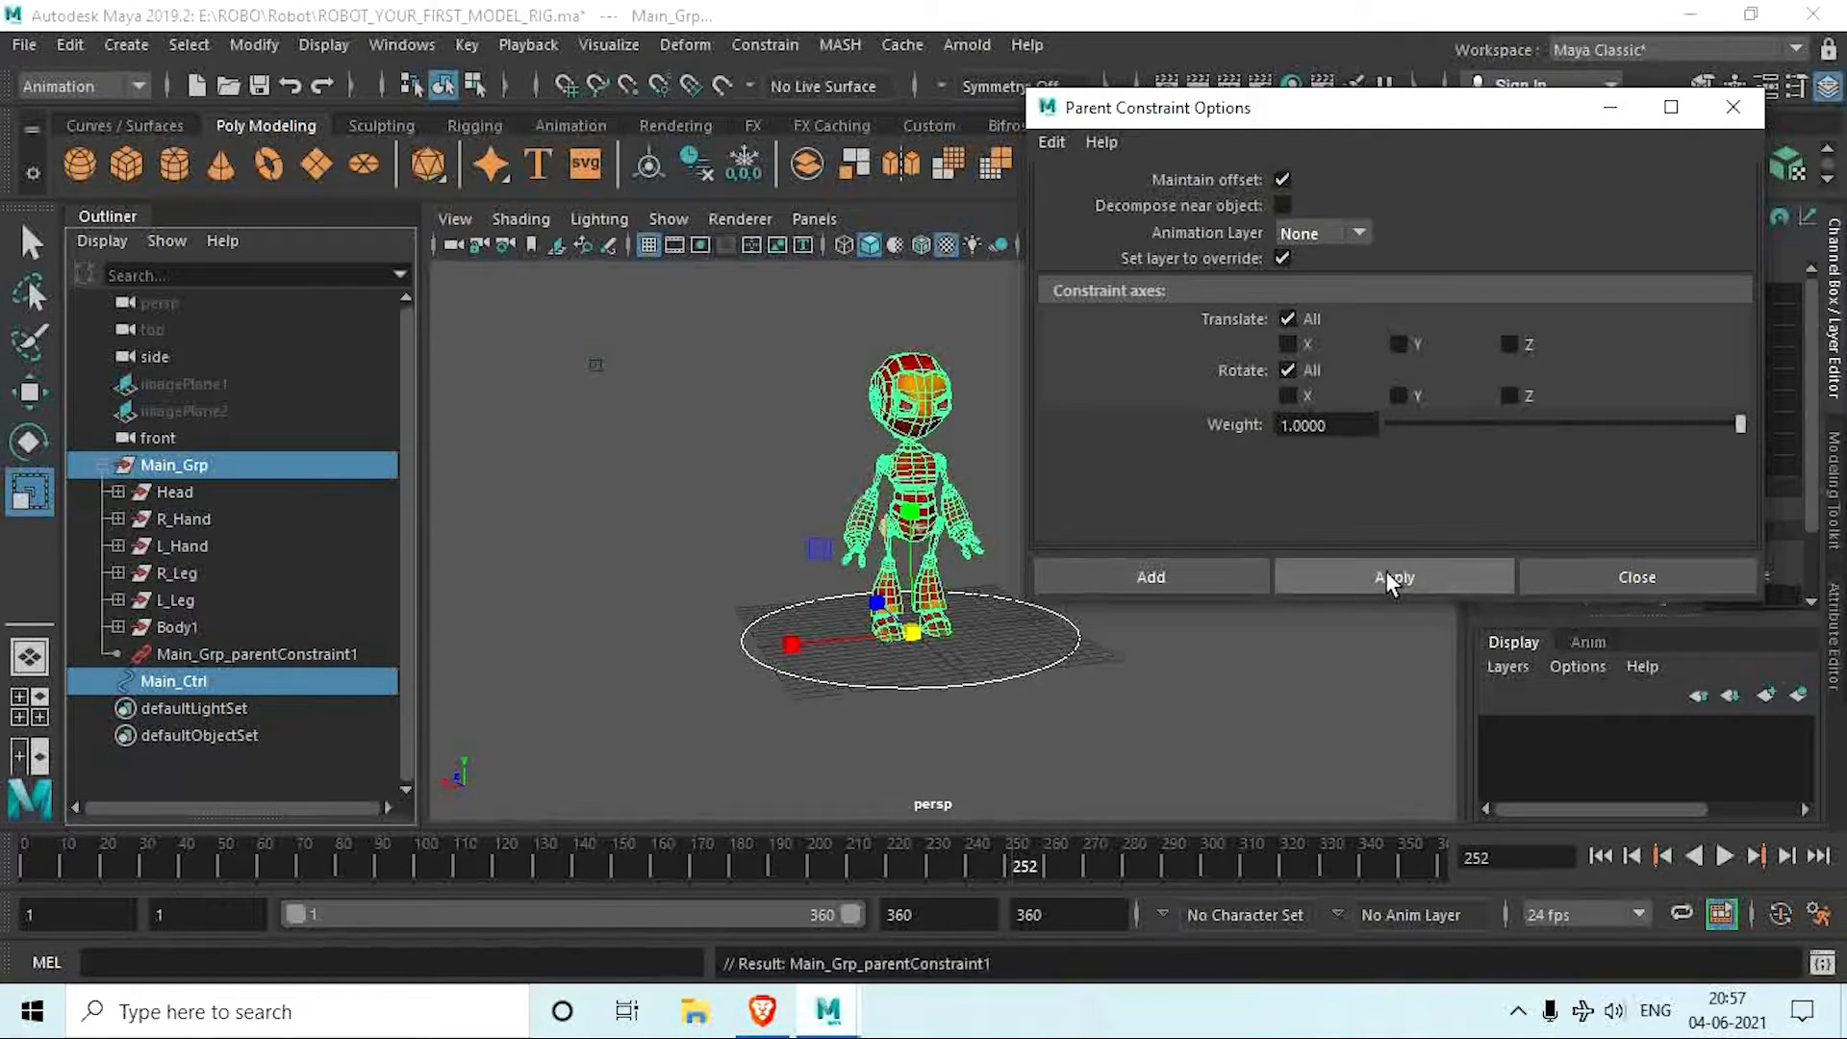
{"action": "left_click", "coordinate": [264, 655]}
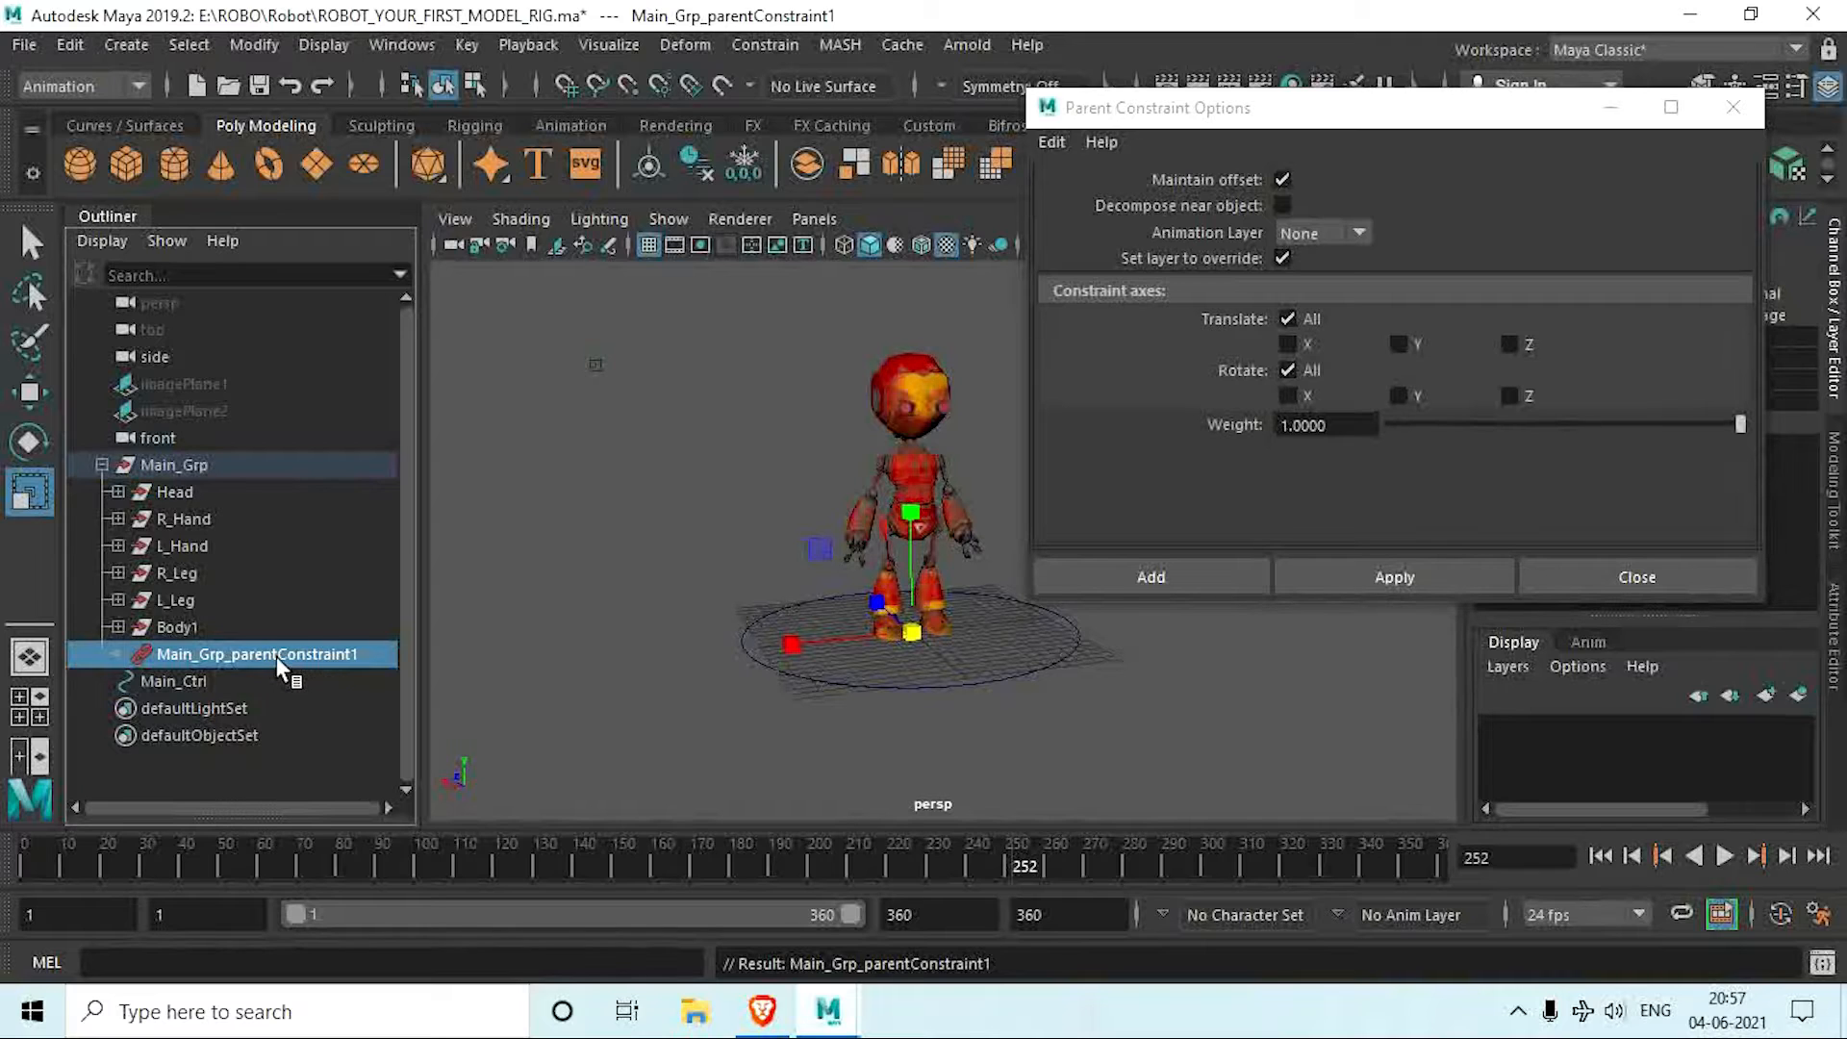
{"action": "left_click", "coordinate": [1636, 577]}
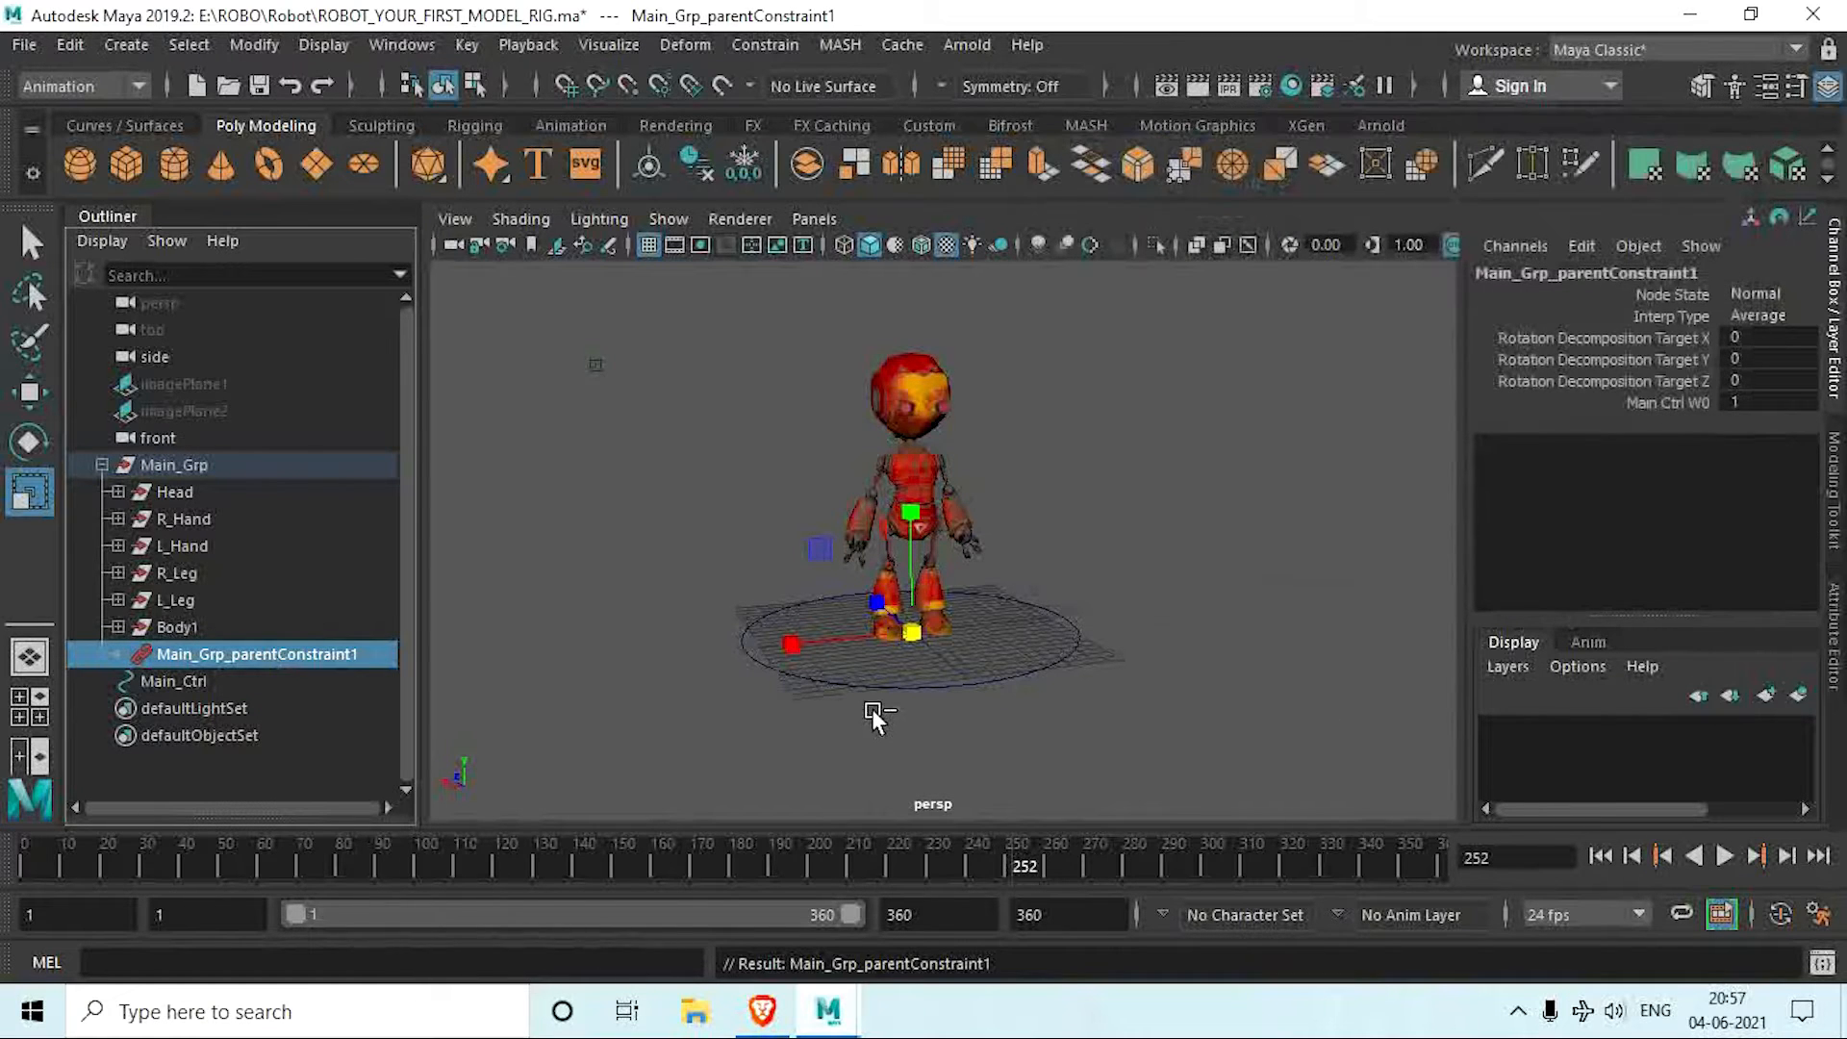
Step: Test the parent constraint by moving Main_Ctrl along the ground, and undo the move
{"action": "left_click", "coordinate": [977, 687]}
{"action": "left_click_drag", "start_coordinate": [972, 720], "coordinate": [1021, 730], "text": "alt"}
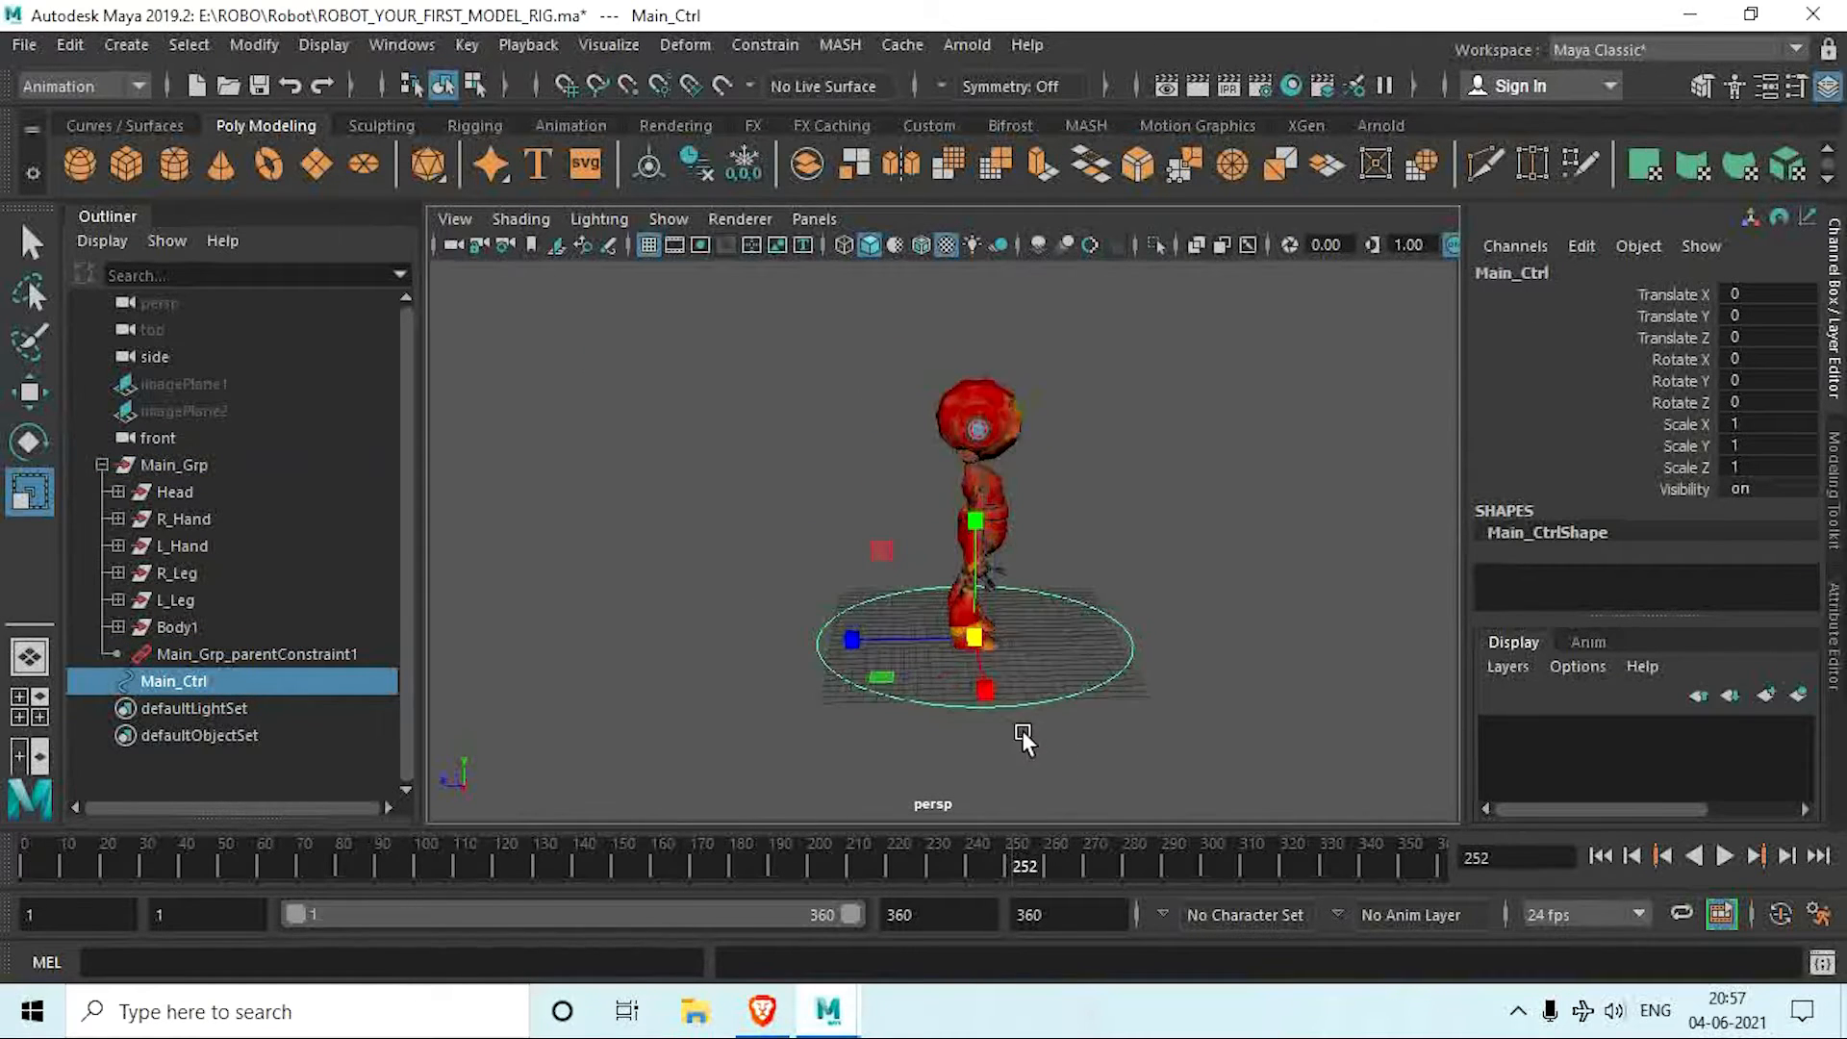
{"action": "key", "text": "w"}
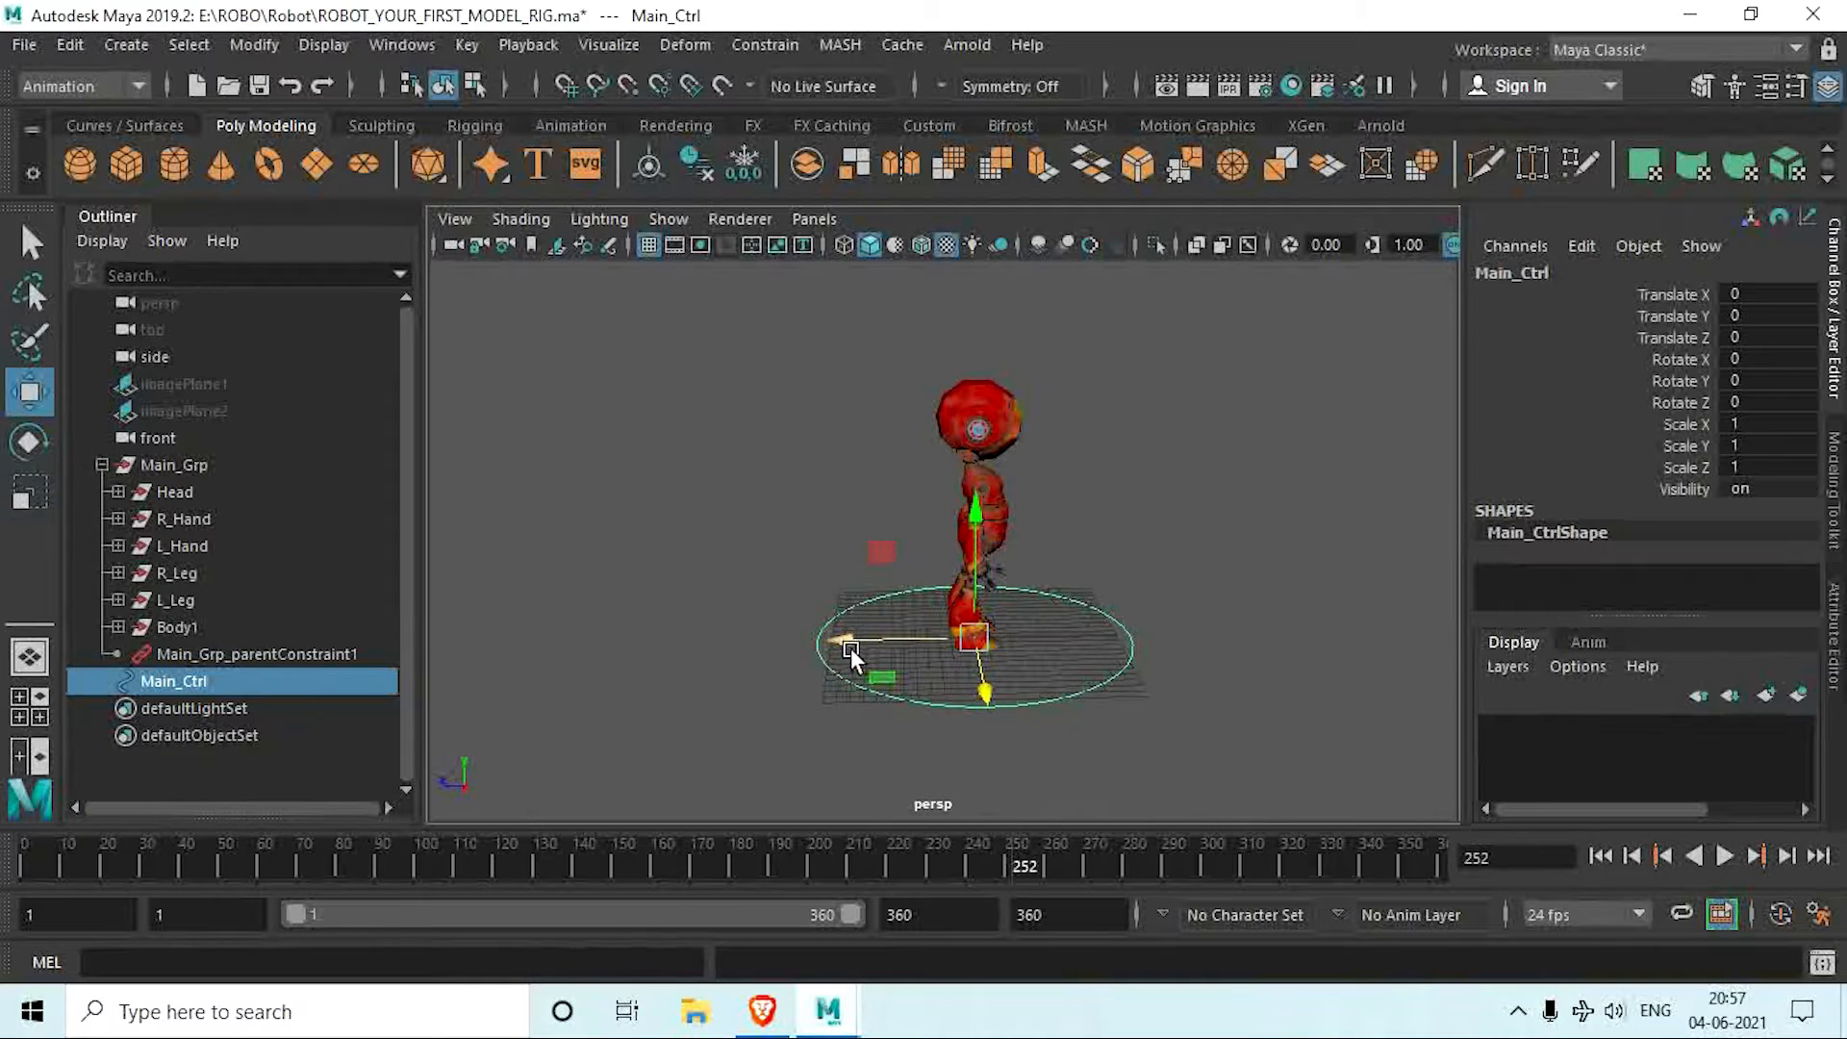
{"action": "left_click_drag", "start_coordinate": [851, 641], "coordinate": [1231, 526]}
{"action": "key", "text": "ctrl+z"}
{"action": "left_click_drag", "start_coordinate": [1095, 564], "coordinate": [938, 486], "text": "alt"}
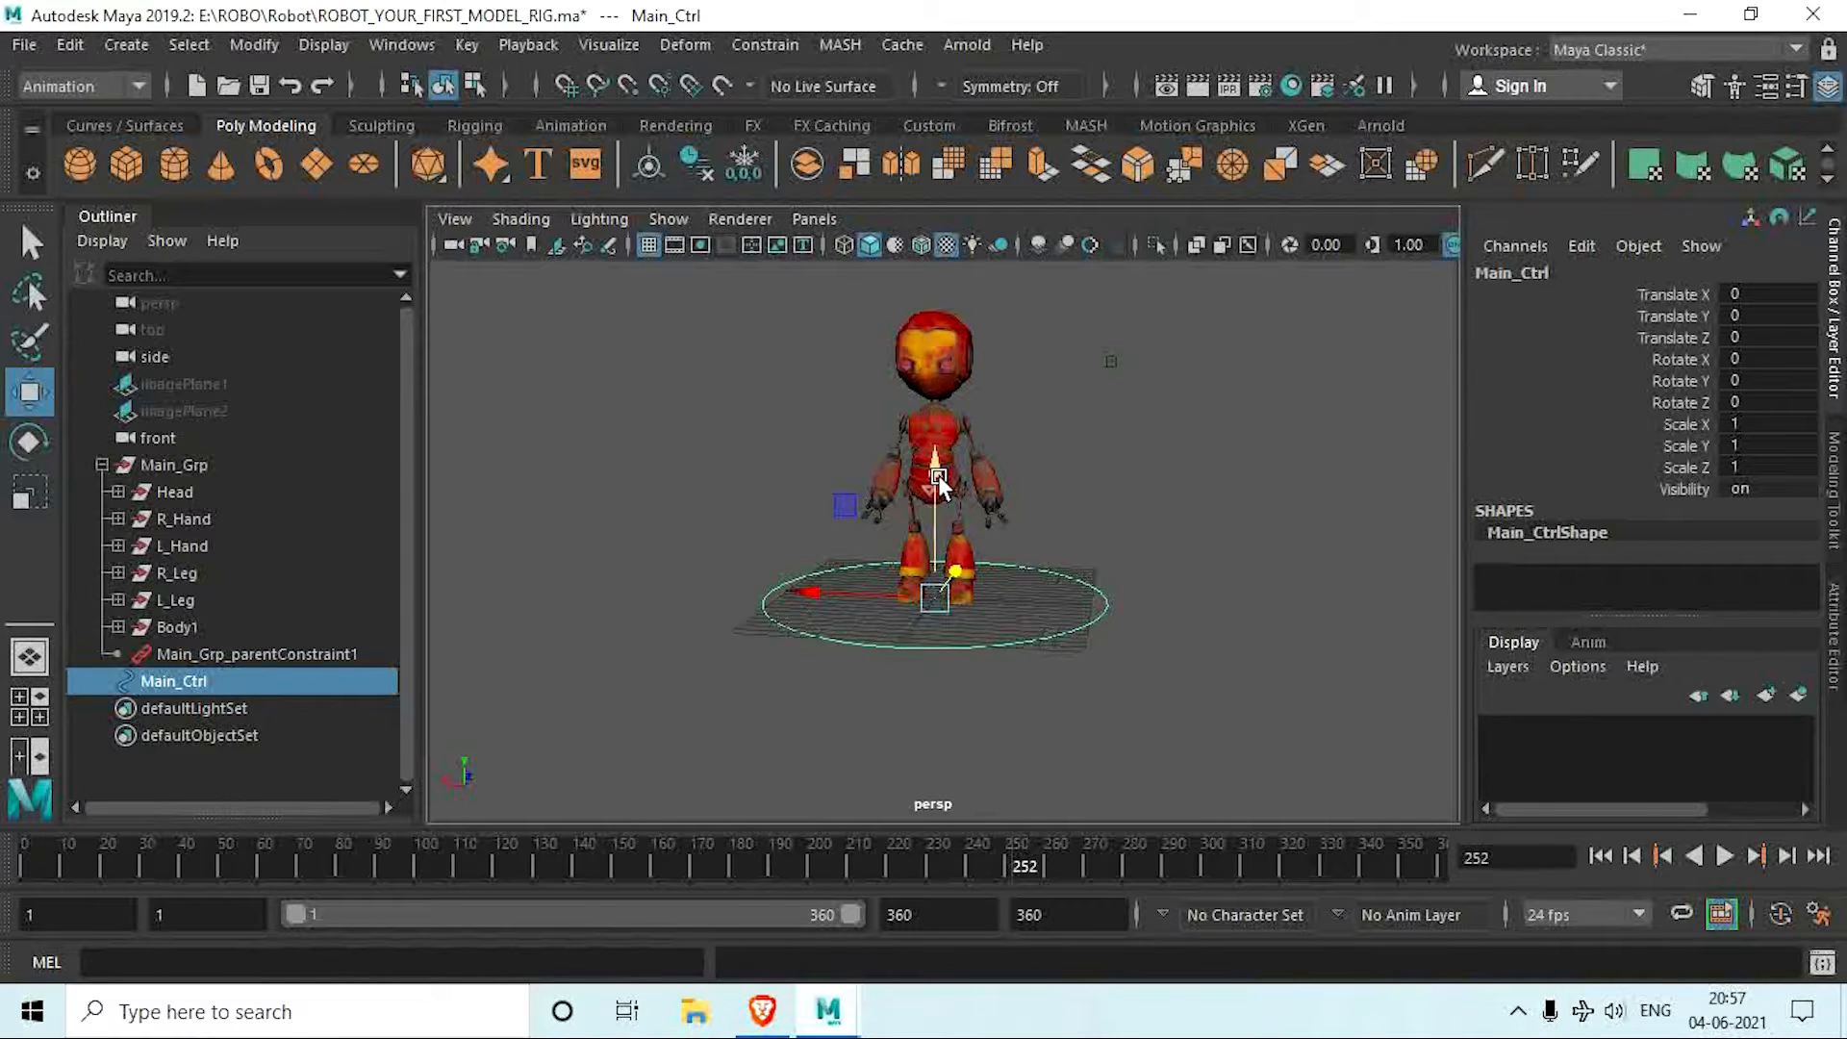
Step: Duplicate Main_Ctrl, raise the copy to the neck at about 15.67 in Translate Y, and scale it to about 0.246
{"action": "mouse_move", "coordinate": [938, 475]}
{"action": "left_mouse_down", "text": "alt"}
{"action": "mouse_move", "coordinate": [987, 629]}
{"action": "mouse_move", "coordinate": [1024, 673]}
{"action": "mouse_move", "coordinate": [996, 695]}
{"action": "mouse_move", "coordinate": [1073, 756]}
{"action": "left_mouse_up", "text": "alt"}
{"action": "middle_click_drag", "start_coordinate": [1069, 728], "coordinate": [1070, 764], "text": "alt"}
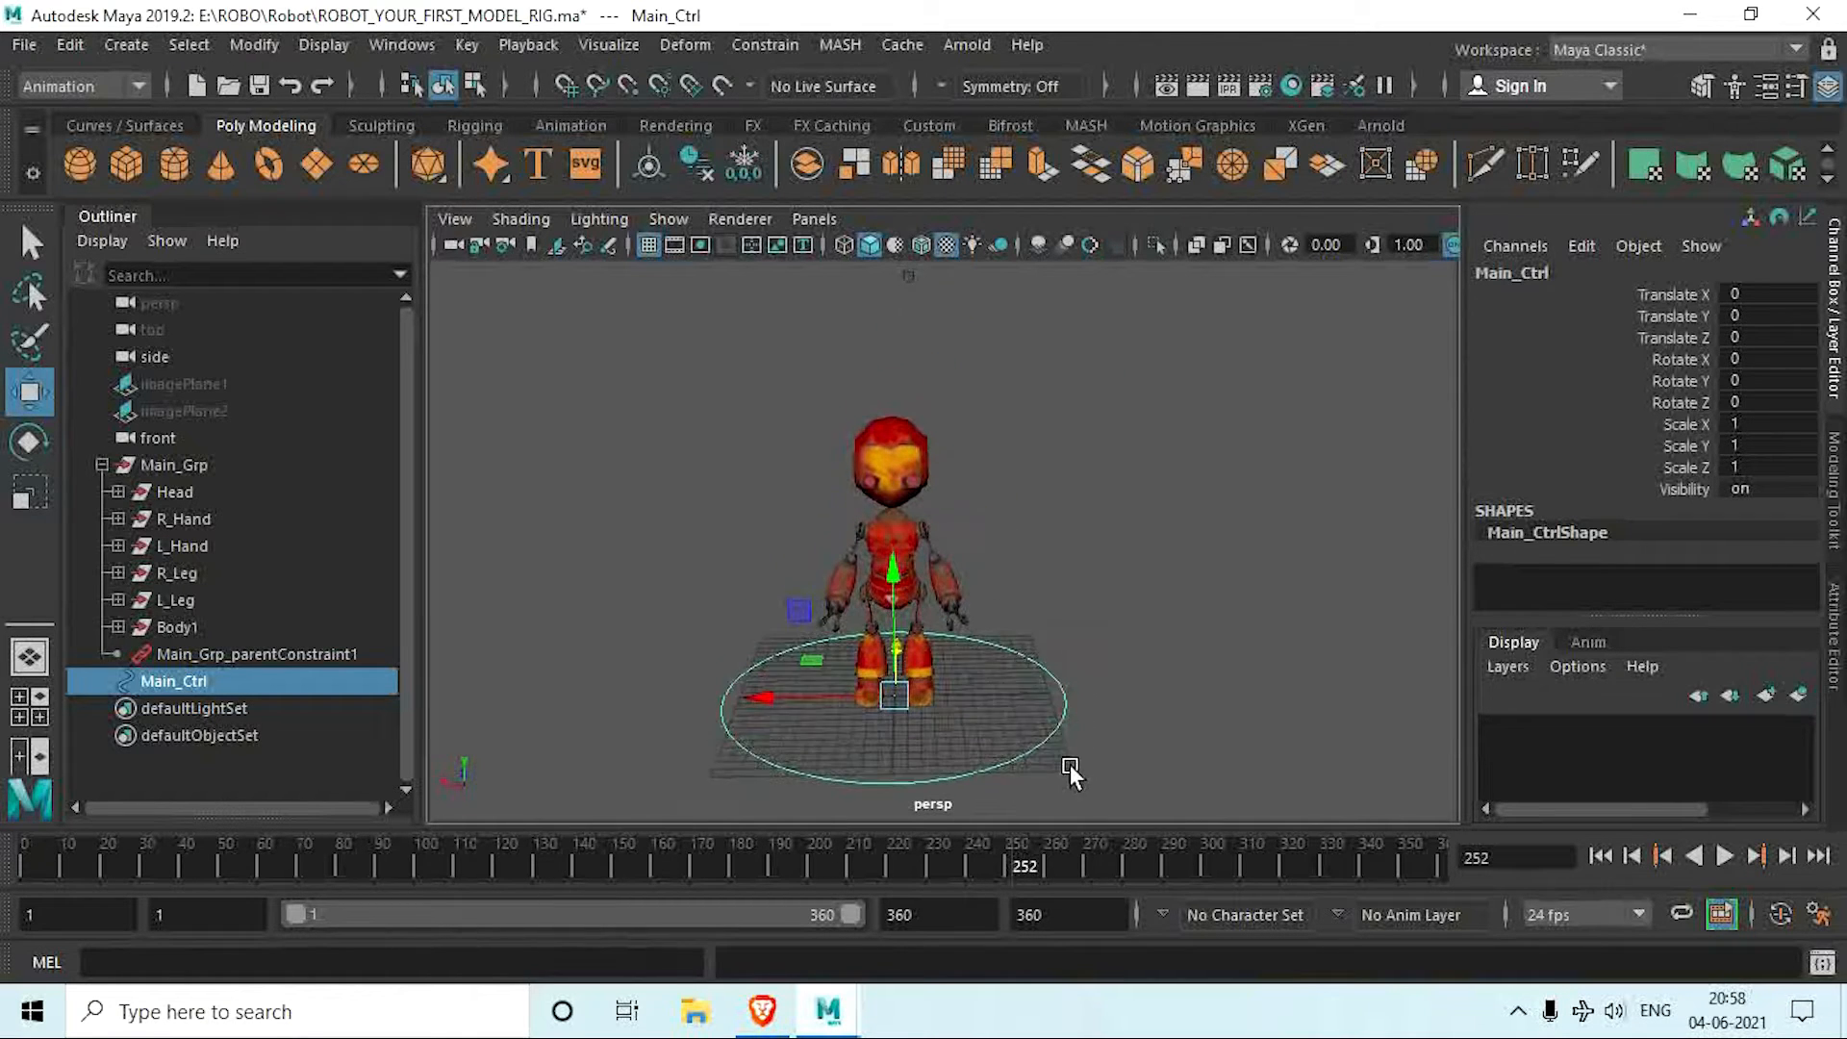
{"action": "middle_click_drag", "start_coordinate": [1005, 608], "coordinate": [1019, 623], "text": "alt"}
{"action": "left_click_drag", "start_coordinate": [1021, 624], "coordinate": [1028, 718], "text": "alt"}
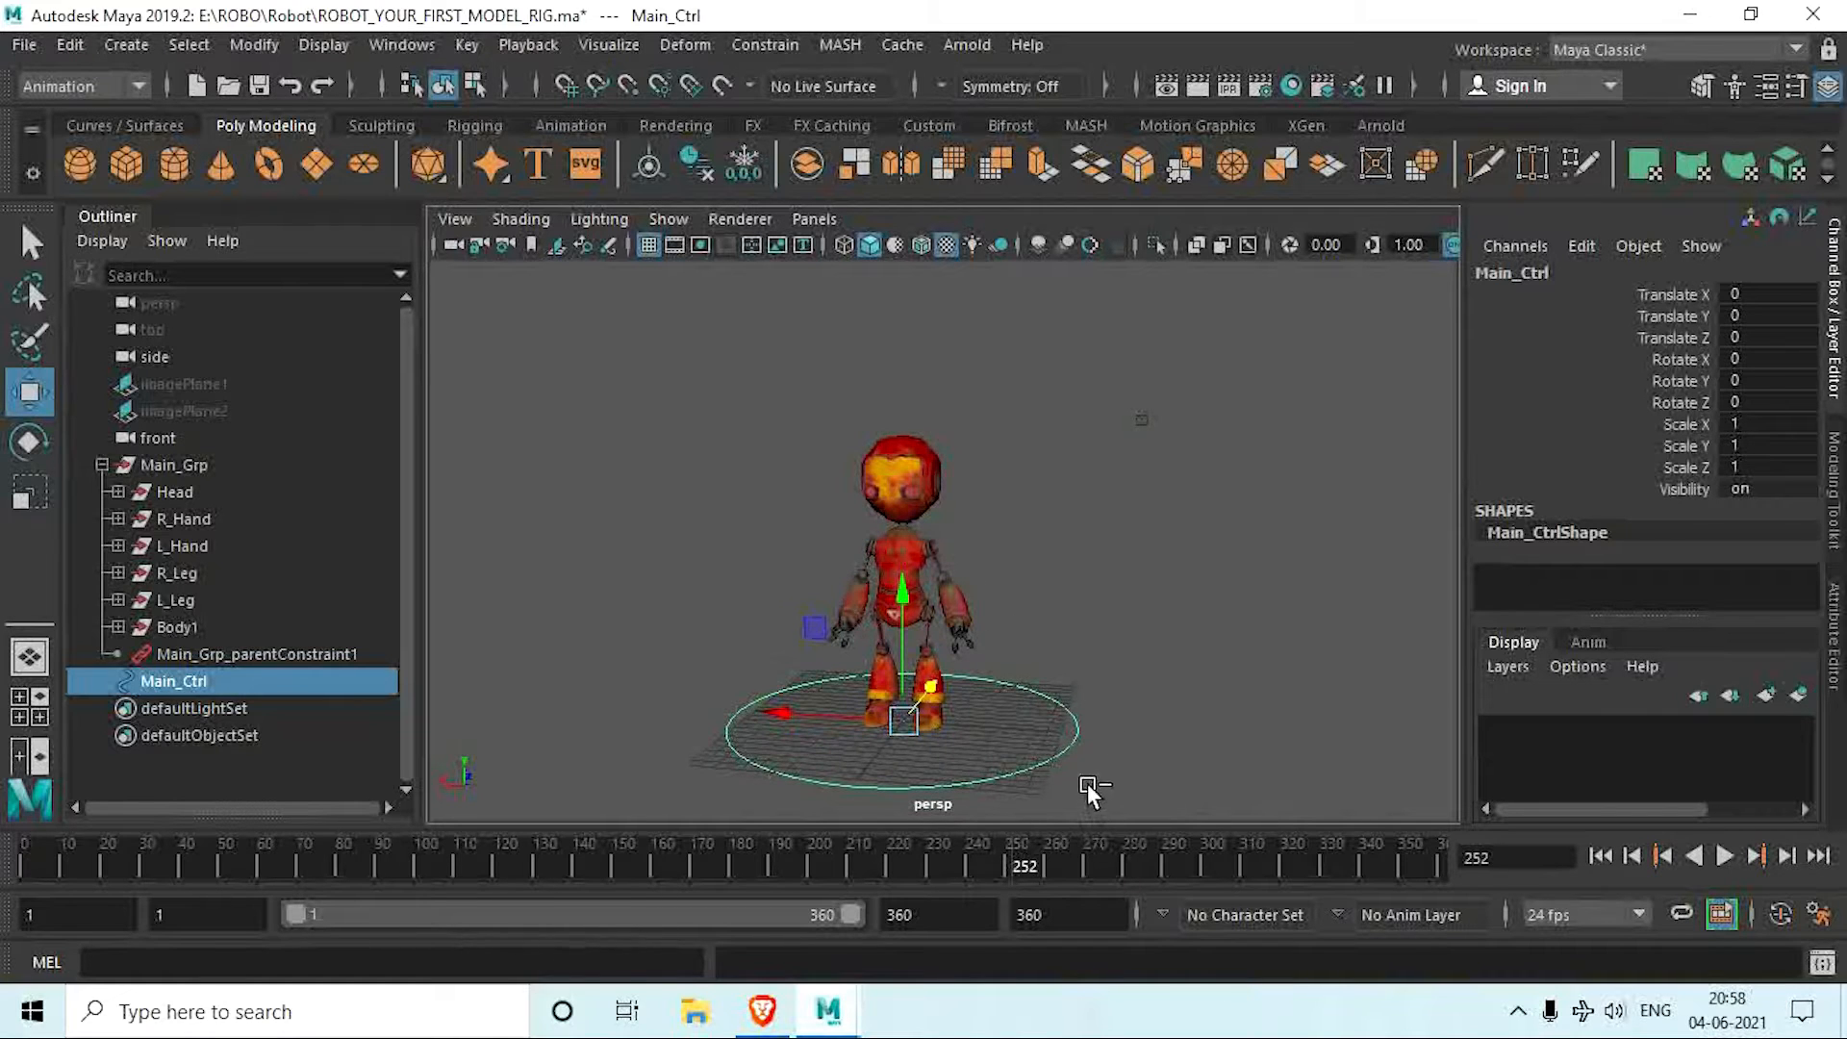
{"action": "key", "text": "ctrl+d"}
{"action": "left_click_drag", "start_coordinate": [902, 589], "coordinate": [912, 392]}
{"action": "scroll", "coordinate": [926, 530], "scroll_direction": "up", "scroll_amount": 5}
{"action": "key", "text": "r"}
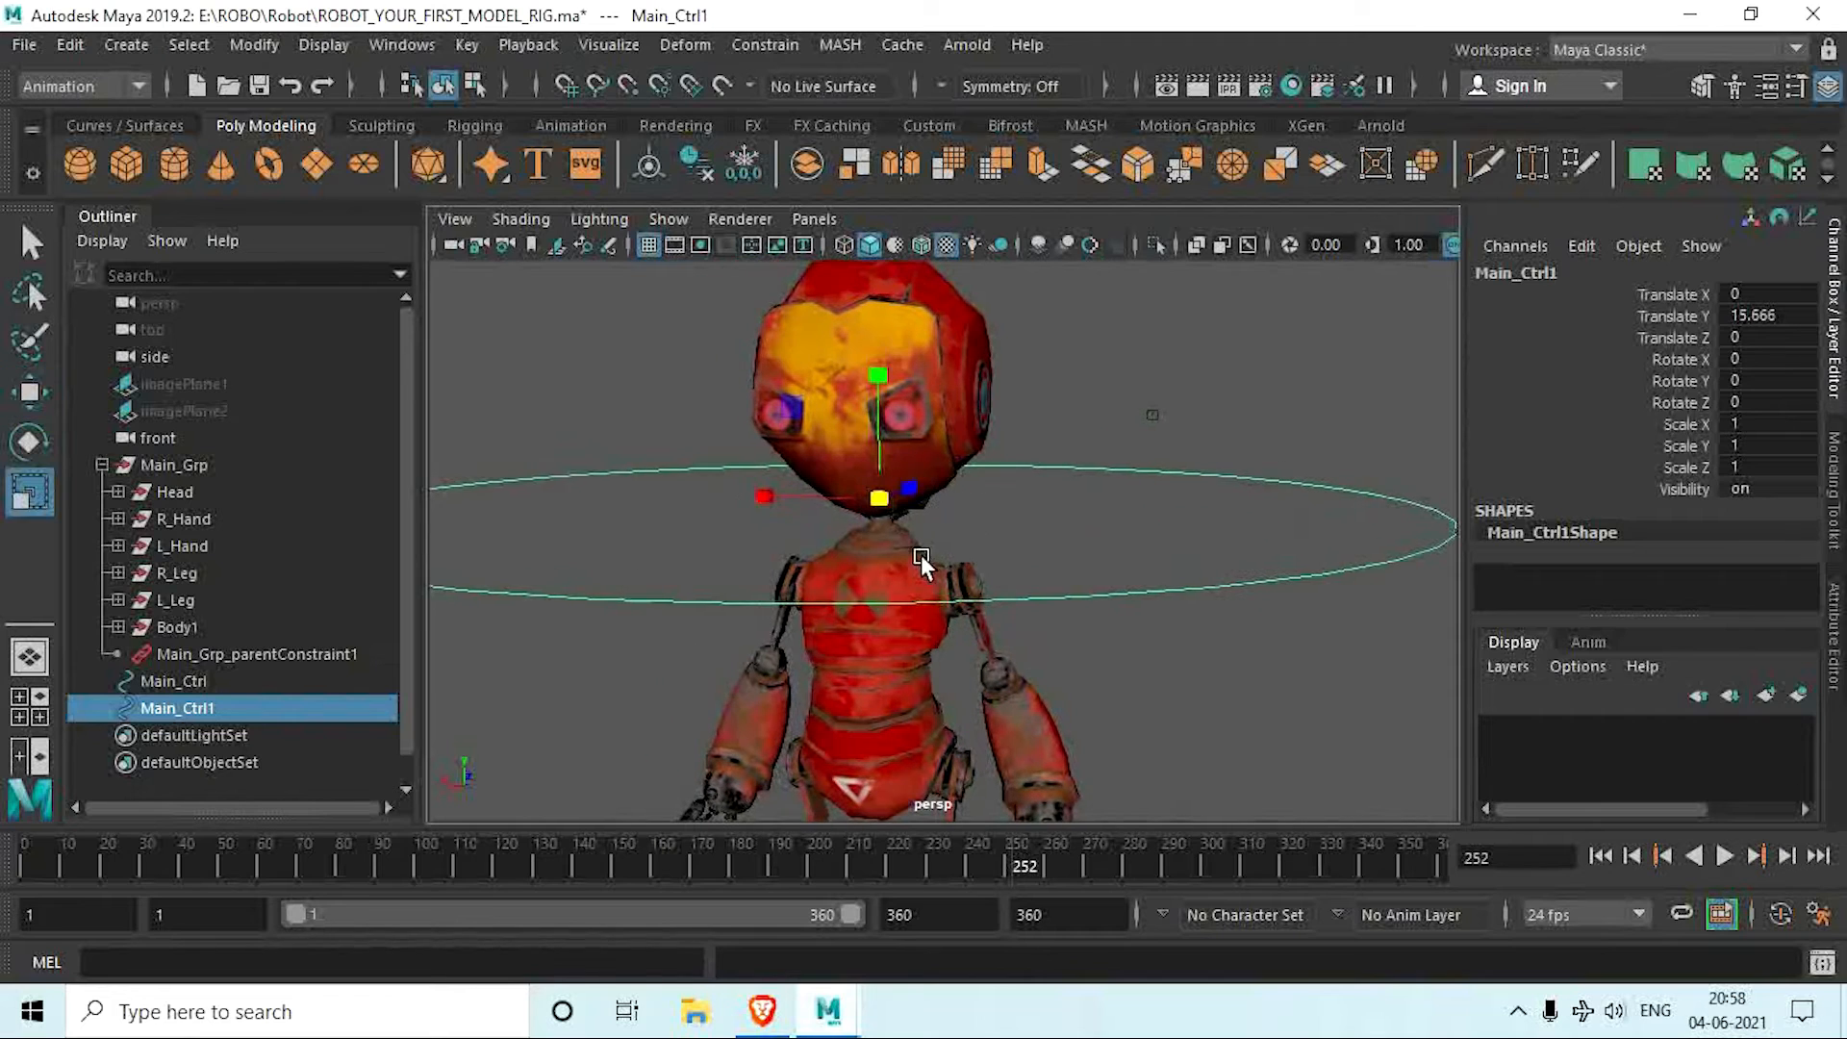
{"action": "left_click_drag", "start_coordinate": [873, 499], "coordinate": [298, 430]}
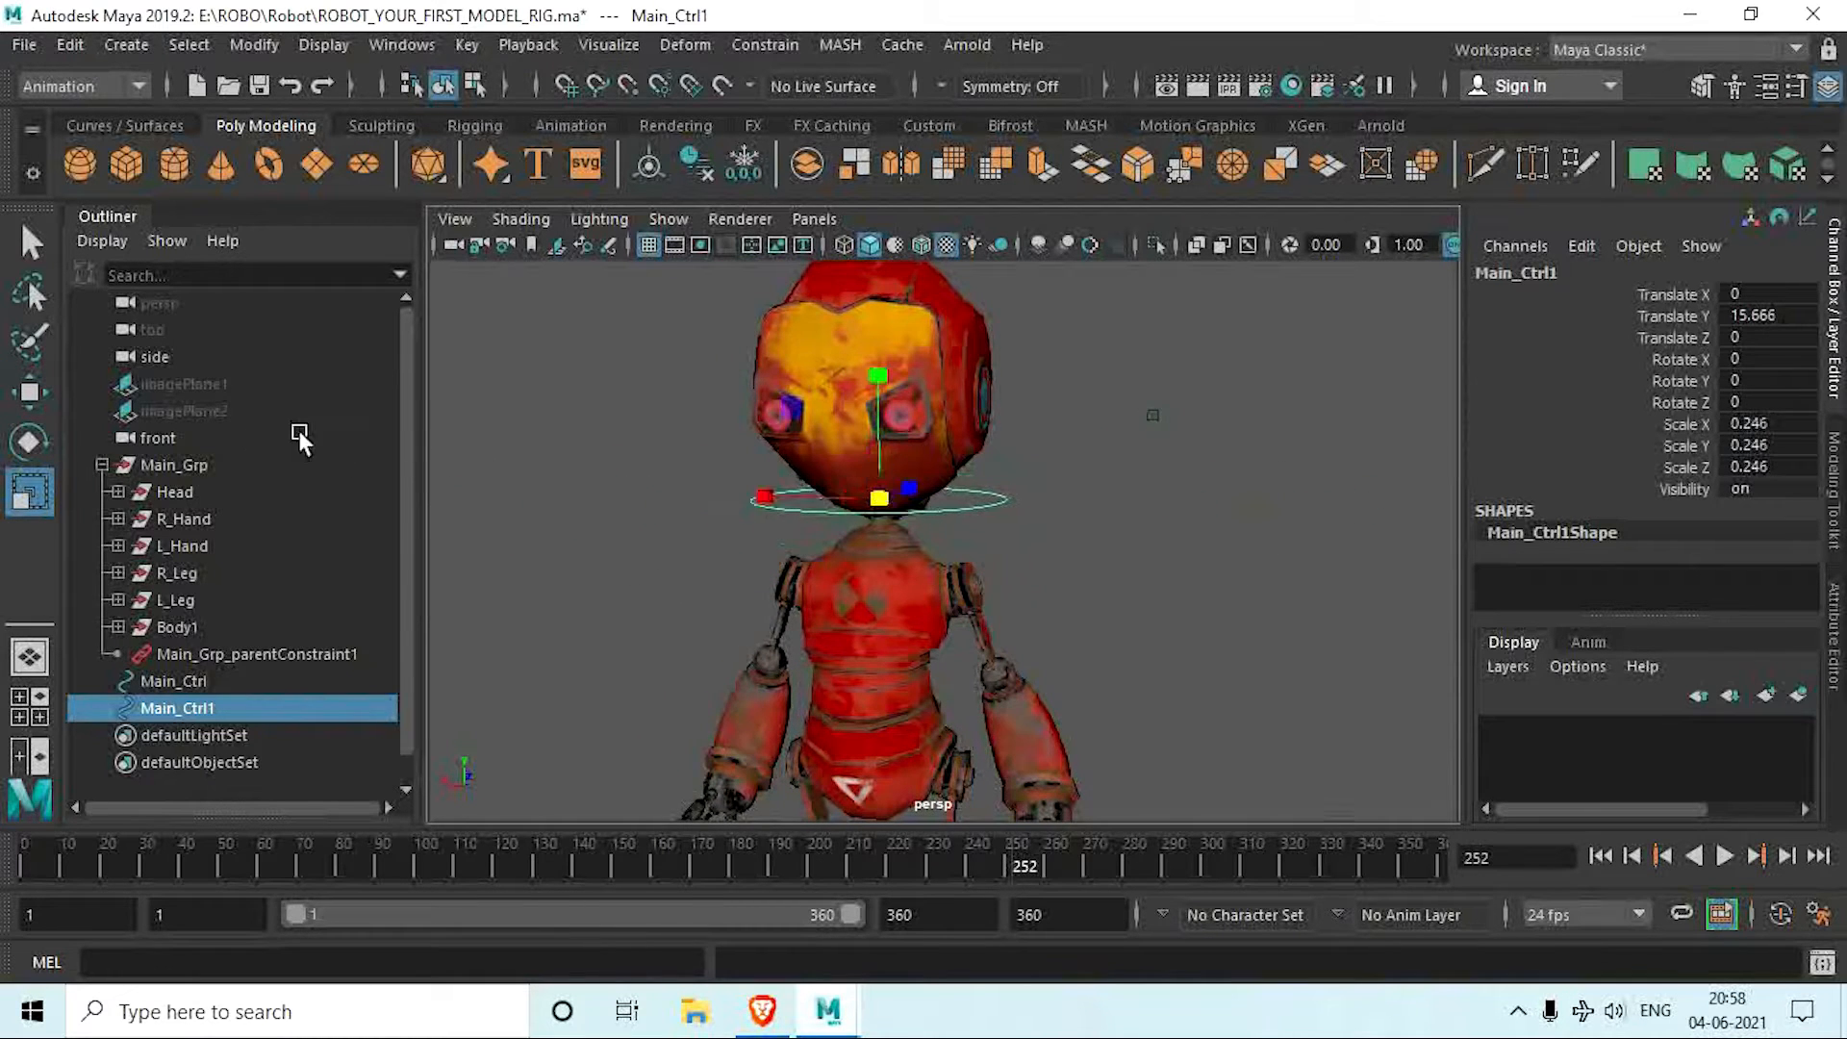
Step: Scale the neck circle down to about 0.17 and lower it to about 15.12 in Translate Y, under the head
{"action": "scroll", "coordinate": [800, 435], "scroll_direction": "up", "scroll_amount": 4}
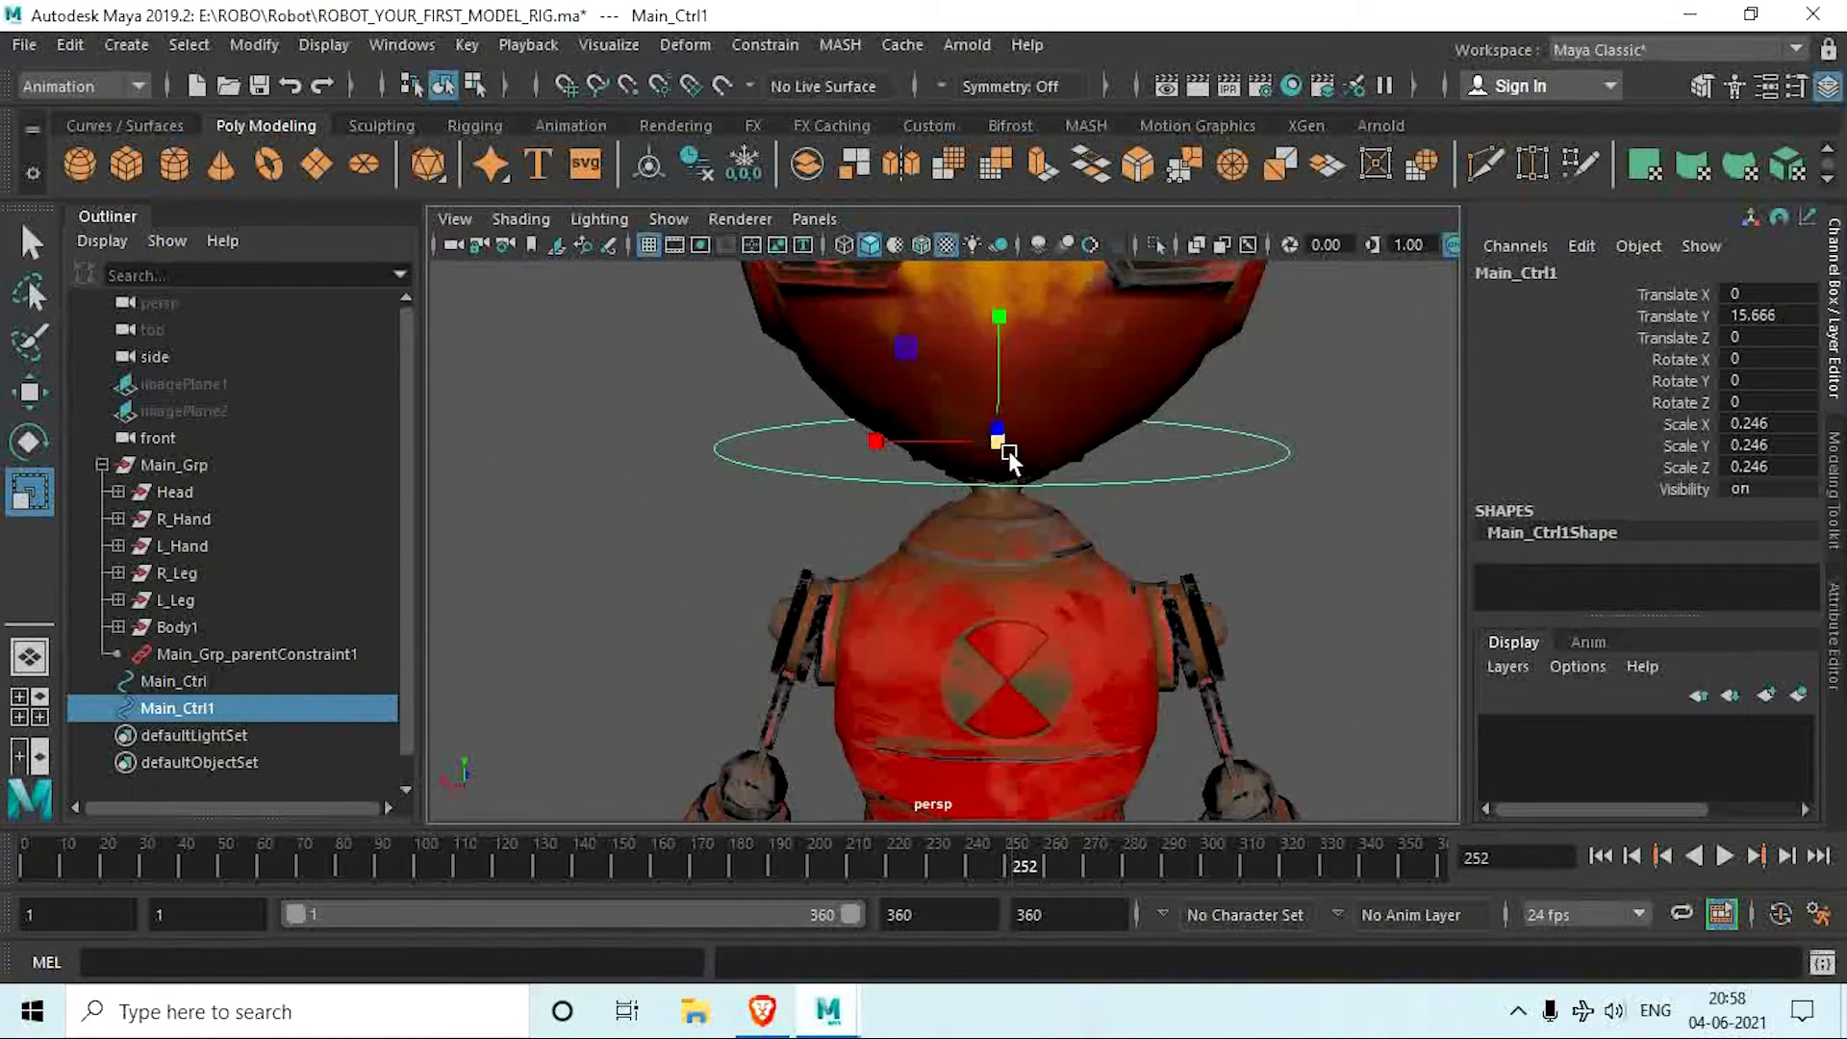
{"action": "left_click_drag", "start_coordinate": [1008, 450], "coordinate": [909, 438]}
{"action": "key", "text": "w"}
{"action": "left_click_drag", "start_coordinate": [996, 308], "coordinate": [806, 498]}
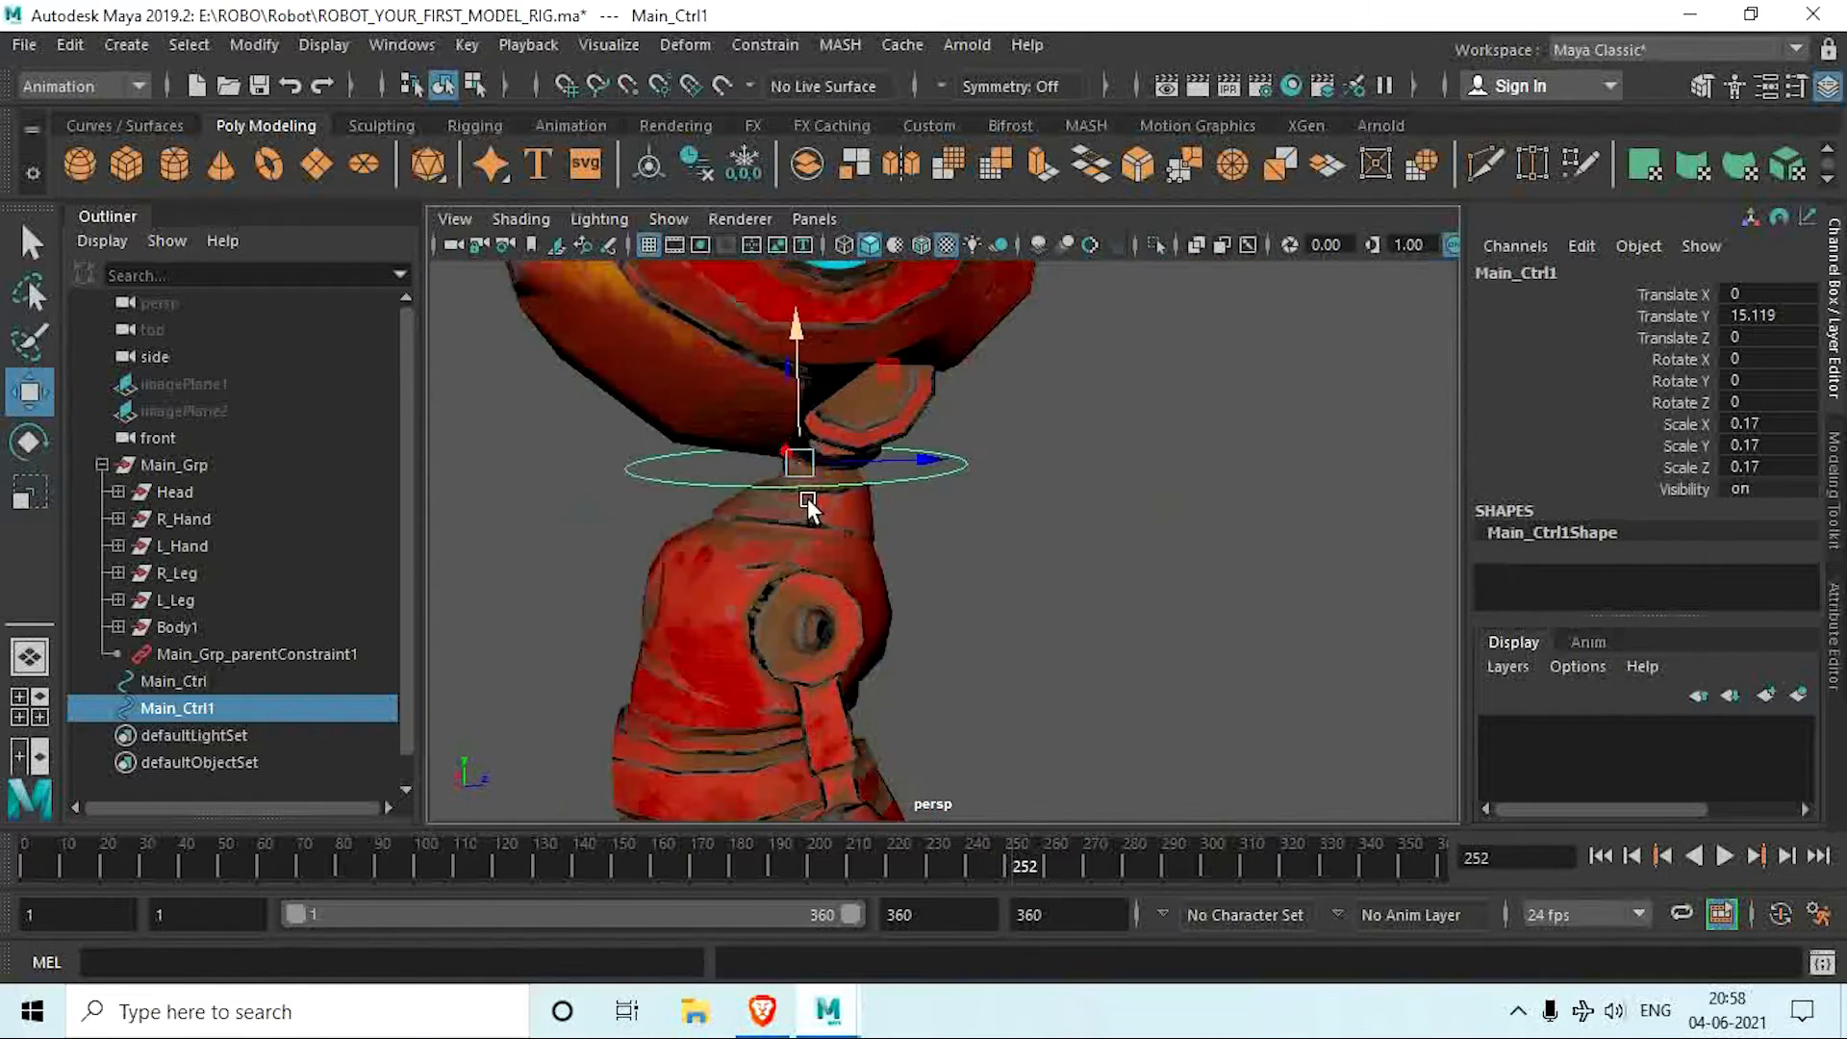
Step: In the side view, move the neck circle to about 0.416 in Translate Z so that it centers on the neck
{"action": "key", "text": "space"}
{"action": "key", "text": "space"}
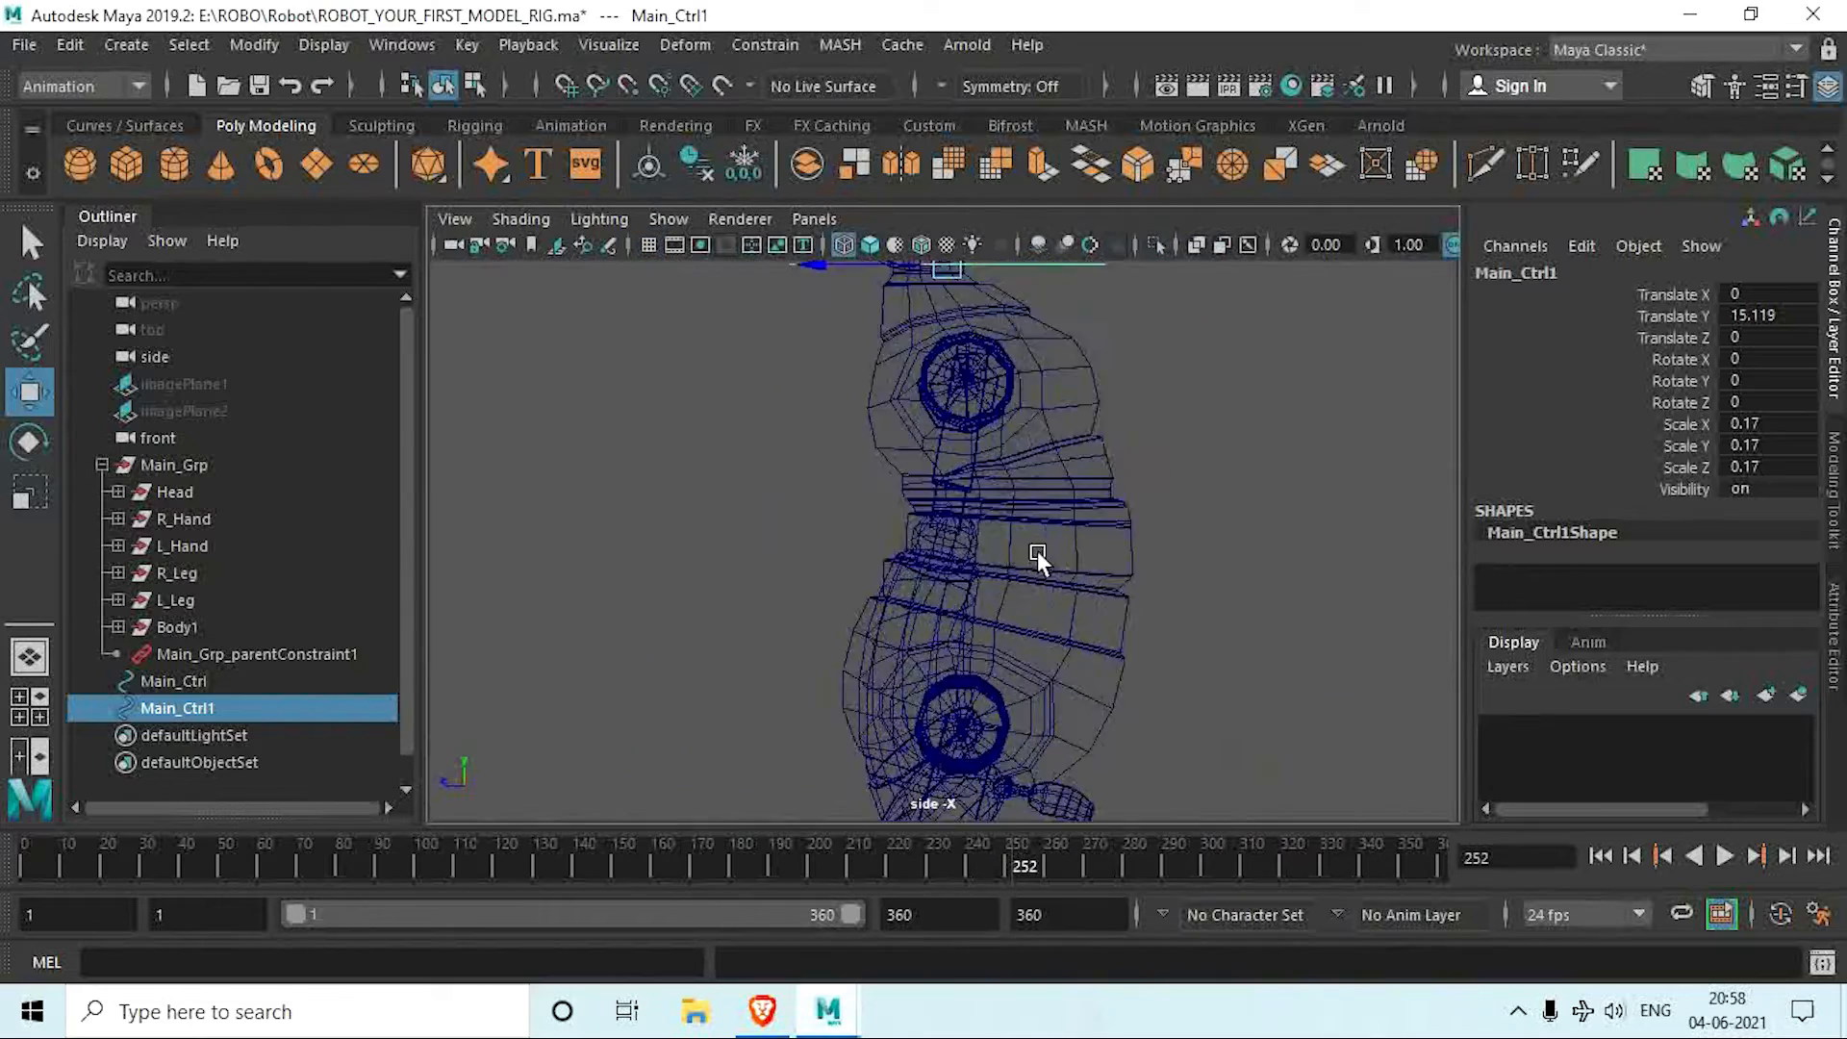
{"action": "middle_click_drag", "start_coordinate": [967, 393], "coordinate": [1051, 610], "text": "alt"}
{"action": "scroll", "coordinate": [1051, 609], "scroll_direction": "up", "scroll_amount": 5}
{"action": "middle_click_drag", "start_coordinate": [1055, 423], "coordinate": [983, 662], "text": "alt"}
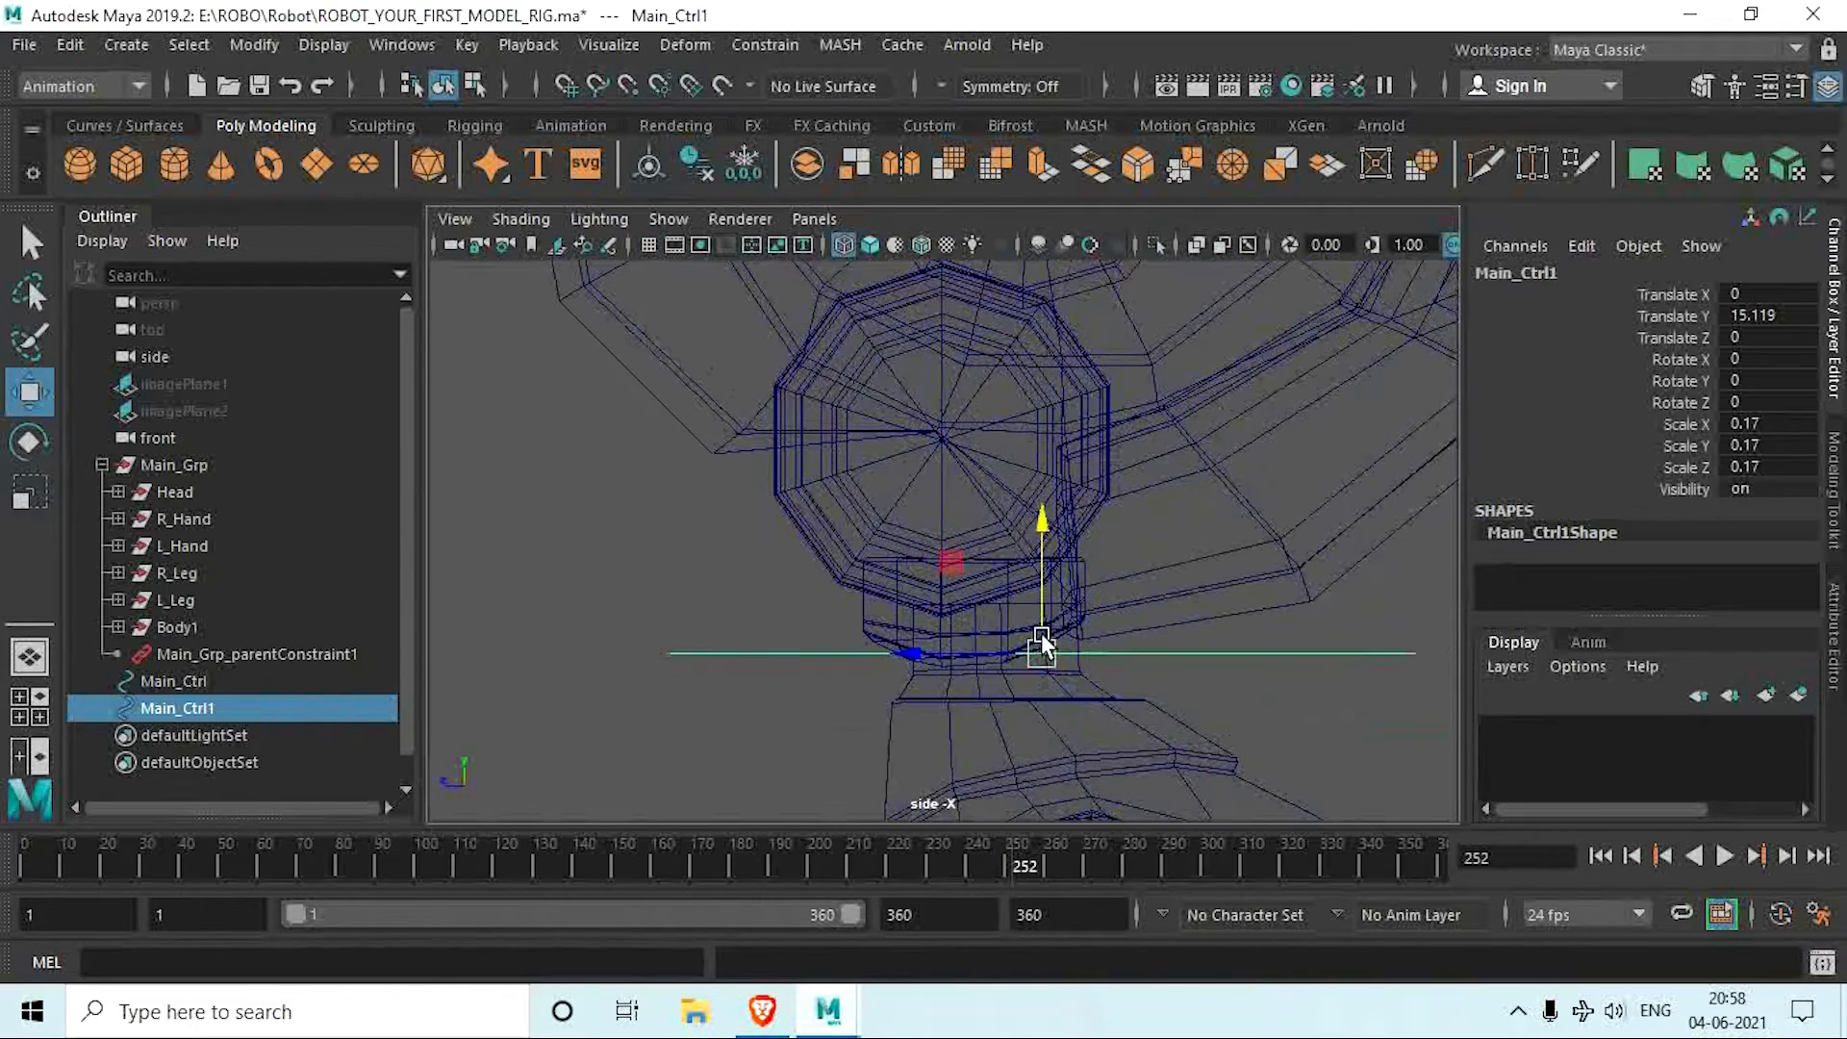
{"action": "left_click_drag", "start_coordinate": [971, 654], "coordinate": [857, 655]}
{"action": "key", "text": "space"}
{"action": "key", "text": "space"}
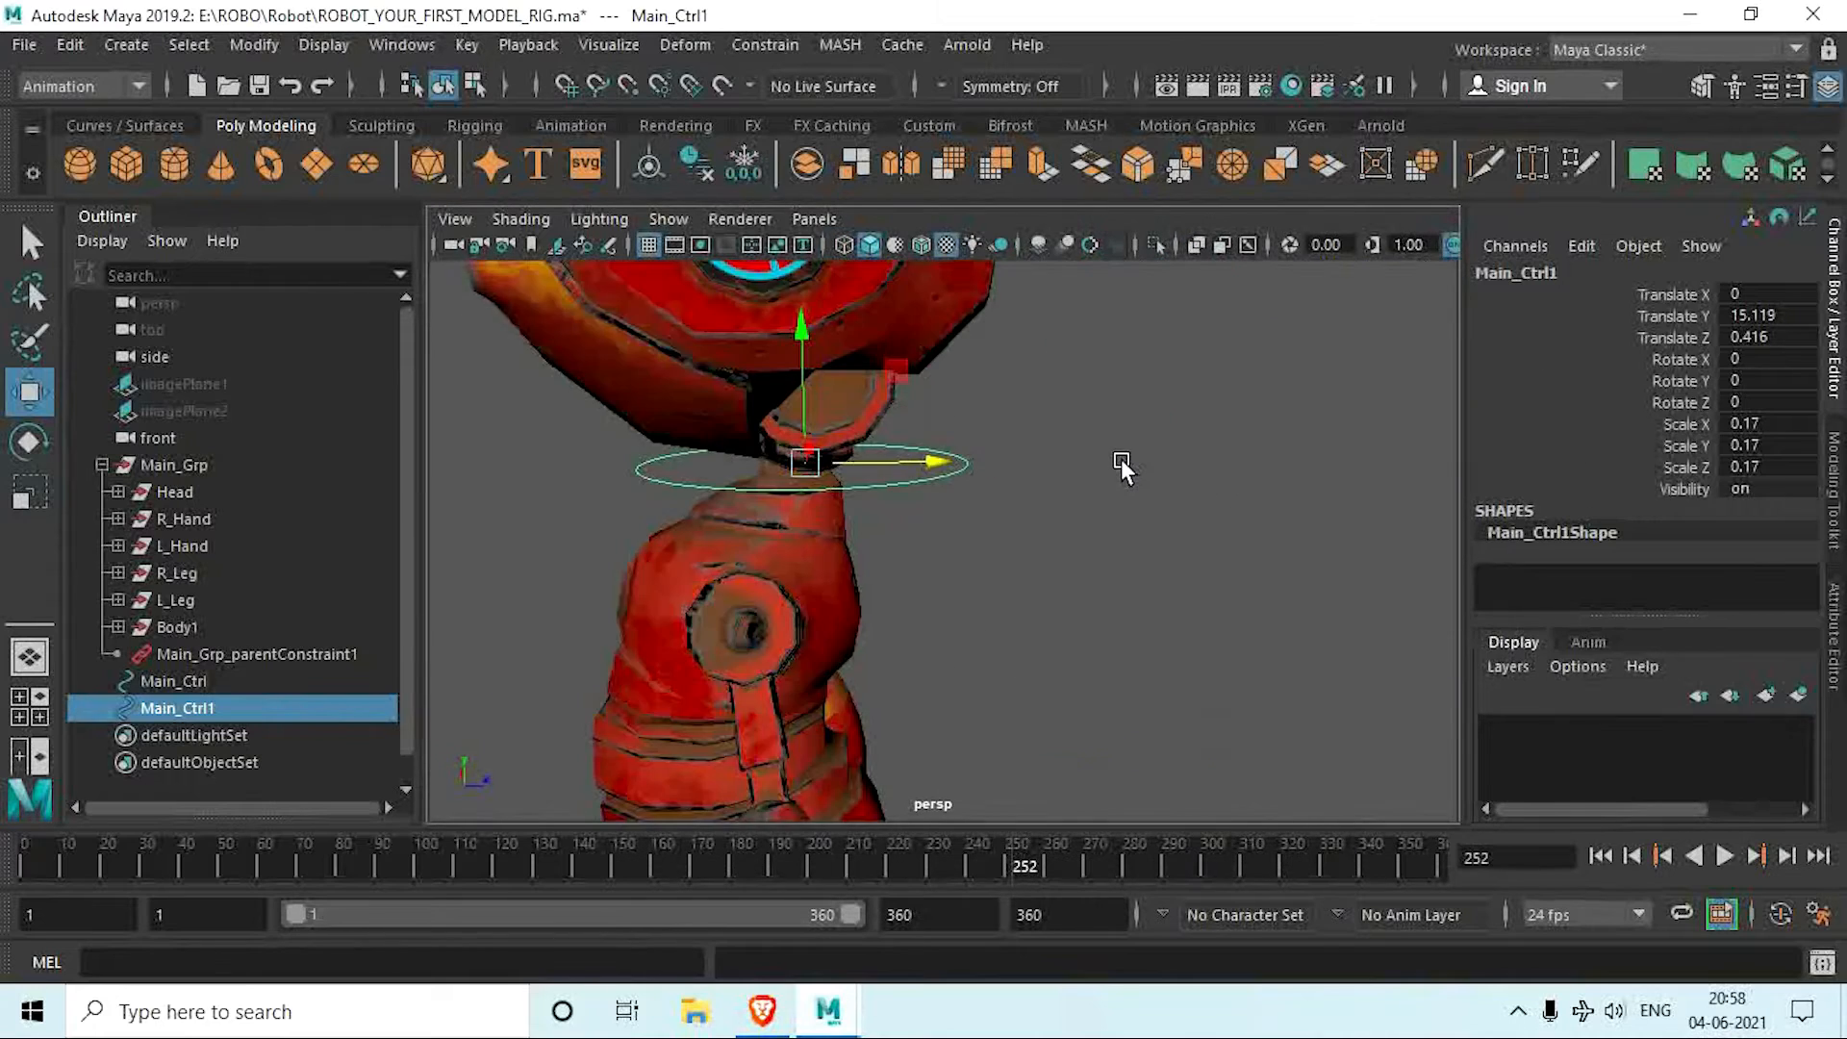
Step: Scale the neck circle uniformly to about 0.106 and freeze its transformations
{"action": "left_click_drag", "start_coordinate": [1121, 459], "coordinate": [997, 556], "text": "alt"}
{"action": "key", "text": "r"}
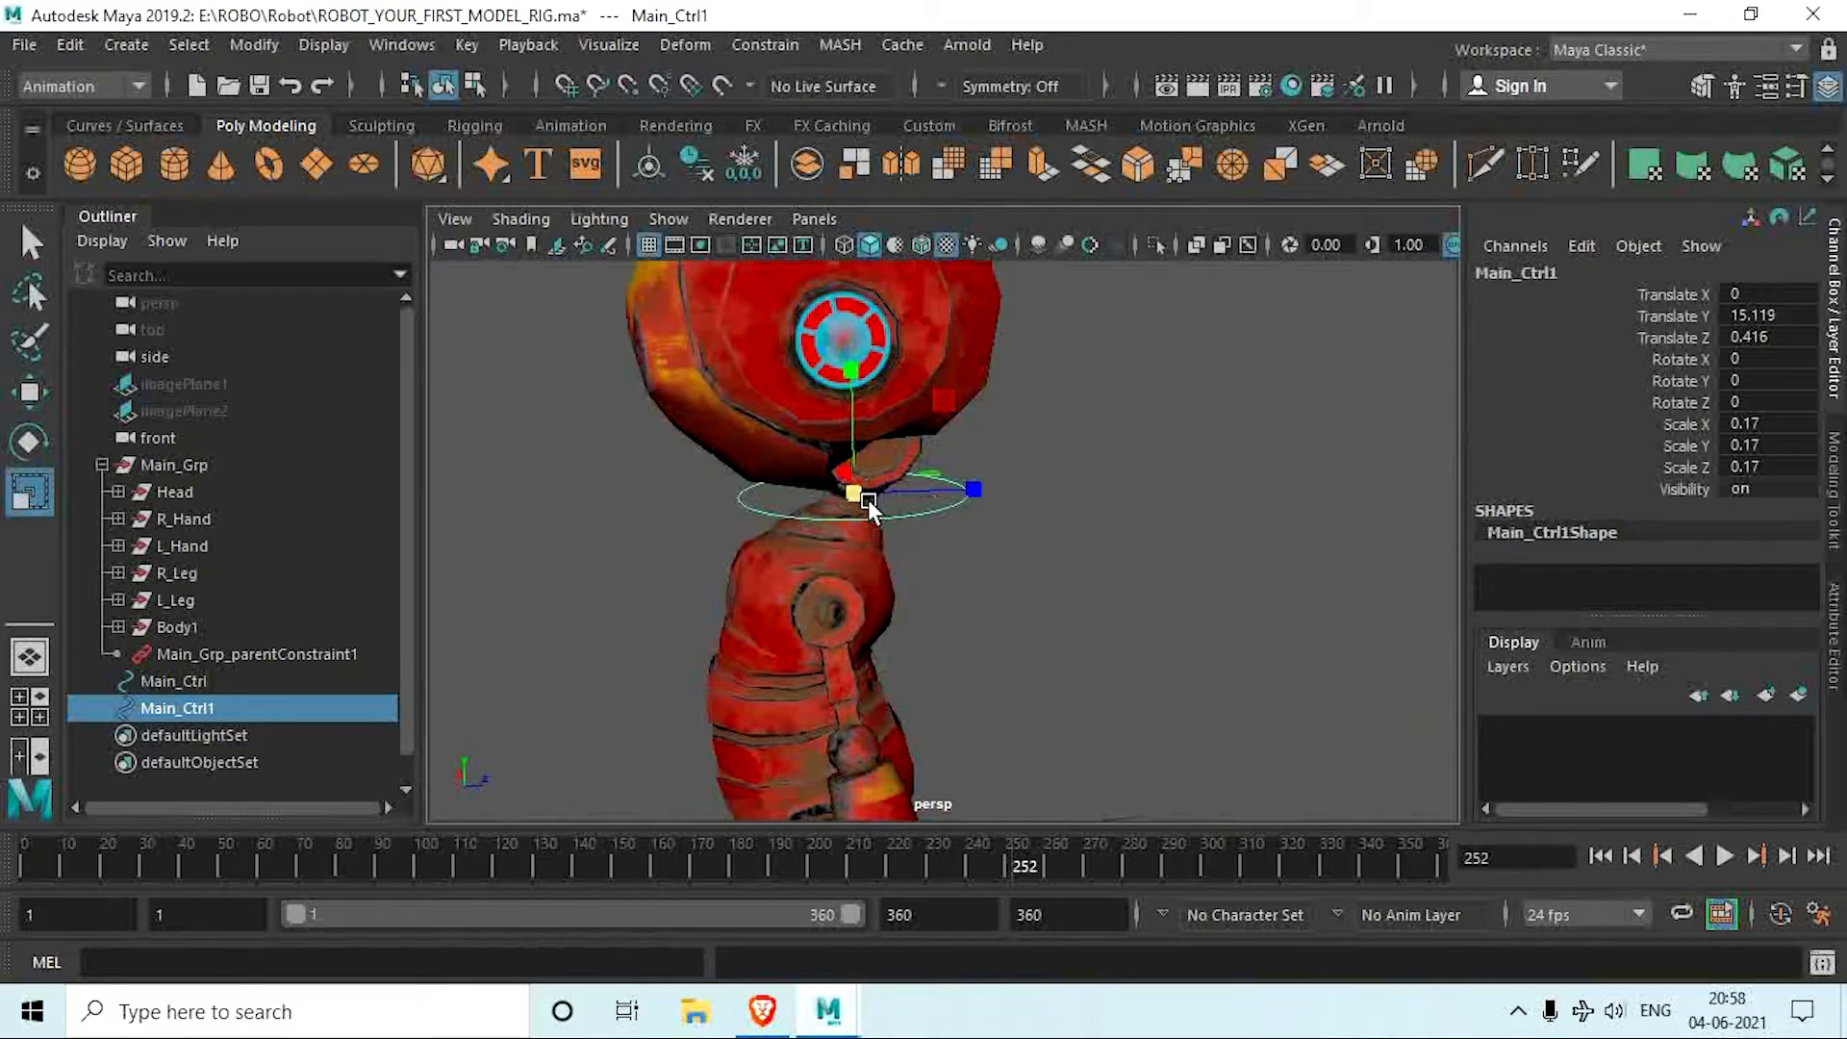
{"action": "left_click_drag", "start_coordinate": [867, 499], "coordinate": [1048, 508]}
{"action": "scroll", "coordinate": [841, 505], "scroll_direction": "down", "scroll_amount": 4}
{"action": "scroll", "coordinate": [1048, 562], "scroll_direction": "up", "scroll_amount": 4}
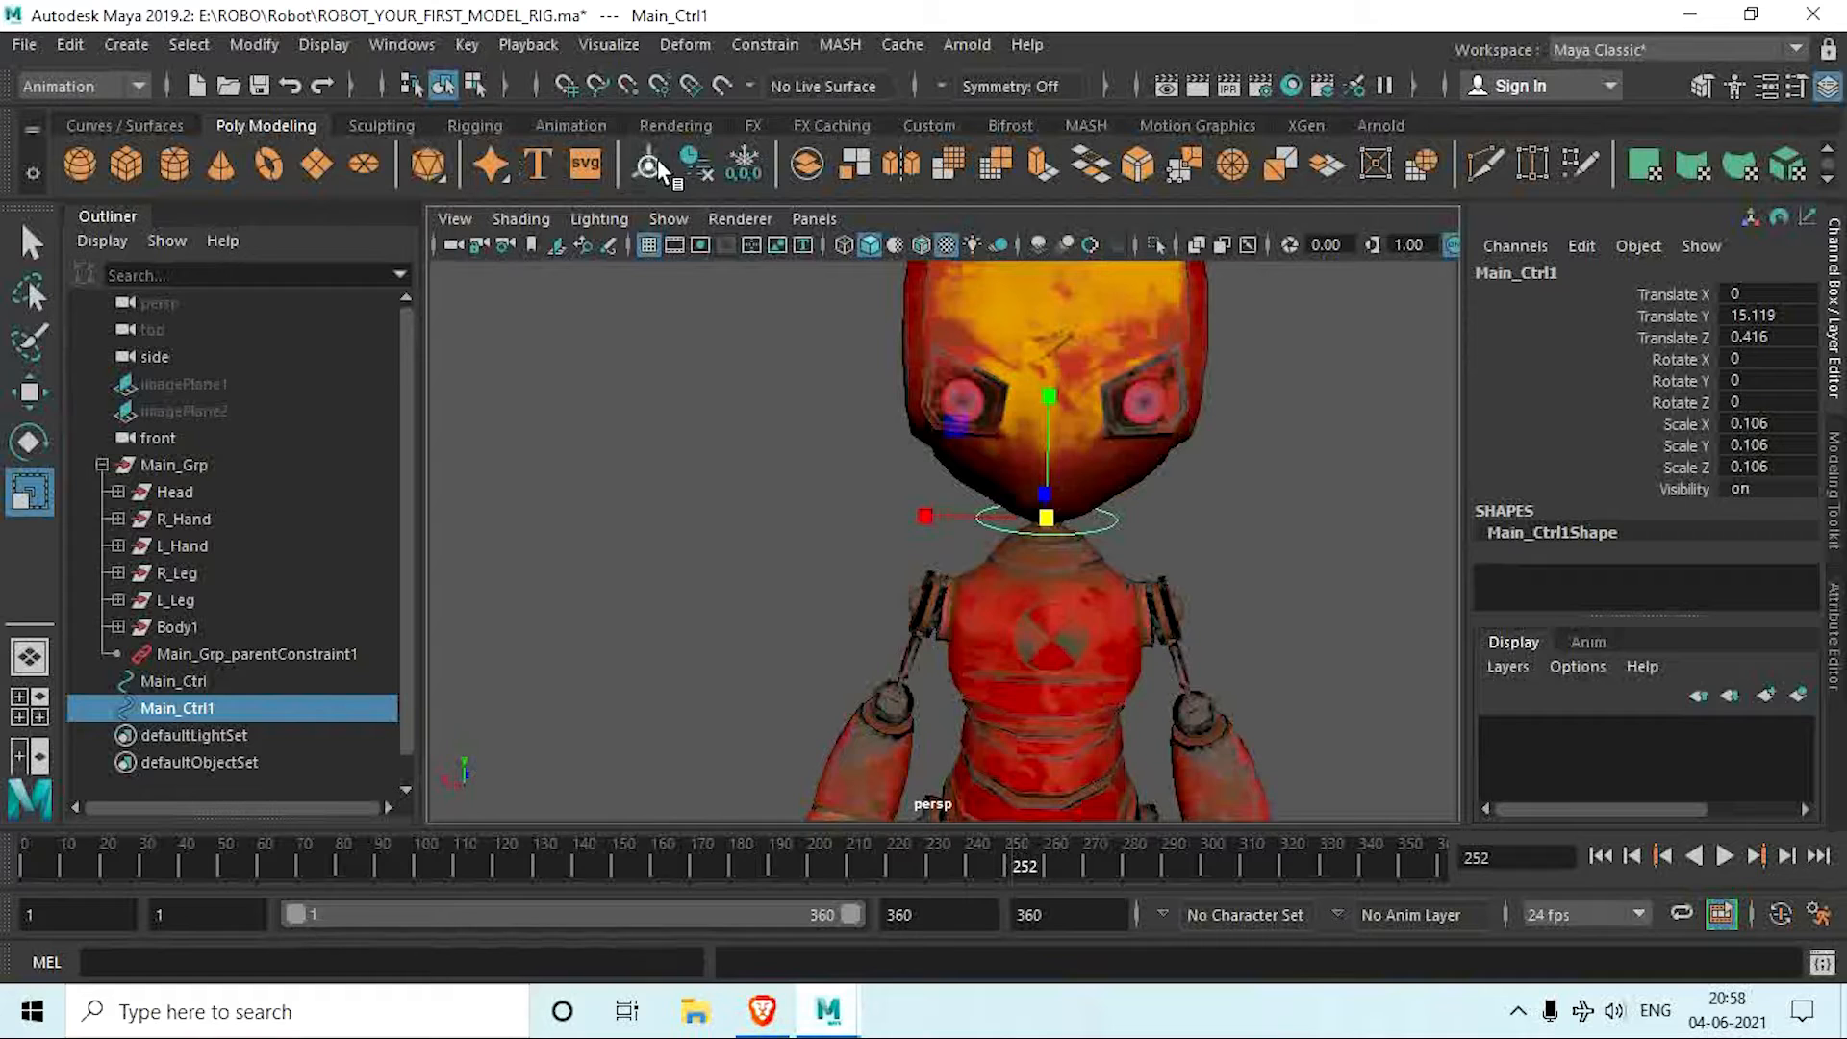
{"action": "left_click", "coordinate": [733, 162]}
{"action": "left_click_drag", "start_coordinate": [904, 631], "coordinate": [938, 608], "text": "alt"}
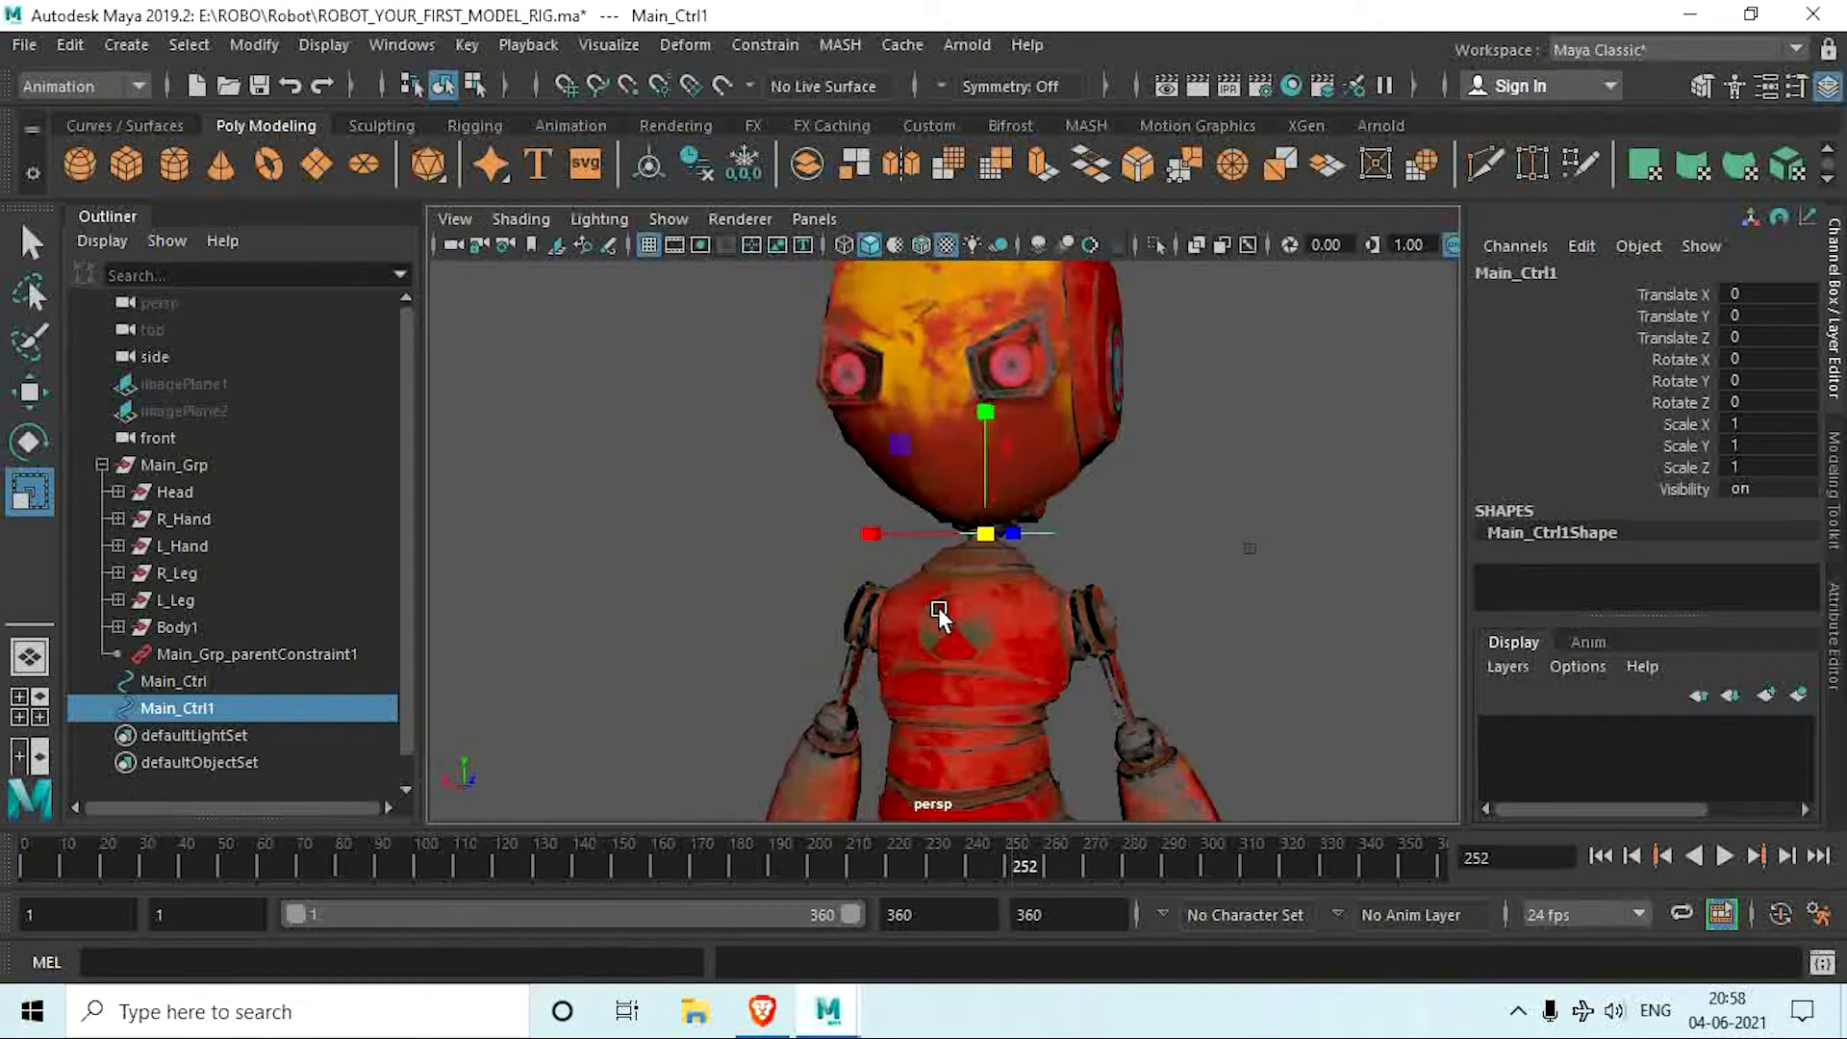
Step: Rename the neck circle Neck_Ctrl
{"action": "double_click", "coordinate": [200, 704]}
{"action": "key", "text": "BackSpace"}
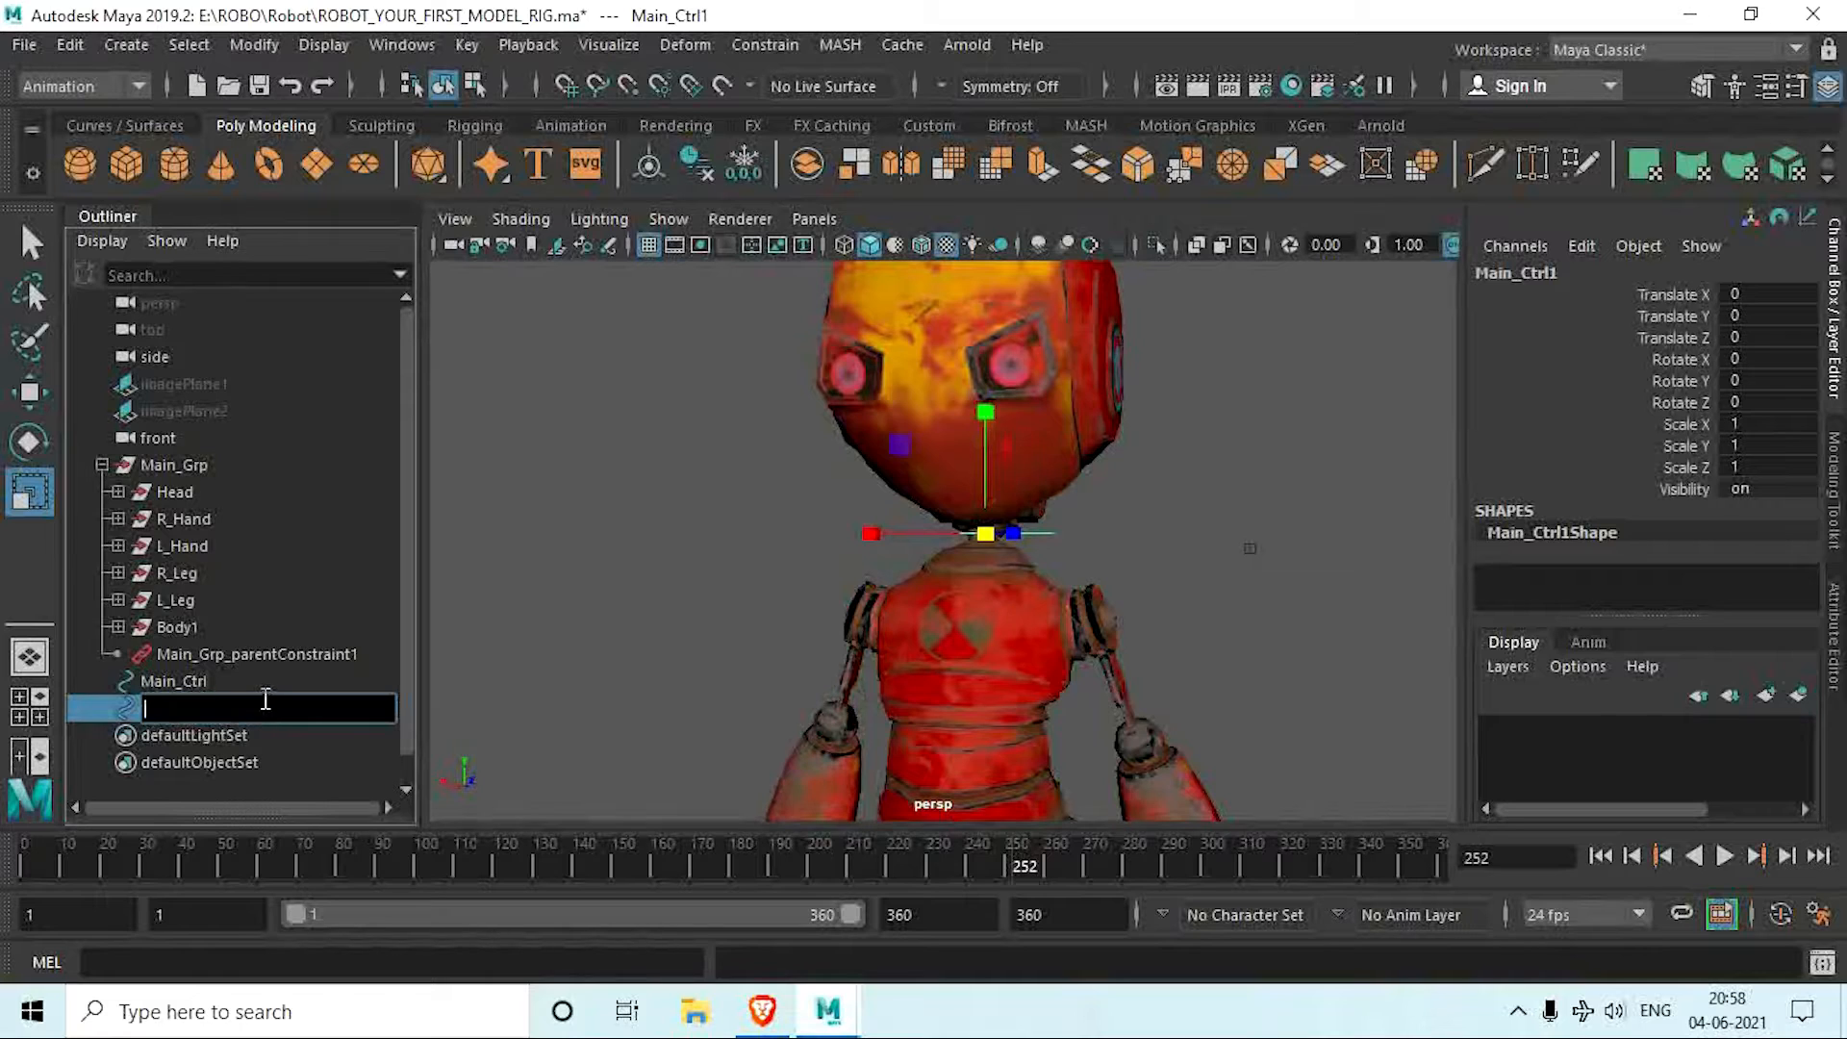
{"action": "type", "text": "Neck_Ctrl"}
{"action": "key", "text": "Return"}
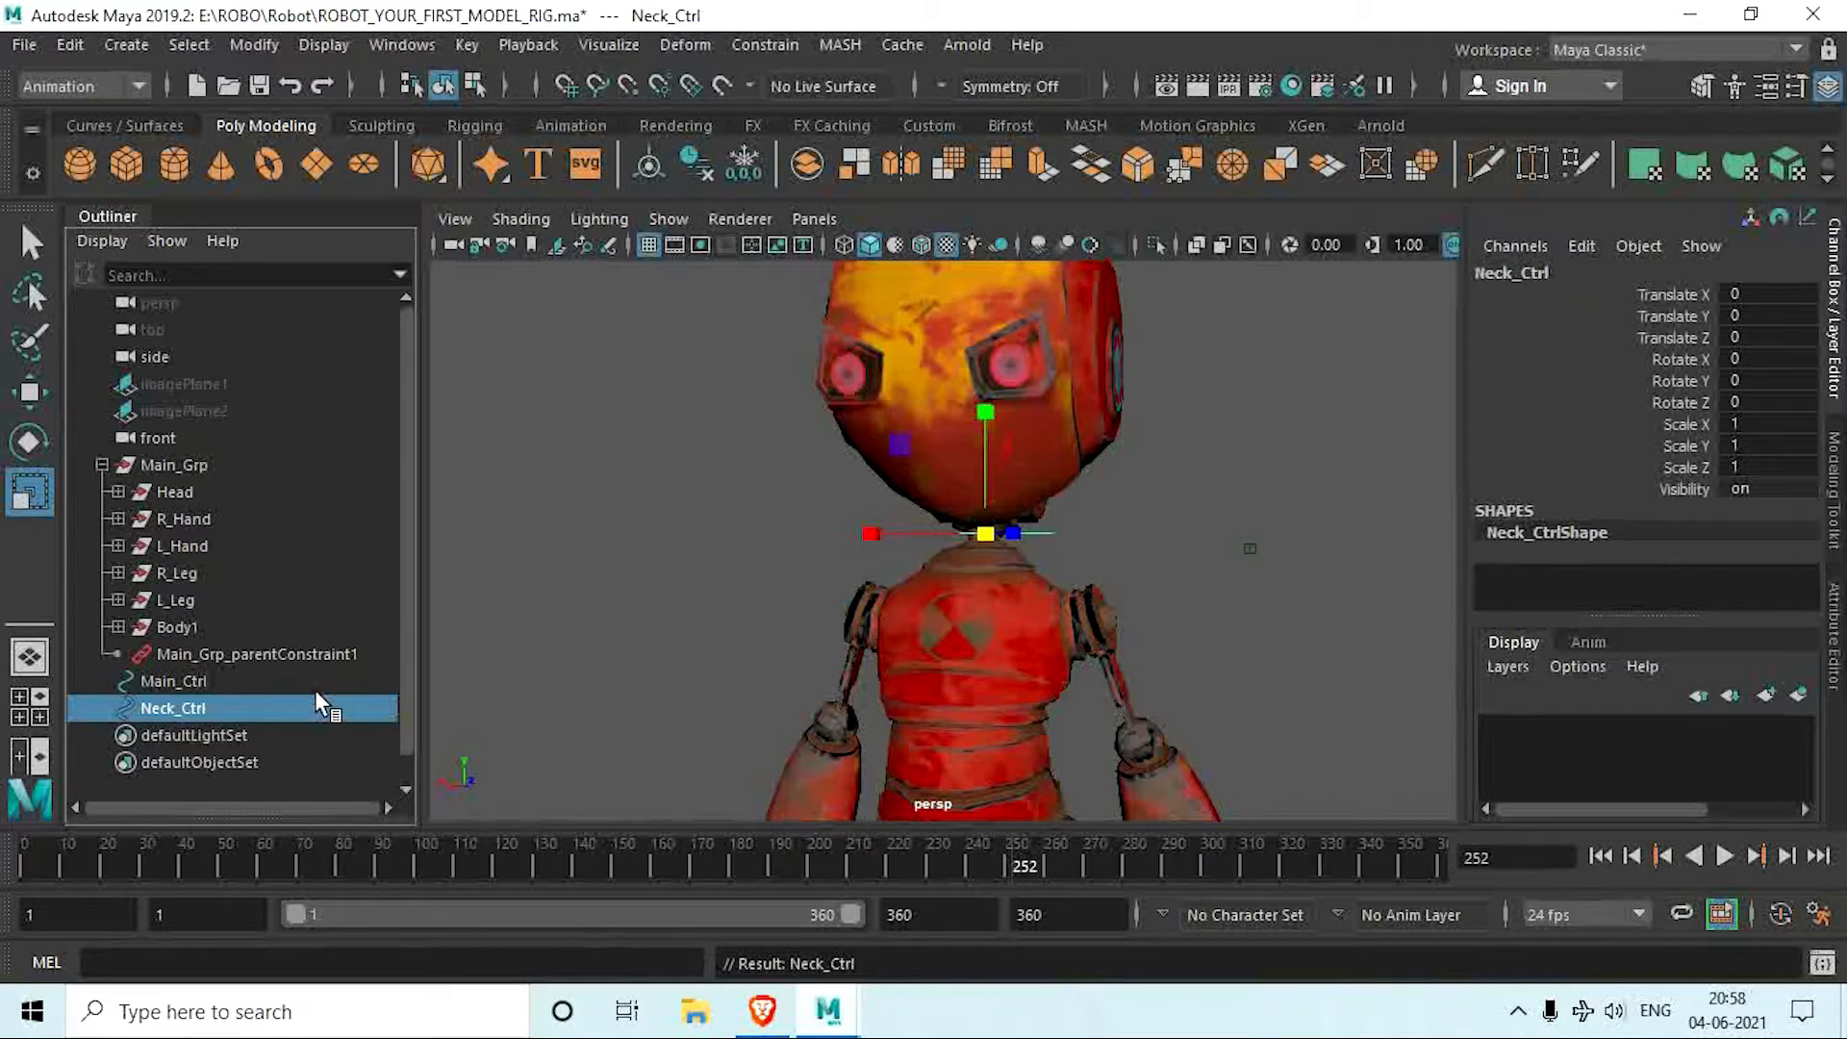
Step: Parent-constrain the Head group to Neck_Ctrl with Maintain offset on and all translate and rotate axes constrained
{"action": "middle_click_drag", "start_coordinate": [592, 647], "coordinate": [598, 704], "text": "alt"}
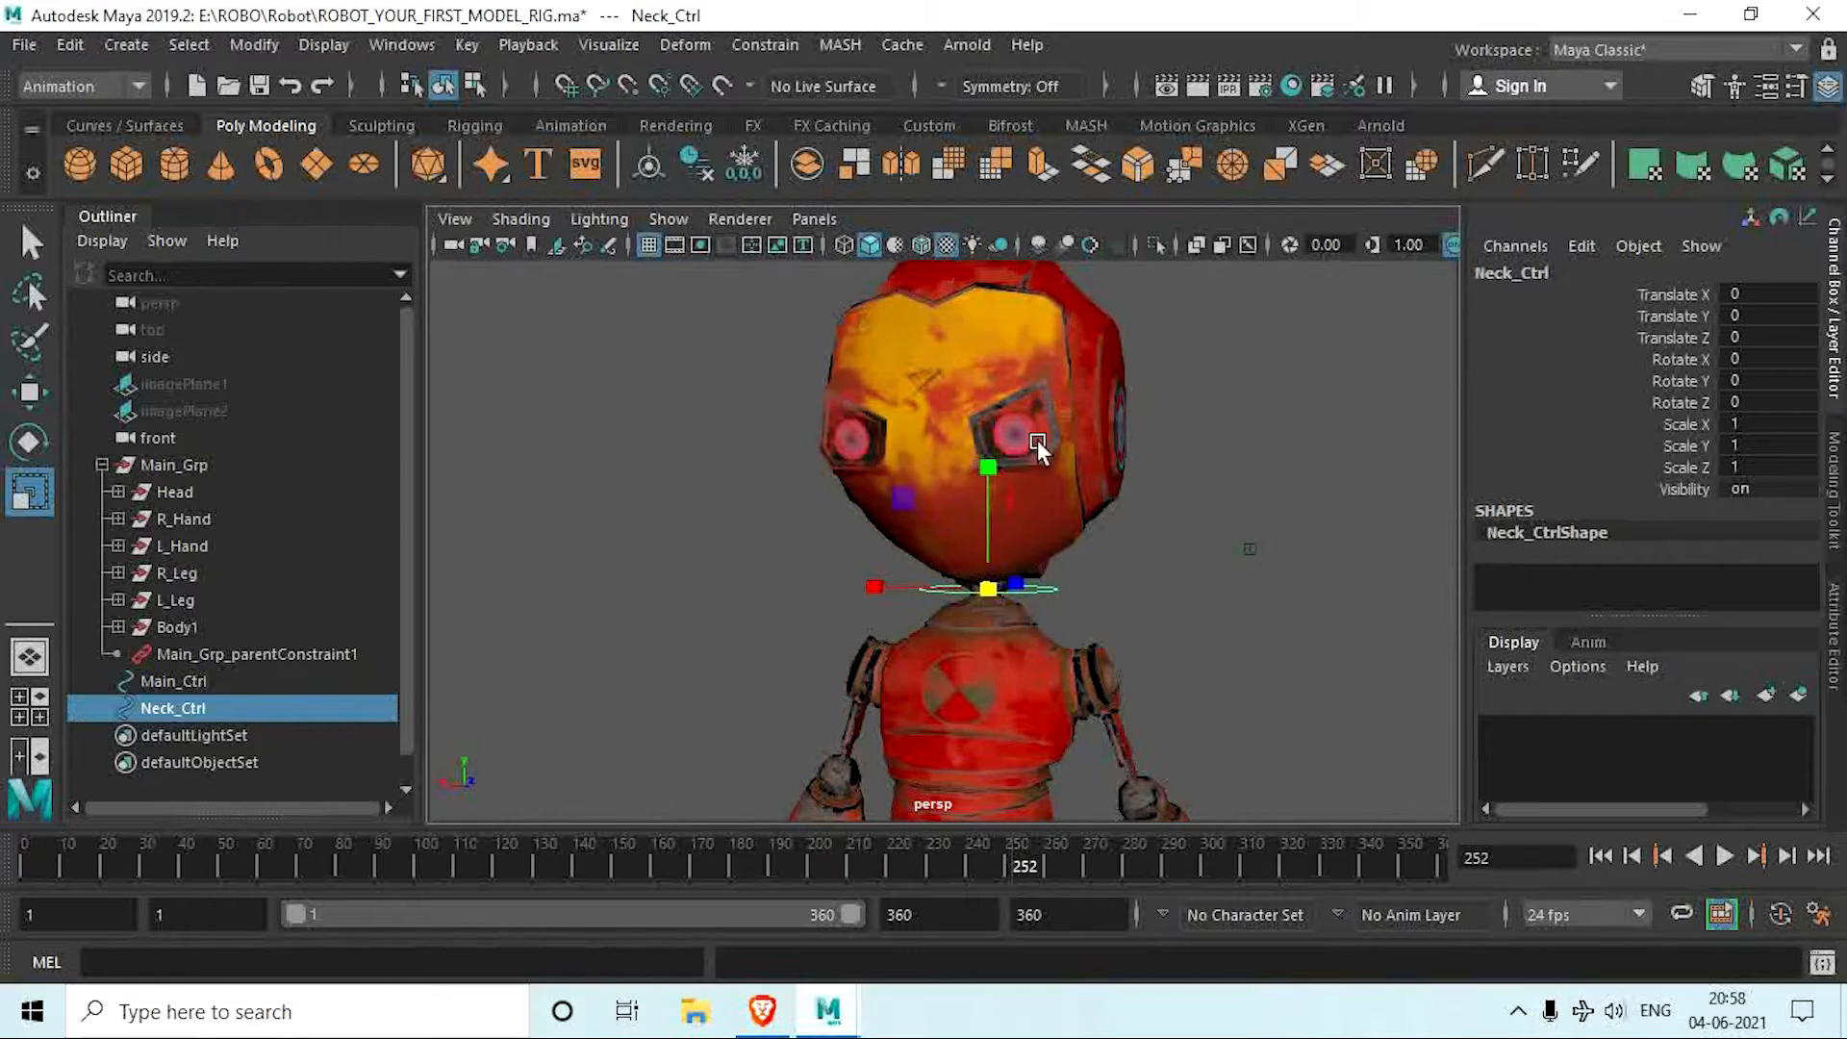
{"action": "middle_click_drag", "start_coordinate": [960, 459], "coordinate": [891, 506], "text": "alt"}
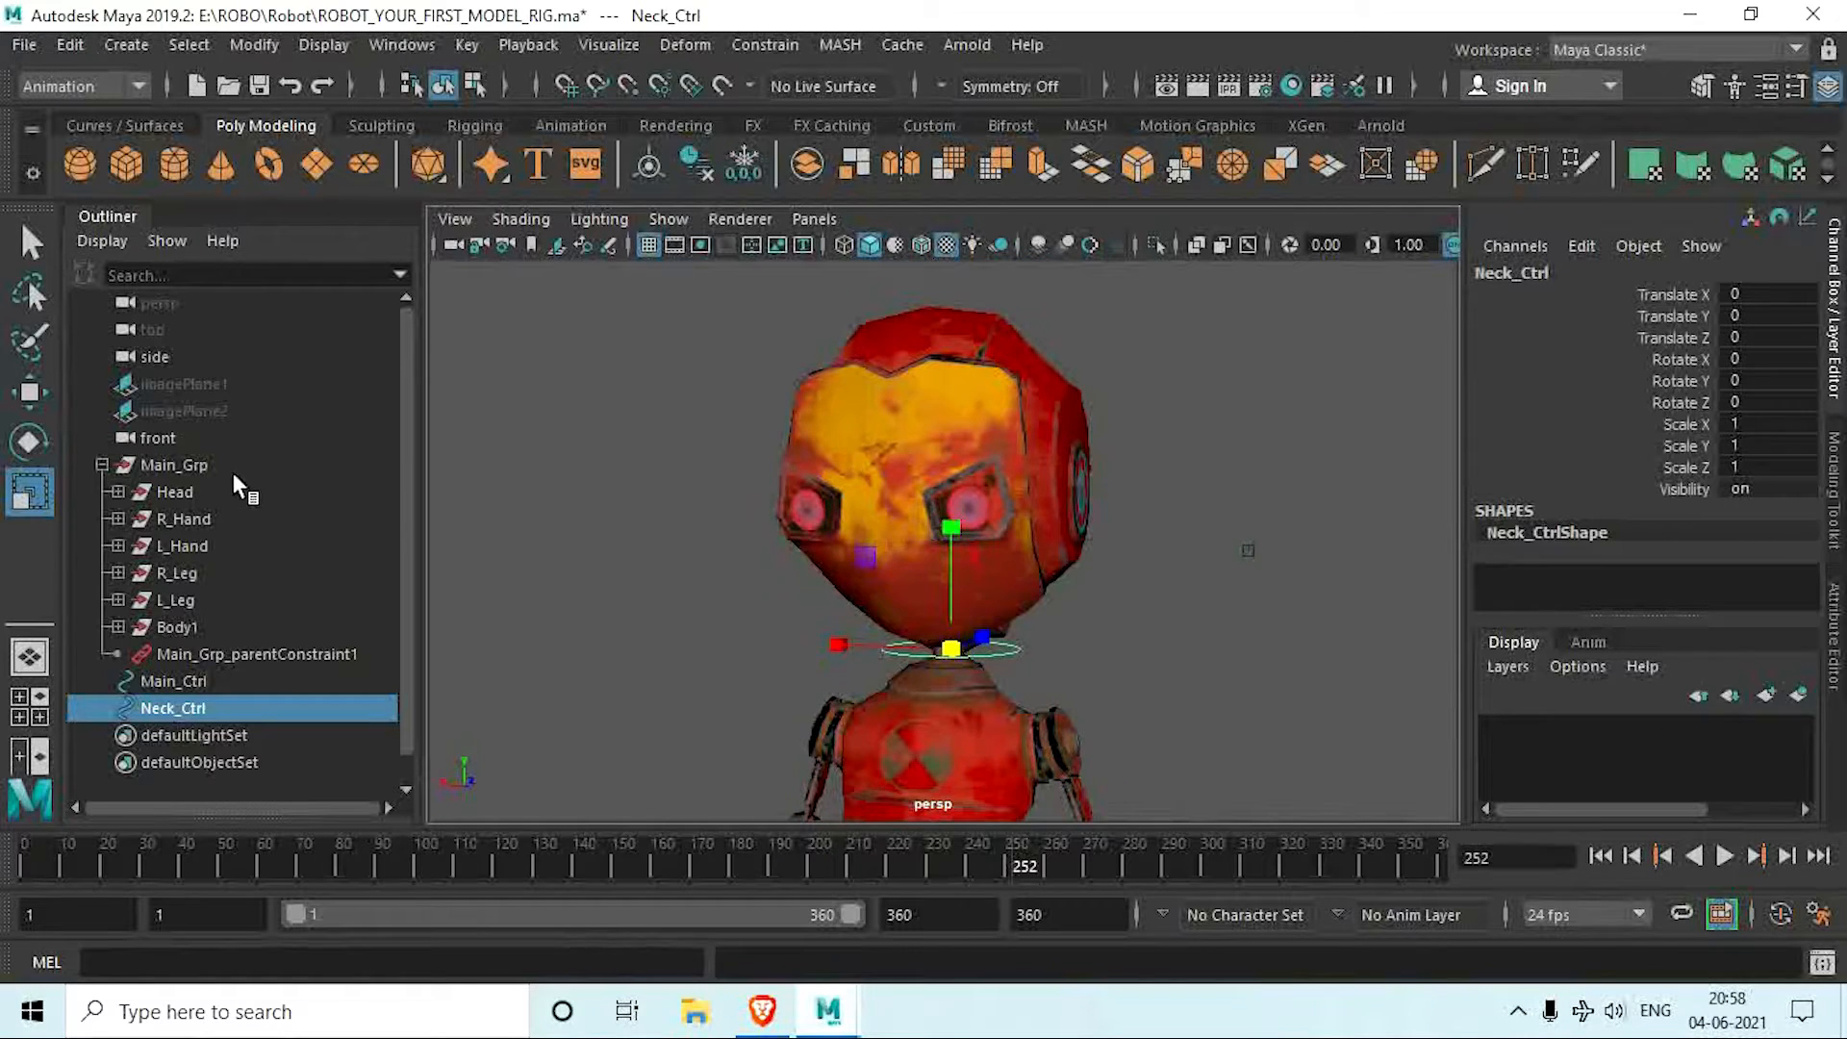
{"action": "left_click", "coordinate": [175, 491], "text": "ctrl"}
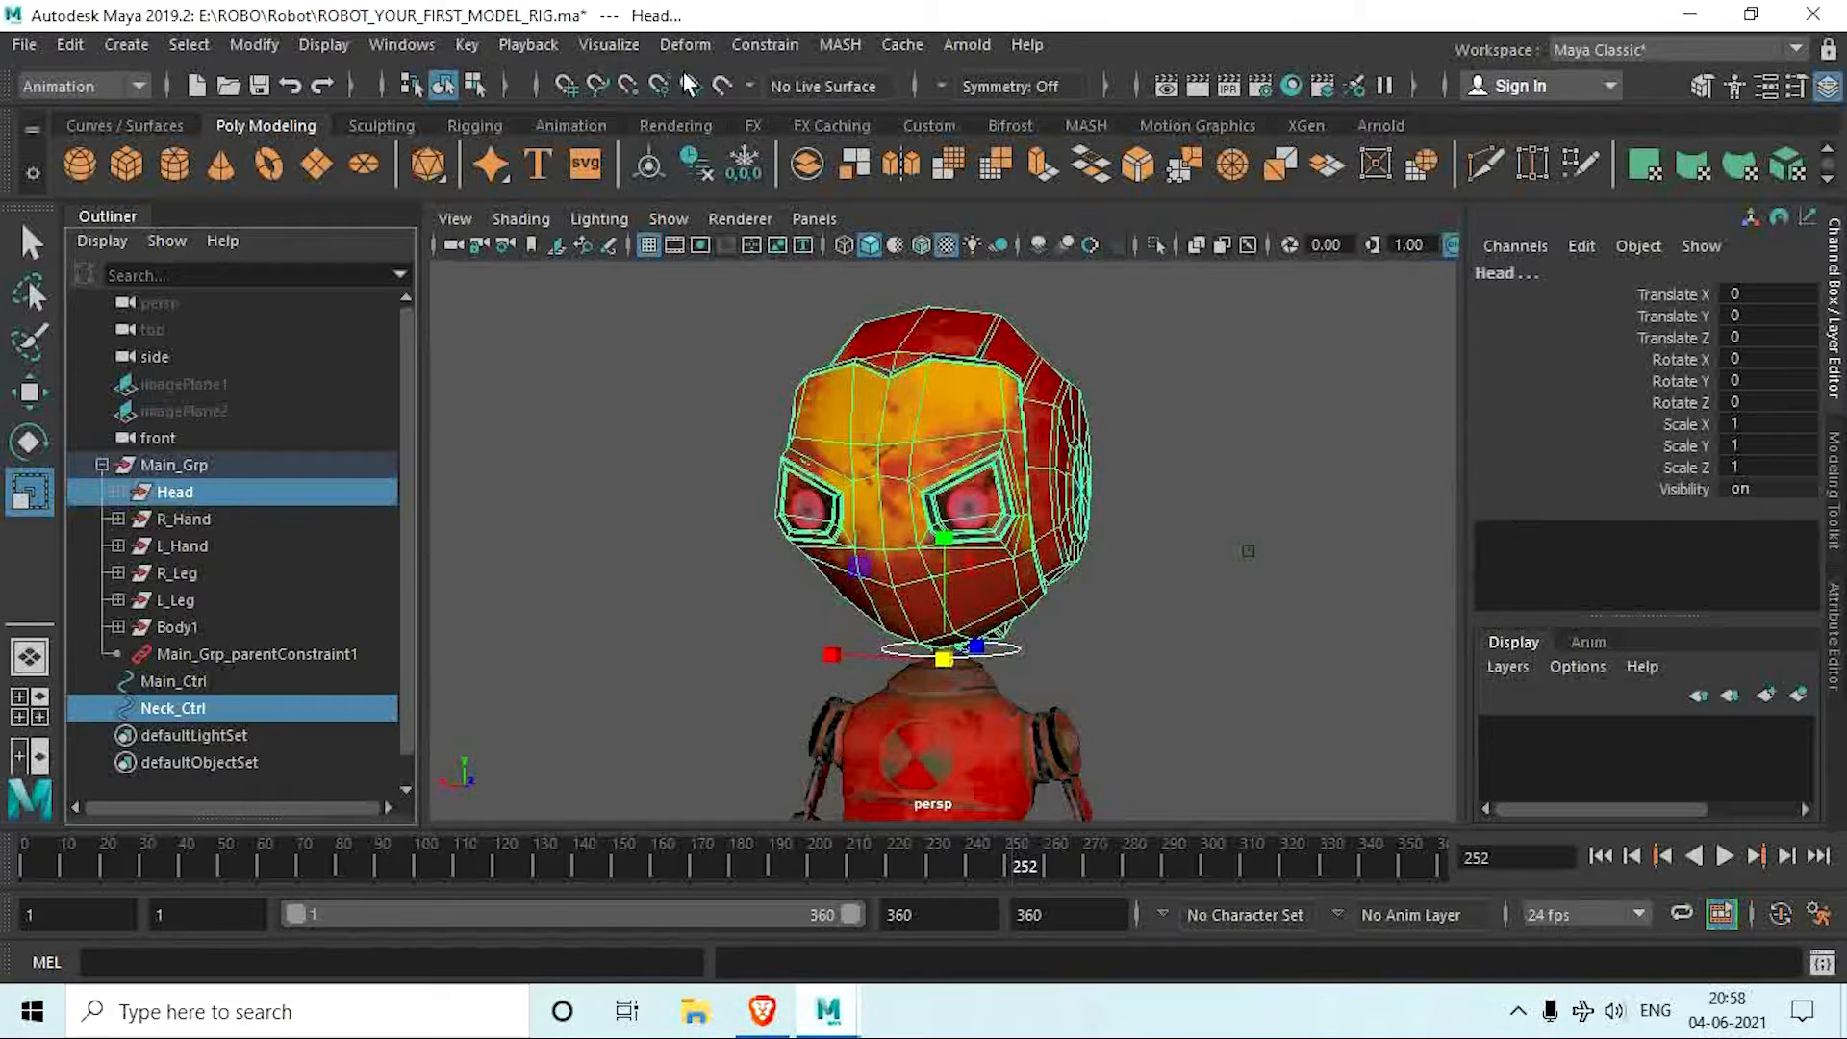
{"action": "left_click", "coordinate": [756, 43]}
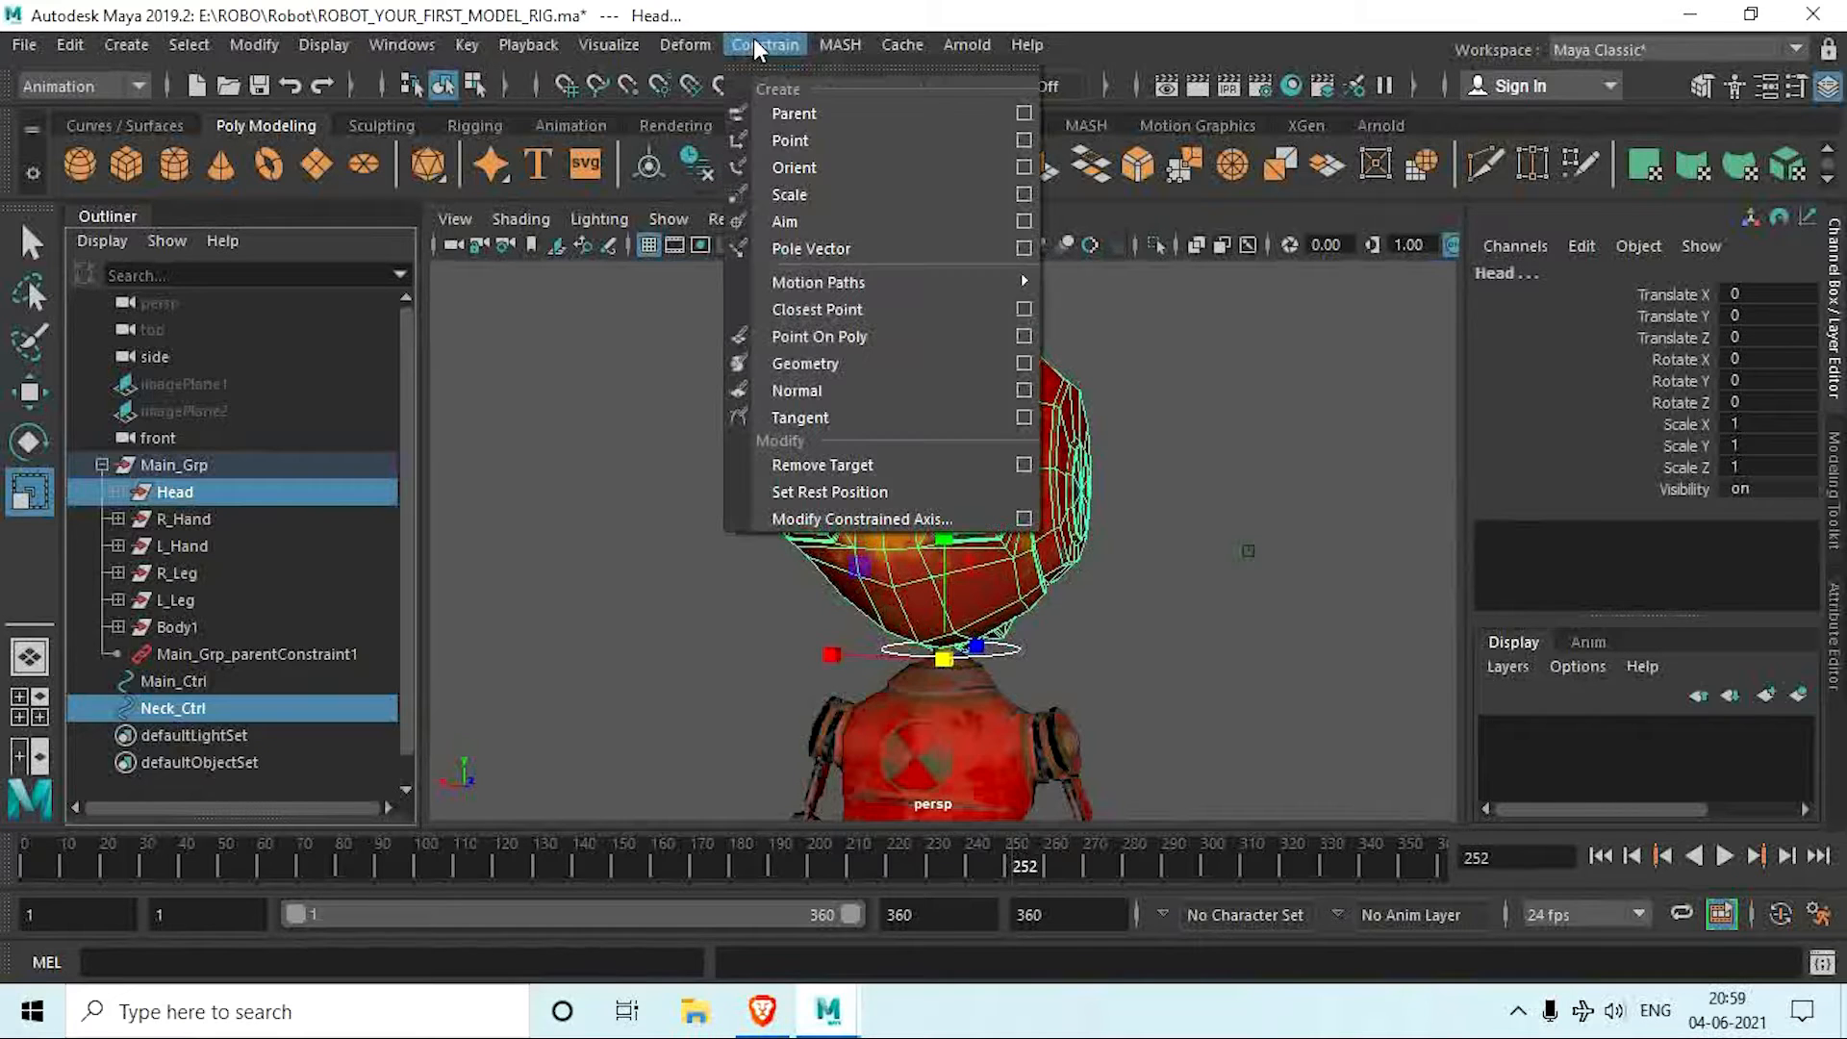
{"action": "left_click", "coordinate": [1022, 111]}
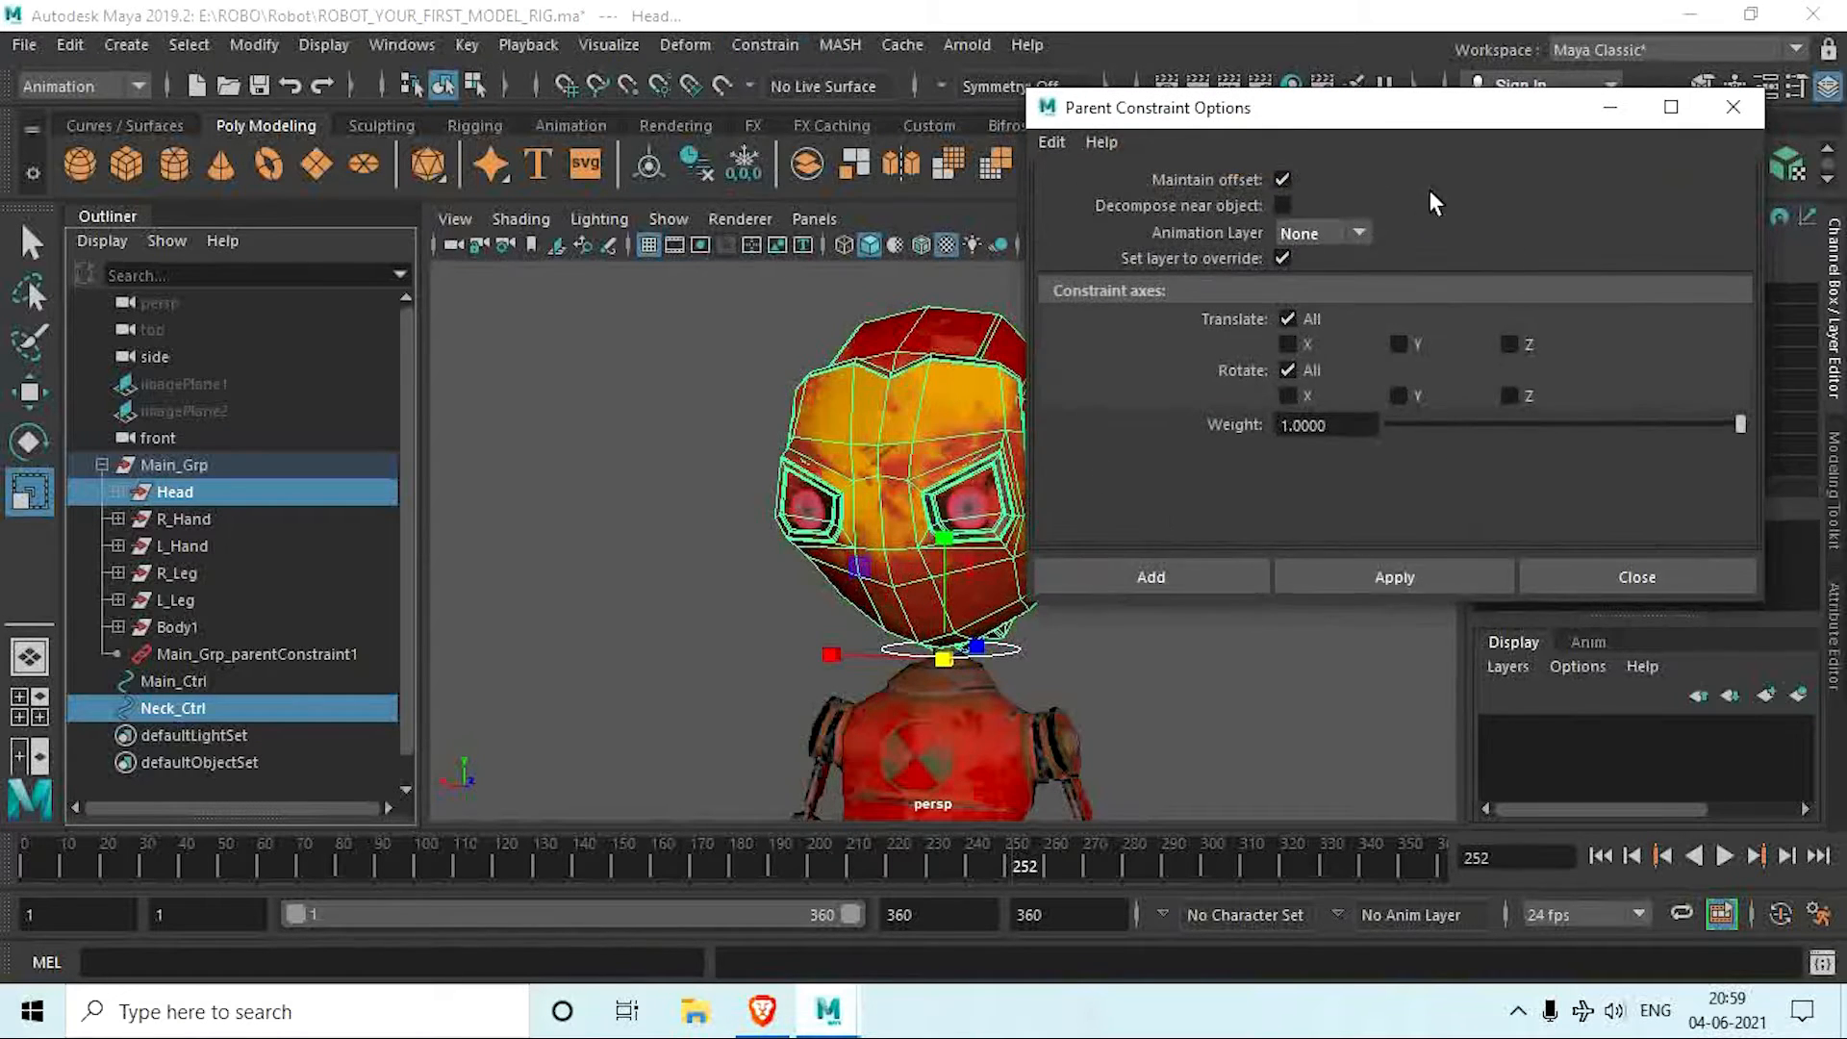
{"action": "left_click", "coordinate": [1360, 580]}
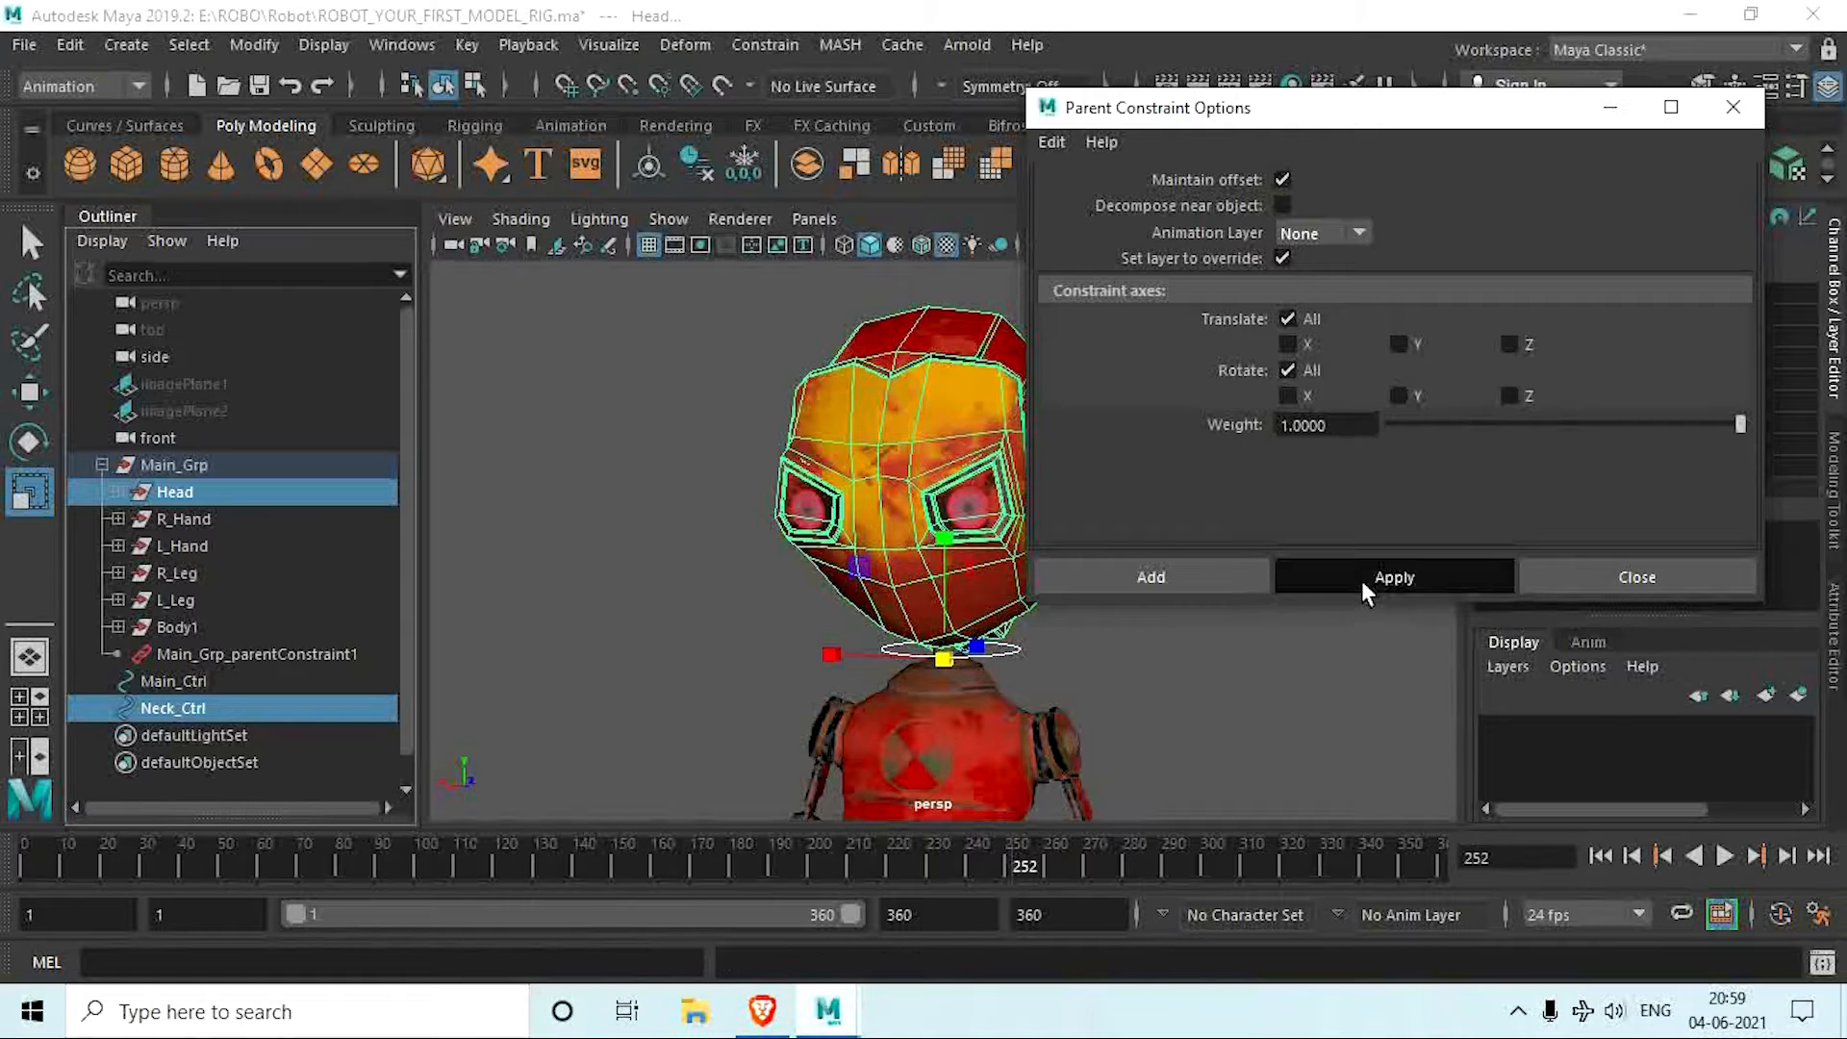
{"action": "left_click", "coordinate": [1732, 107]}
{"action": "left_click", "coordinate": [1241, 546]}
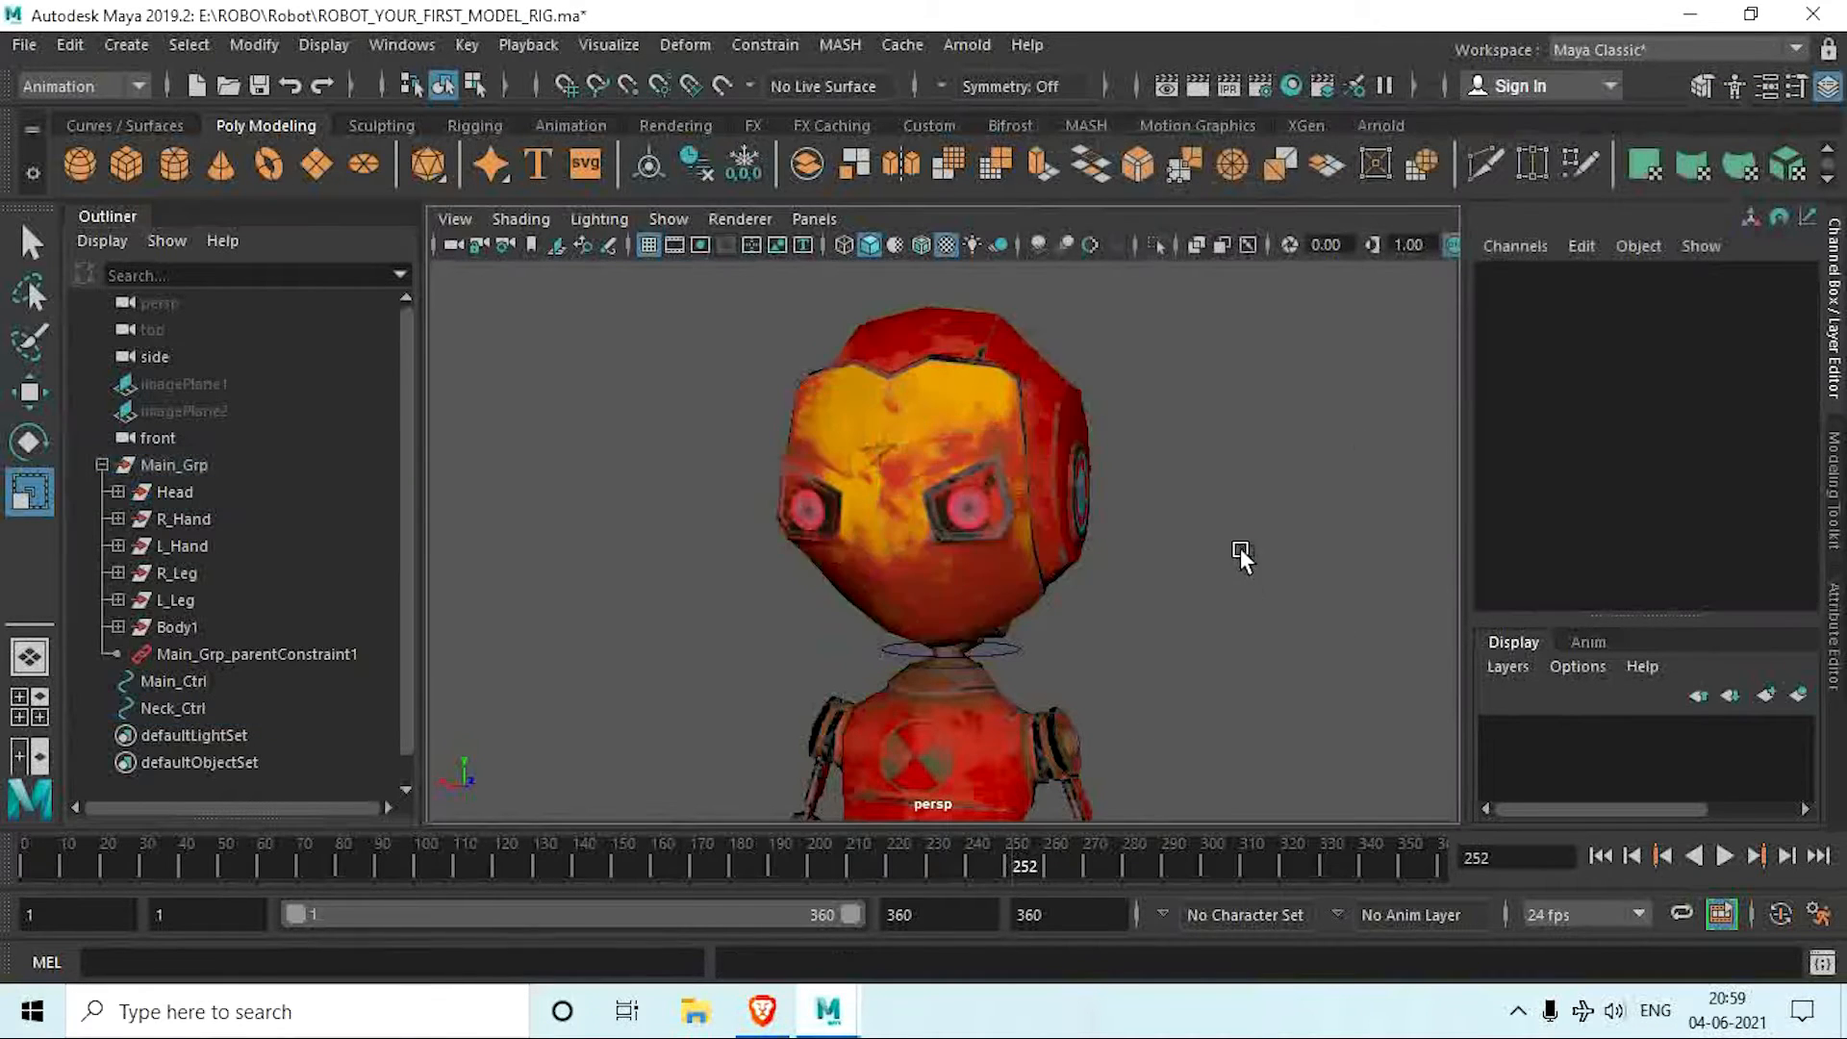
Step: Test the head constraint by rotating Neck_Ctrl, and undo the rotation
{"action": "scroll", "coordinate": [1239, 546], "scroll_direction": "down", "scroll_amount": 4}
{"action": "middle_click_drag", "start_coordinate": [1189, 591], "coordinate": [1181, 534], "text": "alt"}
{"action": "left_click_drag", "start_coordinate": [1181, 534], "coordinate": [1143, 507], "text": "alt"}
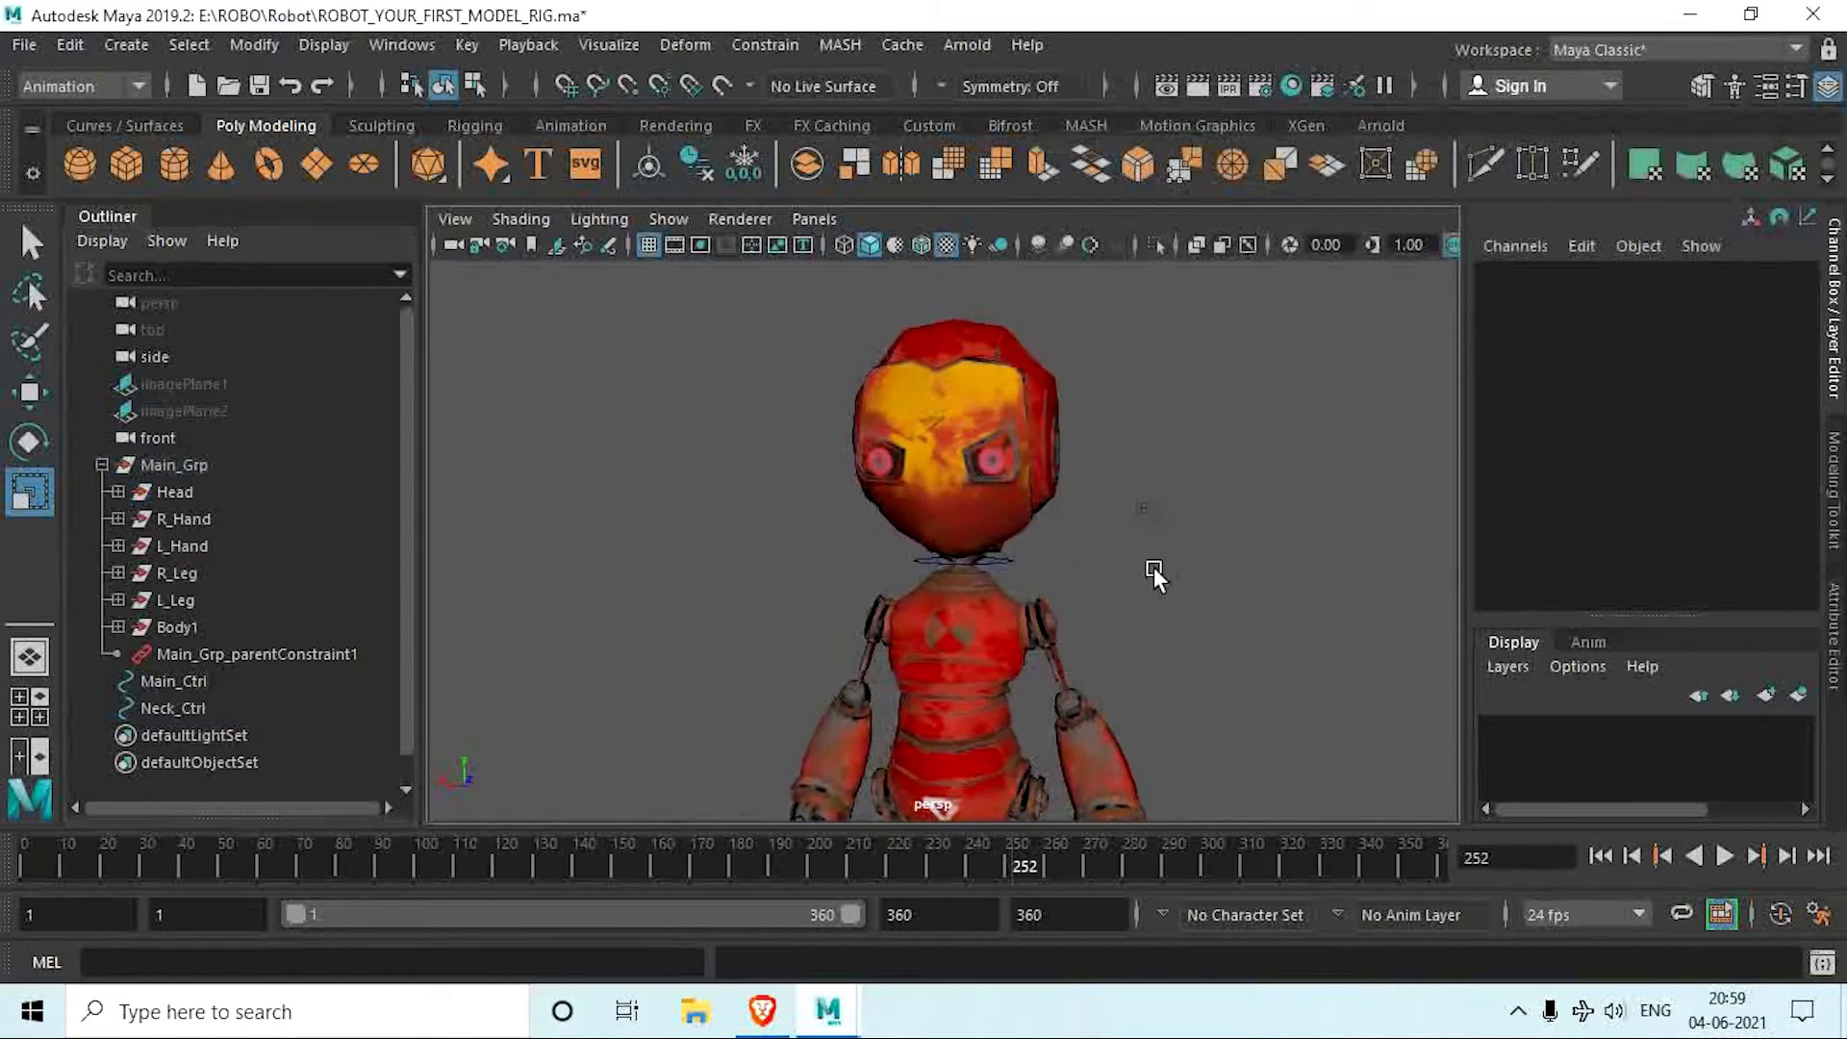
{"action": "left_click", "coordinate": [996, 562]}
{"action": "key", "text": "e"}
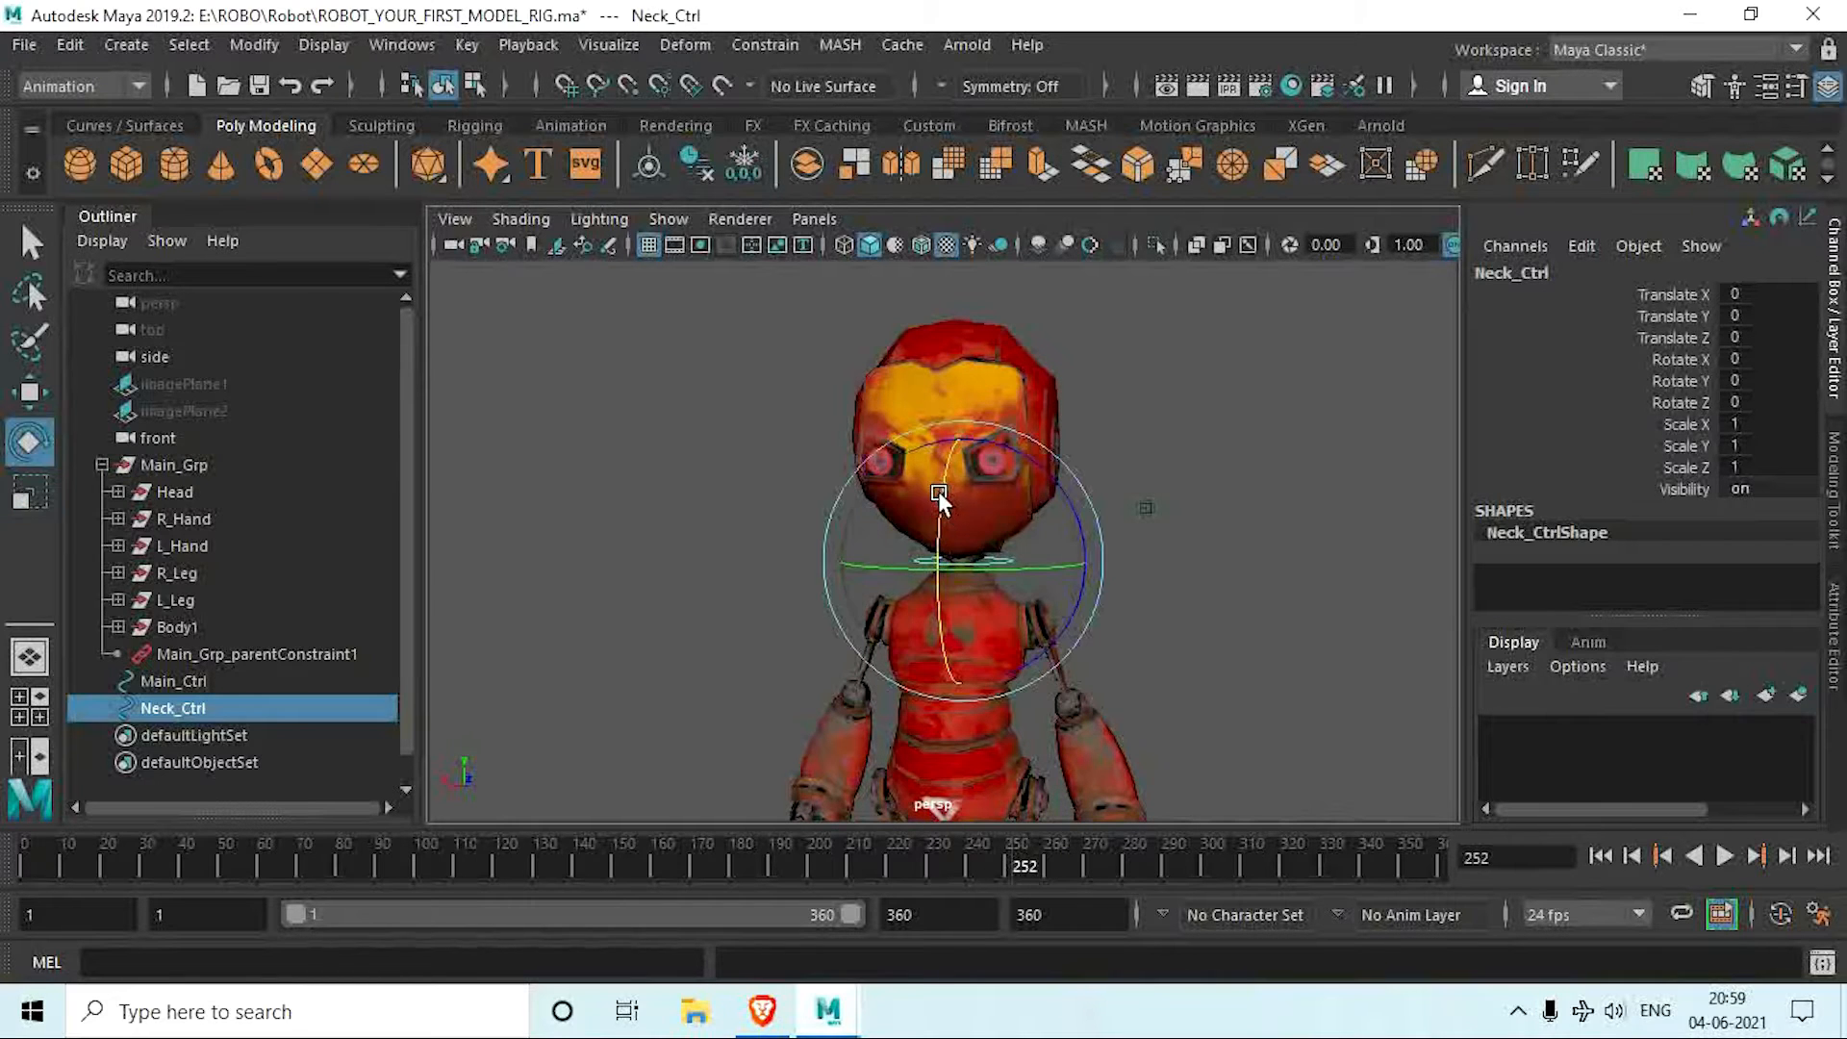
{"action": "left_click_drag", "start_coordinate": [938, 491], "coordinate": [978, 567]}
{"action": "key", "text": "ctrl+z"}
{"action": "key", "text": "ctrl+z"}
Step: Examine the R_Hand hierarchy by expanding it and selecting R_Shoulder, R_Elbow and R_Fingers in turn
{"action": "middle_click_drag", "start_coordinate": [994, 630], "coordinate": [971, 517], "text": "alt"}
{"action": "mouse_move", "coordinate": [972, 611]}
{"action": "left_mouse_down", "text": "alt"}
{"action": "mouse_move", "coordinate": [985, 561]}
{"action": "mouse_move", "coordinate": [989, 605]}
{"action": "left_mouse_up", "text": "alt"}
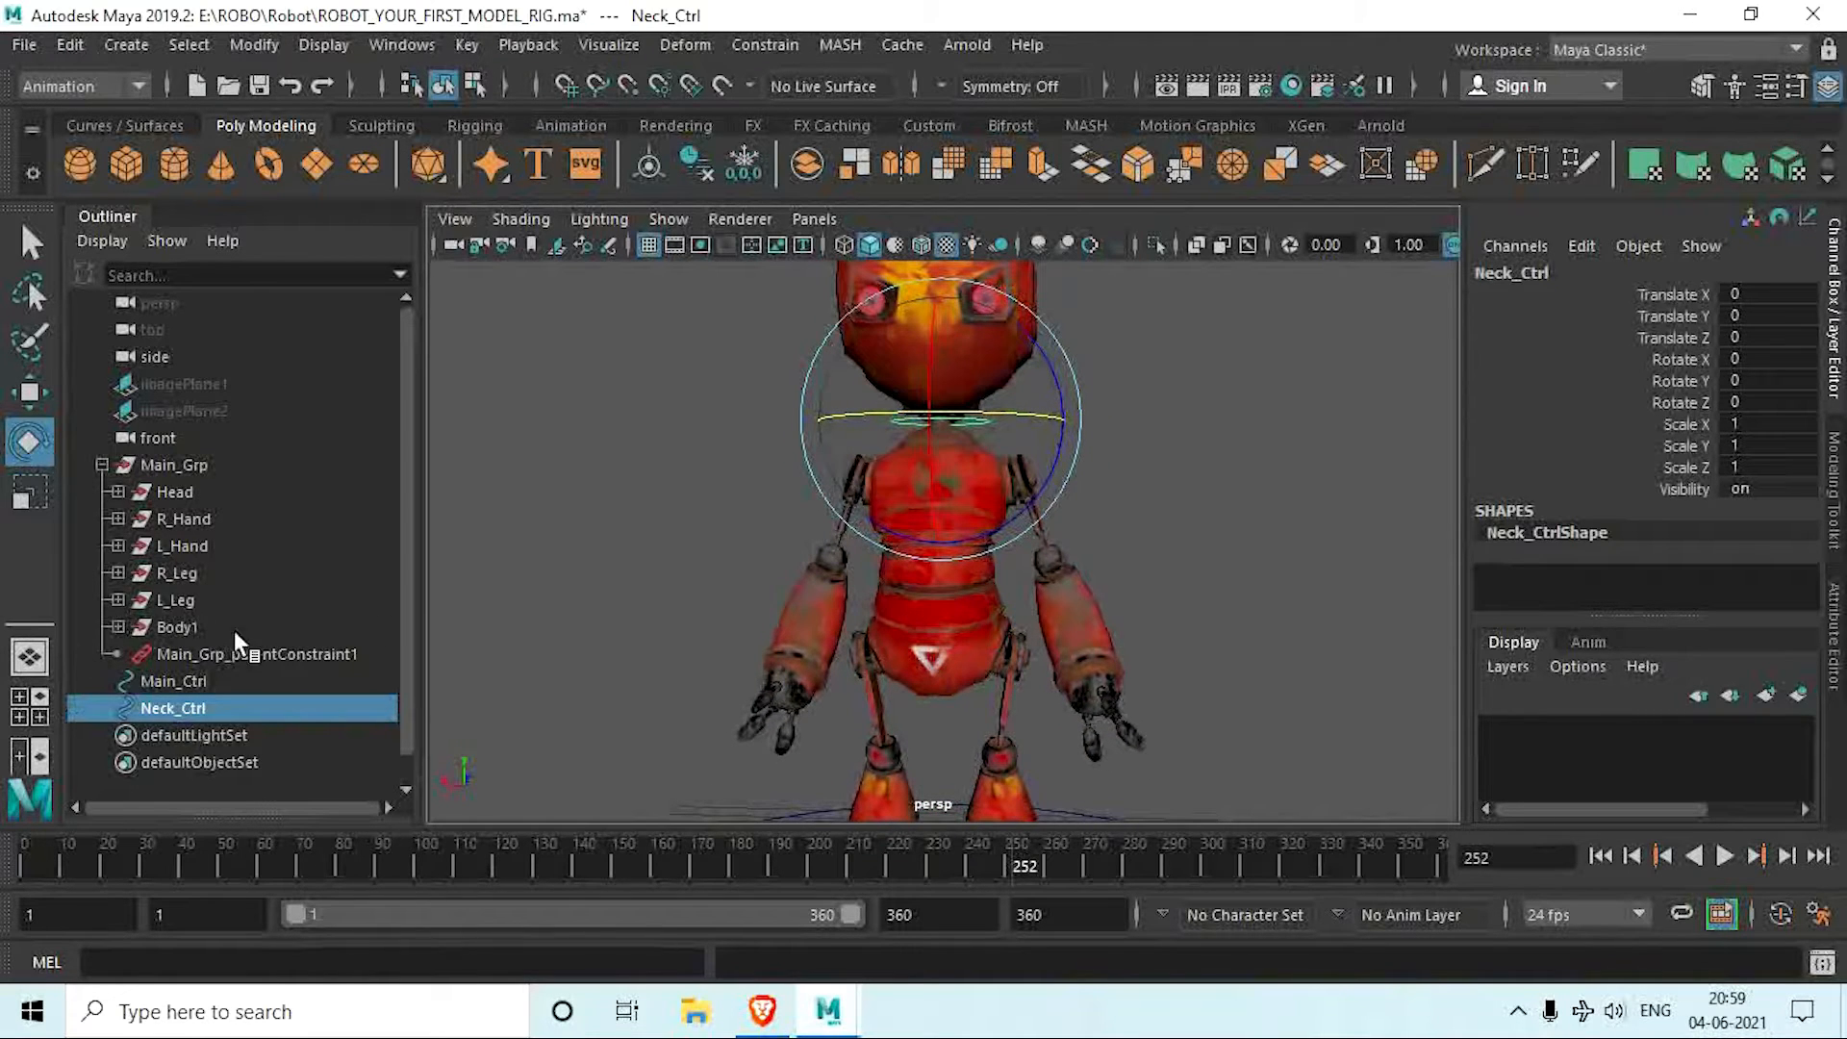
{"action": "middle_click_drag", "start_coordinate": [1116, 708], "coordinate": [1089, 655], "text": "alt"}
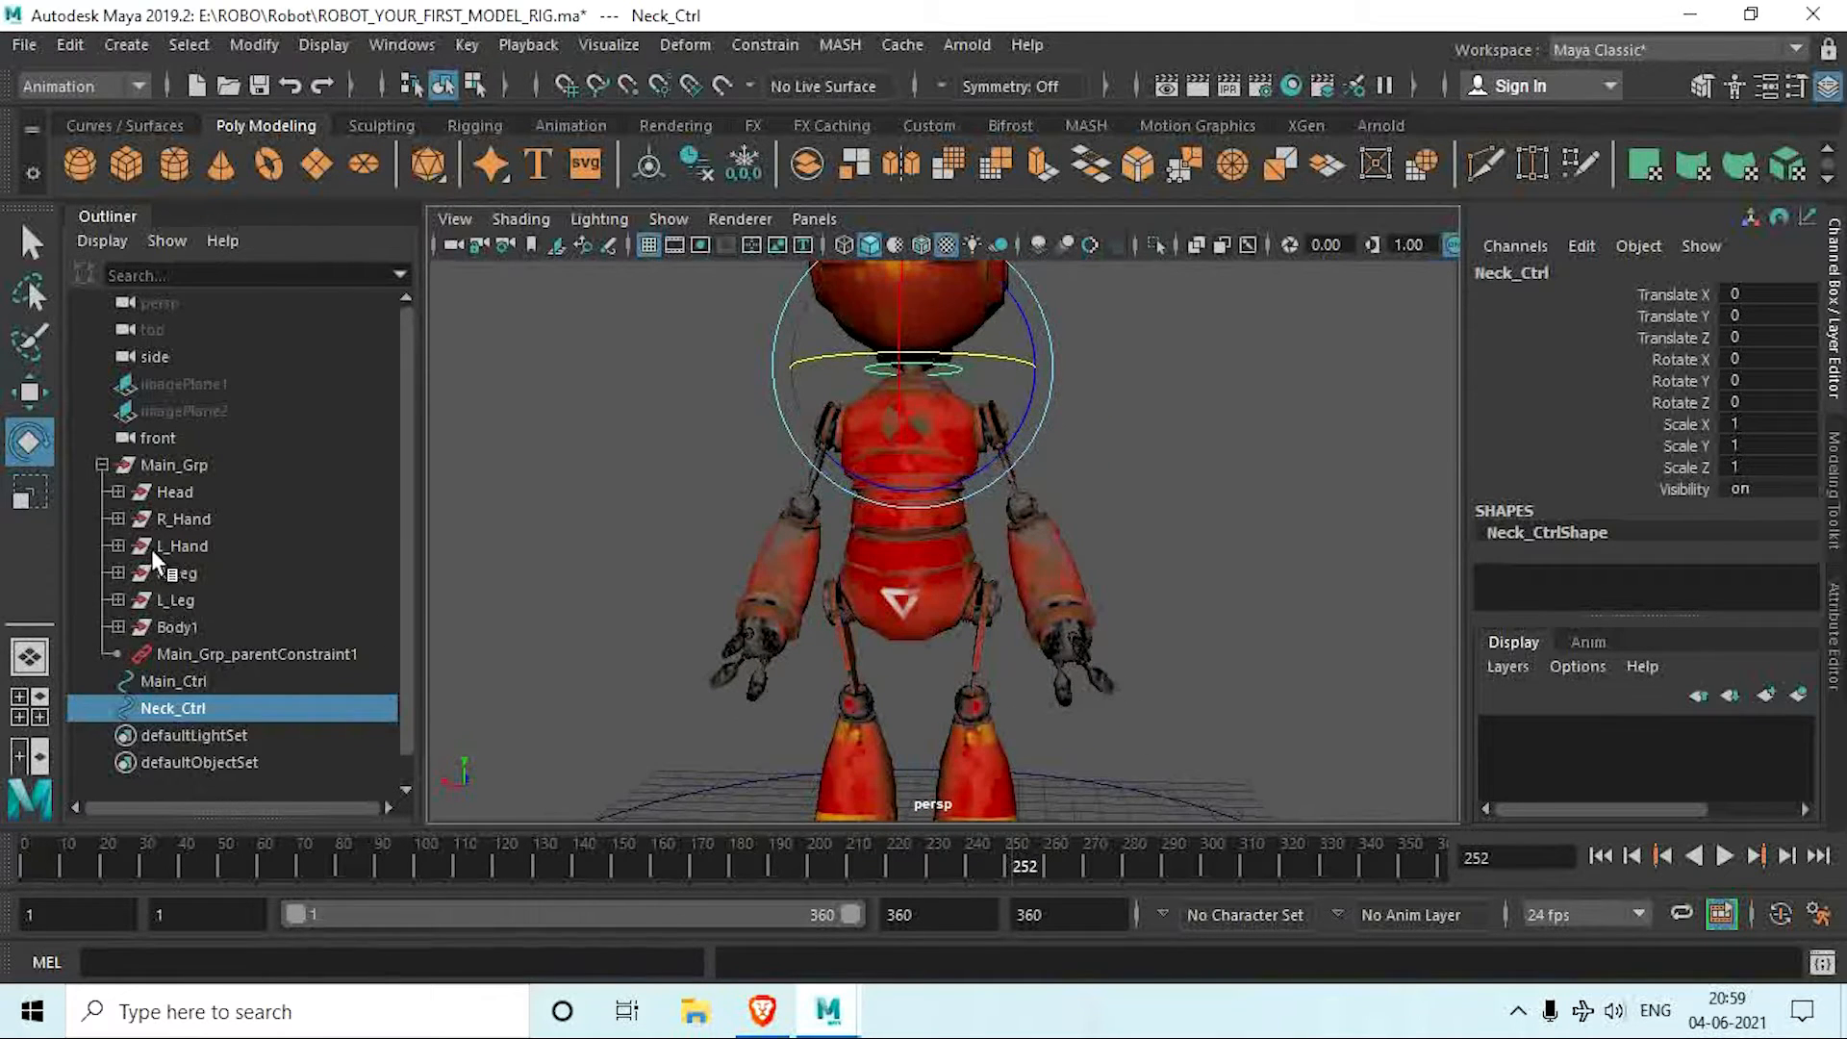
{"action": "left_click", "coordinate": [115, 518]}
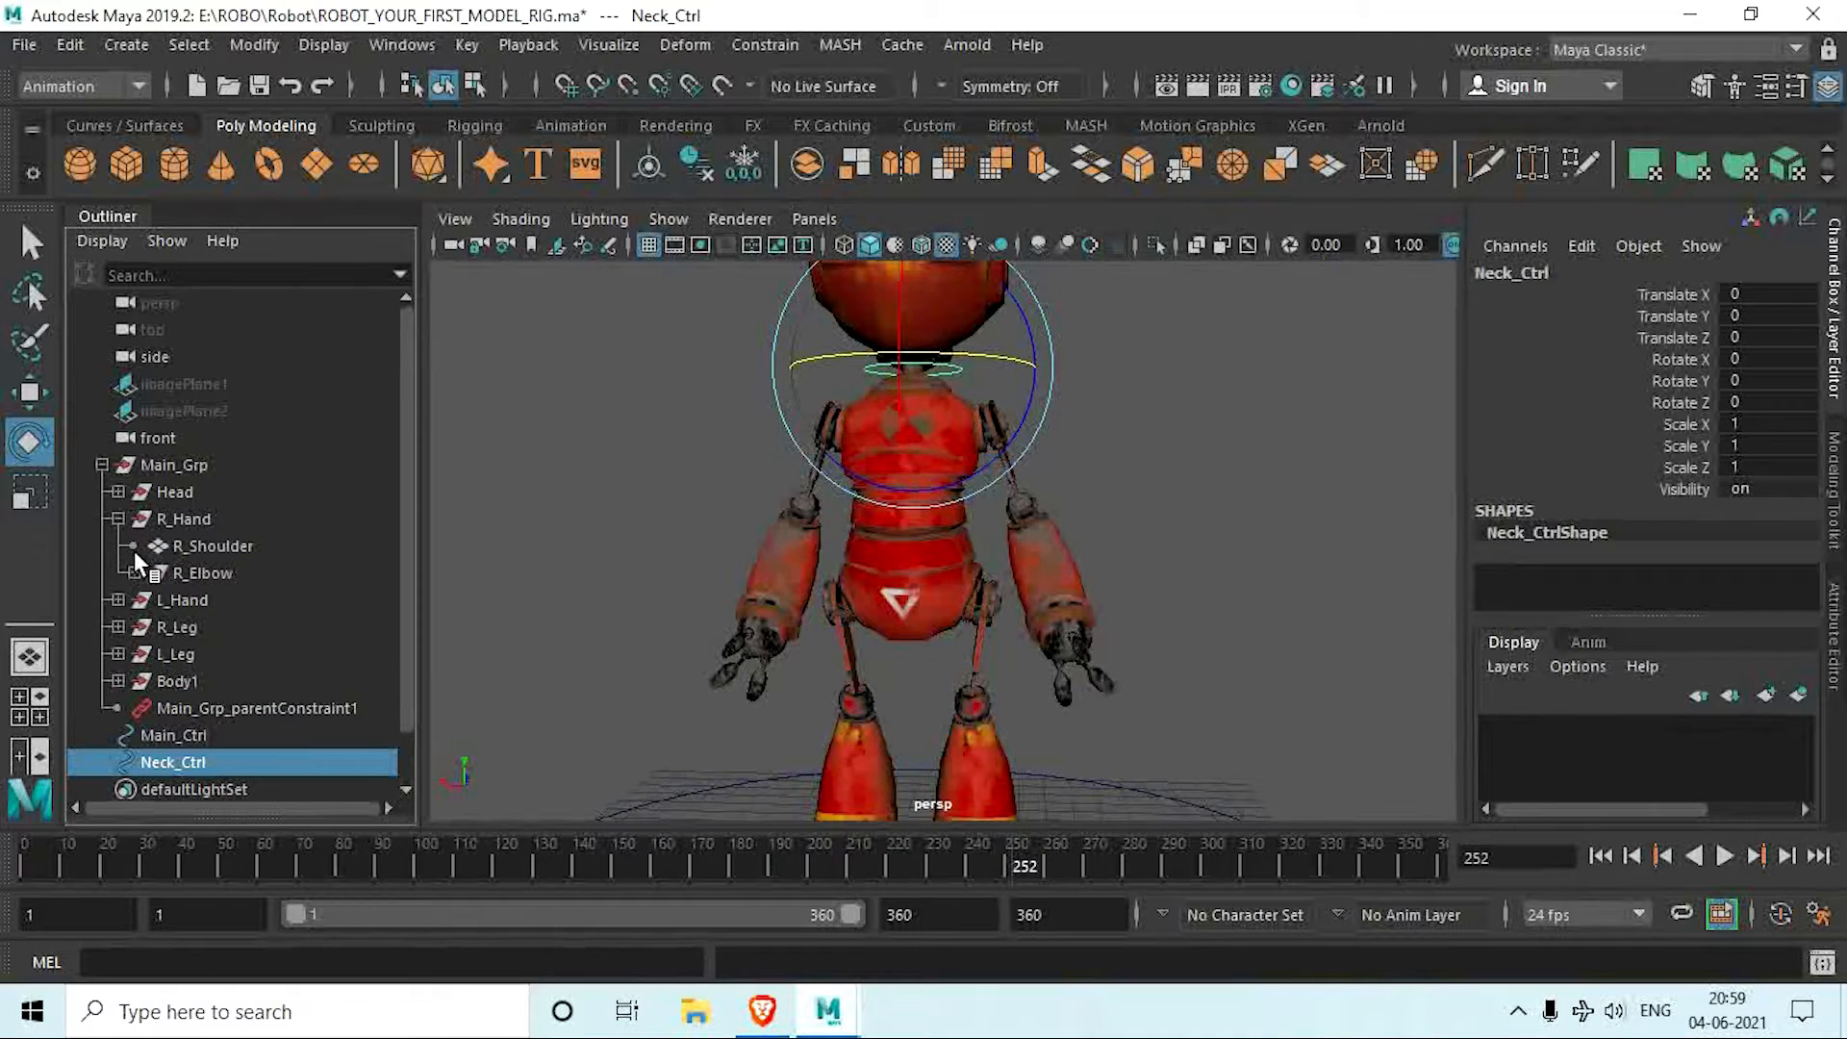
{"action": "left_click", "coordinate": [197, 545]}
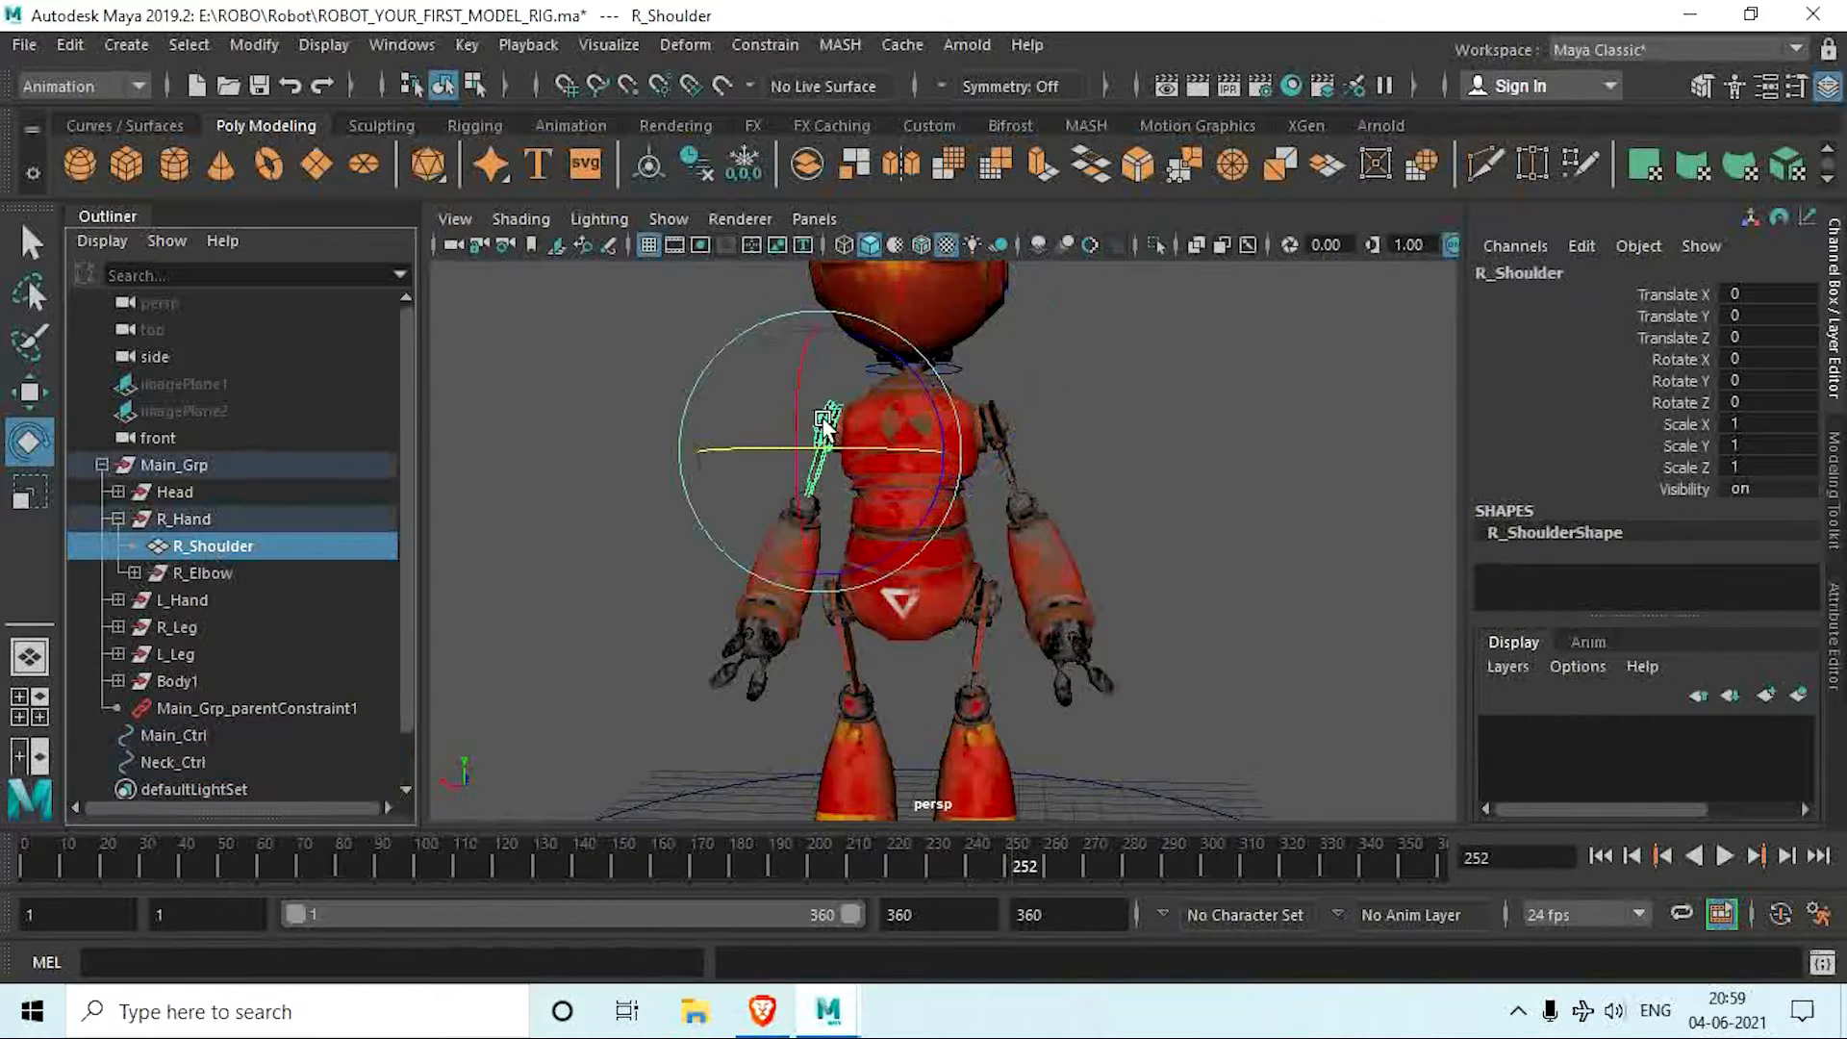
{"action": "left_click", "coordinate": [198, 572]}
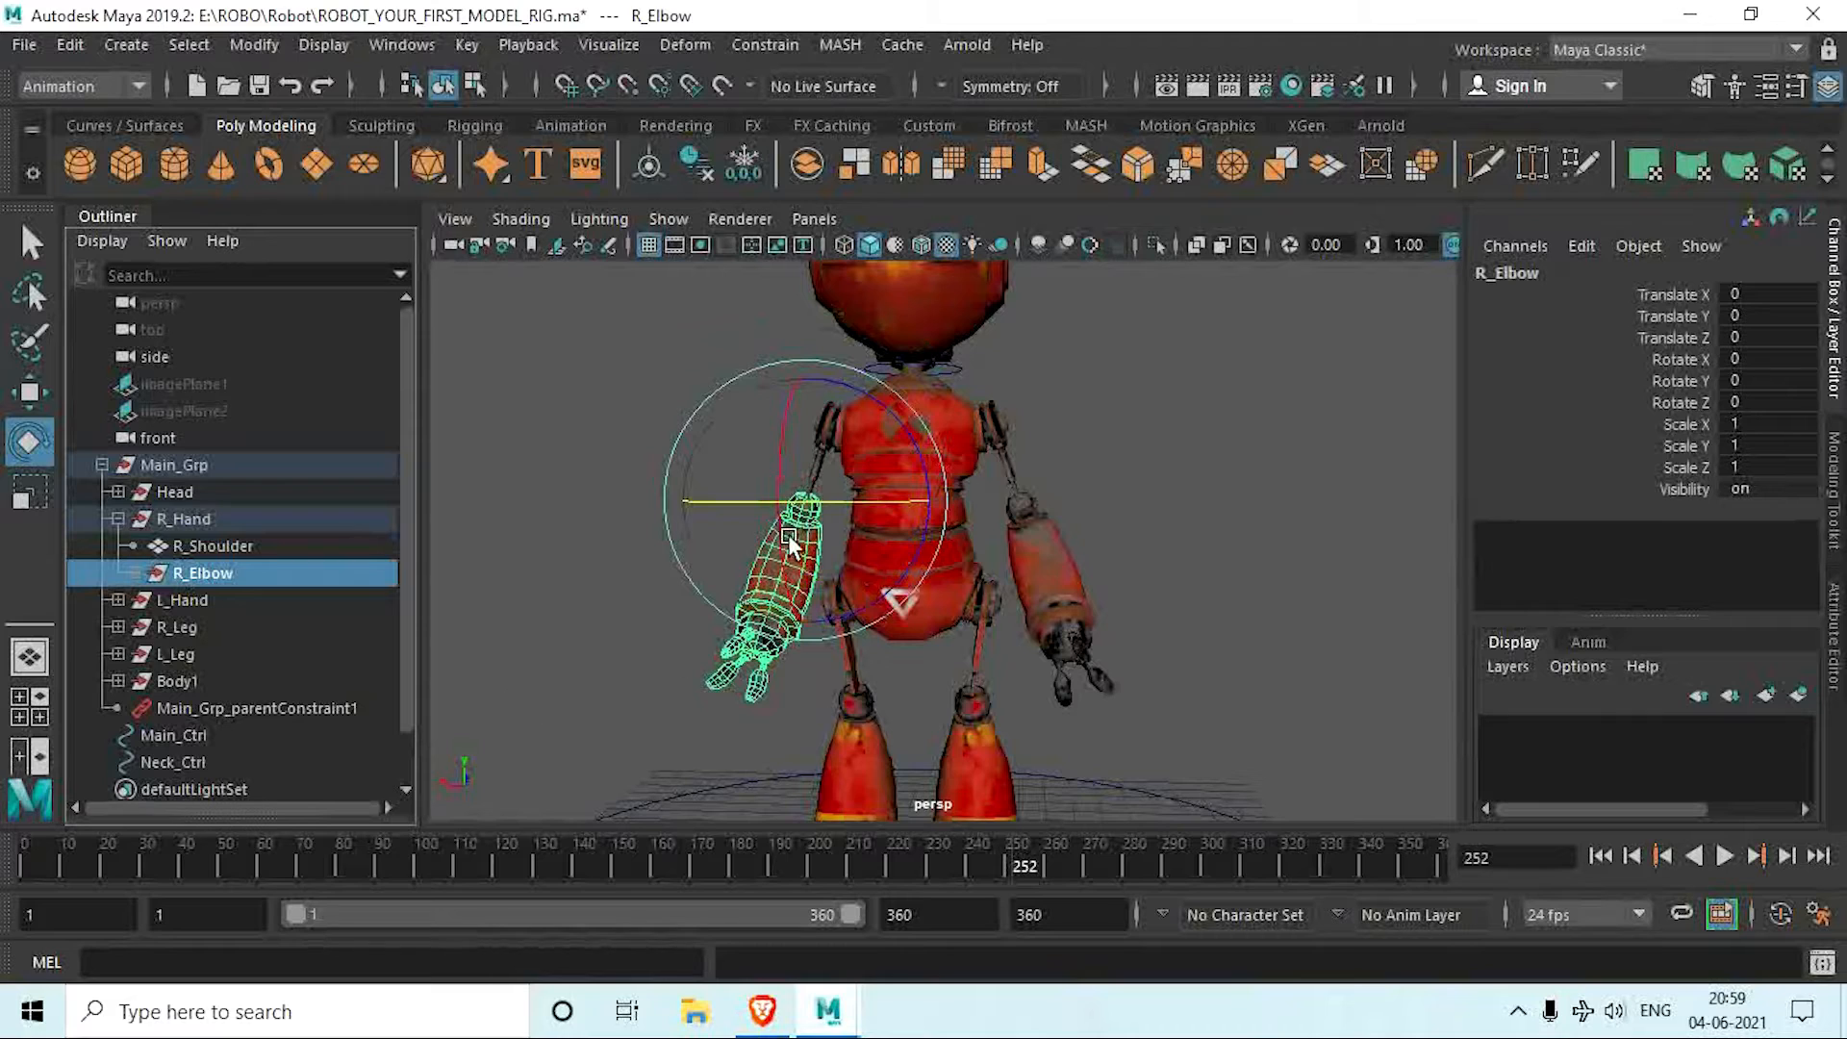
{"action": "middle_click_drag", "start_coordinate": [140, 581], "coordinate": [135, 573]}
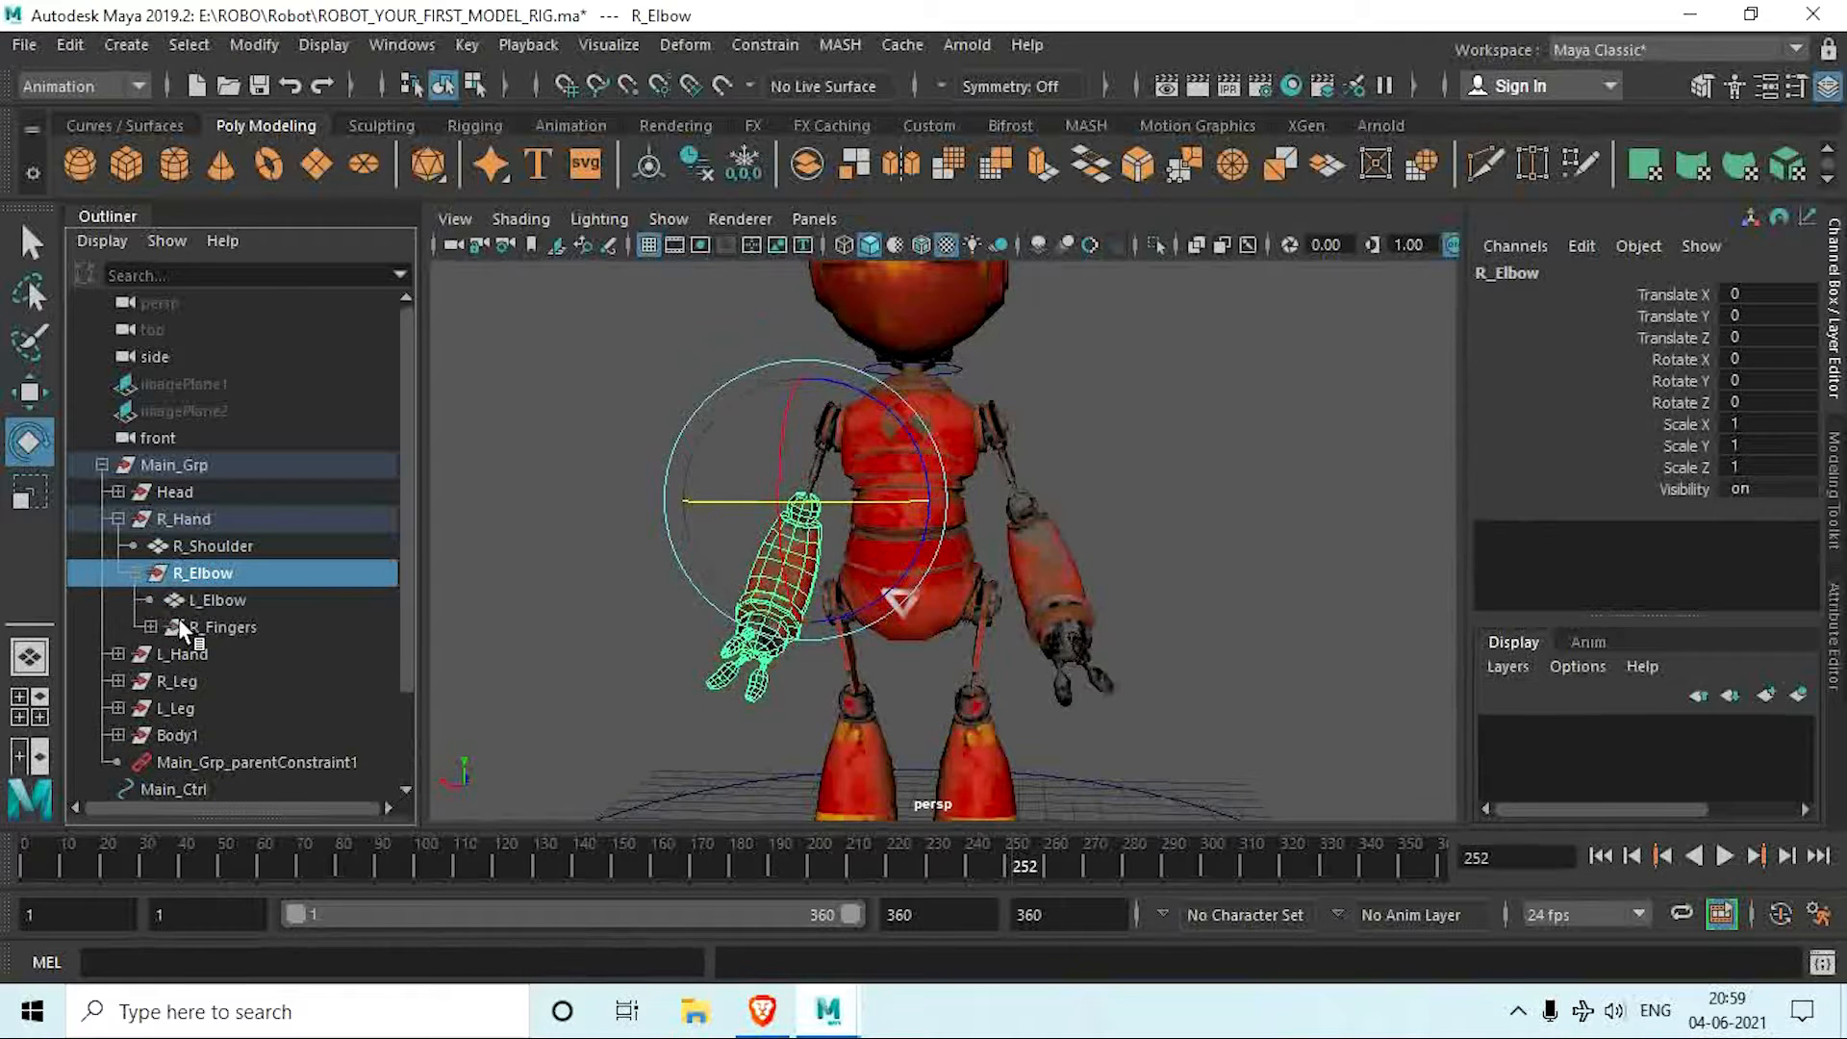
{"action": "left_click", "coordinate": [219, 626]}
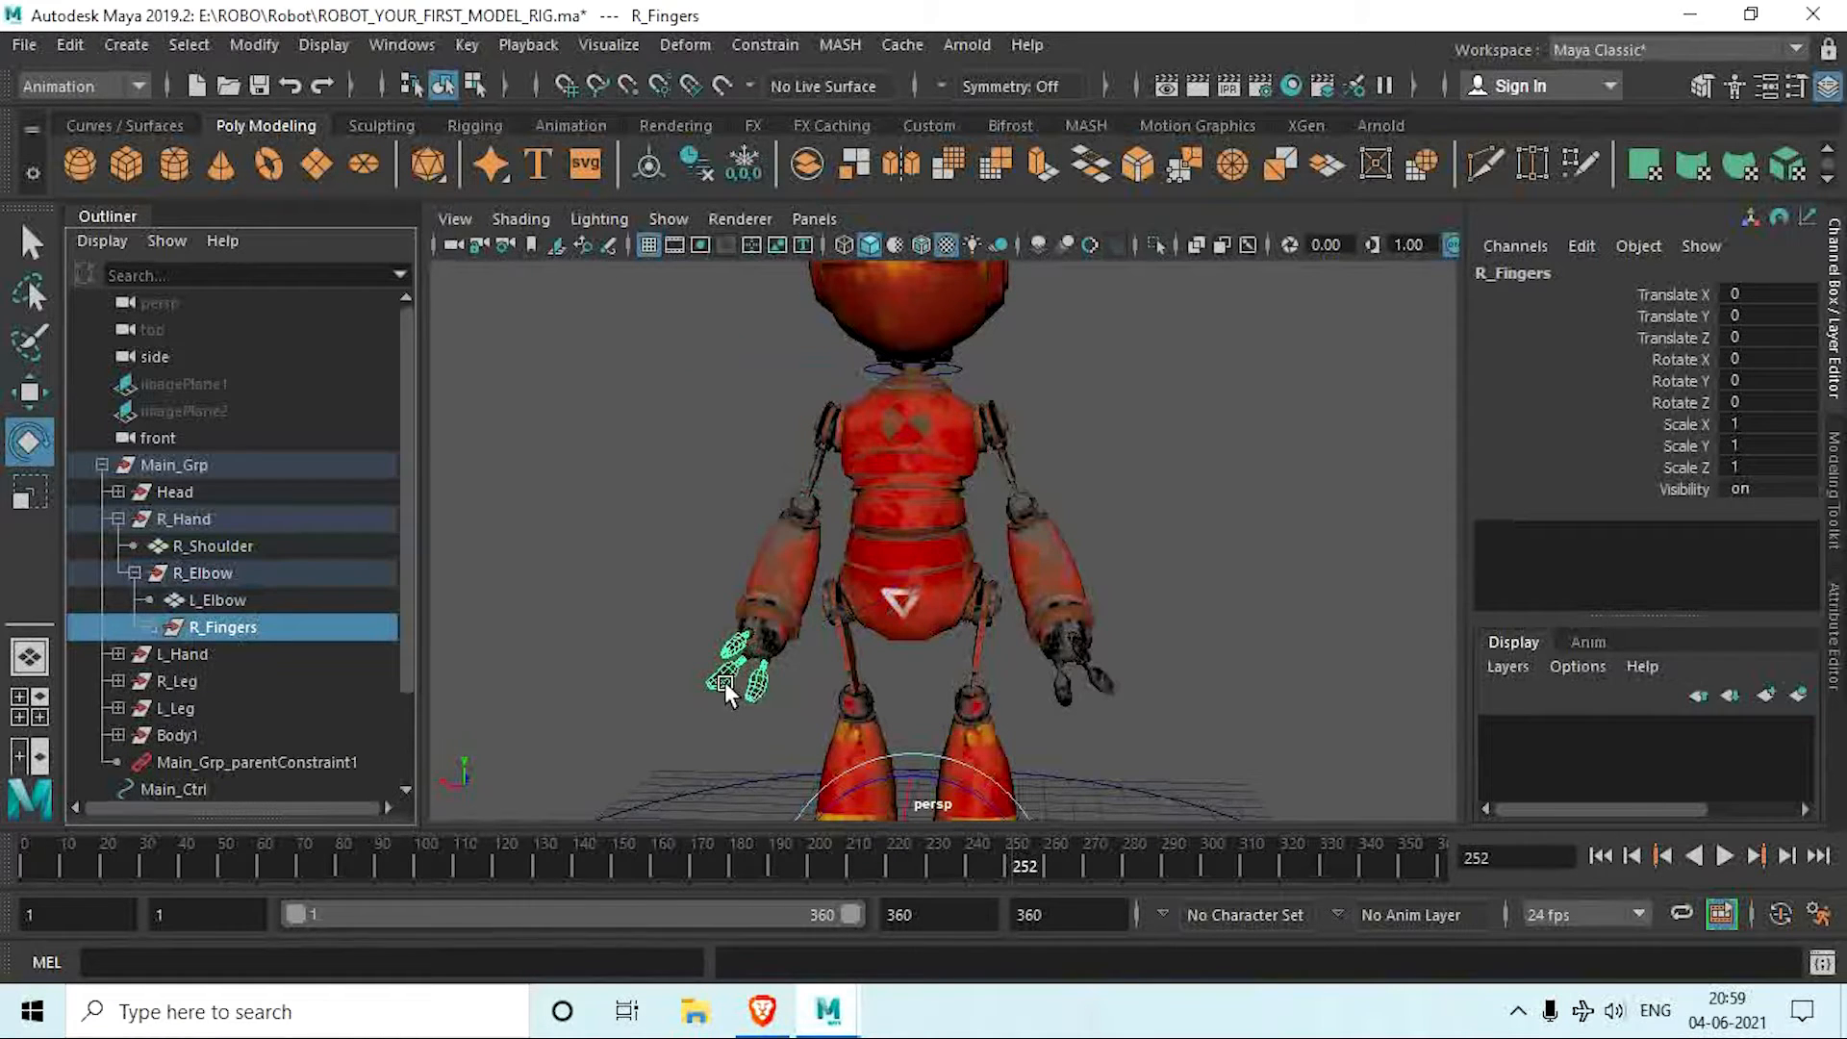
{"action": "mouse_move", "coordinate": [724, 673]}
{"action": "left_mouse_down", "text": "alt"}
{"action": "mouse_move", "coordinate": [721, 652]}
{"action": "mouse_move", "coordinate": [735, 681]}
{"action": "left_mouse_up", "text": "alt"}
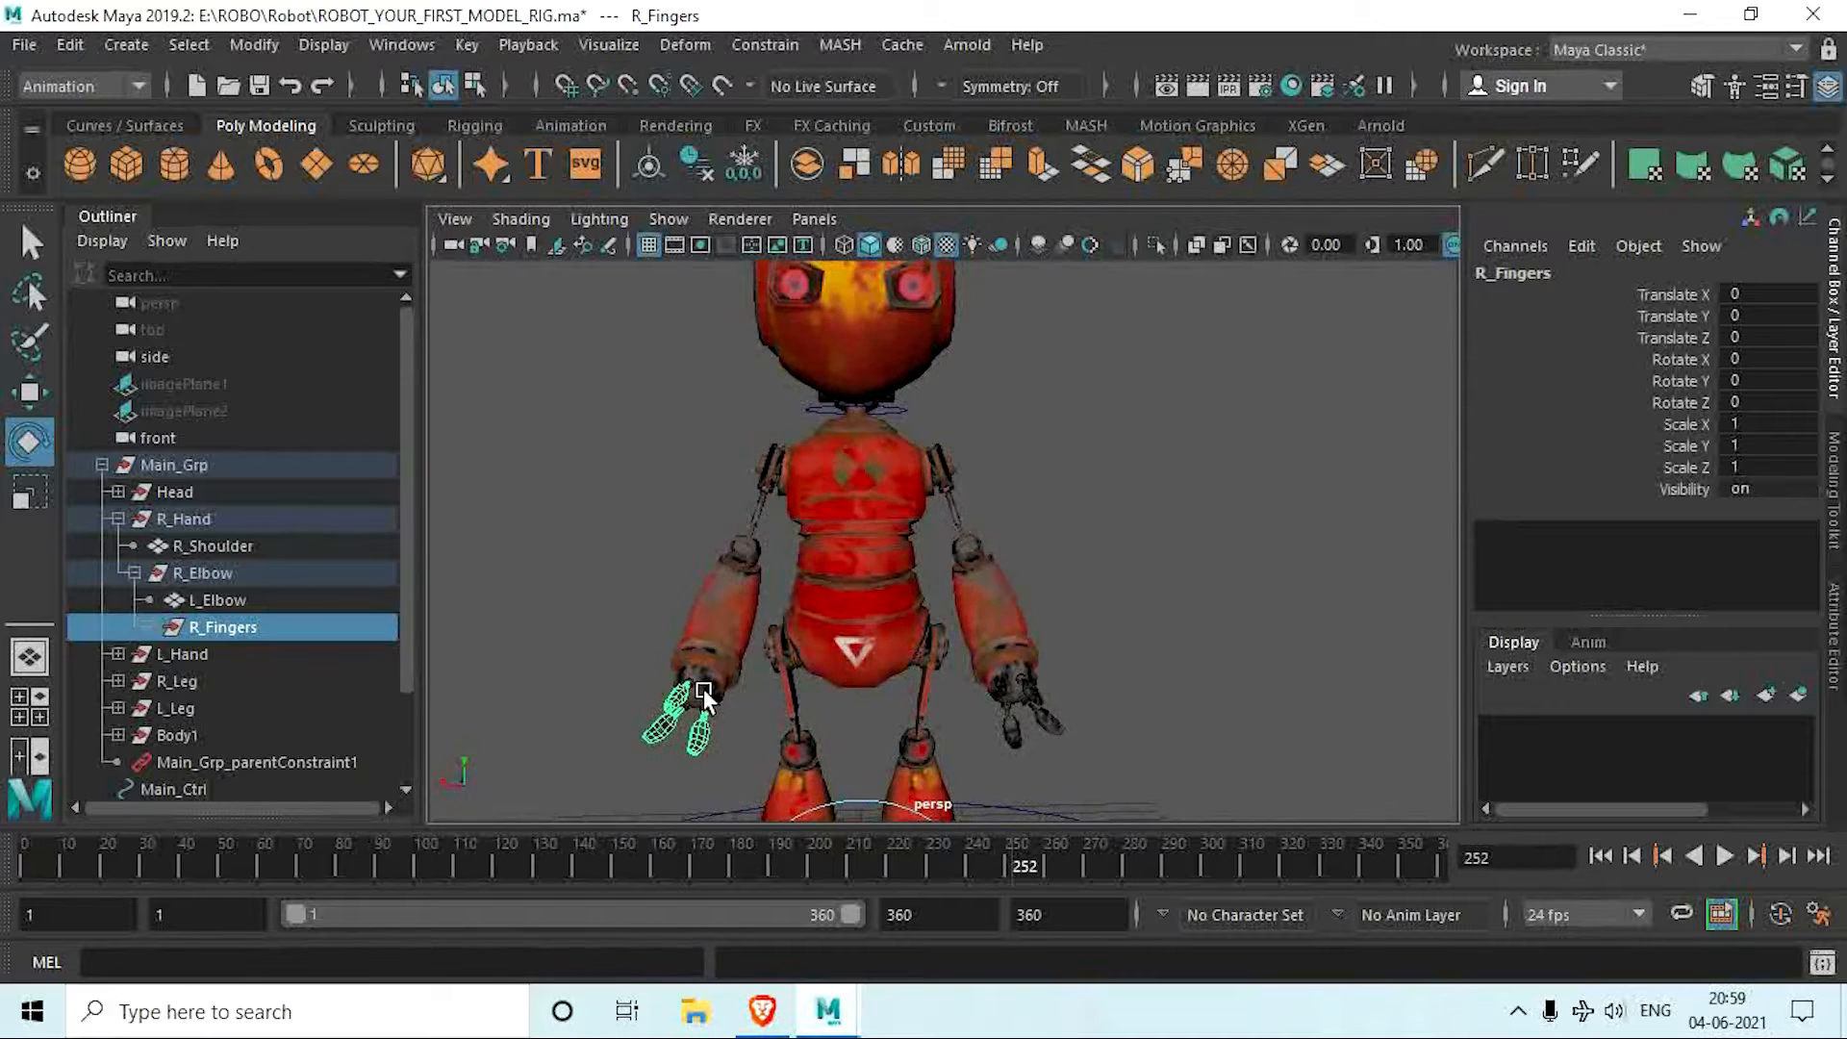
Step: Duplicate Main_Ctrl, shrink the copy, and place it around the robot's right elbow
{"action": "scroll", "coordinate": [703, 690], "scroll_direction": "down", "scroll_amount": 2}
{"action": "middle_click_drag", "start_coordinate": [703, 690], "coordinate": [688, 485], "text": "alt"}
{"action": "left_click", "coordinate": [1067, 713]}
{"action": "key", "text": "w"}
{"action": "left_click_drag", "start_coordinate": [847, 500], "coordinate": [843, 268]}
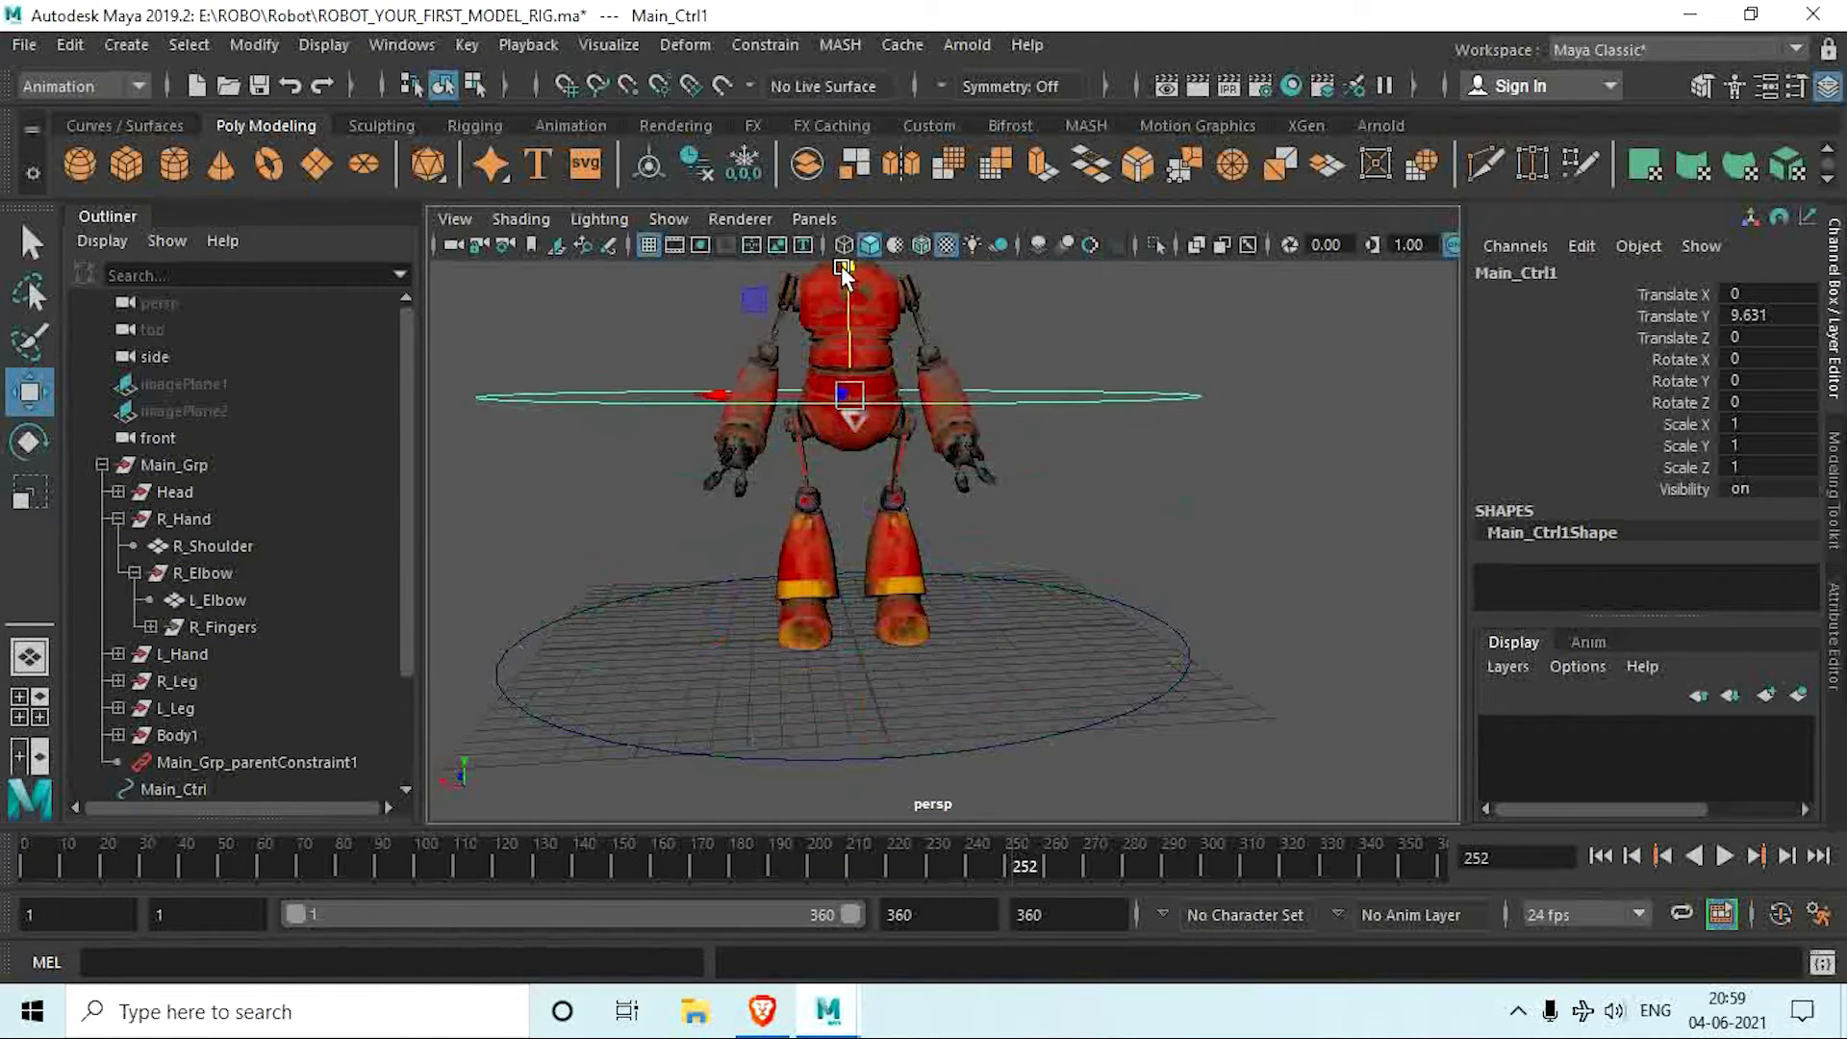
{"action": "middle_click_drag", "start_coordinate": [842, 279], "coordinate": [839, 404], "text": "alt"}
{"action": "key", "text": "r"}
{"action": "left_click_drag", "start_coordinate": [839, 517], "coordinate": [378, 438]}
{"action": "key", "text": "w"}
{"action": "left_click_drag", "start_coordinate": [733, 517], "coordinate": [729, 432]}
Step: Scale the elbow circle to about 0.087 and tilt it about 18 degrees in Rotate Z to follow the arm's angle
{"action": "scroll", "coordinate": [635, 515], "scroll_direction": "up", "scroll_amount": 5}
{"action": "key", "text": "r"}
{"action": "left_click_drag", "start_coordinate": [751, 444], "coordinate": [577, 435], "text": "alt"}
{"action": "key", "text": "e"}
{"action": "left_click_drag", "start_coordinate": [839, 448], "coordinate": [827, 487]}
{"action": "middle_click_drag", "start_coordinate": [733, 492], "coordinate": [772, 604], "text": "alt"}
Step: In the front view, center the circle on the right elbow at about 3.106 in Translate X and 11.223 in Translate Y
{"action": "key", "text": "space"}
{"action": "key", "text": "space"}
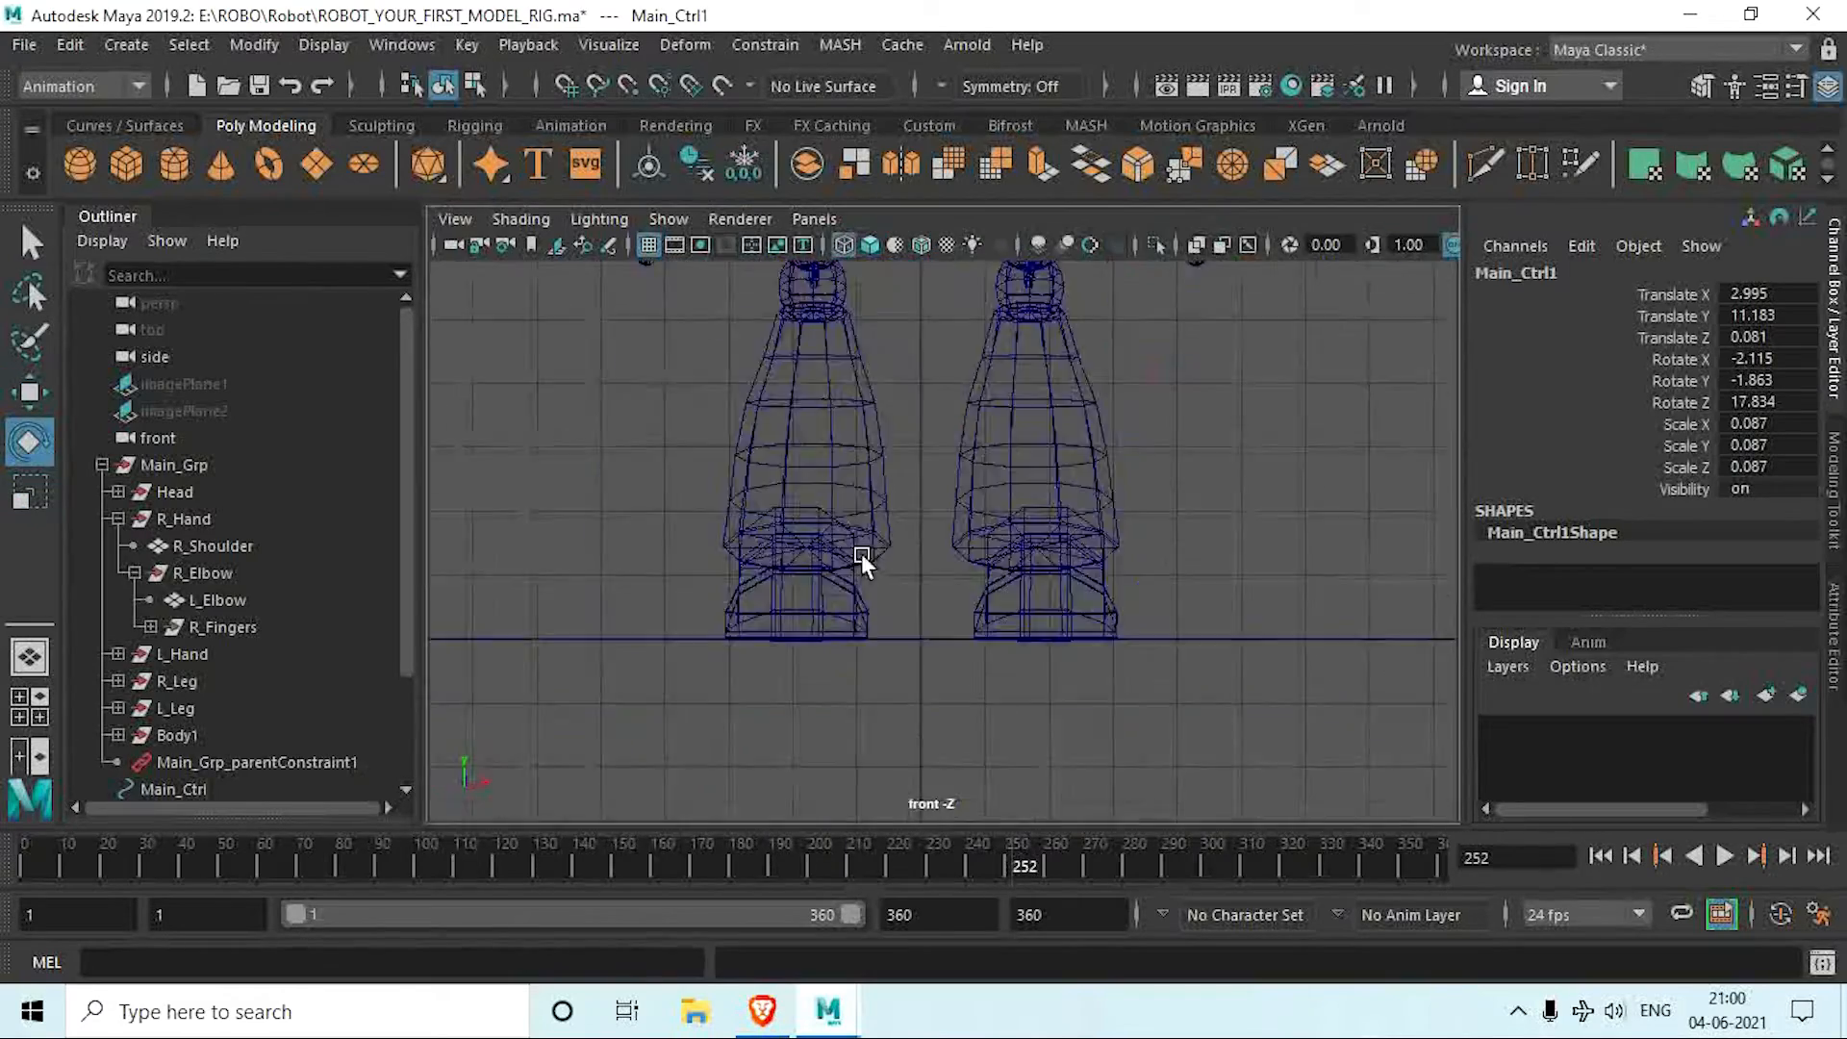
{"action": "key", "text": "f"}
{"action": "middle_click_drag", "start_coordinate": [862, 552], "coordinate": [774, 556], "text": "alt"}
{"action": "scroll", "coordinate": [777, 555], "scroll_direction": "up", "scroll_amount": 3}
{"action": "key", "text": "w"}
{"action": "left_click_drag", "start_coordinate": [787, 552], "coordinate": [802, 546]}
{"action": "key", "text": "space"}
{"action": "key", "text": "space"}
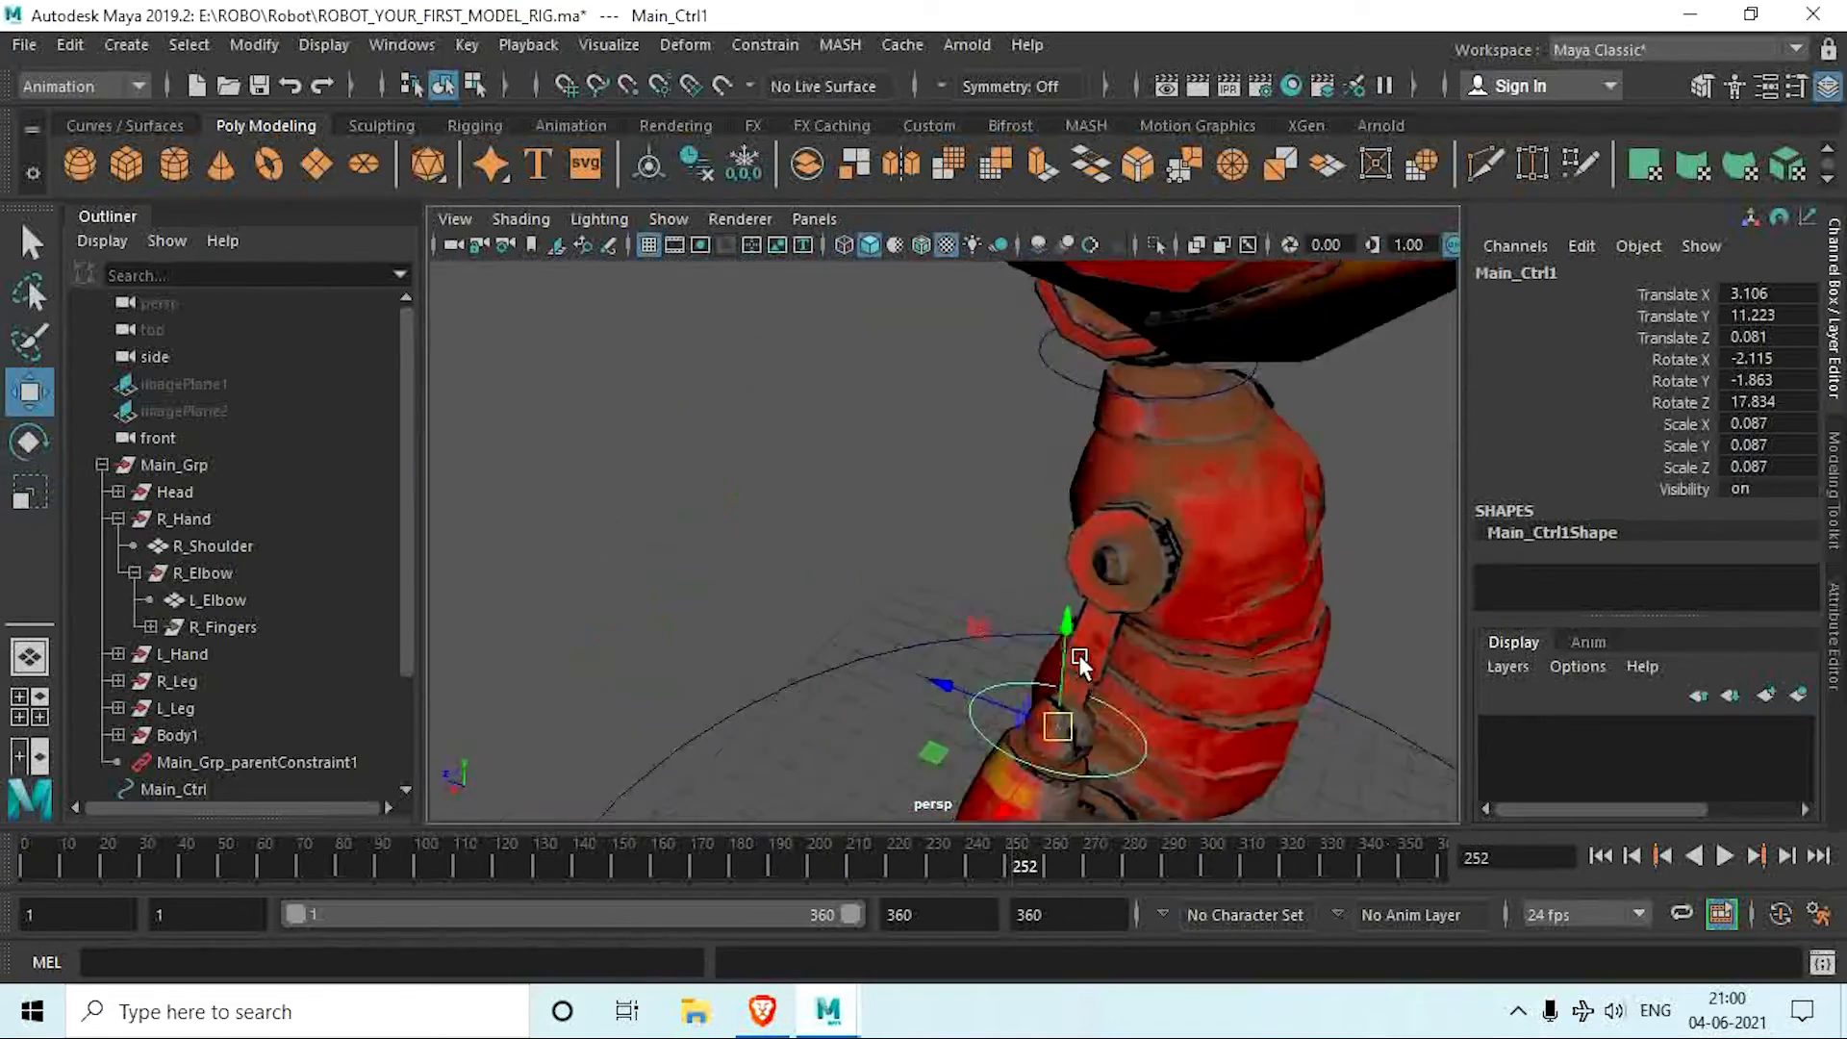
Step: Freeze the transformations of the right elbow circle
{"action": "left_click_drag", "start_coordinate": [1078, 654], "coordinate": [1020, 587], "text": "alt"}
{"action": "left_click", "coordinate": [747, 169]}
{"action": "left_click_drag", "start_coordinate": [923, 481], "coordinate": [722, 535], "text": "alt"}
{"action": "scroll", "coordinate": [867, 557], "scroll_direction": "down", "scroll_amount": 4}
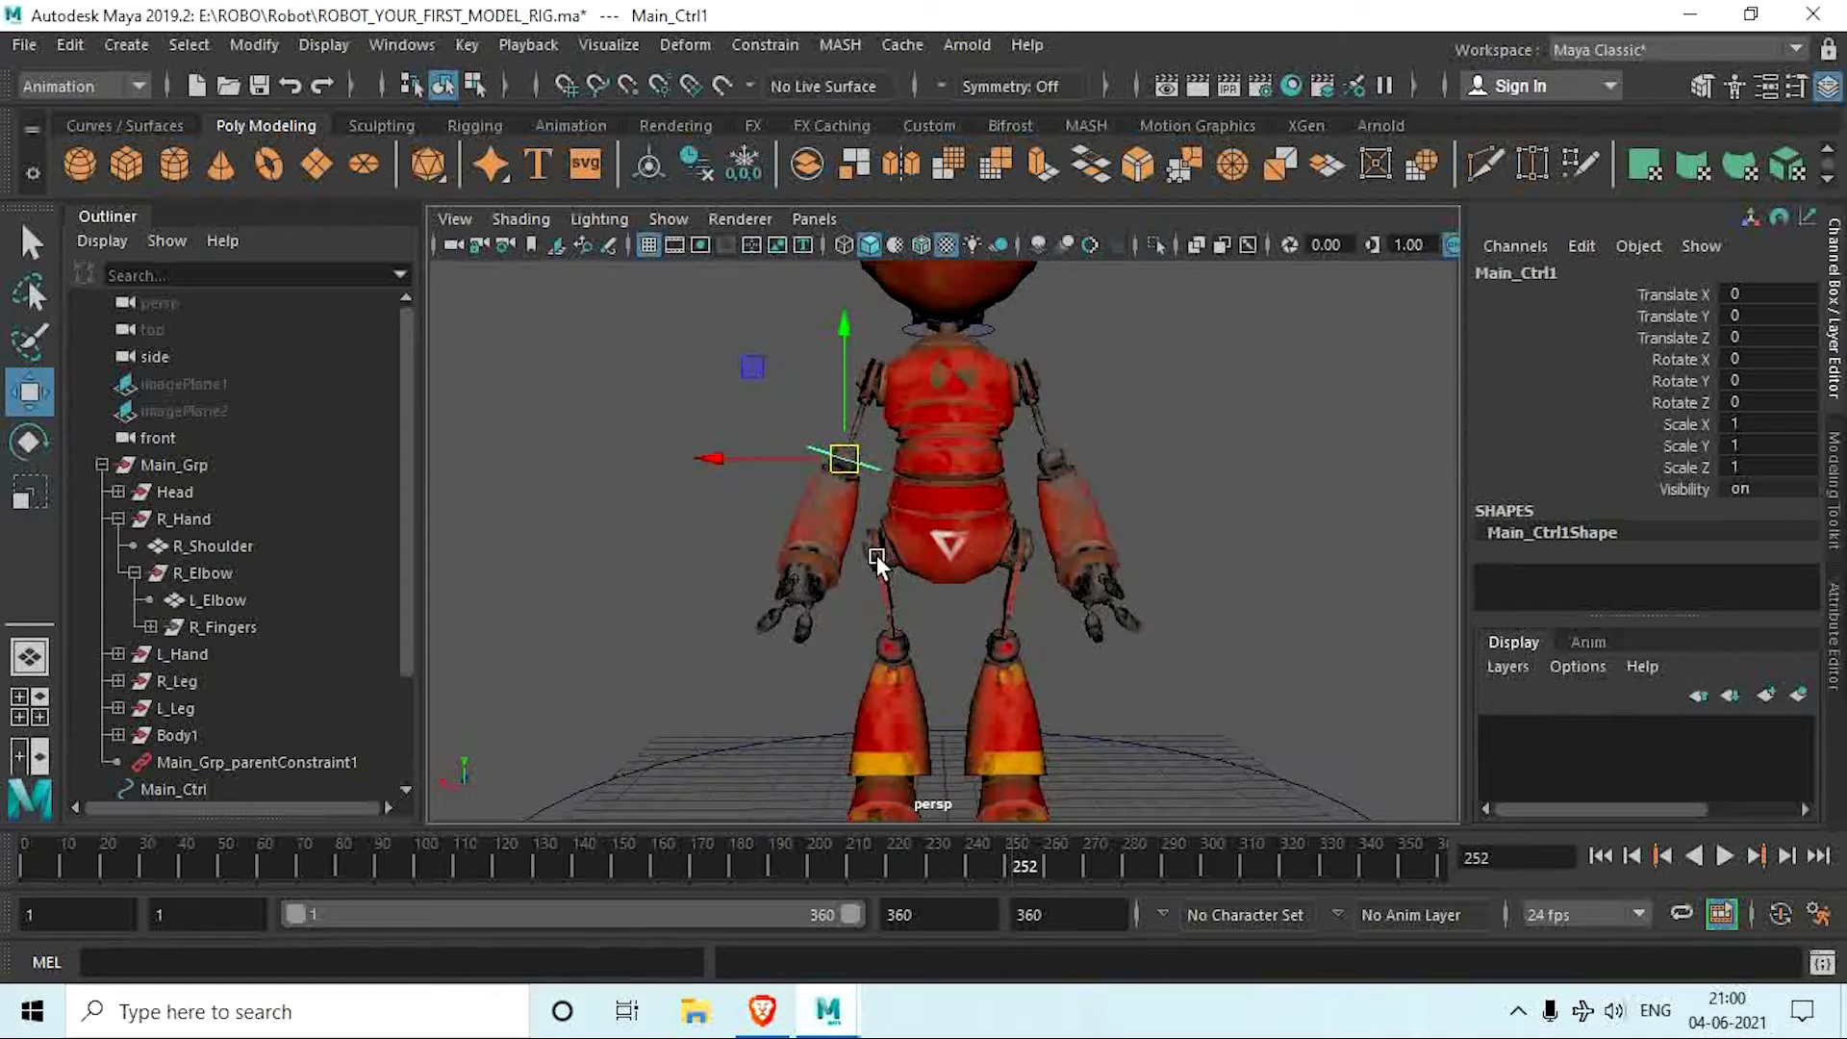
Step: Rename the right elbow circle as R_Elbow_Ctrl
{"action": "scroll", "coordinate": [876, 556], "scroll_direction": "up", "scroll_amount": 2}
{"action": "scroll", "coordinate": [208, 770], "scroll_direction": "down", "scroll_amount": 2}
{"action": "double_click", "coordinate": [173, 707]}
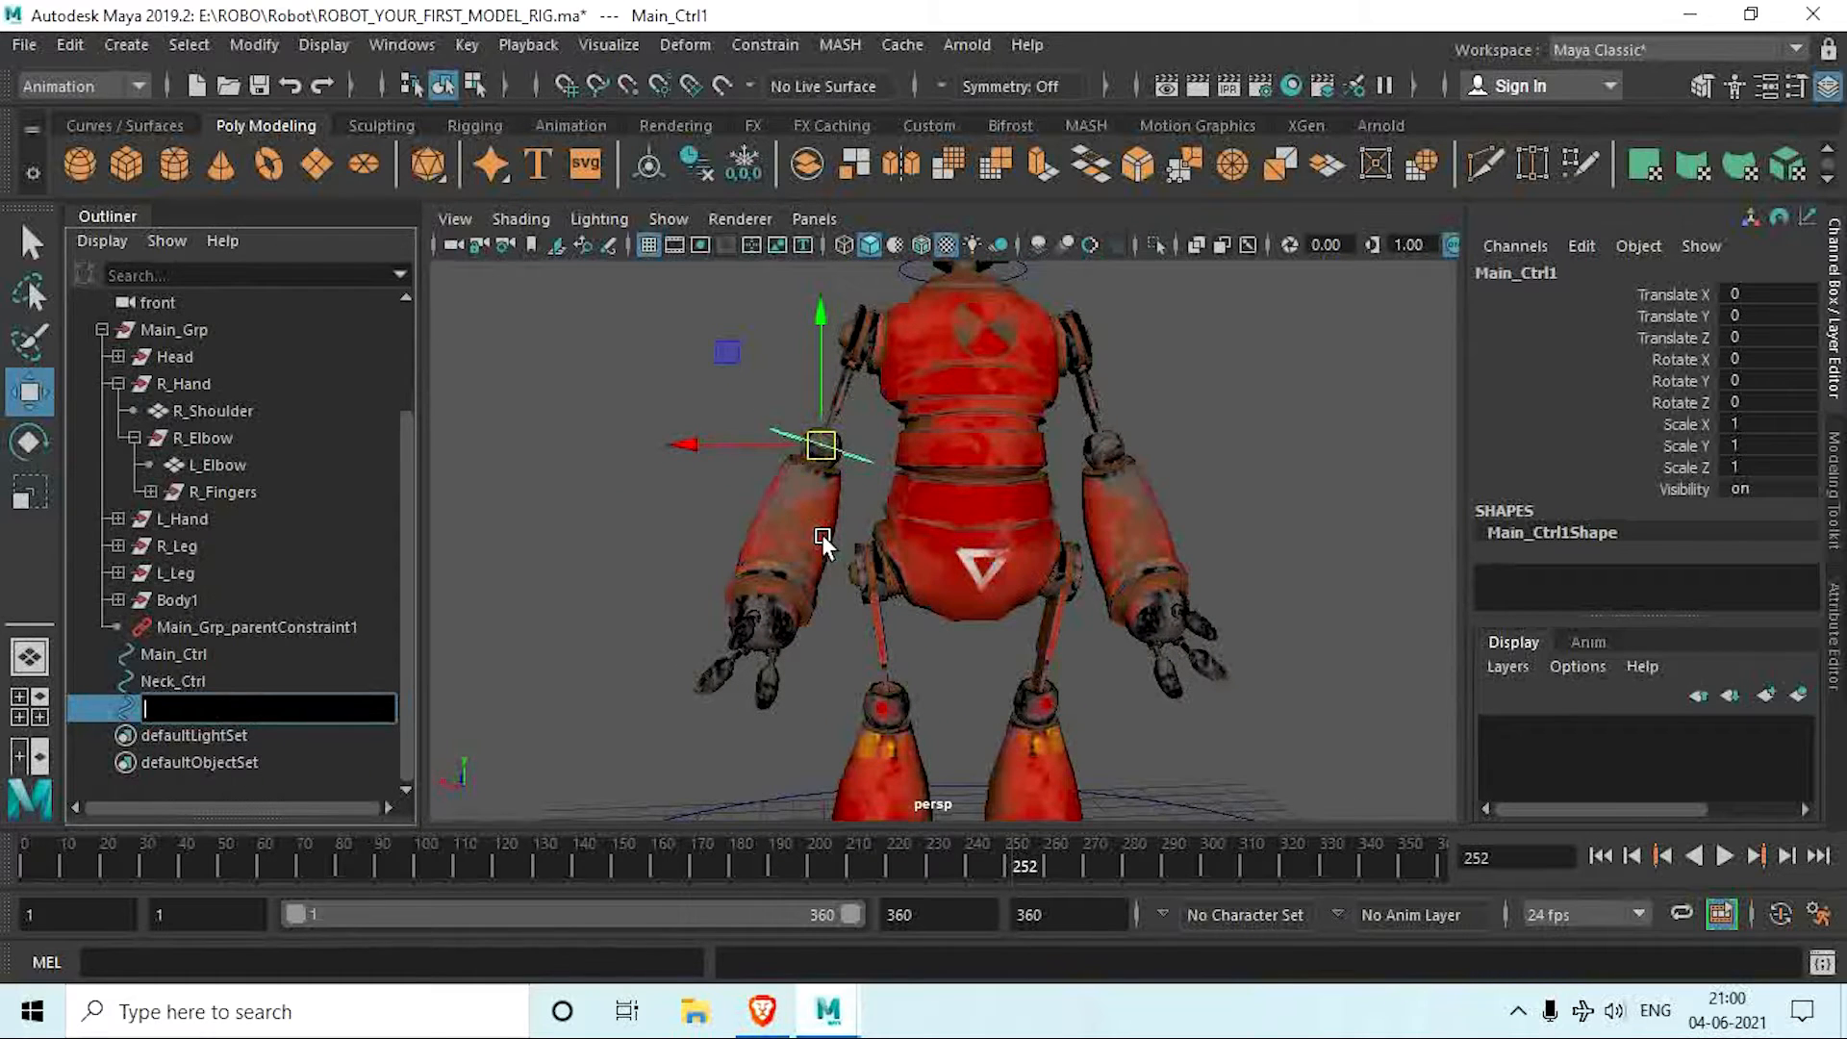
{"action": "type", "text": "R_Elbow_Ctrl"}
{"action": "key", "text": "Return"}
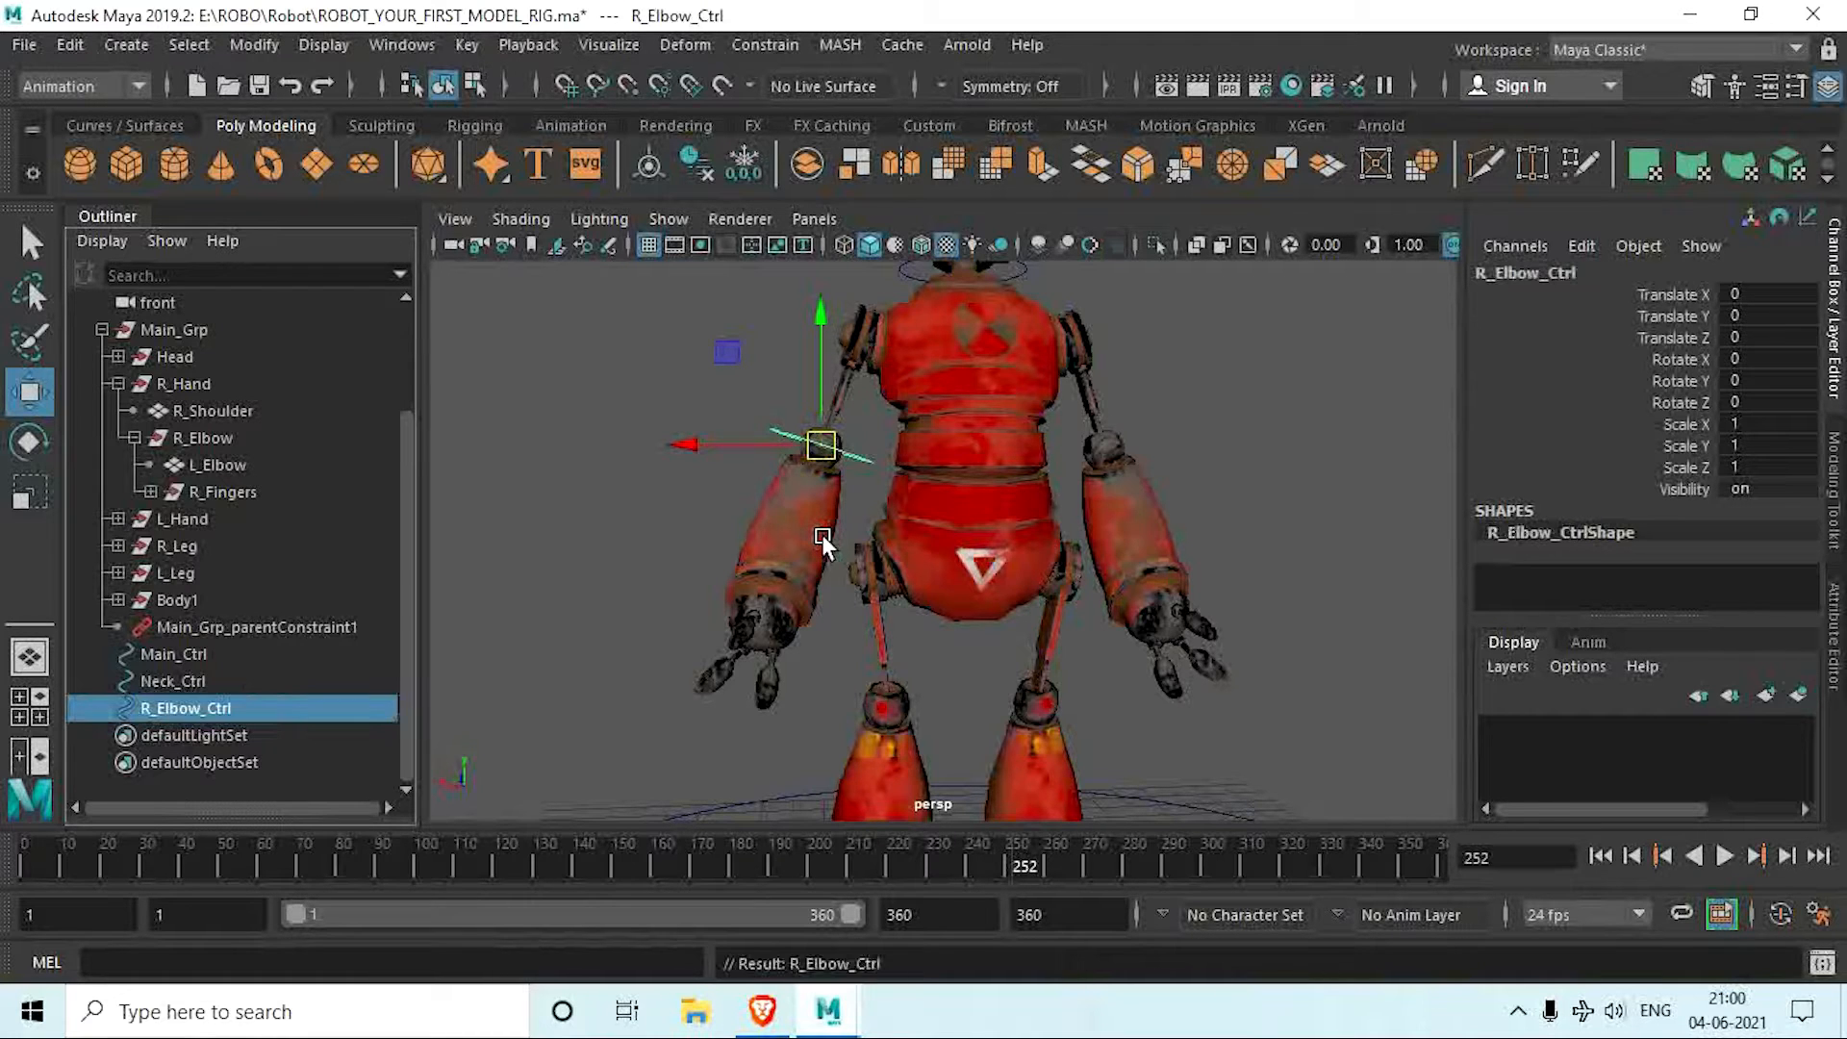
Step: Parent-constrain the R_Elbow group to R_Elbow_Ctrl
{"action": "middle_click_drag", "start_coordinate": [808, 588], "coordinate": [903, 669], "text": "alt"}
{"action": "scroll", "coordinate": [805, 627], "scroll_direction": "up", "scroll_amount": 5}
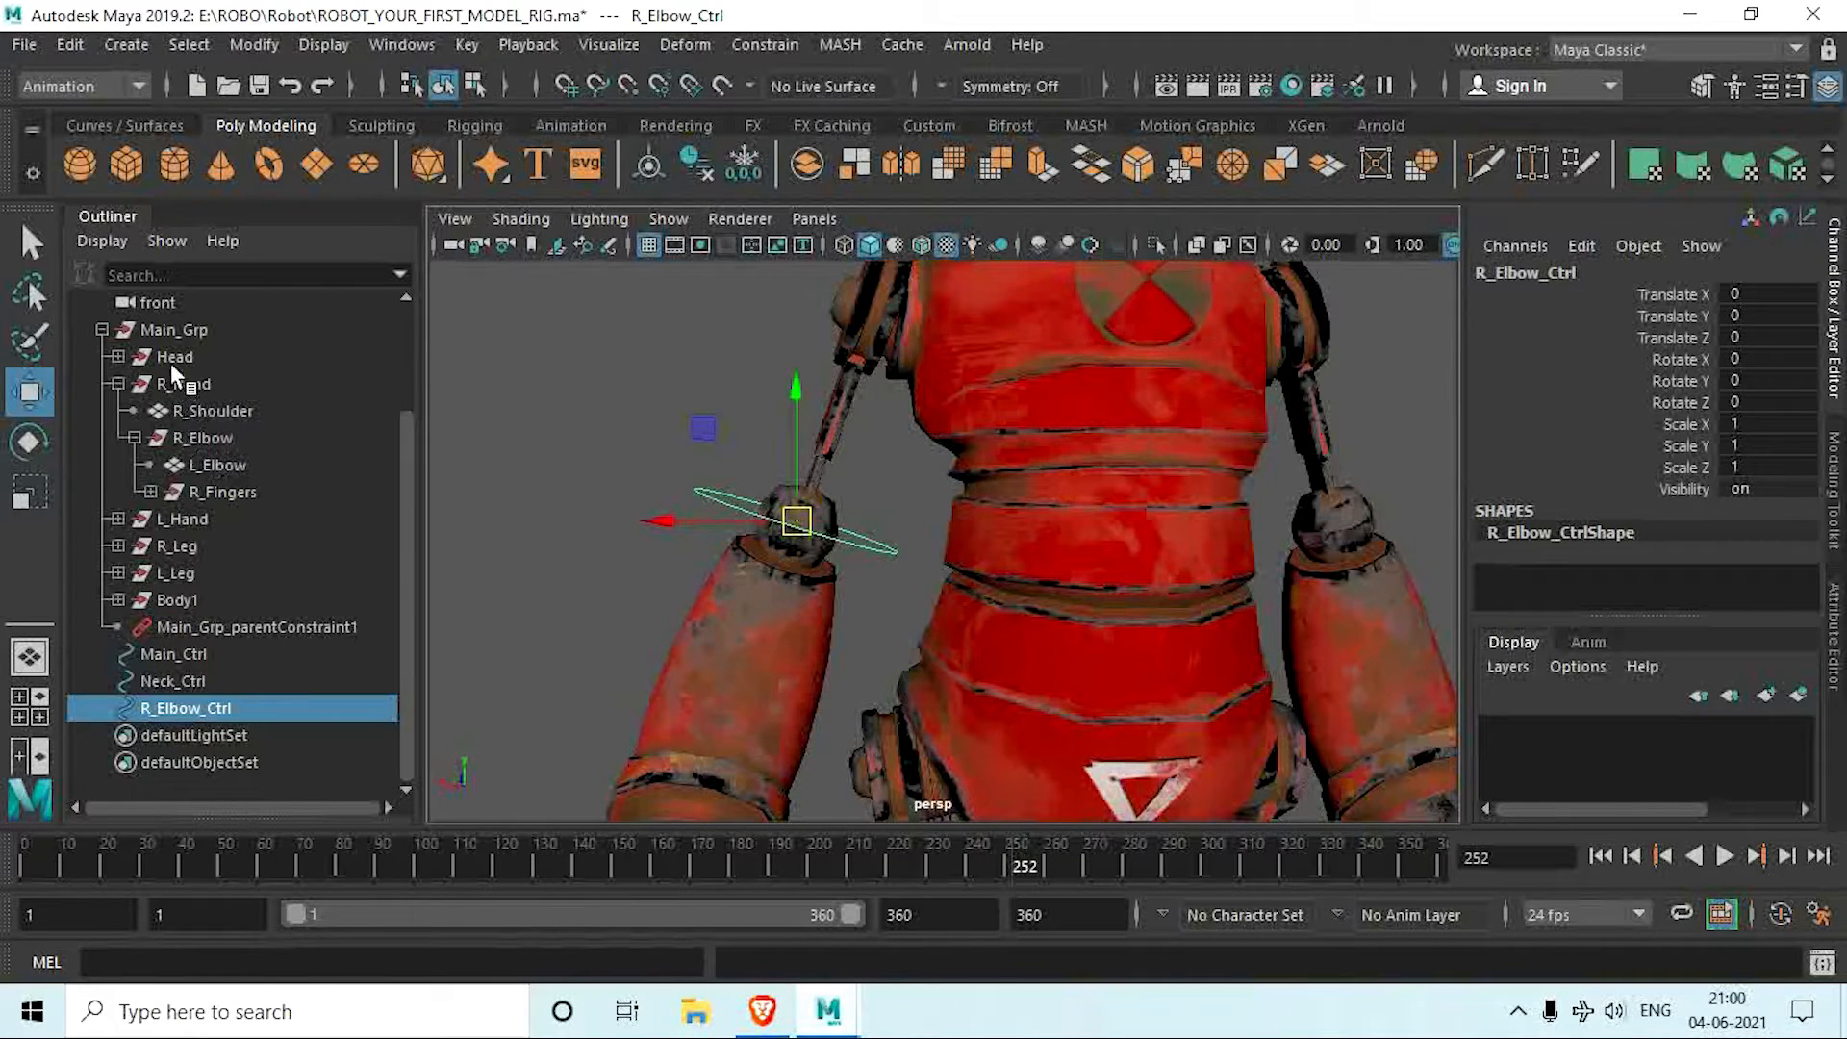
{"action": "left_click", "coordinate": [221, 437], "text": "ctrl"}
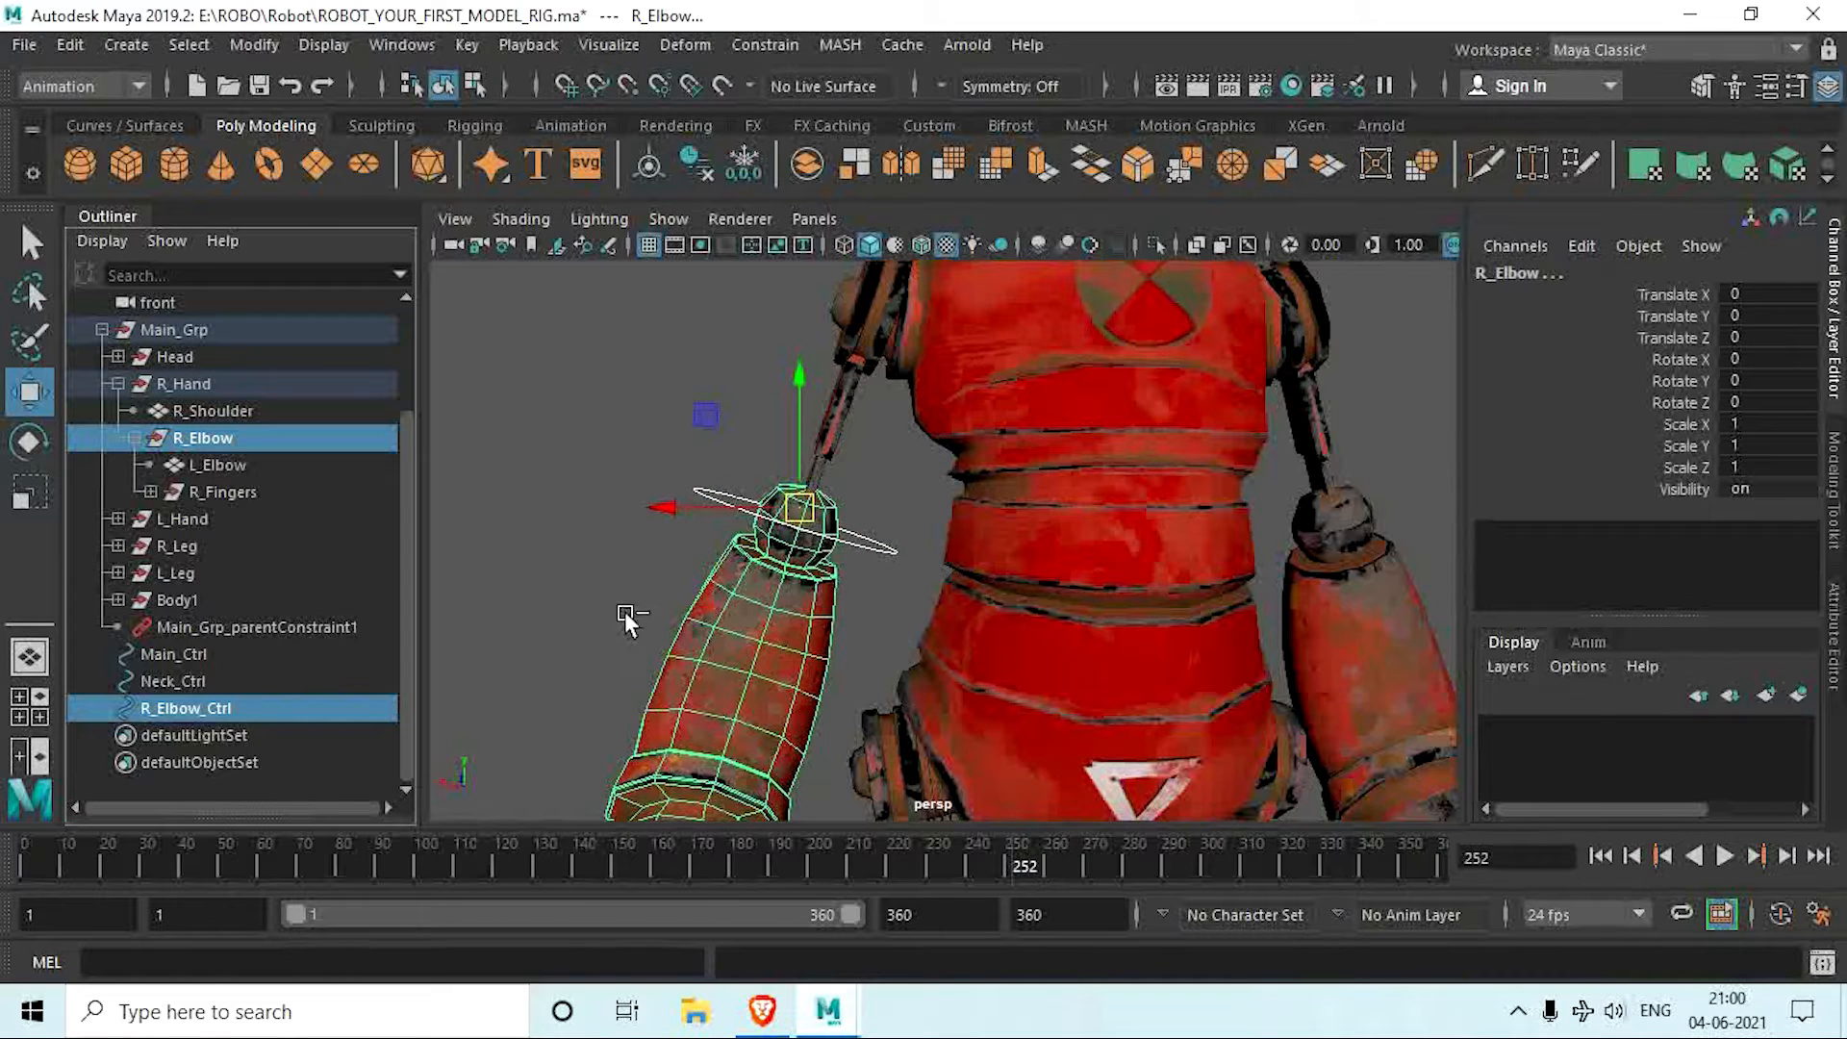
{"action": "left_click", "coordinate": [781, 49]}
{"action": "left_click", "coordinate": [839, 112]}
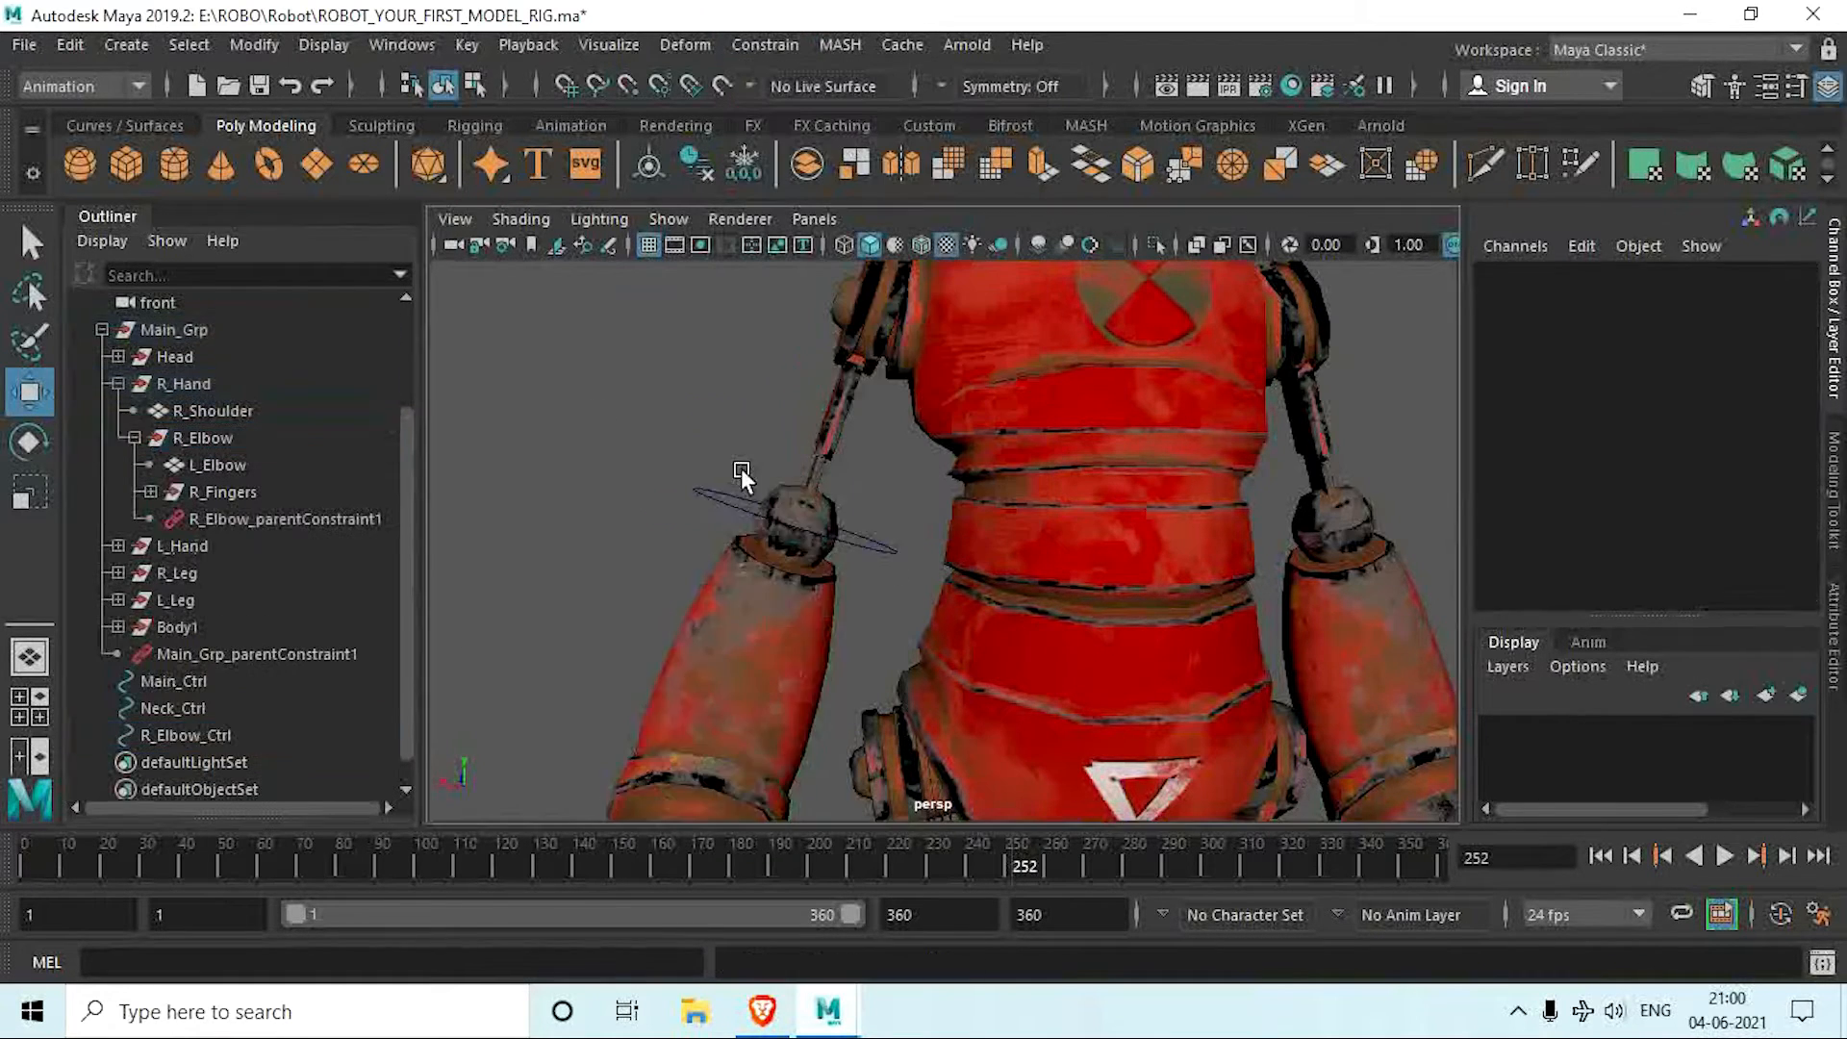
Step: Test-rotate R_Elbow_Ctrl about its X axis and undo the rotation
{"action": "left_click", "coordinate": [873, 531]}
{"action": "left_click_drag", "start_coordinate": [873, 531], "coordinate": [891, 565], "text": "alt"}
{"action": "key", "text": "e"}
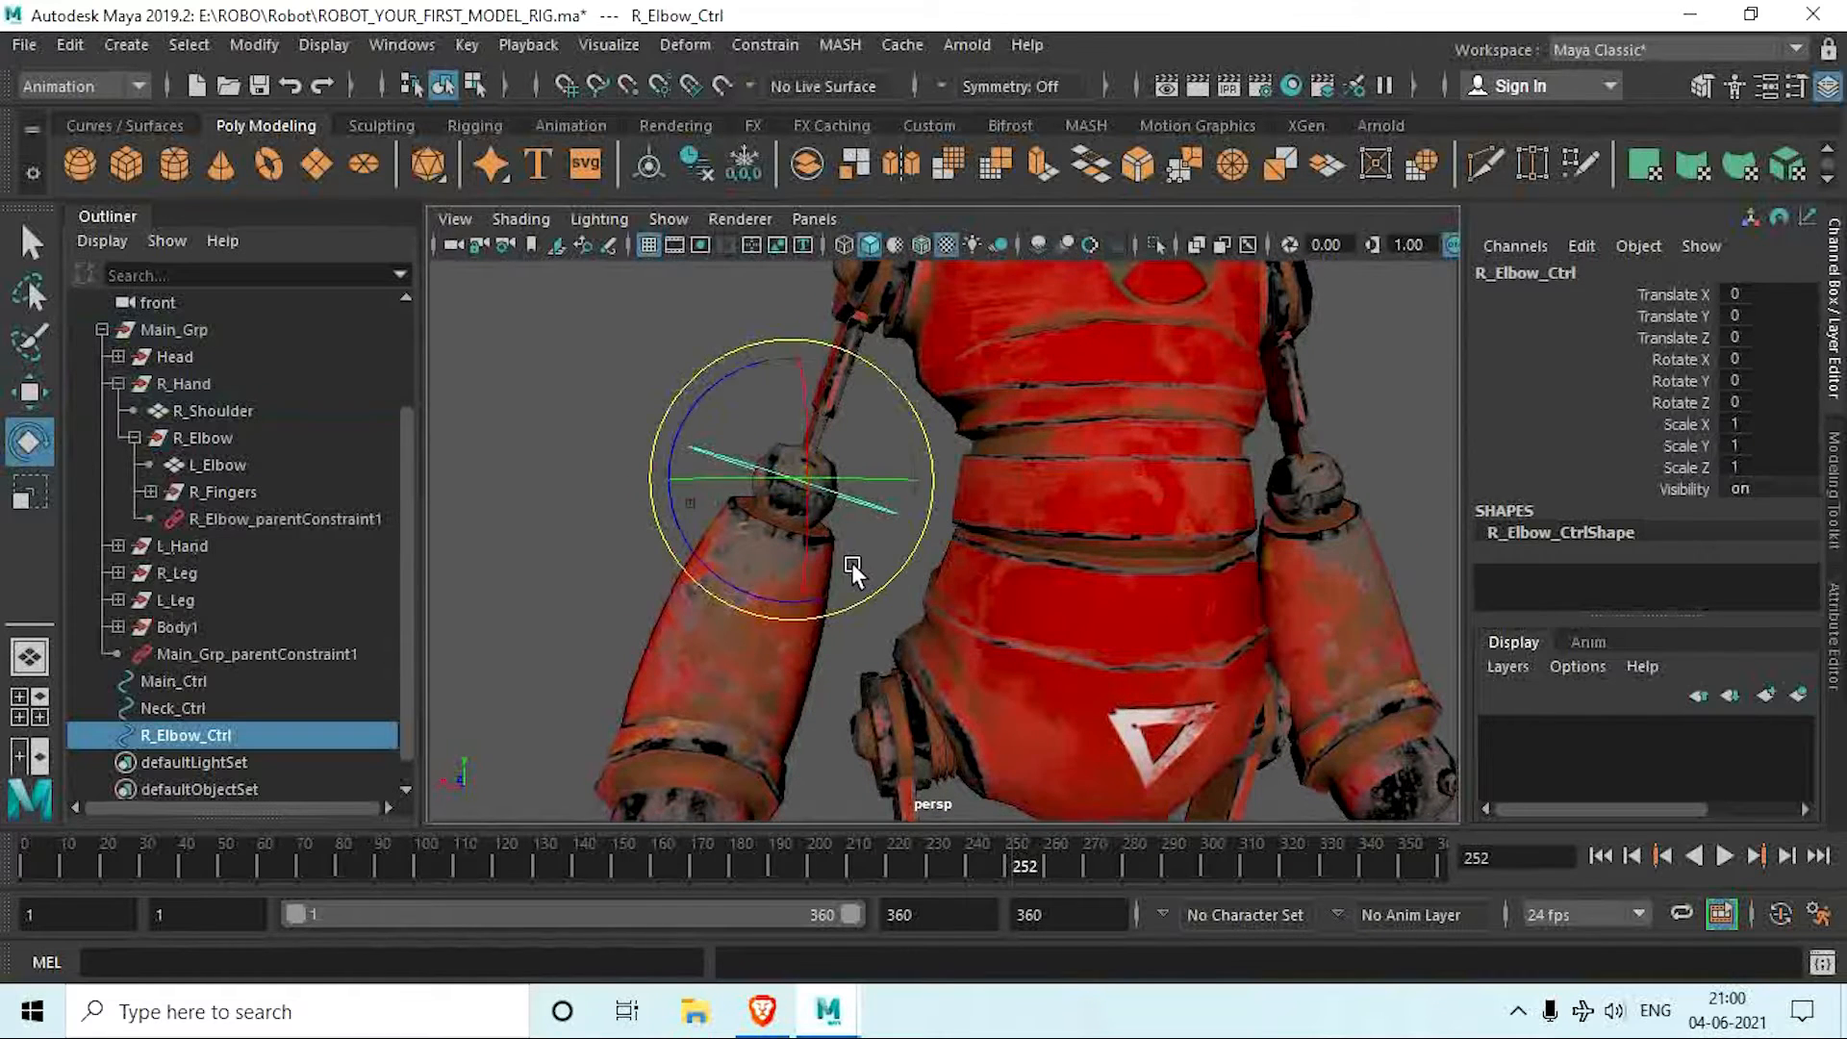
{"action": "mouse_move", "coordinate": [804, 479]}
{"action": "left_mouse_down"}
{"action": "mouse_move", "coordinate": [812, 421]}
{"action": "mouse_move", "coordinate": [812, 446]}
{"action": "left_mouse_up"}
{"action": "key", "text": "ctrl+z"}
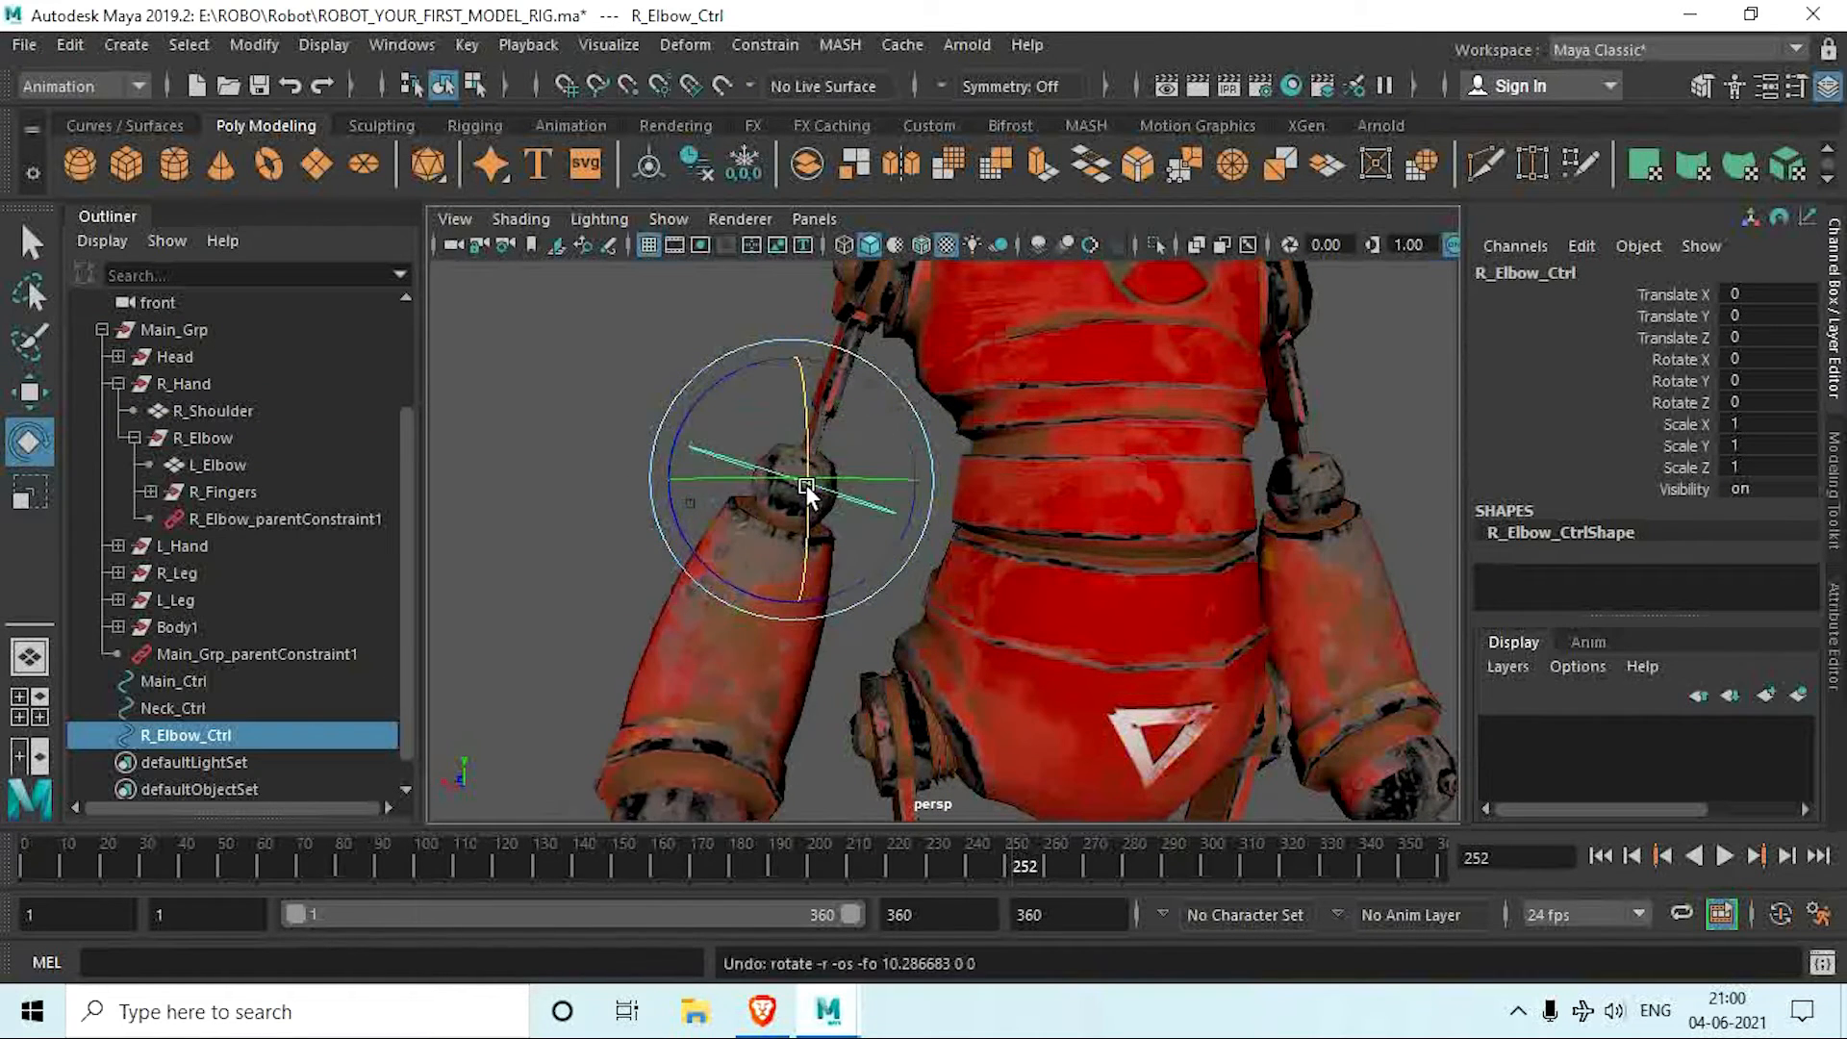
Step: Duplicate Main_Ctrl, raise the copy to about 11.019 in Translate Y, and set its Rotate Z to 90
{"action": "scroll", "coordinate": [806, 497], "scroll_direction": "down", "scroll_amount": 5}
{"action": "middle_click_drag", "start_coordinate": [806, 500], "coordinate": [768, 547], "text": "alt"}
{"action": "mouse_move", "coordinate": [769, 546]}
{"action": "left_mouse_down", "text": "alt"}
{"action": "mouse_move", "coordinate": [749, 555]}
{"action": "mouse_move", "coordinate": [762, 535]}
{"action": "left_mouse_up", "text": "alt"}
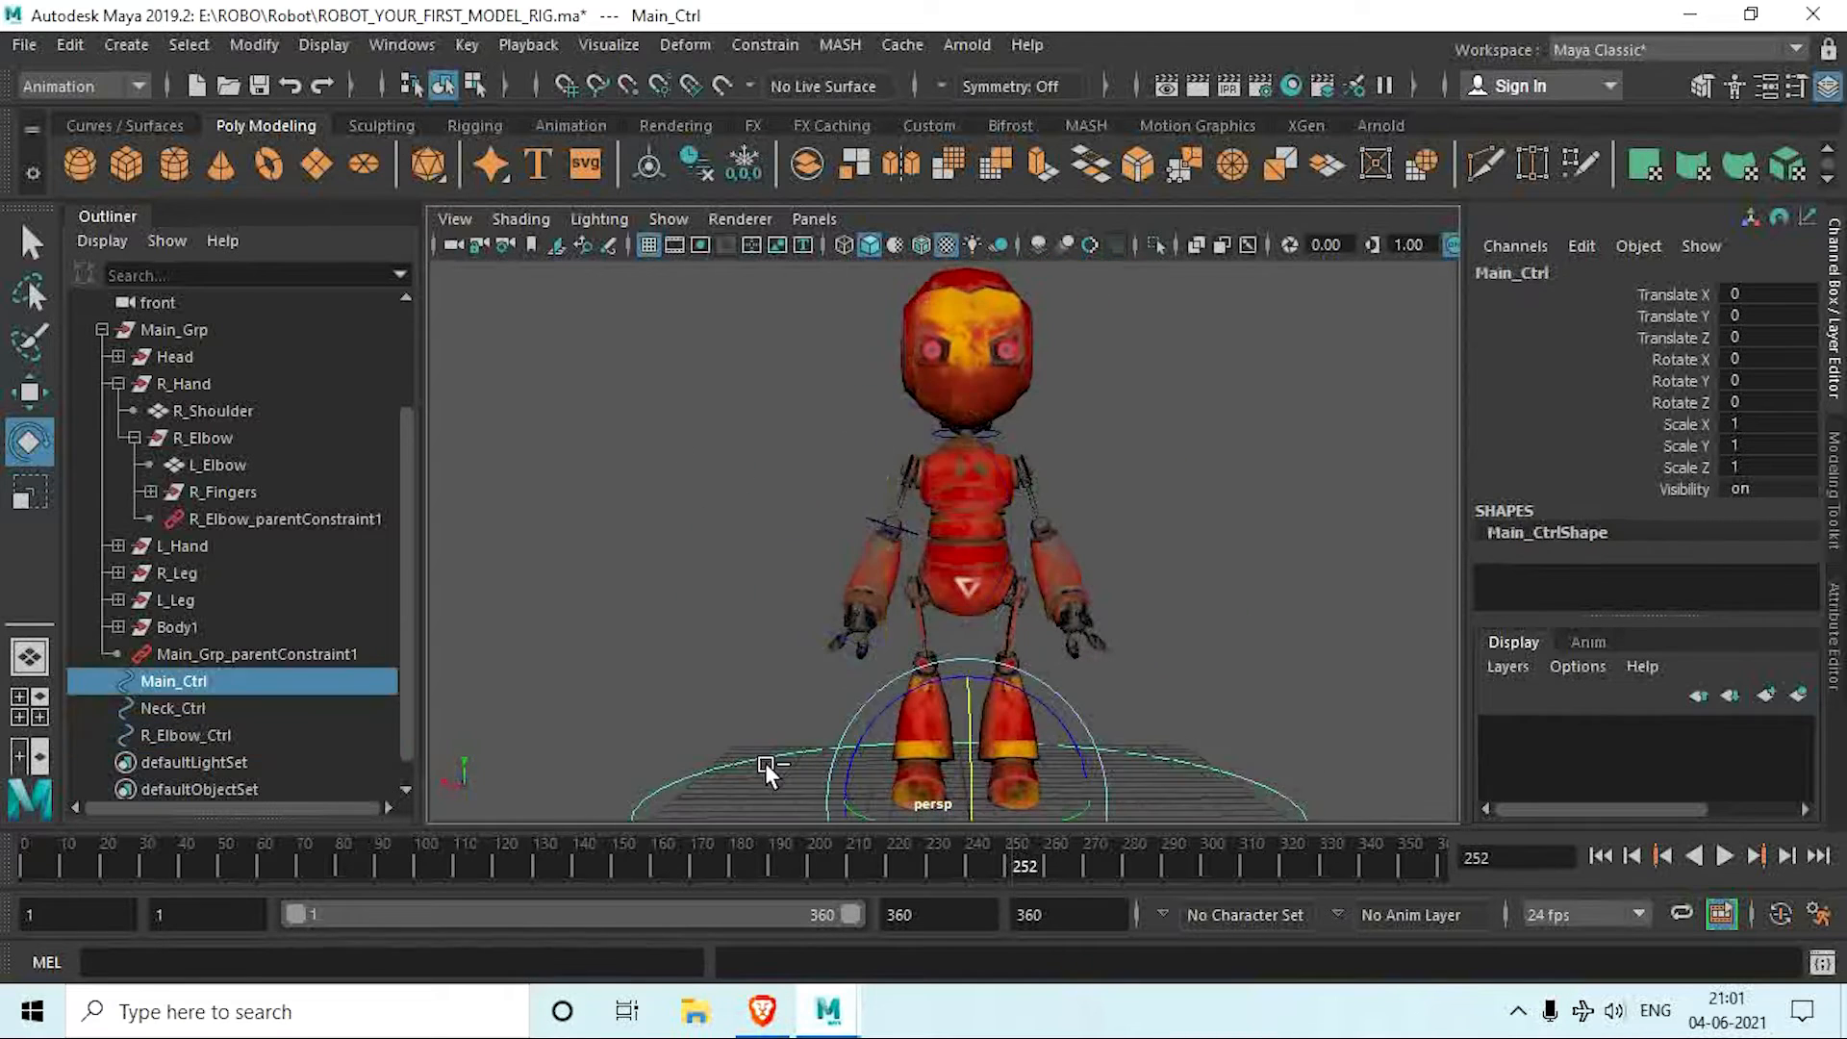
{"action": "key", "text": "ctrl+d"}
{"action": "left_click_drag", "start_coordinate": [967, 760], "coordinate": [1106, 452]}
{"action": "key", "text": "e"}
{"action": "key", "text": "ctrl+z"}
{"action": "left_click", "coordinate": [1756, 400]}
{"action": "type", "text": "90"}
{"action": "key", "text": "Return"}
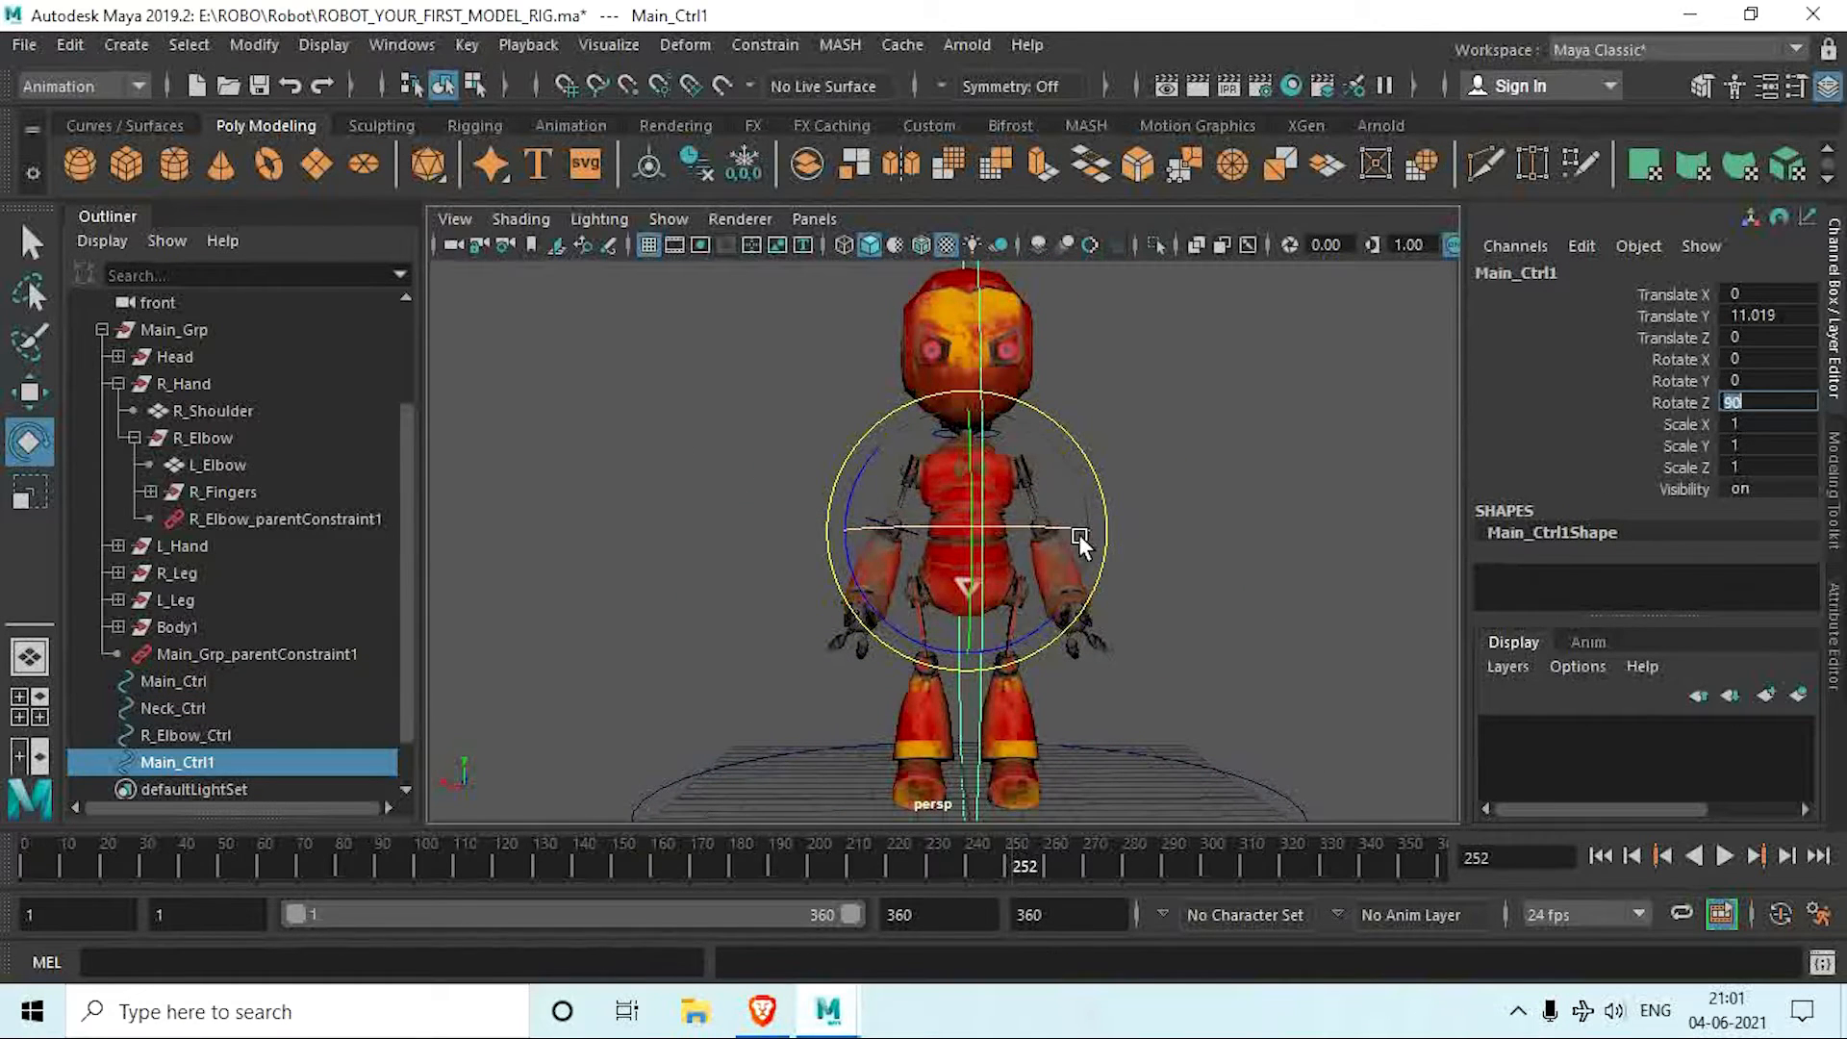
Step: Scale the upright circle to about 0.081 and place it beside the right shoulder at about 5.108, 13.307, -0.127
{"action": "left_click", "coordinate": [972, 465]}
{"action": "left_click", "coordinate": [980, 472]}
{"action": "key", "text": "w"}
{"action": "left_click_drag", "start_coordinate": [840, 530], "coordinate": [563, 529]}
{"action": "key", "text": "r"}
{"action": "left_click_drag", "start_coordinate": [682, 530], "coordinate": [223, 346]}
{"action": "key", "text": "w"}
{"action": "left_click_drag", "start_coordinate": [673, 535], "coordinate": [760, 586]}
{"action": "scroll", "coordinate": [864, 516], "scroll_direction": "up", "scroll_amount": 4}
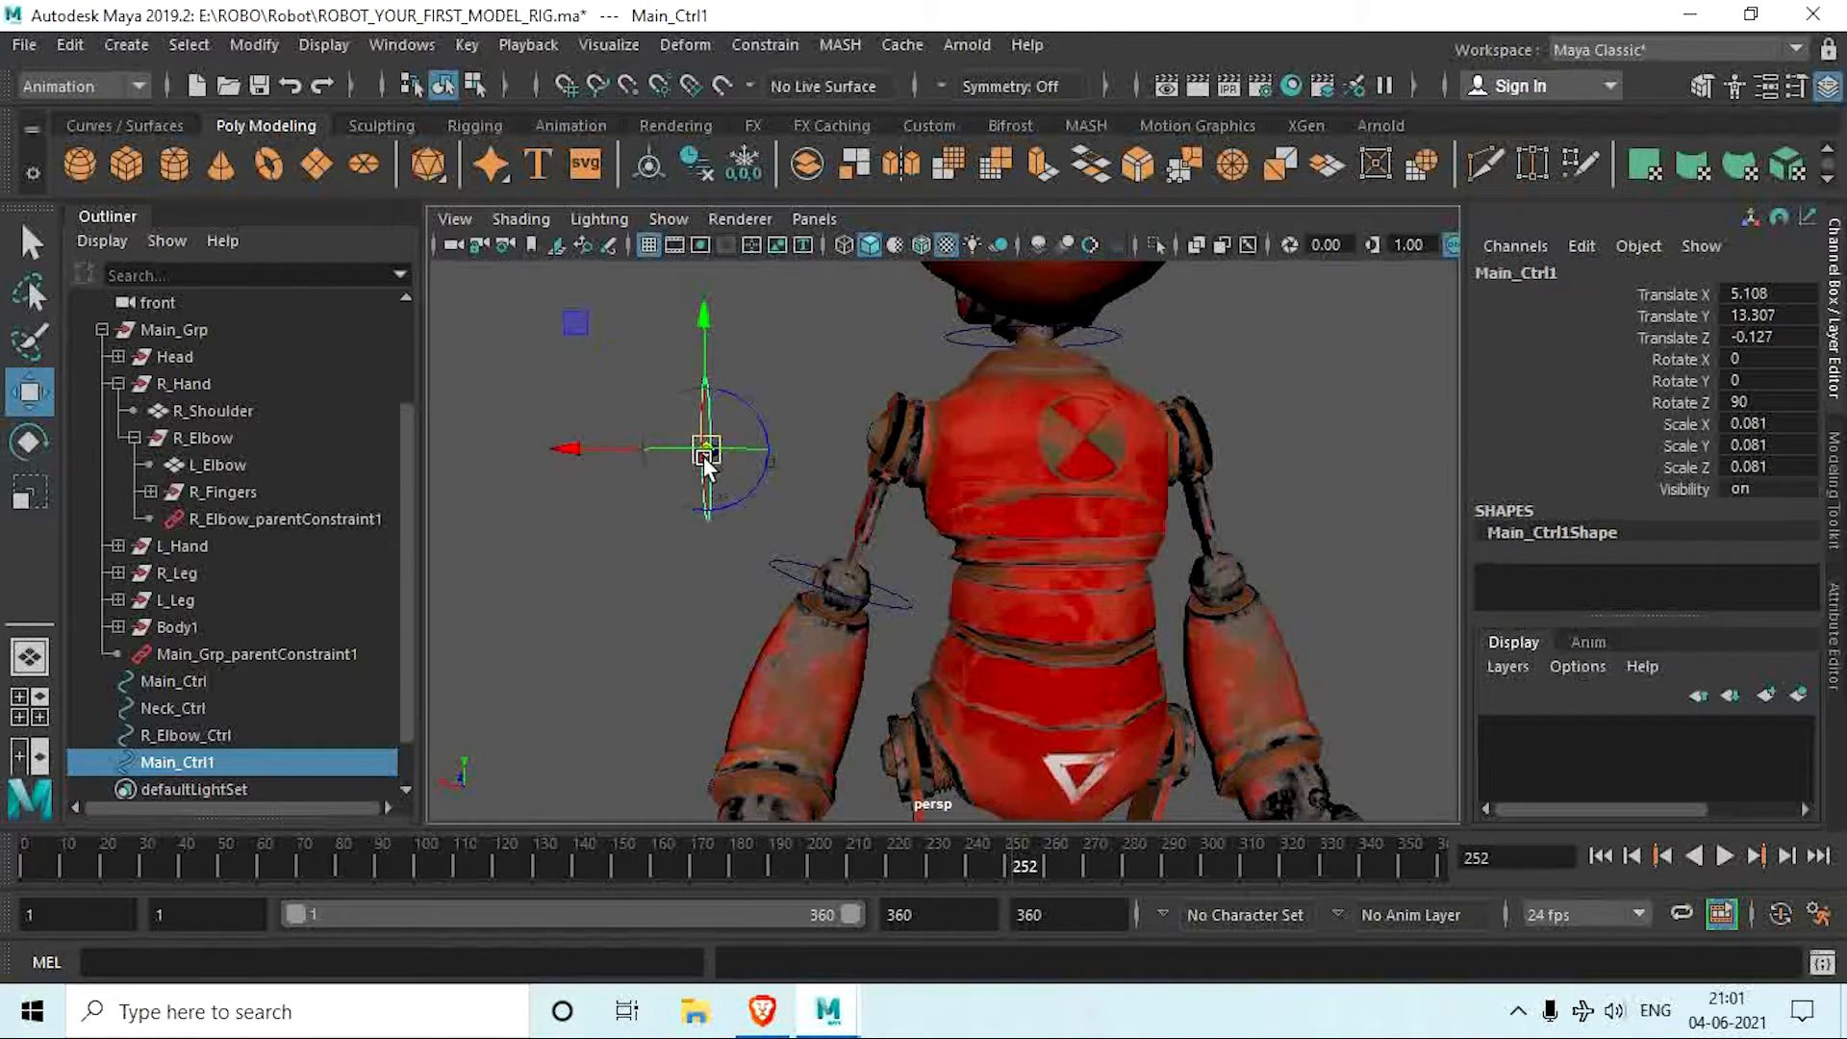
Step: Center the upright circle's pivot and freeze its transformations
{"action": "left_click_drag", "start_coordinate": [705, 460], "coordinate": [735, 485], "text": "alt"}
{"action": "left_click_drag", "start_coordinate": [561, 481], "coordinate": [635, 577]}
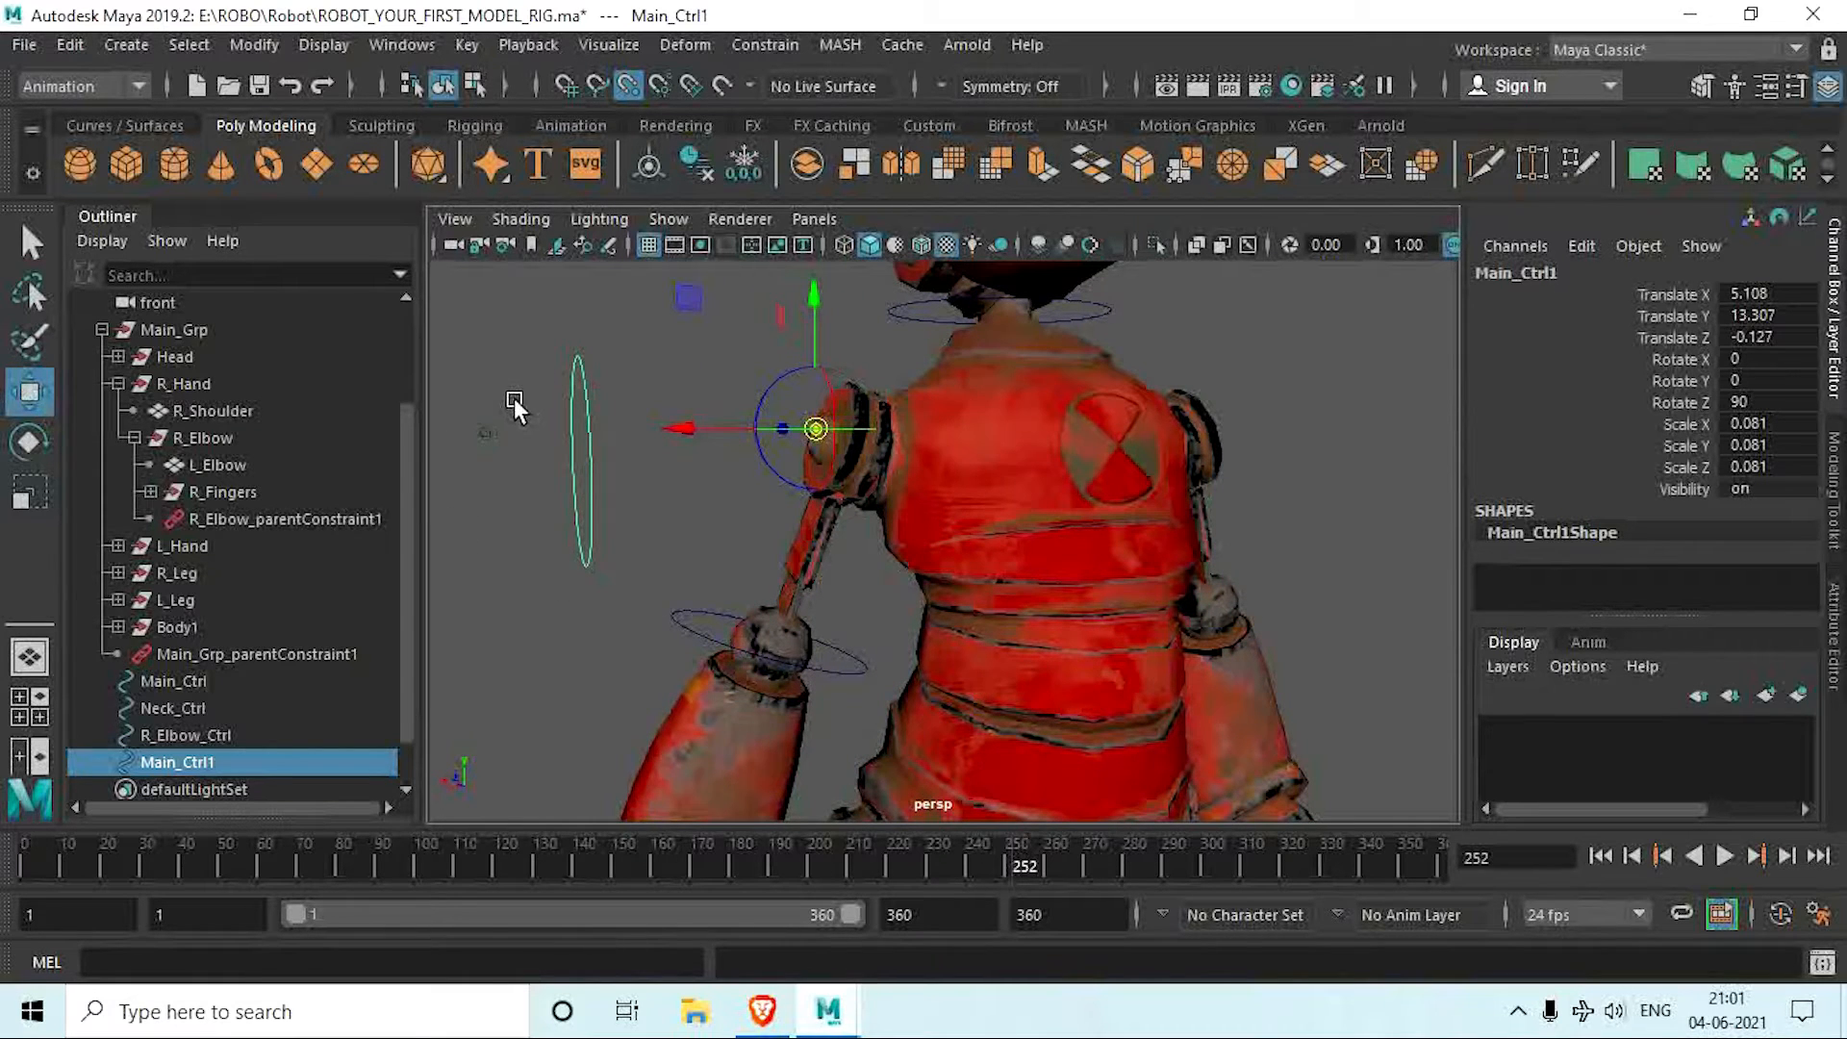
{"action": "left_click", "coordinate": [651, 168]}
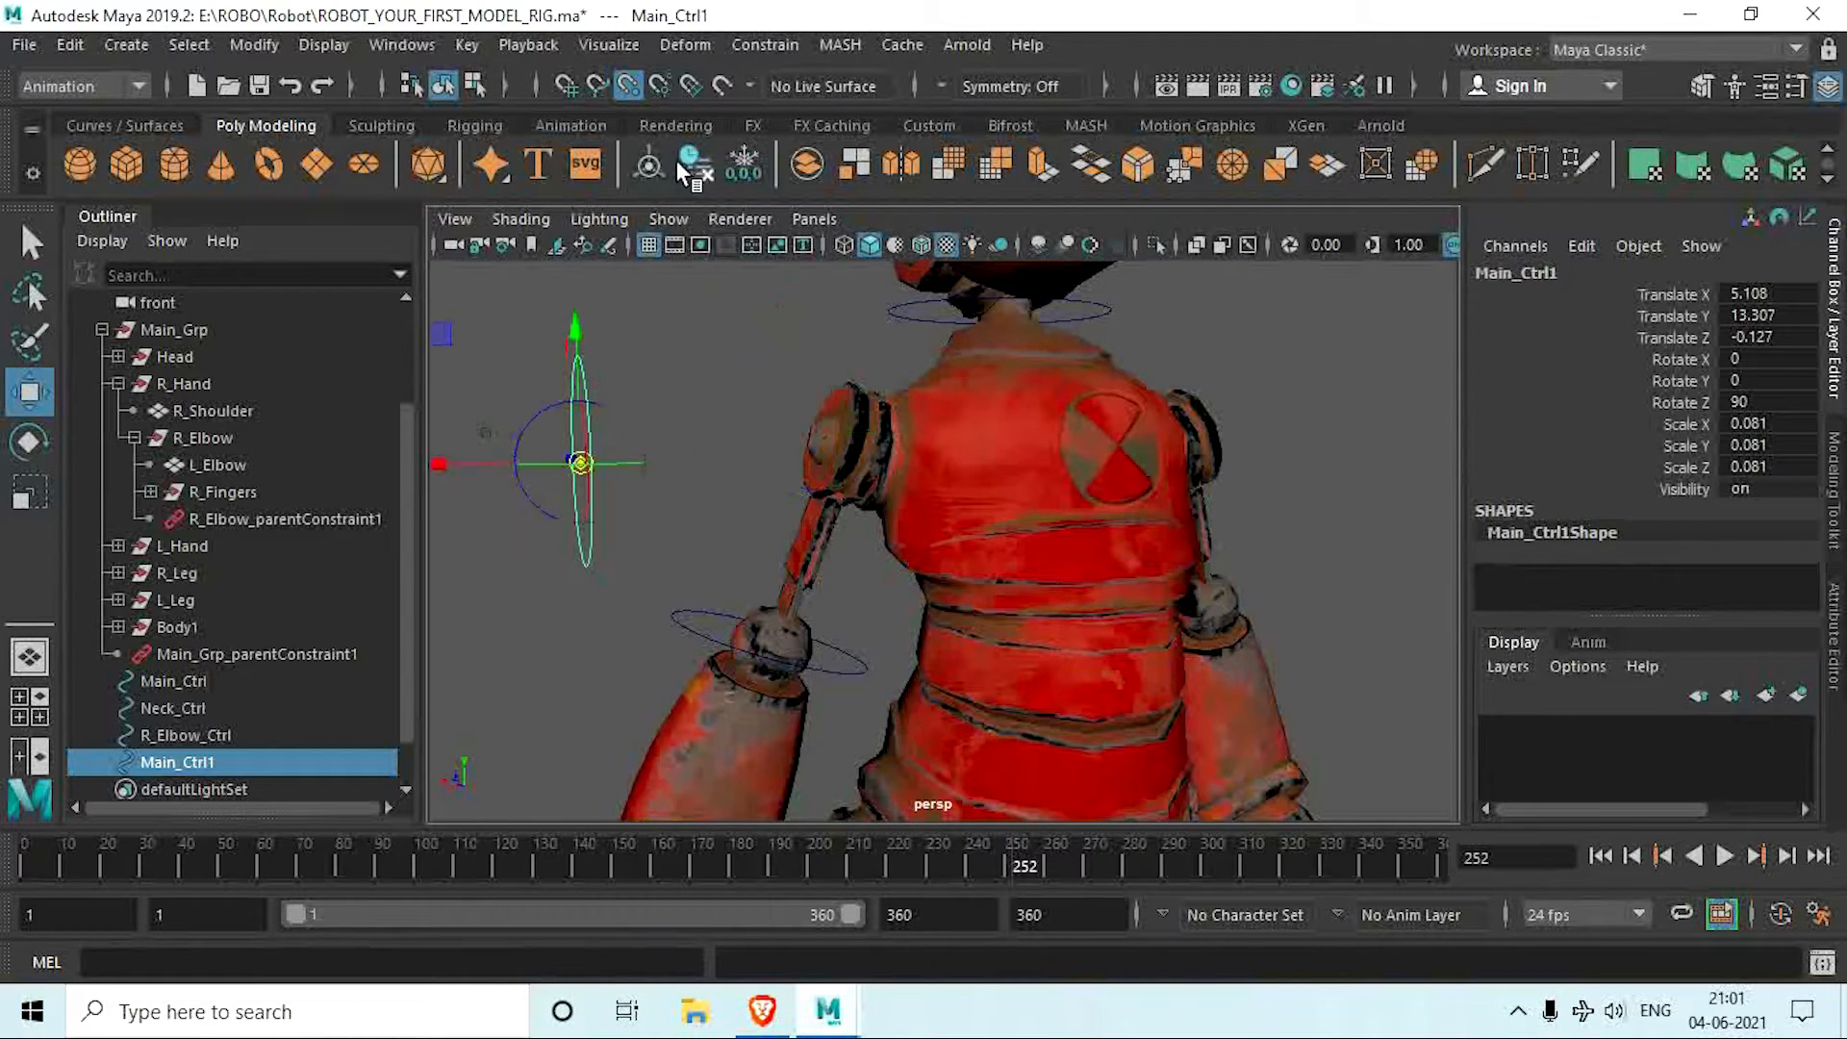
{"action": "left_click", "coordinate": [746, 159]}
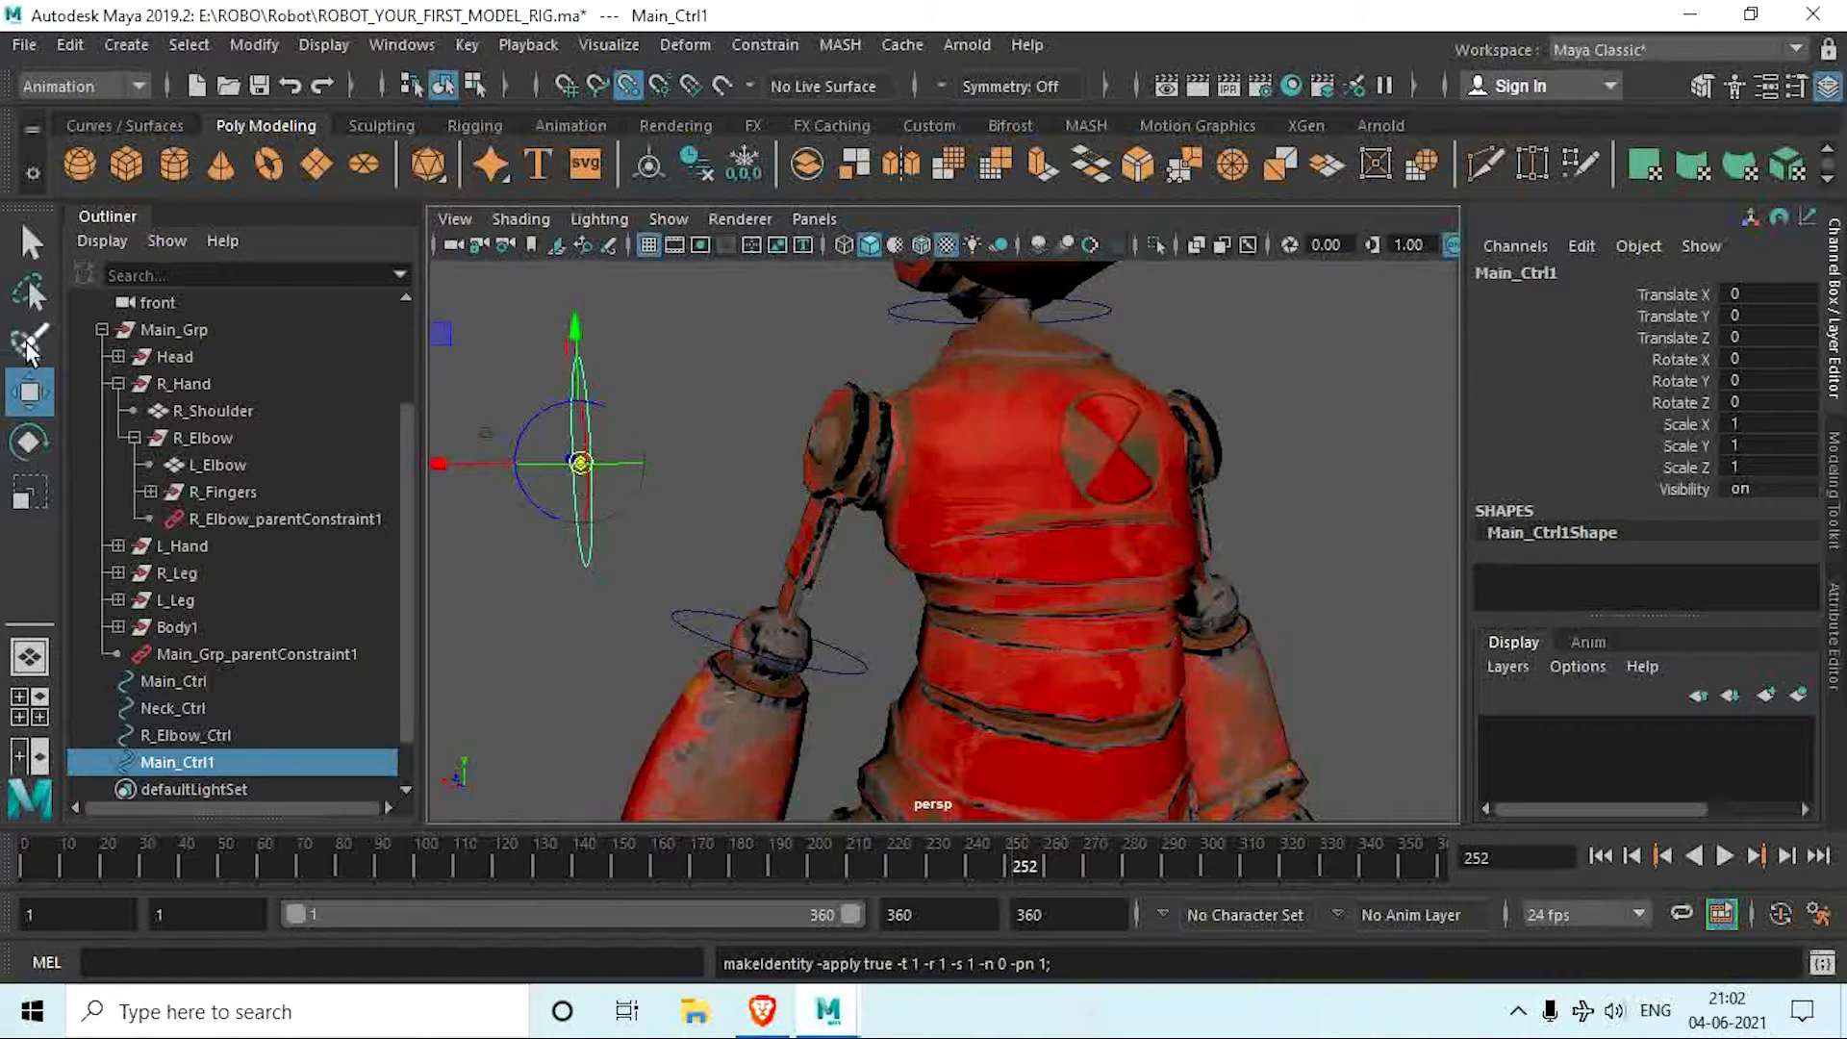
{"action": "left_click", "coordinate": [654, 443]}
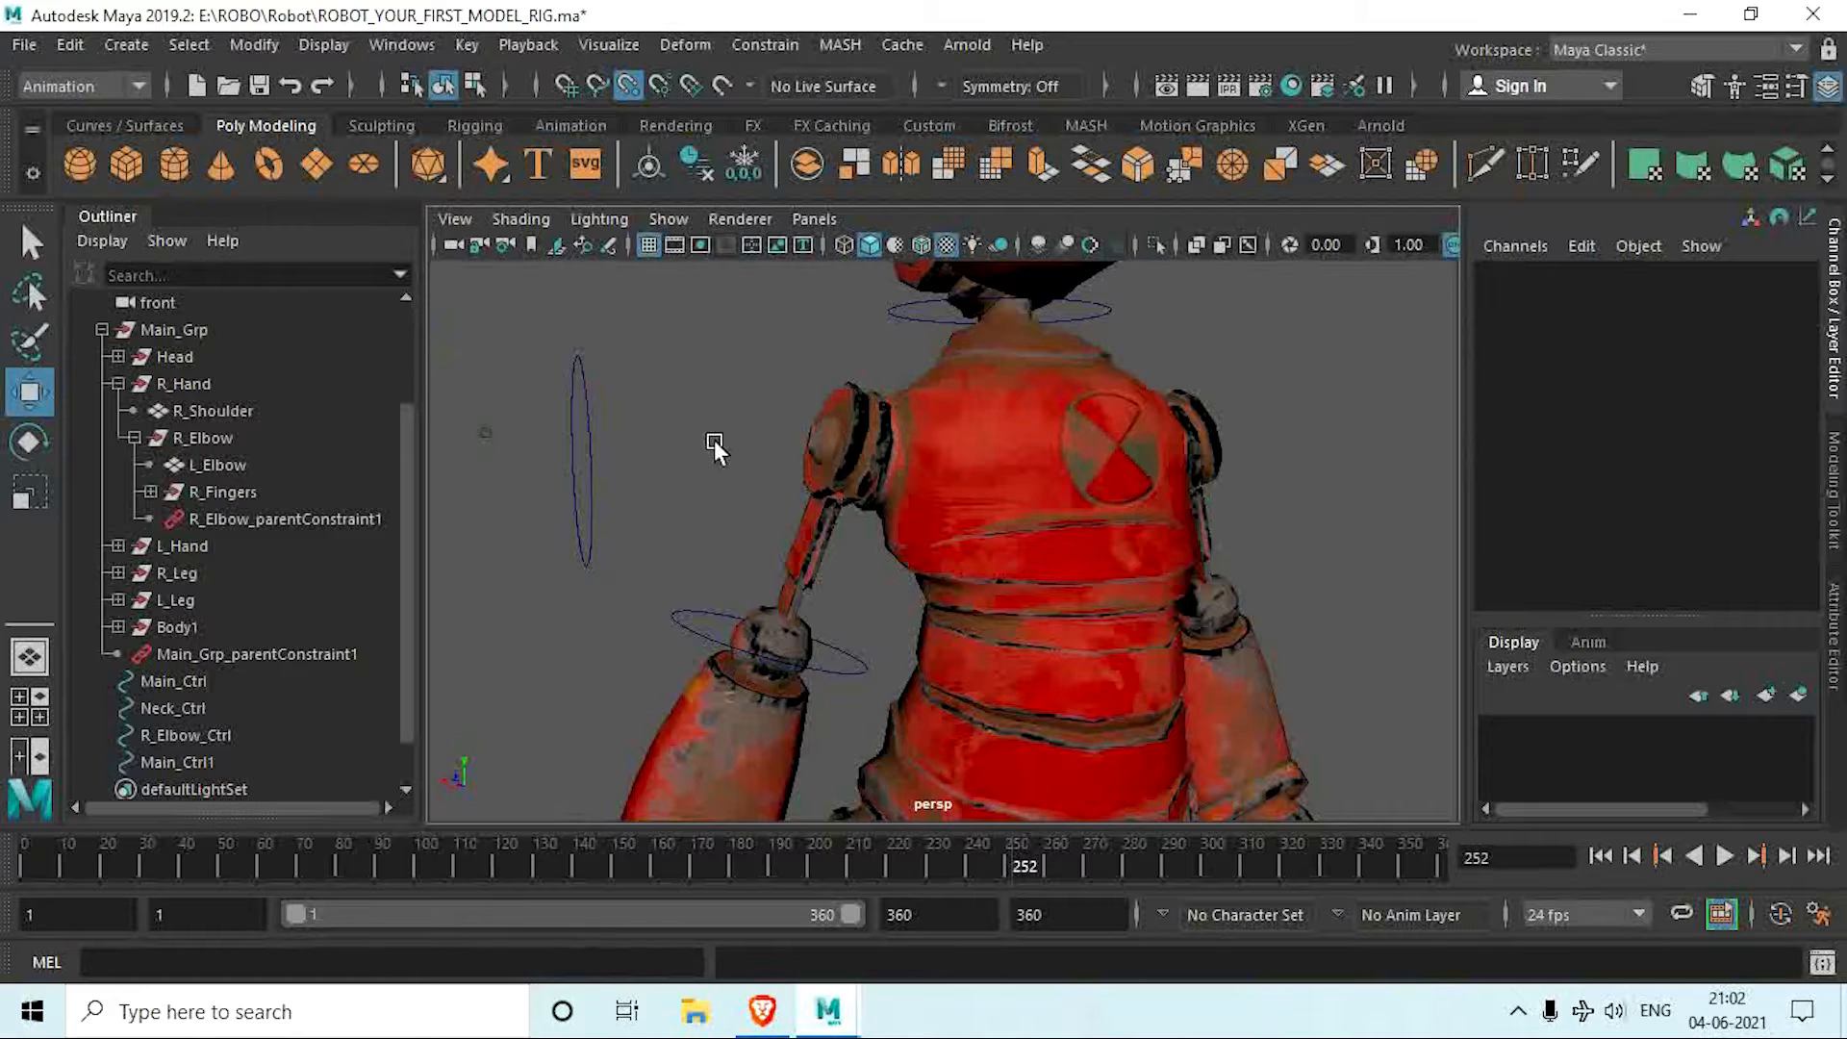
{"action": "left_click", "coordinate": [579, 475]}
{"action": "middle_click_drag", "start_coordinate": [623, 512], "coordinate": [673, 529], "text": "alt"}
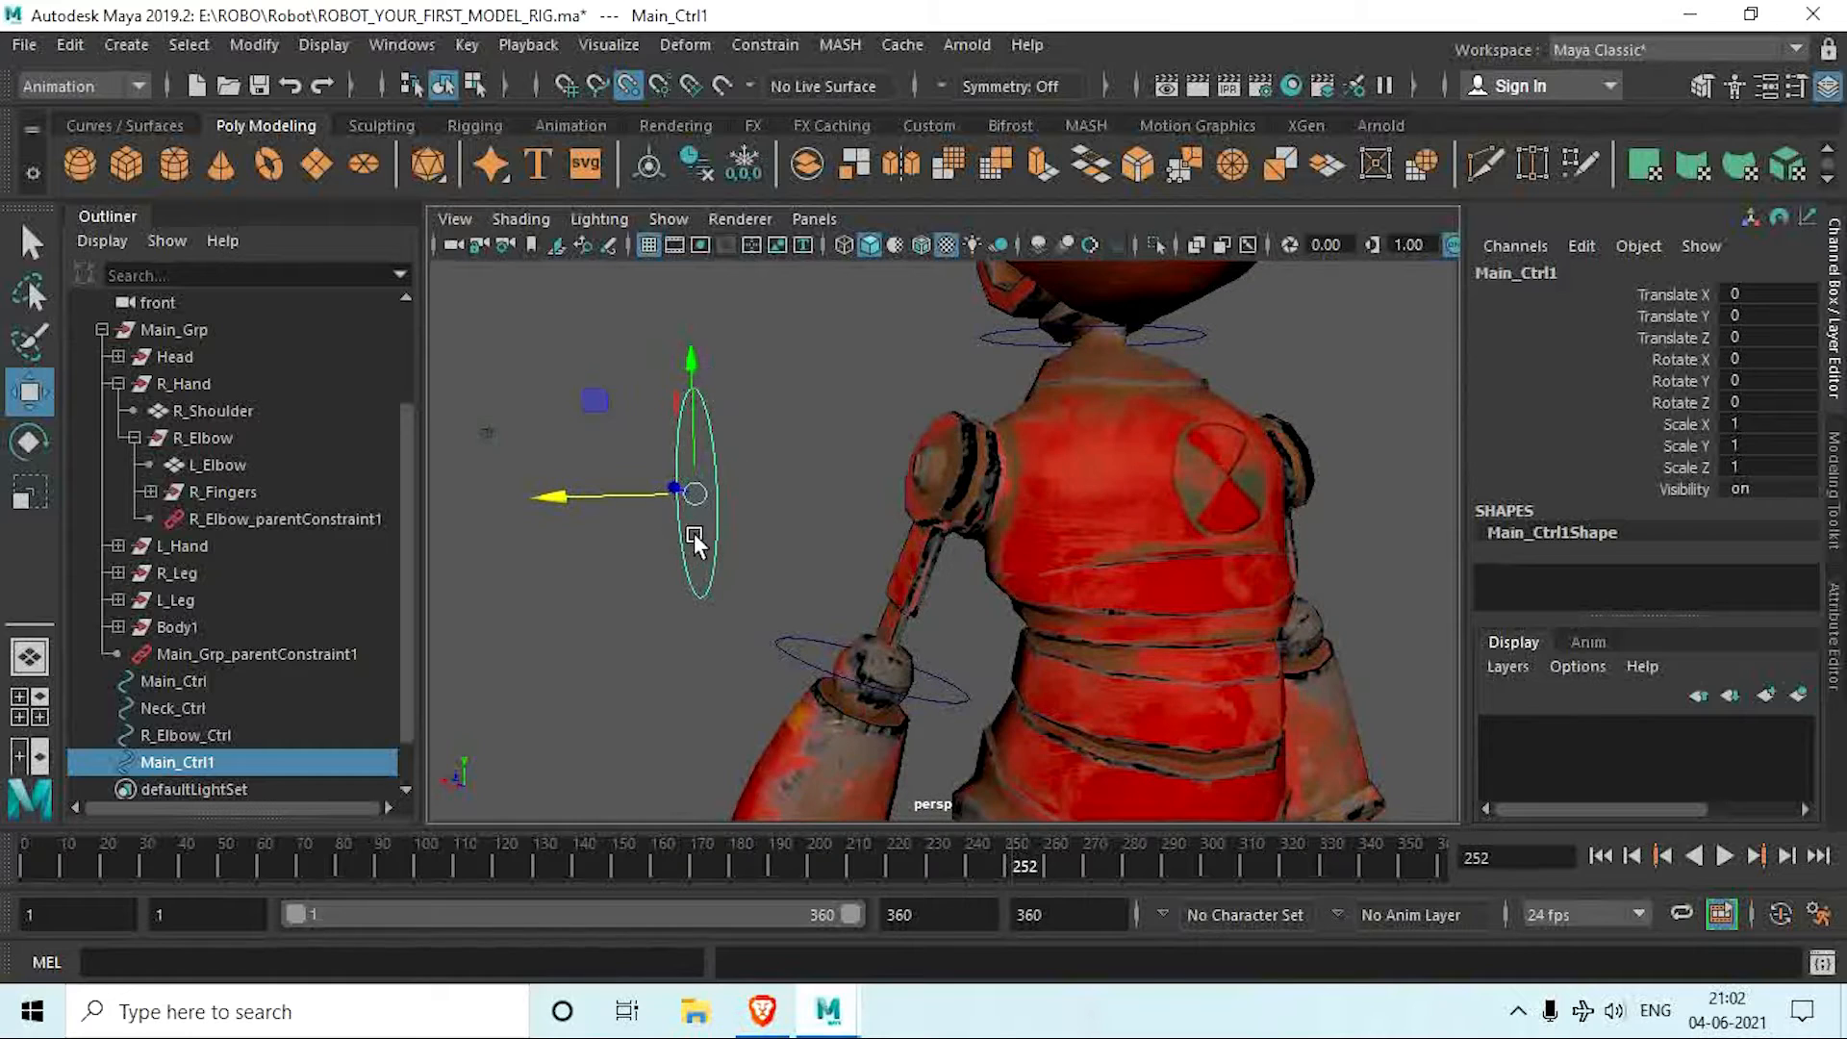
{"action": "left_click_drag", "start_coordinate": [698, 492], "coordinate": [729, 522]}
{"action": "key", "text": "ctrl+z"}
{"action": "key", "text": "ctrl+z"}
{"action": "key", "text": "ctrl+z"}
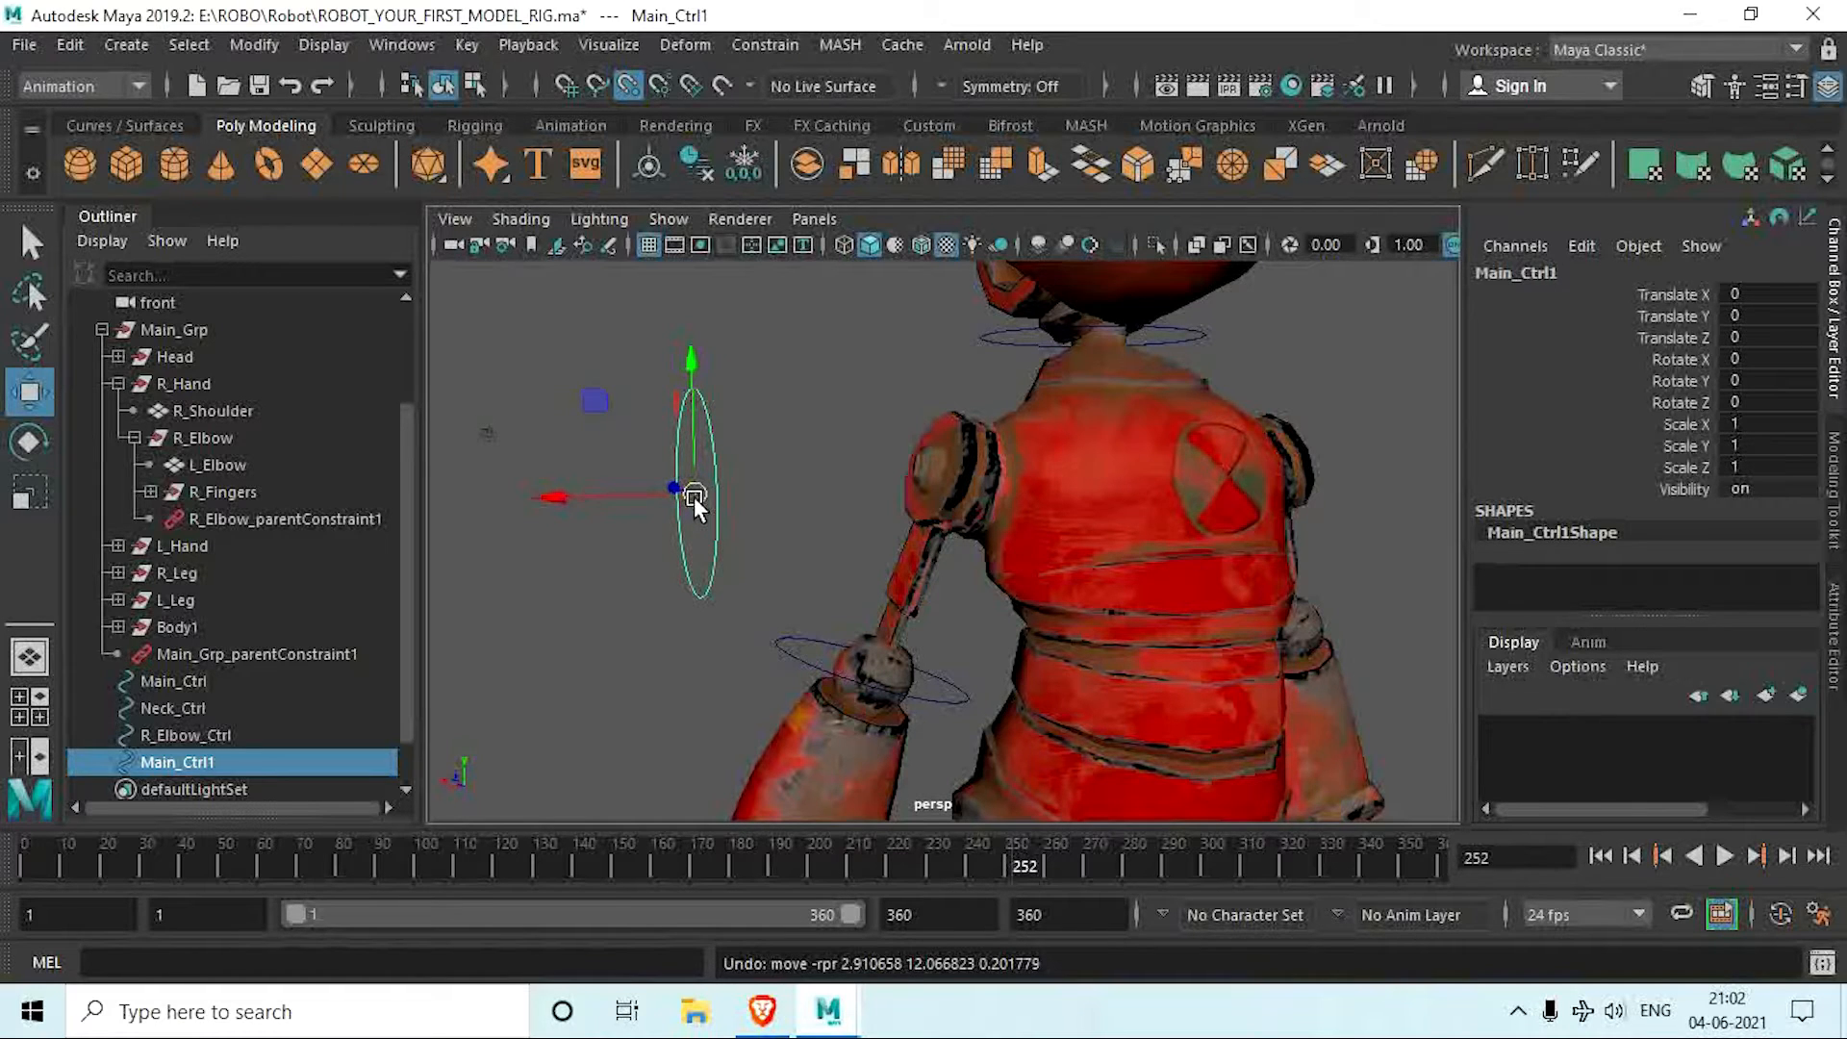
Step: Move only the upright circle's pivot to the center of the right shoulder joint
{"action": "key", "text": "d"}
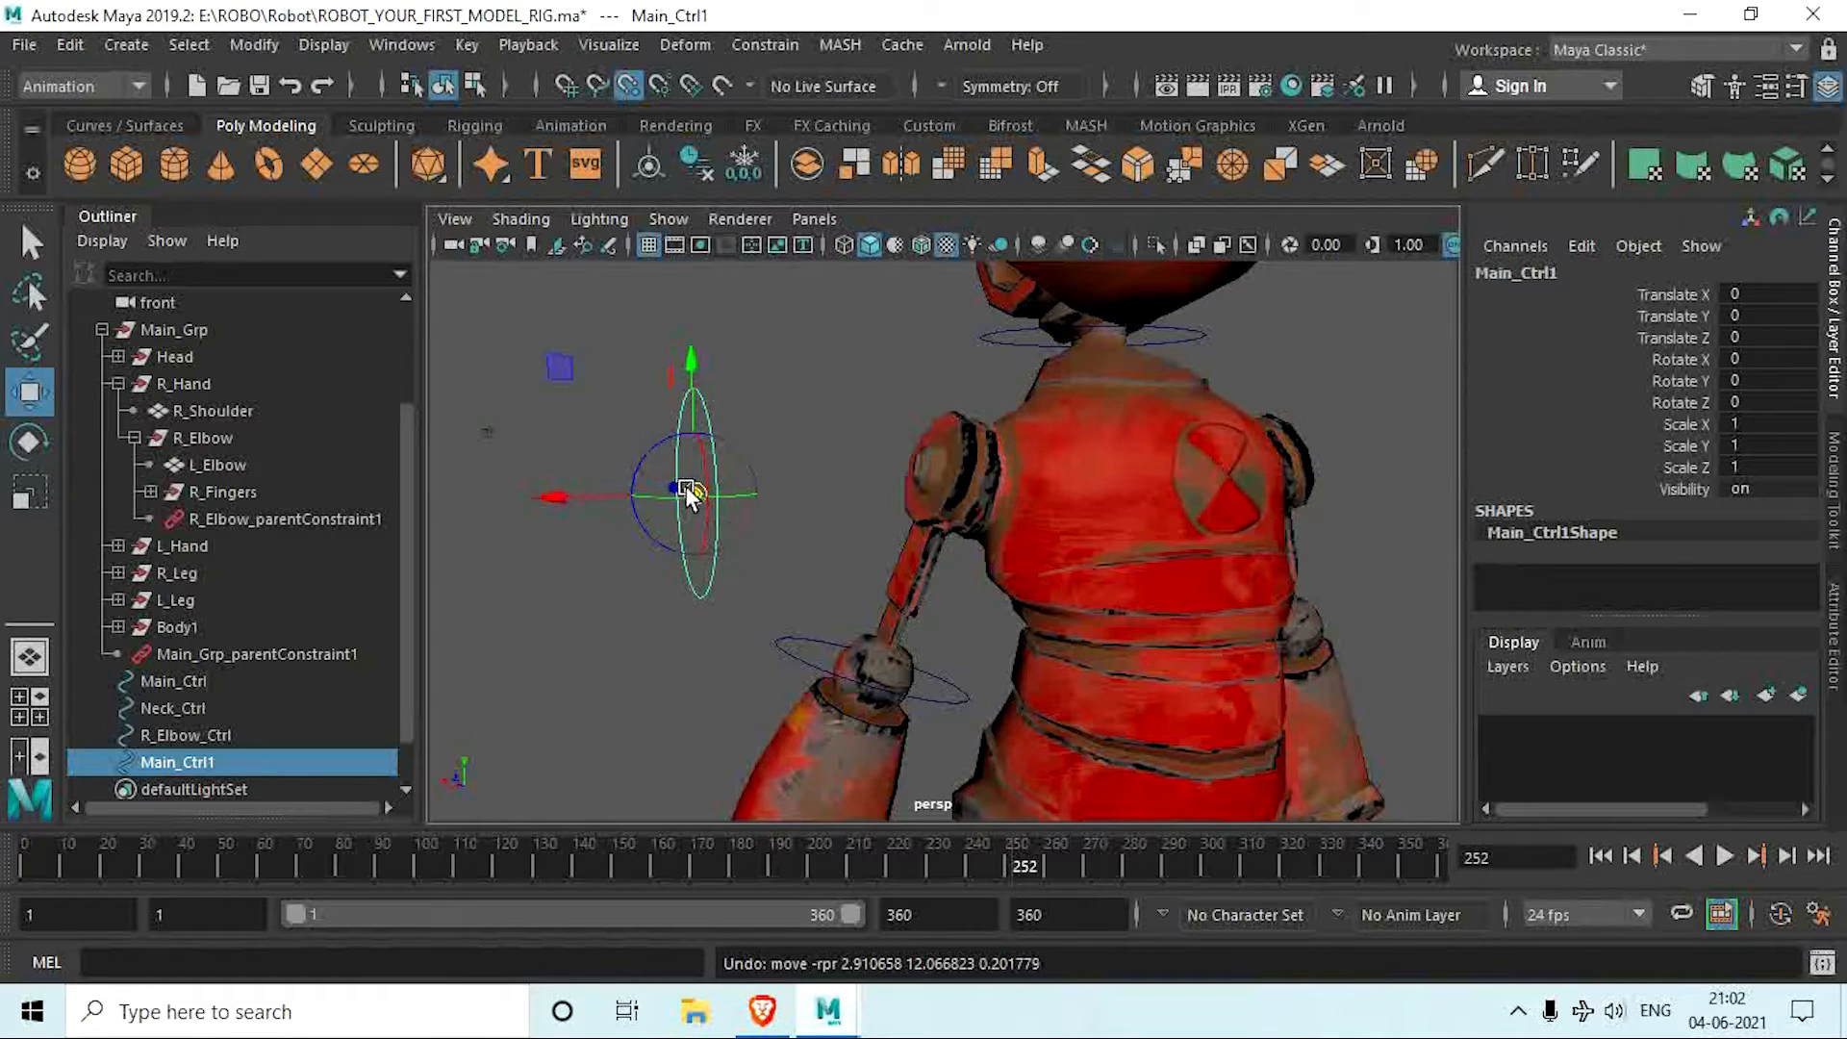
{"action": "left_click_drag", "start_coordinate": [694, 496], "coordinate": [960, 477]}
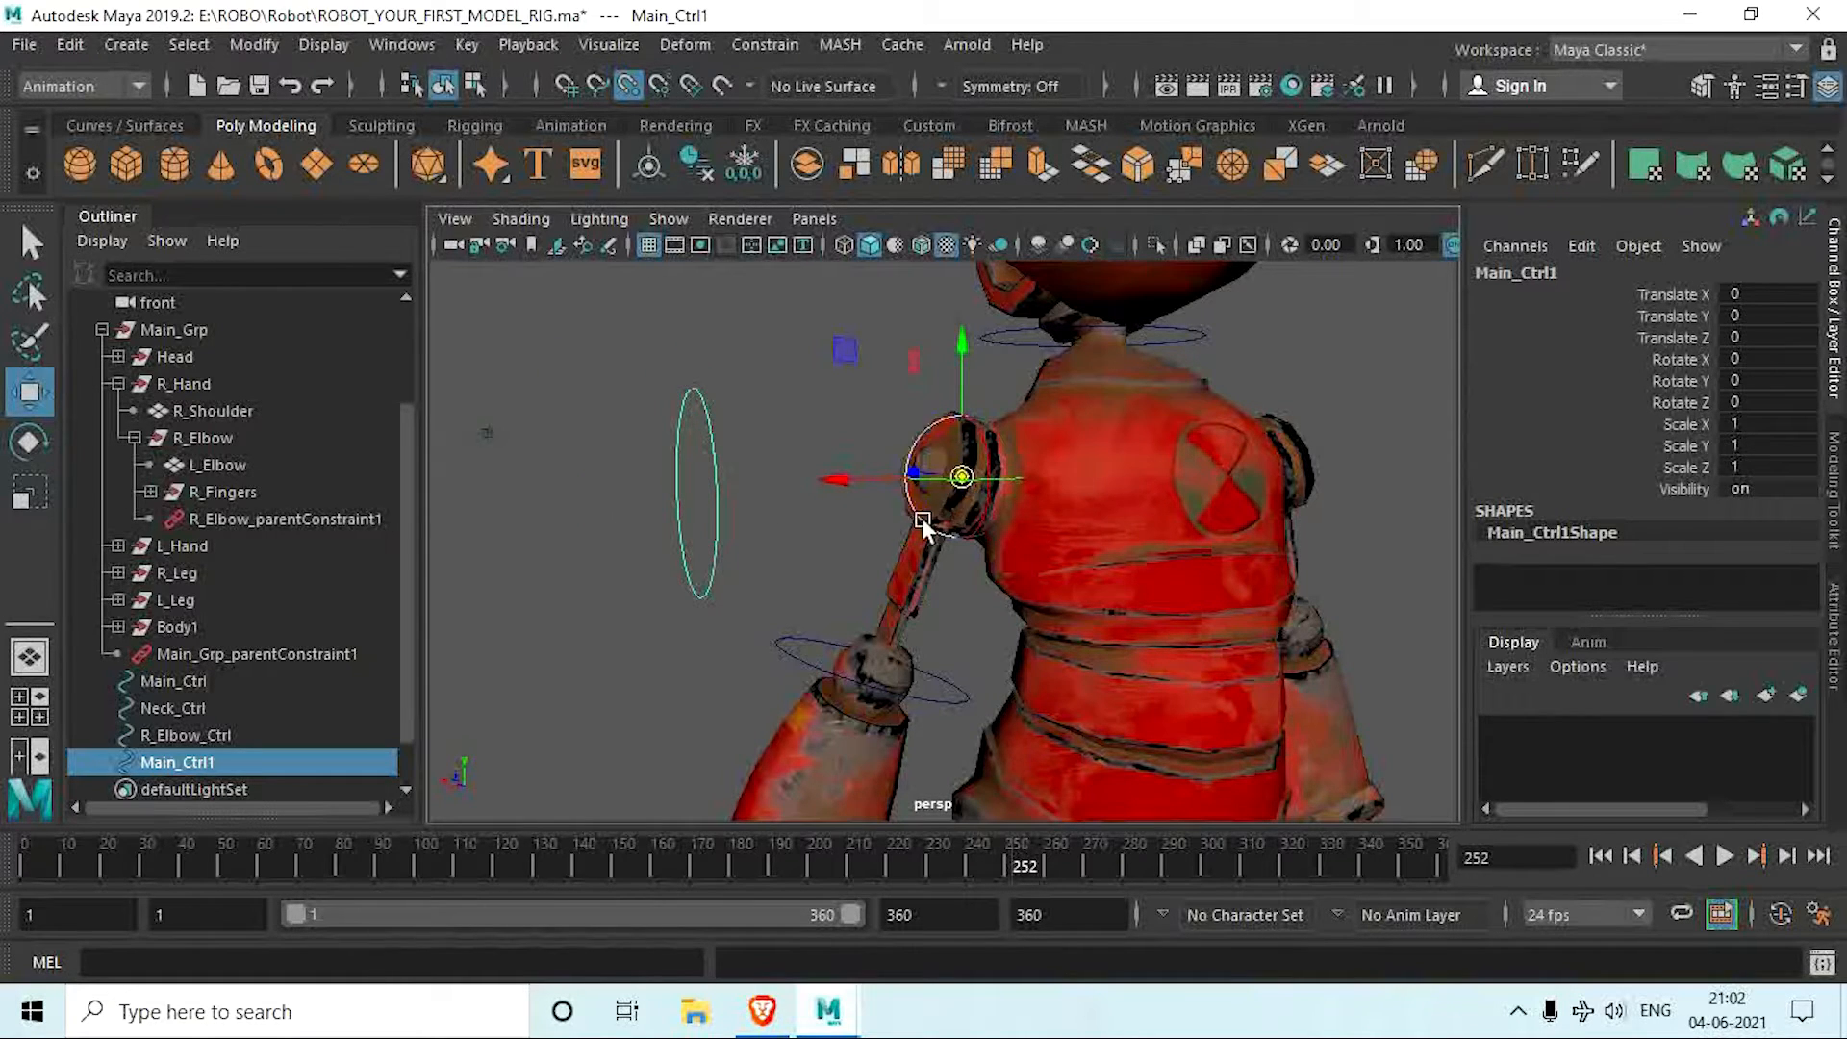
{"action": "left_click_drag", "start_coordinate": [922, 520], "coordinate": [1077, 642], "text": "alt"}
{"action": "middle_click_drag", "start_coordinate": [1005, 550], "coordinate": [920, 572], "text": "alt"}
{"action": "scroll", "coordinate": [916, 539], "scroll_direction": "up", "scroll_amount": 6}
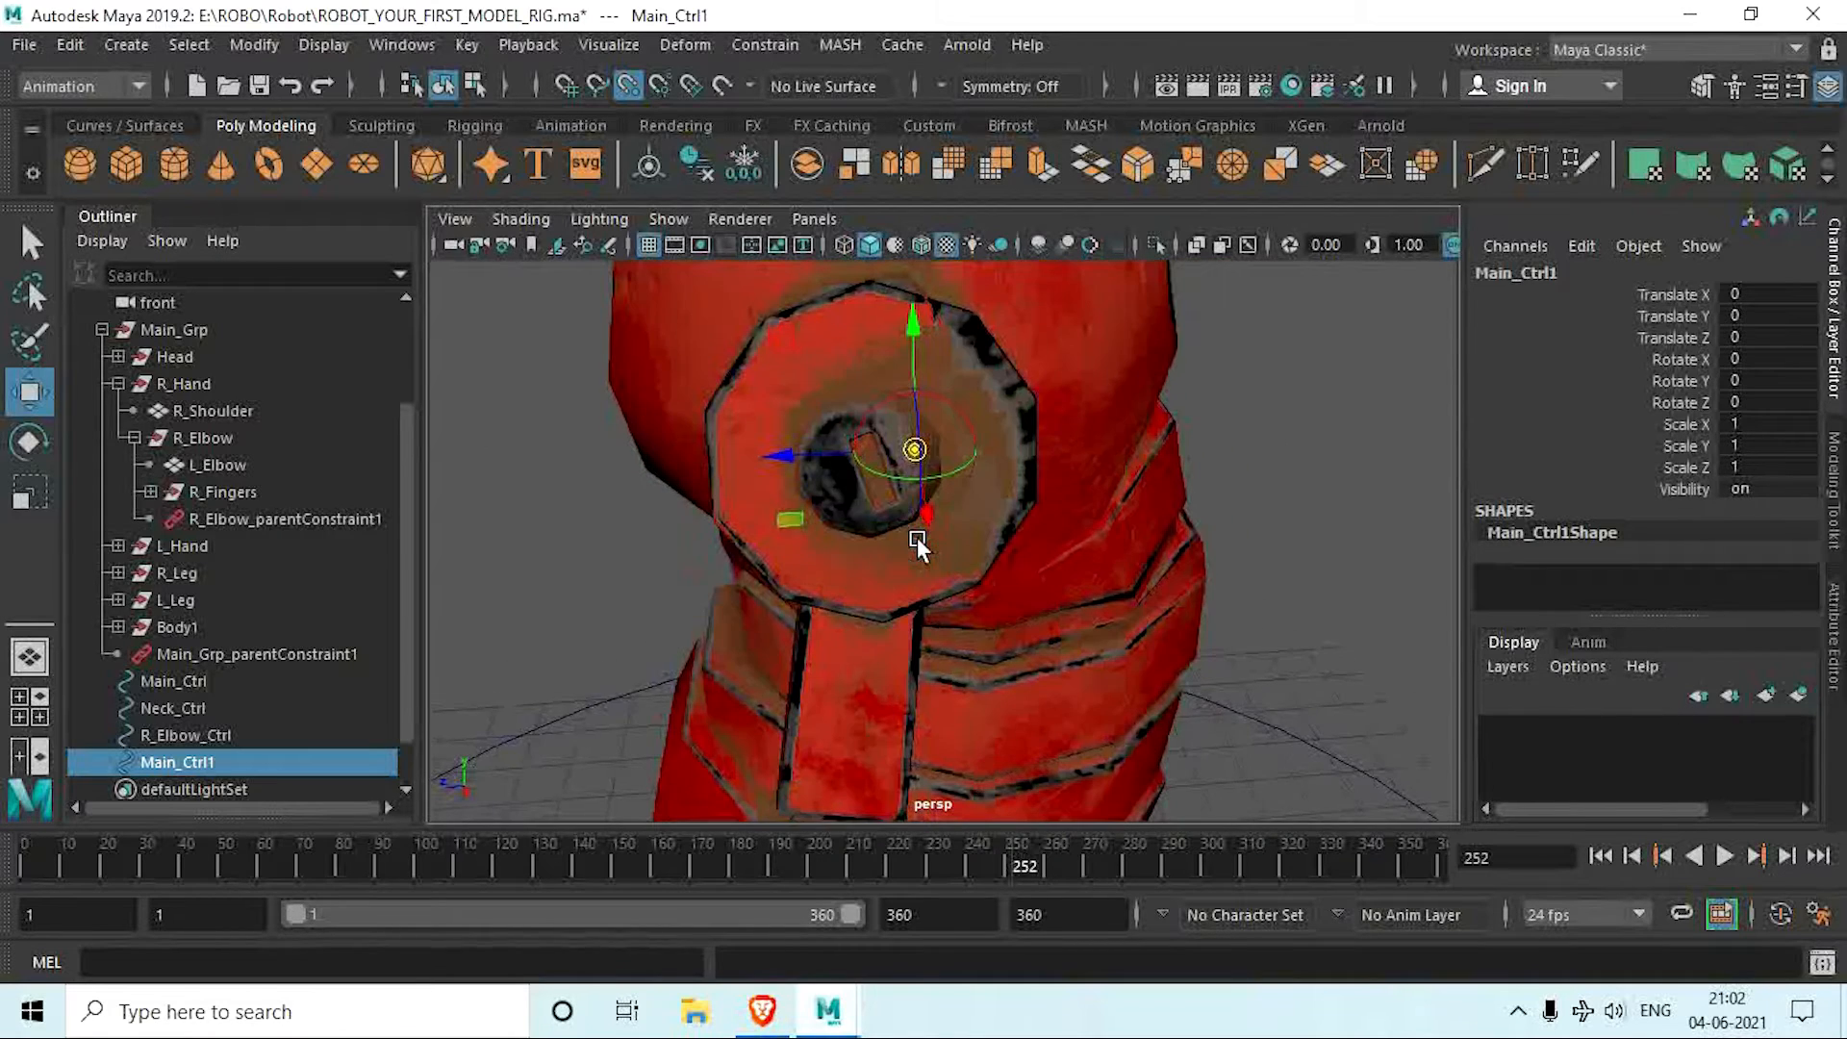
{"action": "left_click_drag", "start_coordinate": [915, 451], "coordinate": [633, 488]}
{"action": "scroll", "coordinate": [876, 481], "scroll_direction": "down", "scroll_amount": 5}
{"action": "left_click_drag", "start_coordinate": [671, 490], "coordinate": [713, 482], "text": "alt"}
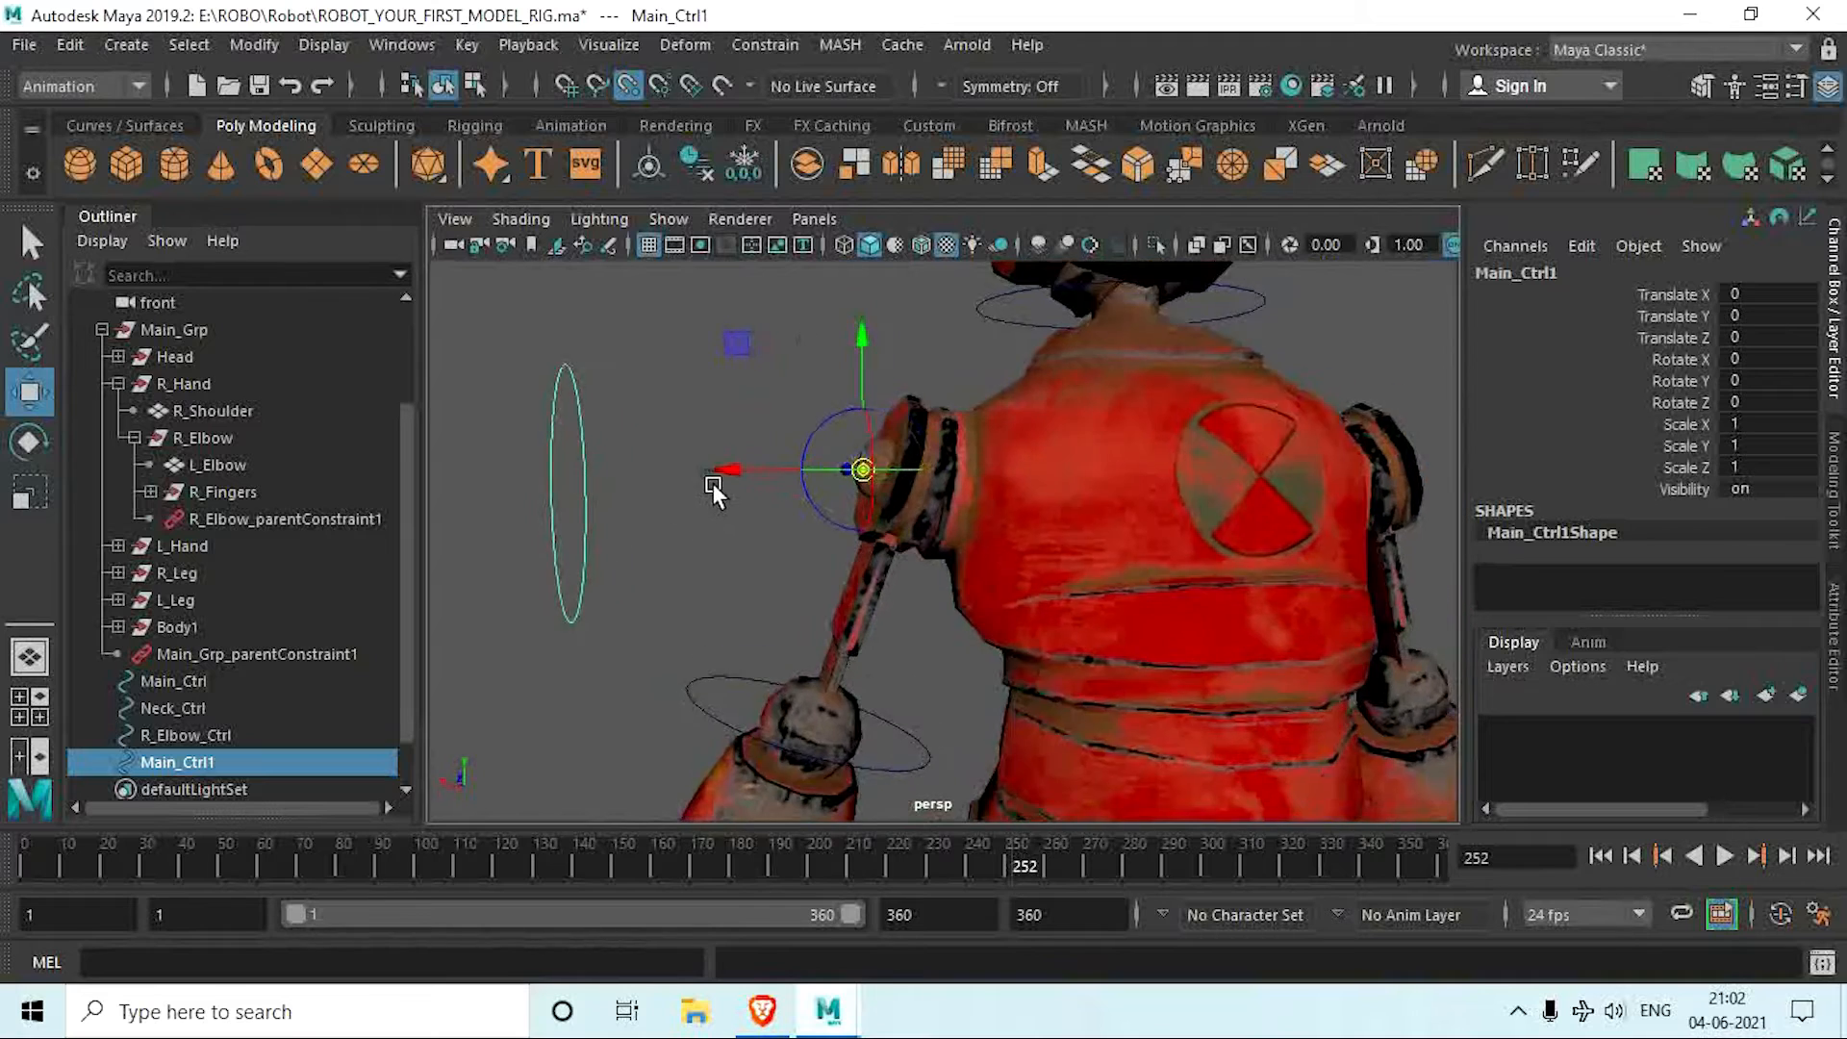
Step: Rename the upright circle Main_Ctrl1 as R_Shoulder_Ctrl
{"action": "scroll", "coordinate": [714, 496], "scroll_direction": "down", "scroll_amount": 5}
{"action": "middle_click_drag", "start_coordinate": [717, 510], "coordinate": [715, 434], "text": "alt"}
{"action": "left_click_drag", "start_coordinate": [707, 496], "coordinate": [741, 529], "text": "alt"}
{"action": "scroll", "coordinate": [740, 529], "scroll_direction": "down", "scroll_amount": 5}
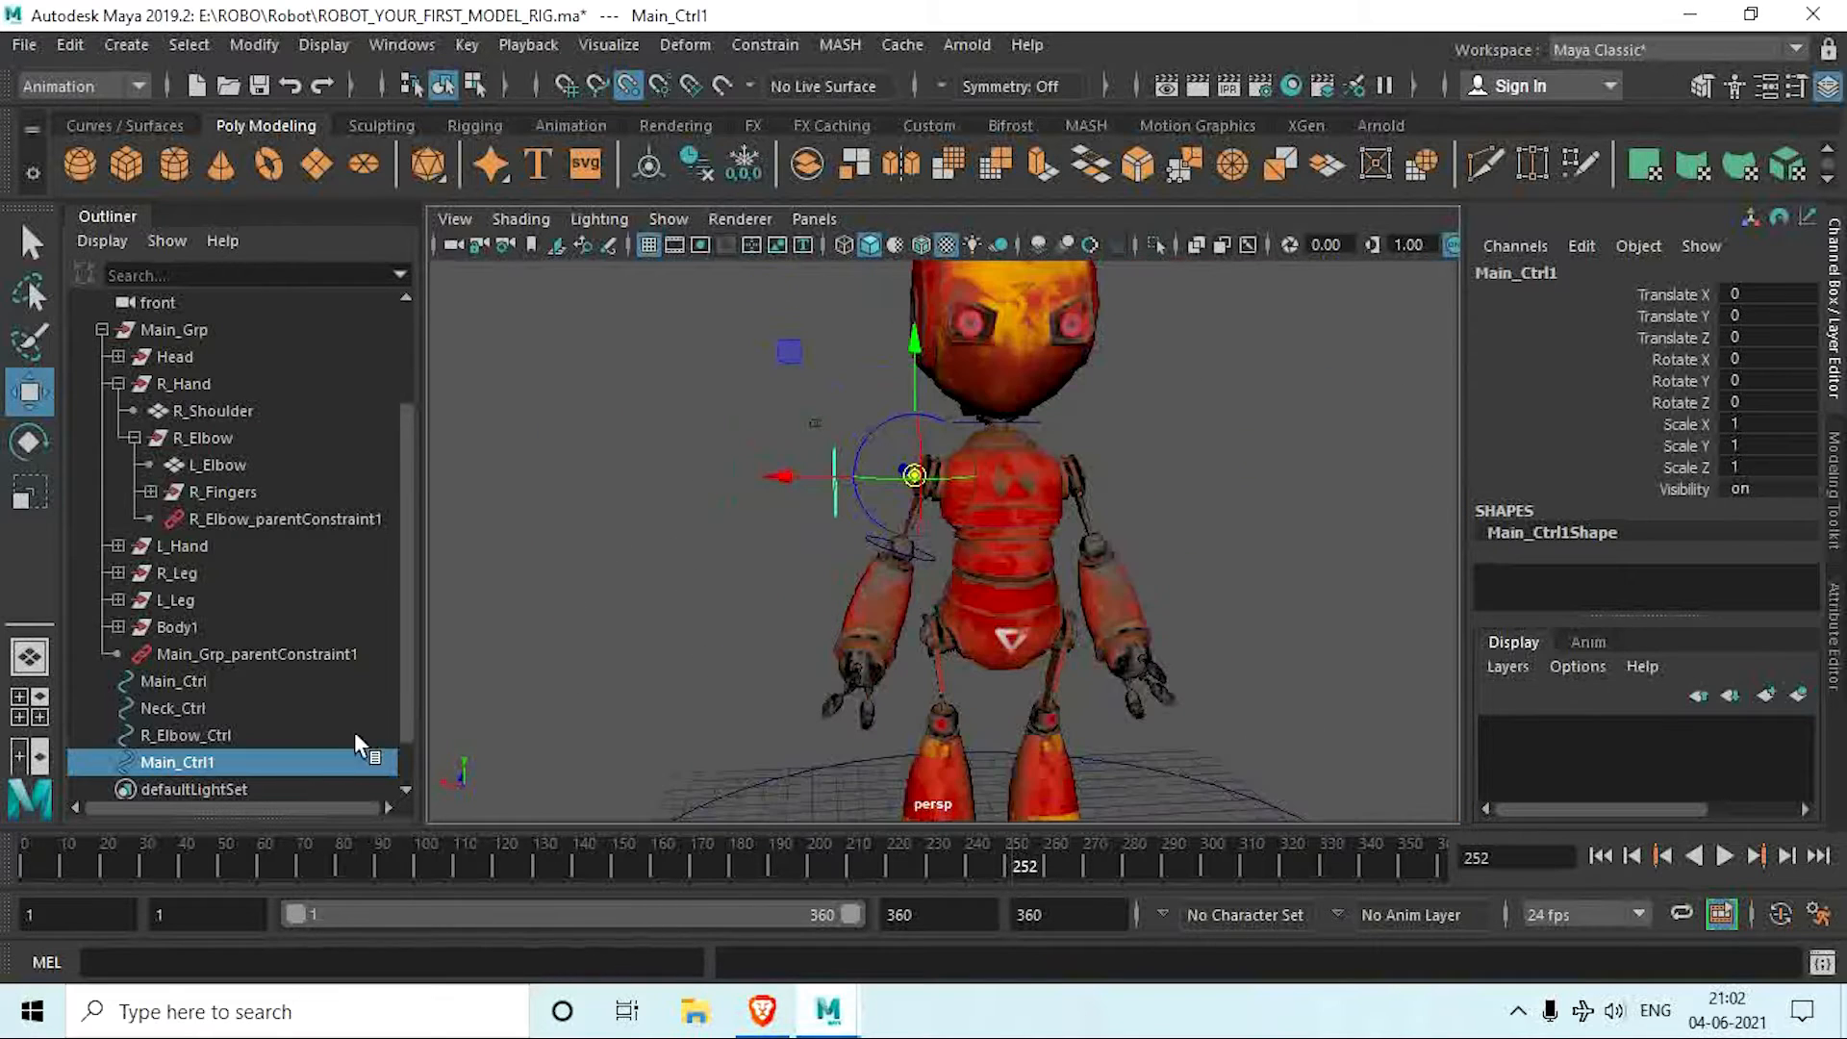
{"action": "double_click", "coordinate": [231, 760]}
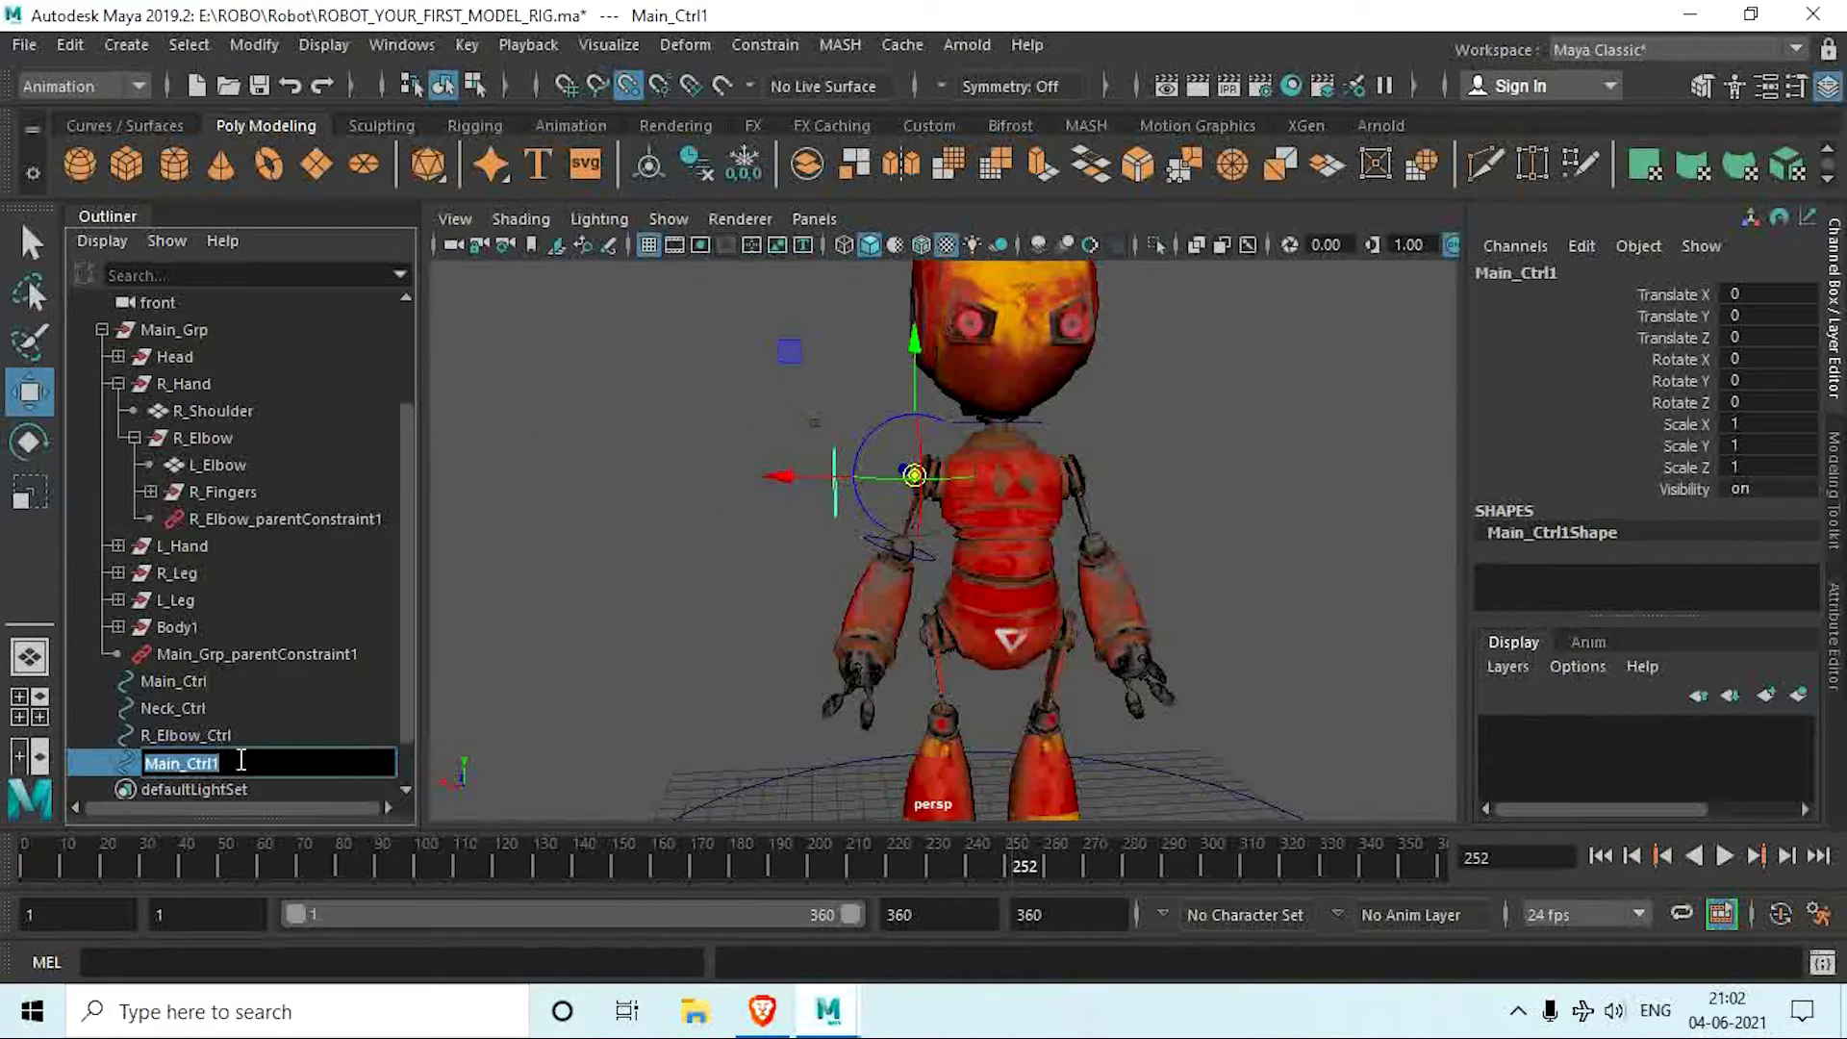
{"action": "left_click", "coordinate": [241, 760]}
{"action": "key", "text": "BackSpace"}
{"action": "key", "text": "BackSpace"}
{"action": "key", "text": "BackSpace"}
{"action": "key", "text": "BackSpace"}
{"action": "type", "text": "R_Shoulder"}
{"action": "key", "text": "Return"}
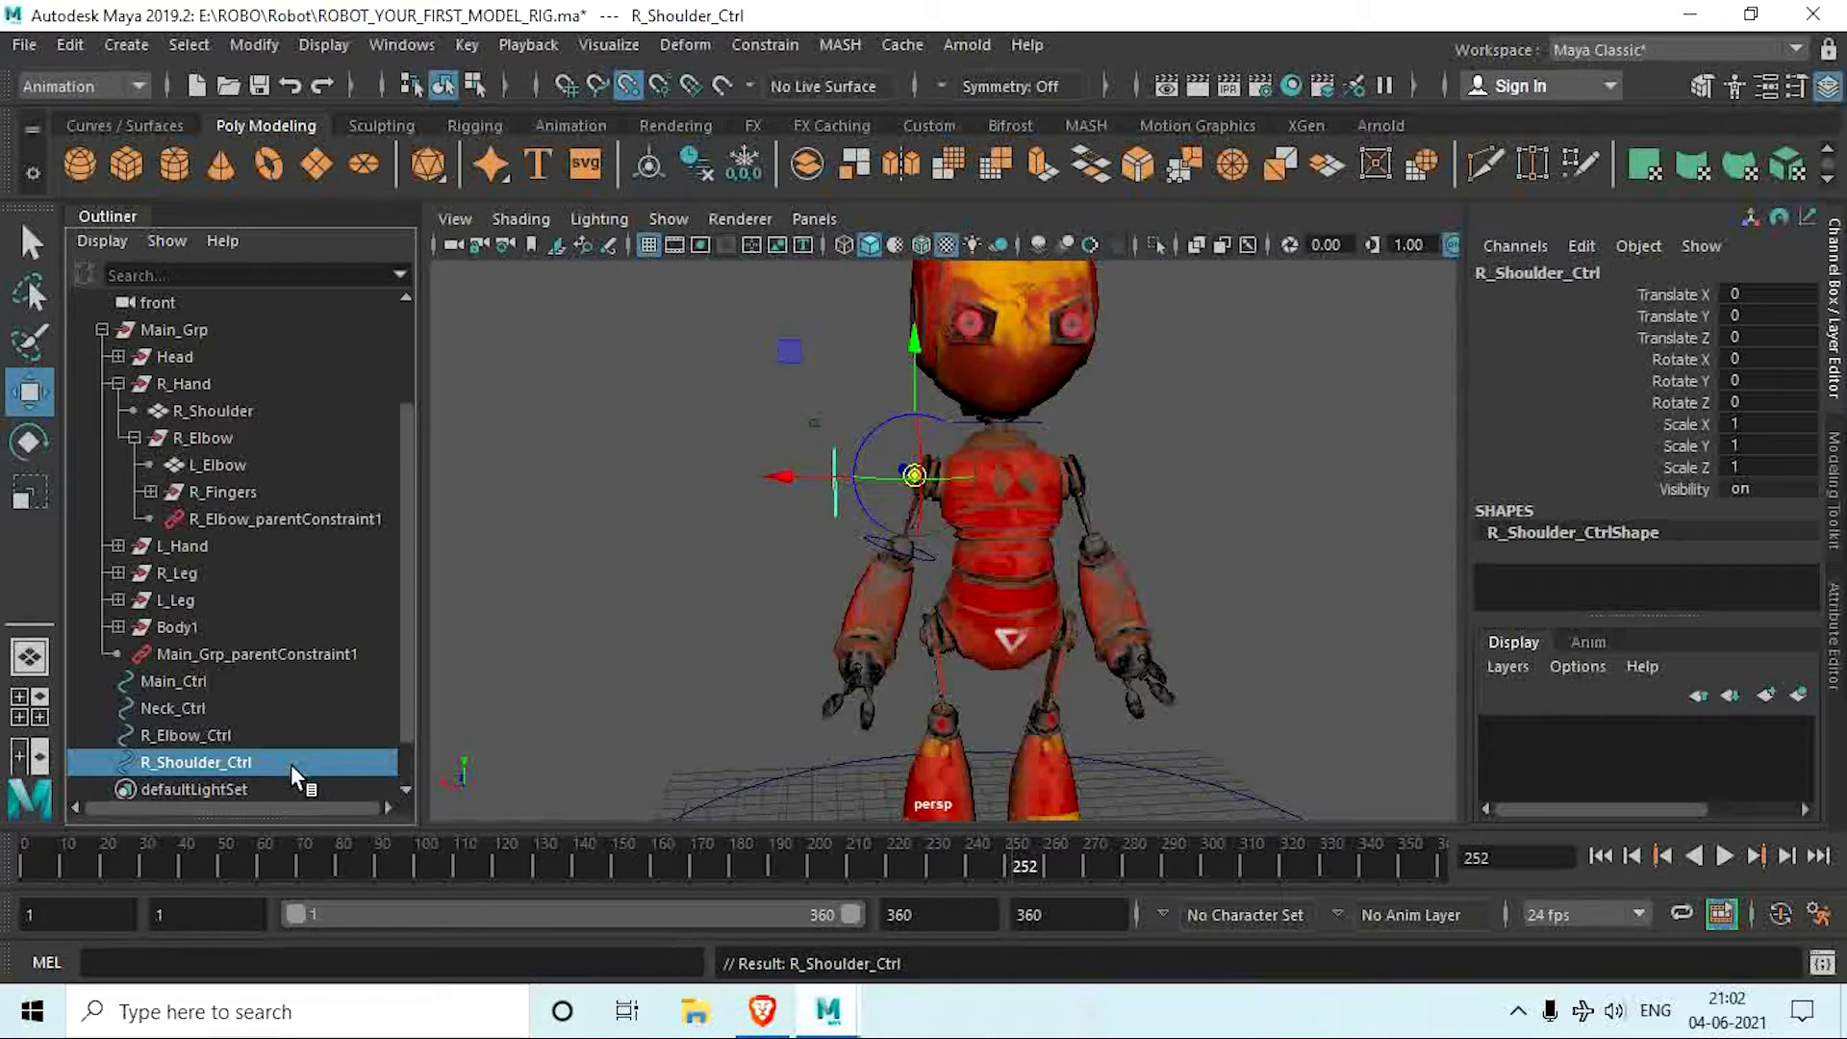
Step: Parent-constrain the R_Shoulder mesh to R_Shoulder_Ctrl
{"action": "left_click", "coordinate": [240, 410], "text": "ctrl"}
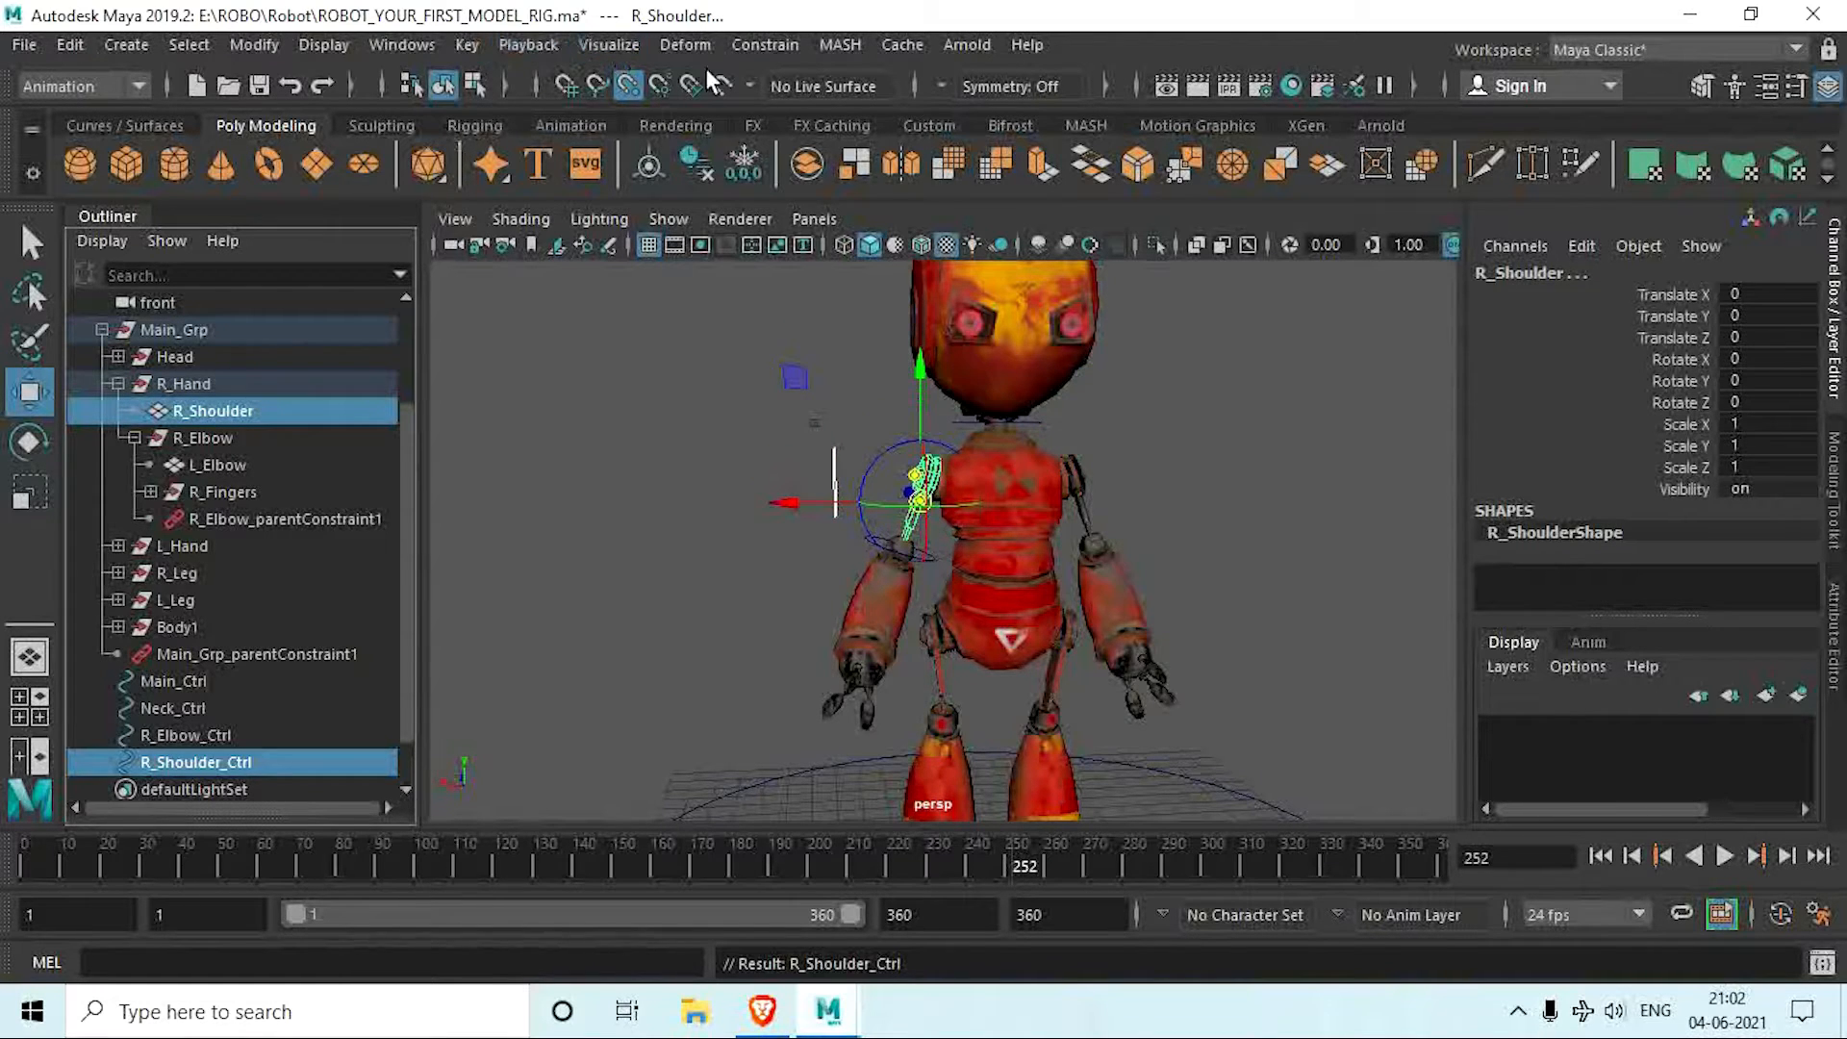
{"action": "left_click", "coordinate": [765, 45]}
{"action": "left_click", "coordinate": [842, 112]}
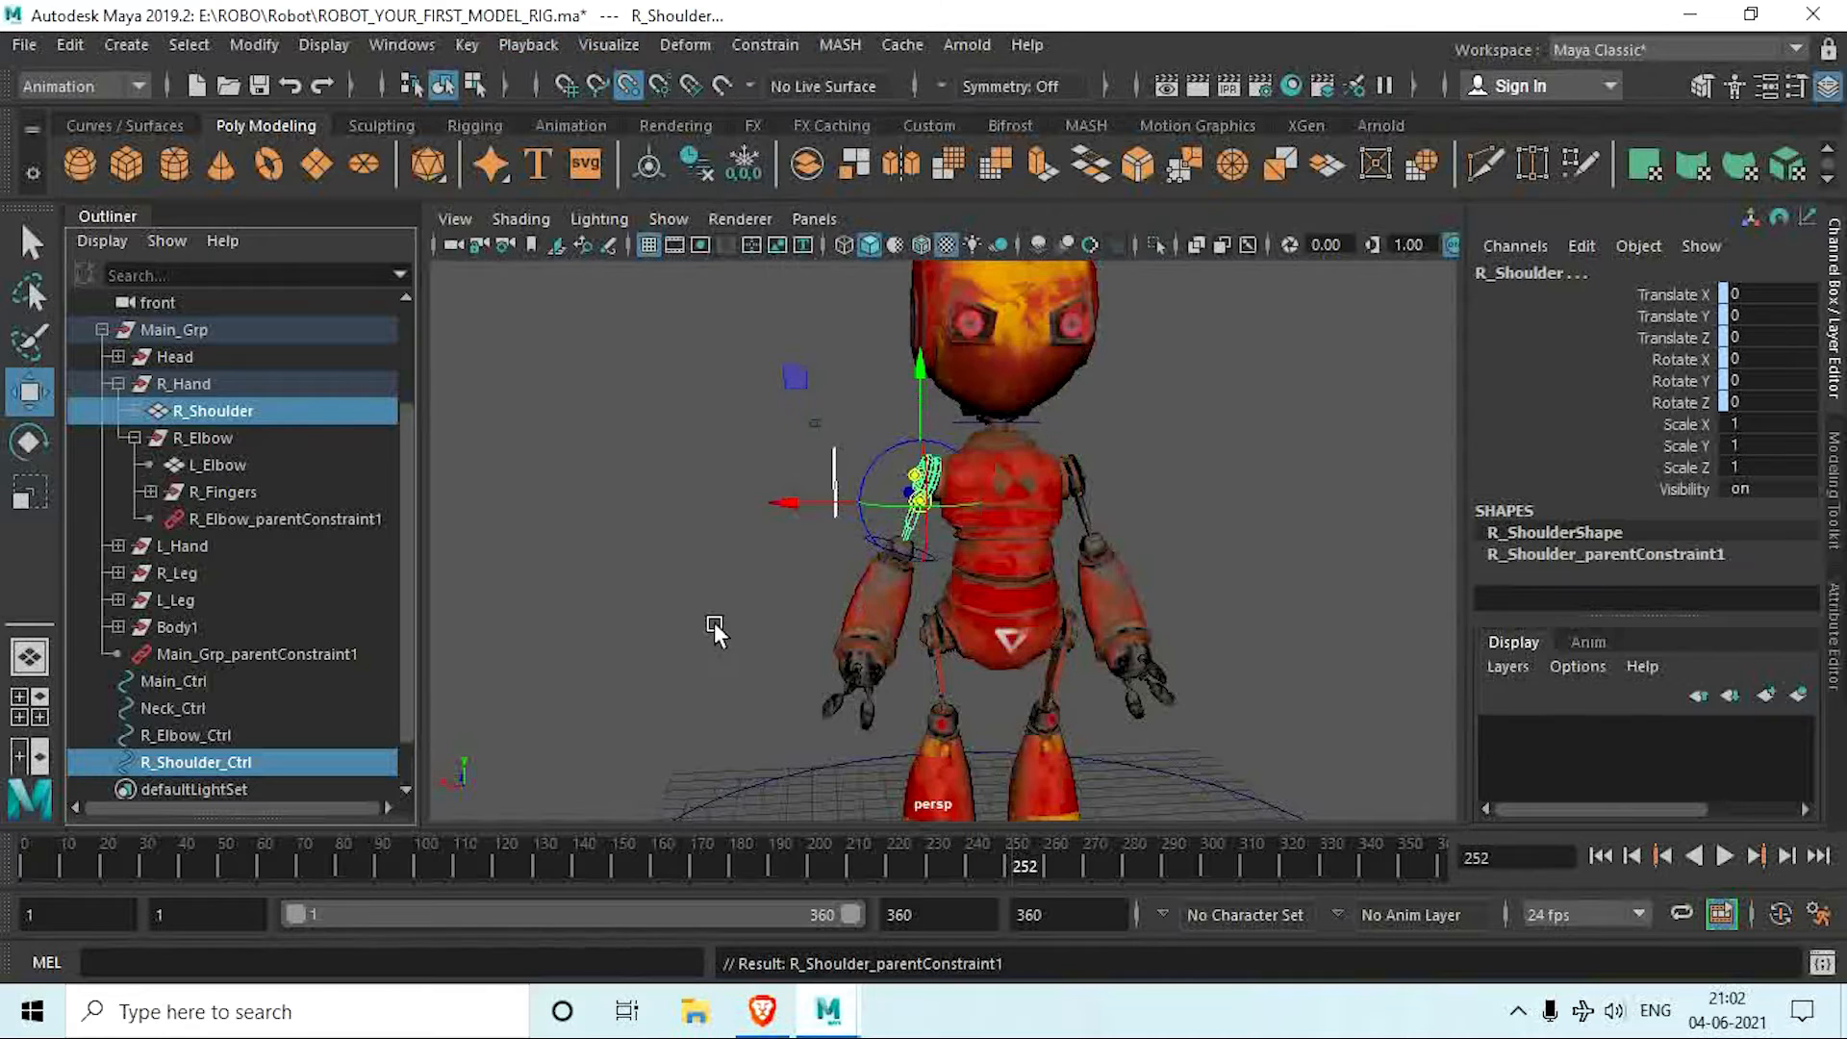
Step: Test-rotate R_Shoulder_Ctrl to about 65 degrees in Rotate X, undo the rotation, and clear the selection
{"action": "left_click", "coordinate": [750, 575]}
{"action": "left_click_drag", "start_coordinate": [809, 429], "coordinate": [944, 343]}
{"action": "key", "text": "e"}
{"action": "key", "text": "ctrl+z"}
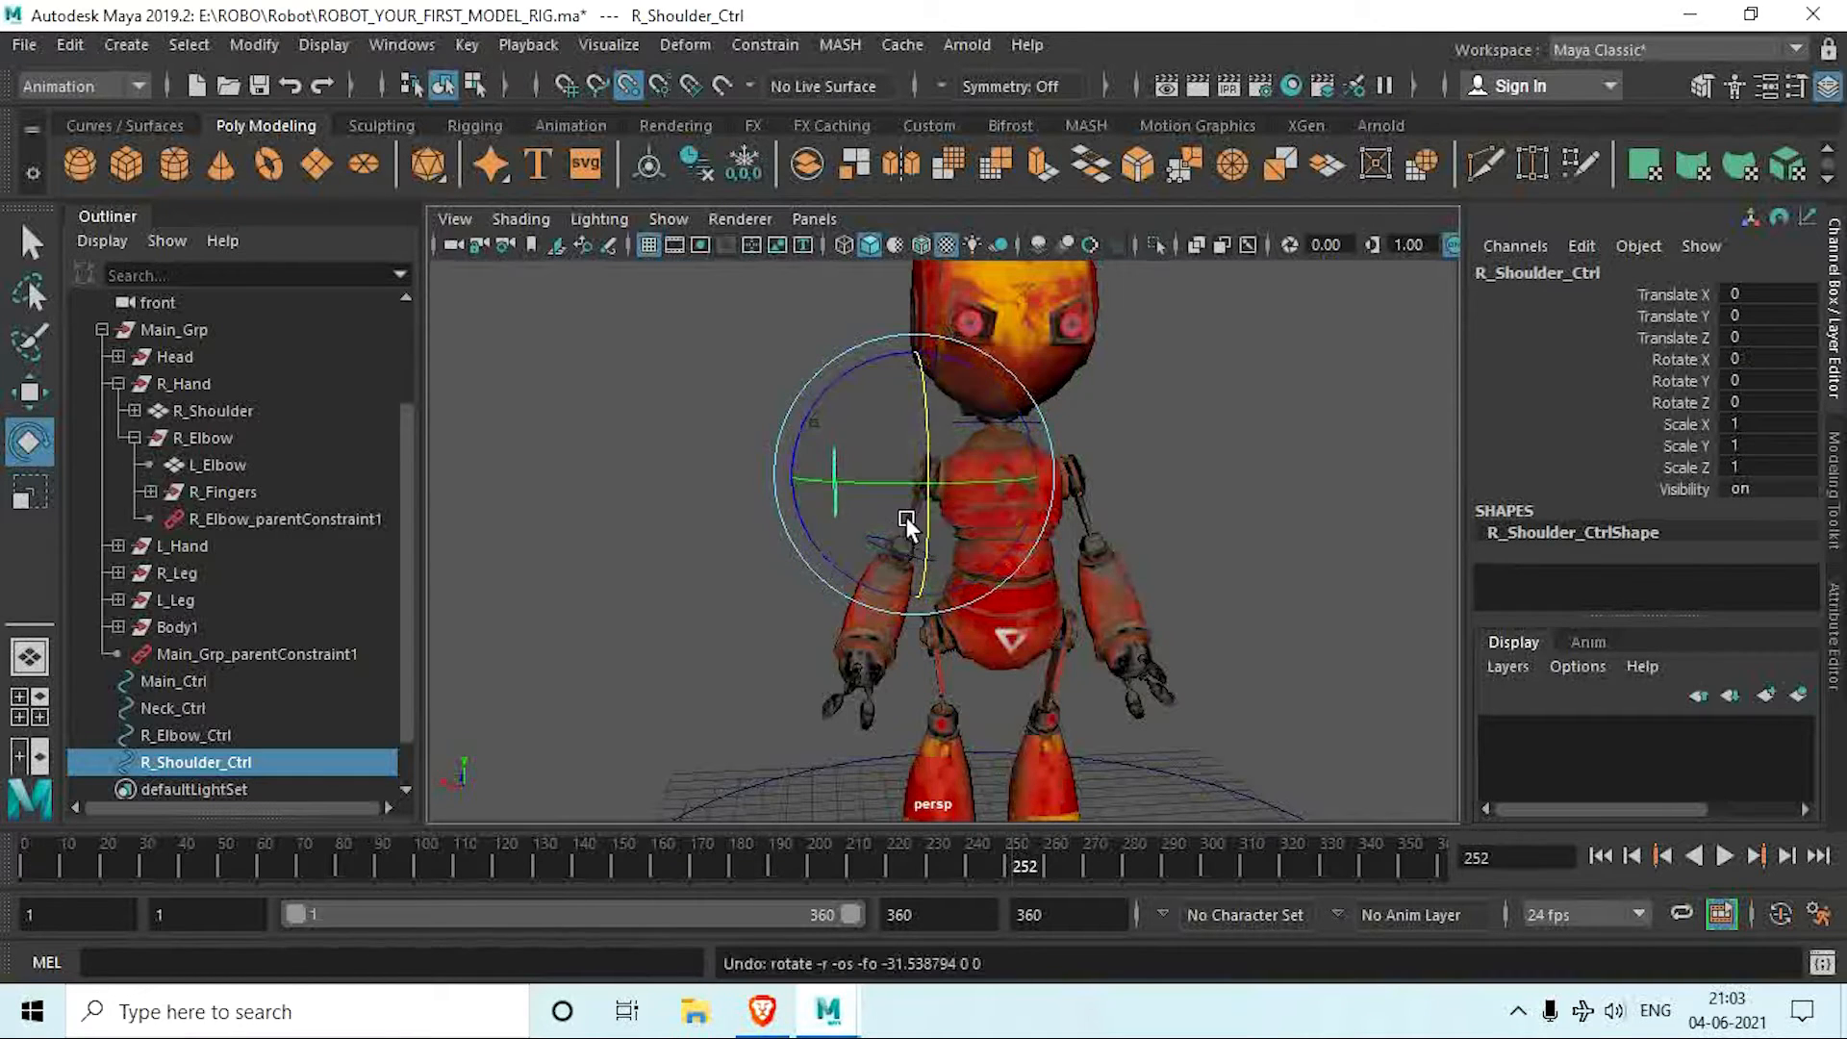
{"action": "scroll", "coordinate": [906, 517], "scroll_direction": "up", "scroll_amount": 5}
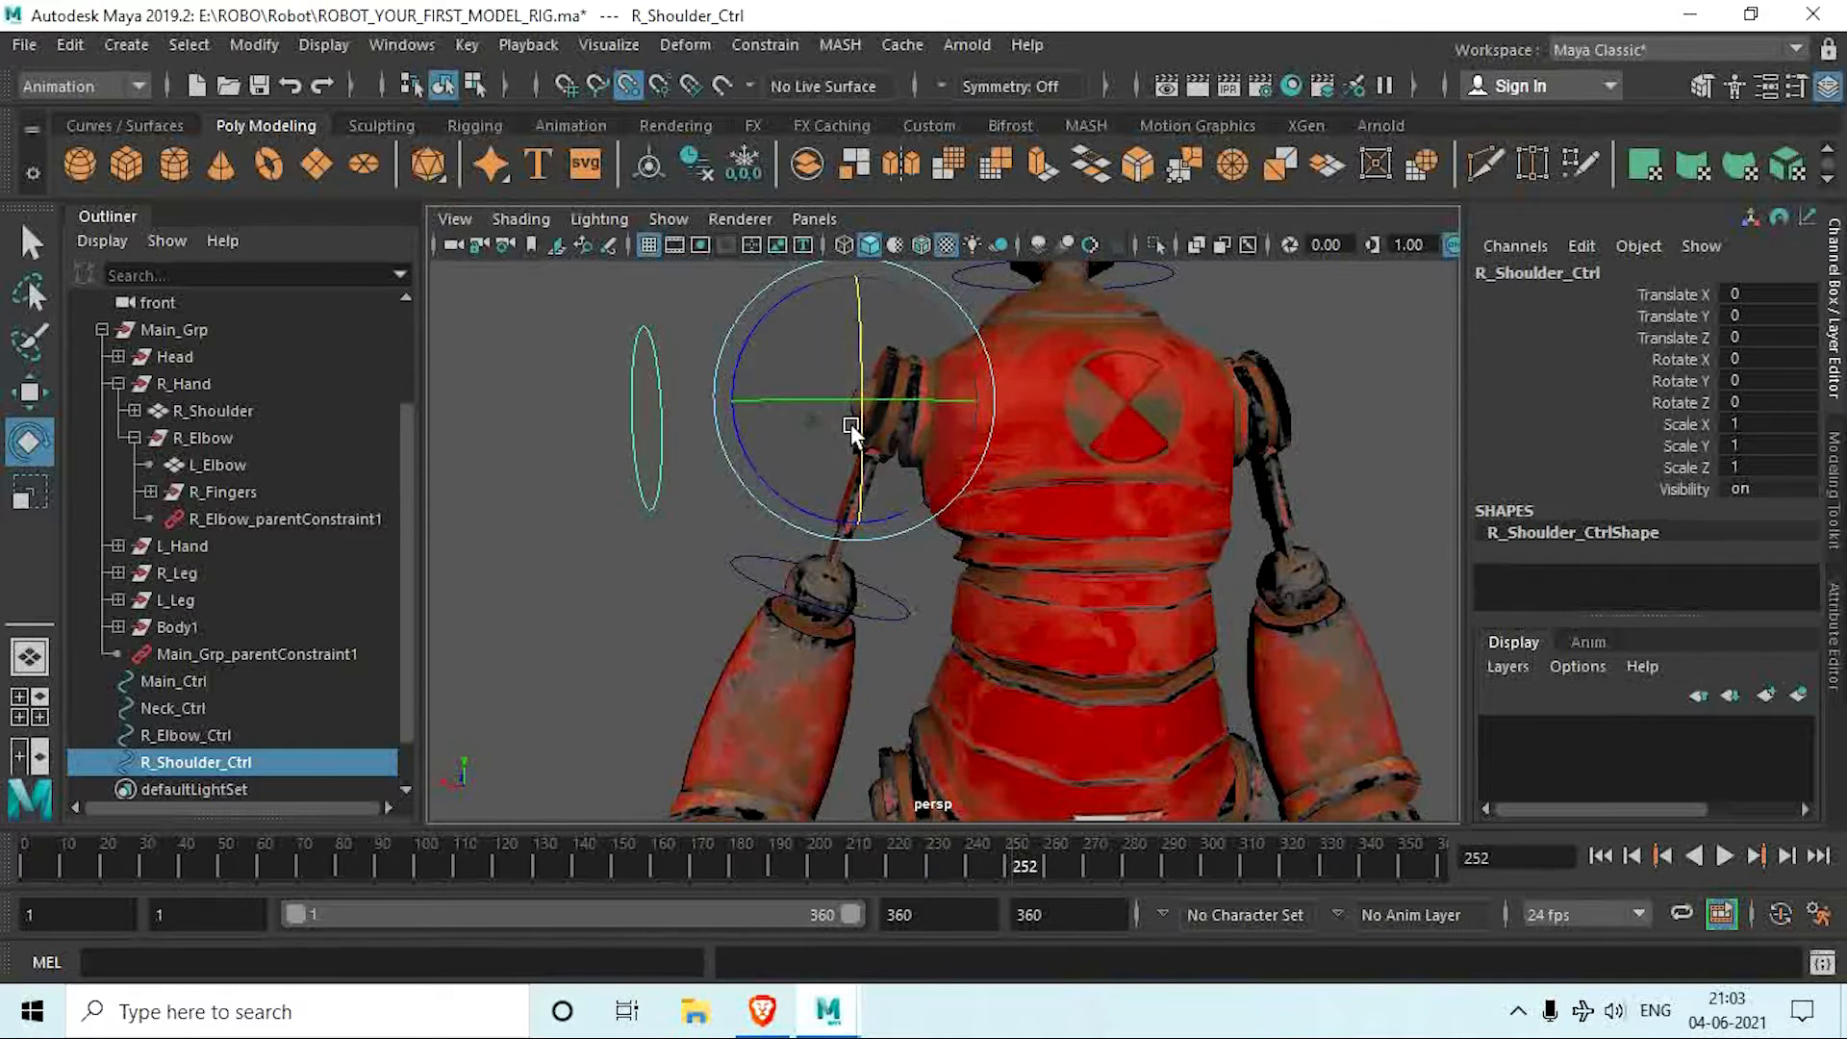
{"action": "mouse_move", "coordinate": [857, 355]}
{"action": "left_mouse_down"}
{"action": "mouse_move", "coordinate": [864, 273]}
{"action": "mouse_move", "coordinate": [866, 363]}
{"action": "left_mouse_up"}
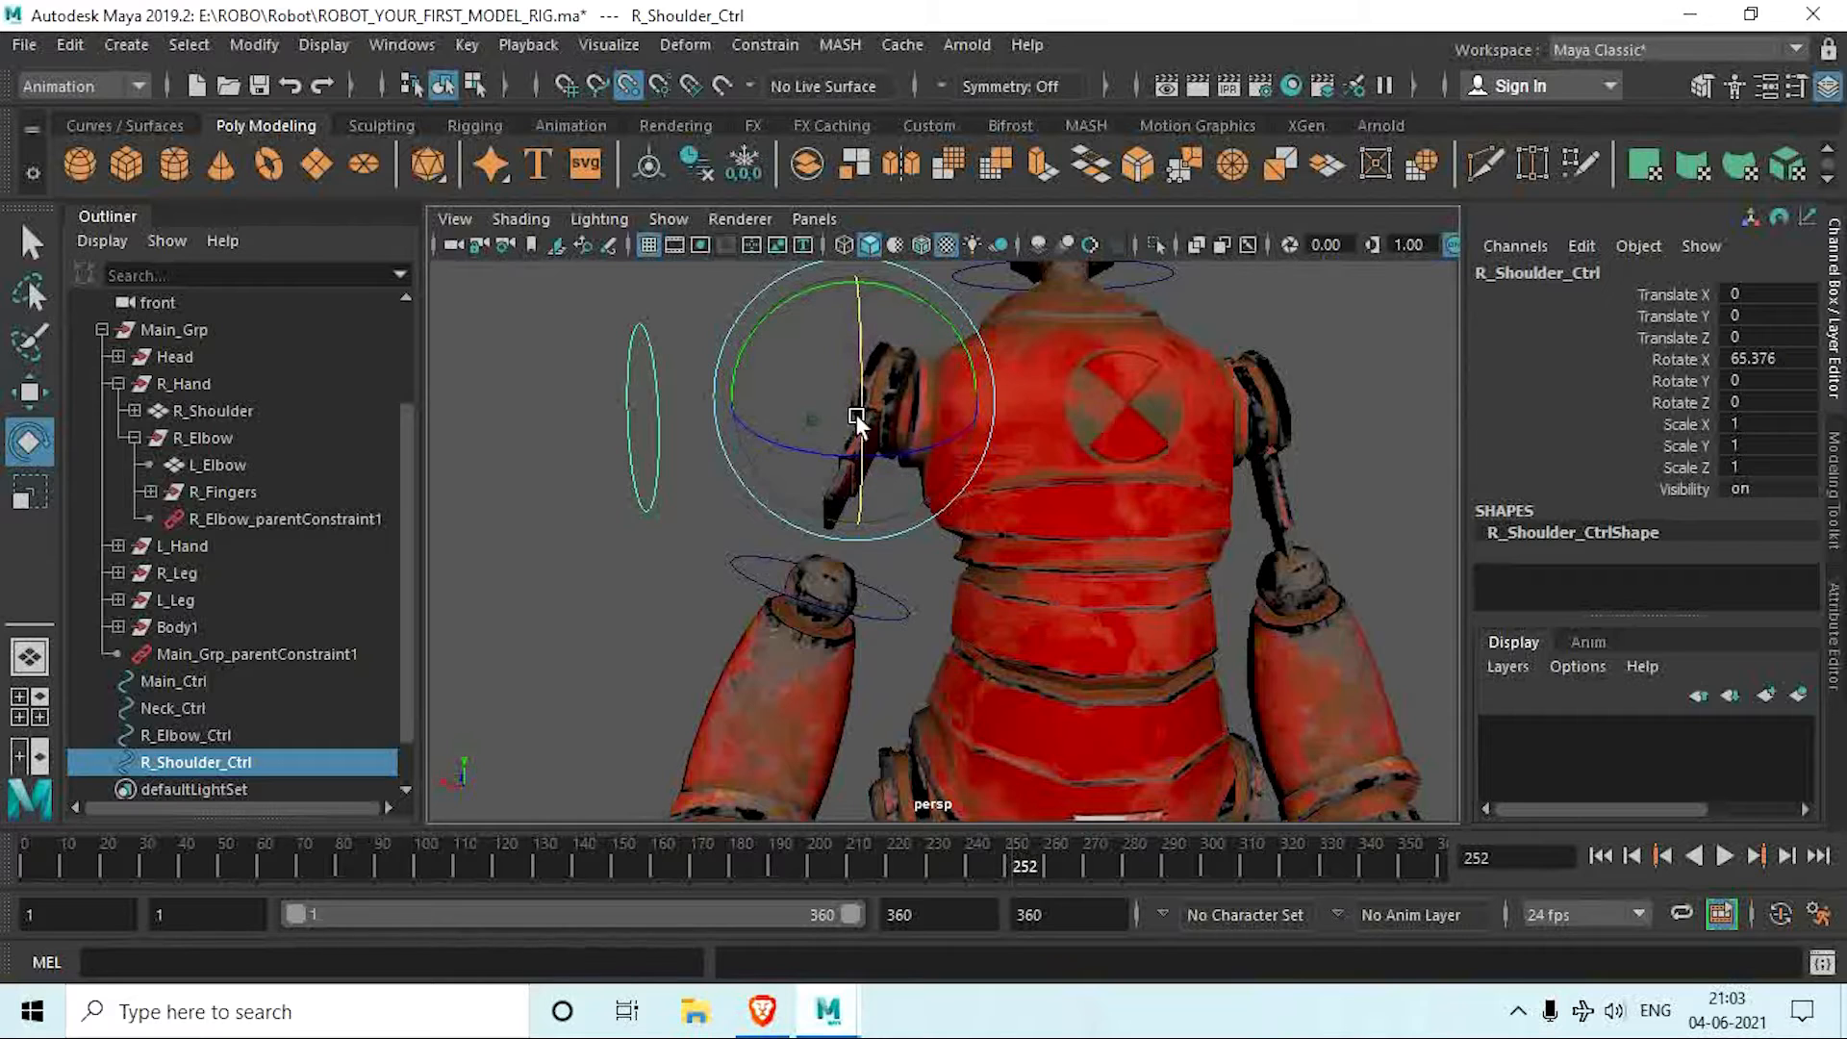
{"action": "left_click_drag", "start_coordinate": [824, 504], "coordinate": [872, 524], "text": "alt"}
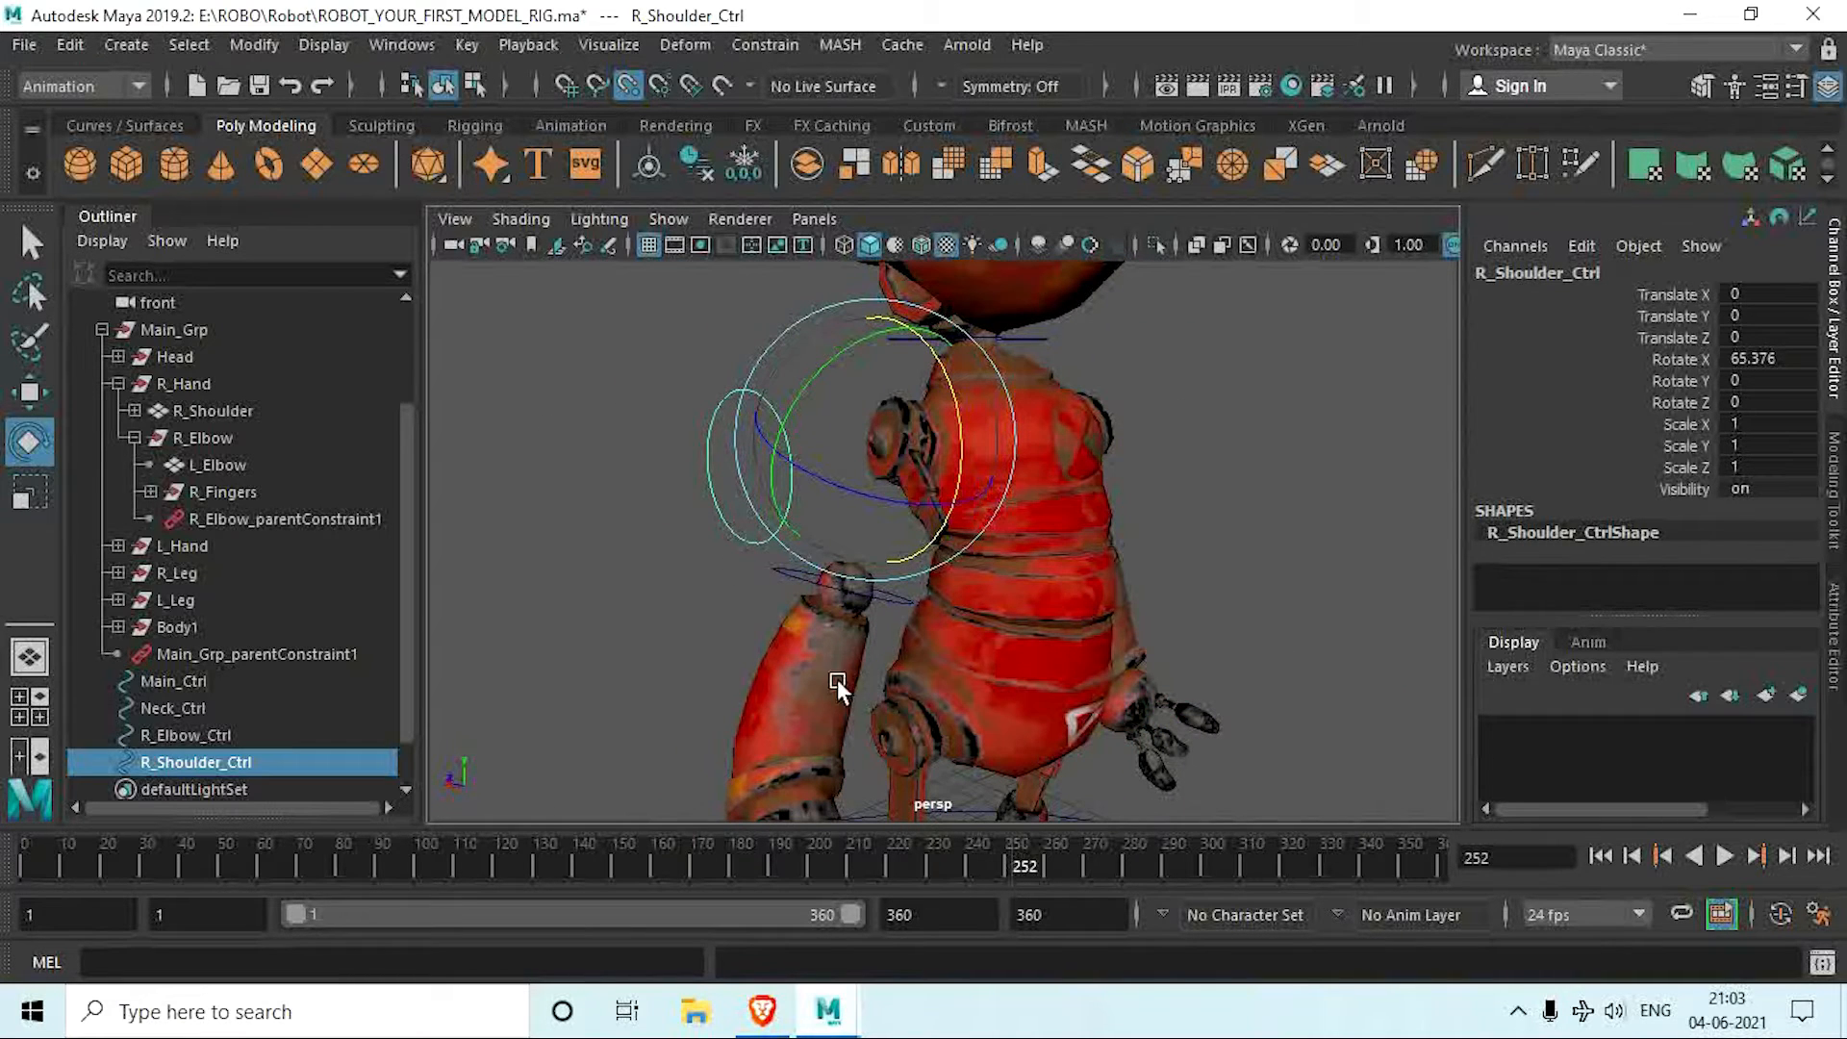
{"action": "key", "text": "ctrl+z"}
{"action": "left_click_drag", "start_coordinate": [852, 672], "coordinate": [834, 582], "text": "alt"}
{"action": "left_click", "coordinate": [684, 593]}
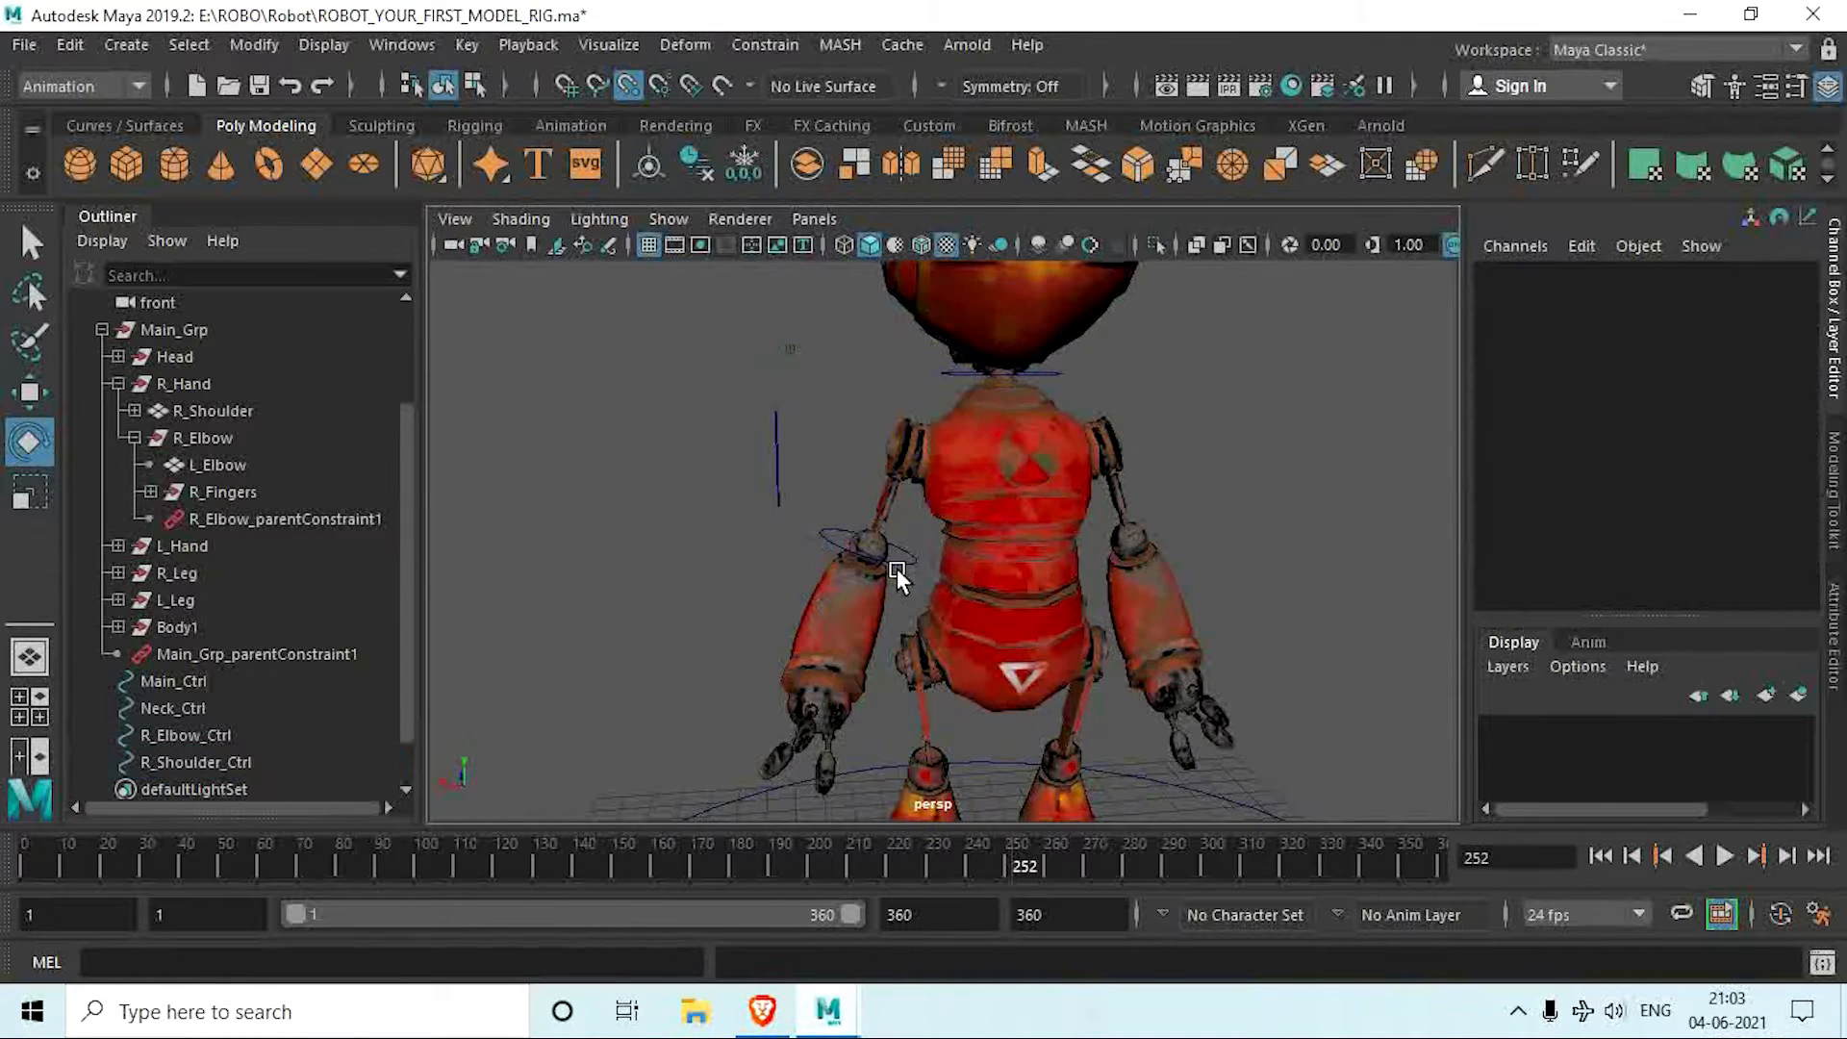
Step: Parent R_Elbow_Ctrl under R_Shoulder_Ctrl and expand R_Shoulder_Ctrl in the scene hierarchy
{"action": "left_click", "coordinate": [913, 560]}
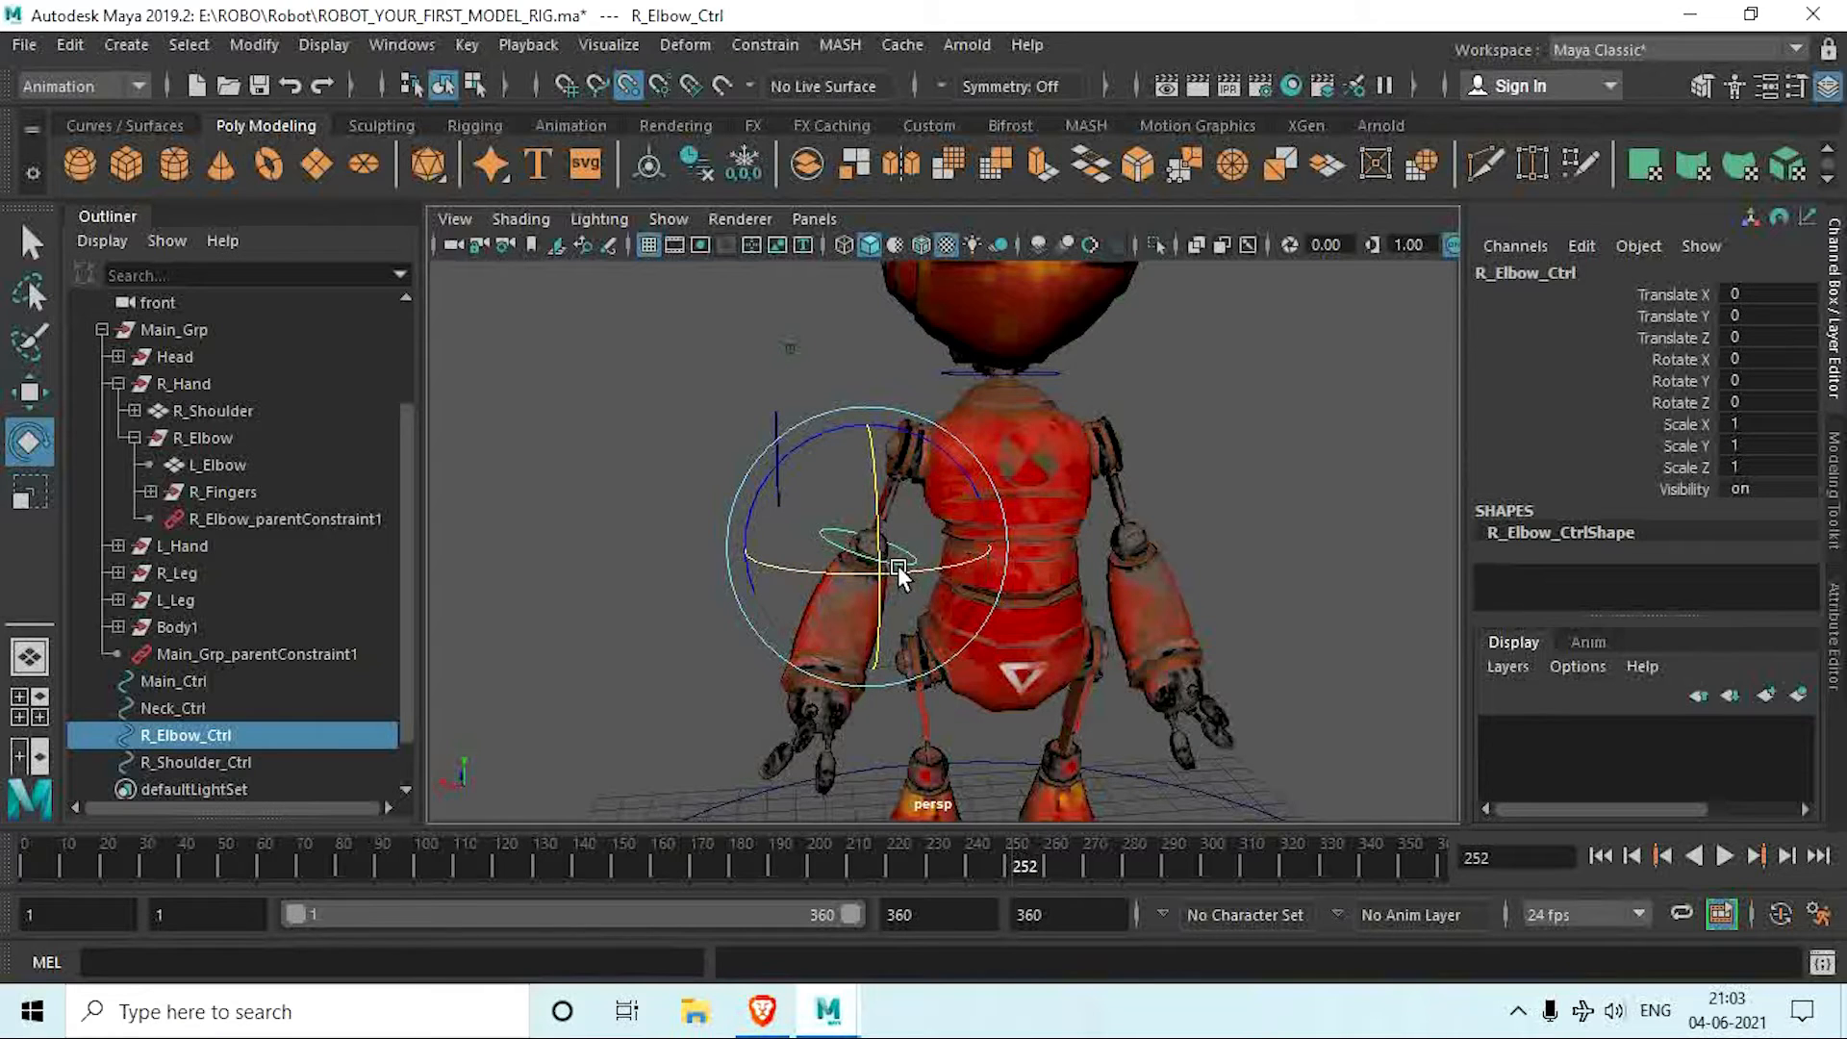
{"action": "left_click", "coordinate": [743, 434]}
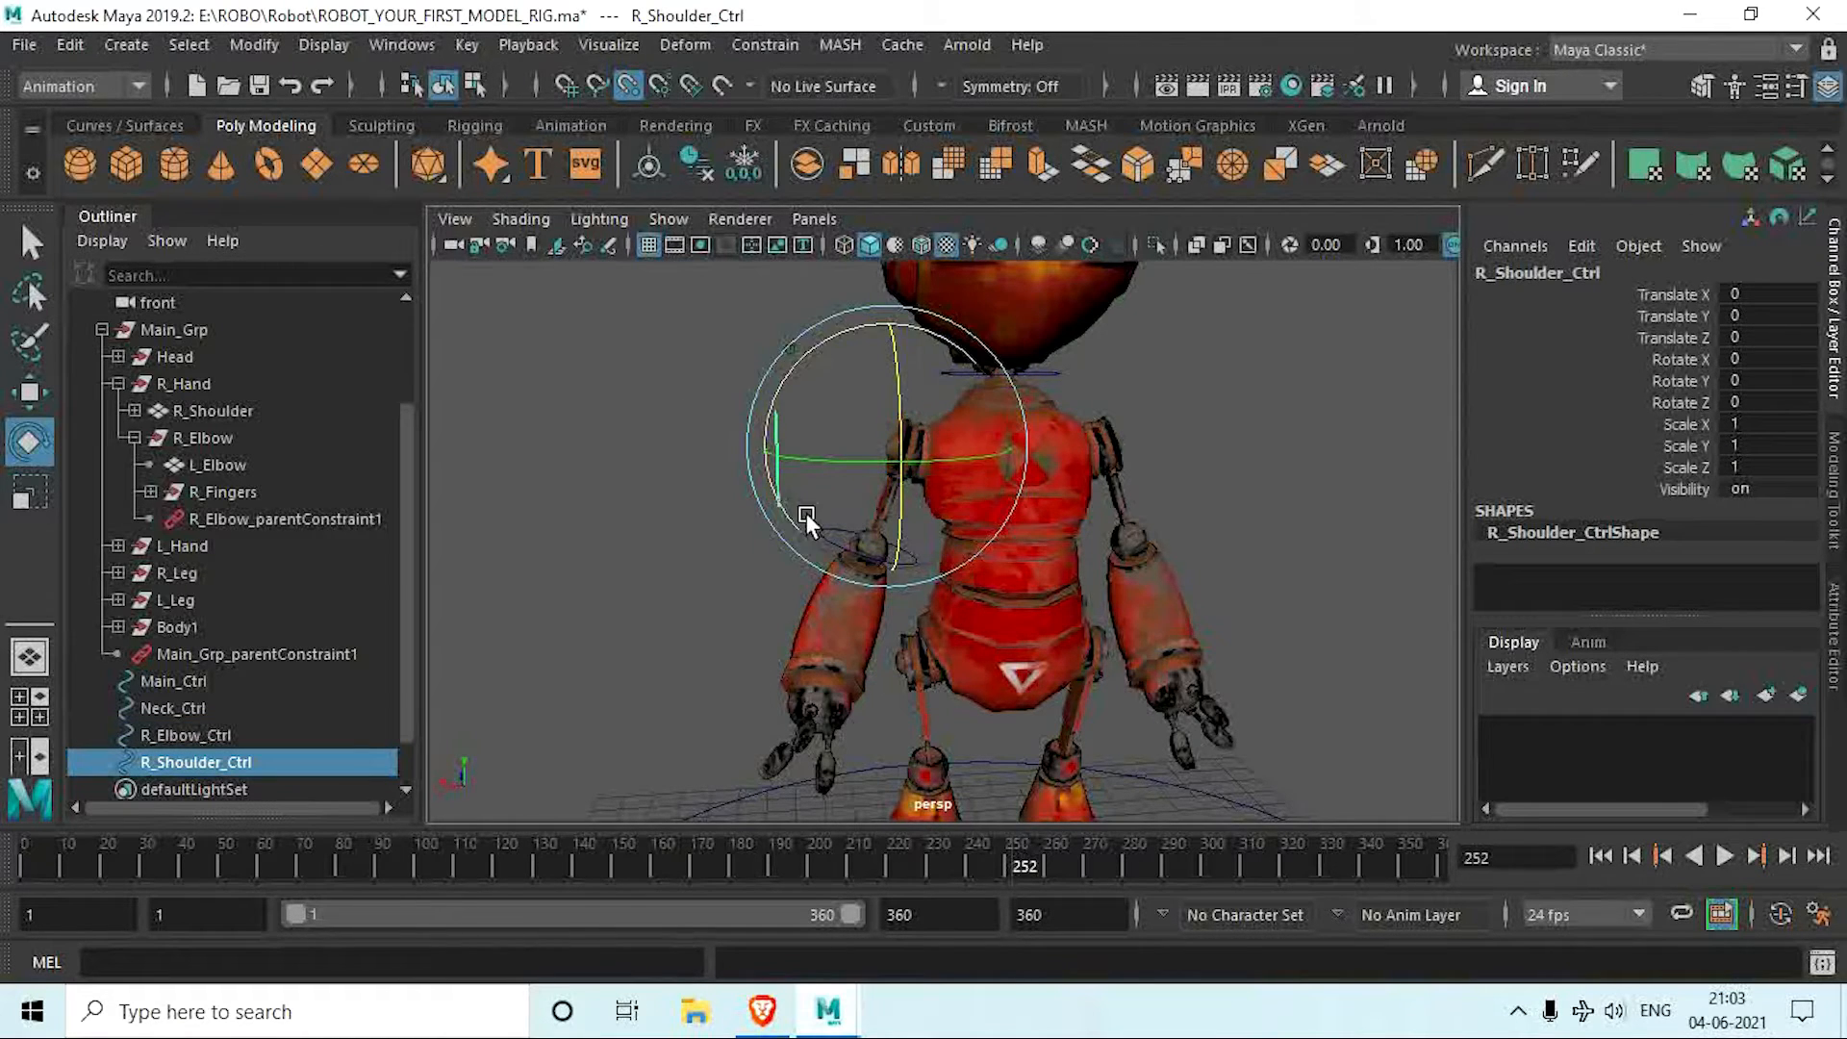
{"action": "left_click_drag", "start_coordinate": [779, 562], "coordinate": [827, 516]}
{"action": "left_click", "coordinate": [760, 432]}
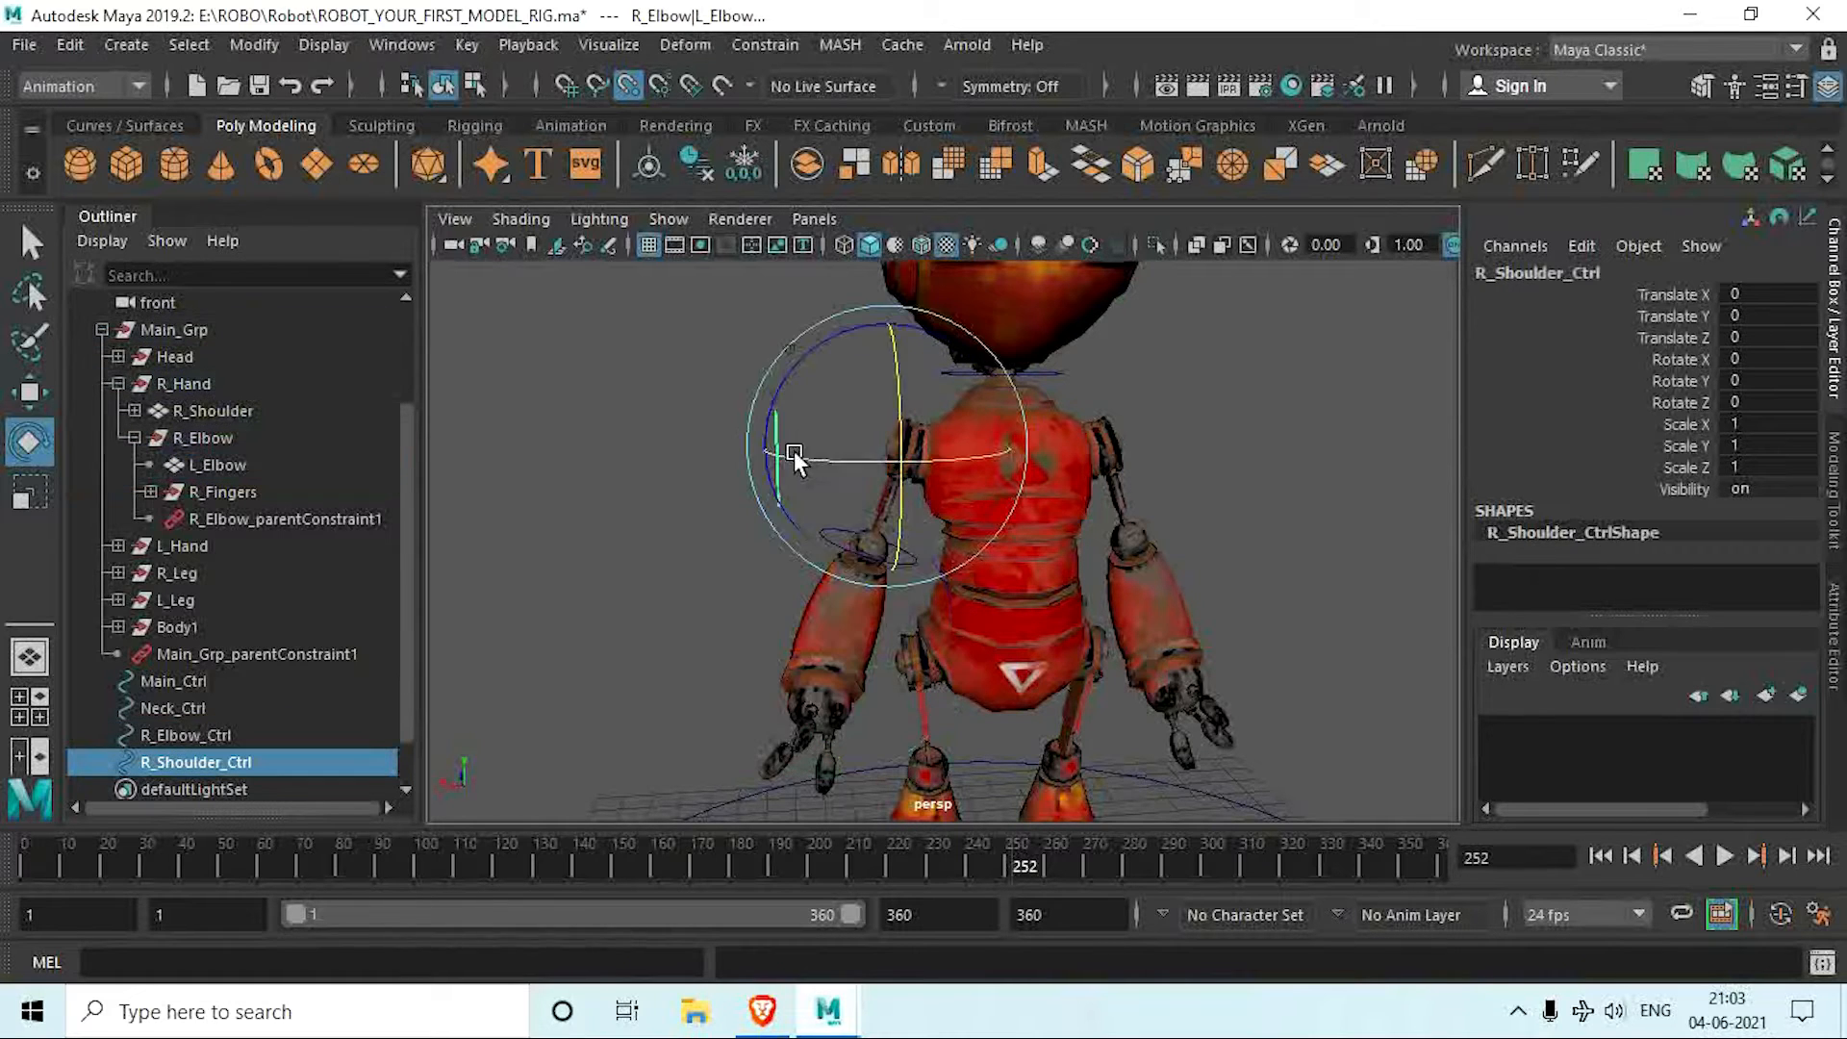
{"action": "scroll", "coordinate": [776, 598], "scroll_direction": "up", "scroll_amount": 3}
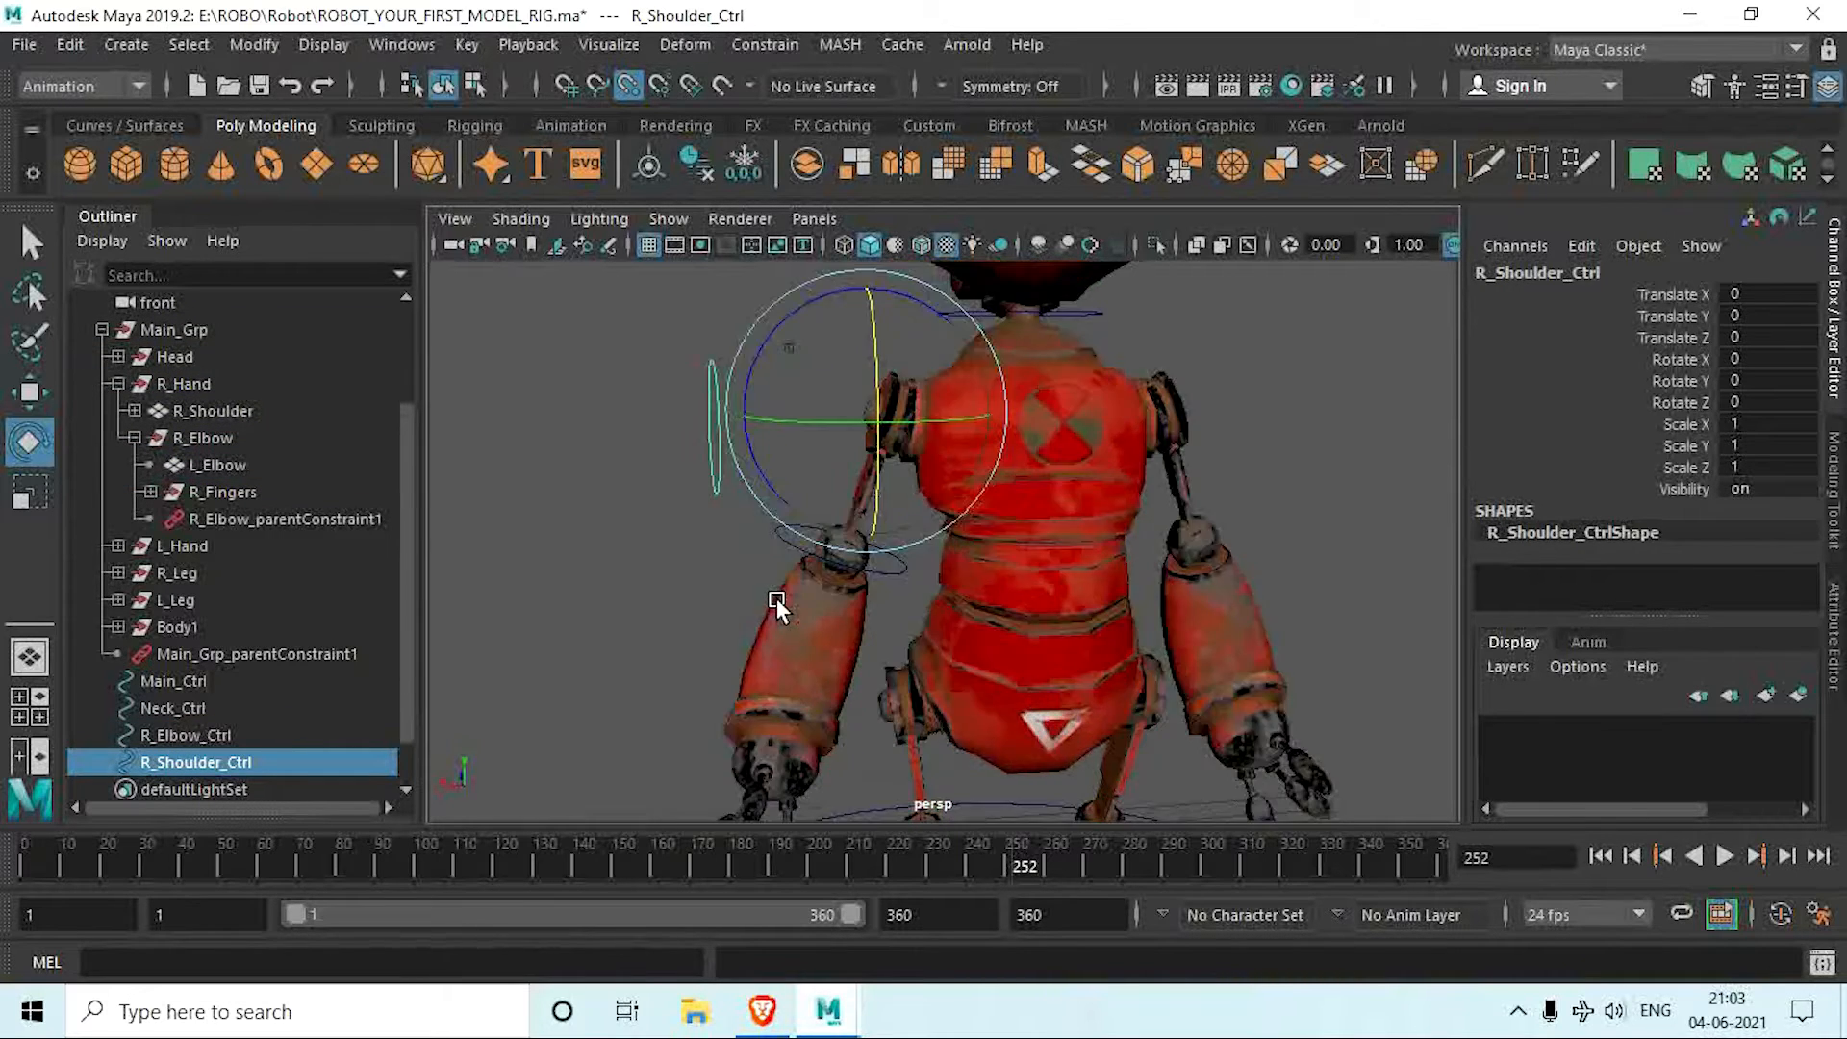
{"action": "middle_click_drag", "start_coordinate": [776, 598], "coordinate": [808, 654], "text": "alt"}
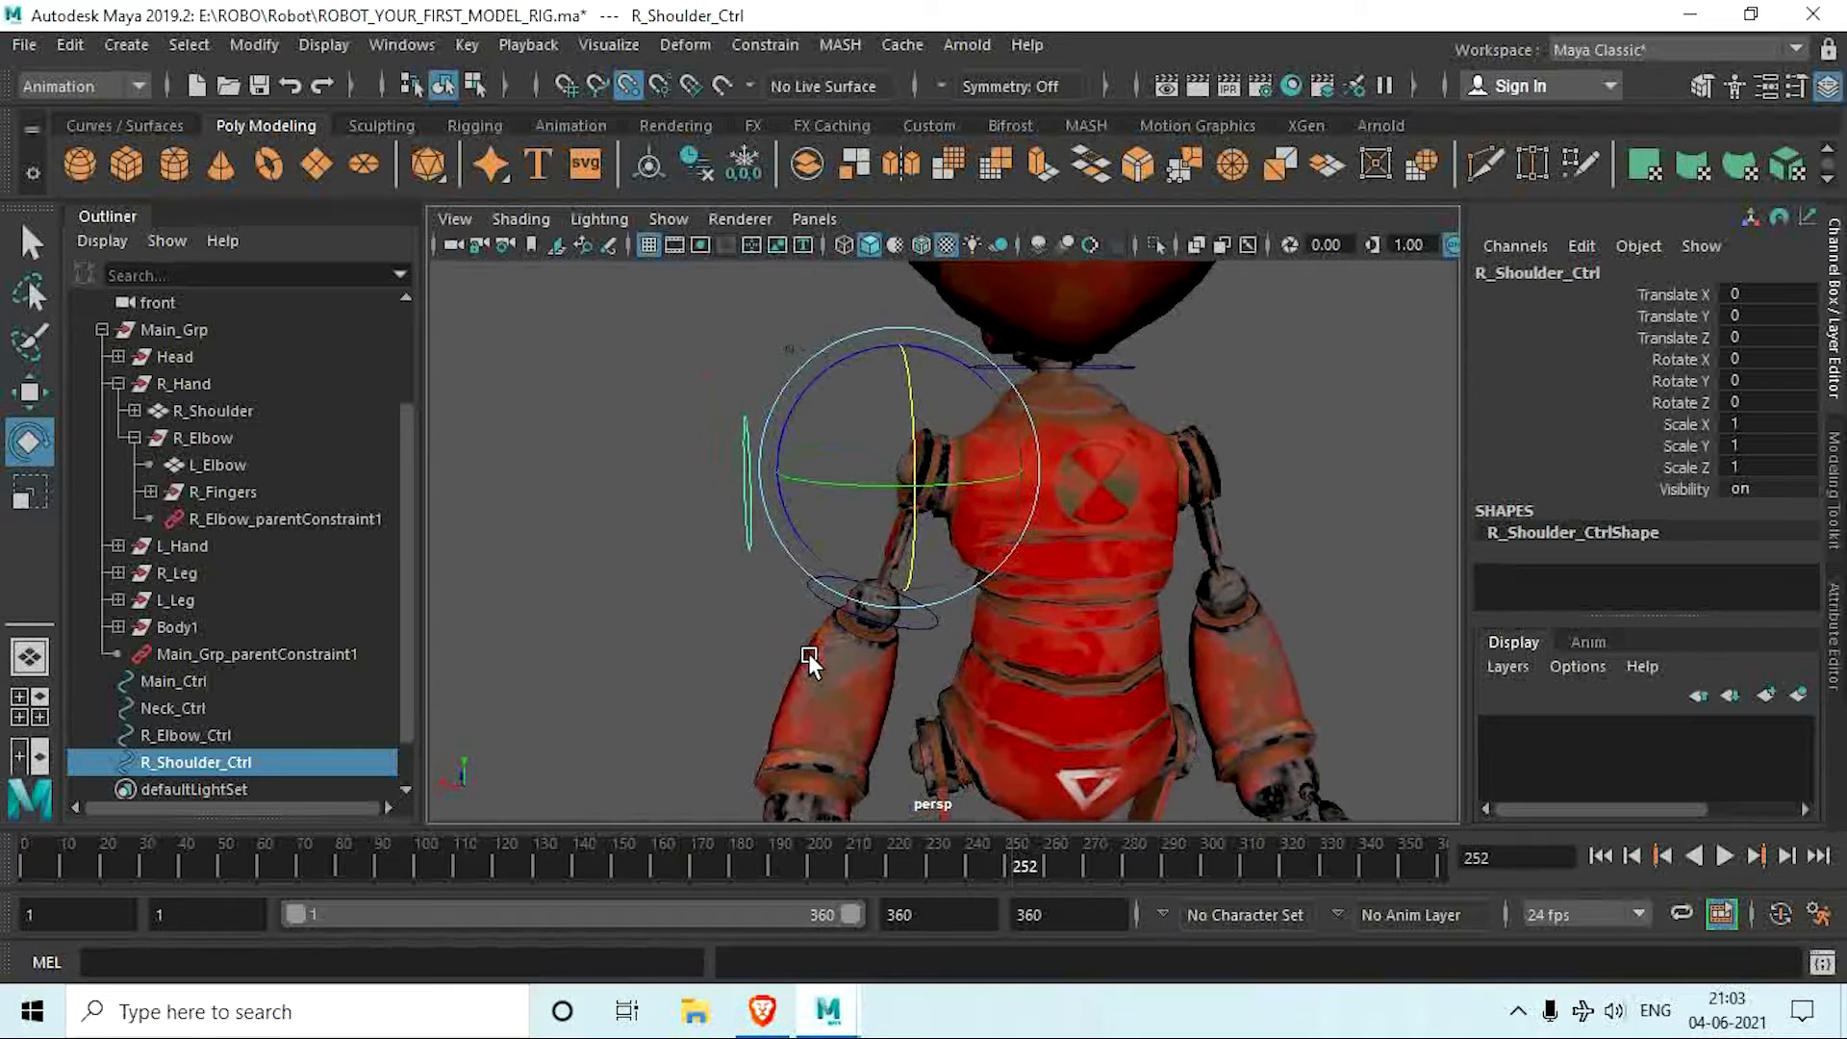
{"action": "left_click", "coordinate": [796, 597]}
{"action": "left_click", "coordinate": [808, 583]}
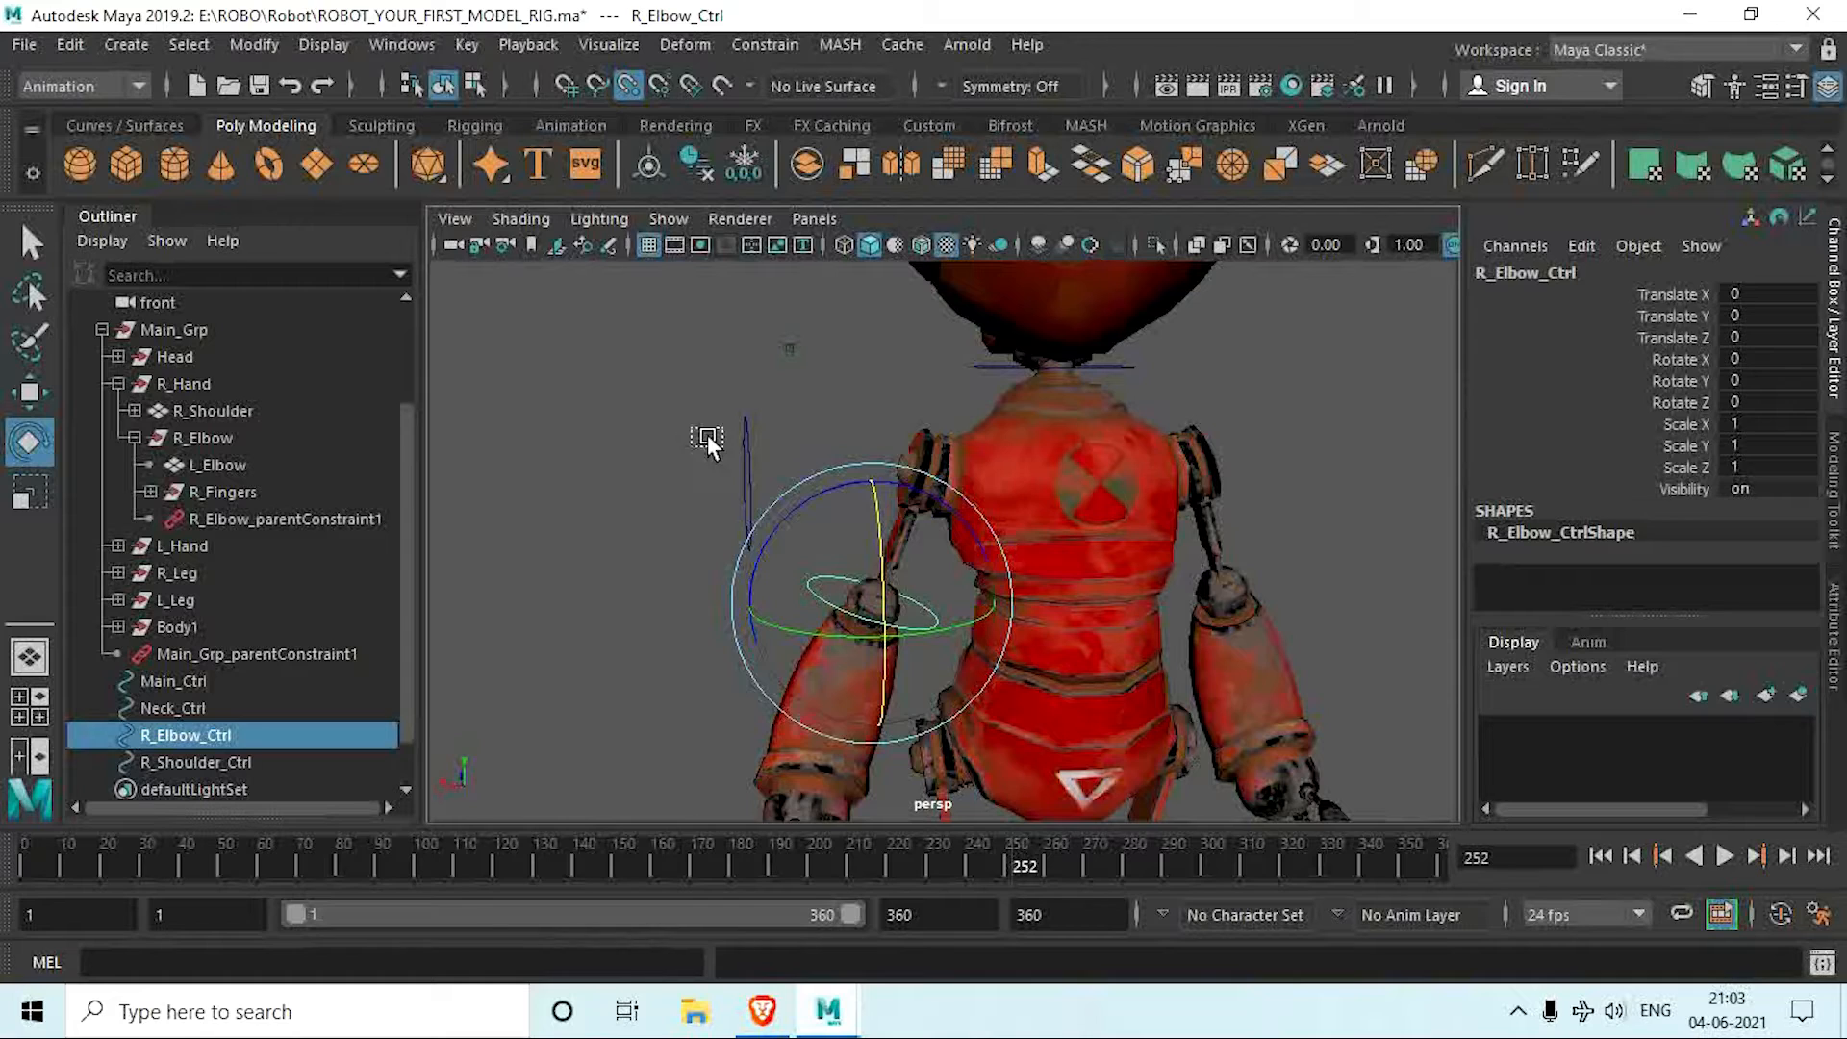
{"action": "left_click", "coordinate": [748, 500], "text": "shift"}
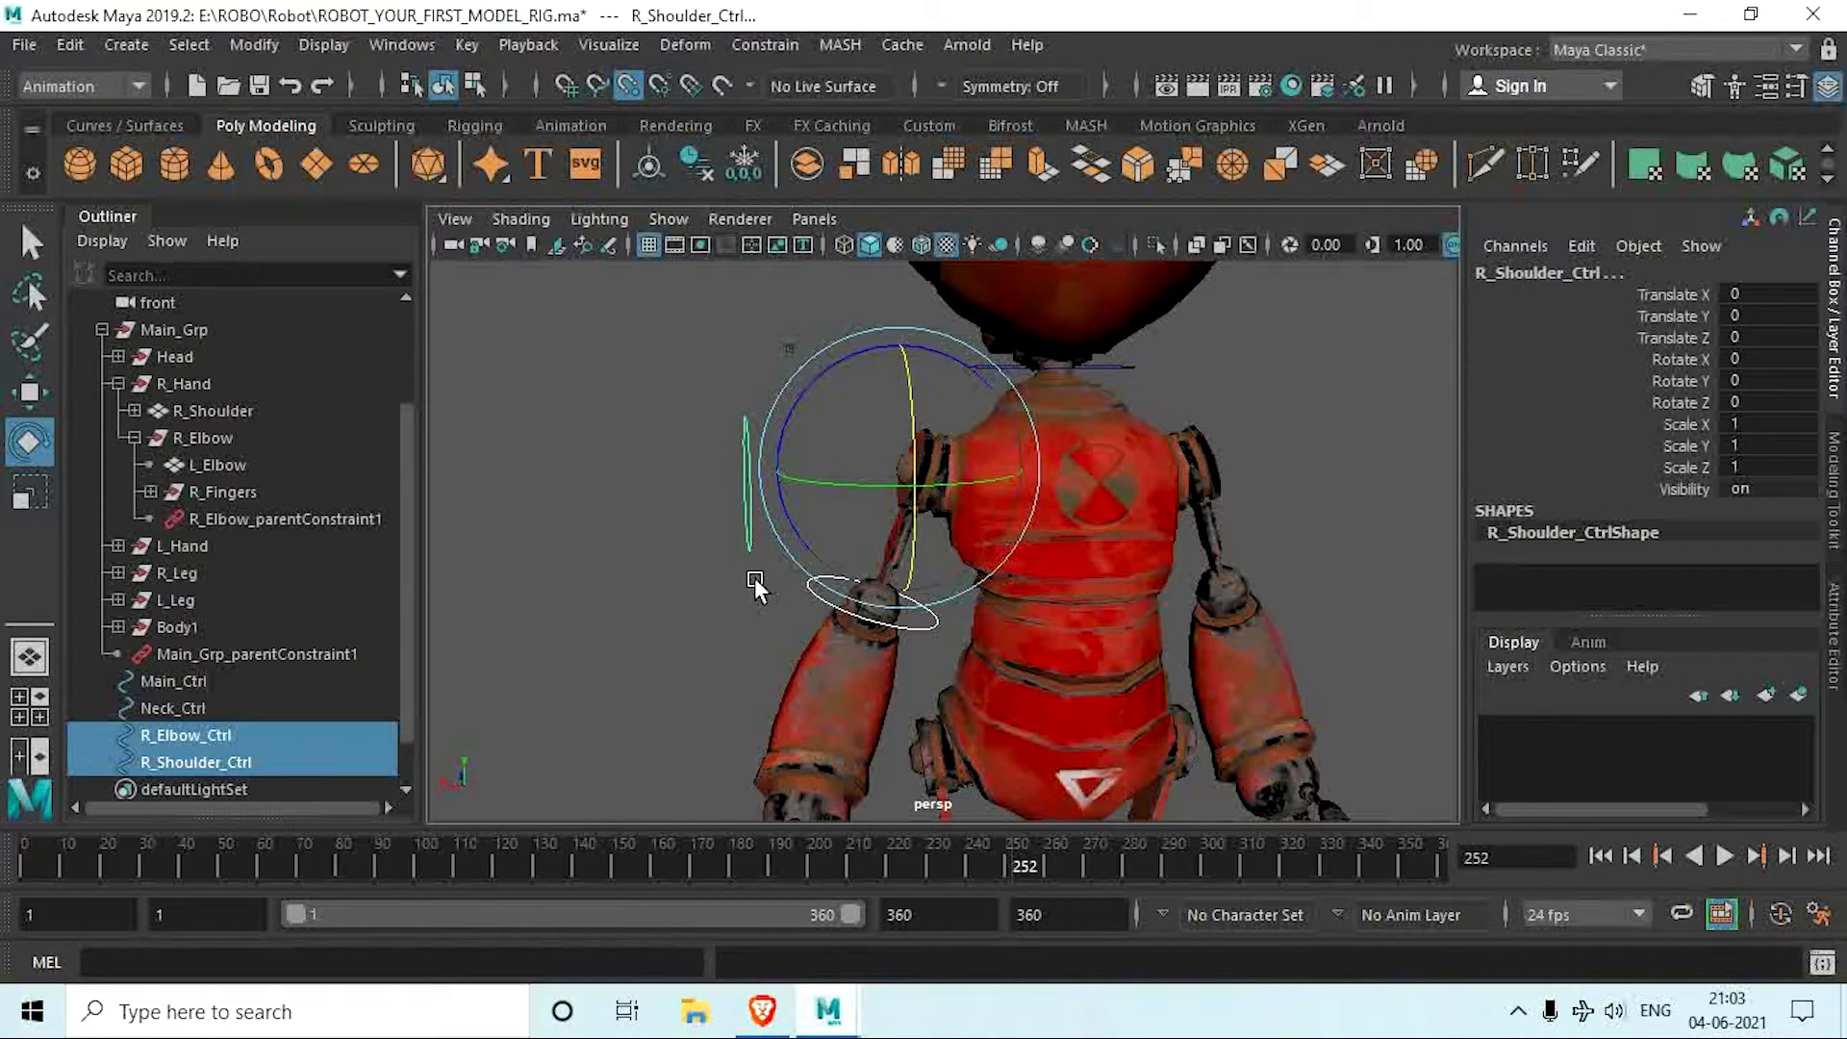
{"action": "key", "text": "p"}
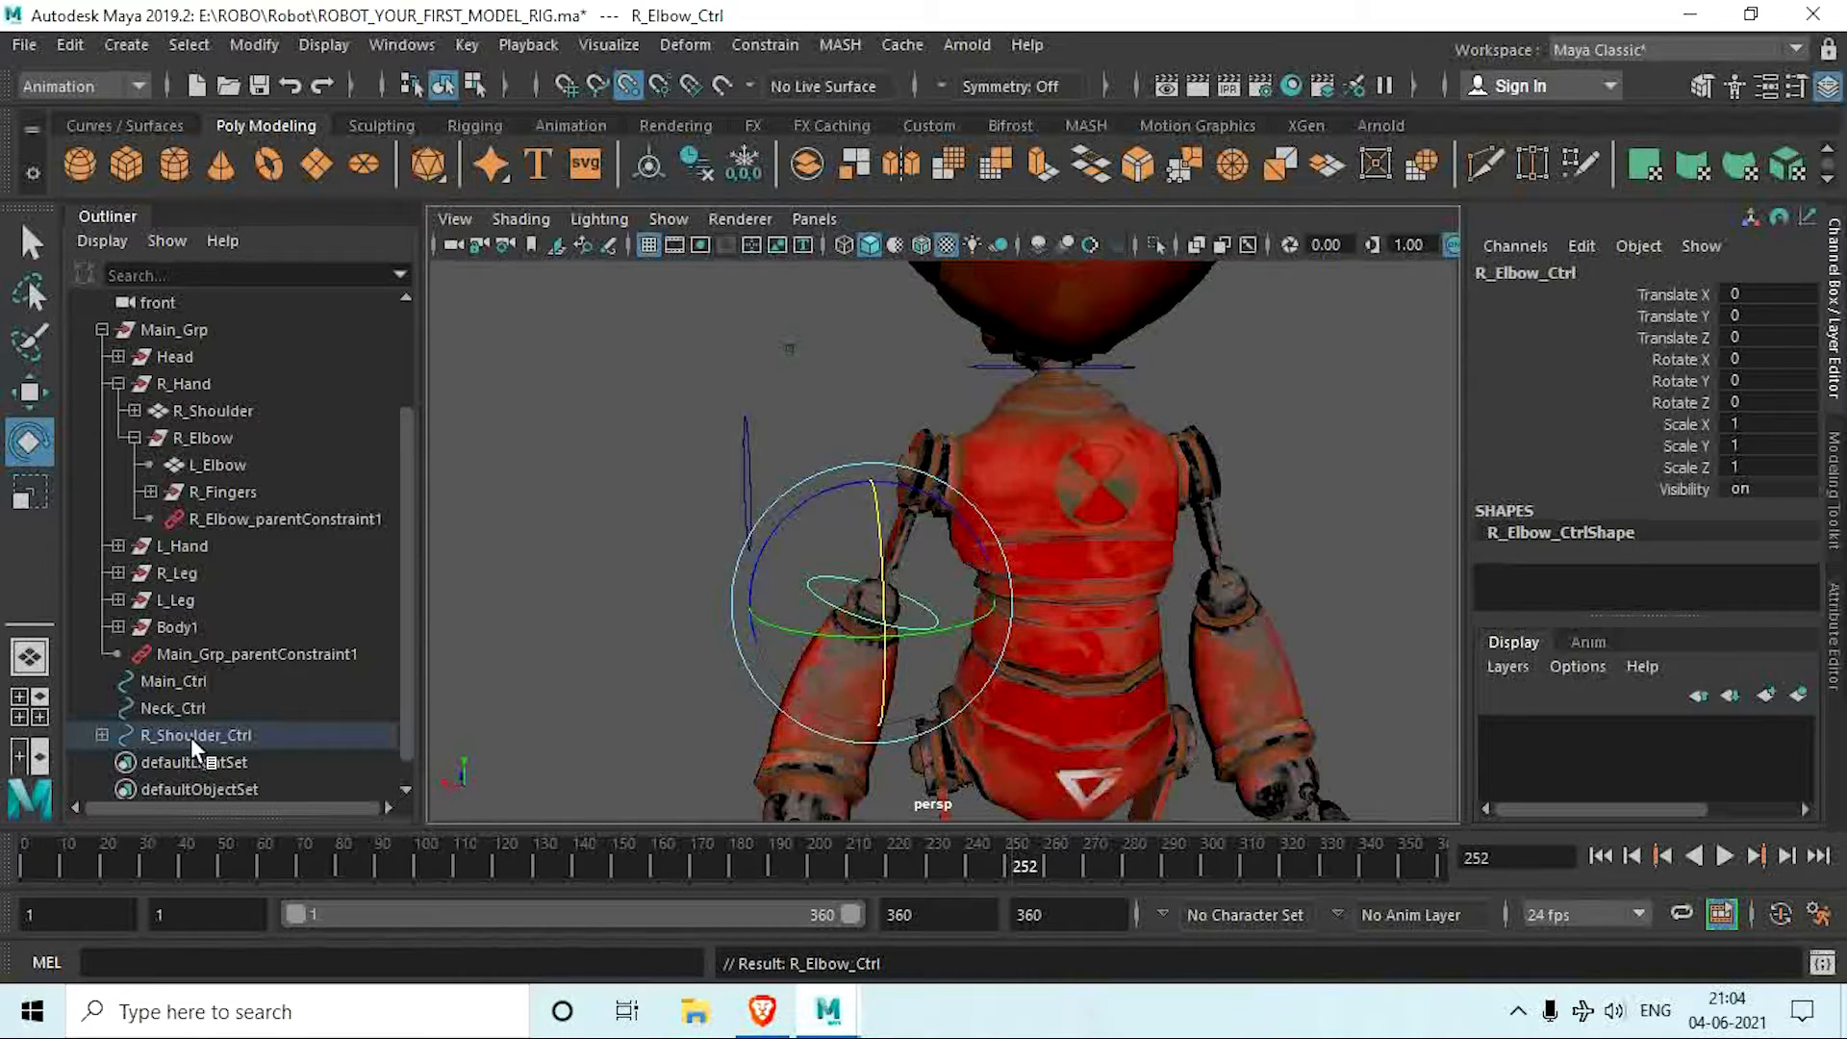
{"action": "left_click", "coordinate": [101, 735]}
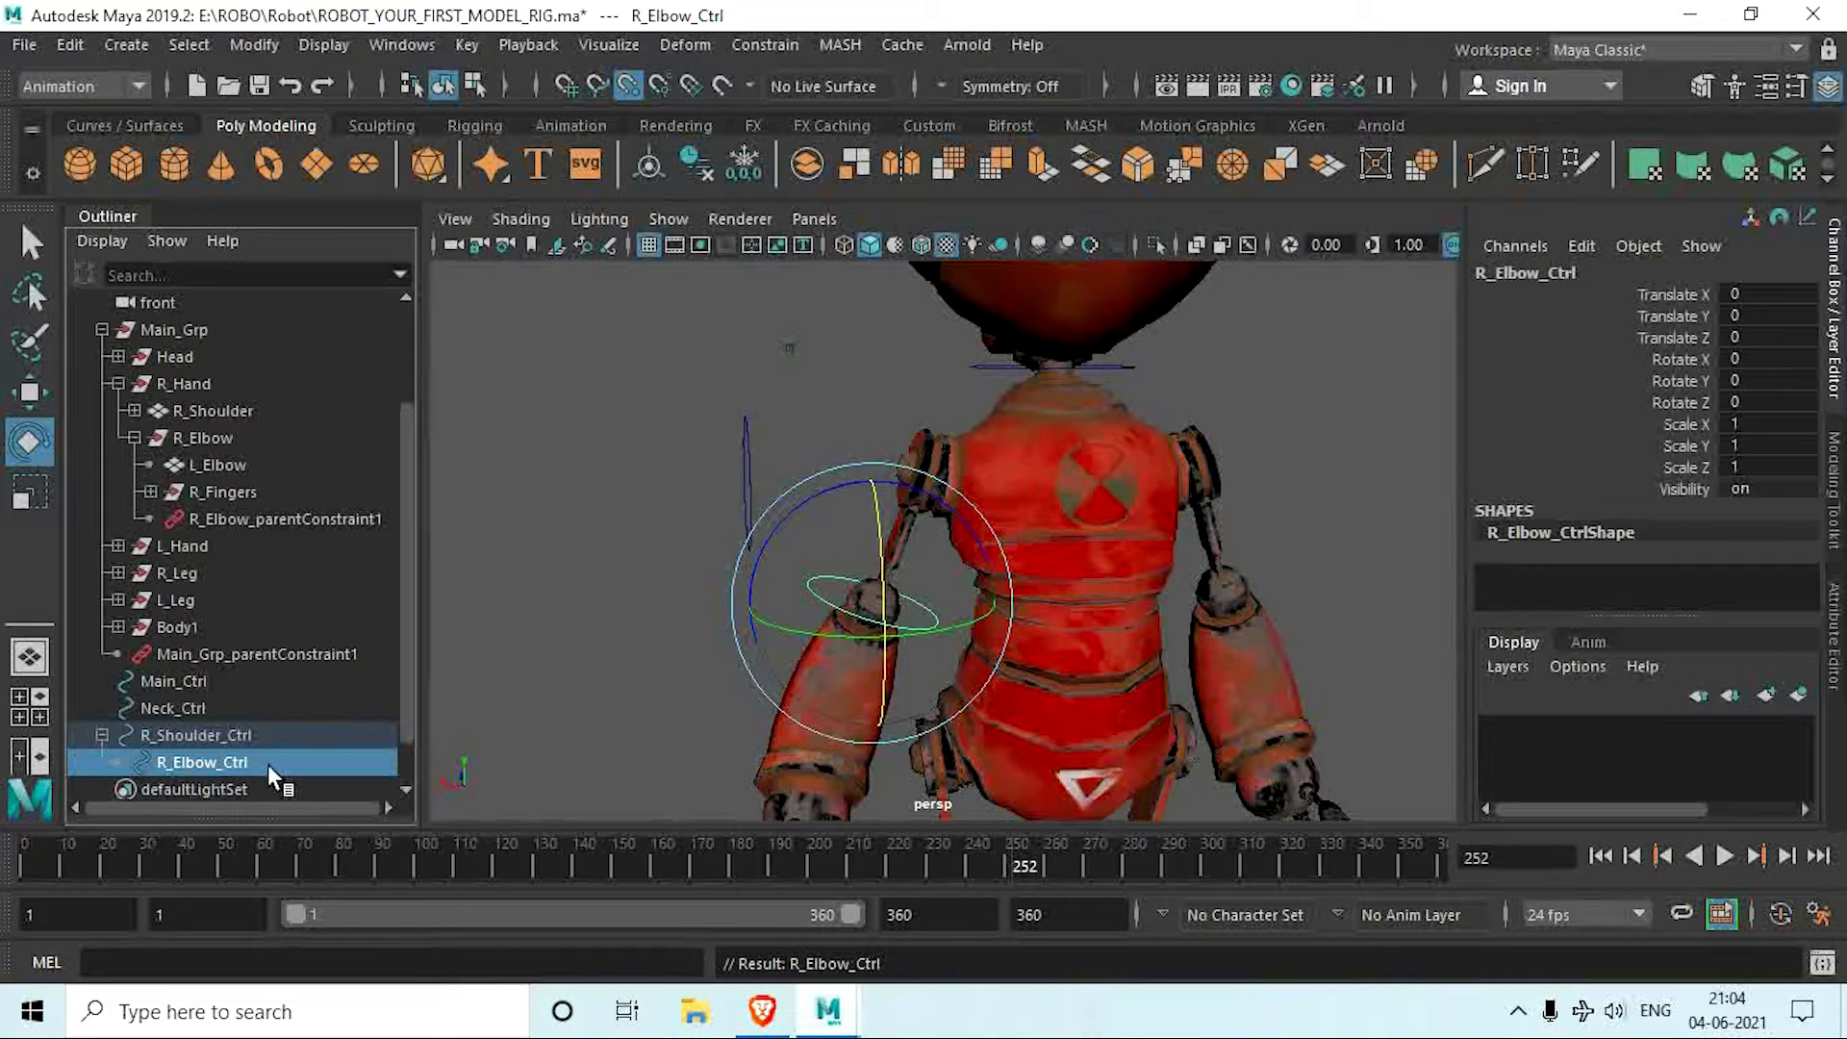
Step: Test-rotate R_Shoulder_Ctrl by about -25.6 degrees in Rotate X and undo the rotation
{"action": "left_click_drag", "start_coordinate": [670, 421], "coordinate": [764, 465]}
{"action": "scroll", "coordinate": [818, 452], "scroll_direction": "down", "scroll_amount": 3}
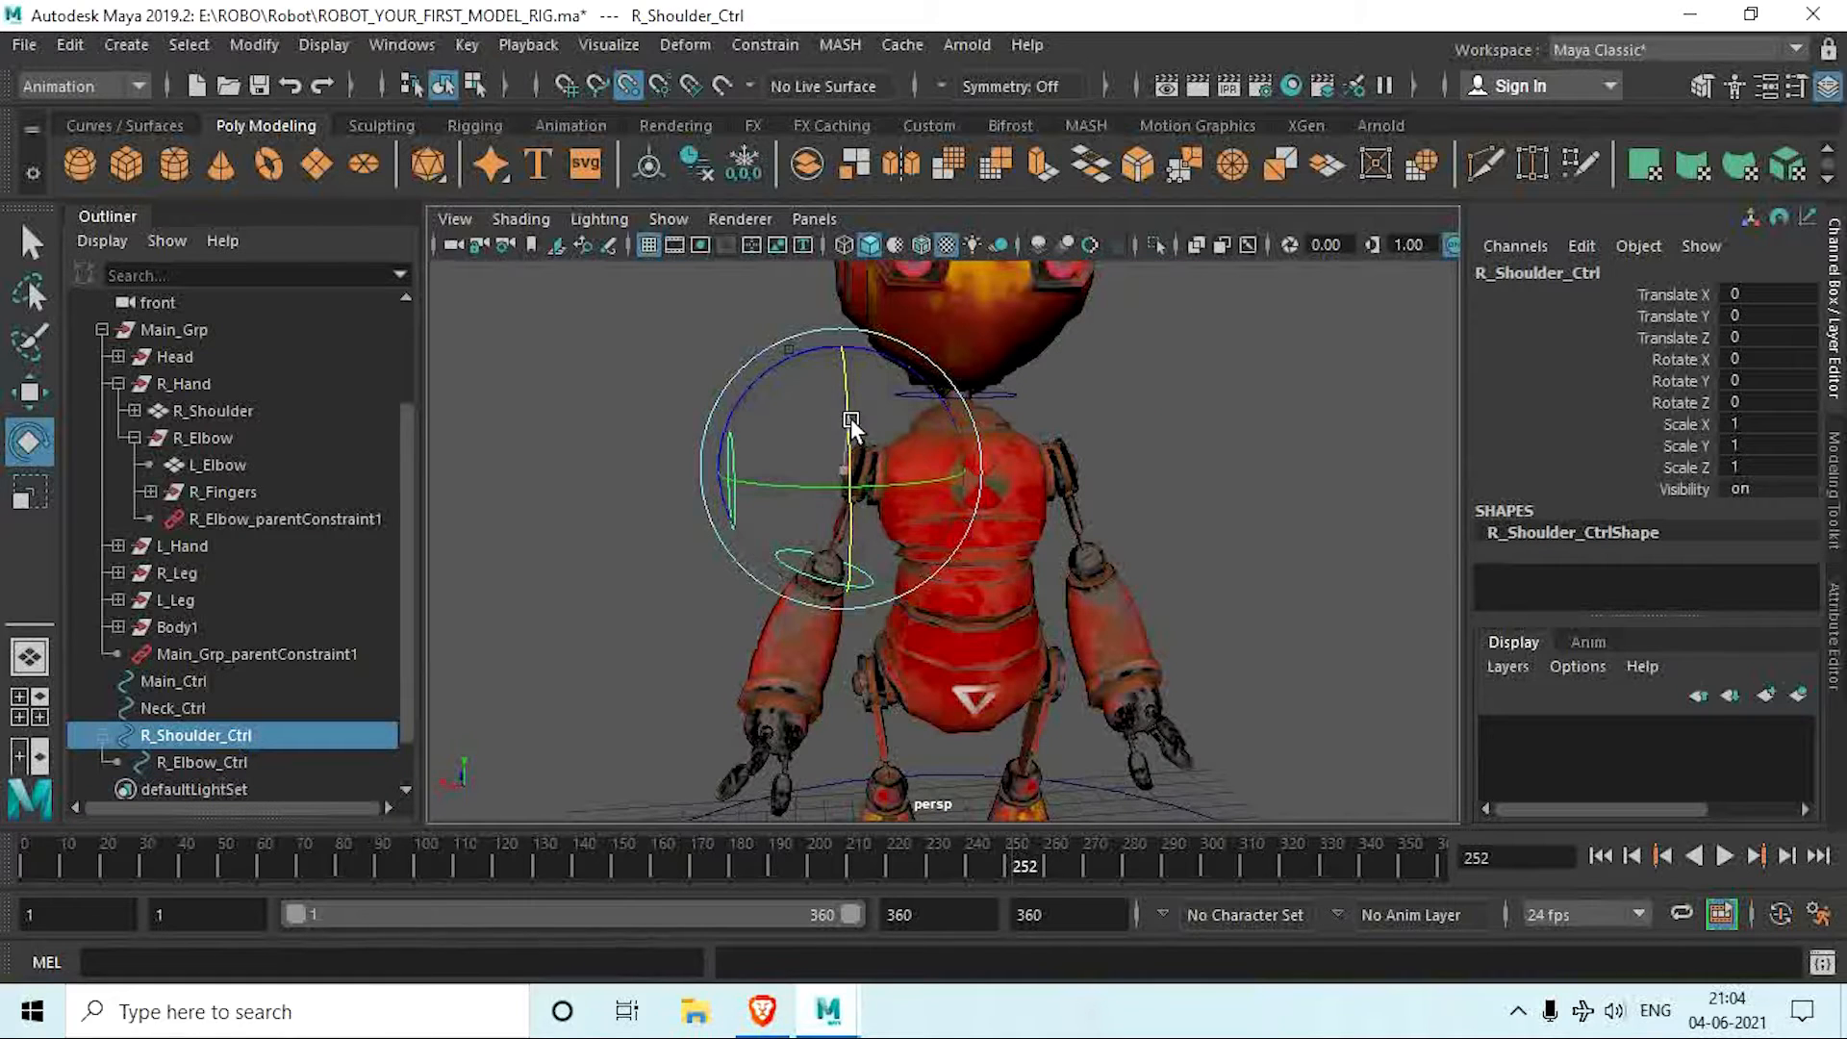
{"action": "left_click_drag", "start_coordinate": [850, 417], "coordinate": [838, 486]}
{"action": "key", "text": "ctrl+z"}
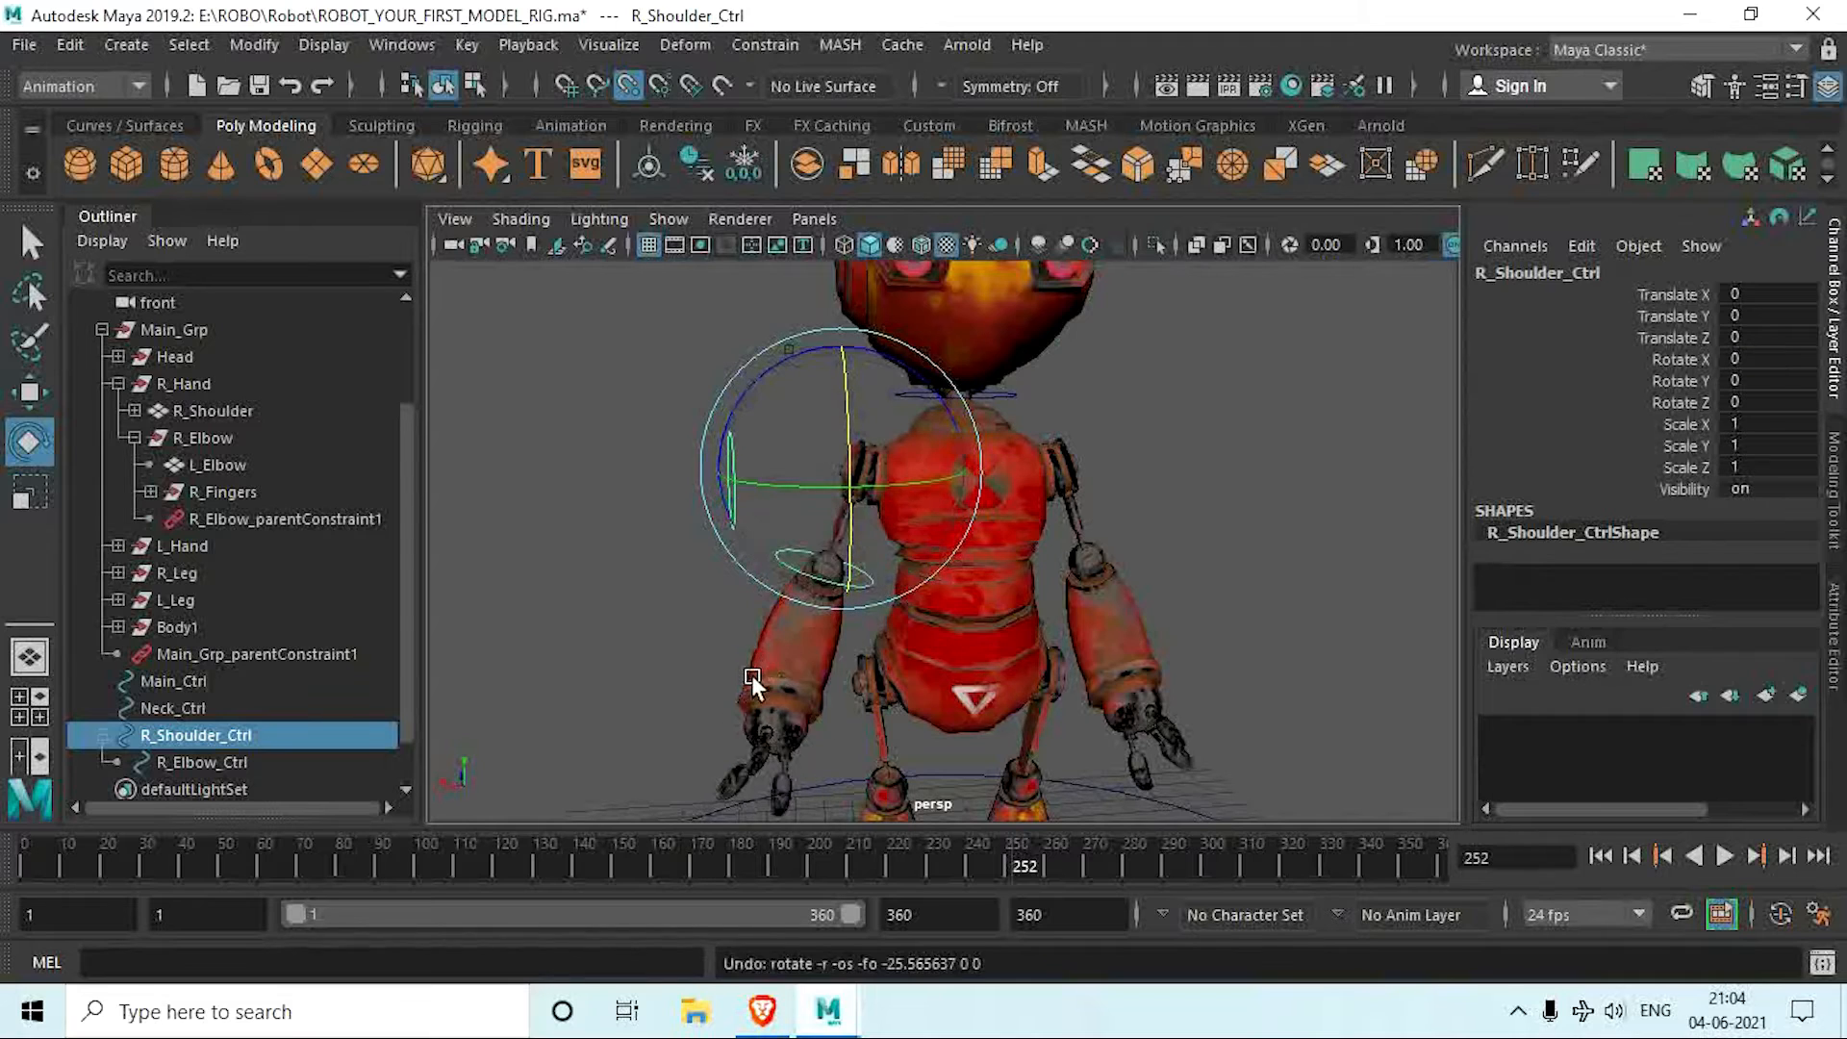
Step: Test-rotate R_Elbow_Ctrl by about 5.7 degrees in Rotate X and undo the rotation
{"action": "scroll", "coordinate": [754, 662], "scroll_direction": "up", "scroll_amount": 5}
{"action": "middle_click_drag", "start_coordinate": [757, 641], "coordinate": [790, 622], "text": "alt"}
{"action": "left_click_drag", "start_coordinate": [791, 622], "coordinate": [813, 662]}
{"action": "scroll", "coordinate": [812, 660], "scroll_direction": "down", "scroll_amount": 4}
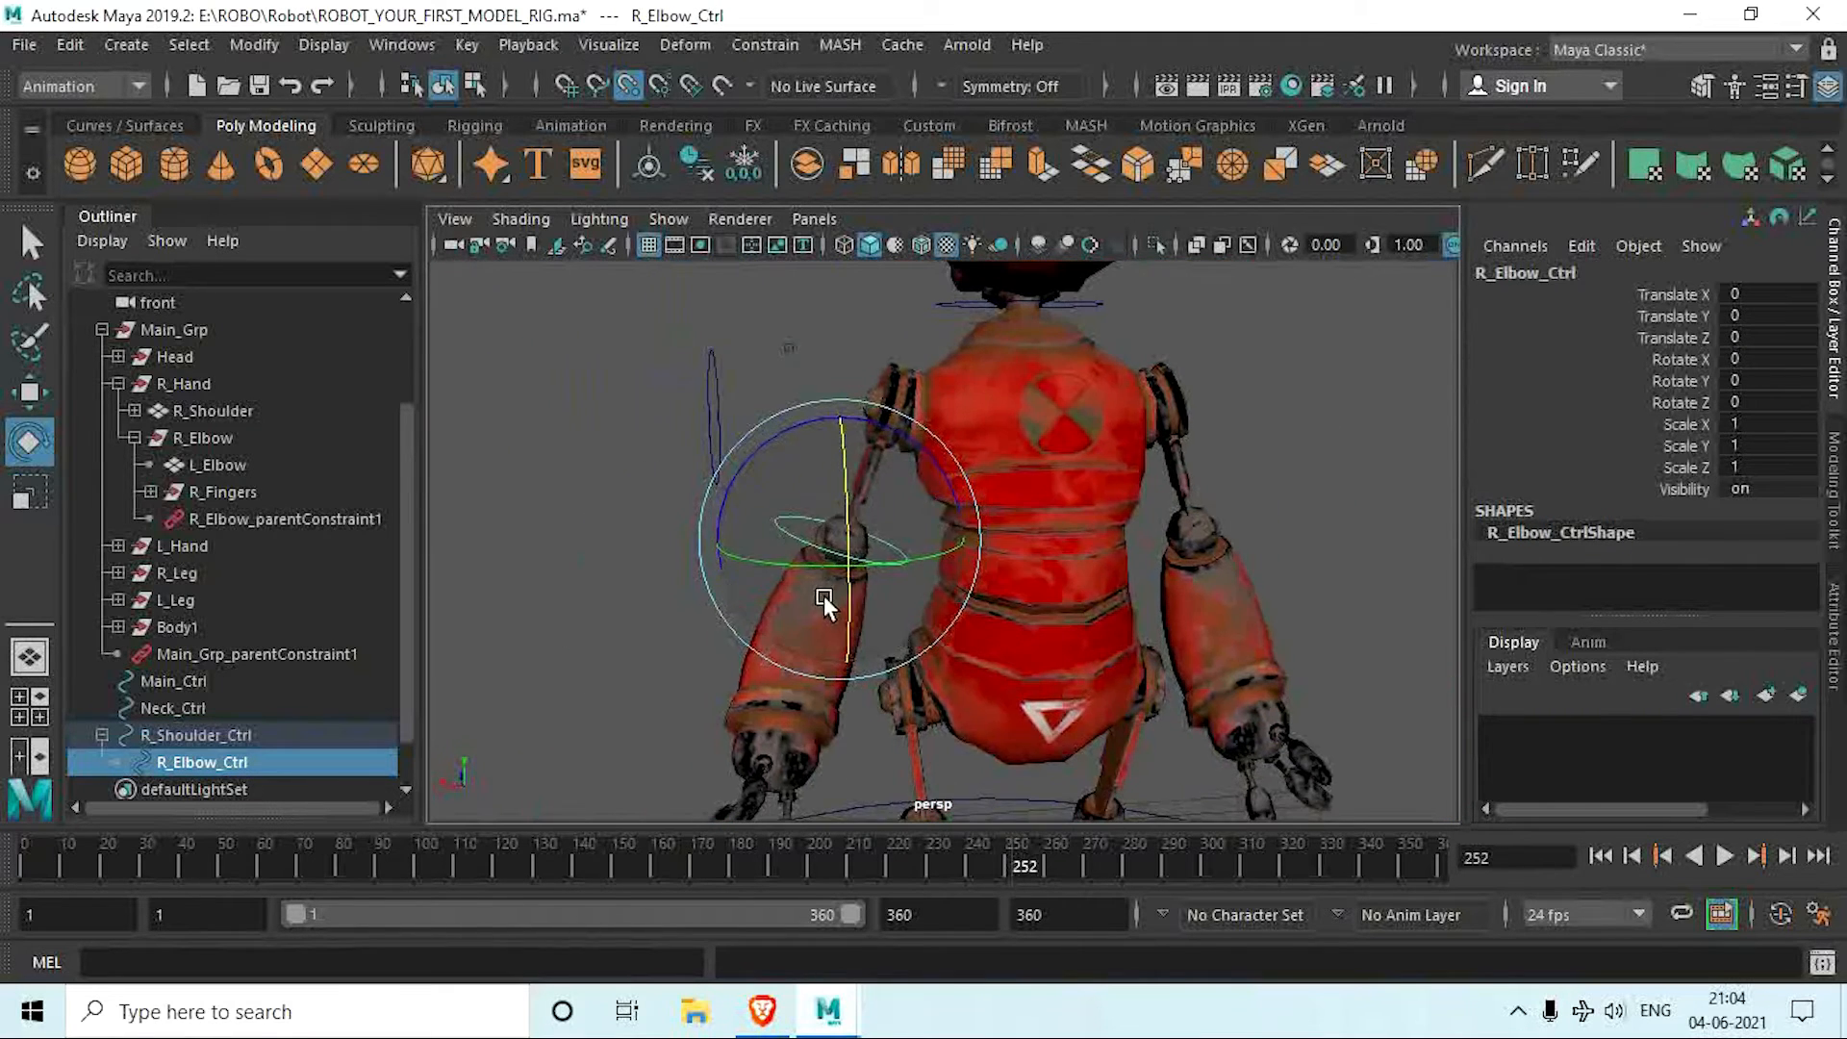
{"action": "left_click_drag", "start_coordinate": [823, 597], "coordinate": [873, 506]}
{"action": "key", "text": "ctrl+z"}
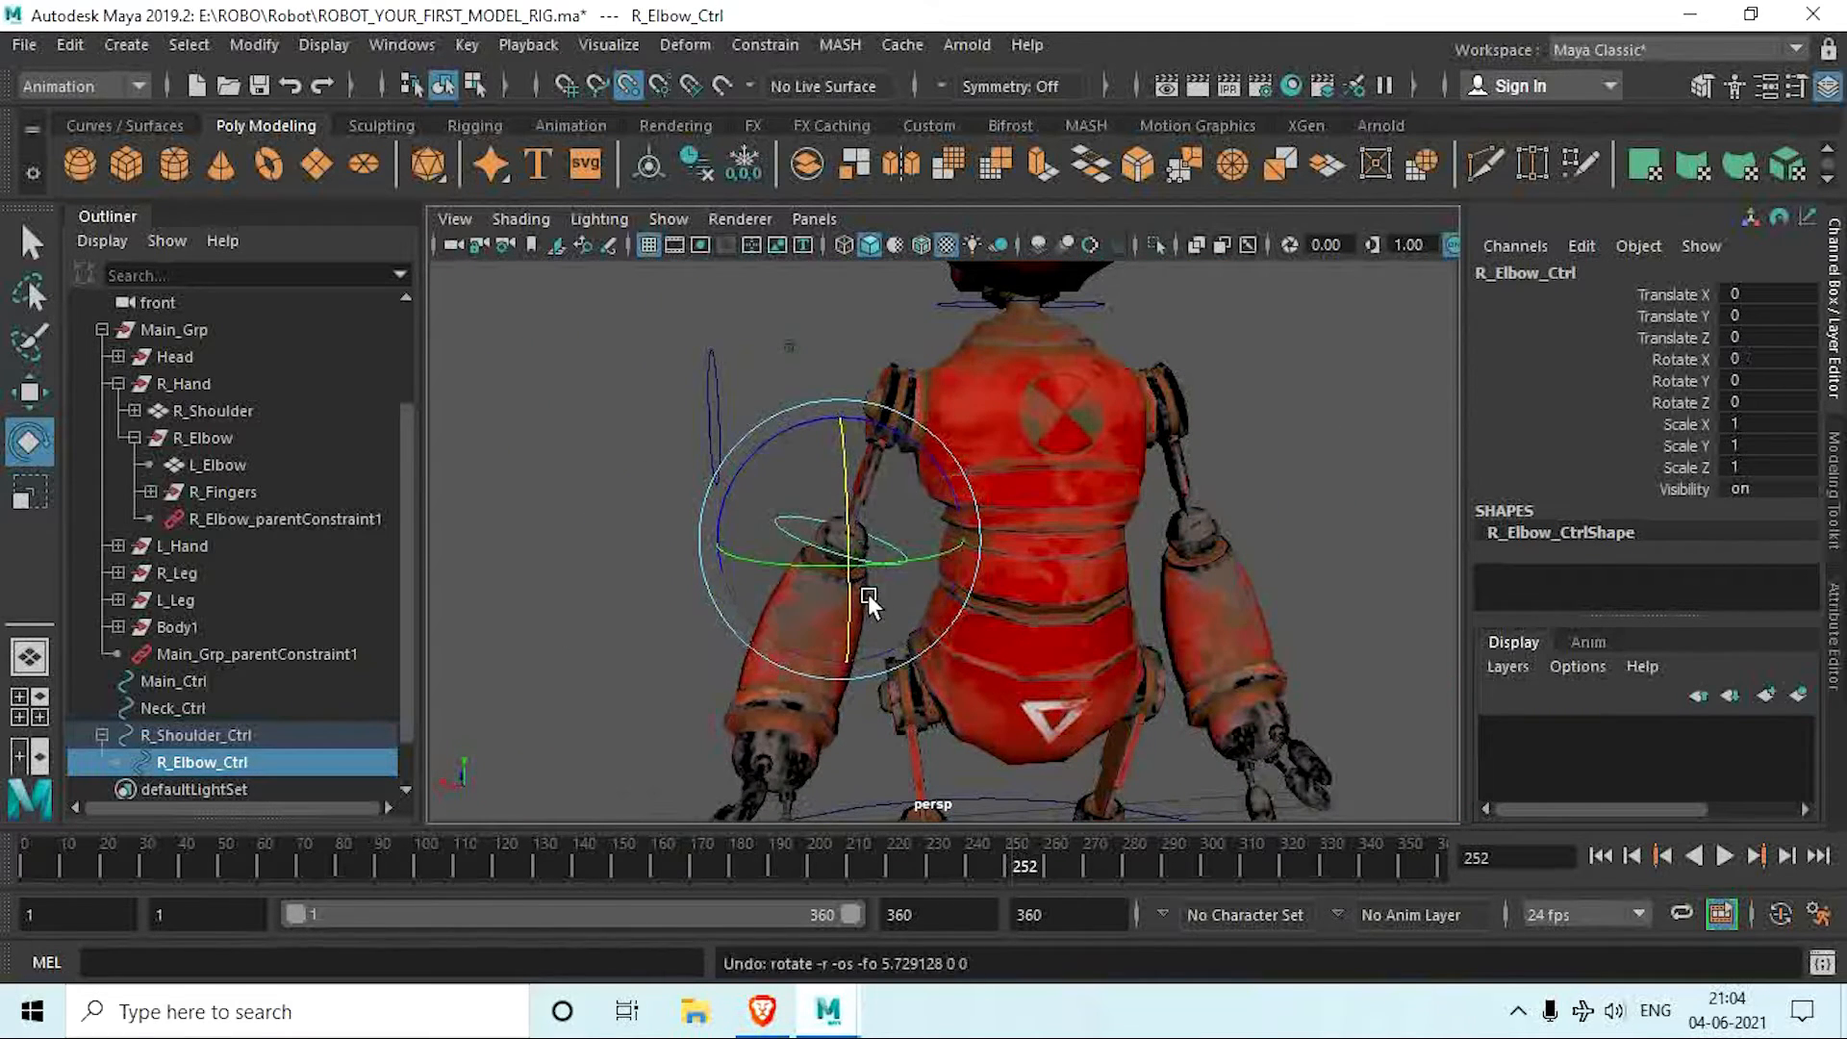
Step: Duplicate R_Shoulder_Ctrl together with its child elbow controller and mirror the copy by setting Scale X to -1
{"action": "scroll", "coordinate": [868, 577], "scroll_direction": "down", "scroll_amount": 3}
{"action": "scroll", "coordinate": [806, 568], "scroll_direction": "up", "scroll_amount": 2}
{"action": "scroll", "coordinate": [829, 608], "scroll_direction": "down", "scroll_amount": 1}
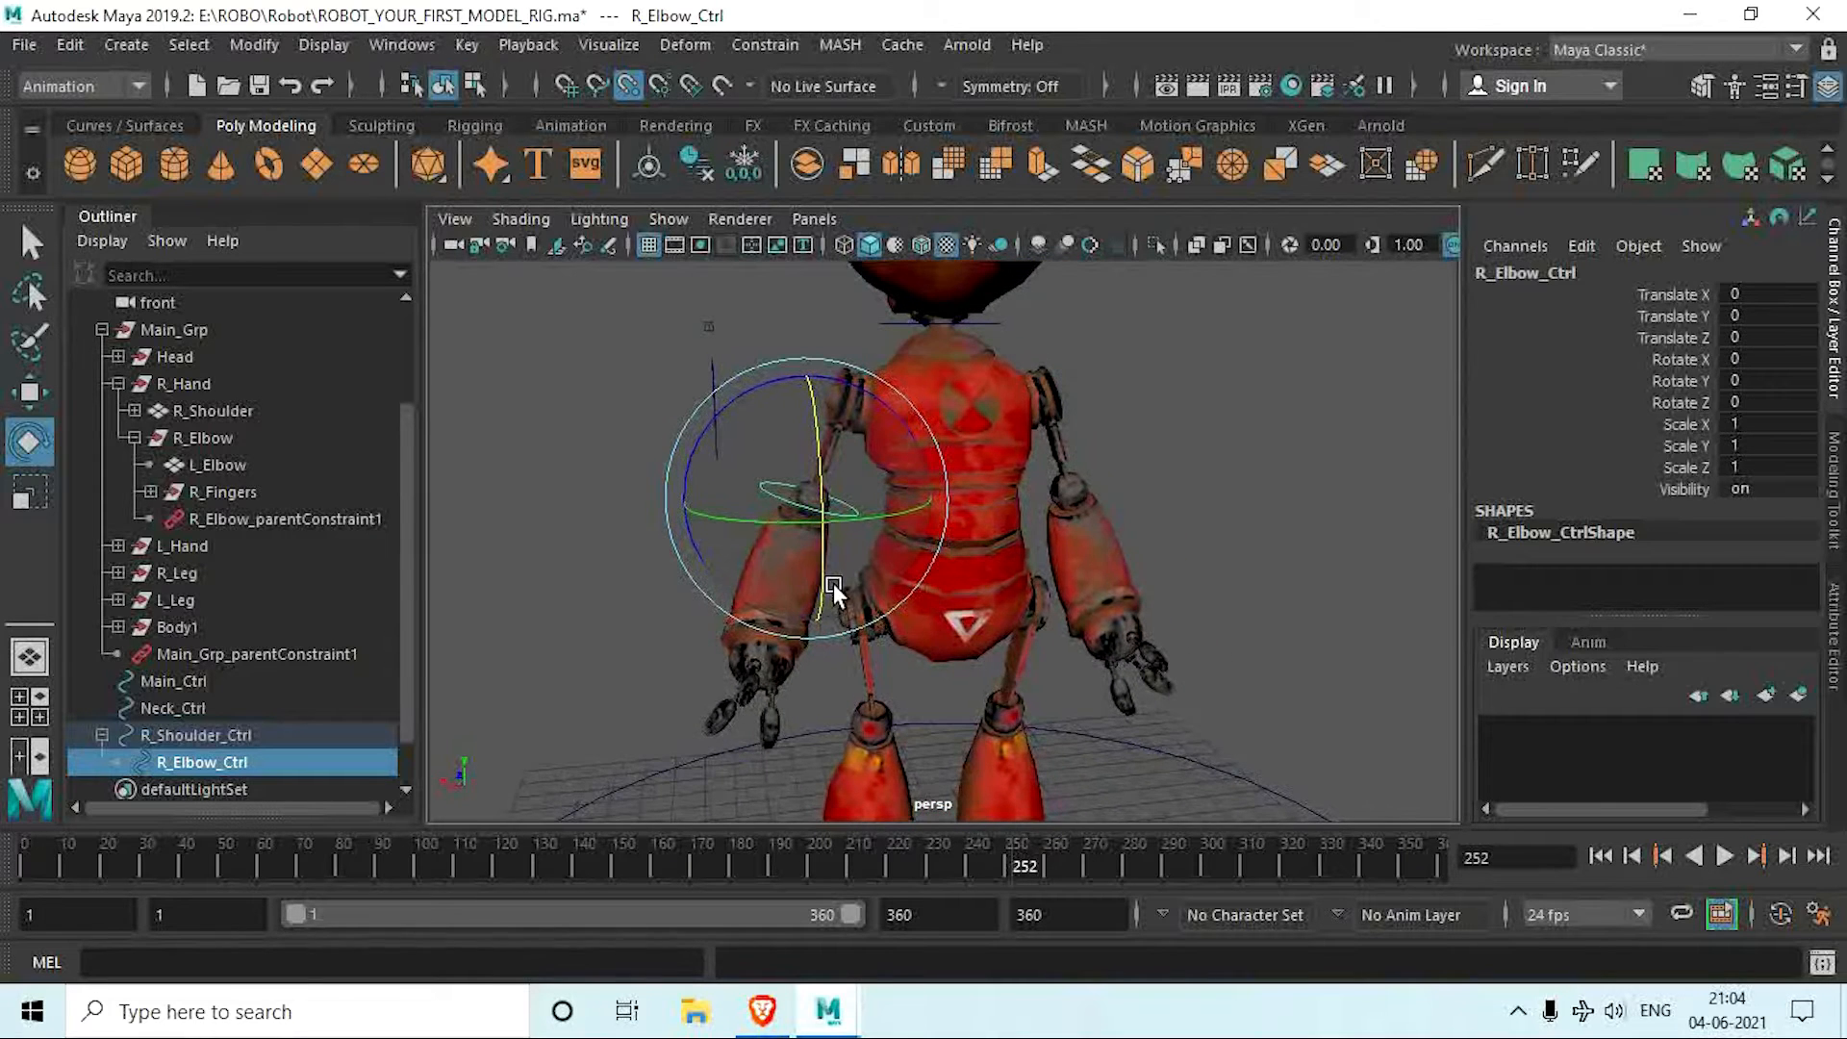
{"action": "left_click", "coordinate": [242, 736]}
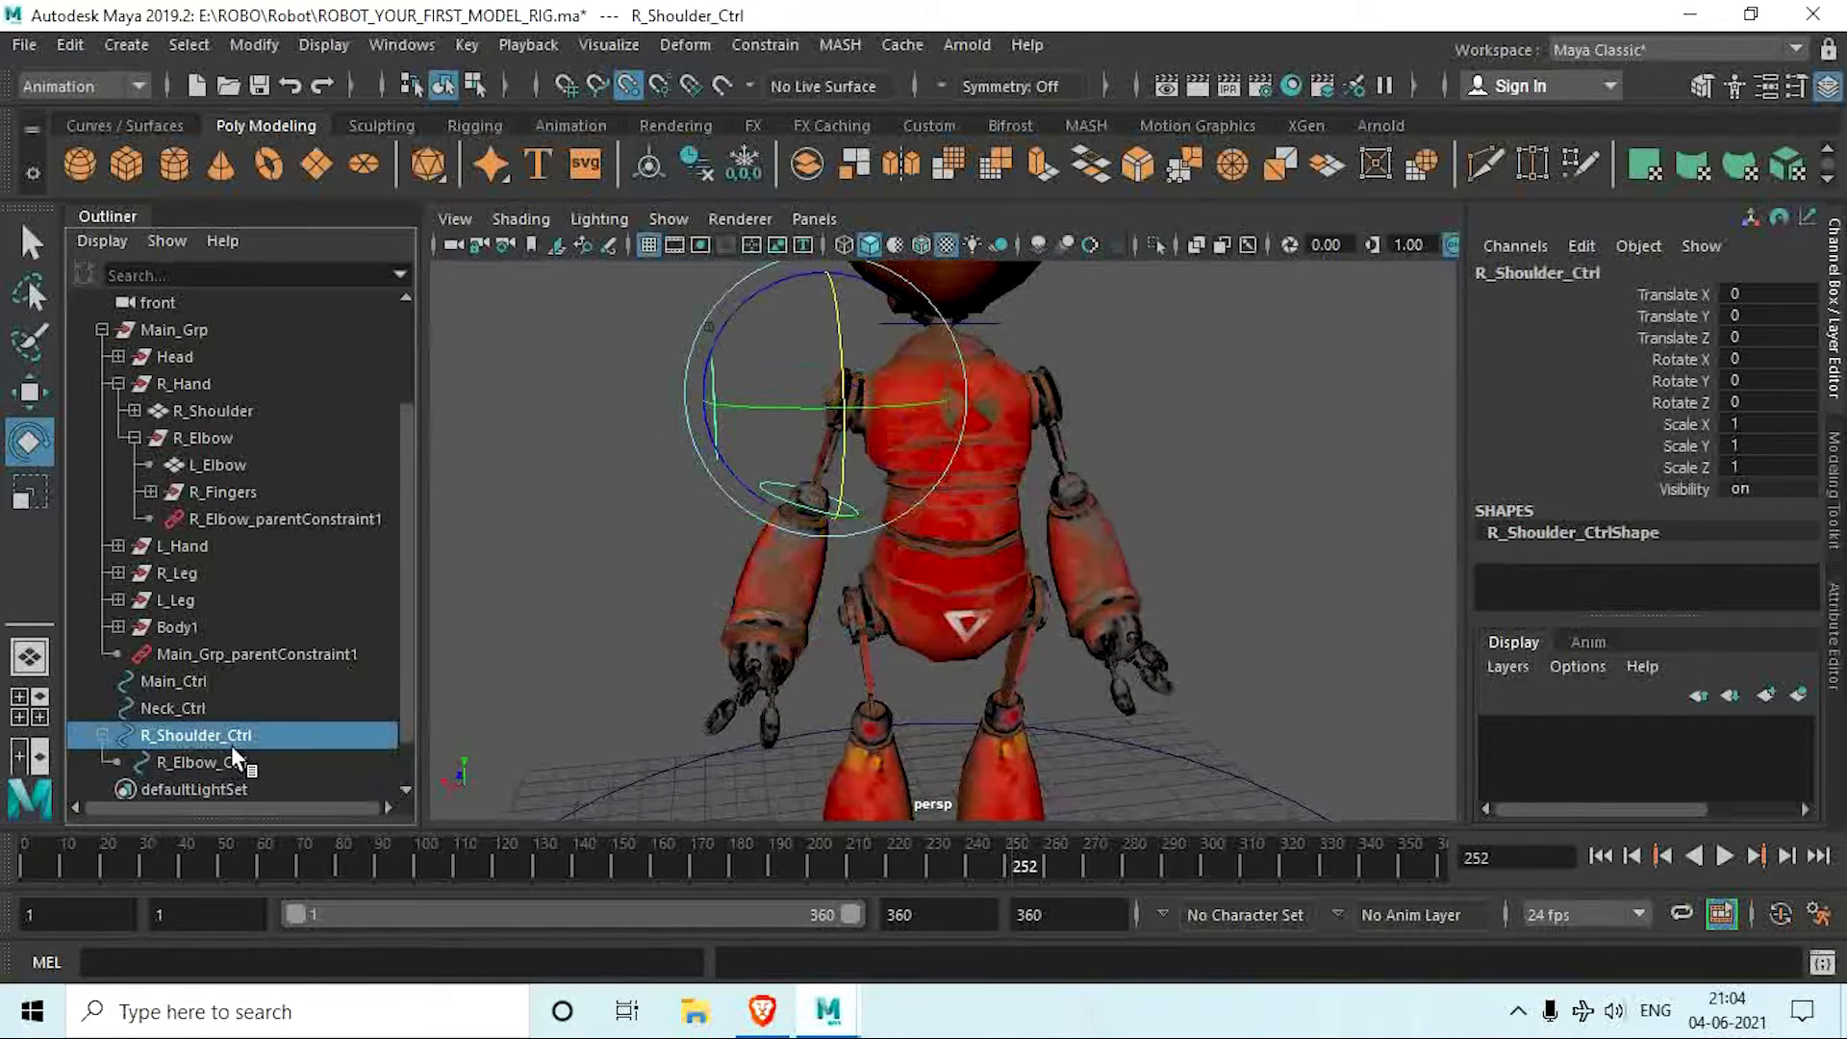
{"action": "middle_click_drag", "start_coordinate": [234, 749], "coordinate": [235, 732]}
{"action": "key", "text": "ctrl+d"}
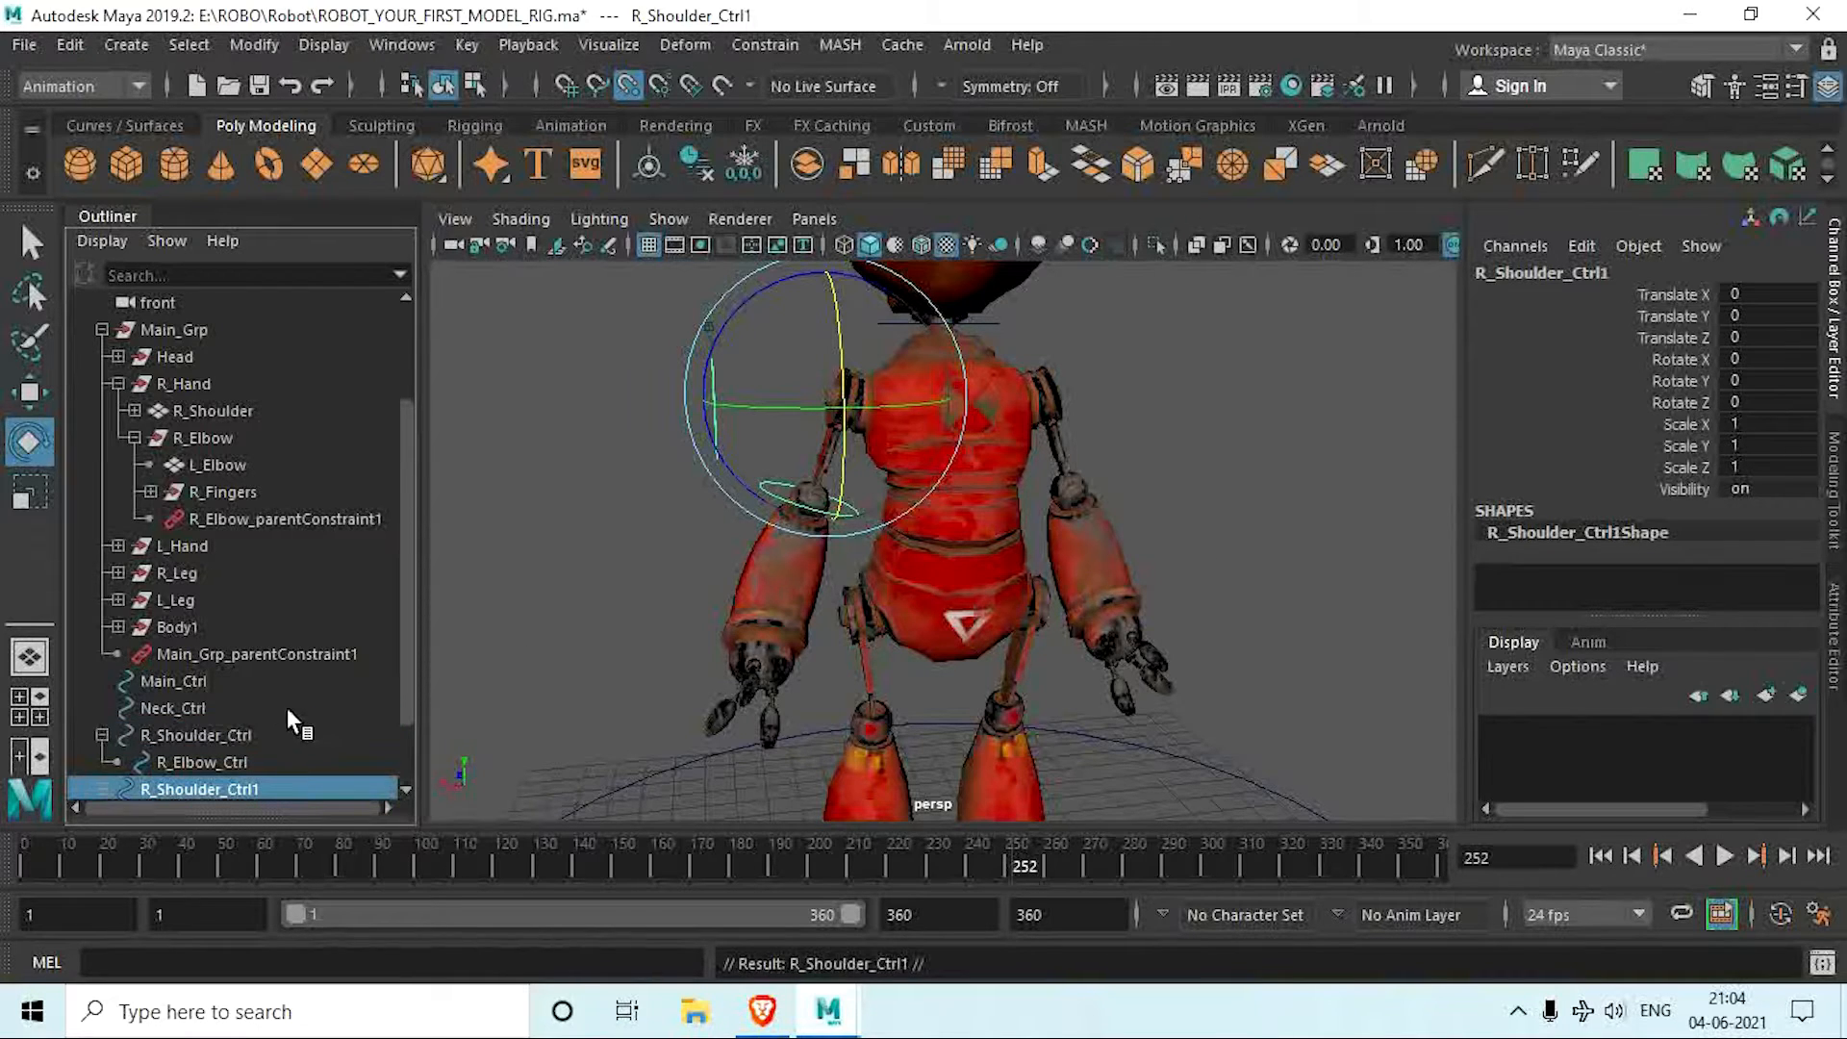
{"action": "scroll", "coordinate": [286, 707], "scroll_direction": "down", "scroll_amount": 2}
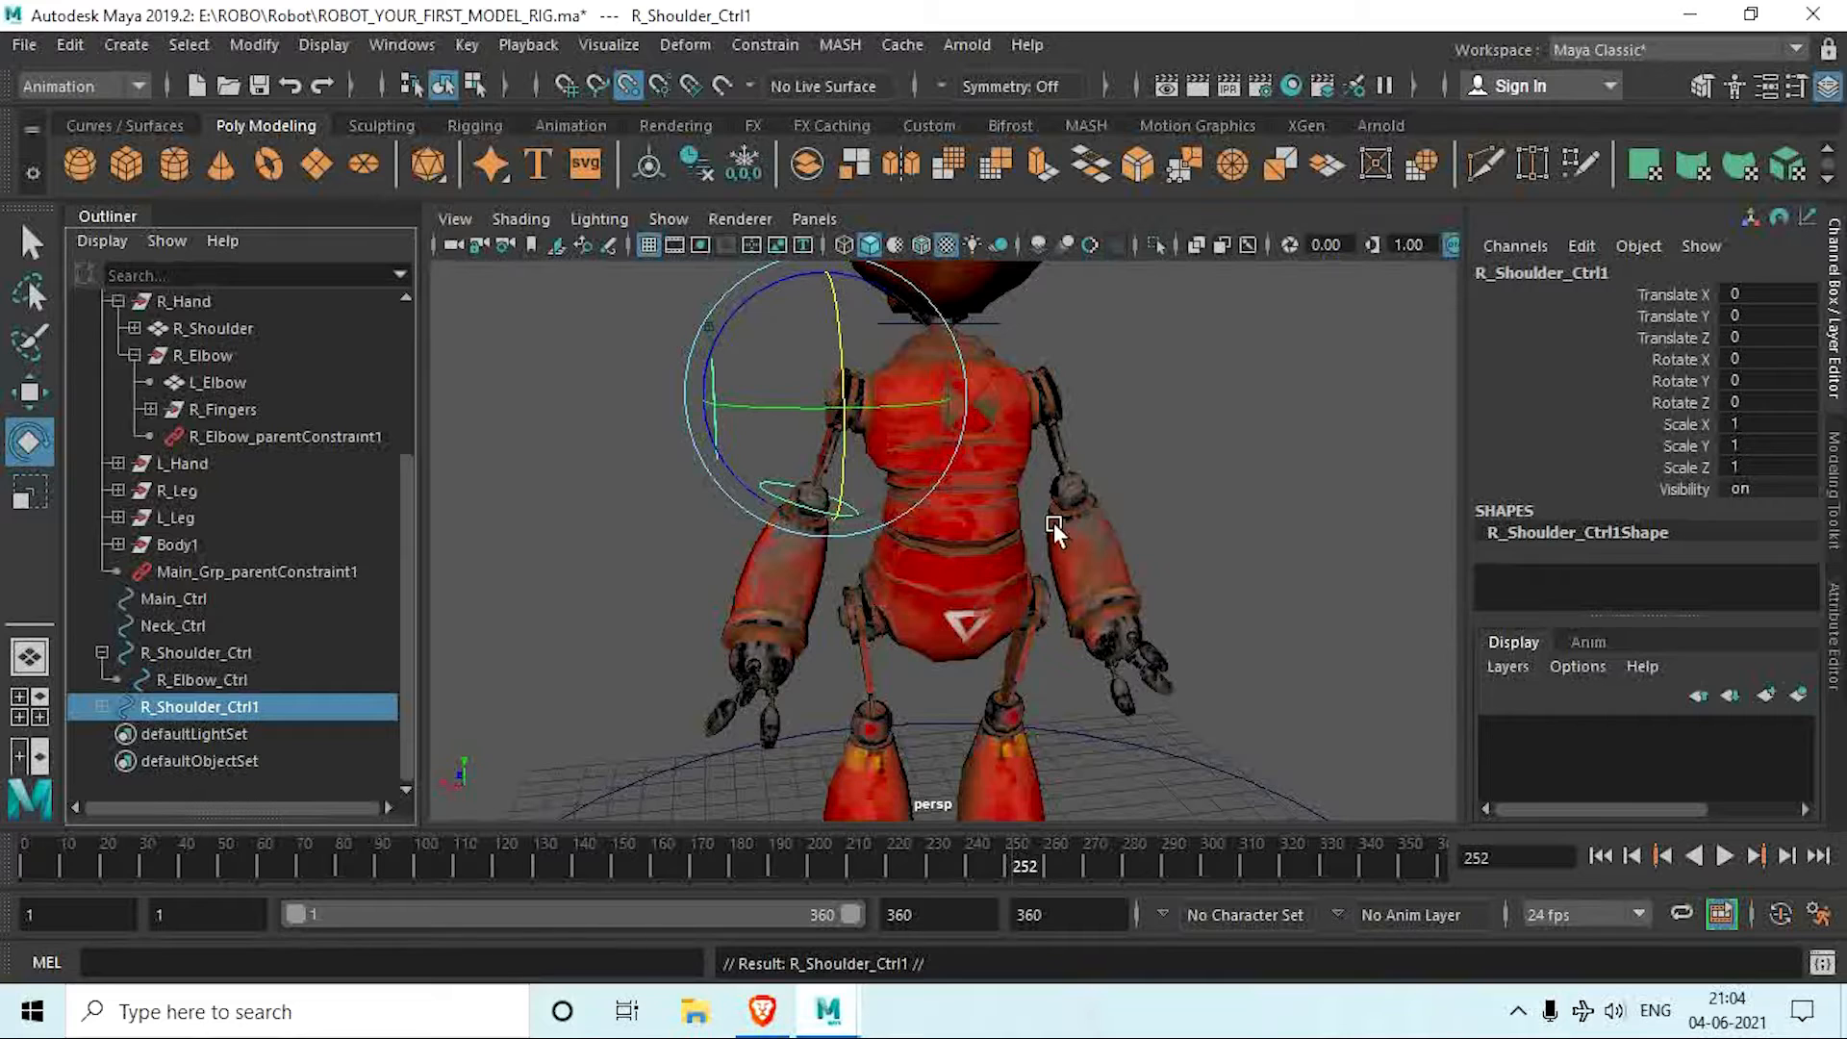
{"action": "double_click", "coordinate": [1758, 424]}
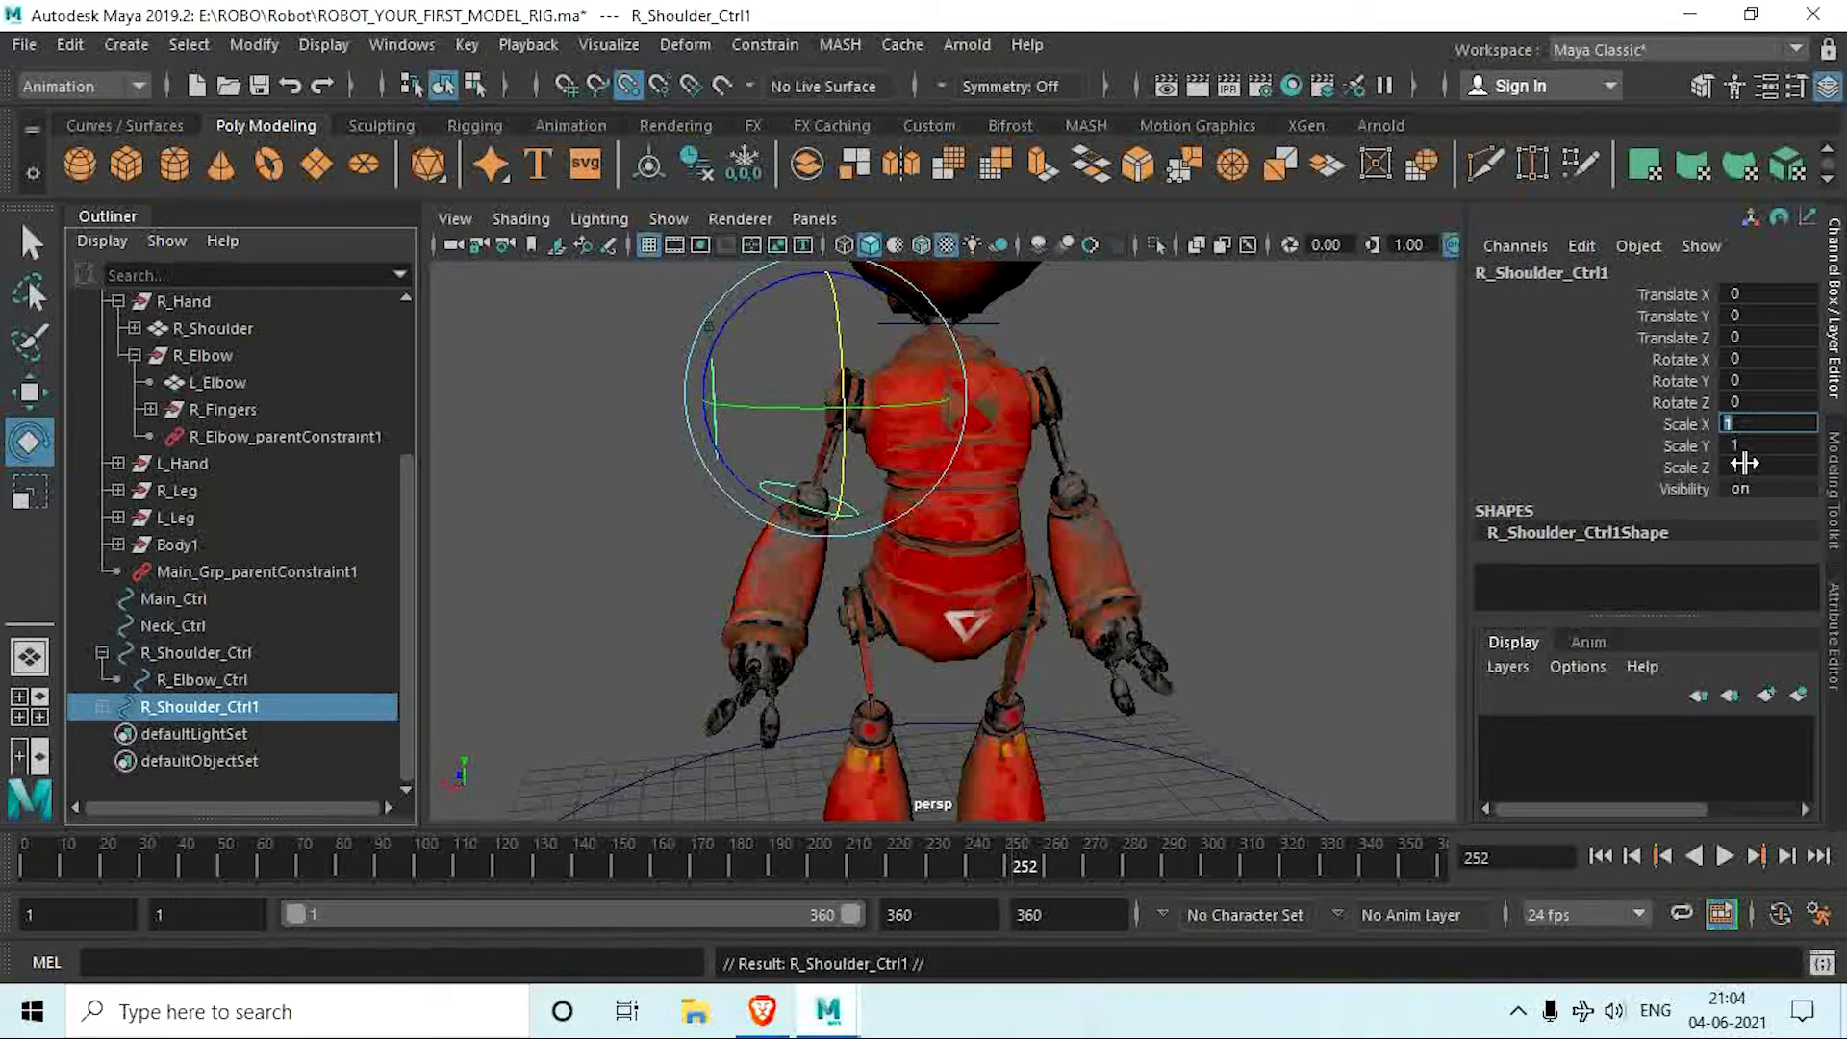
{"action": "type", "text": "-1"}
{"action": "key", "text": "Return"}
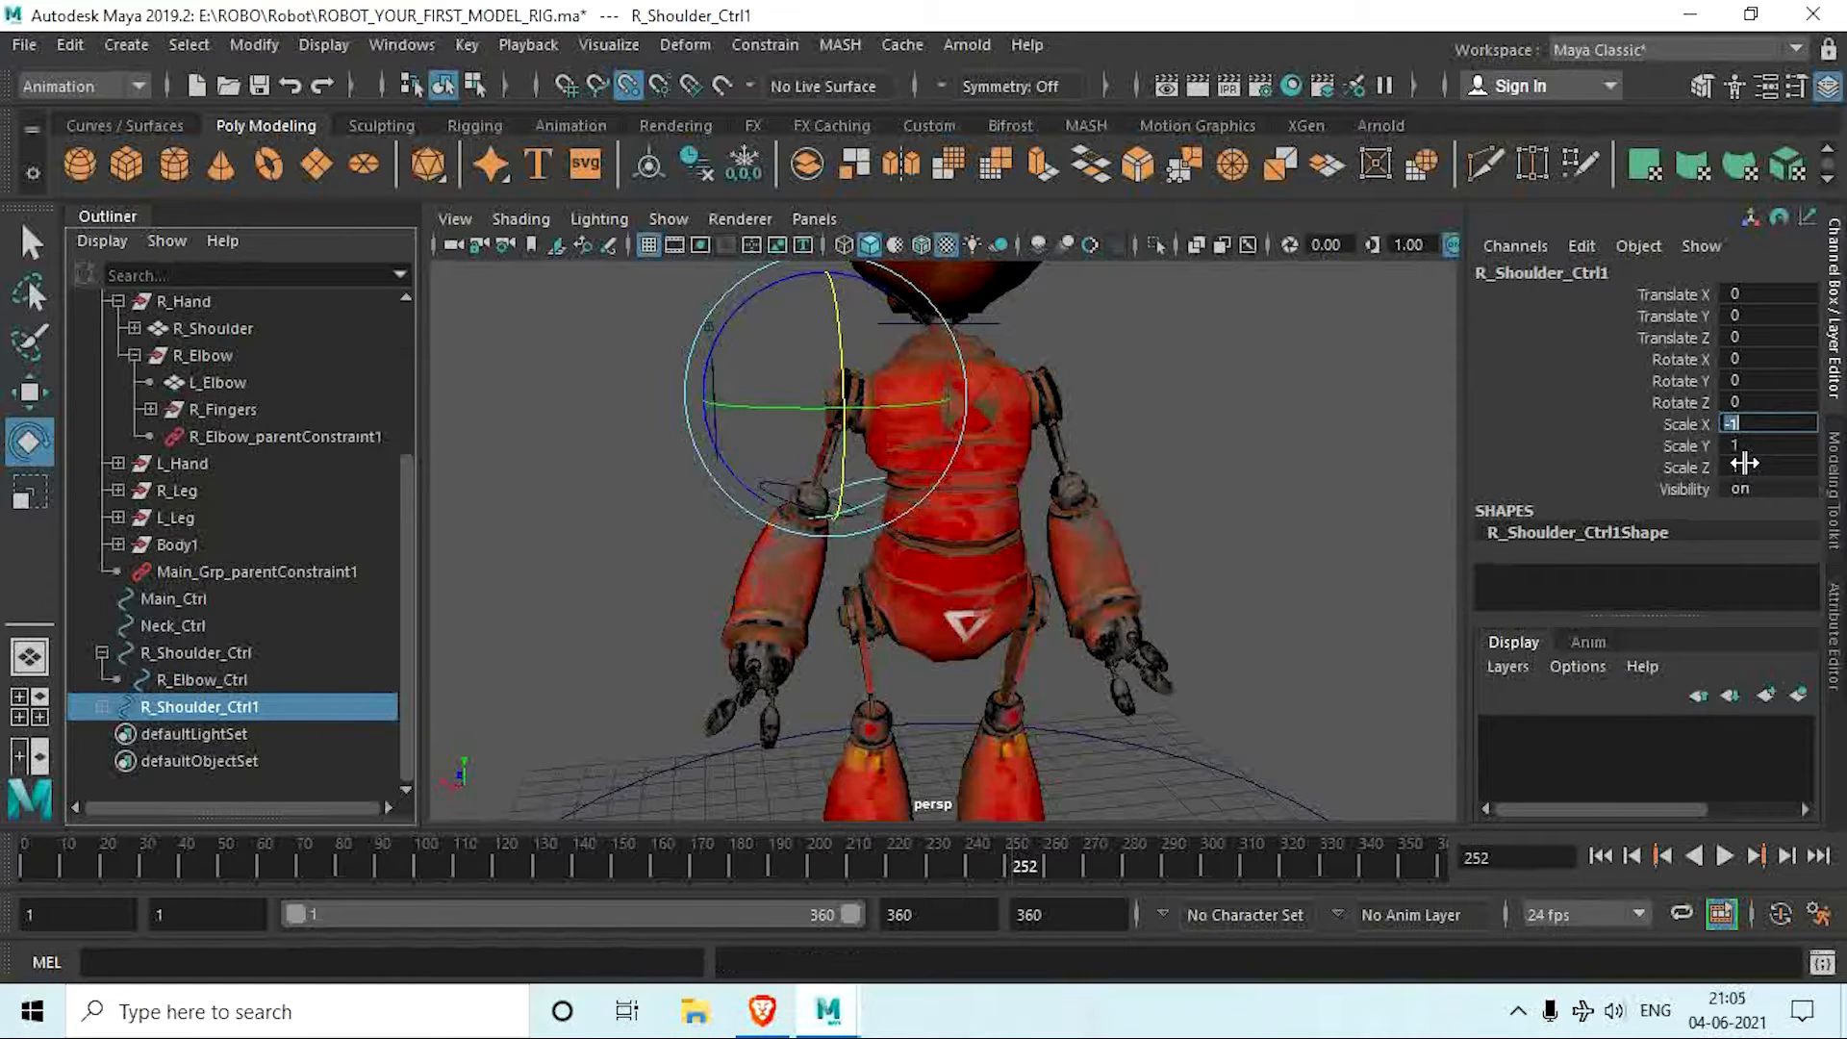
Step: Move the mirrored controllers to the robot's left arm at Translate X about -5.066 and freeze their transformations
{"action": "left_click", "coordinate": [29, 392]}
{"action": "left_click_drag", "start_coordinate": [701, 400], "coordinate": [1114, 573]}
{"action": "scroll", "coordinate": [1036, 466], "scroll_direction": "down", "scroll_amount": 3}
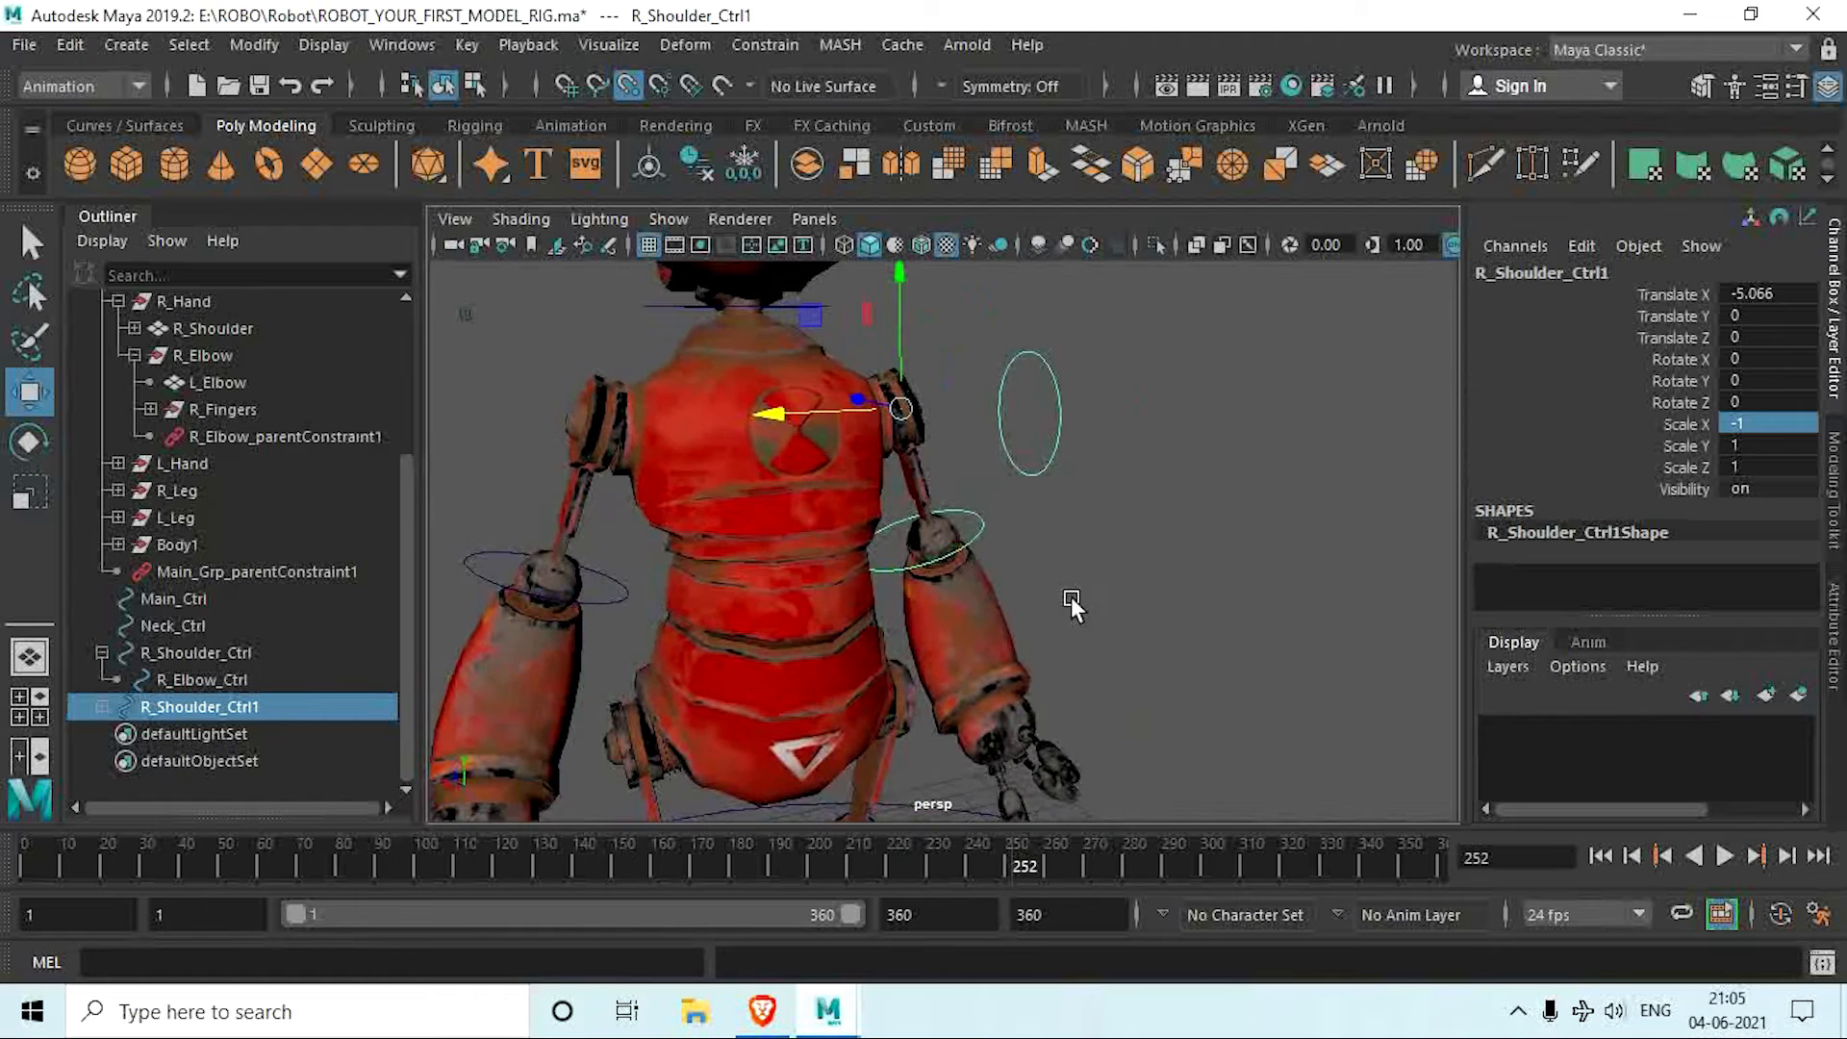
{"action": "left_click", "coordinate": [741, 173]}
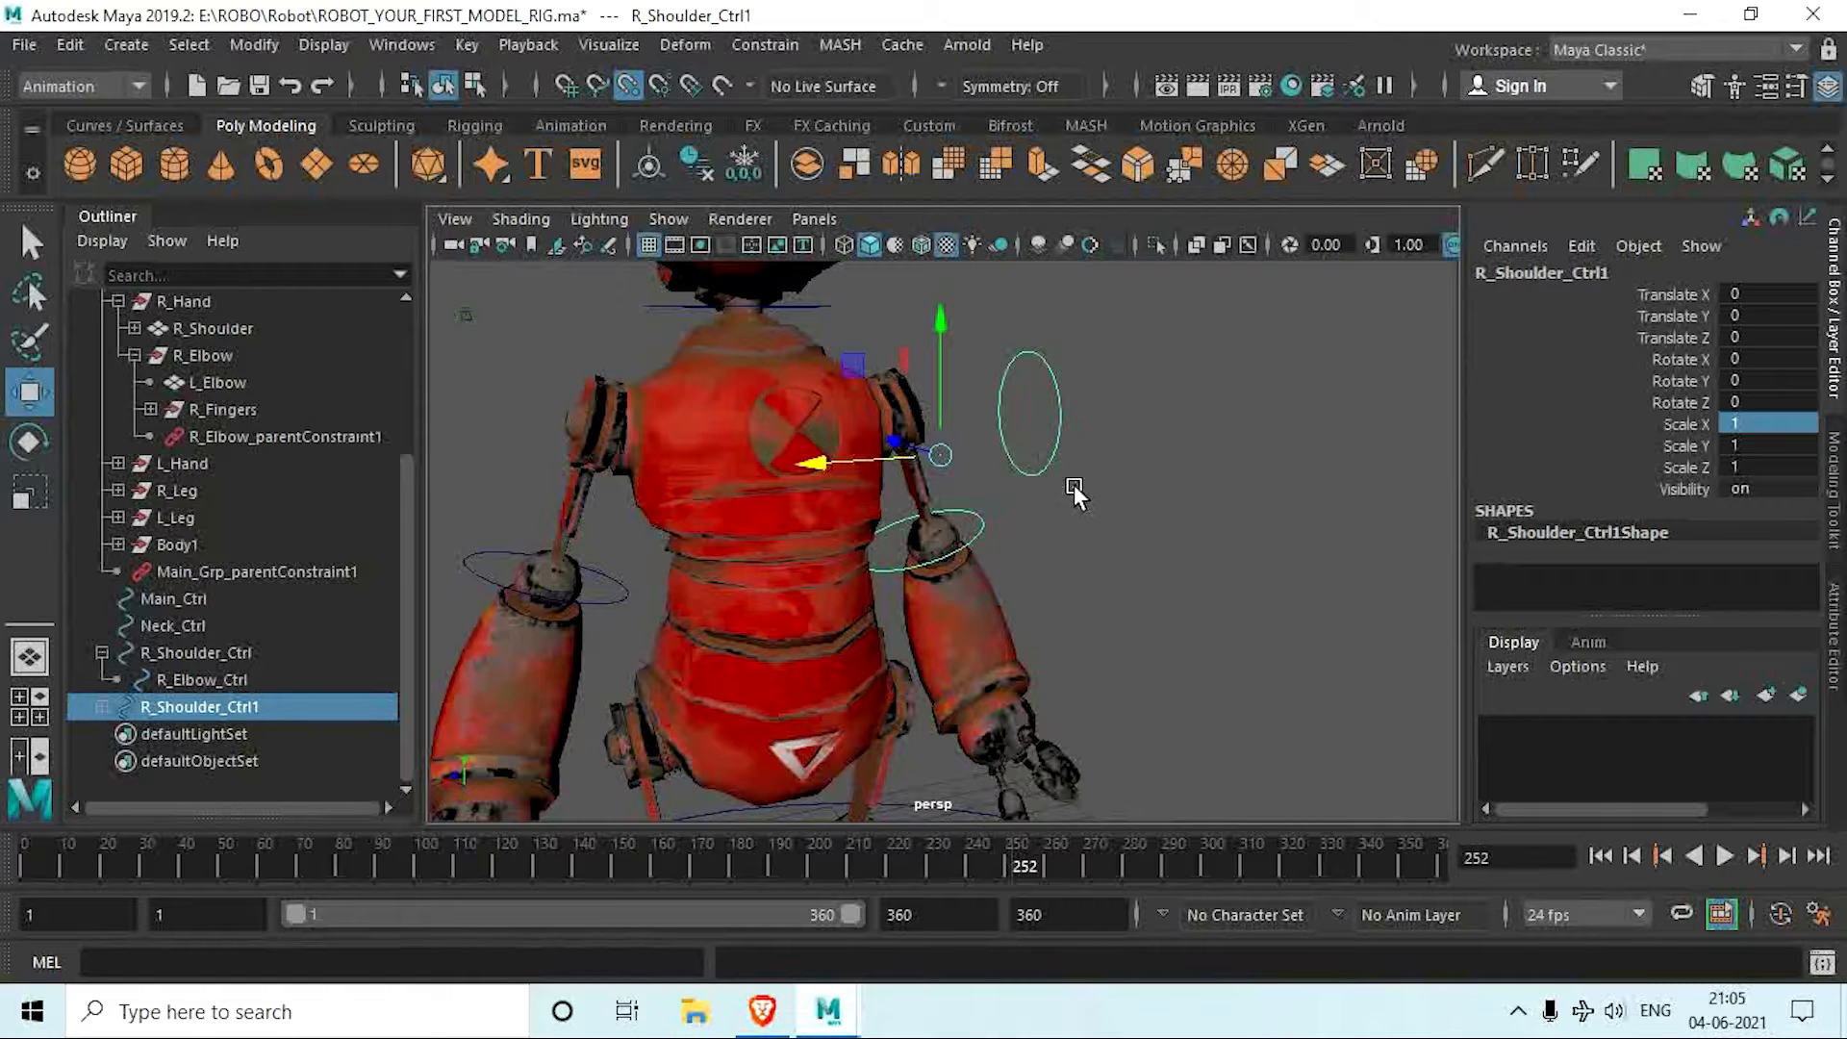
Step: Rename the duplicated elbow controller under R_Shoulder_Ctrl1 as L_Elbow_Ctrl
{"action": "left_click", "coordinate": [101, 707]}
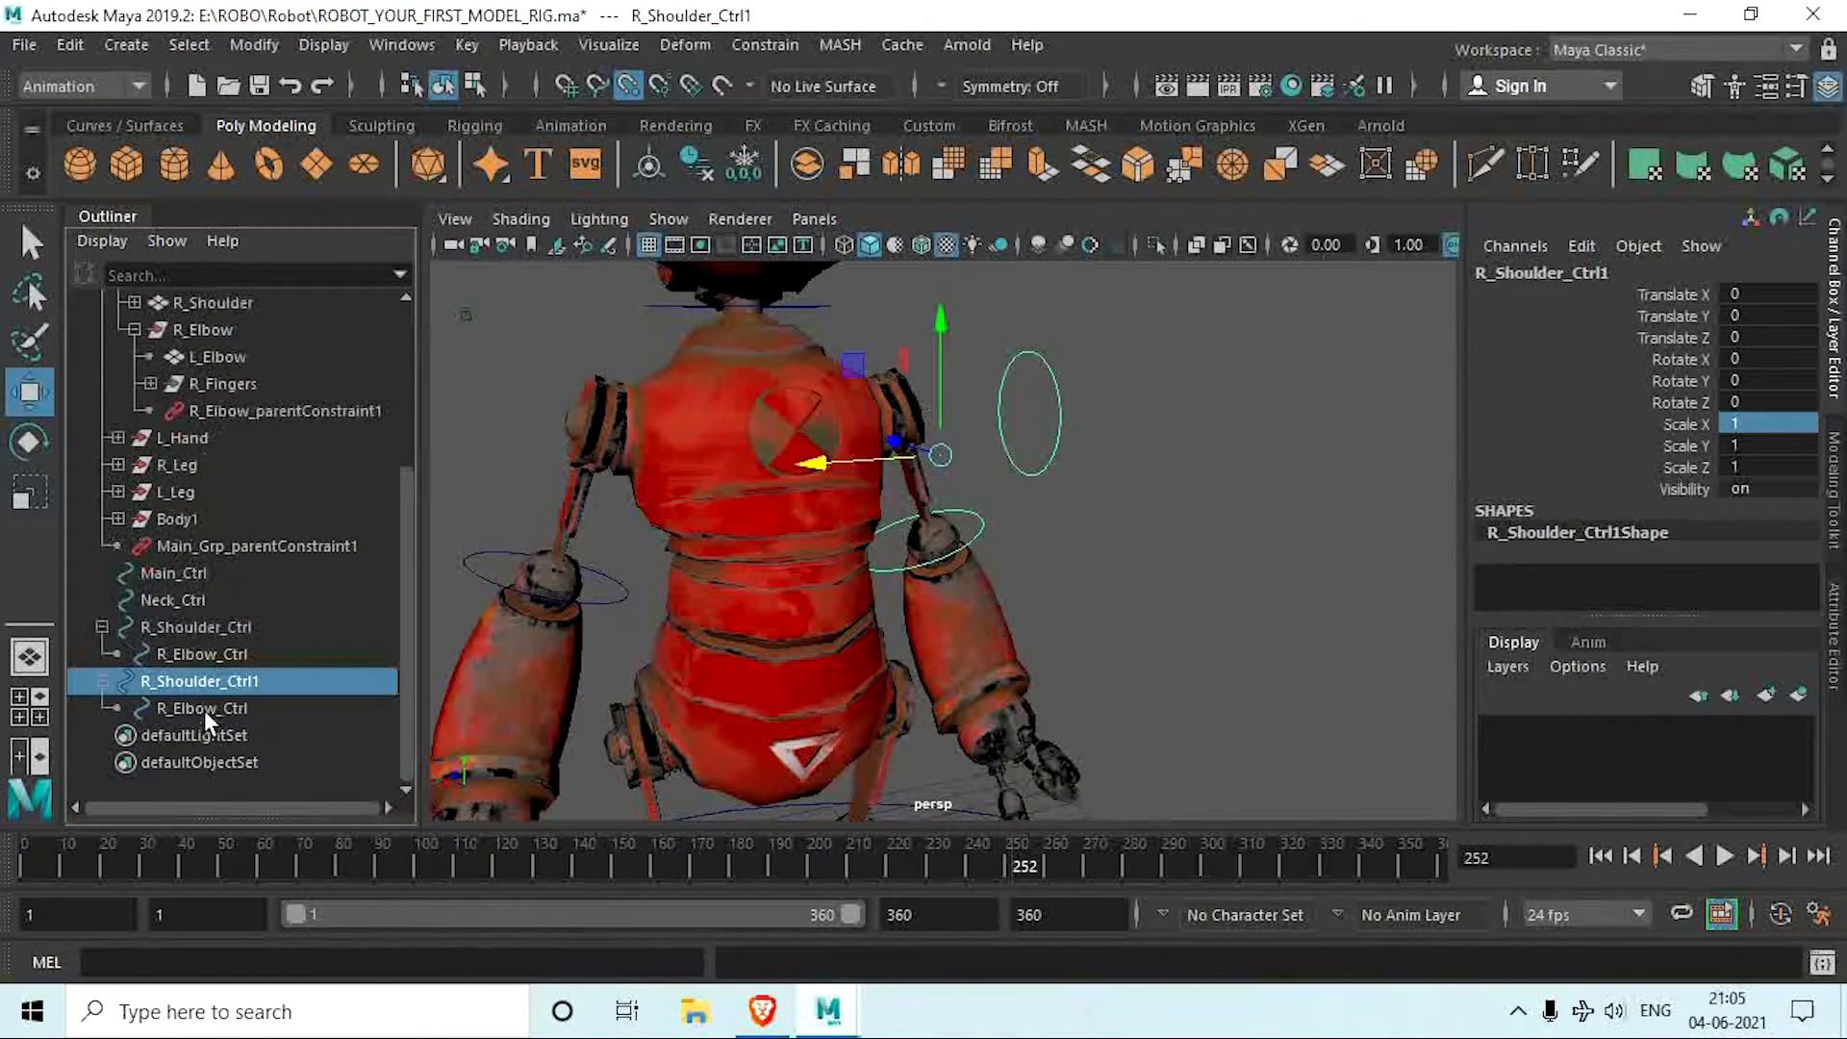
{"action": "left_click", "coordinate": [205, 707]}
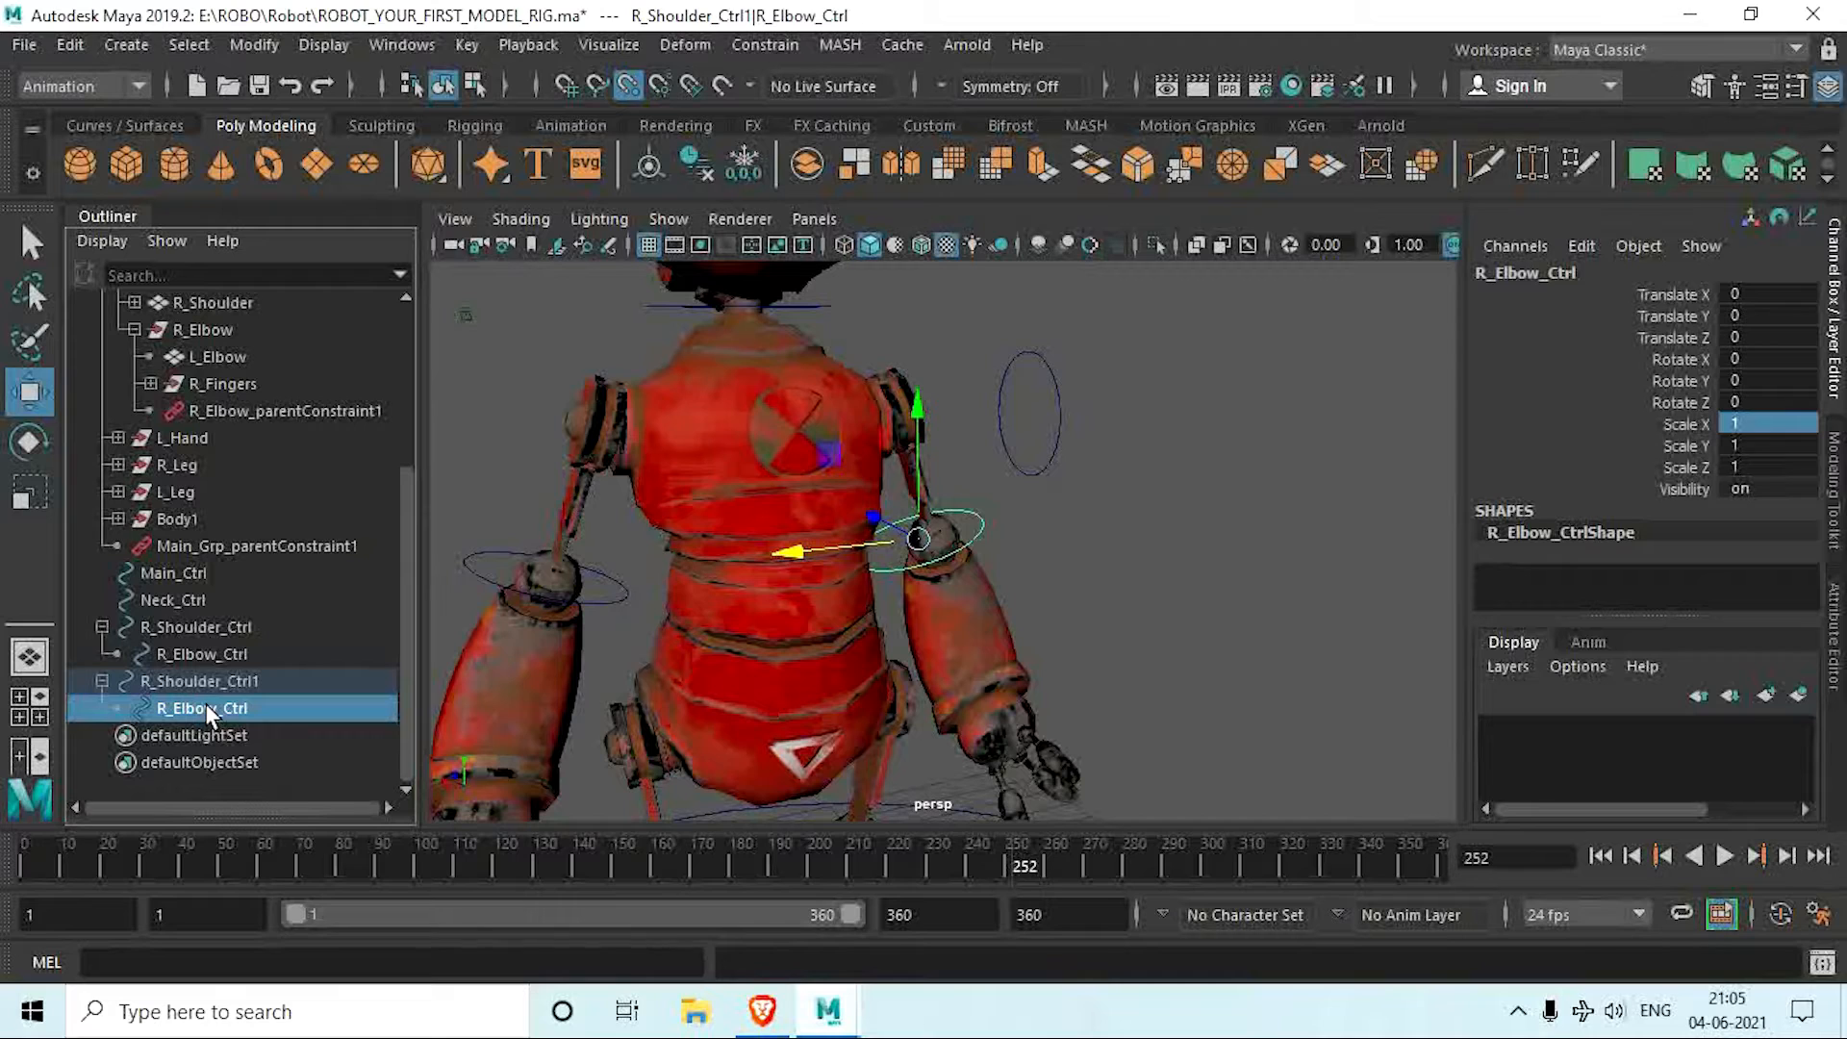
{"action": "double_click", "coordinate": [191, 708]}
{"action": "left_click", "coordinate": [173, 710]}
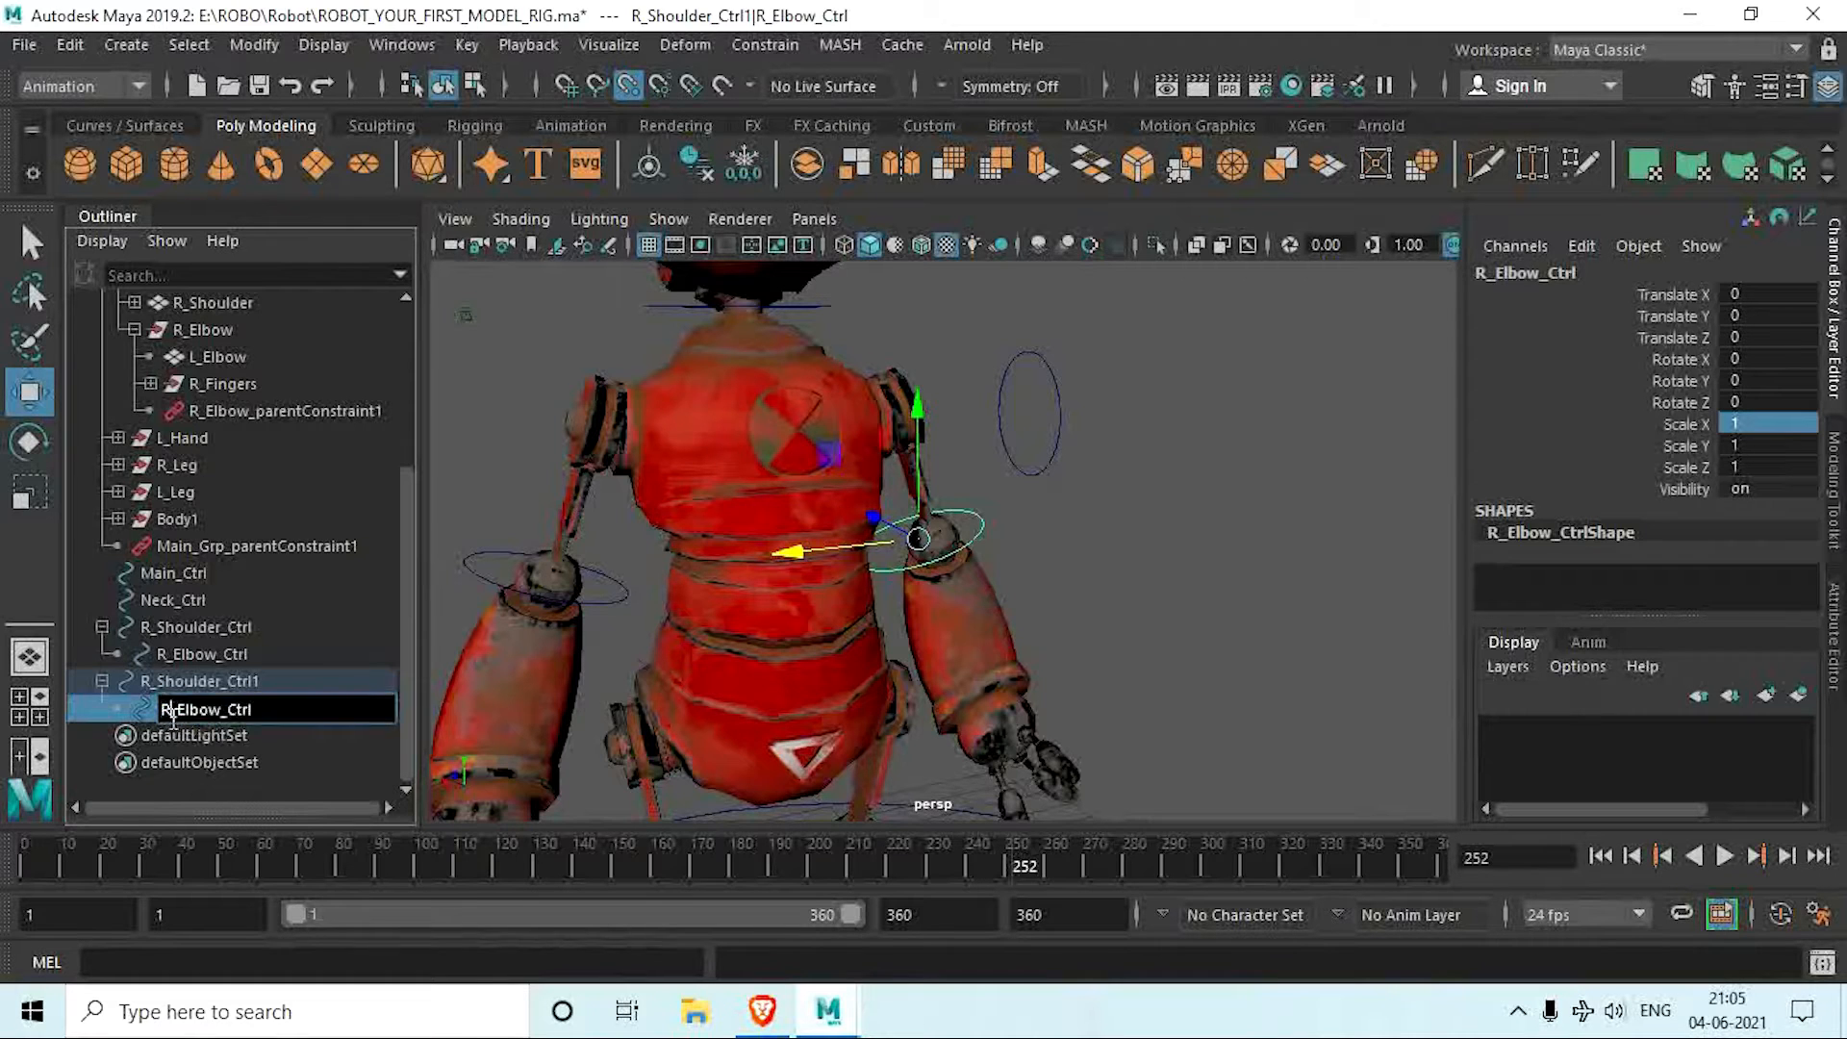
{"action": "key", "text": "BackSpace"}
{"action": "type", "text": "L"}
{"action": "key", "text": "Return"}
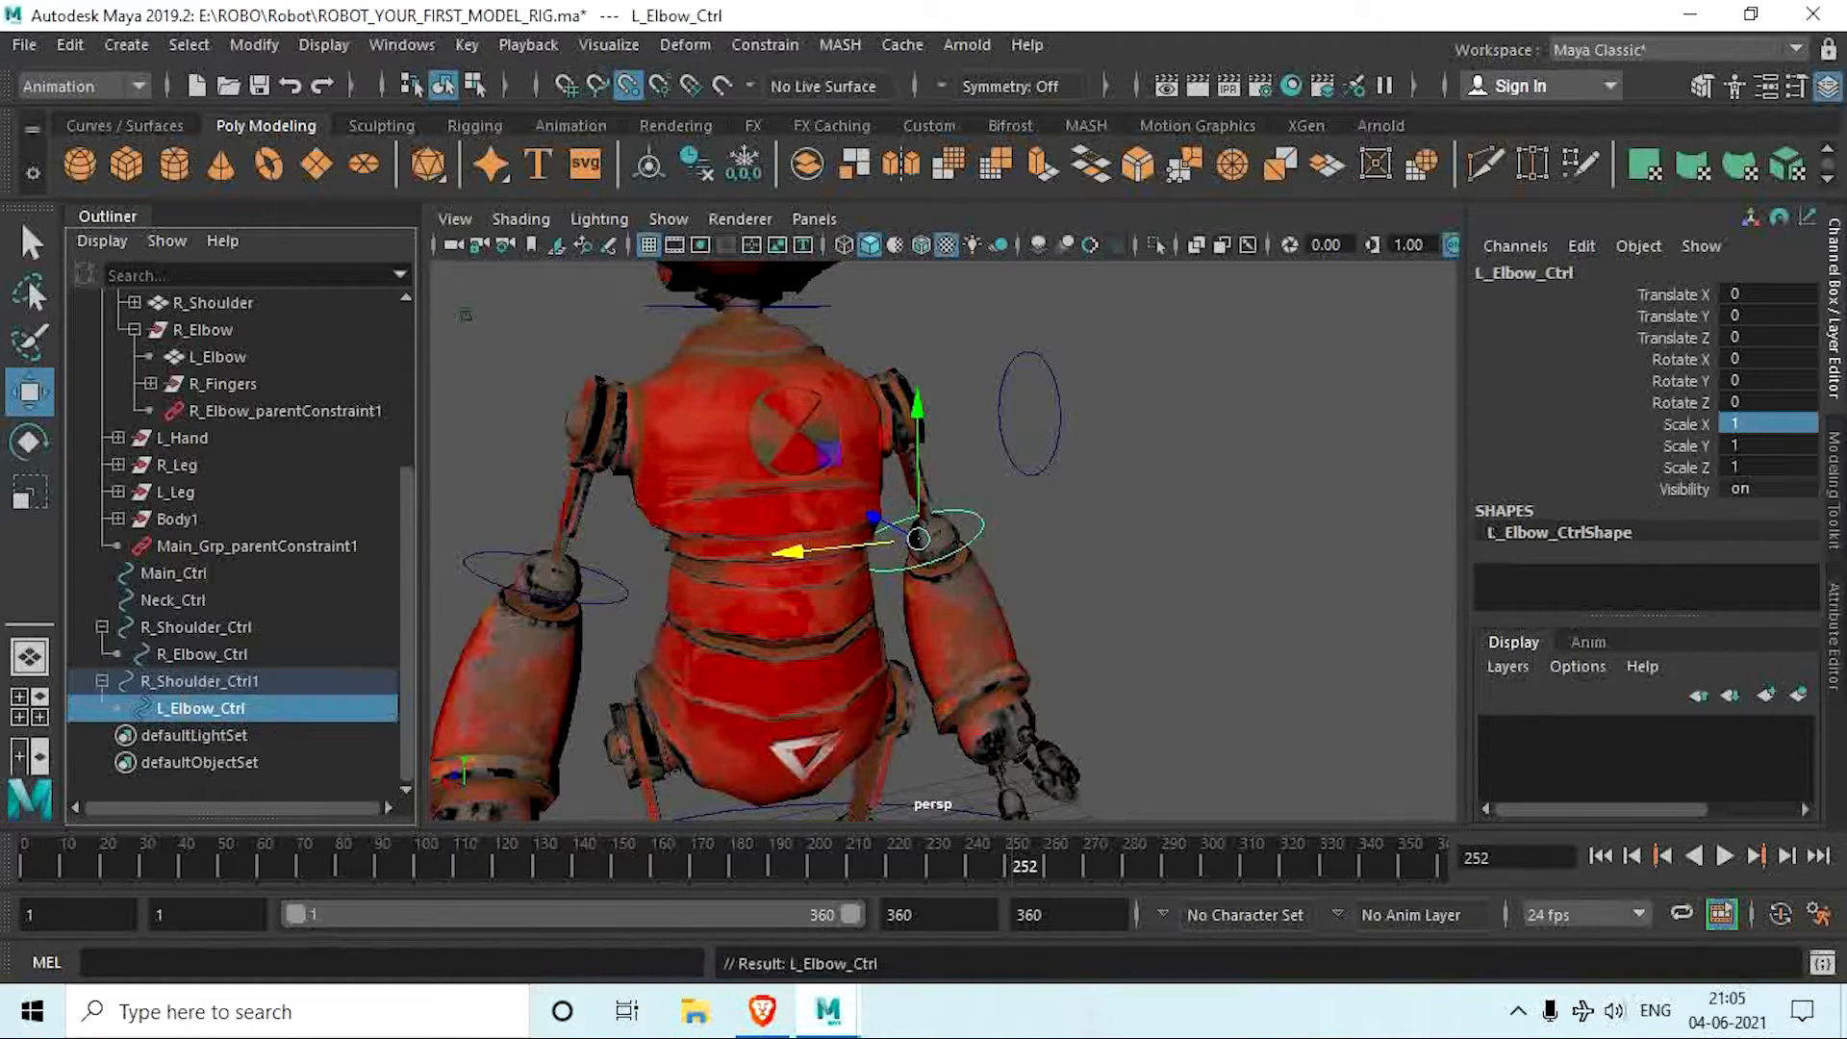
Step: Rename the duplicated shoulder controller R_Shoulder_Ctrl1 as L_Shoulder_Ctrl
{"action": "left_click", "coordinate": [188, 683]}
{"action": "double_click", "coordinate": [280, 681]}
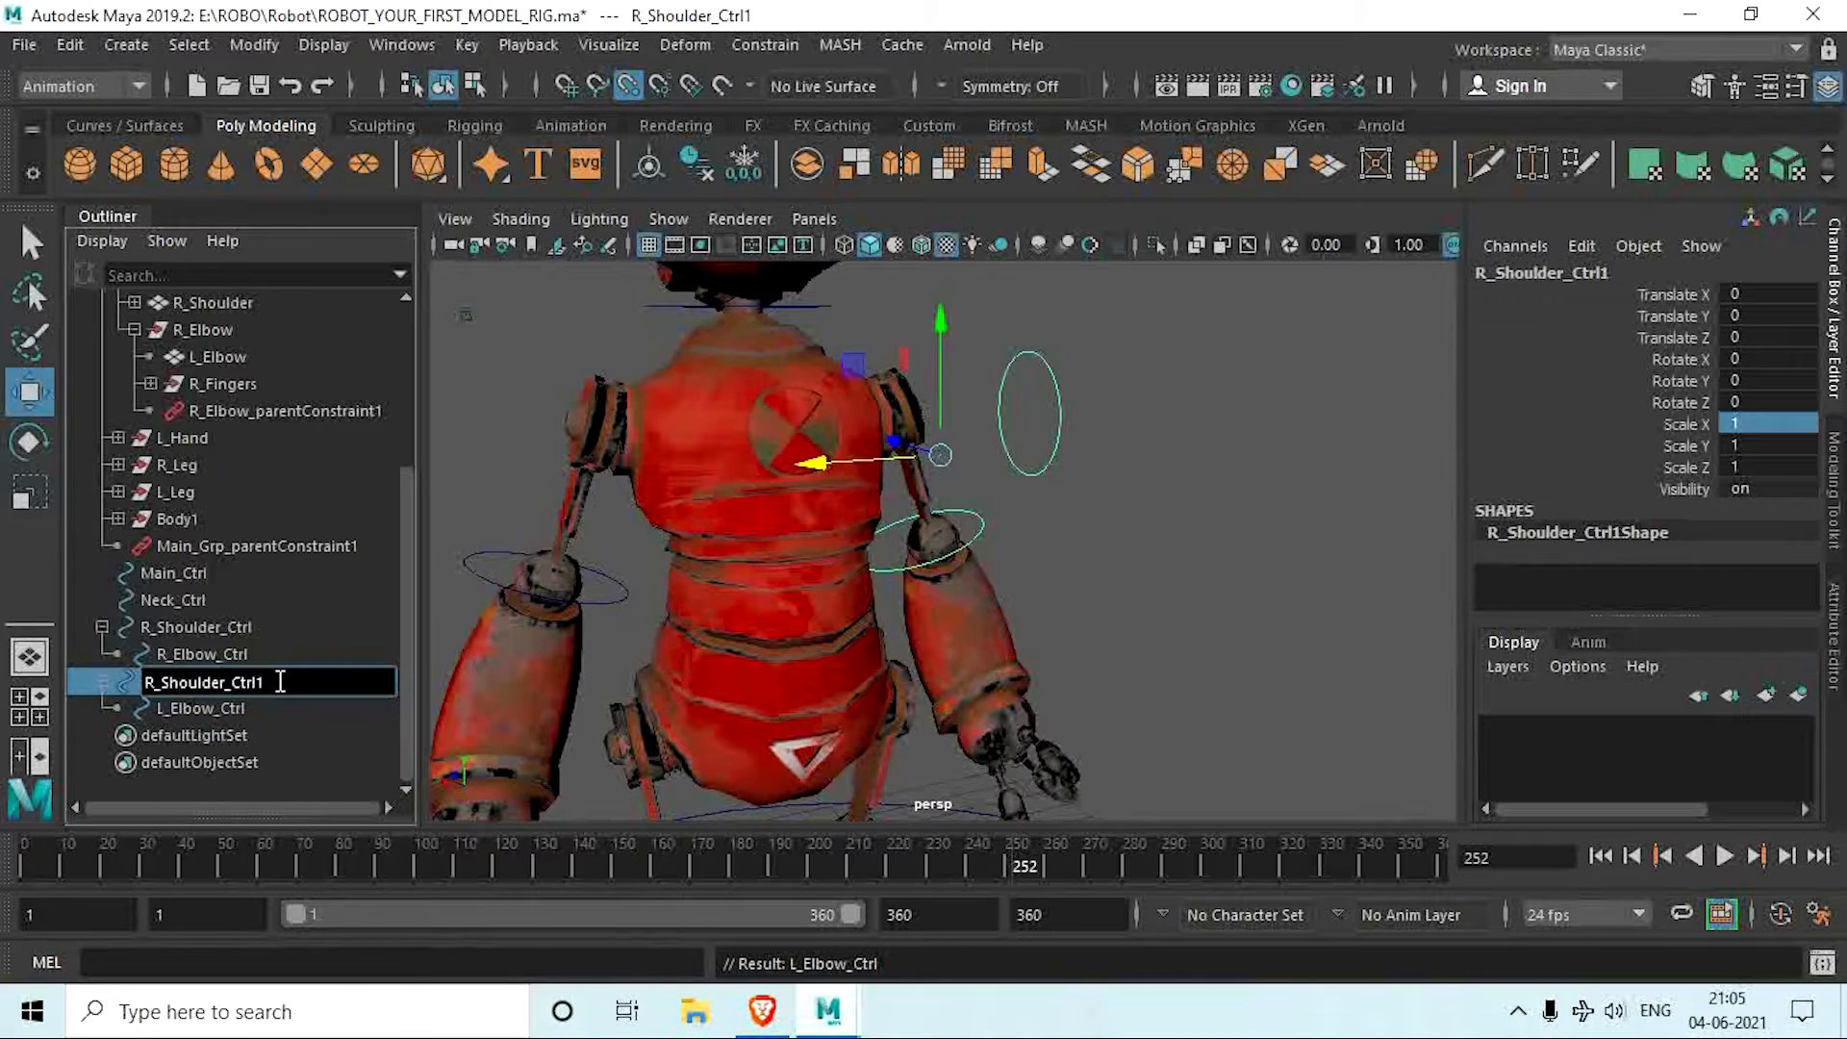
{"action": "key", "text": "BackSpace"}
{"action": "key", "text": "Left"}
{"action": "key", "text": "Left"}
{"action": "key", "text": "Left"}
{"action": "key", "text": "Left"}
{"action": "key", "text": "Left"}
{"action": "key", "text": "Left"}
{"action": "key", "text": "Left"}
{"action": "key", "text": "Left"}
{"action": "key", "text": "Left"}
{"action": "key", "text": "Left"}
{"action": "key", "text": "Left"}
{"action": "key", "text": "Left"}
{"action": "key", "text": "Left"}
{"action": "key", "text": "BackSpace"}
{"action": "key", "text": "BackSpace"}
{"action": "type", "text": "L_"}
{"action": "key", "text": "Return"}
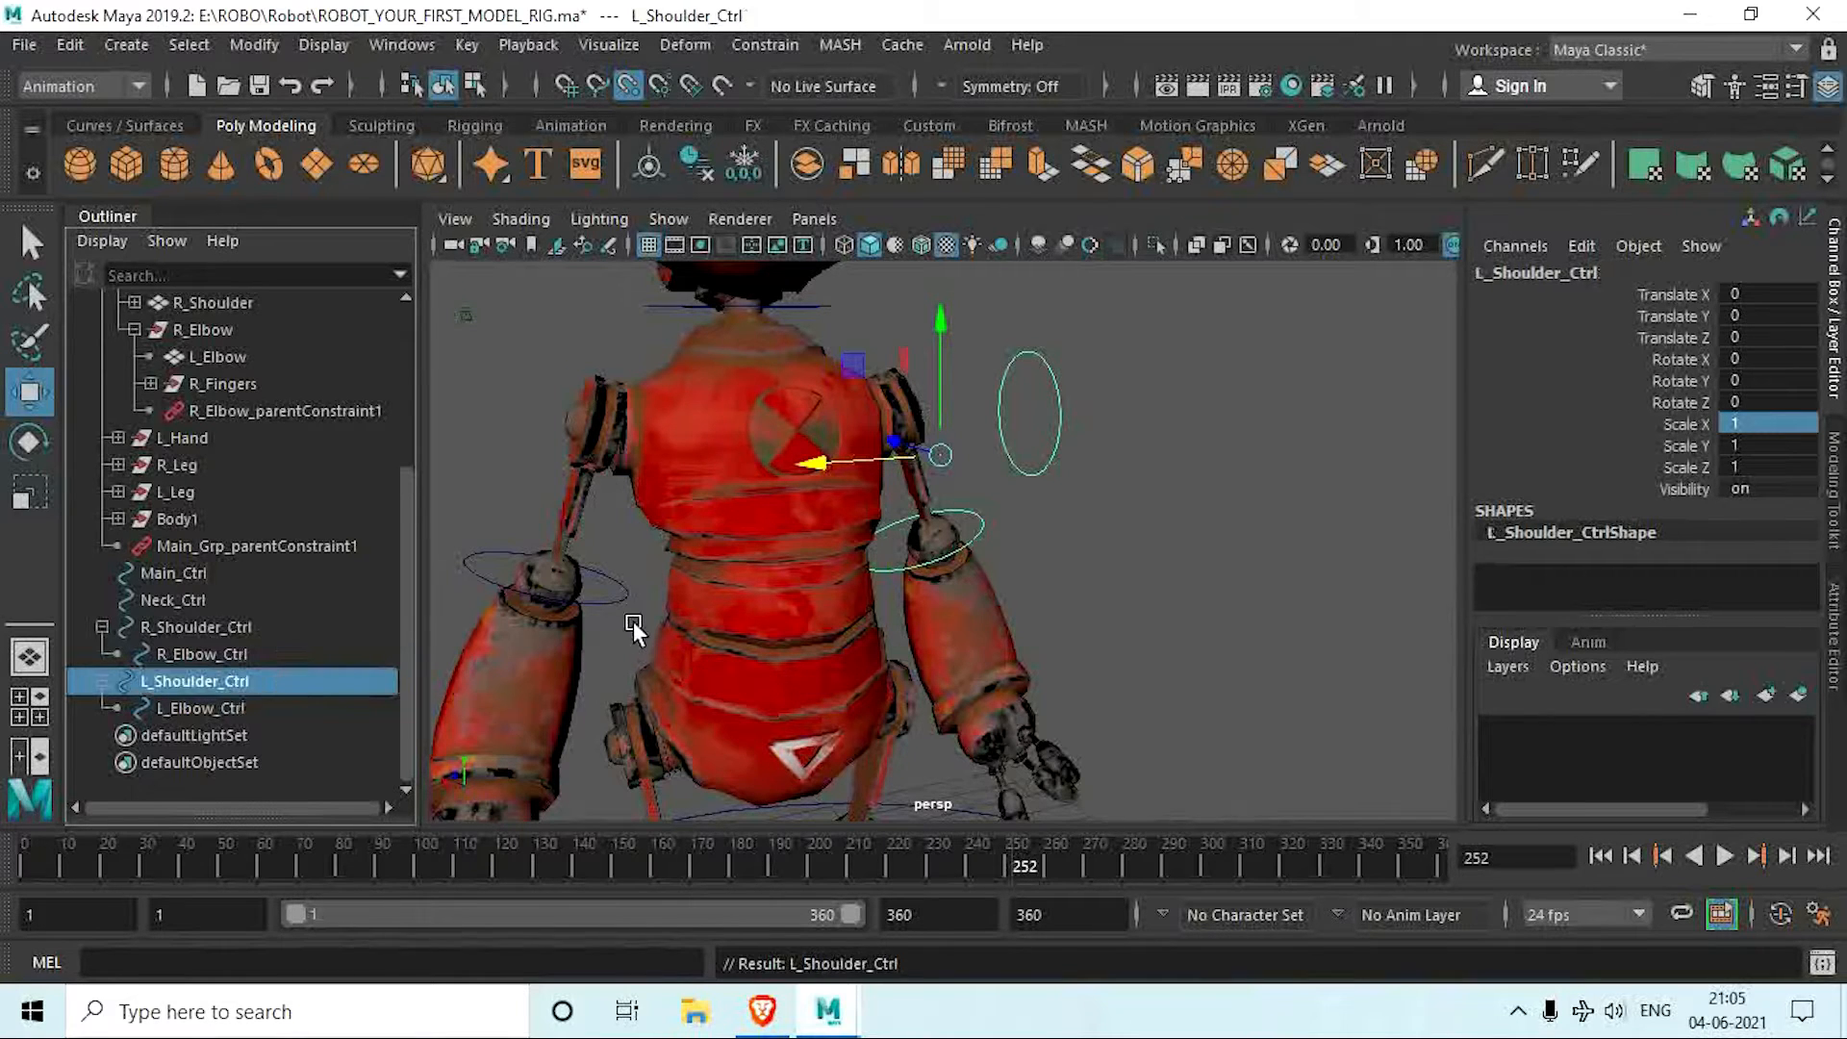
Step: Unparent L_Elbow_Ctrl from L_Shoulder_Ctrl so it sits at the top level of the scene hierarchy
{"action": "left_click", "coordinate": [195, 708]}
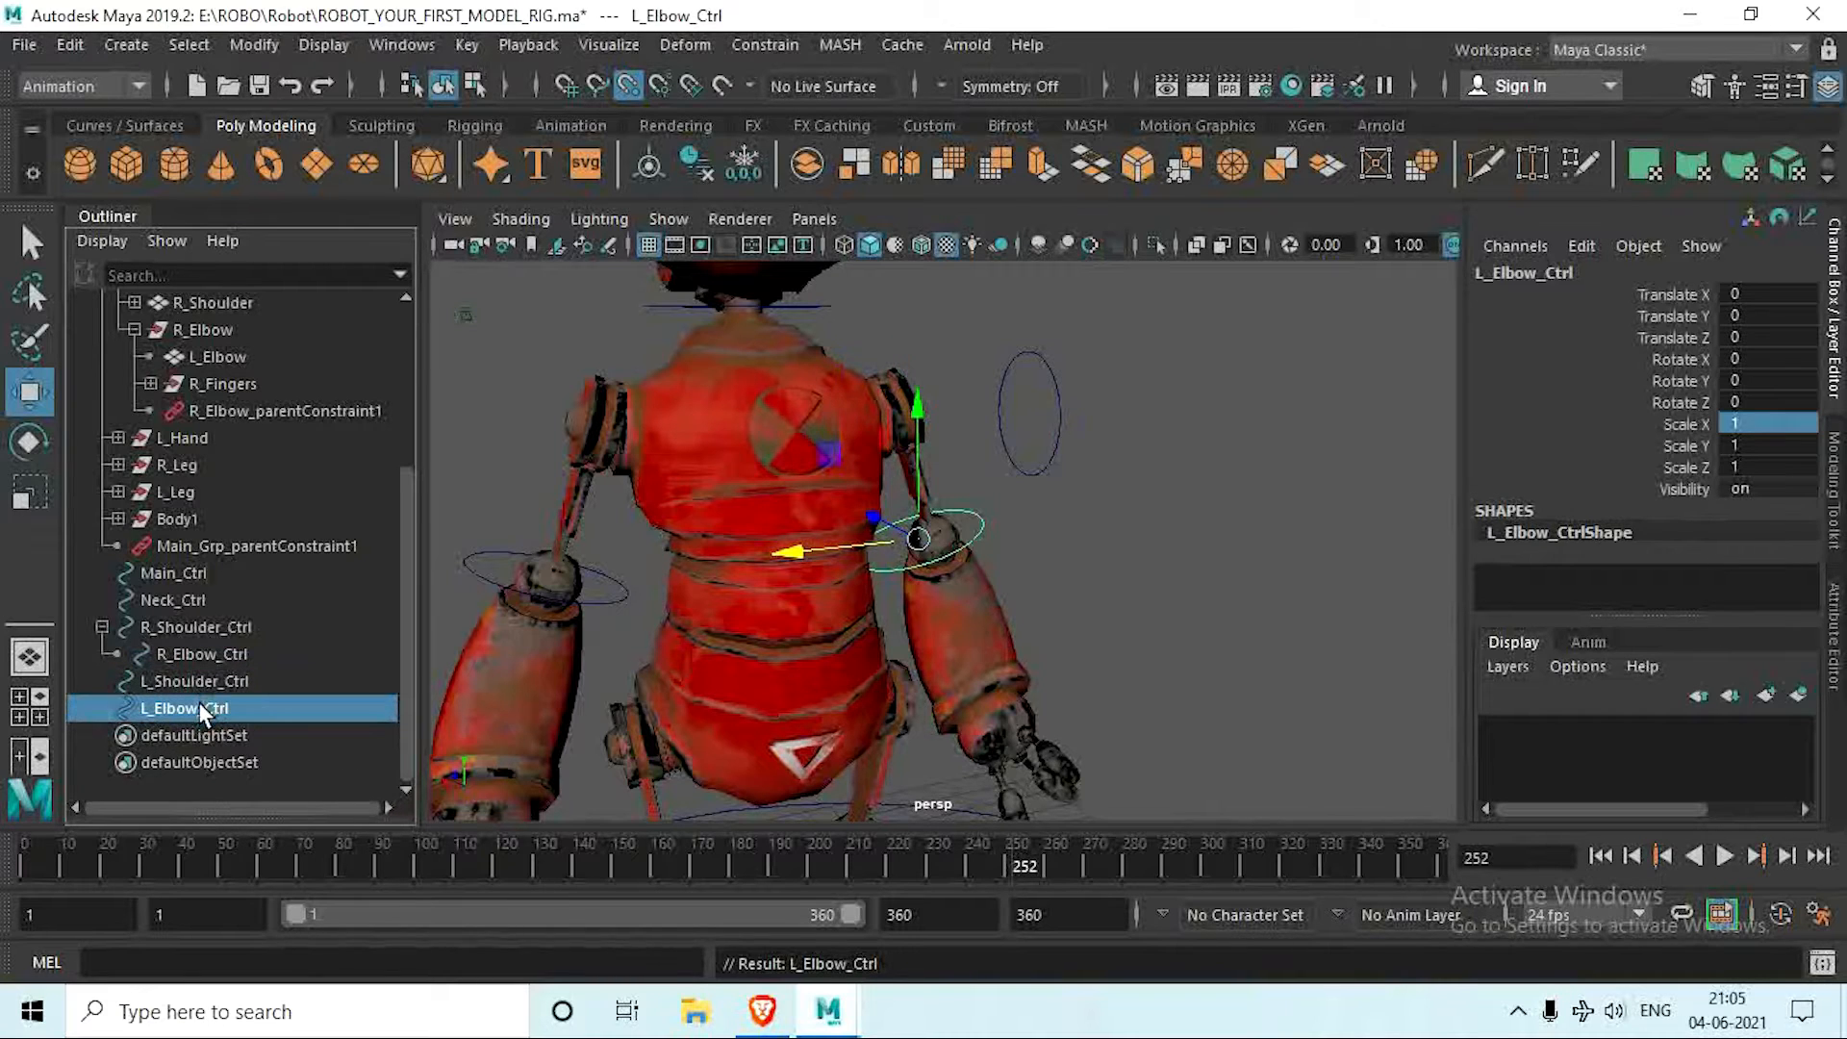
{"action": "key", "text": "ctrl+z"}
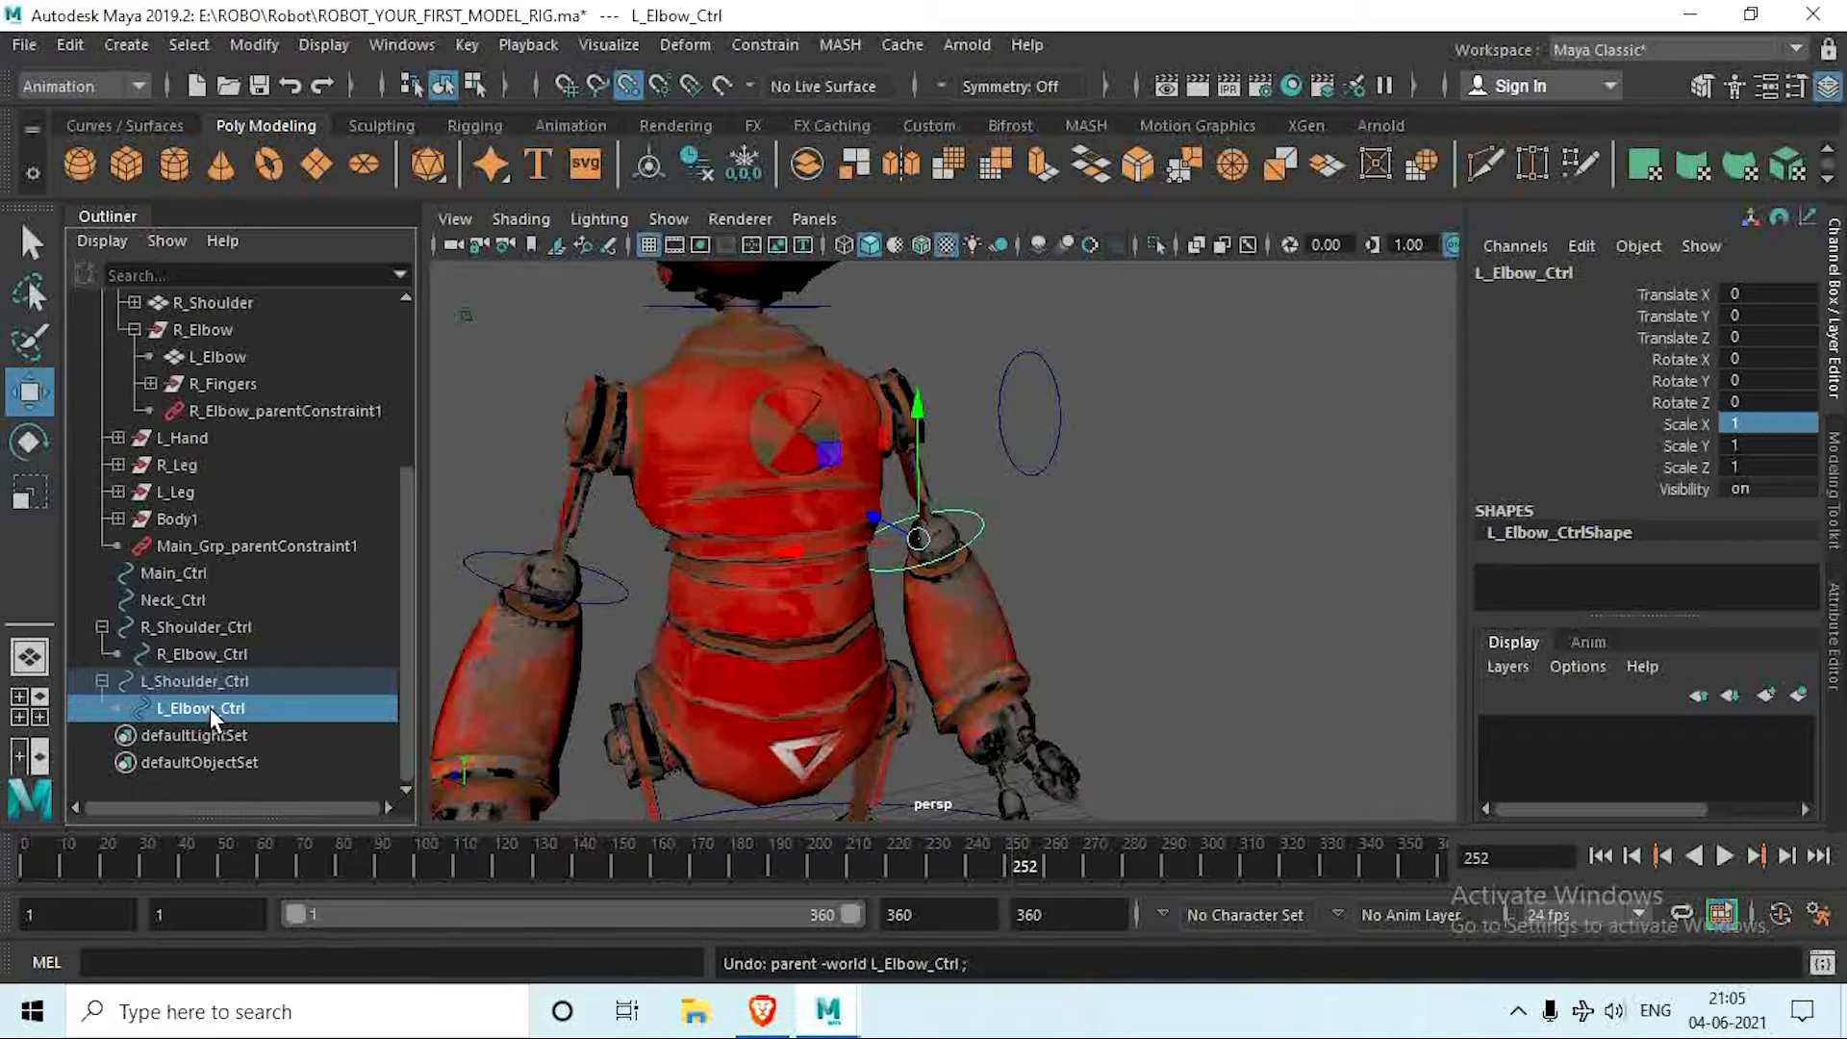
{"action": "left_click_drag", "start_coordinate": [209, 707], "coordinate": [210, 785]}
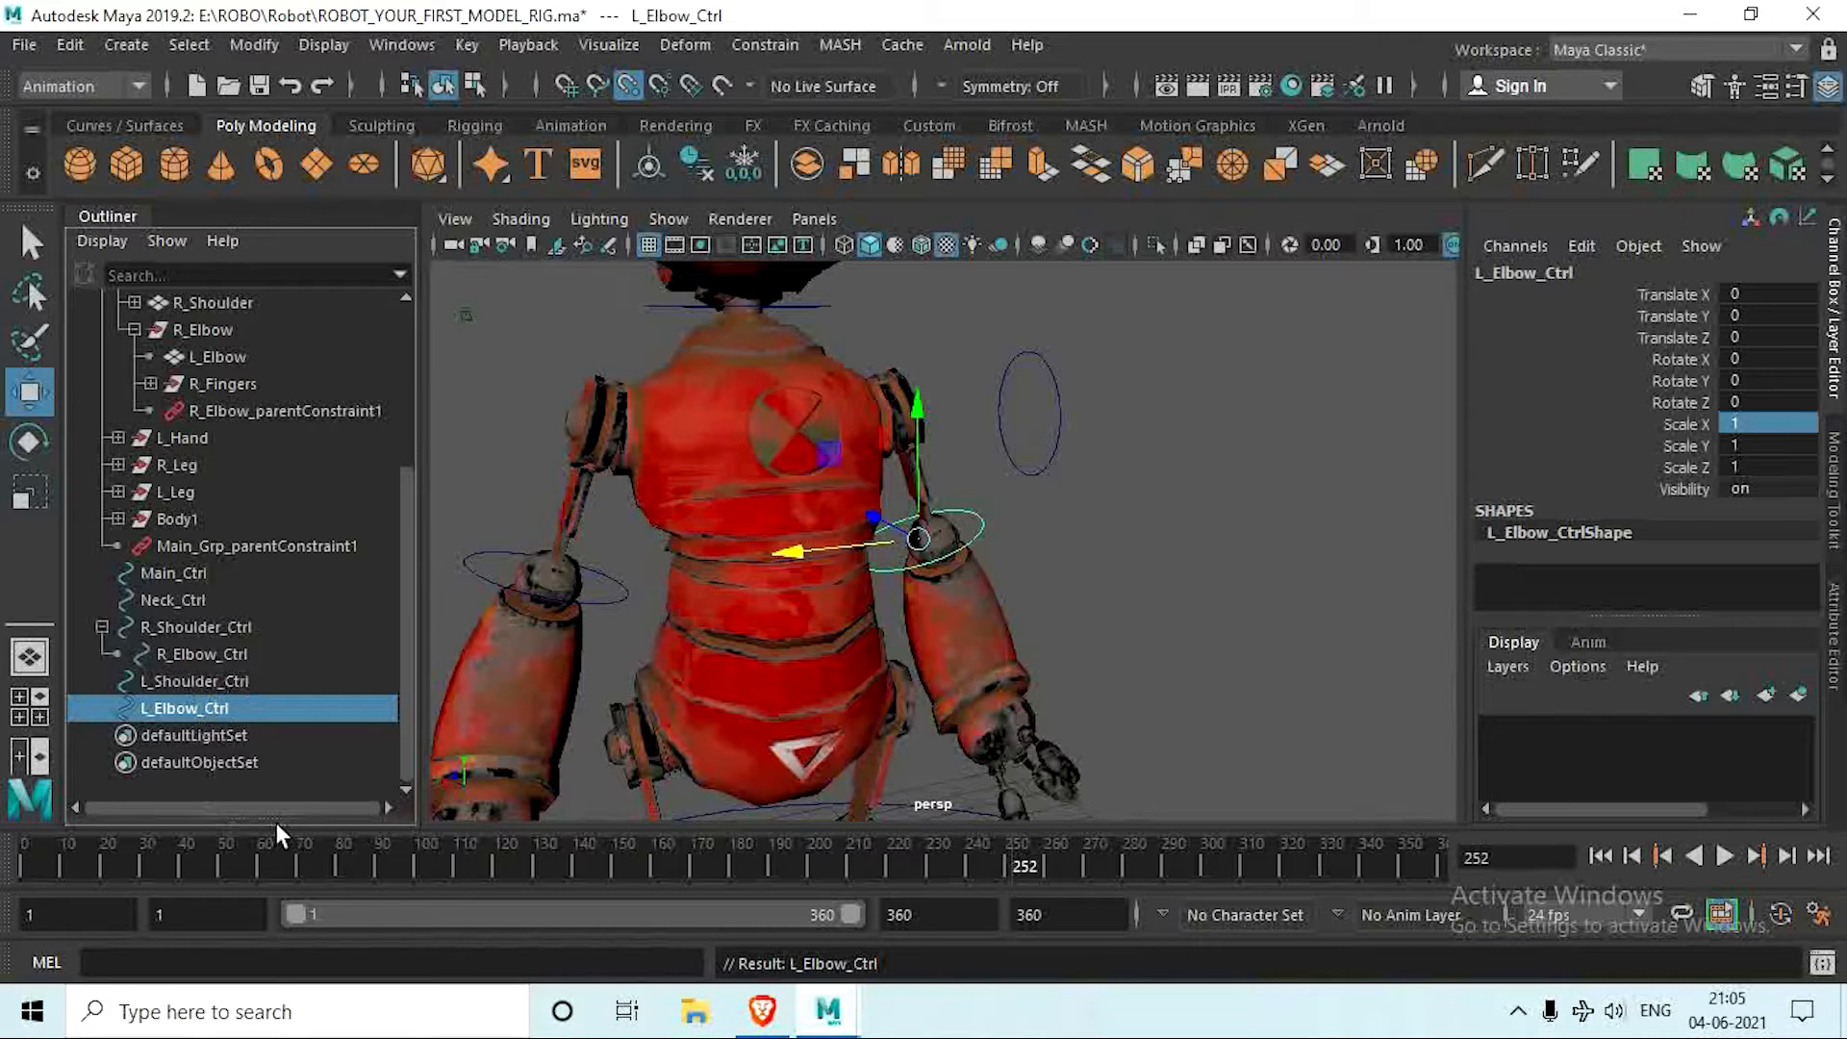
Step: Move L_Elbow_Ctrl onto the left elbow joint in the front view direction, at Translate X about -0.297 and Translate Y about -0.036
{"action": "scroll", "coordinate": [943, 663], "scroll_direction": "up", "scroll_amount": 10}
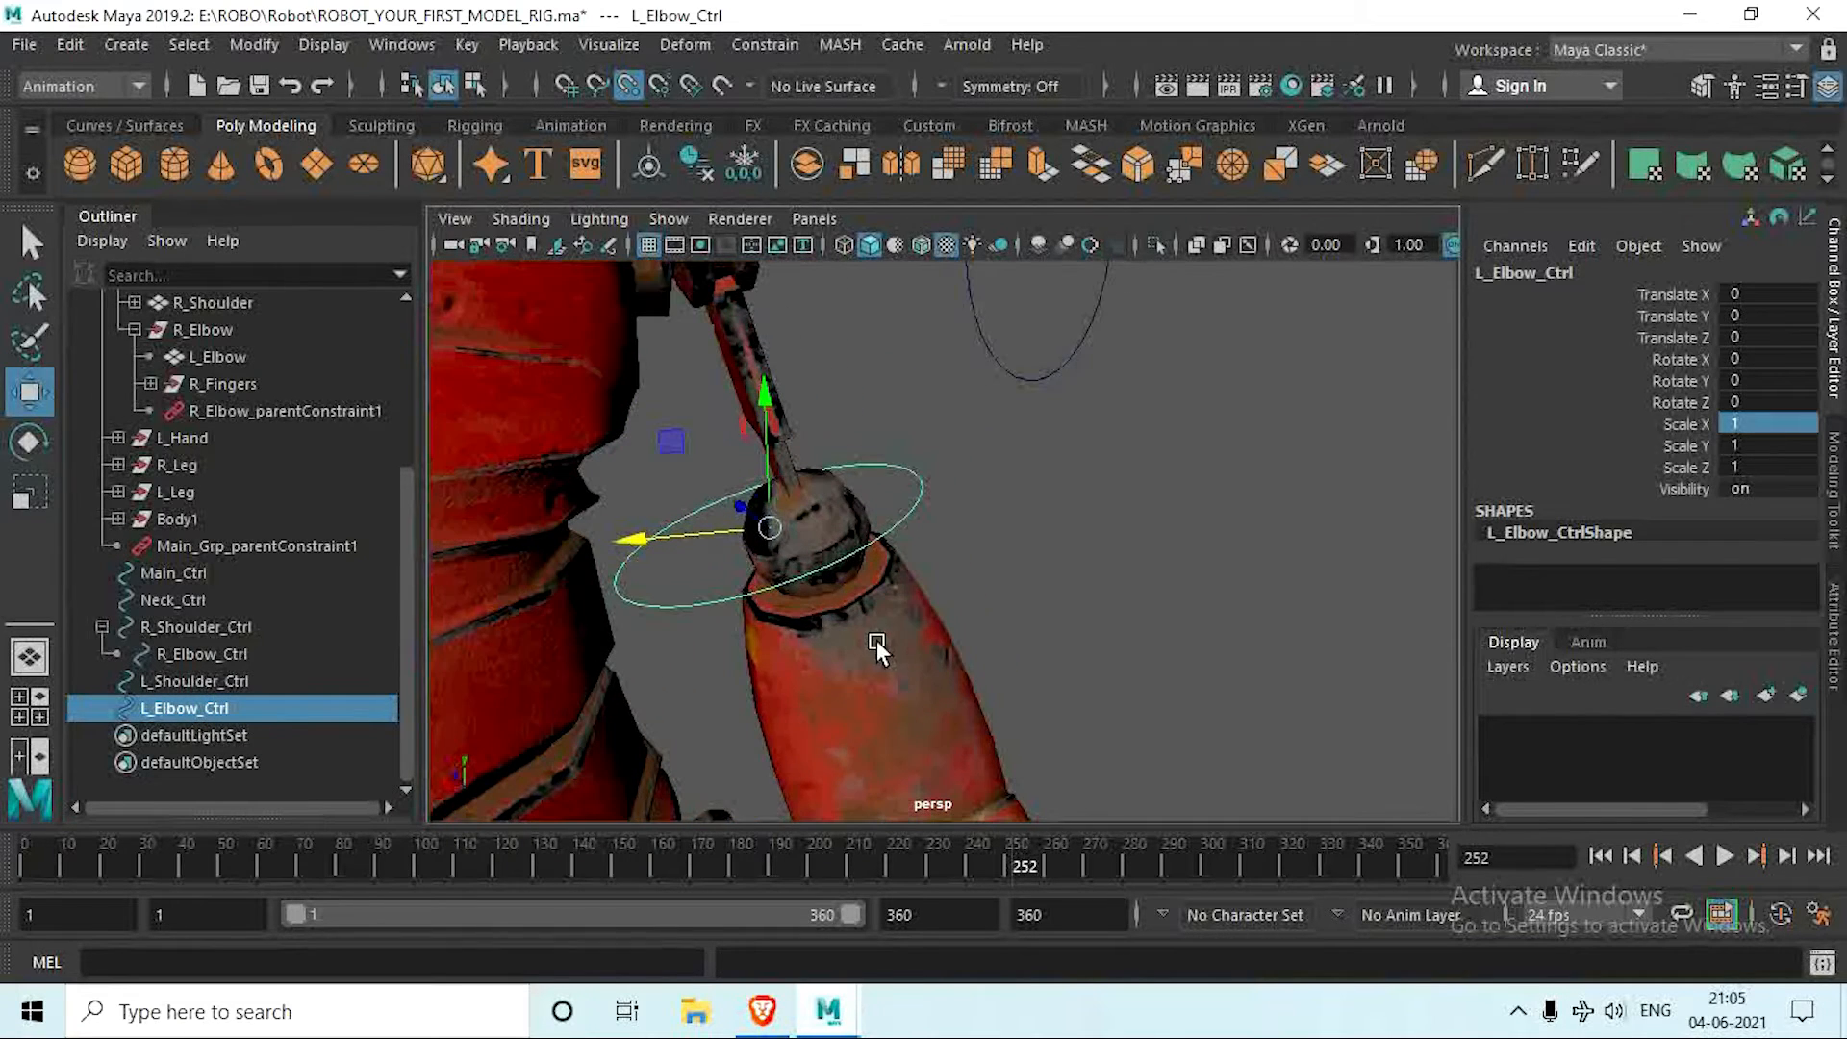
{"action": "left_click_drag", "start_coordinate": [804, 540], "coordinate": [754, 538], "text": "alt"}
{"action": "middle_click_drag", "start_coordinate": [777, 544], "coordinate": [752, 529], "text": "alt"}
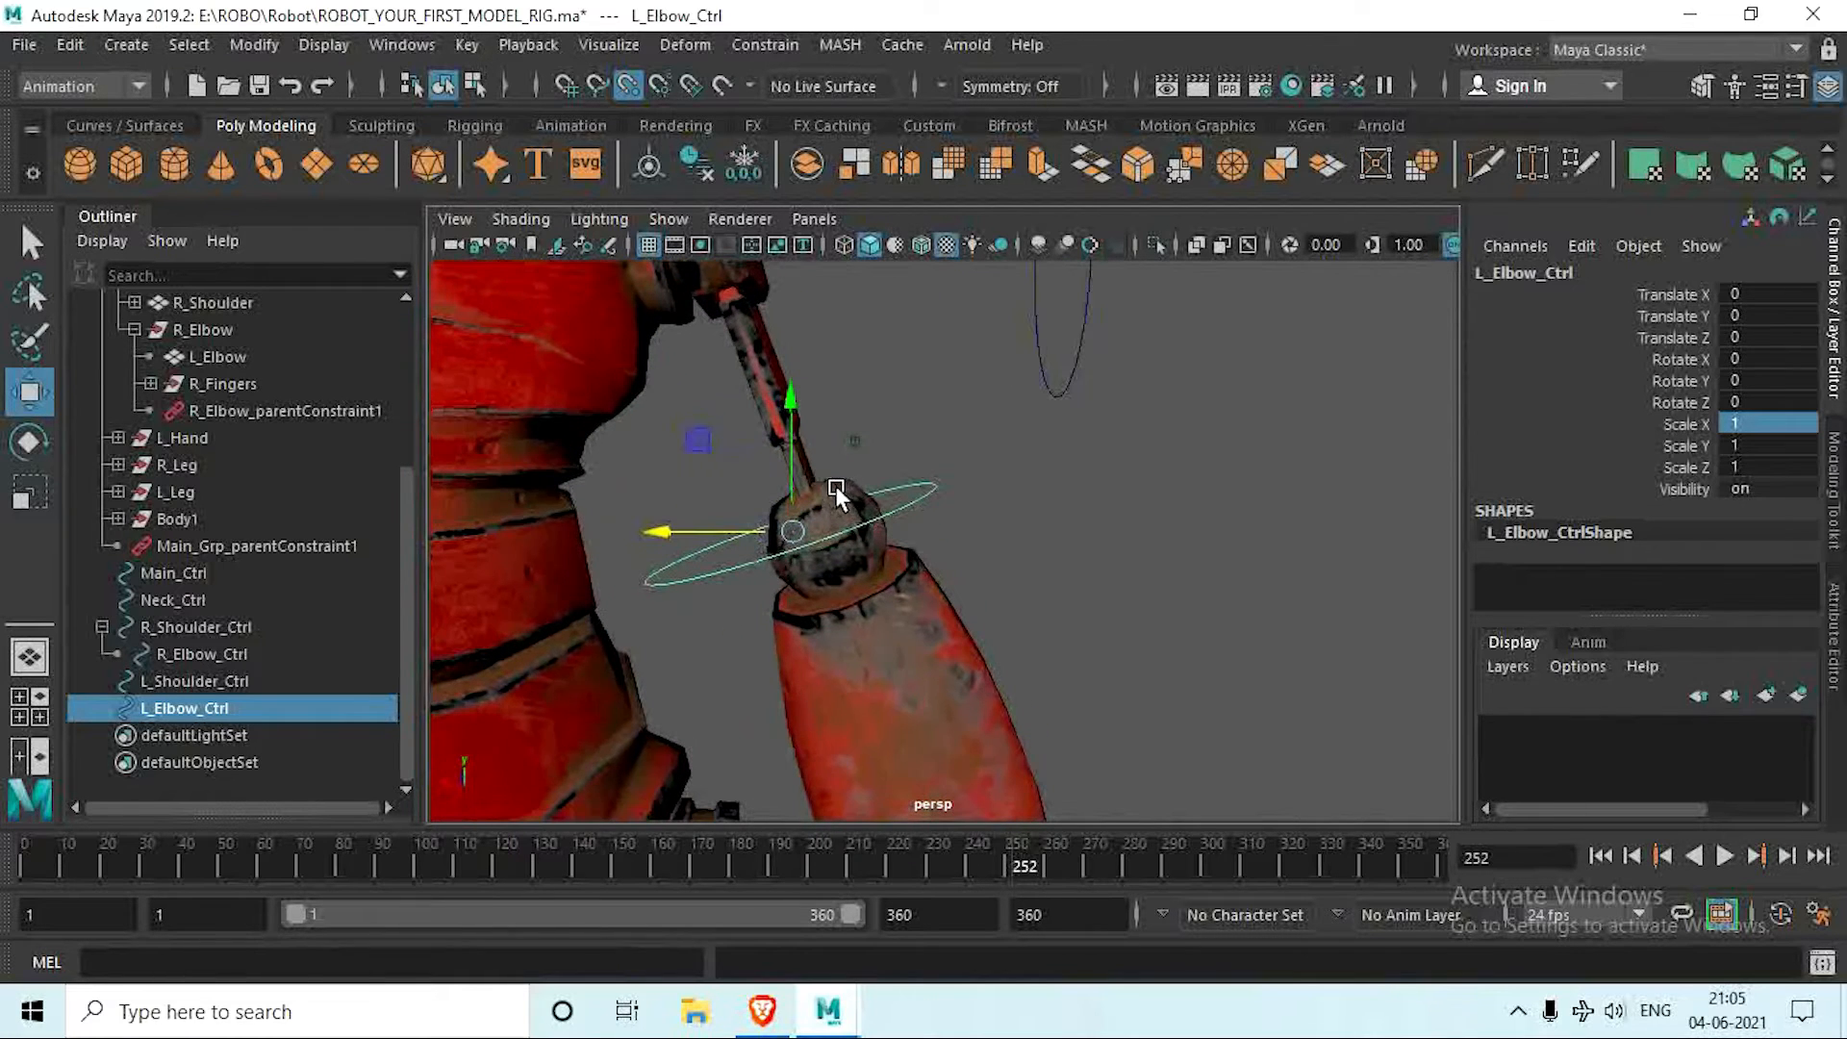
{"action": "left_click_drag", "start_coordinate": [834, 486], "coordinate": [1019, 556]}
{"action": "scroll", "coordinate": [818, 545], "scroll_direction": "down", "scroll_amount": 6}
{"action": "middle_click_drag", "start_coordinate": [1019, 556], "coordinate": [973, 552], "text": "alt"}
{"action": "left_click_drag", "start_coordinate": [973, 550], "coordinate": [770, 318], "text": "alt"}
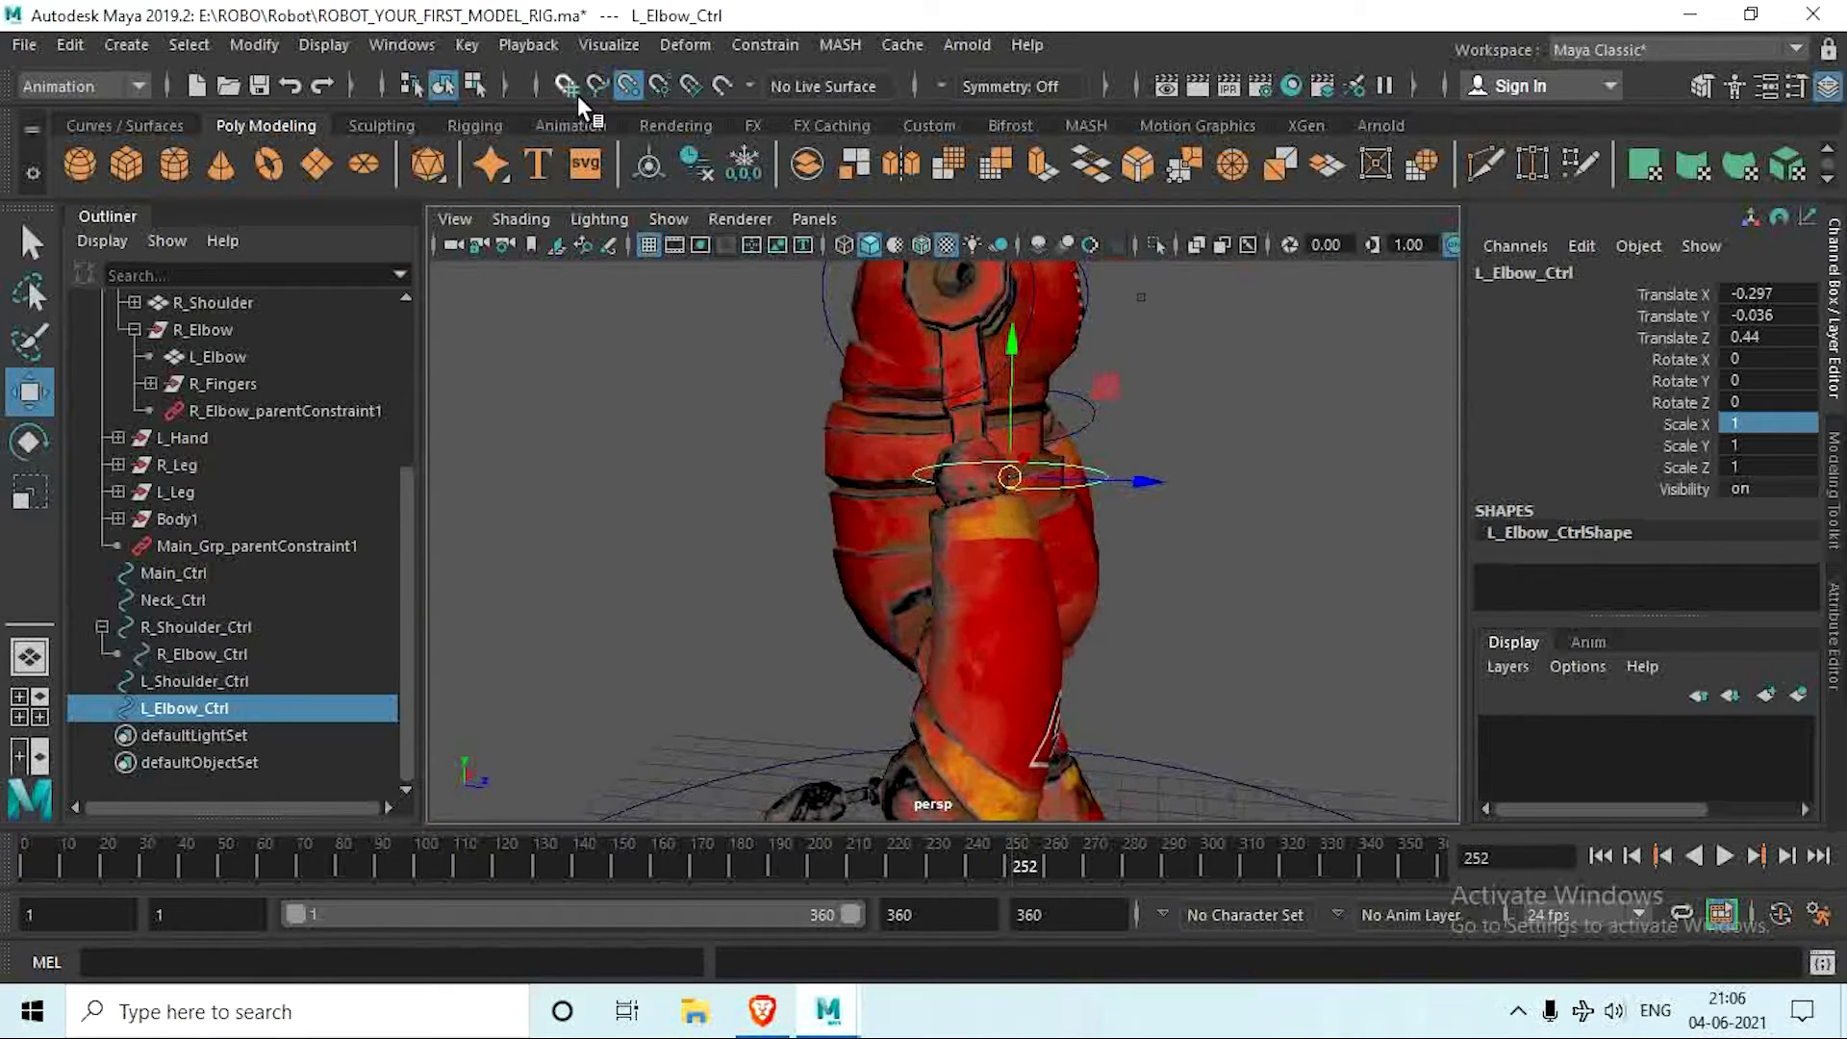
Step: Turn off point snapping and move L_Elbow_Ctrl along Z to the elbow joint's center, at Translate Z about -0.019
{"action": "left_click", "coordinate": [627, 90]}
{"action": "left_click", "coordinate": [658, 88]}
{"action": "scroll", "coordinate": [1065, 531], "scroll_direction": "up", "scroll_amount": 5}
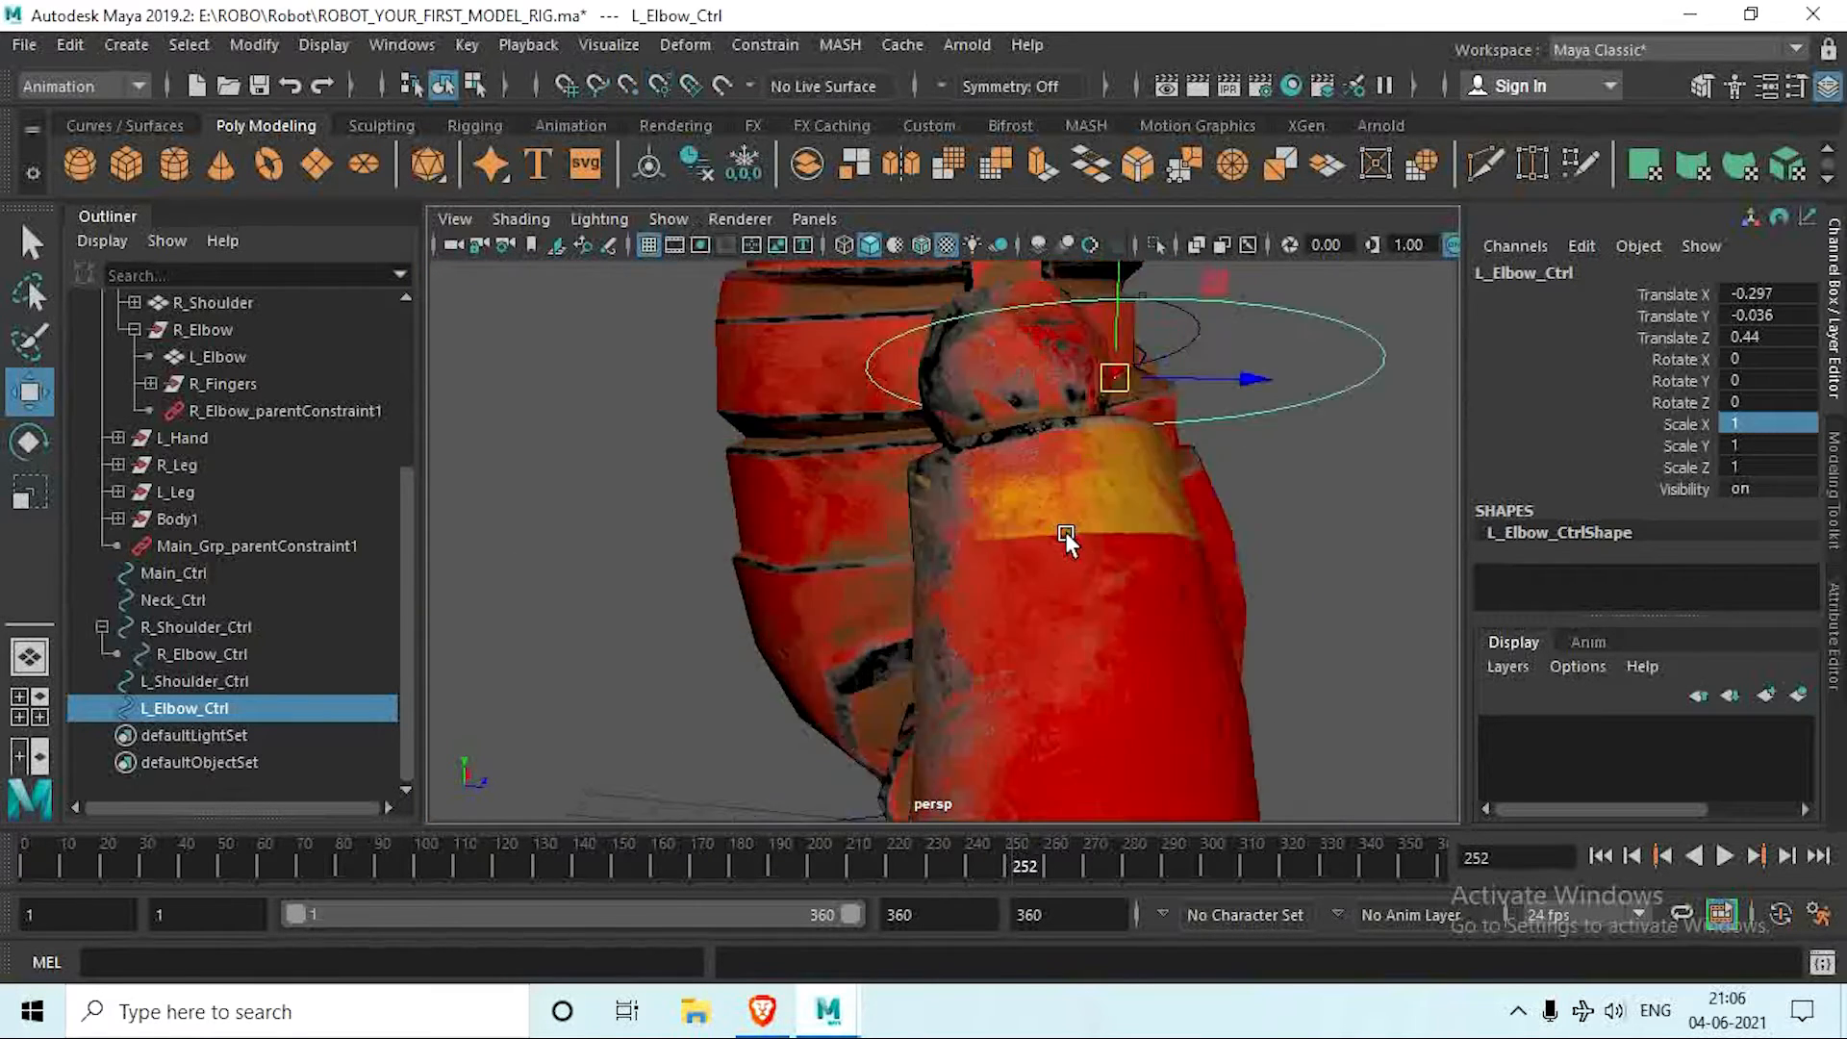
{"action": "middle_click_drag", "start_coordinate": [1064, 531], "coordinate": [1005, 676], "text": "alt"}
{"action": "left_click_drag", "start_coordinate": [1166, 525], "coordinate": [1076, 552]}
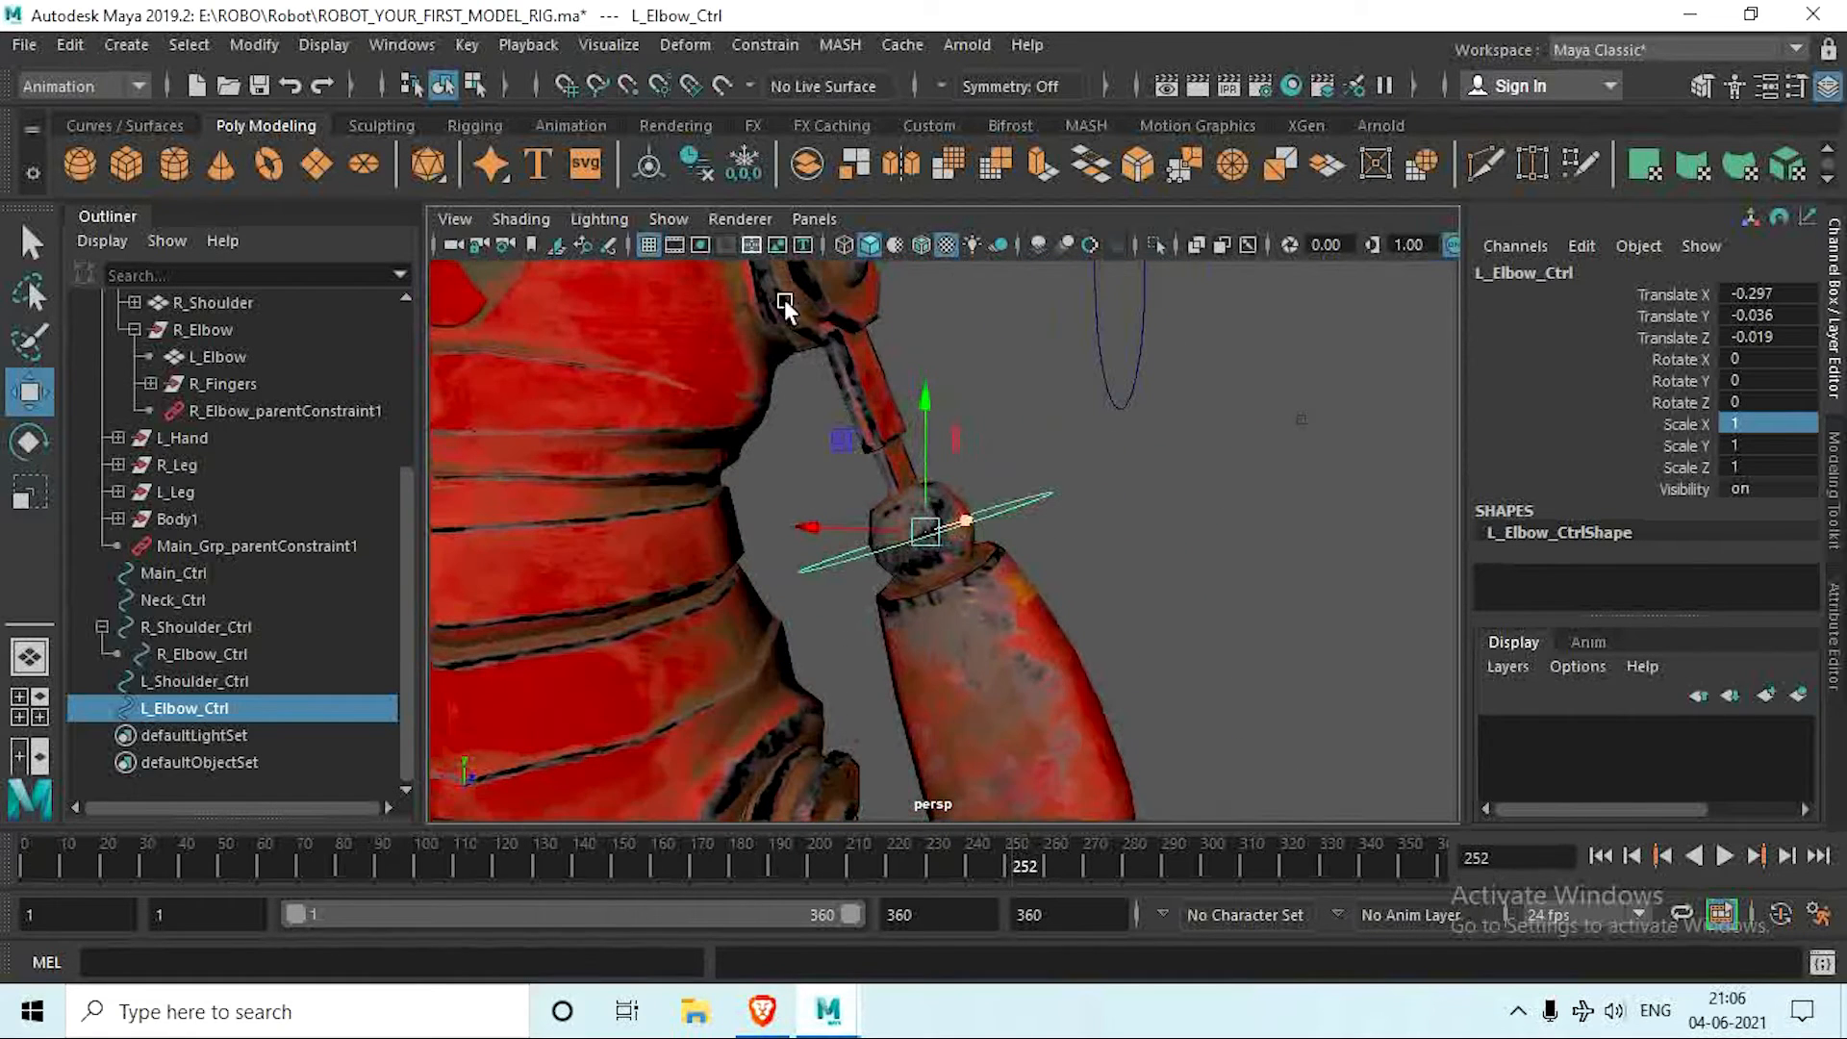
Step: Freeze the transformations of L_Elbow_Ctrl at its position on the left elbow joint
{"action": "left_click", "coordinate": [688, 165]}
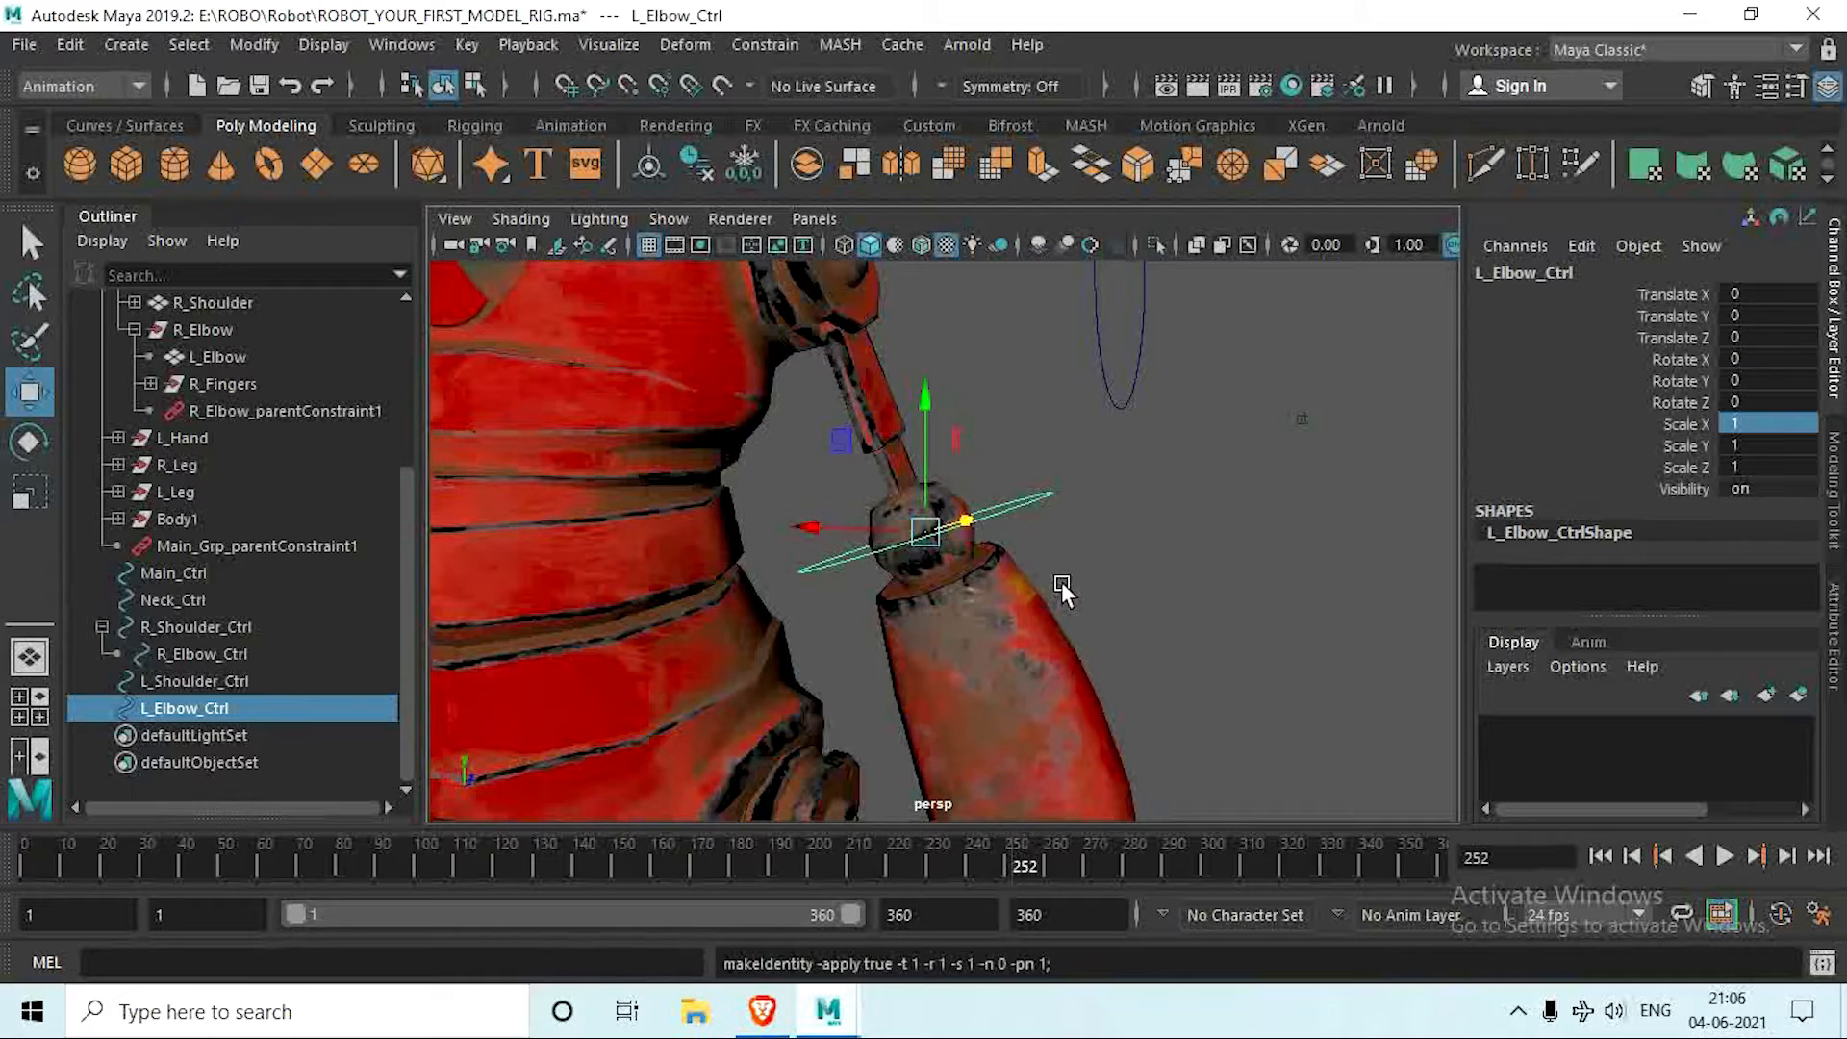
{"action": "scroll", "coordinate": [1058, 581], "scroll_direction": "down", "scroll_amount": 5}
{"action": "left_click_drag", "start_coordinate": [1056, 583], "coordinate": [1062, 626], "text": "alt"}
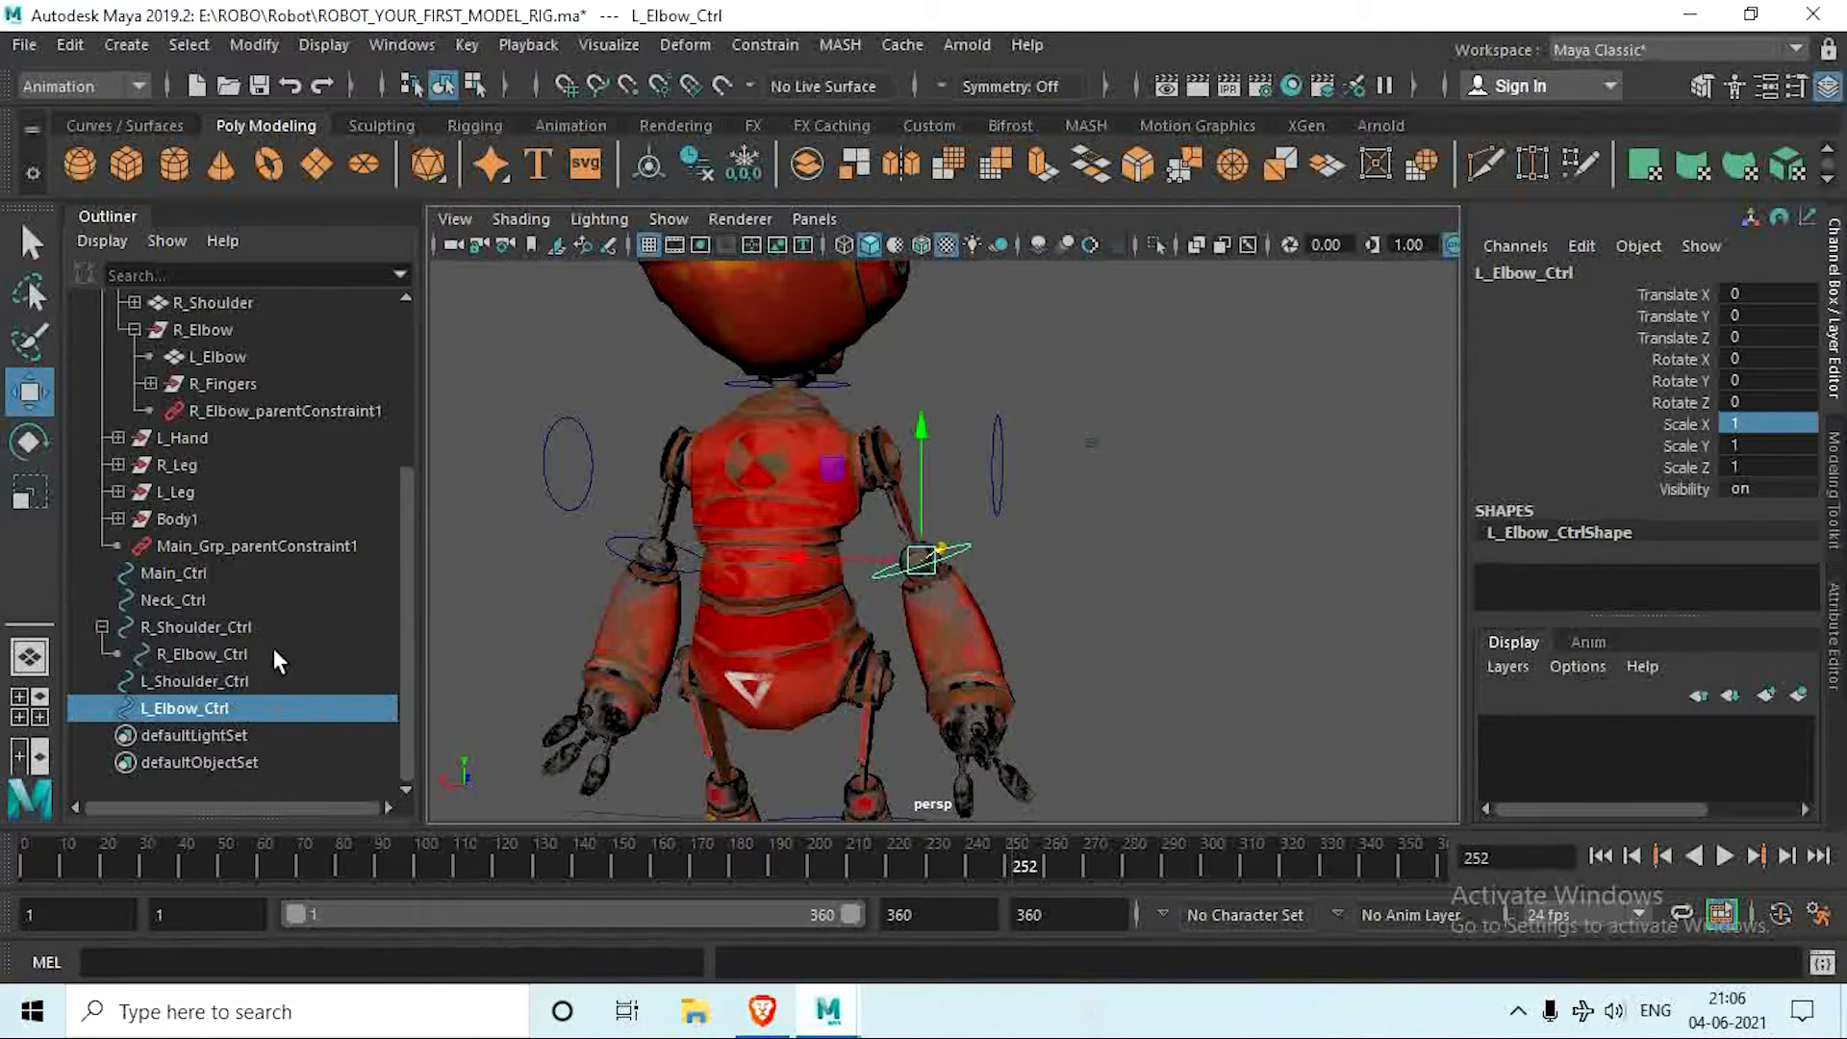
Step: Parent-constrain the L_Elbow group inside L_Hand to L_Elbow_Ctrl
{"action": "scroll", "coordinate": [250, 596], "scroll_direction": "up", "scroll_amount": 3}
{"action": "scroll", "coordinate": [140, 627], "scroll_direction": "down", "scroll_amount": 3}
{"action": "left_click", "coordinate": [117, 438]}
{"action": "left_click", "coordinate": [221, 491], "text": "ctrl"}
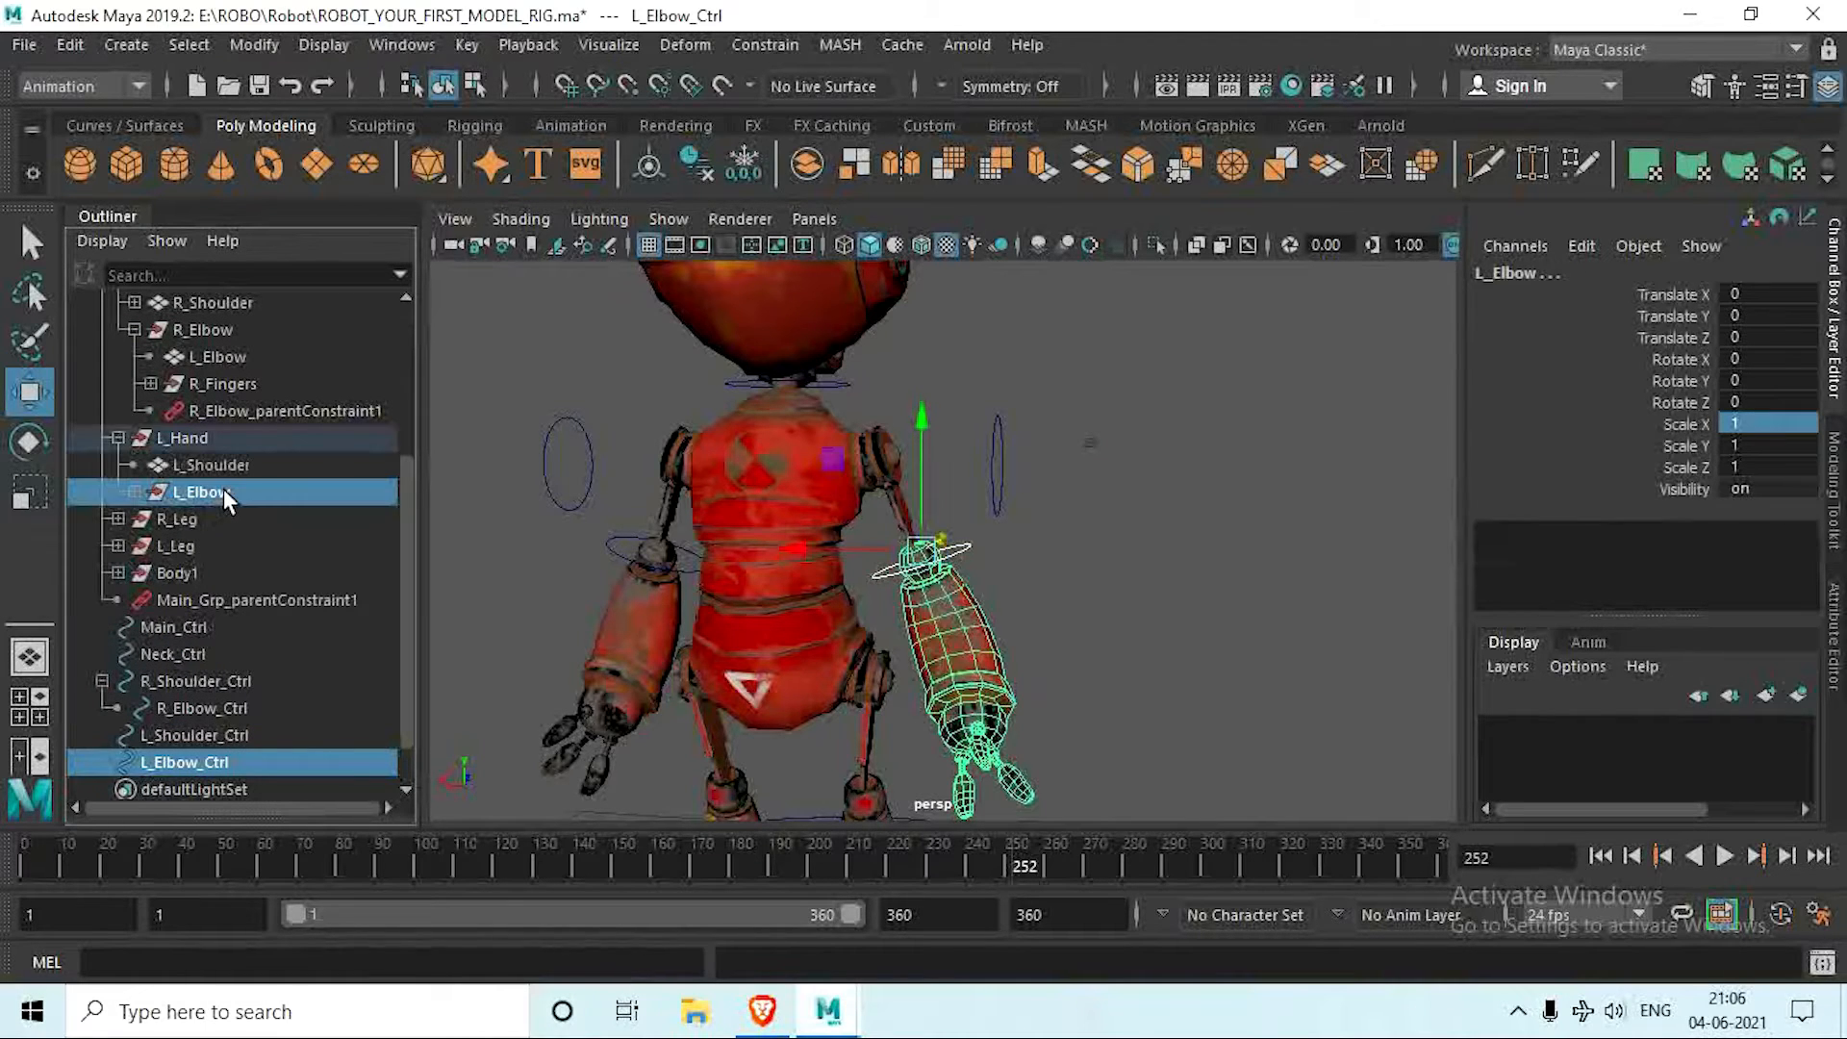
{"action": "left_click", "coordinate": [765, 45]}
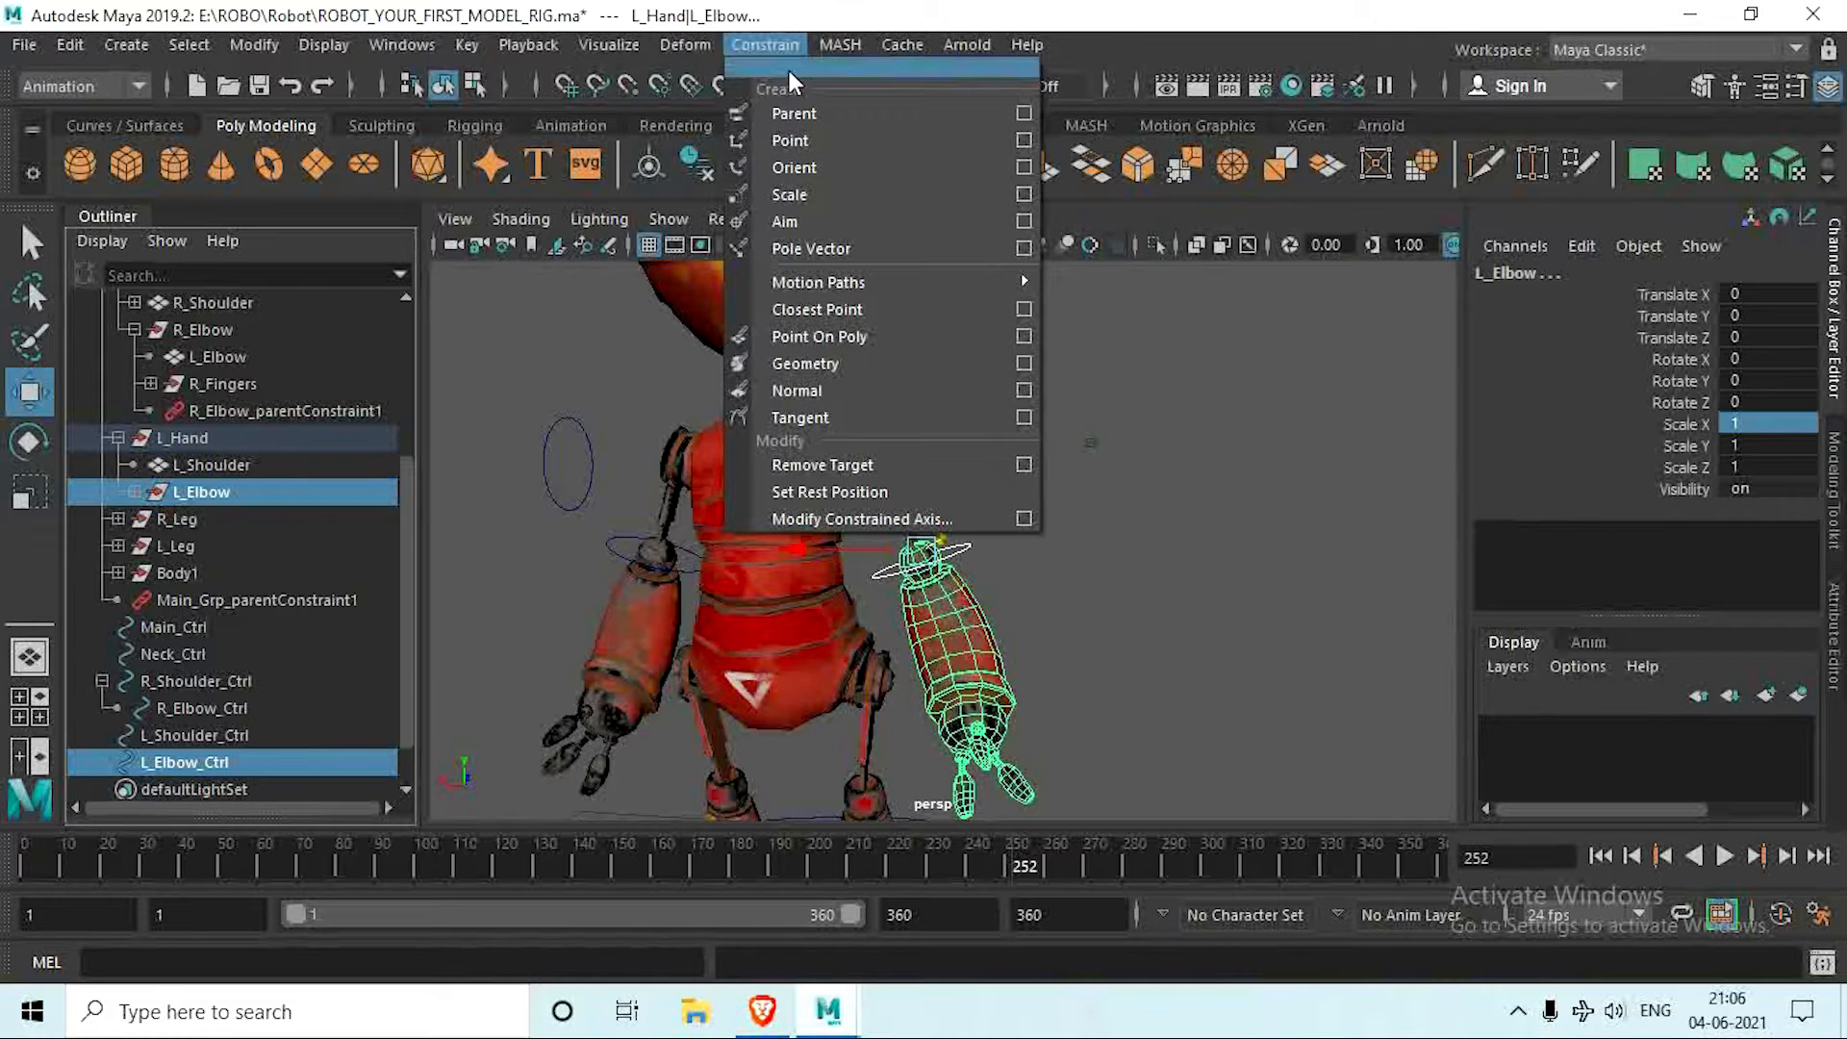
{"action": "left_click", "coordinate": [799, 114]}
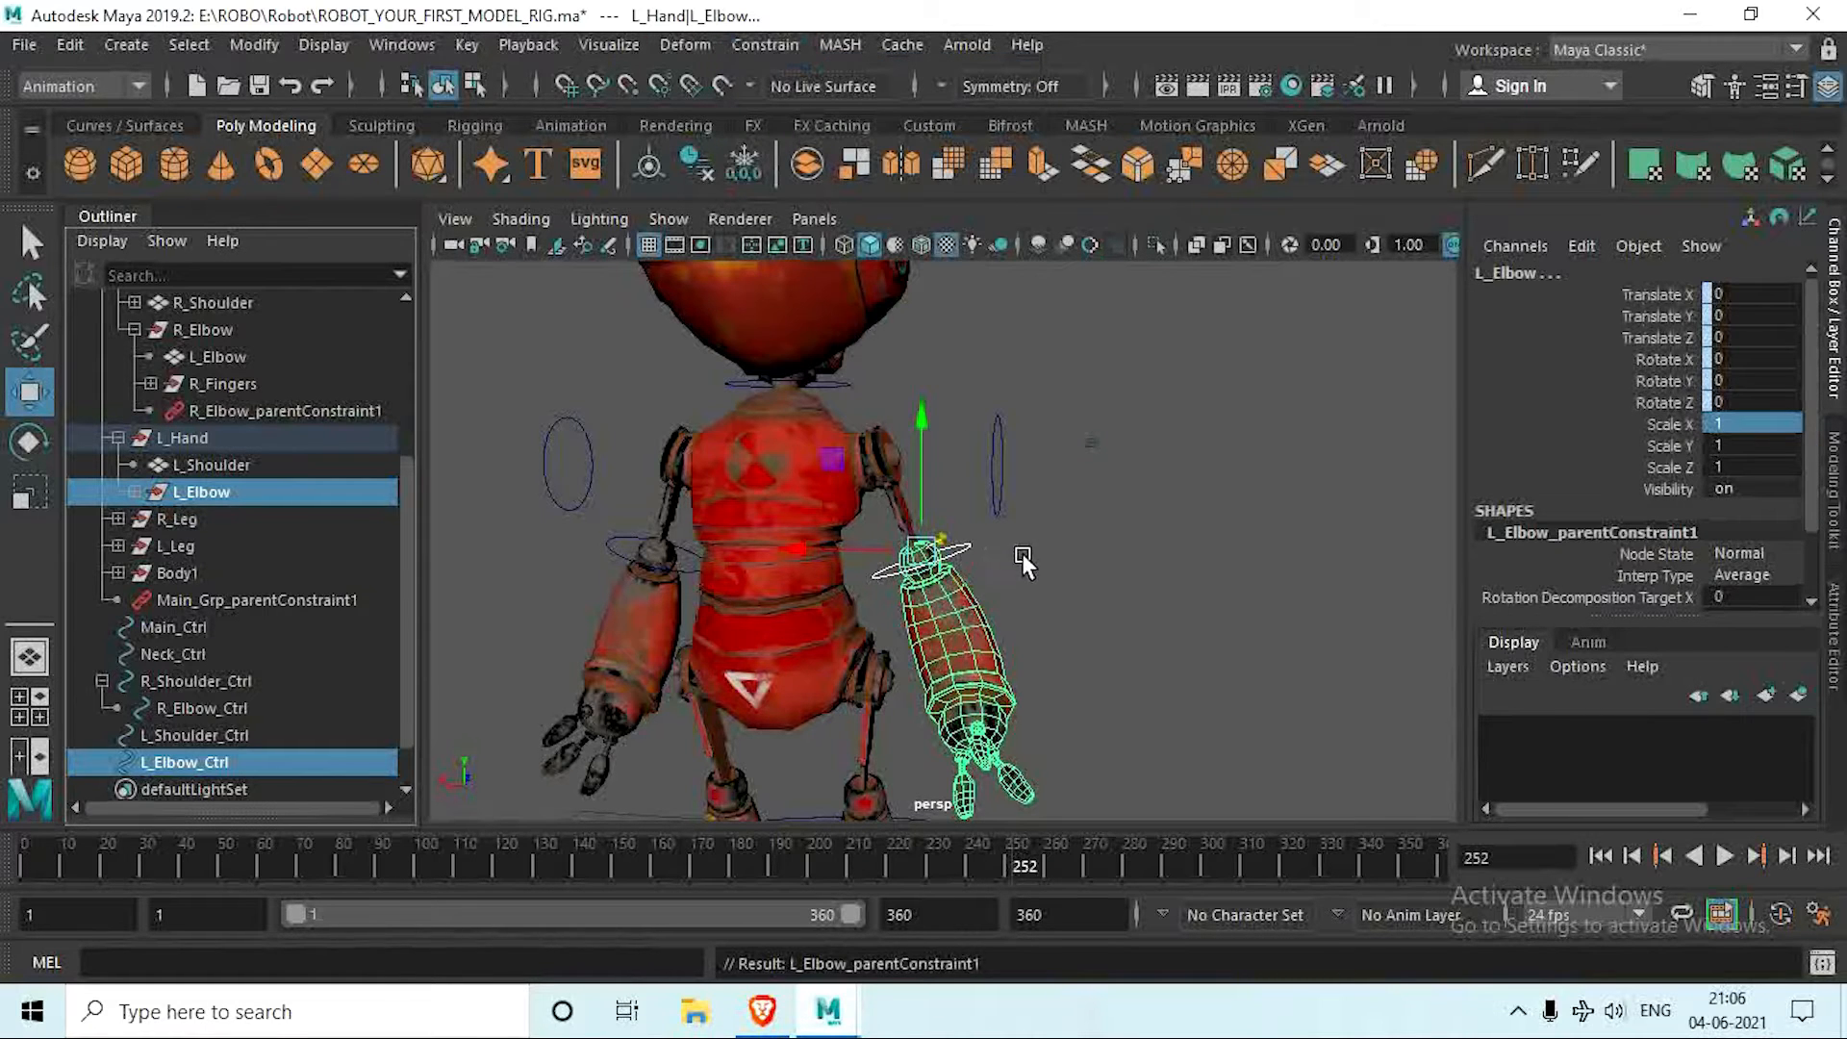
Step: Move the pivot of L_Shoulder_Ctrl to the center of the left shoulder joint using point snapping
{"action": "middle_click_drag", "start_coordinate": [1024, 520], "coordinate": [959, 642], "text": "alt"}
{"action": "left_click", "coordinate": [999, 486]}
{"action": "scroll", "coordinate": [975, 582], "scroll_direction": "up", "scroll_amount": 5}
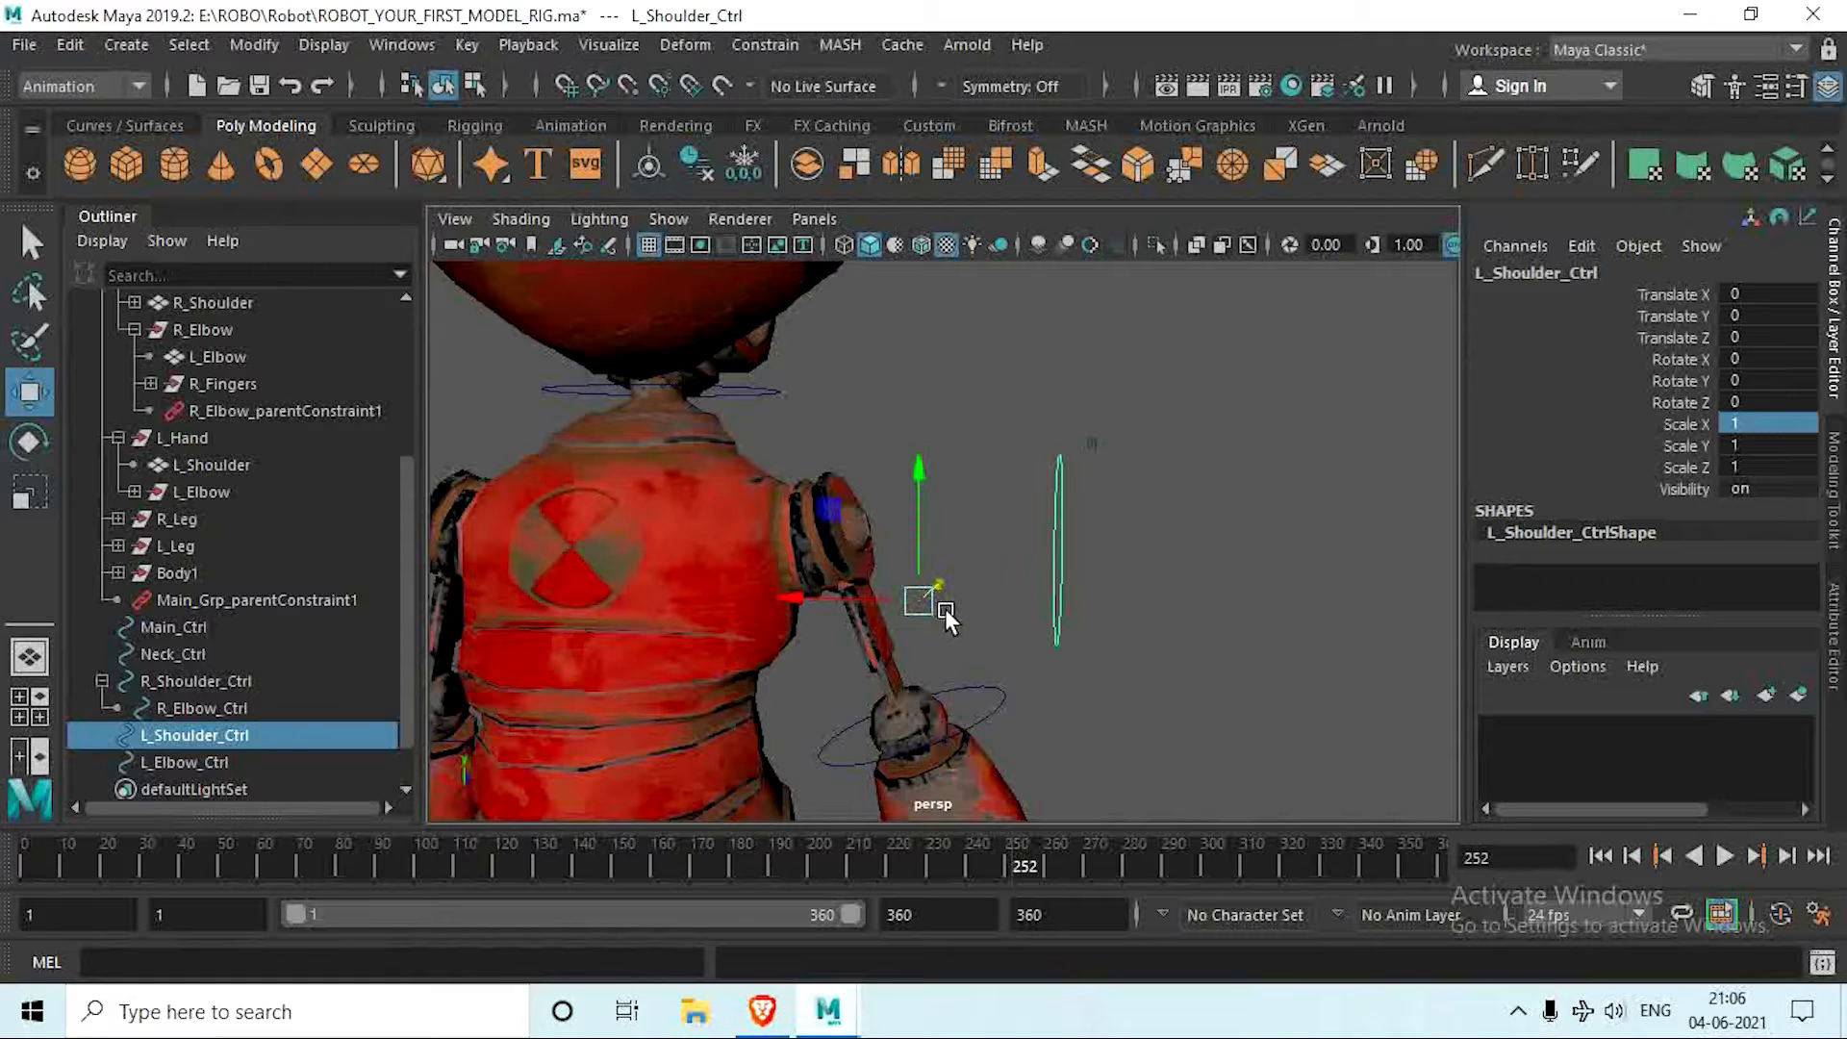
{"action": "key", "text": "d"}
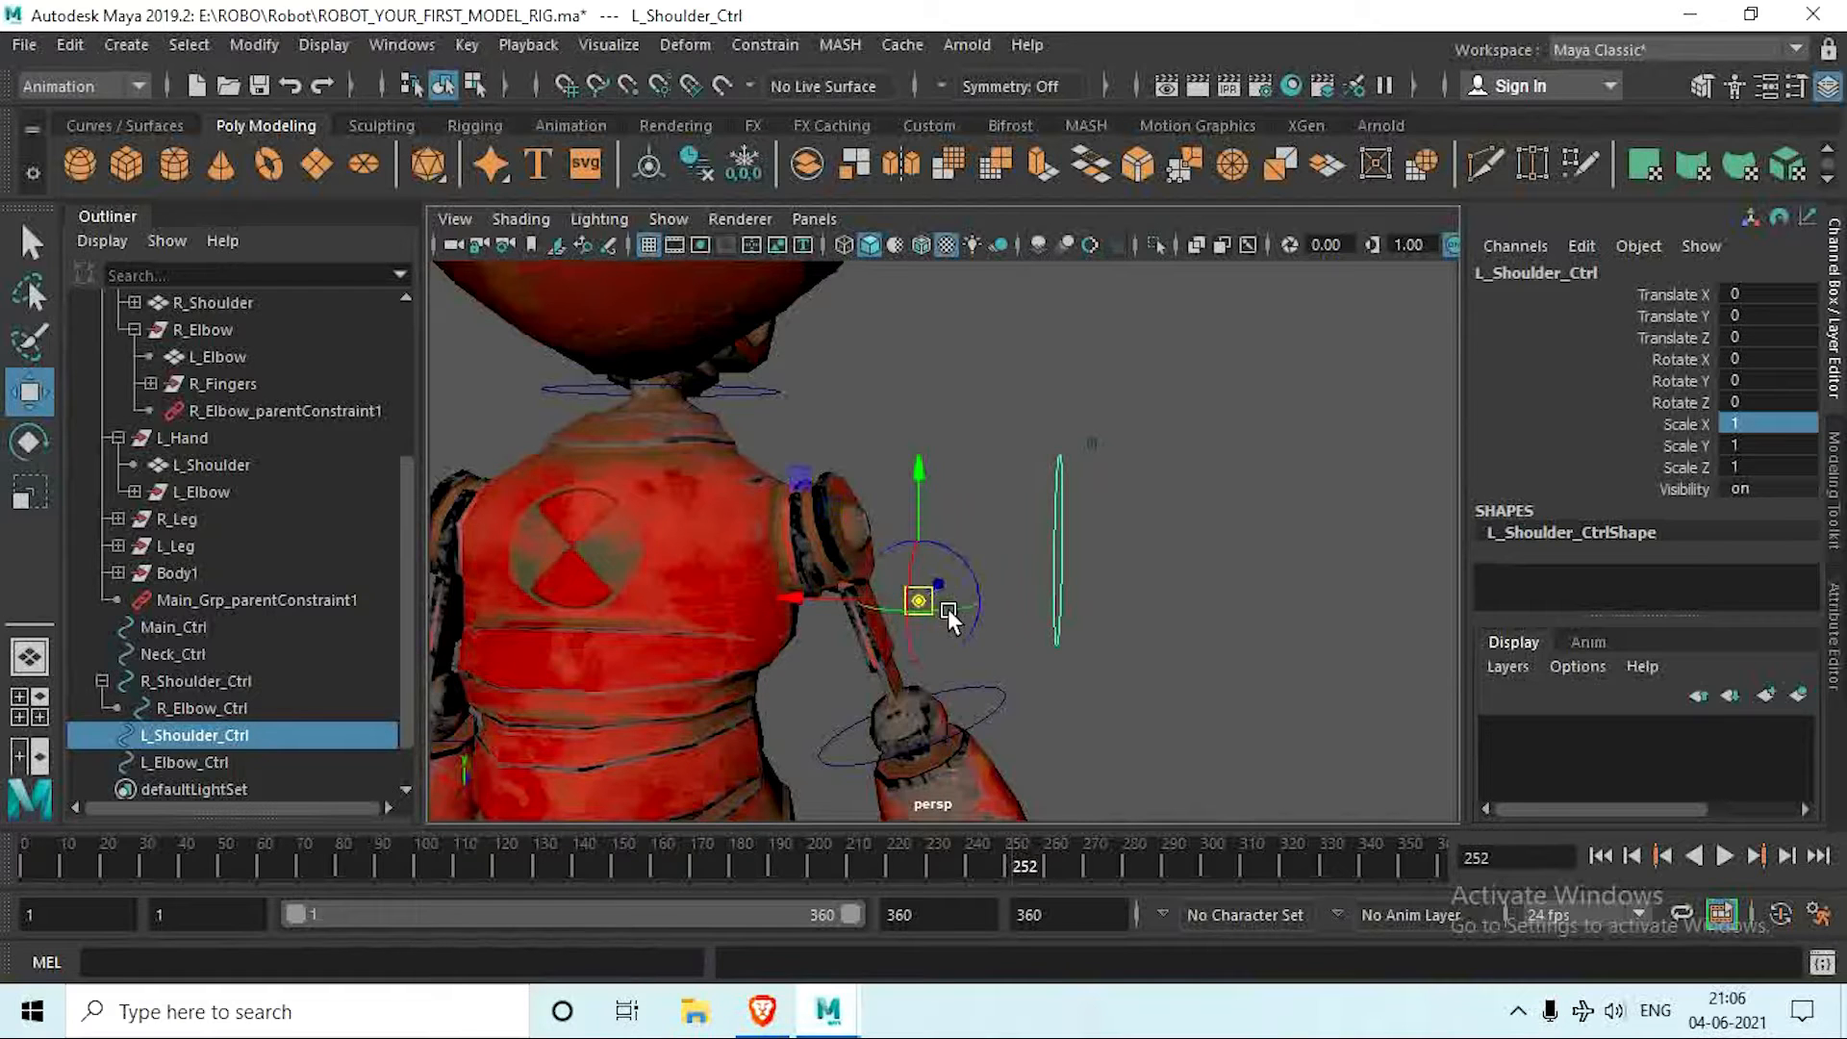
{"action": "left_click", "coordinate": [627, 85]}
{"action": "left_click_drag", "start_coordinate": [947, 638], "coordinate": [887, 631], "text": "alt"}
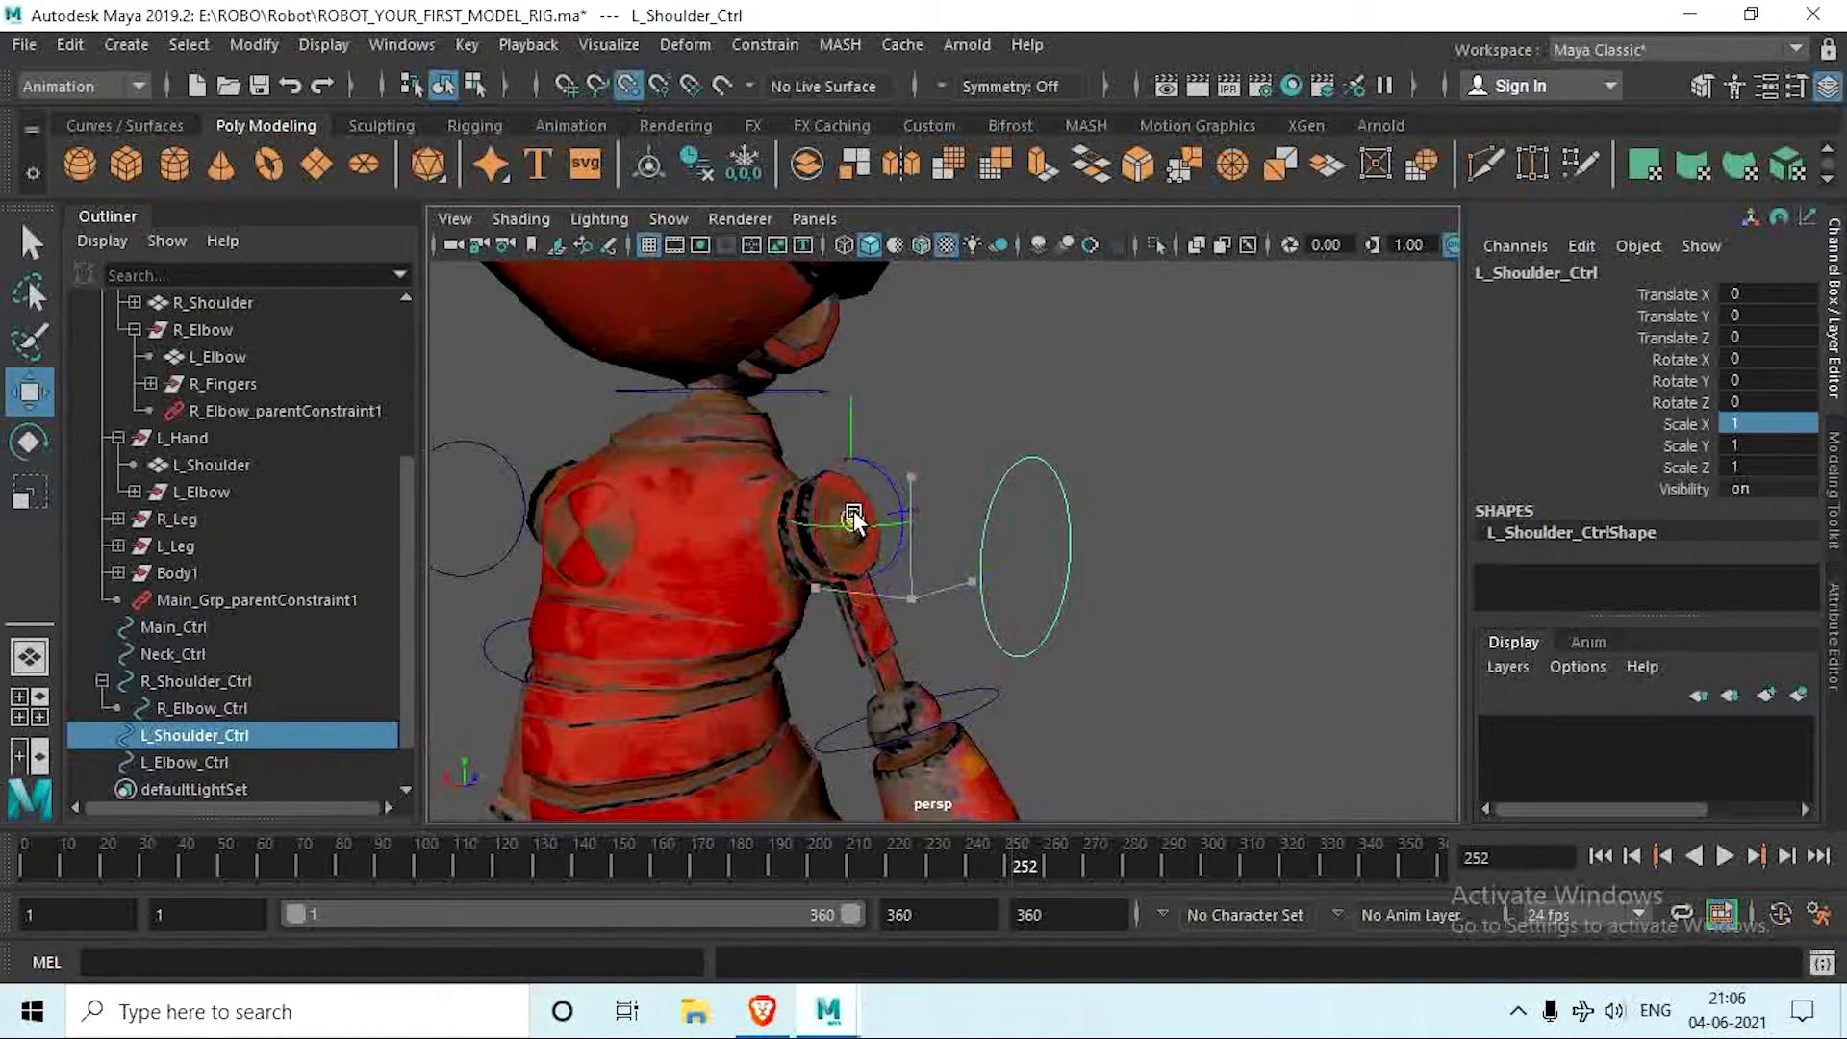
{"action": "left_click_drag", "start_coordinate": [853, 511], "coordinate": [820, 742]}
{"action": "scroll", "coordinate": [820, 742], "scroll_direction": "up", "scroll_amount": 8}
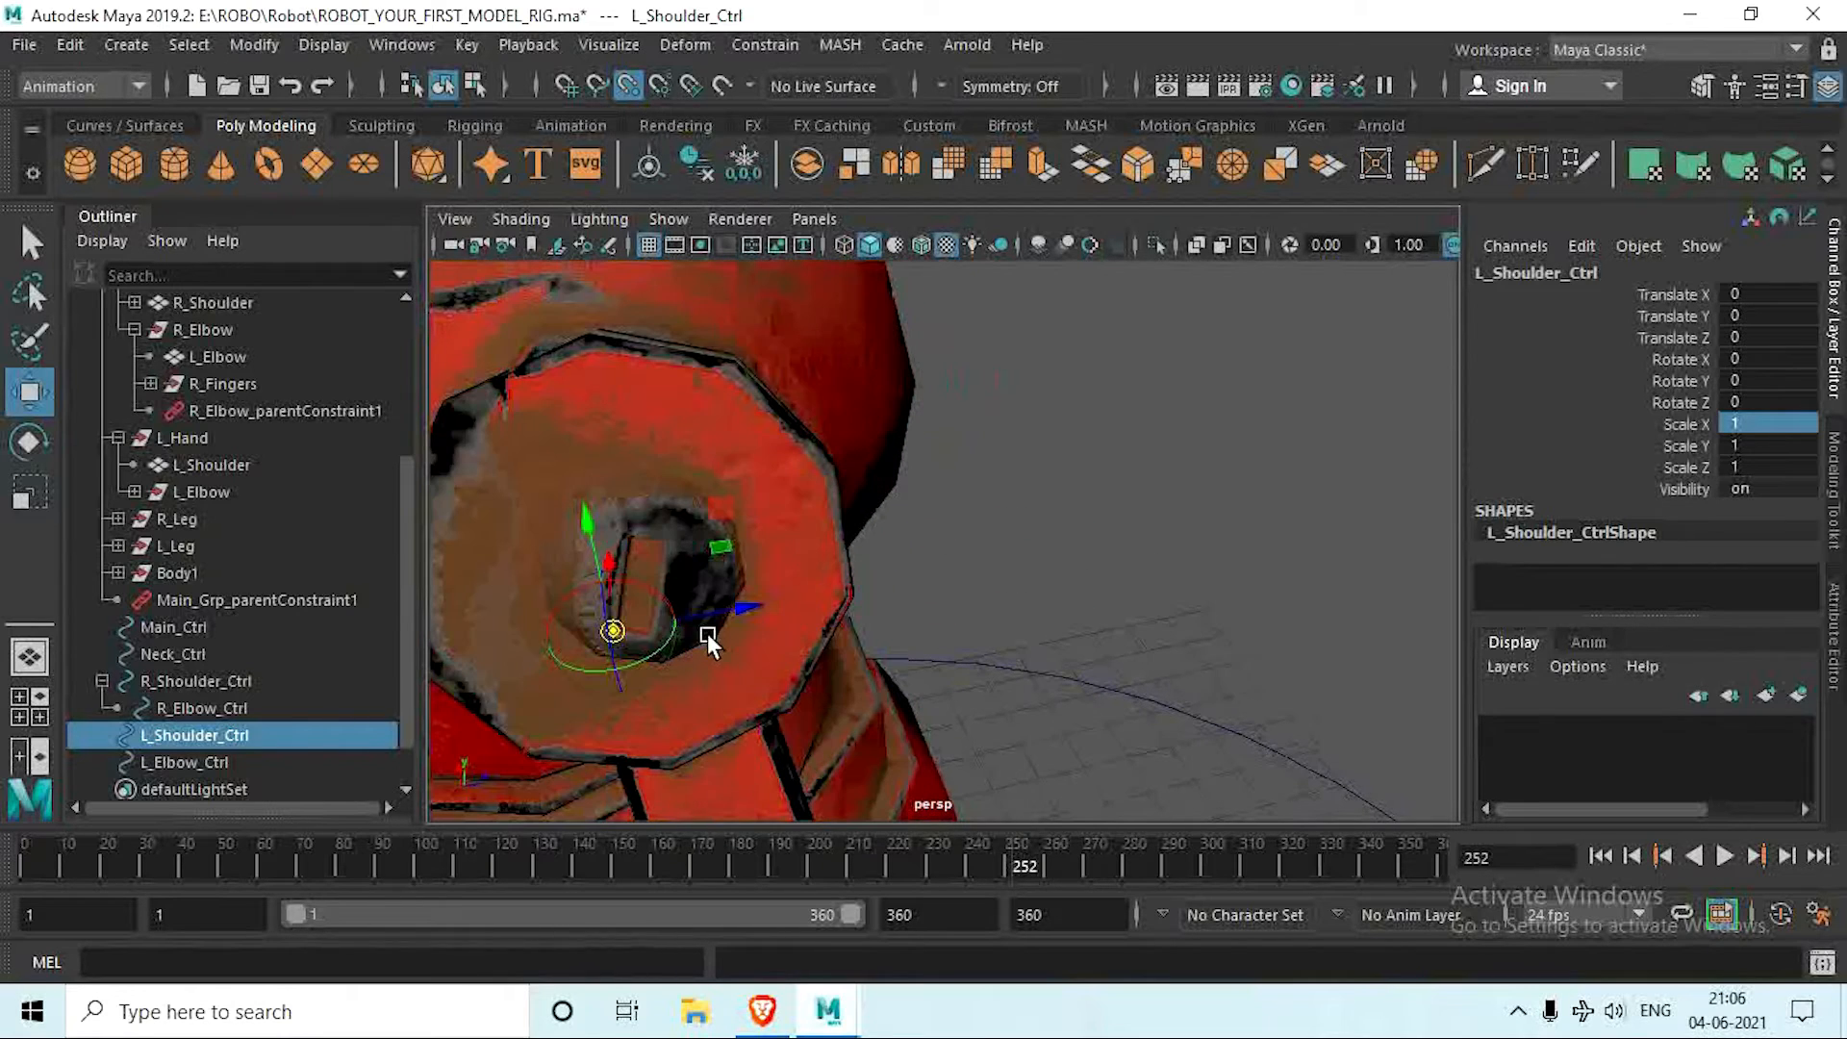
{"action": "scroll", "coordinate": [637, 633], "scroll_direction": "down", "scroll_amount": 6}
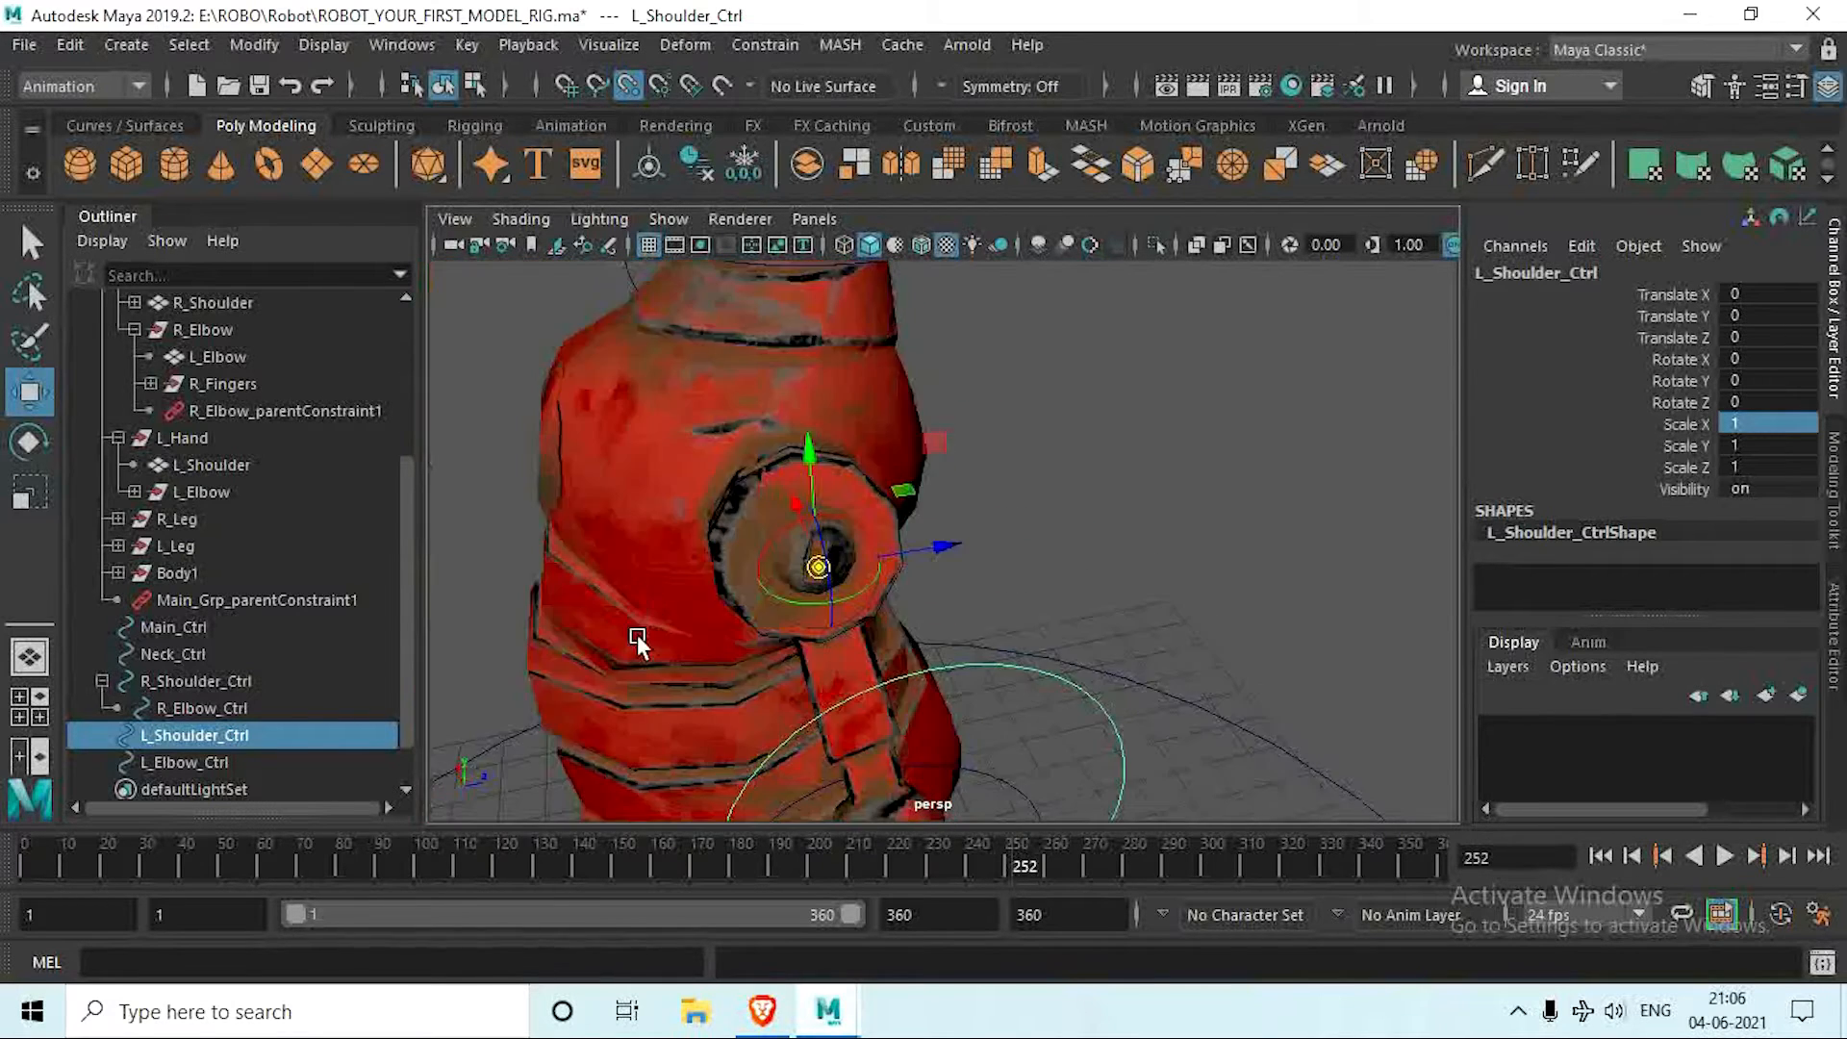
{"action": "left_click_drag", "start_coordinate": [637, 633], "coordinate": [894, 616], "text": "alt"}
{"action": "scroll", "coordinate": [958, 576], "scroll_direction": "down", "scroll_amount": 5}
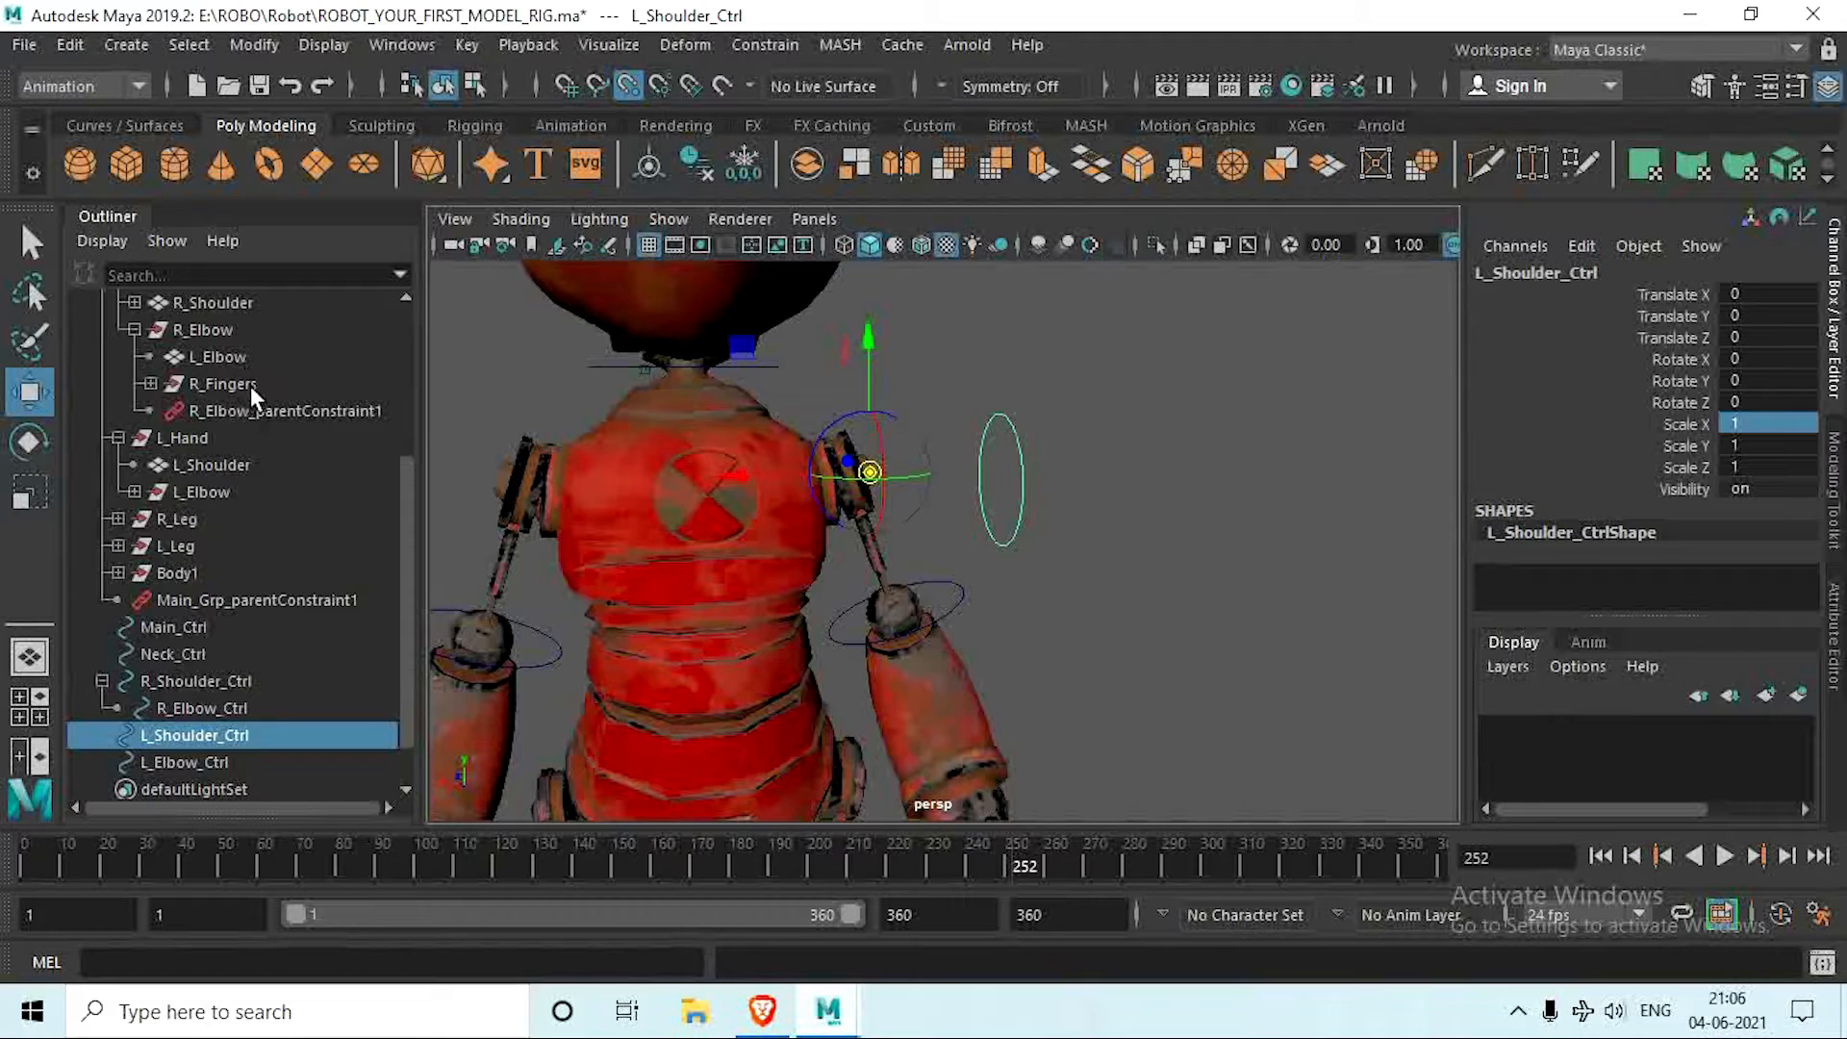
Step: Parent-constrain the L_Shoulder mesh inside L_Hand to L_Shoulder_Ctrl
{"action": "left_click", "coordinate": [244, 302], "text": "ctrl"}
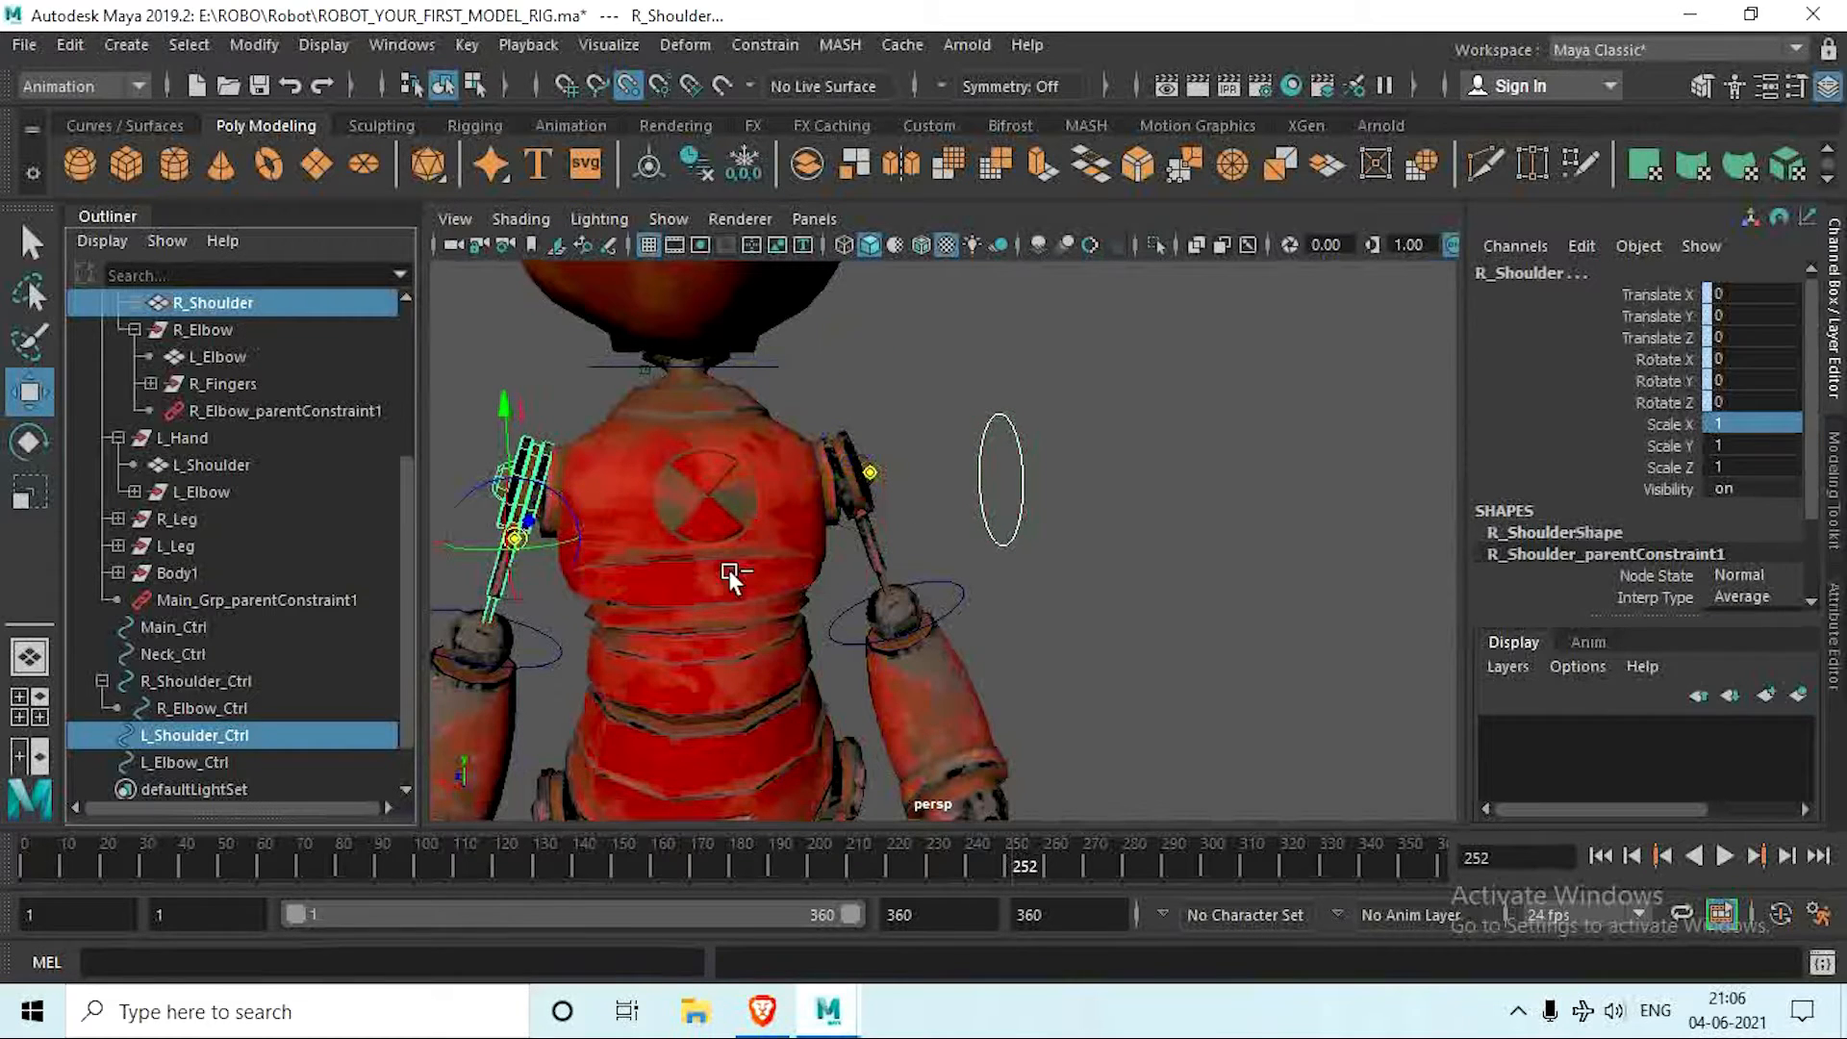
{"action": "key", "text": "ctrl+z"}
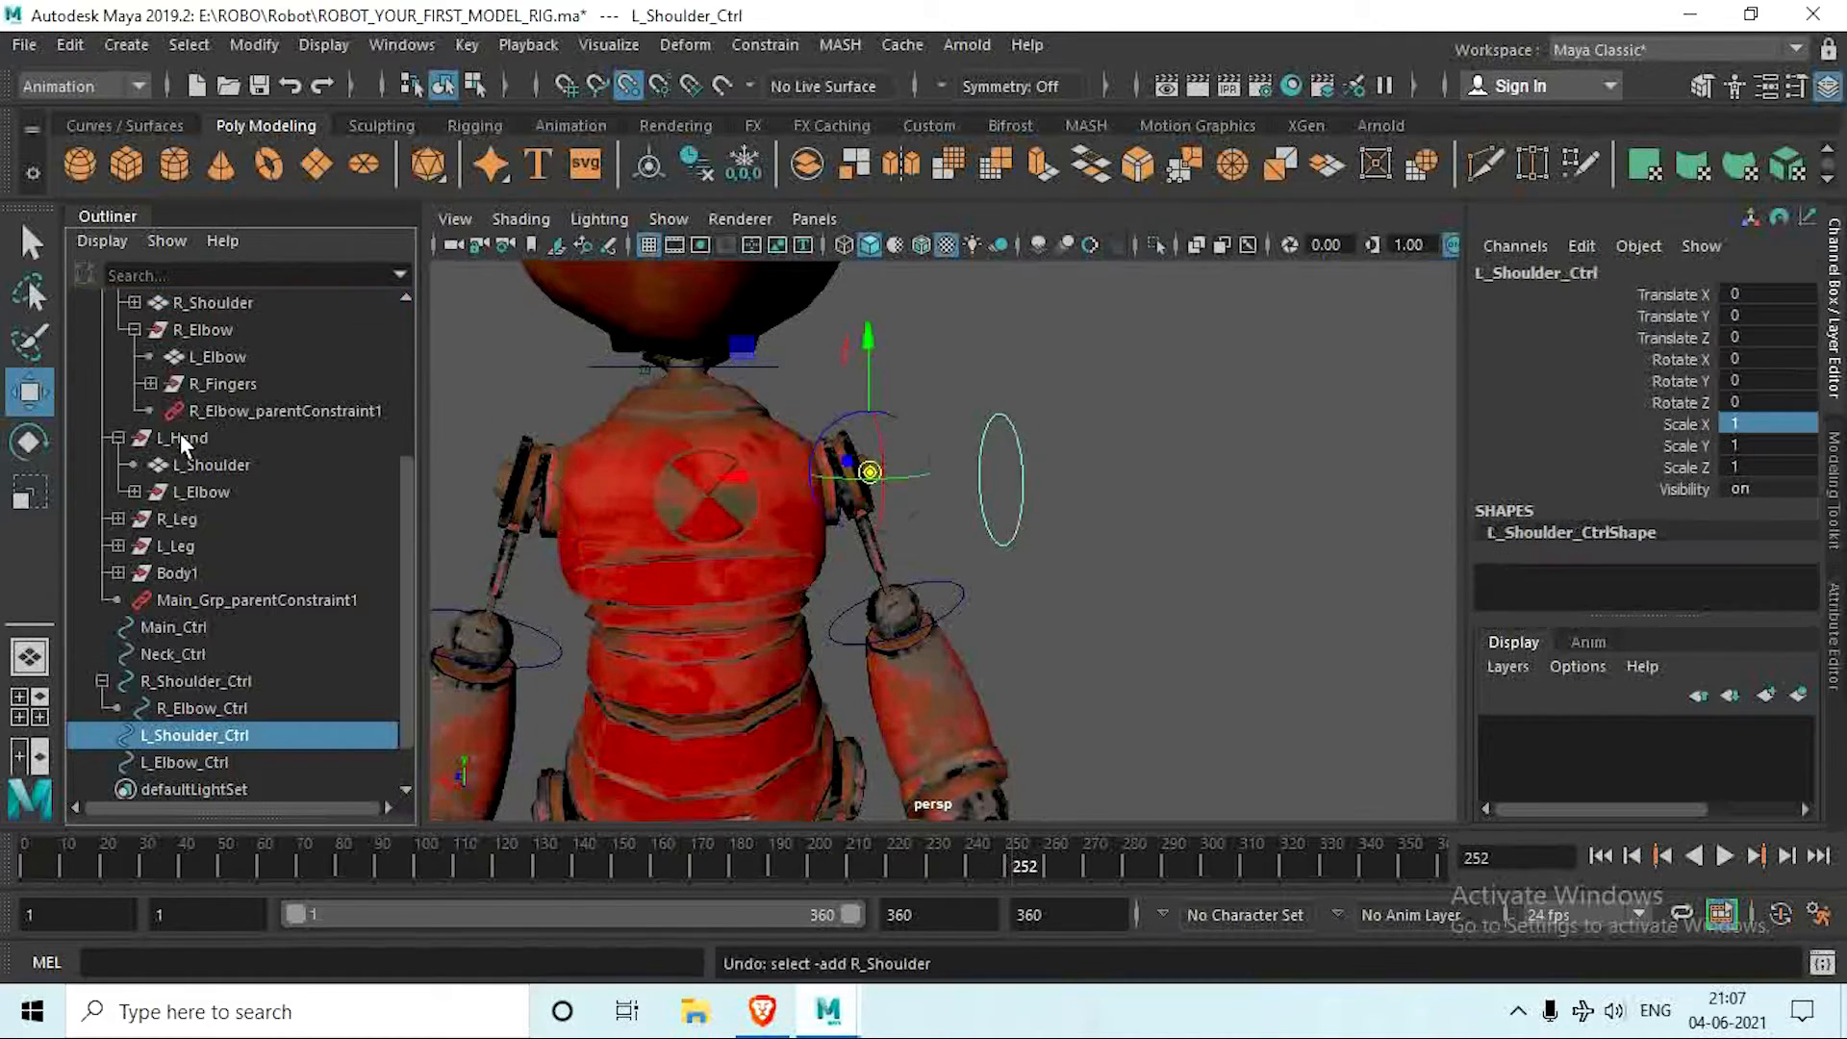
{"action": "left_click", "coordinate": [210, 466], "text": "ctrl"}
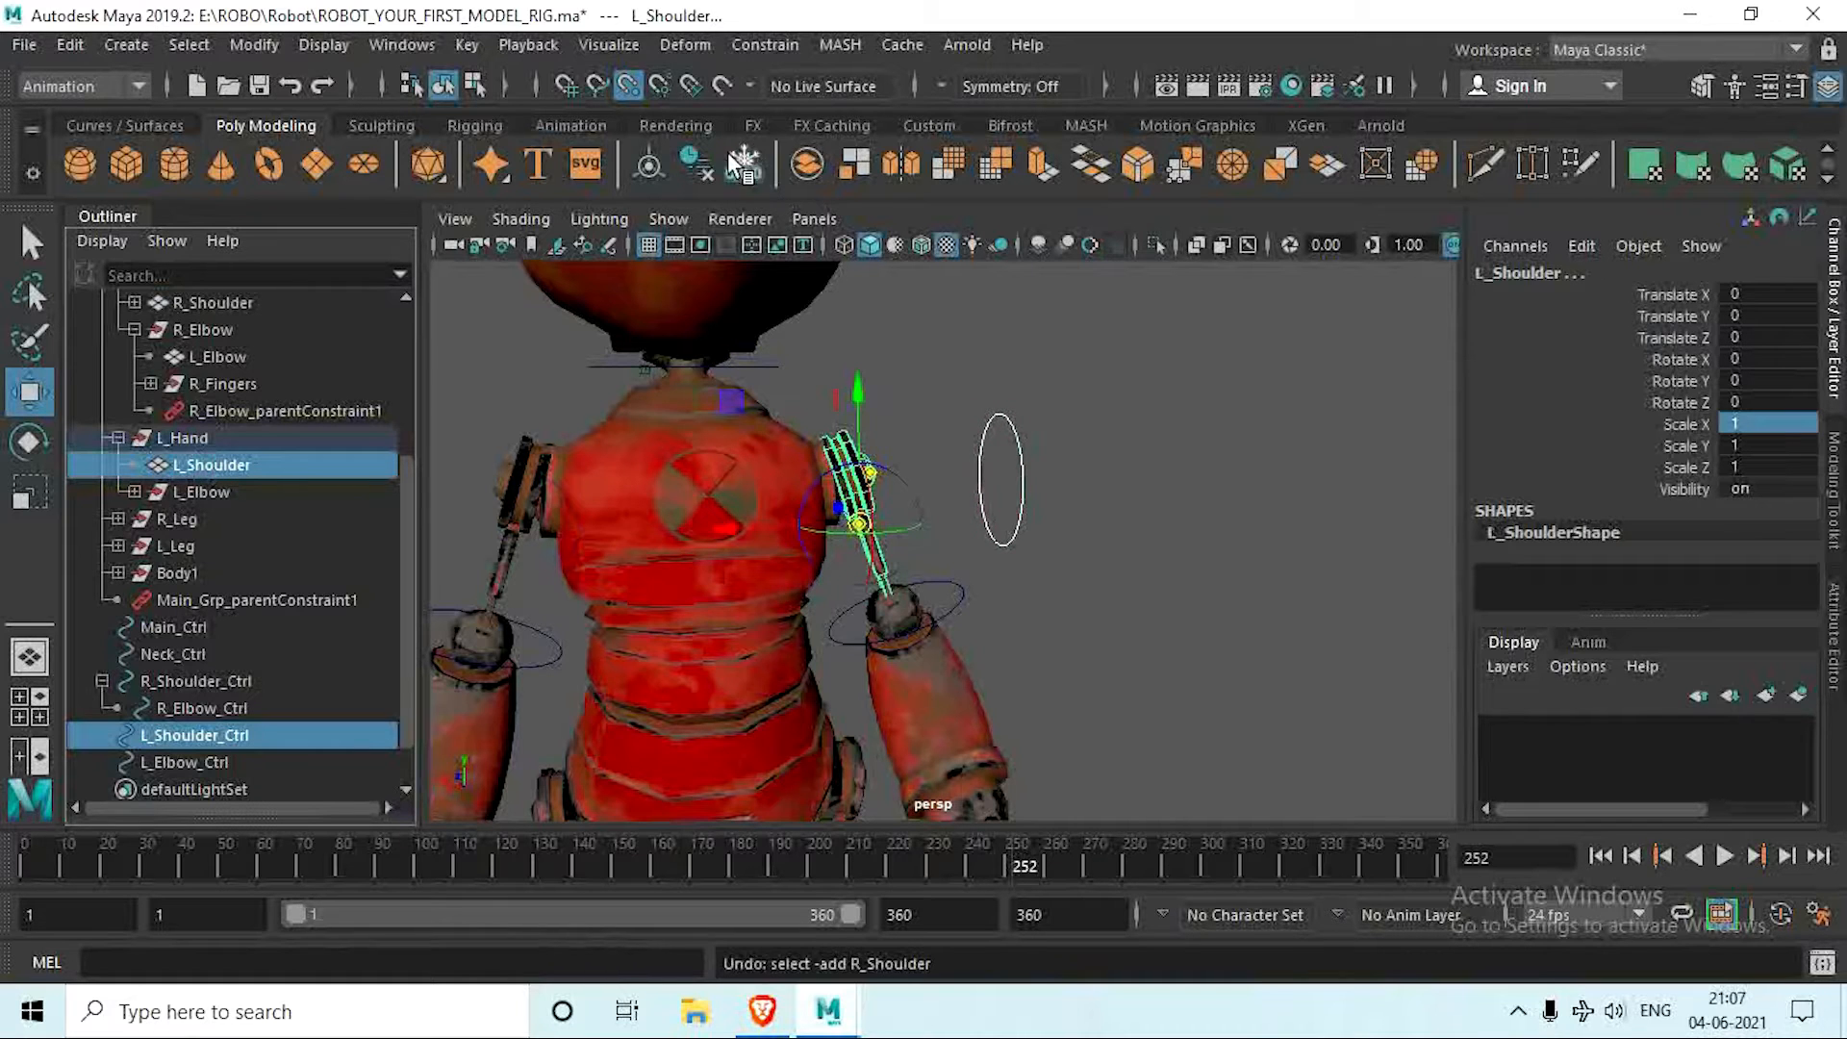
{"action": "left_click", "coordinate": [766, 45]}
{"action": "left_click", "coordinate": [835, 115]}
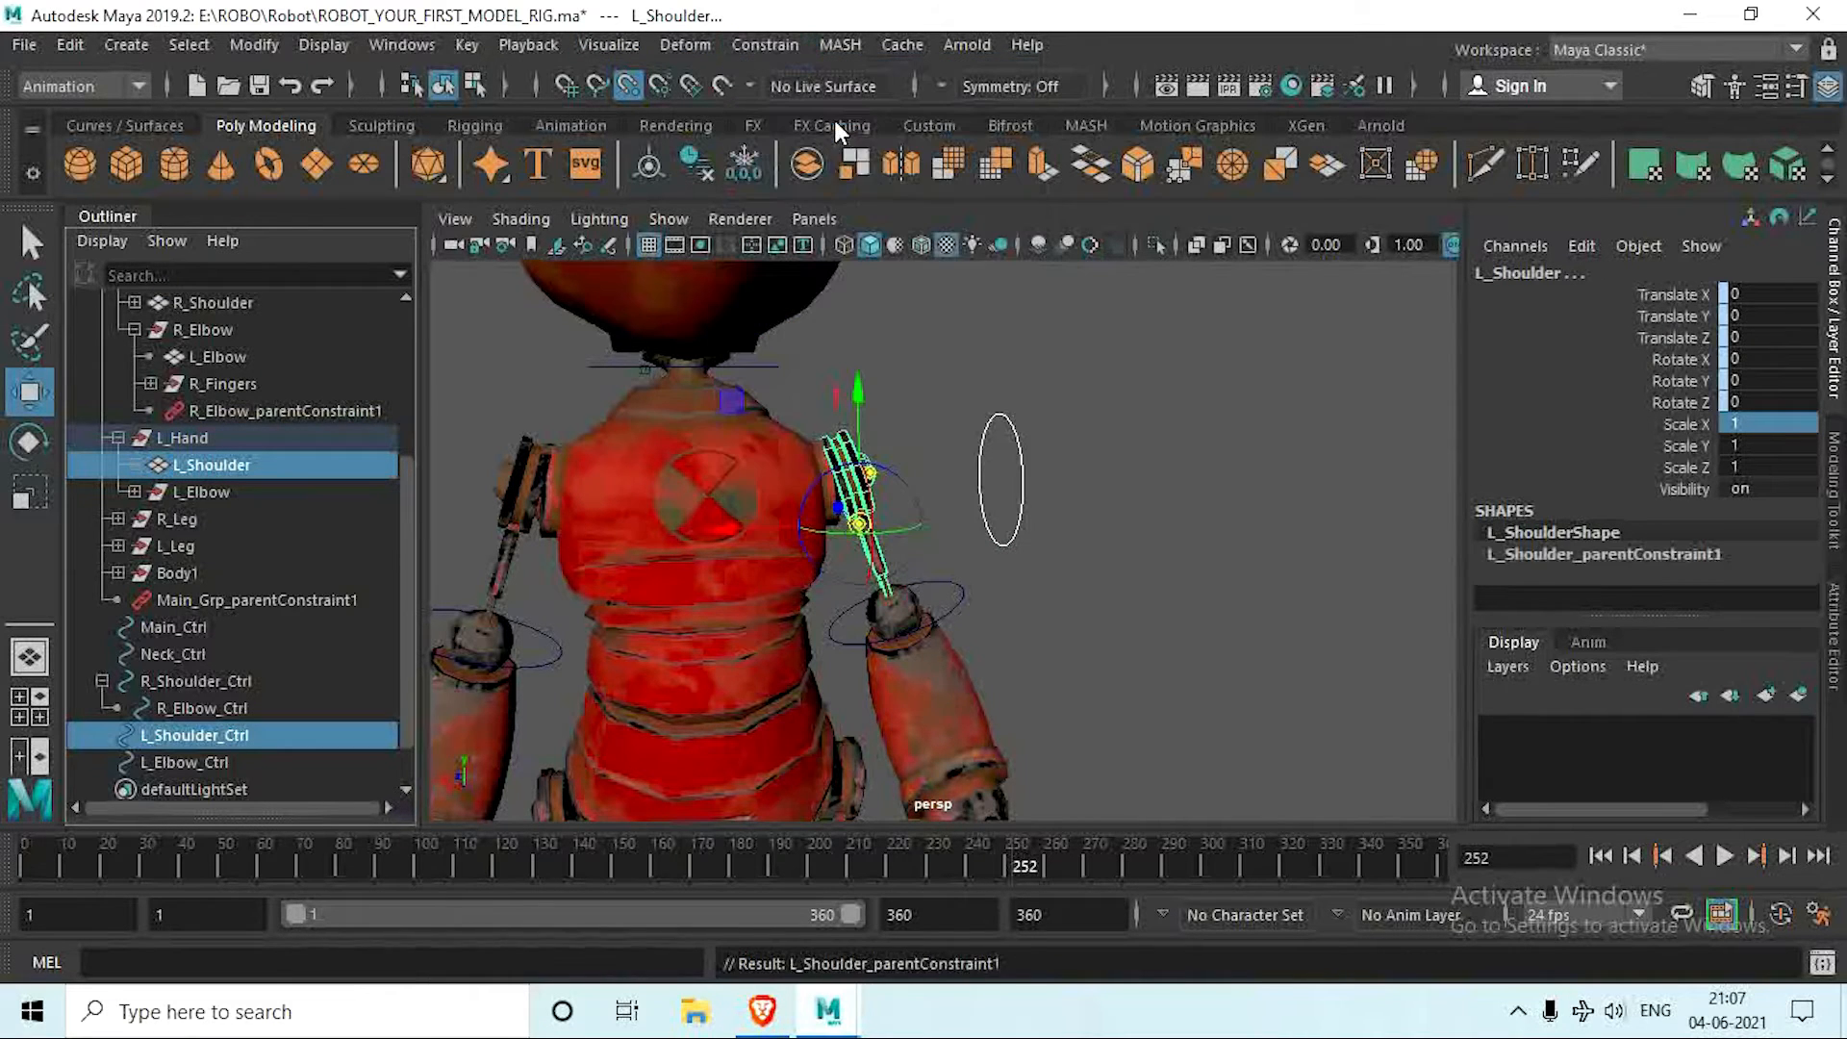
{"action": "left_click", "coordinate": [1088, 518]}
Step: Parent L_Elbow_Ctrl under L_Shoulder_Ctrl
{"action": "scroll", "coordinate": [904, 503], "scroll_direction": "down", "scroll_amount": 5}
{"action": "middle_click_drag", "start_coordinate": [890, 493], "coordinate": [914, 435], "text": "alt"}
{"action": "left_click", "coordinate": [664, 478]}
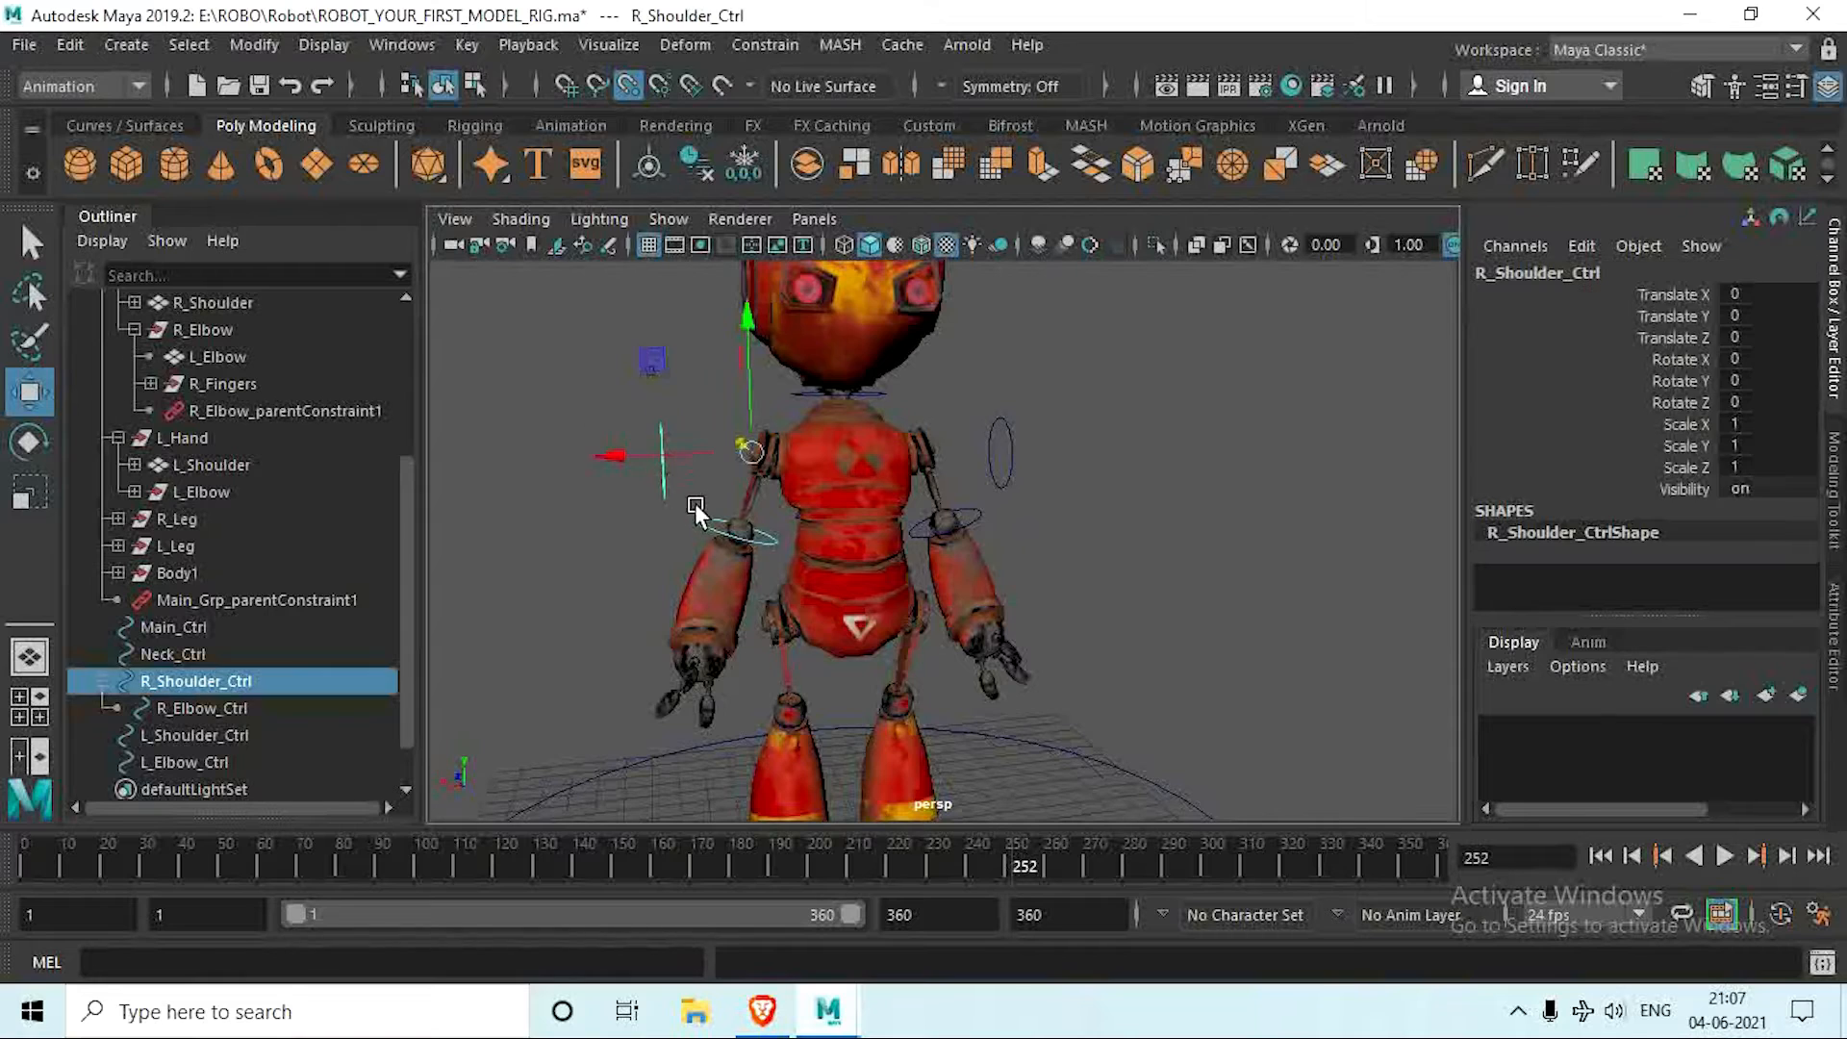
{"action": "scroll", "coordinate": [701, 504], "scroll_direction": "up", "scroll_amount": 4}
{"action": "left_click", "coordinate": [1054, 365]}
{"action": "left_click", "coordinate": [1046, 404]}
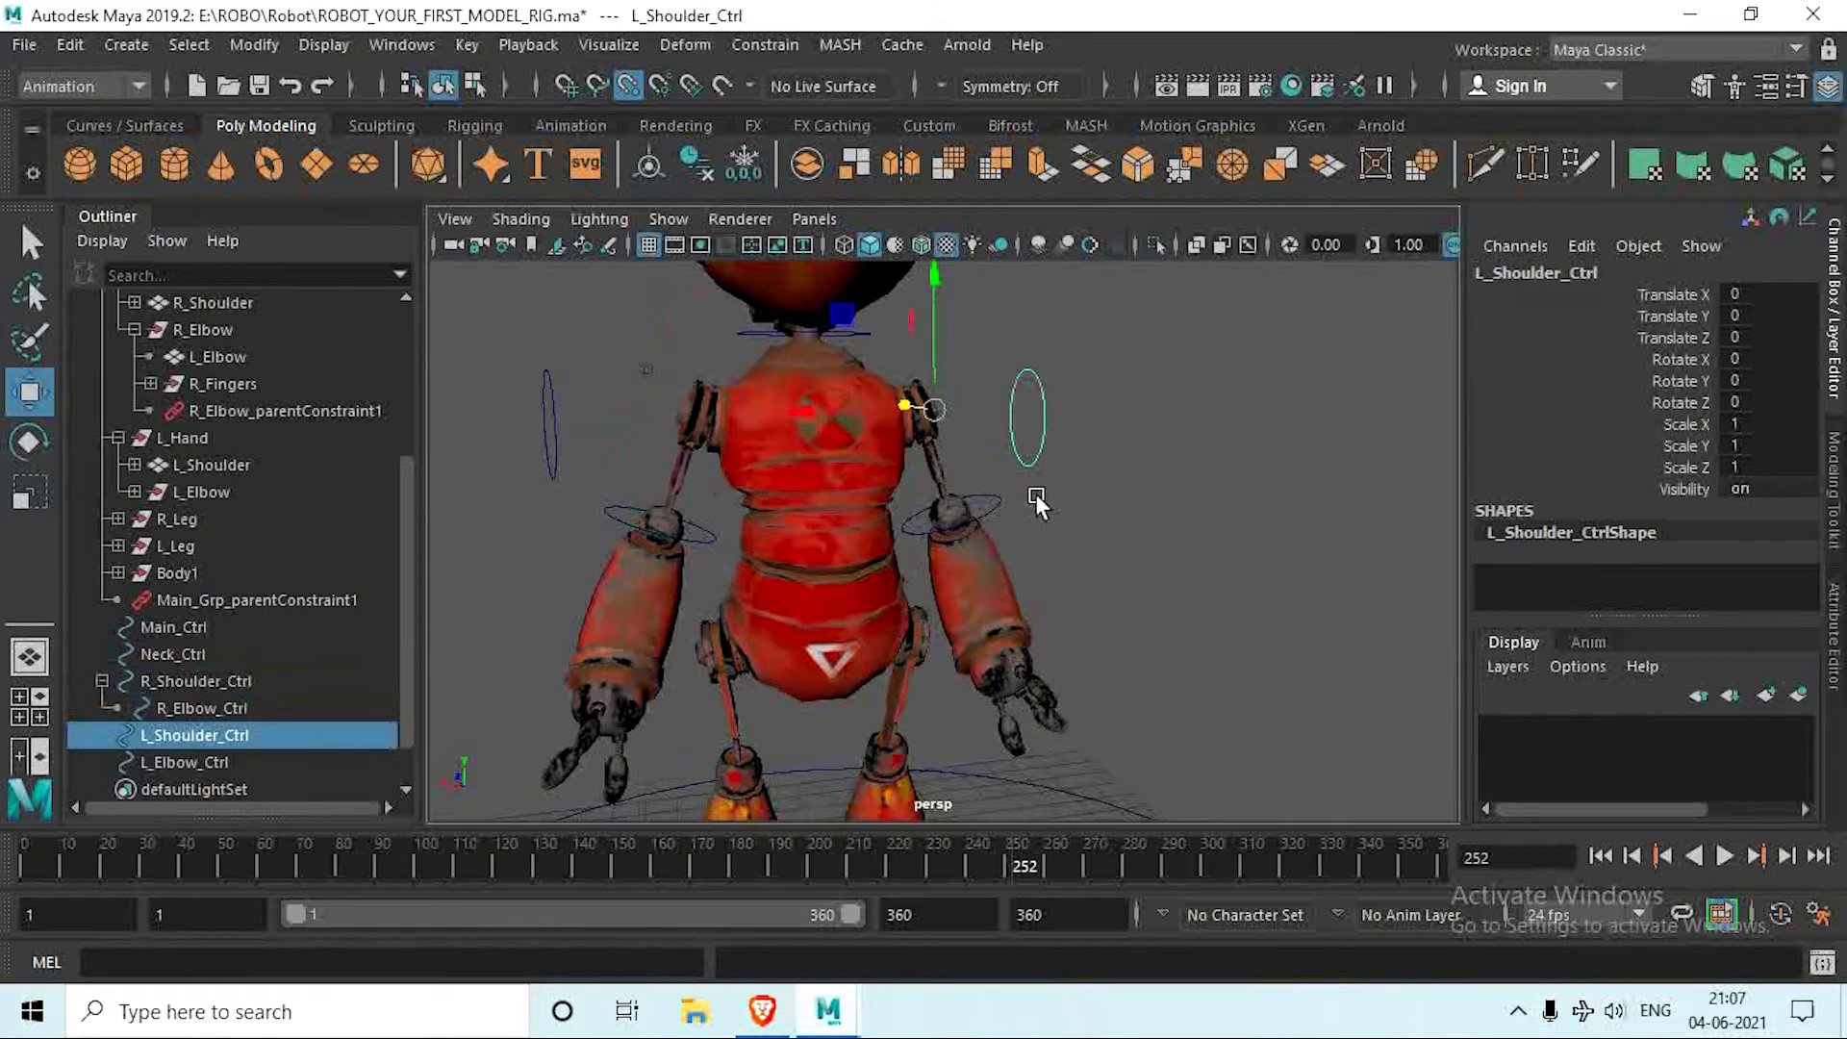
{"action": "scroll", "coordinate": [928, 490], "scroll_direction": "down", "scroll_amount": 3}
{"action": "mouse_move", "coordinate": [927, 491]}
{"action": "left_mouse_down", "text": "alt"}
{"action": "mouse_move", "coordinate": [849, 538]}
{"action": "mouse_move", "coordinate": [941, 515]}
{"action": "left_mouse_up", "text": "alt"}
{"action": "scroll", "coordinate": [902, 537], "scroll_direction": "up", "scroll_amount": 3}
{"action": "left_click", "coordinate": [939, 508]}
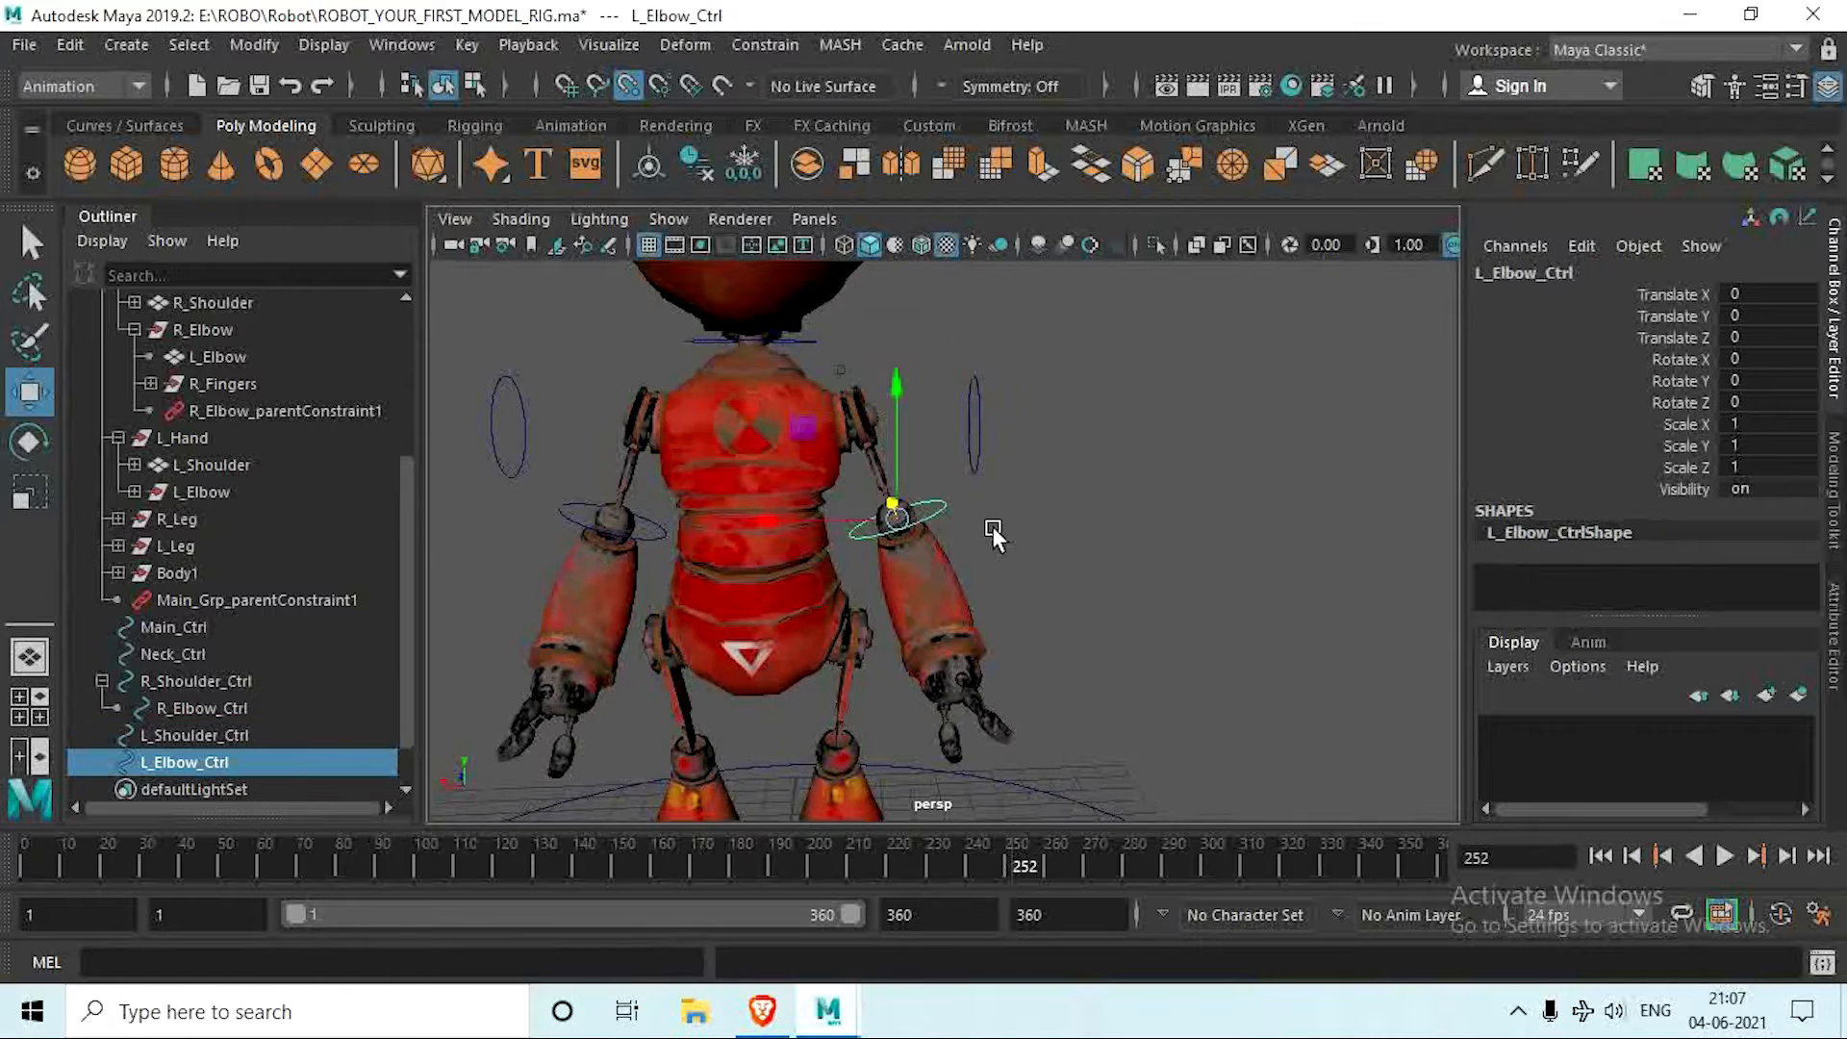
{"action": "left_click", "coordinate": [966, 431], "text": "shift"}
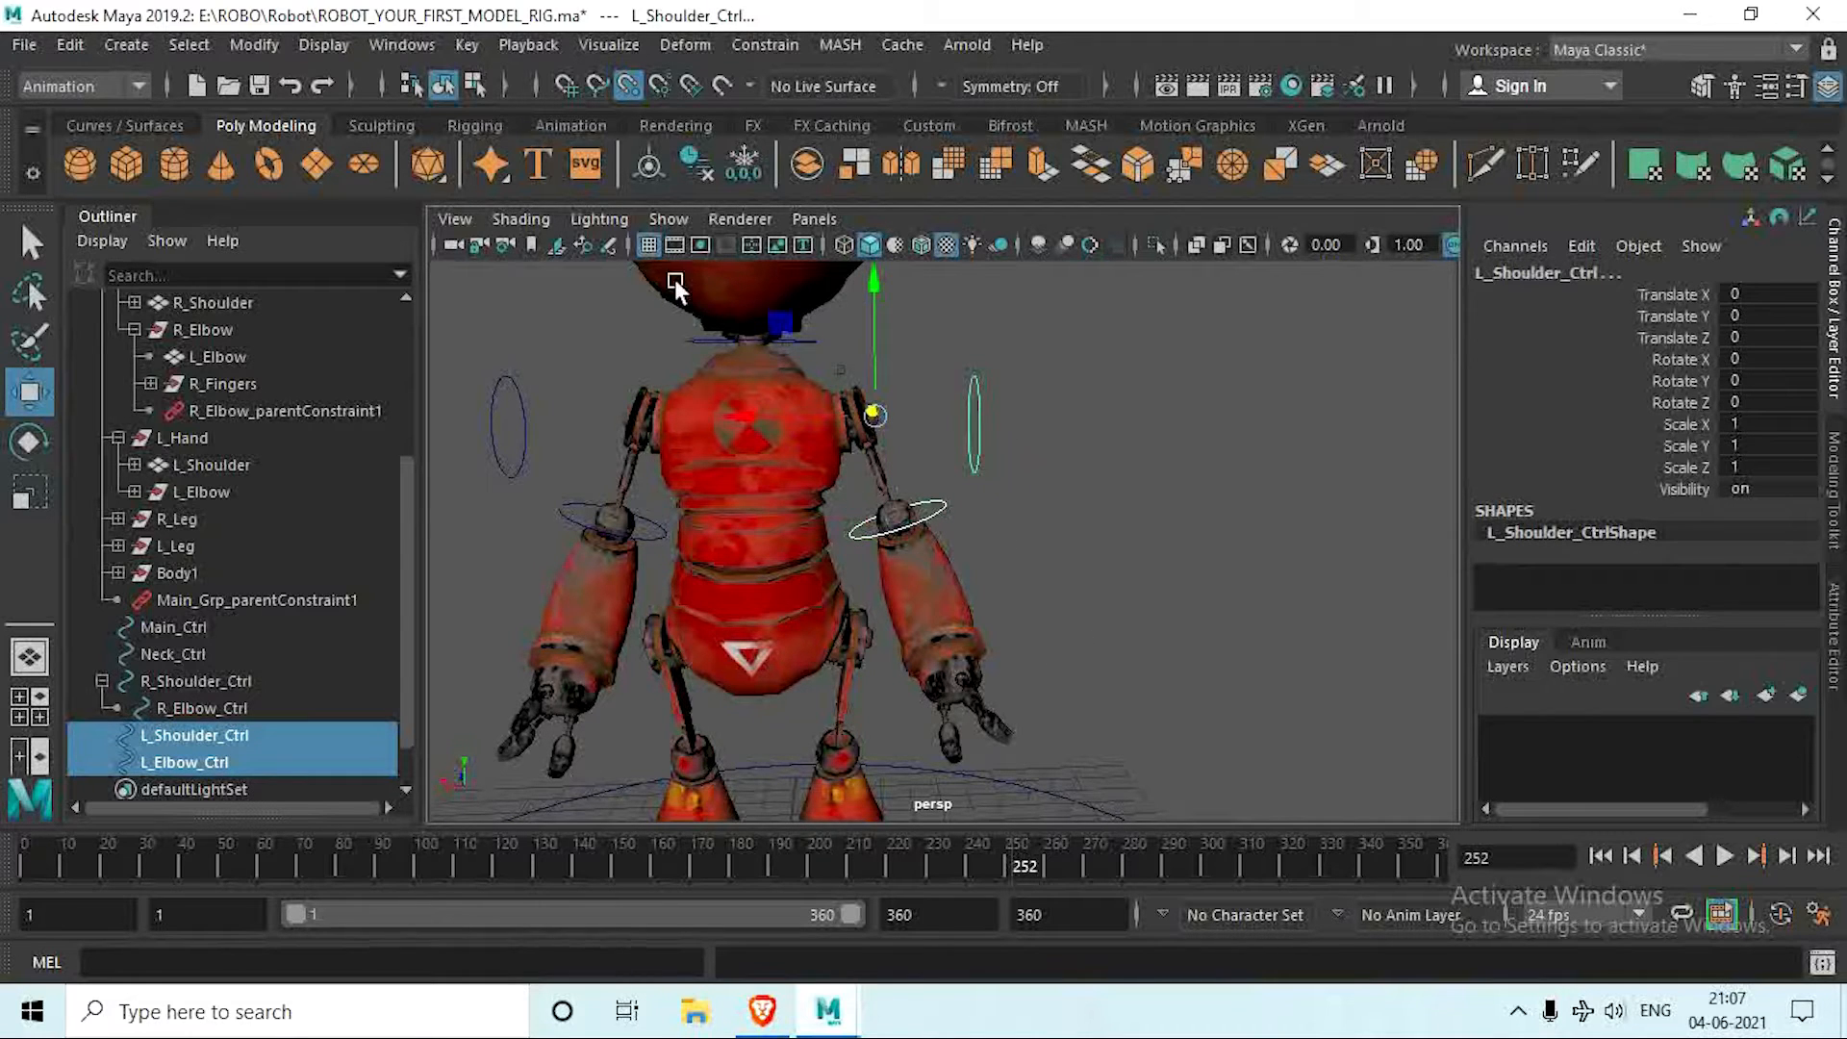
{"action": "key", "text": "p"}
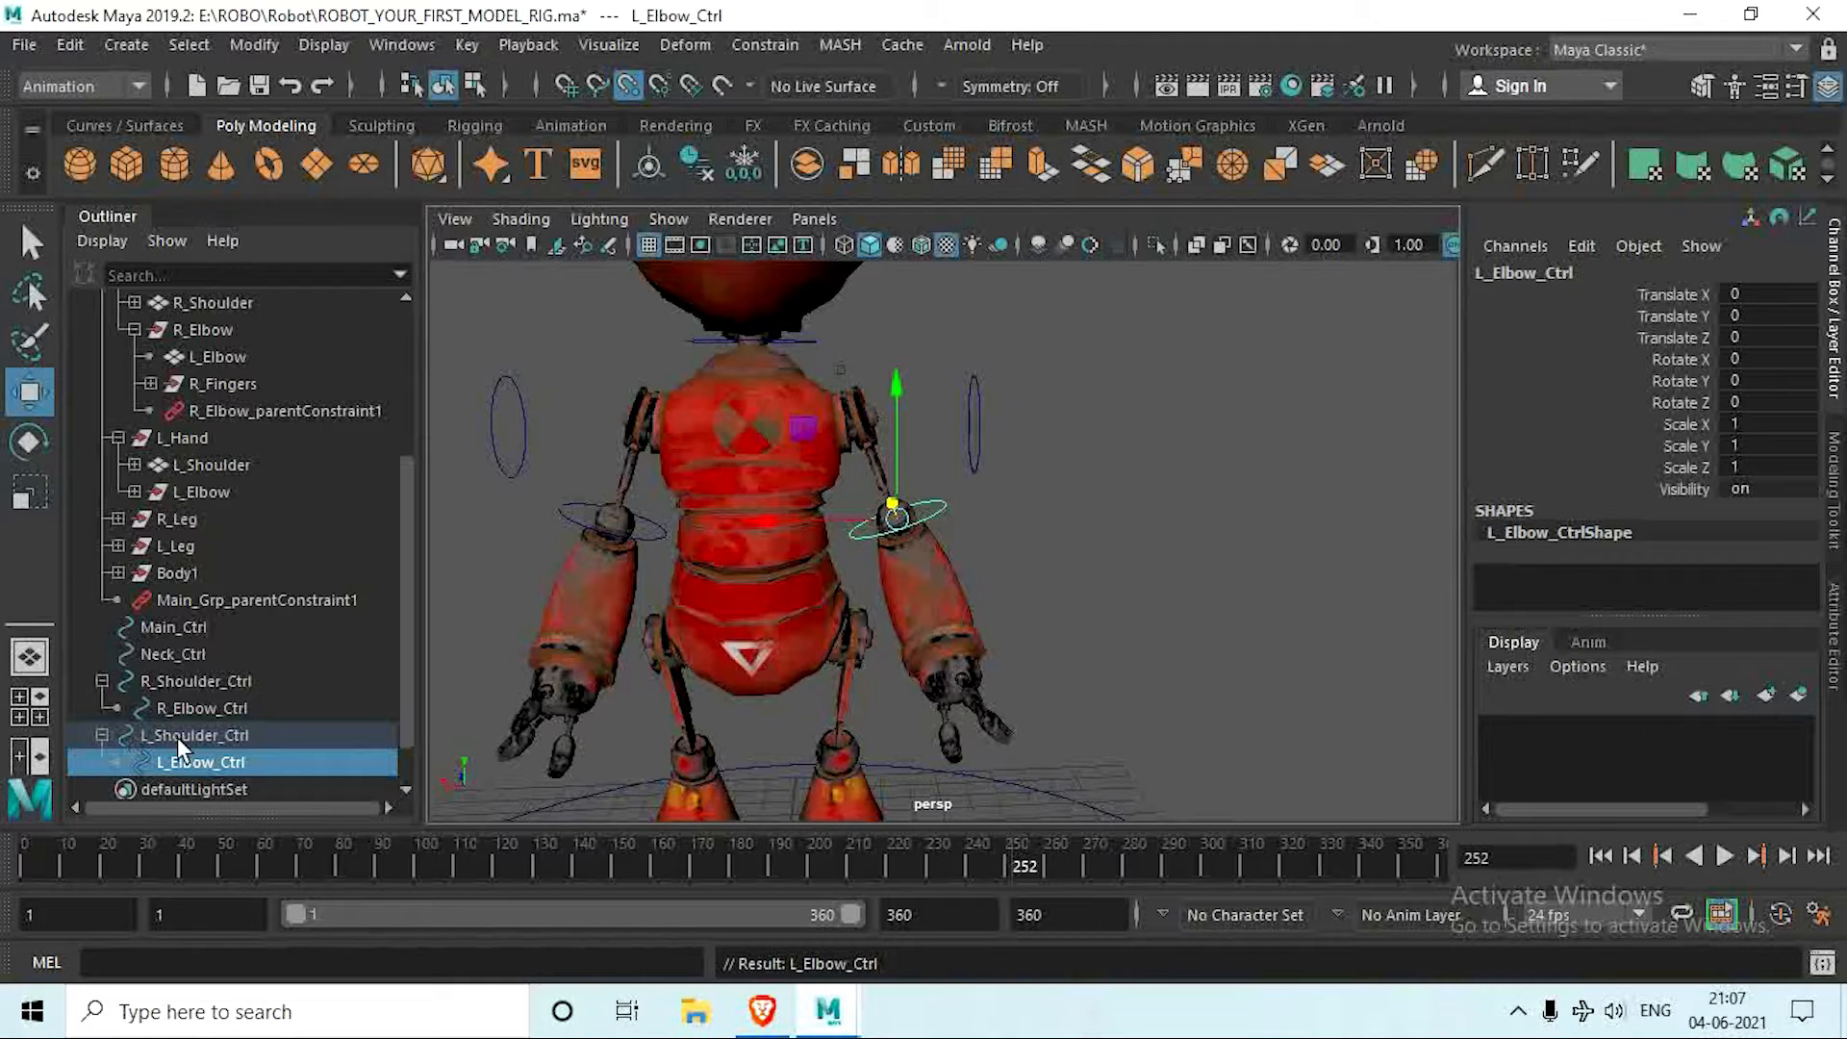
Step: Create a new NURBS circle at the origin between the robot's feet for a foot controller
{"action": "scroll", "coordinate": [765, 641], "scroll_direction": "down", "scroll_amount": 5}
{"action": "middle_click_drag", "start_coordinate": [768, 625], "coordinate": [737, 575], "text": "alt"}
{"action": "scroll", "coordinate": [750, 630], "scroll_direction": "up", "scroll_amount": 3}
{"action": "left_click_drag", "start_coordinate": [718, 633], "coordinate": [808, 615], "text": "alt"}
{"action": "scroll", "coordinate": [813, 612], "scroll_direction": "up", "scroll_amount": 5}
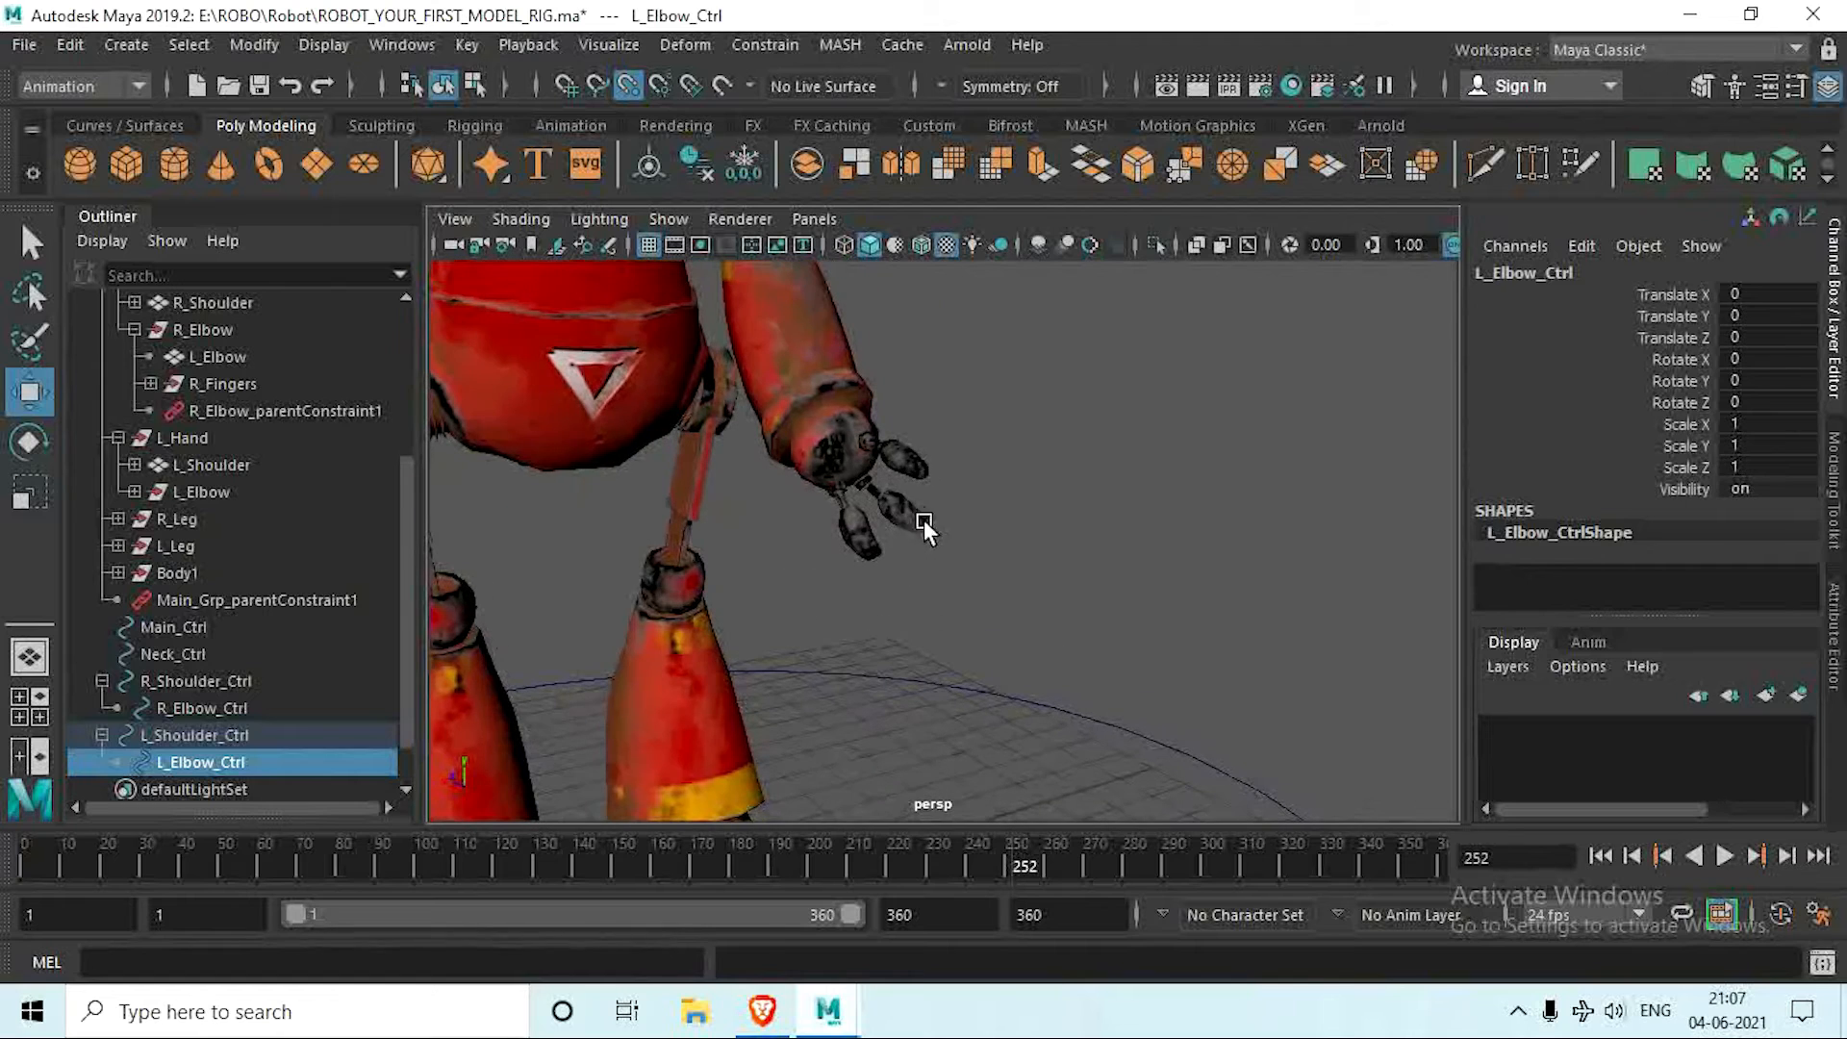
{"action": "middle_click_drag", "start_coordinate": [748, 704], "coordinate": [781, 575], "text": "alt"}
{"action": "left_click_drag", "start_coordinate": [781, 575], "coordinate": [713, 614], "text": "alt"}
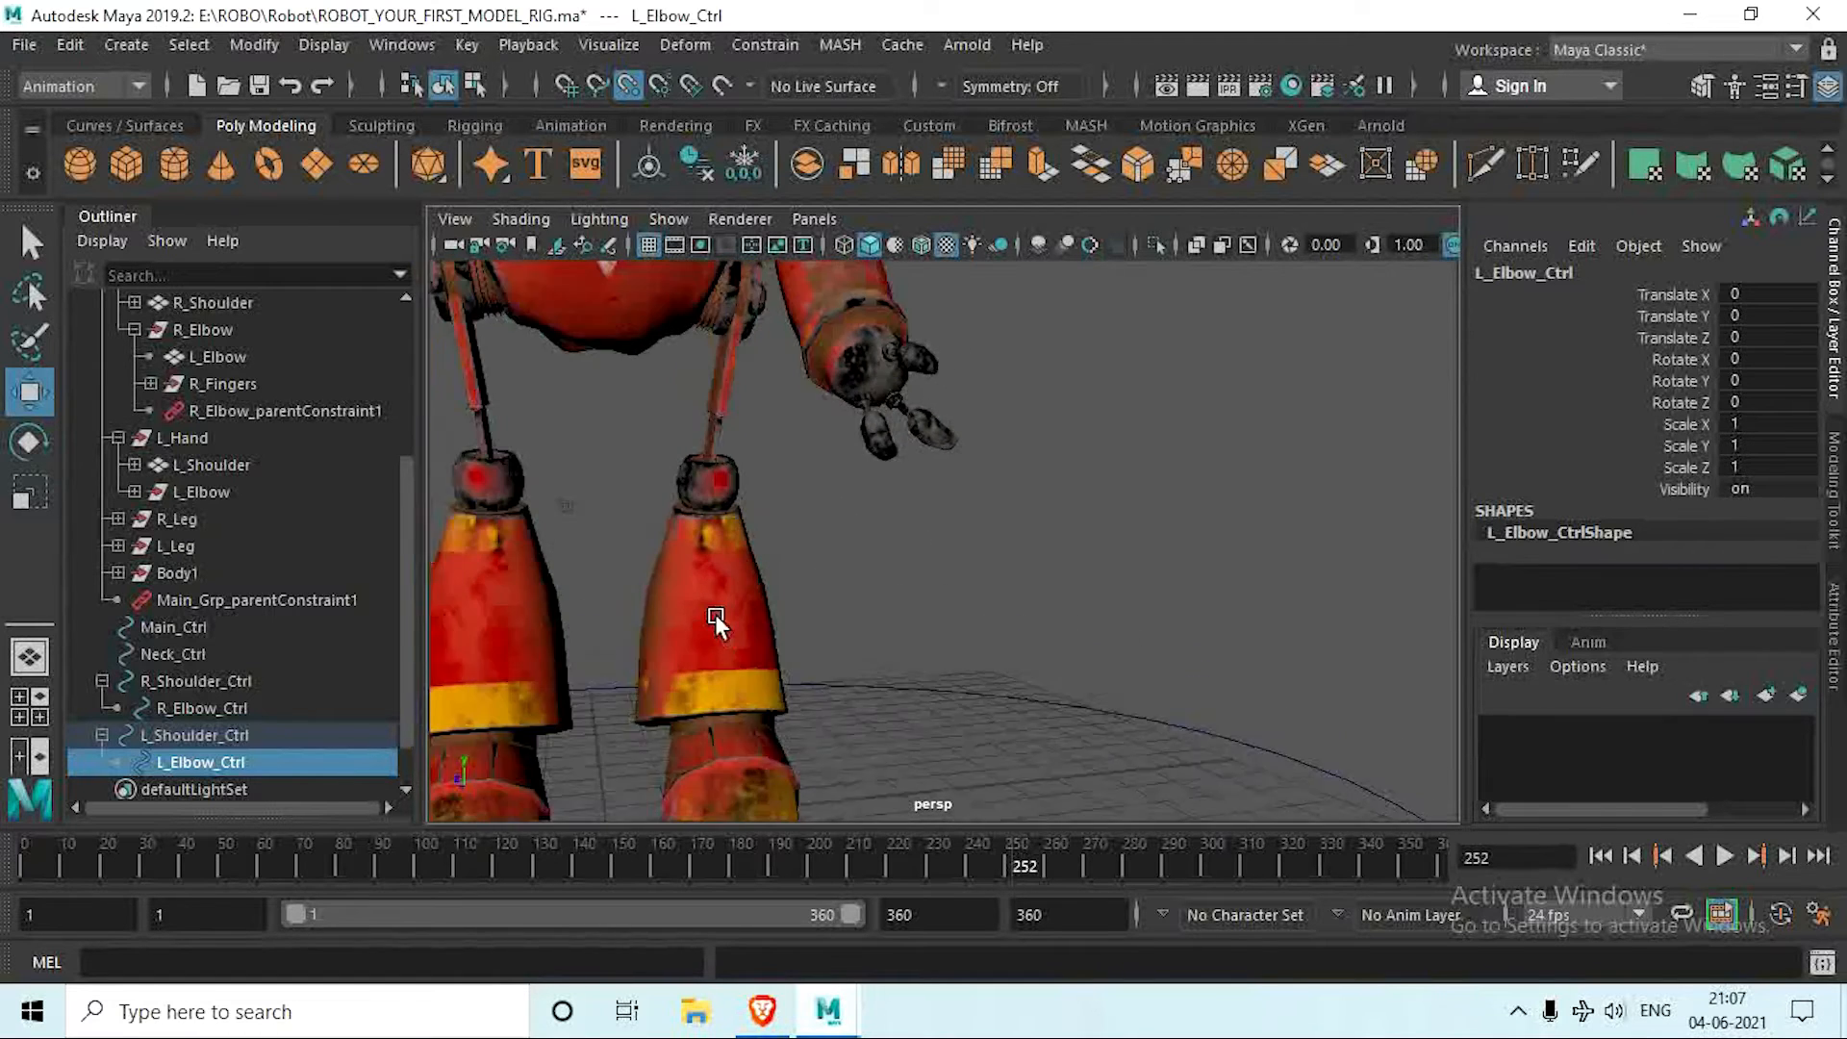
{"action": "middle_click_drag", "start_coordinate": [738, 676], "coordinate": [756, 624], "text": "alt"}
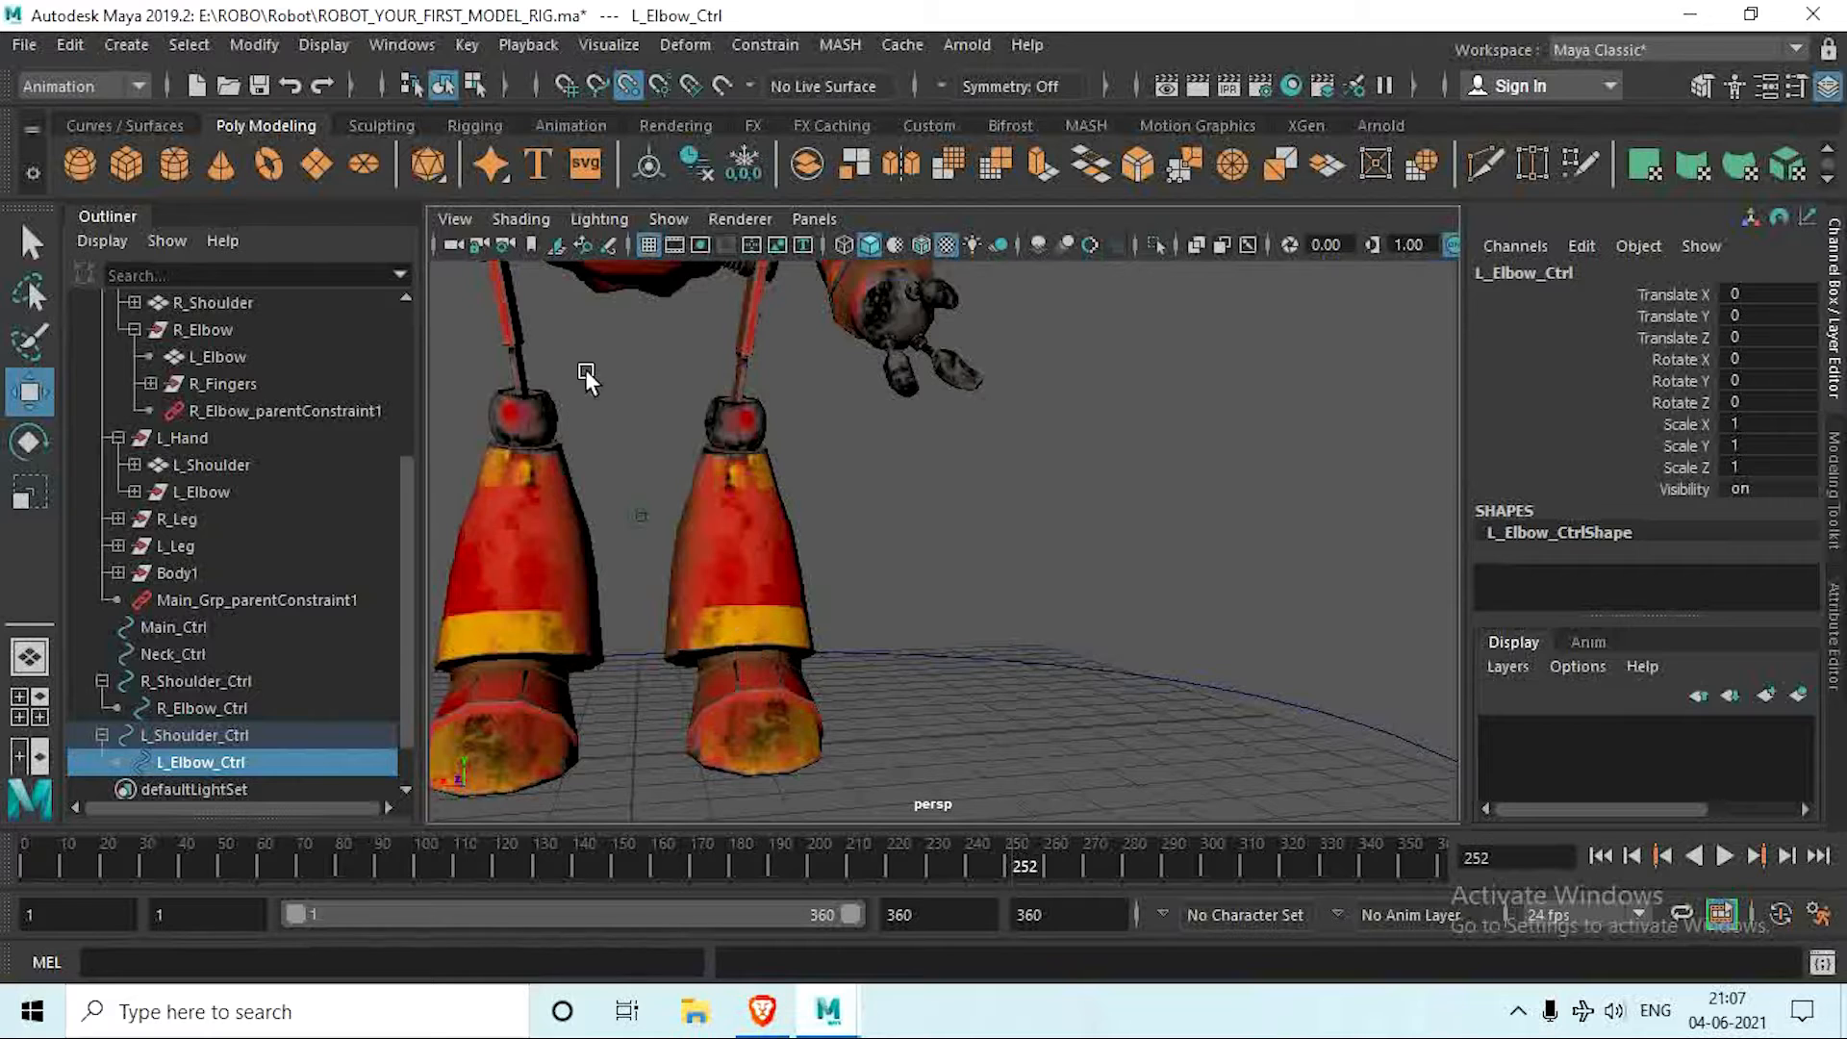
{"action": "left_click", "coordinate": [130, 125]}
{"action": "left_click", "coordinate": [80, 164]}
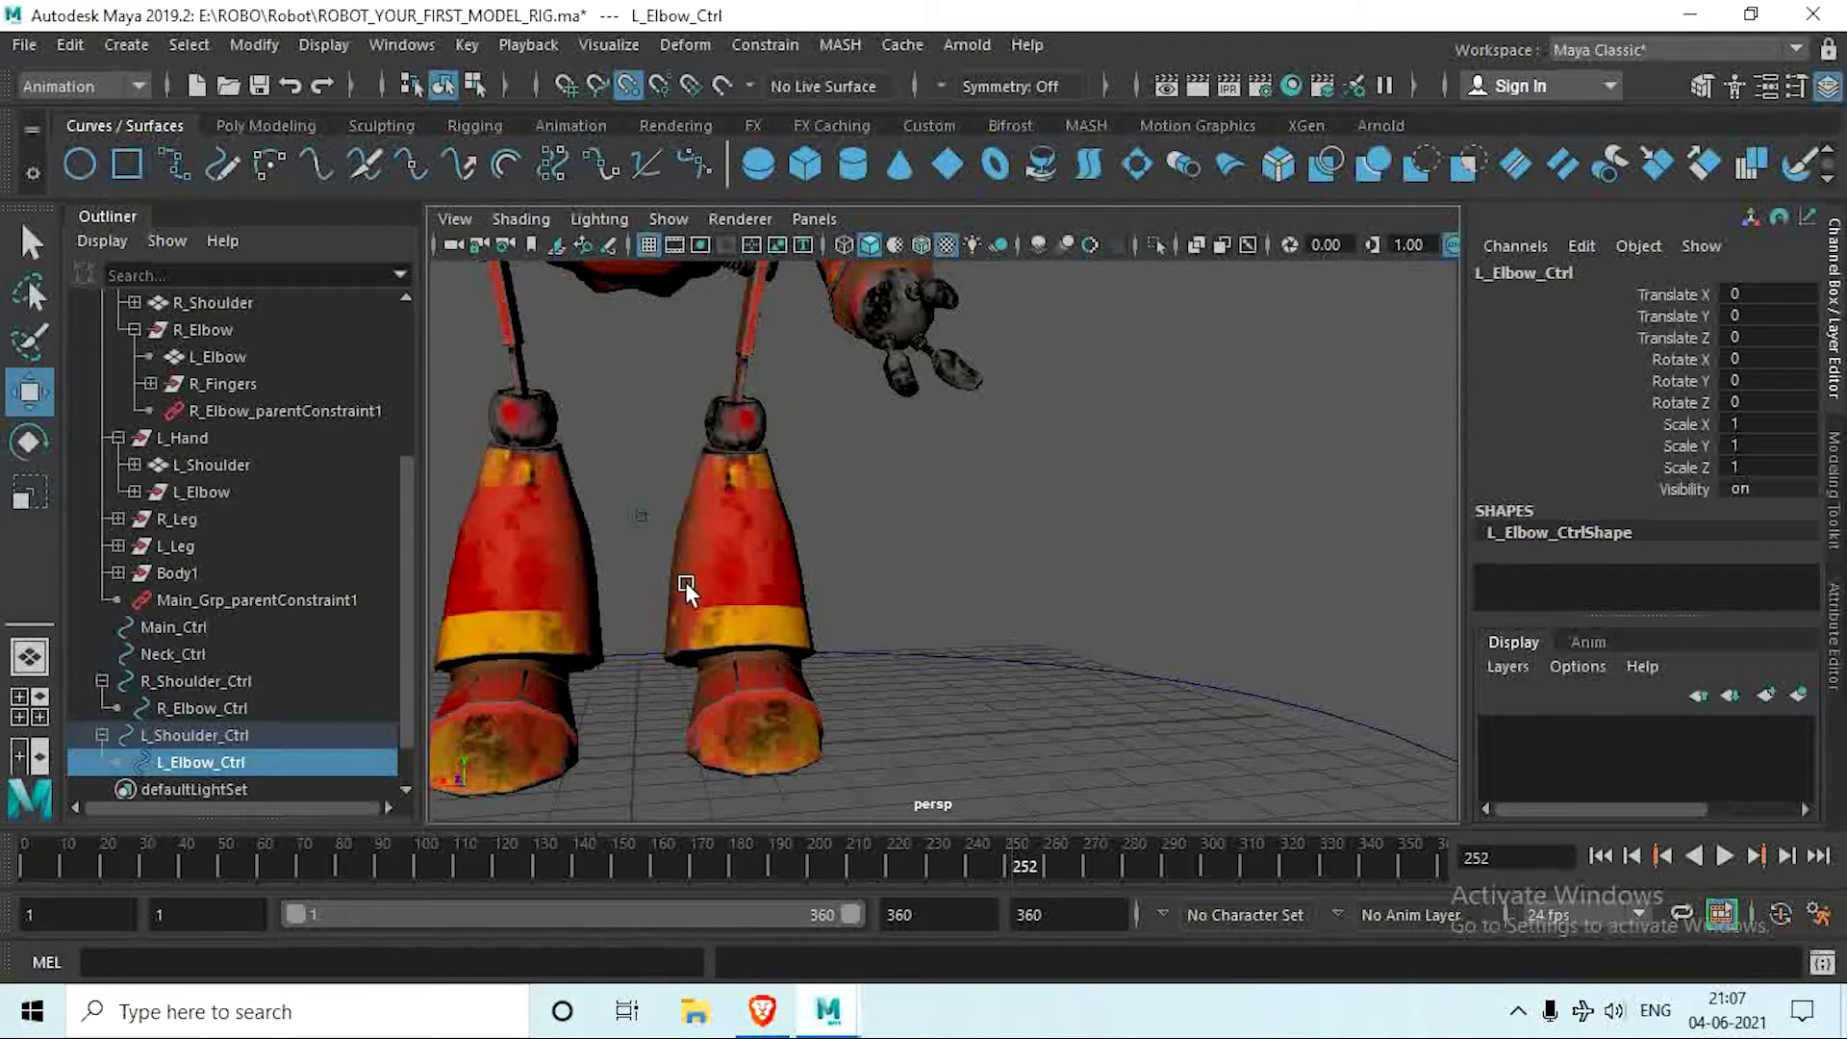
{"action": "scroll", "coordinate": [696, 589], "scroll_direction": "down", "scroll_amount": 5}
{"action": "scroll", "coordinate": [720, 689], "scroll_direction": "up", "scroll_amount": 8}
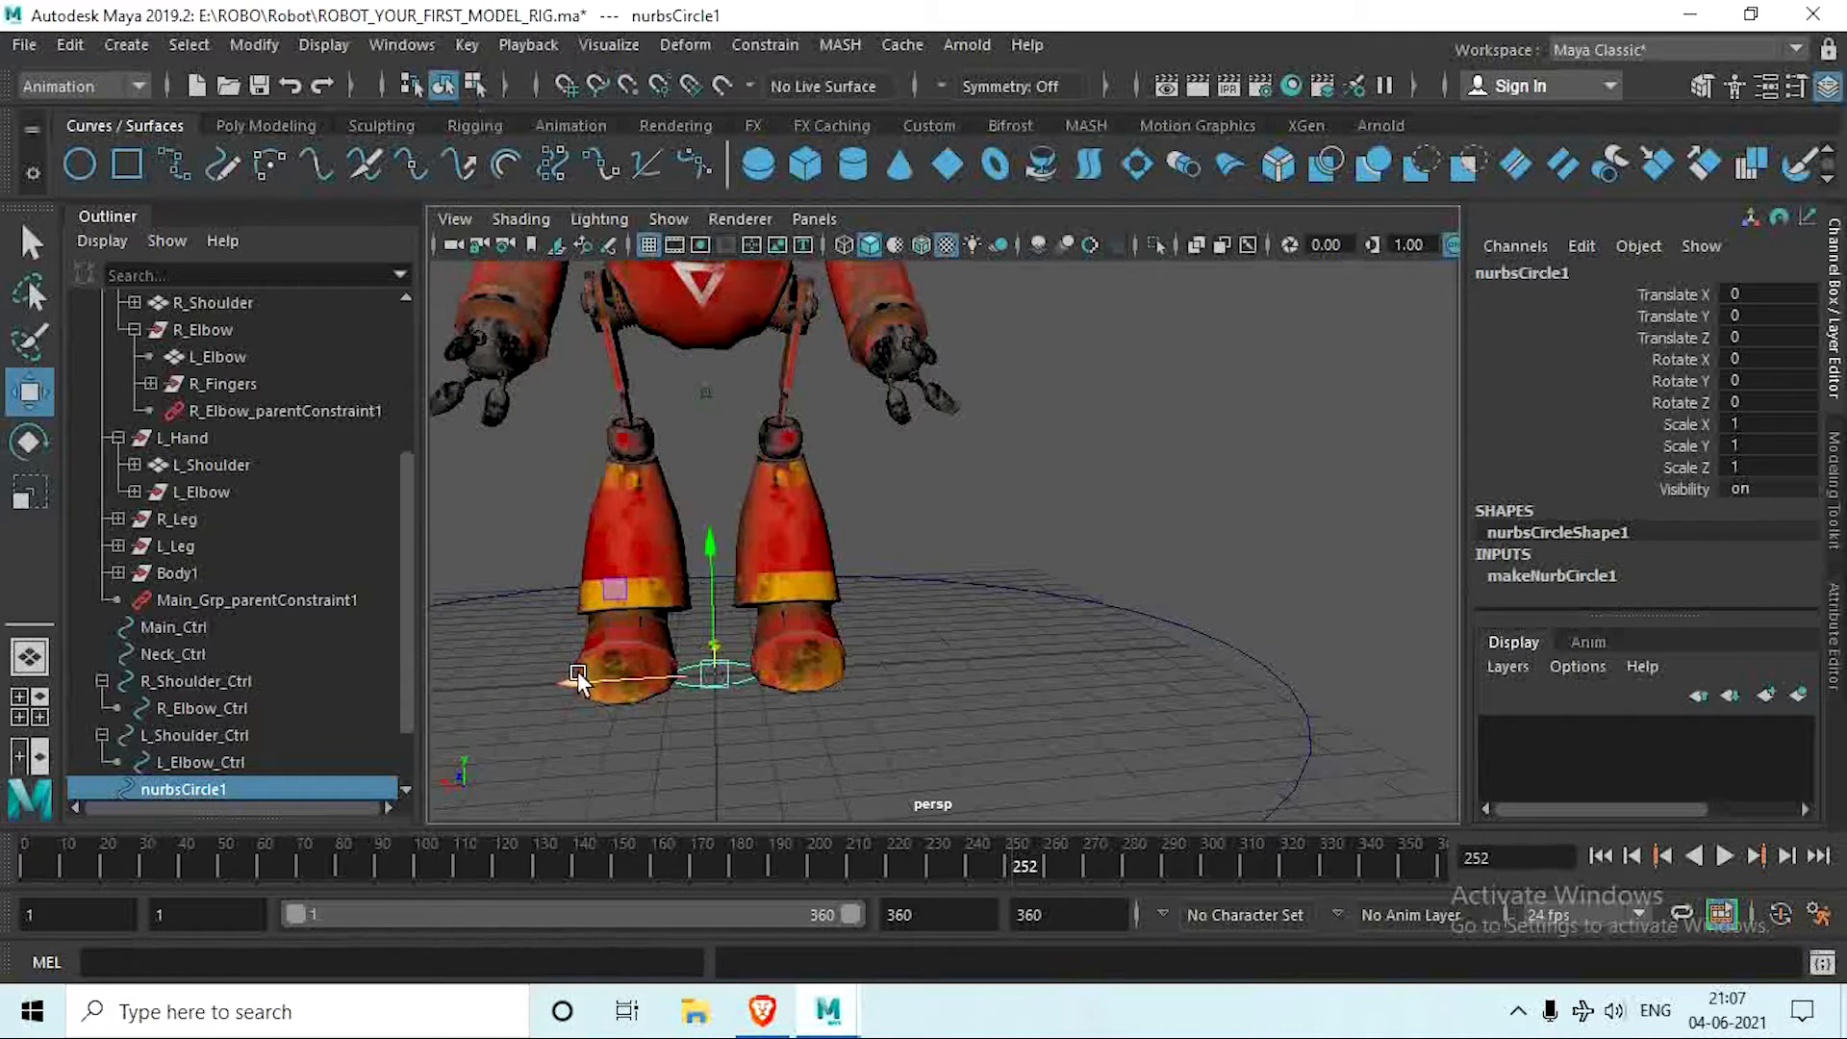
Step: Move the circle under the left foot at Translate X about -1.958 and scale it around the foot, about 1.291 in X and 2.392 in Z
{"action": "left_click_drag", "start_coordinate": [577, 673], "coordinate": [971, 628]}
{"action": "key", "text": "r"}
{"action": "left_click_drag", "start_coordinate": [719, 507], "coordinate": [690, 494]}
{"action": "left_click_drag", "start_coordinate": [789, 573], "coordinate": [812, 643], "text": "alt"}
{"action": "scroll", "coordinate": [812, 650], "scroll_direction": "up", "scroll_amount": 3}
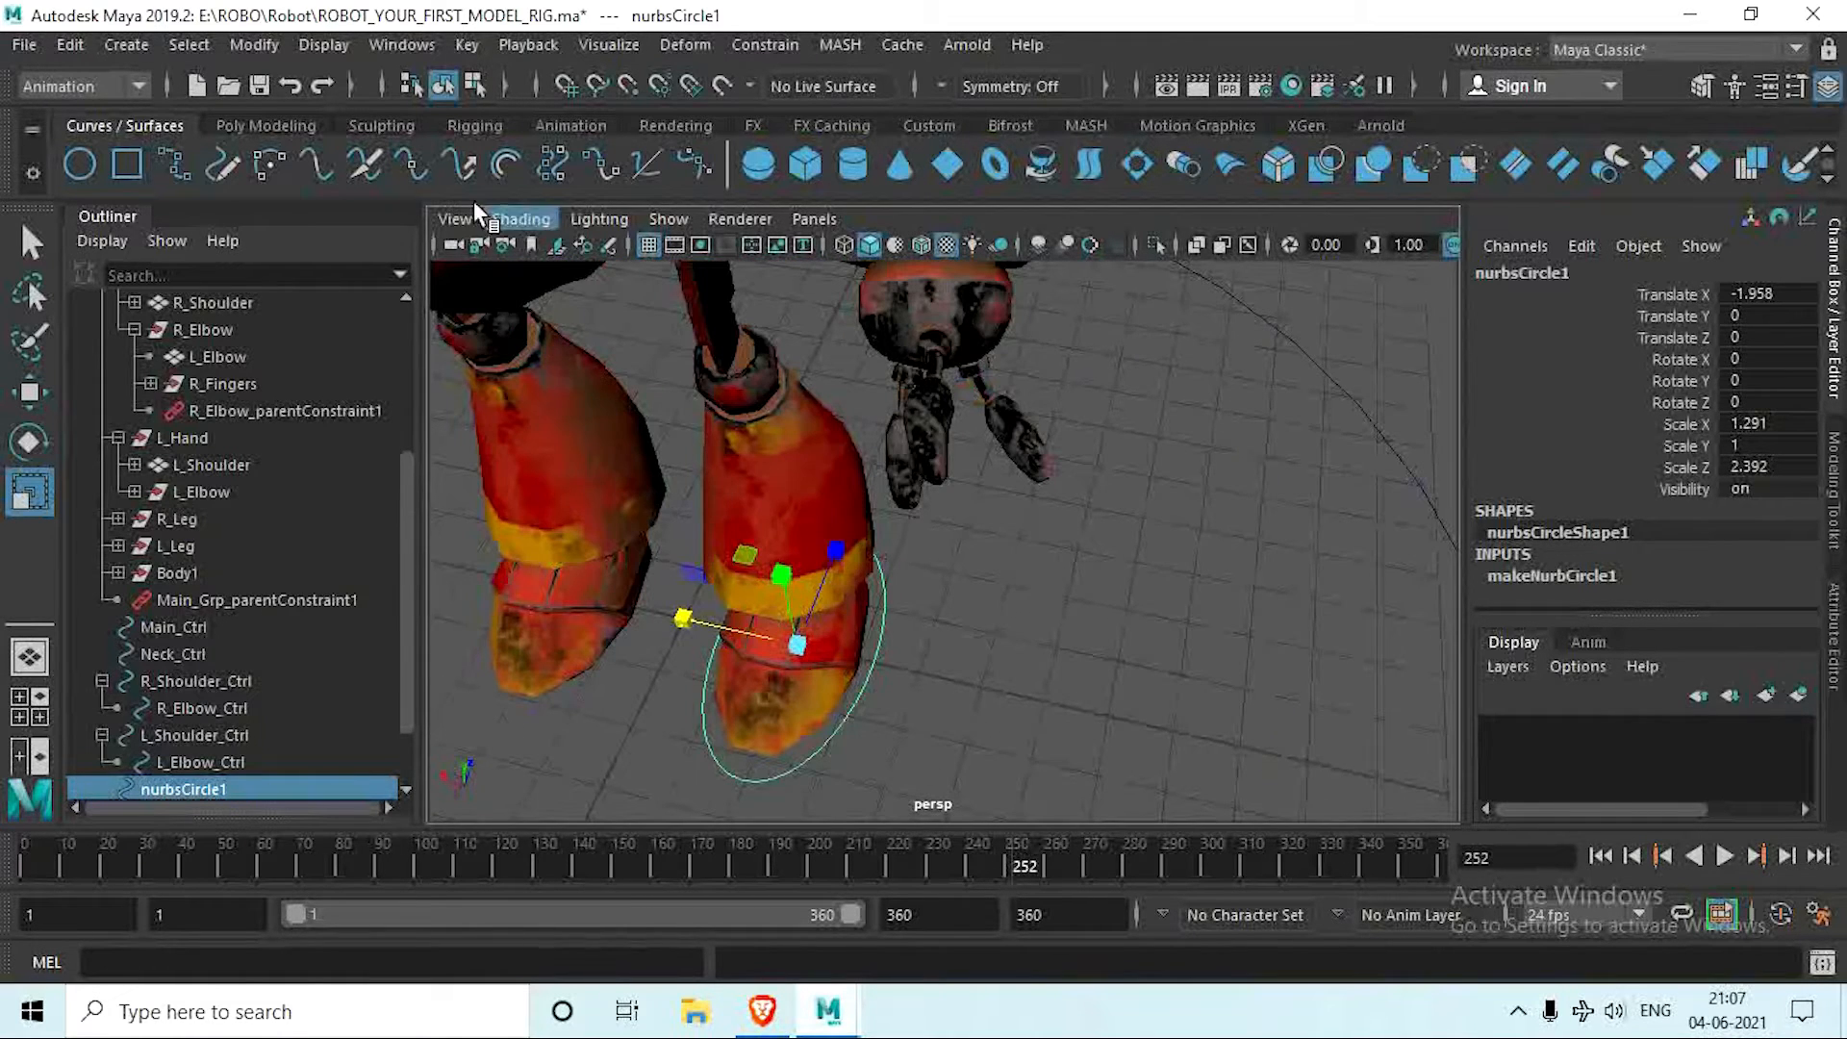
Step: Delete the construction history of the left foot circle and freeze its transformations
{"action": "left_click", "coordinate": [248, 125]}
{"action": "left_click", "coordinate": [696, 165]}
{"action": "left_click", "coordinate": [746, 173]}
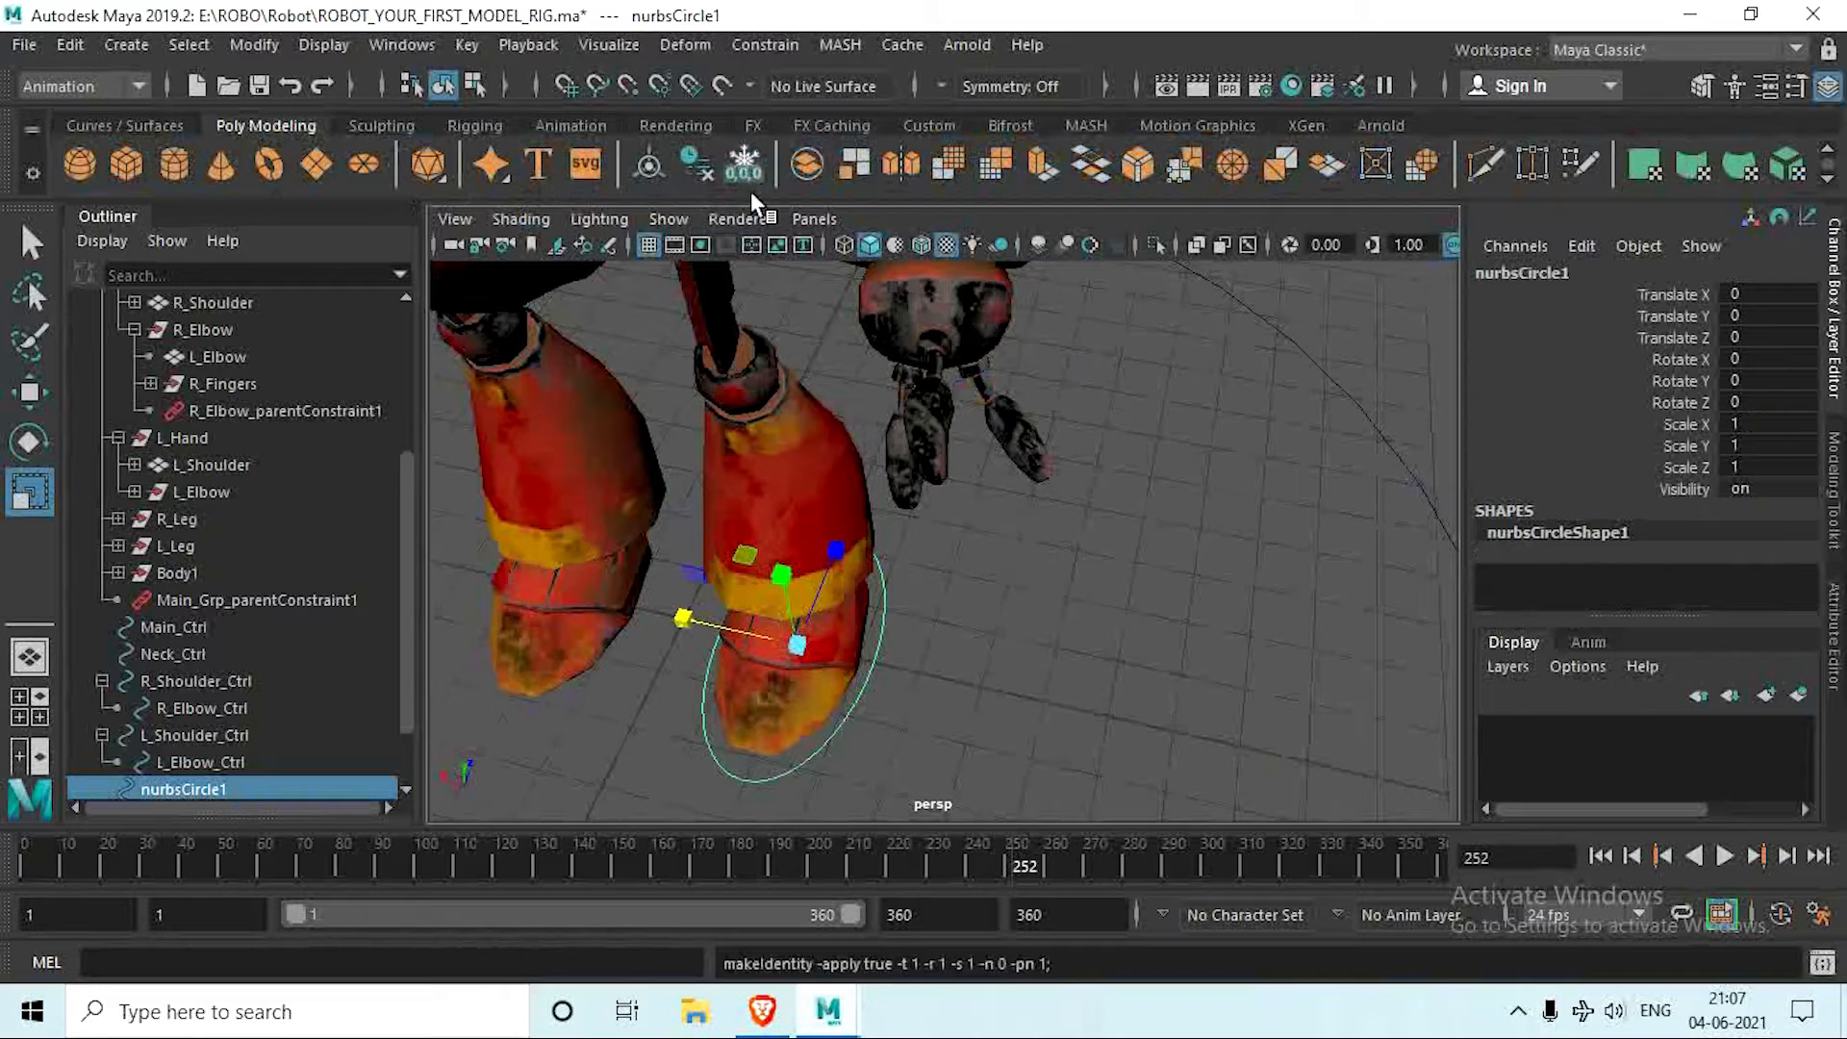
Step: Rename the left foot circle as L_Foot_Ctrl
{"action": "left_click_drag", "start_coordinate": [929, 679], "coordinate": [931, 627], "text": "alt"}
{"action": "double_click", "coordinate": [200, 785]}
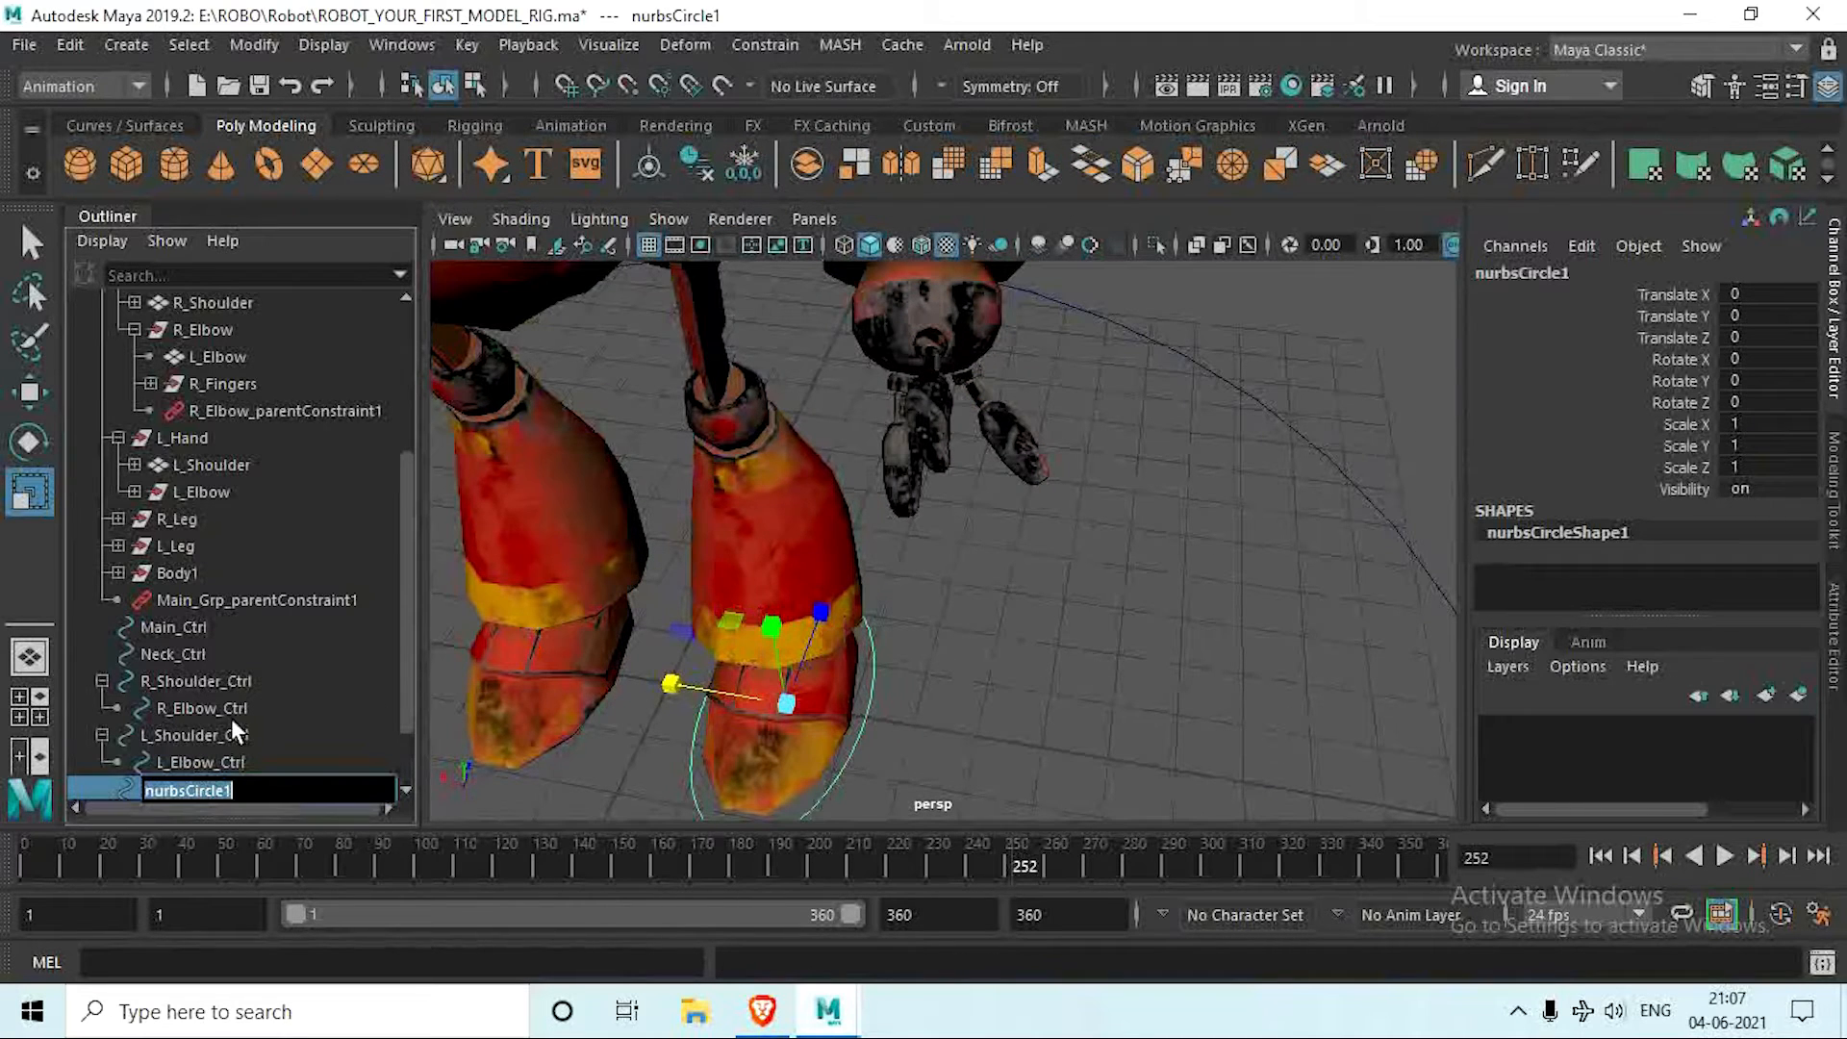
{"action": "type", "text": "L_Foot_Ctrl"}
{"action": "key", "text": "Return"}
Step: Try rotating the left foot mesh about X to about -17.6 degrees to test its pivot, and undo the rotation
{"action": "key", "text": "f"}
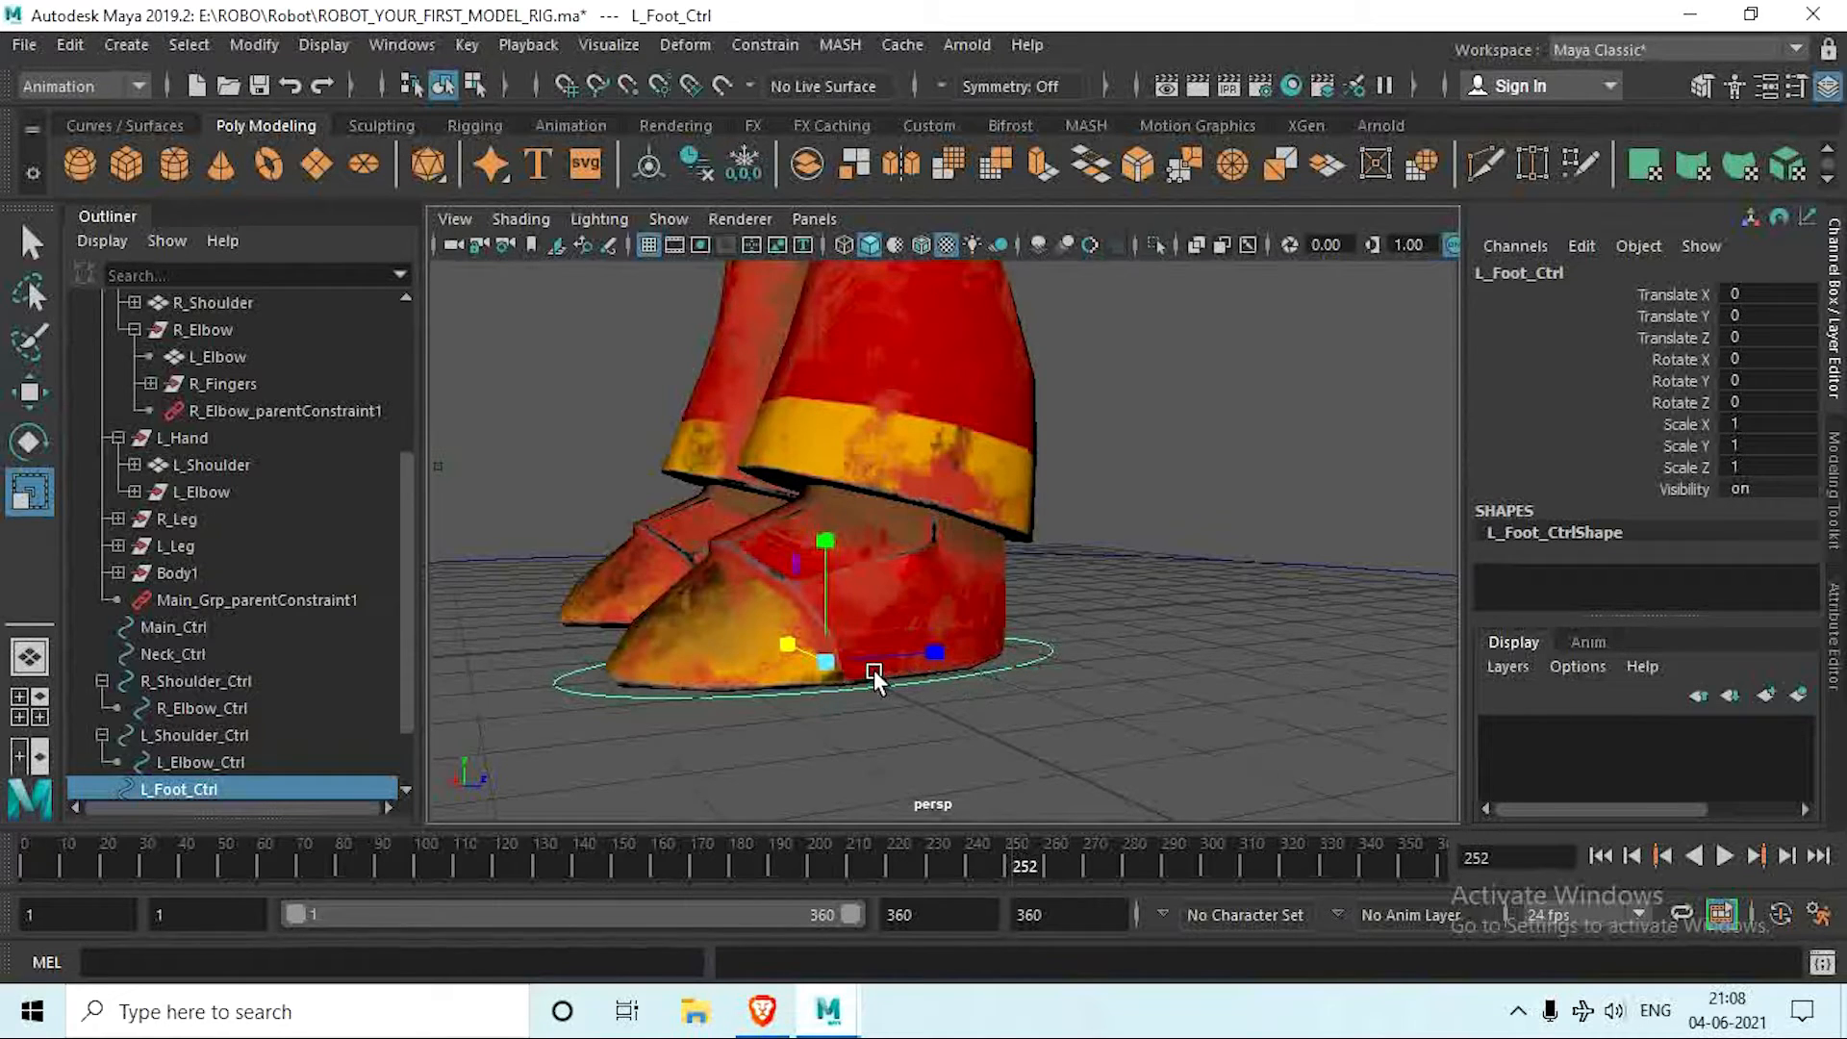
{"action": "key", "text": "e"}
{"action": "mouse_move", "coordinate": [709, 590]}
{"action": "left_mouse_down"}
{"action": "mouse_move", "coordinate": [701, 569]}
{"action": "mouse_move", "coordinate": [673, 587]}
{"action": "left_mouse_up"}
{"action": "left_click", "coordinate": [655, 601]}
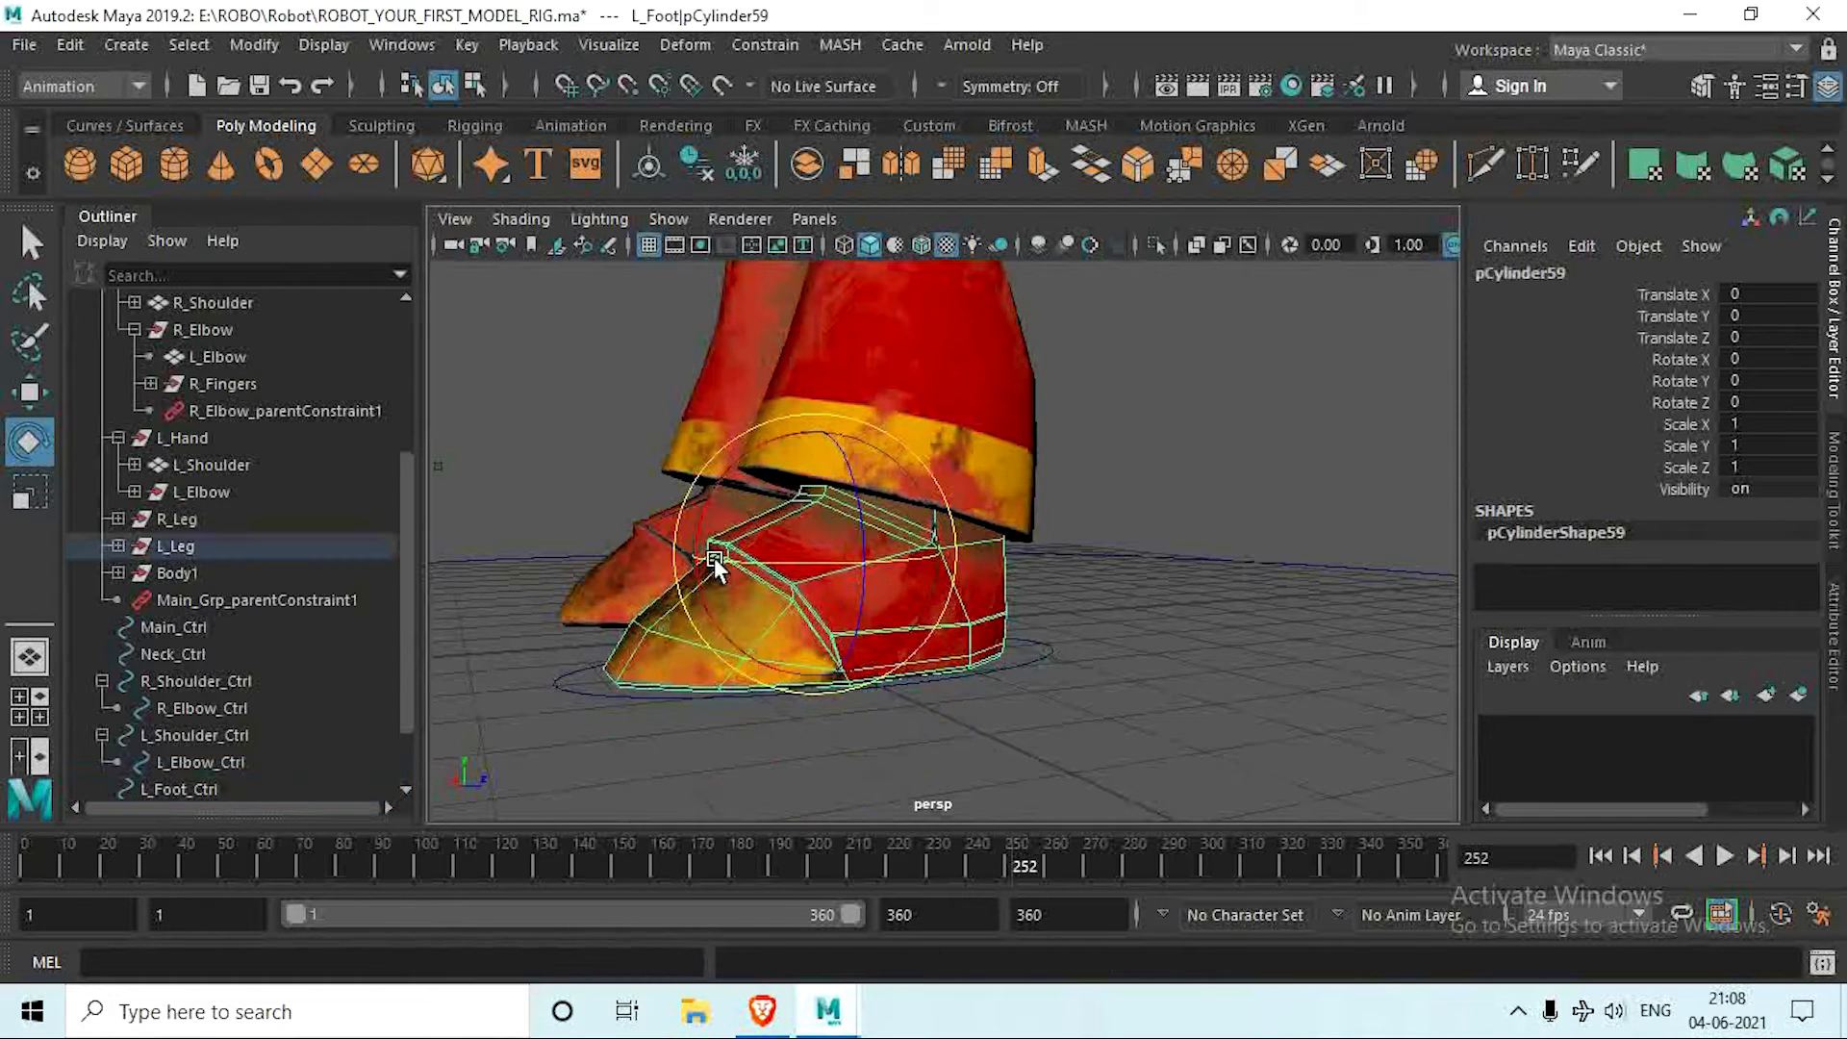
{"action": "left_click_drag", "start_coordinate": [698, 491], "coordinate": [677, 521]}
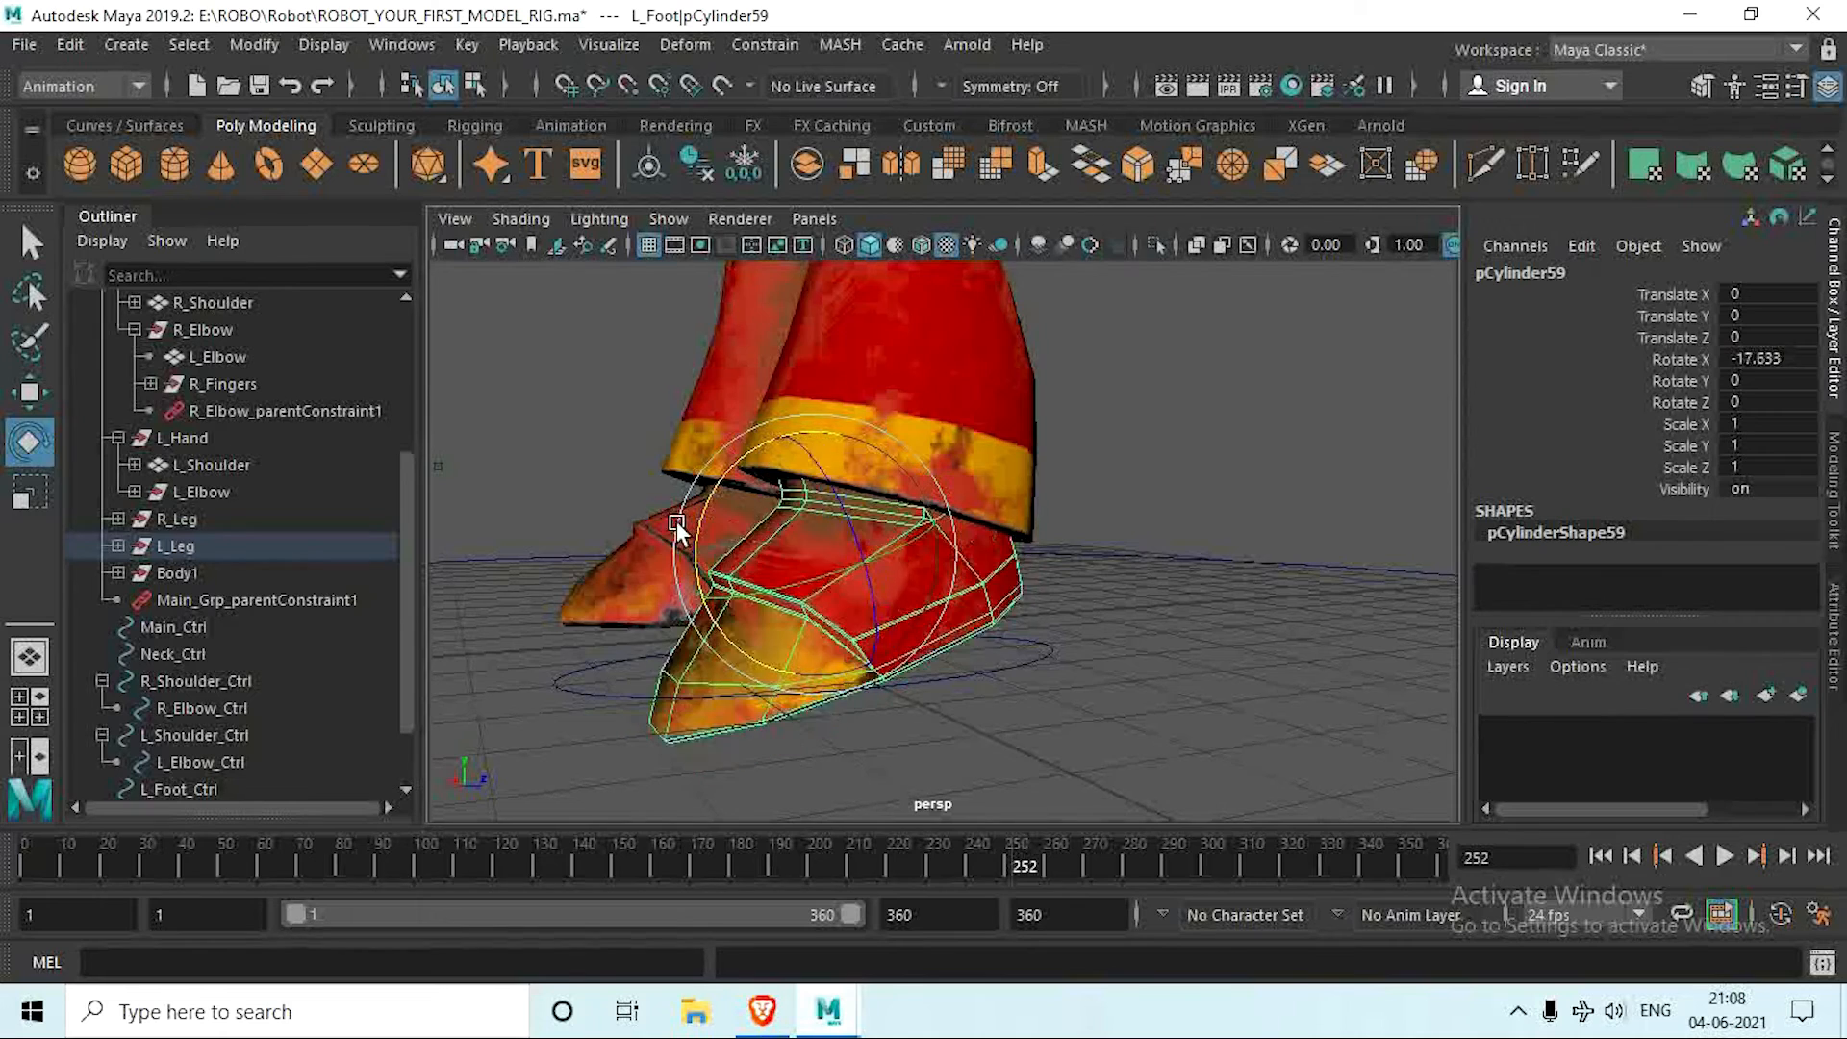
{"action": "key", "text": "ctrl+z"}
Step: Move the pivot of L_Foot_Ctrl up to the left ankle using point snapping
{"action": "left_click_drag", "start_coordinate": [798, 660], "coordinate": [780, 666], "text": "alt"}
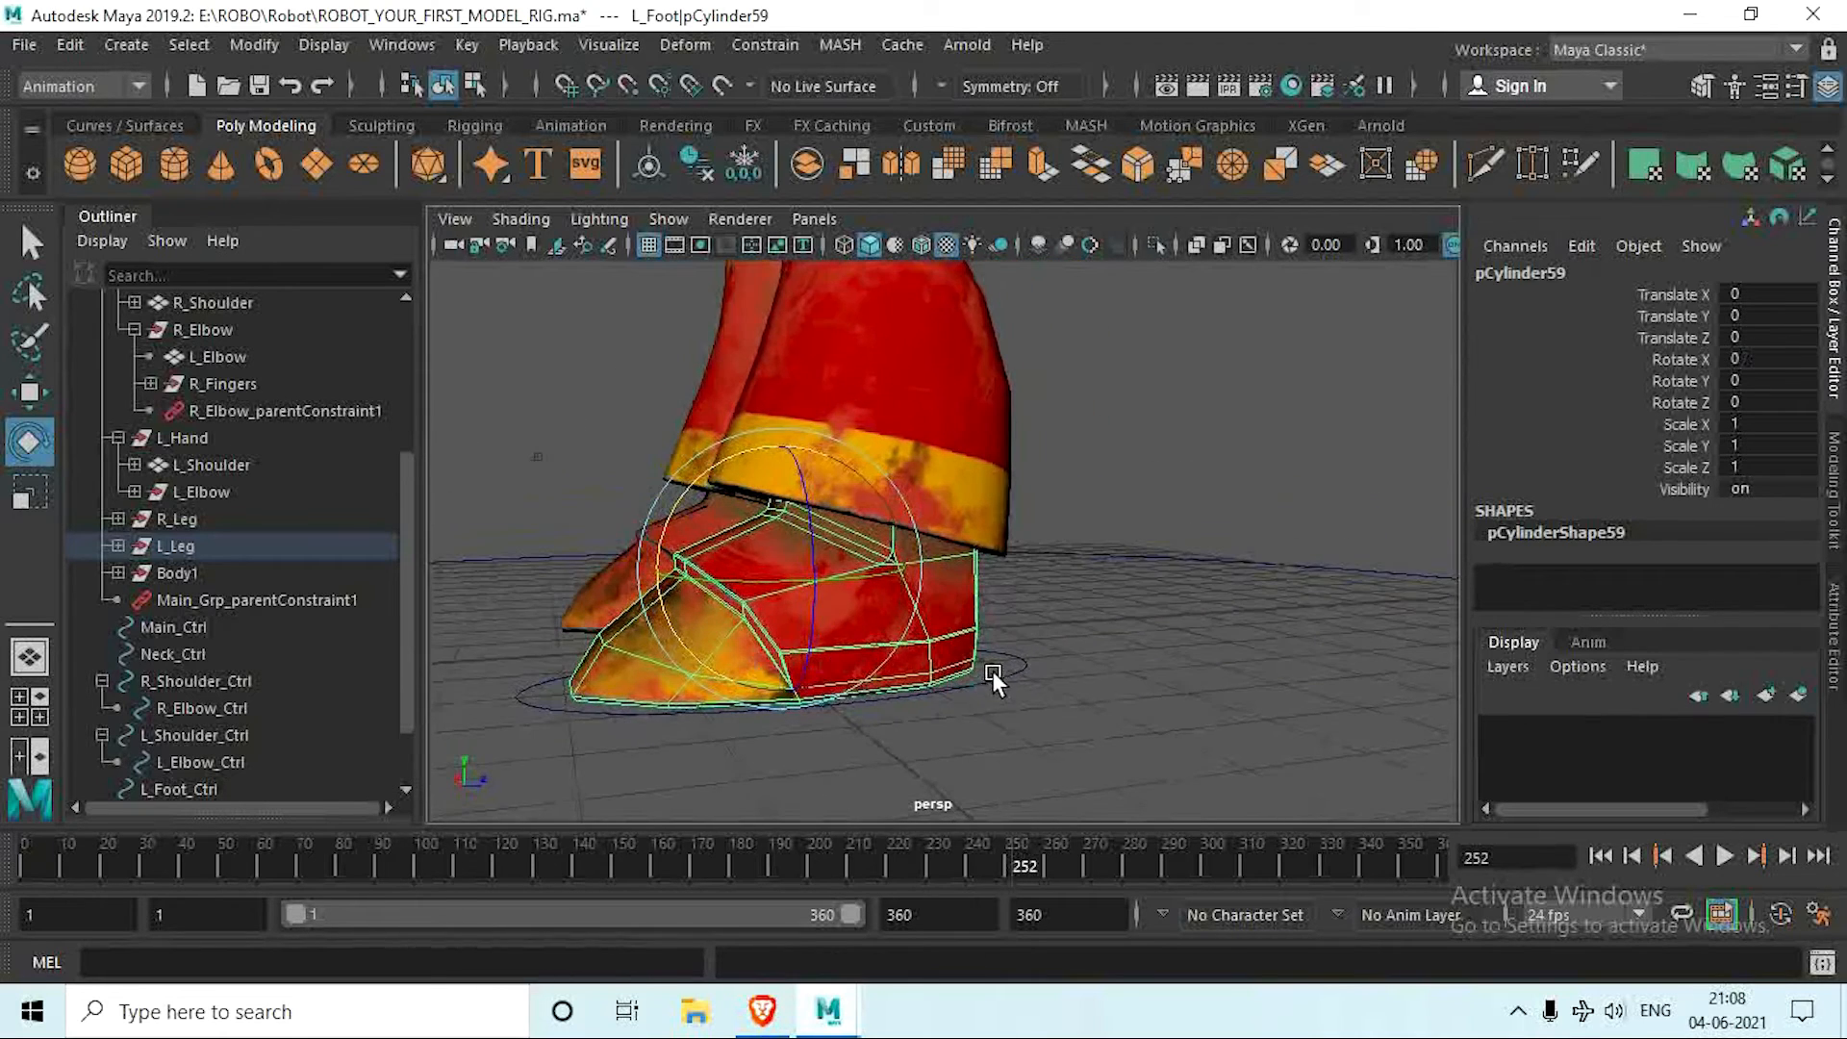
{"action": "left_click", "coordinate": [991, 675]}
{"action": "left_click_drag", "start_coordinate": [974, 733], "coordinate": [748, 718], "text": "alt"}
{"action": "key", "text": "Insert"}
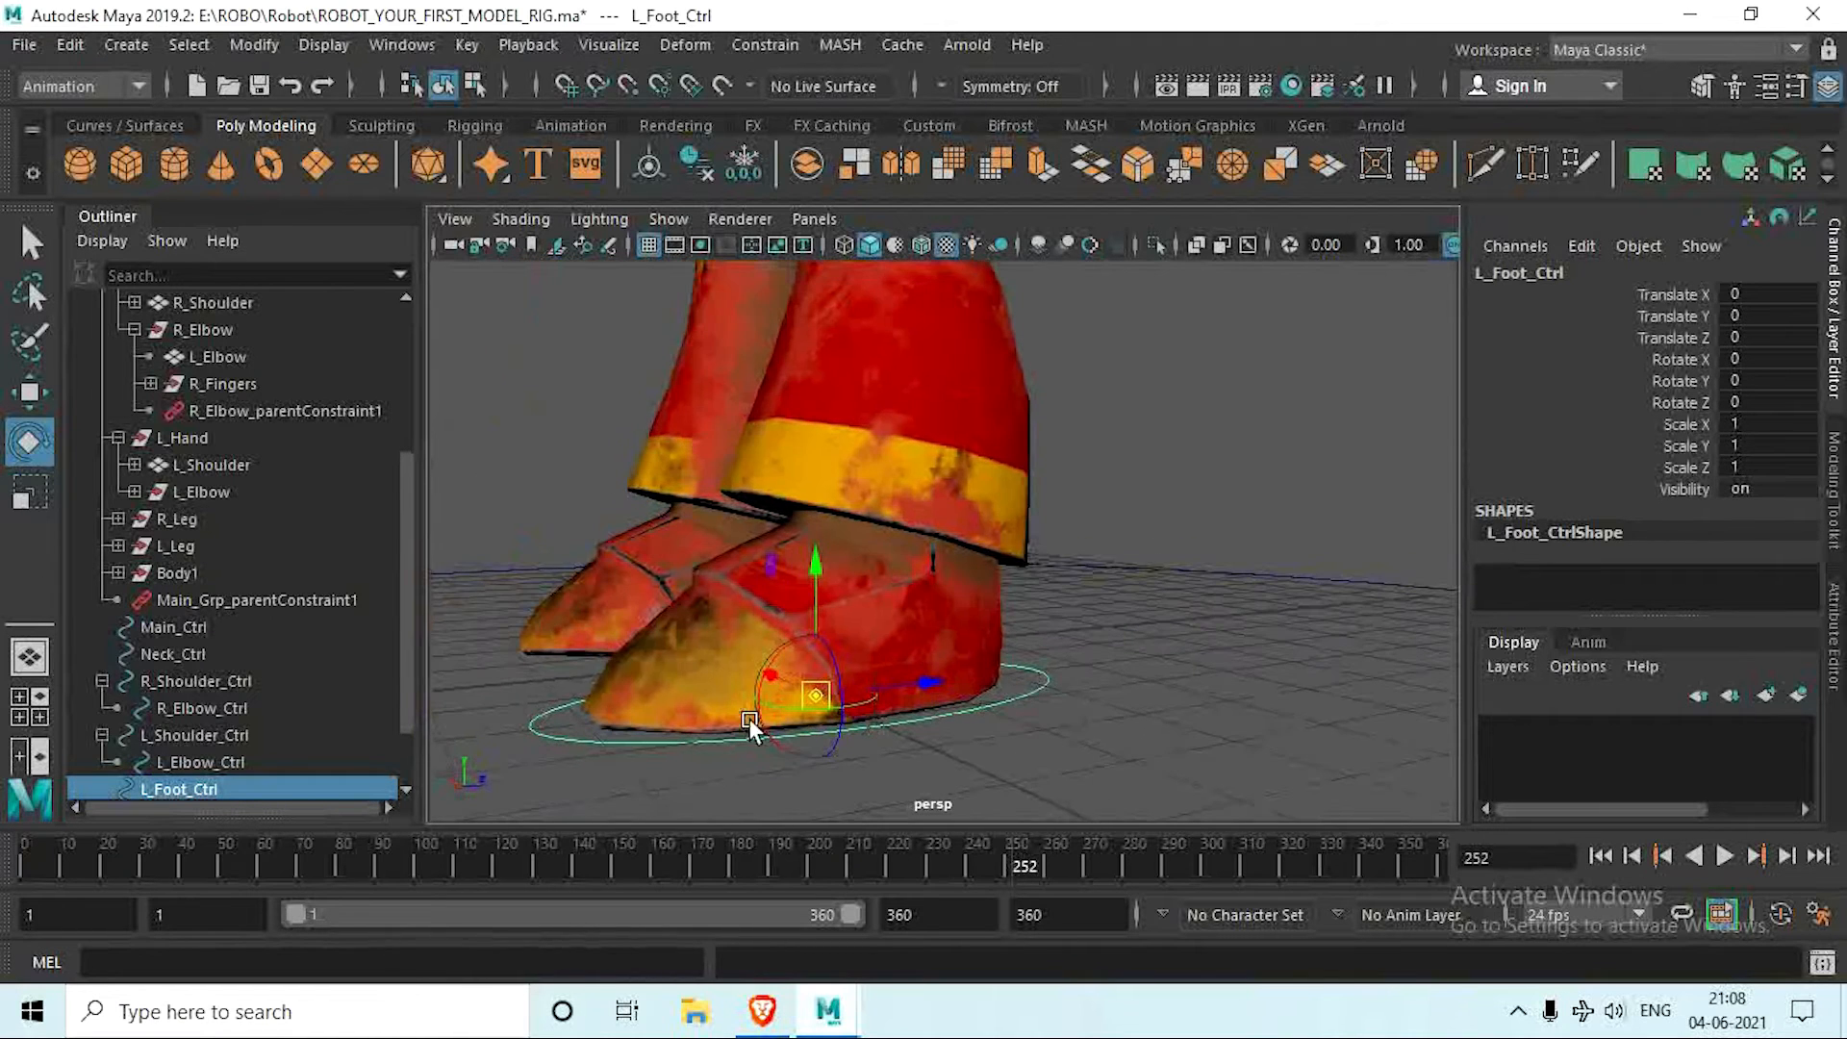
{"action": "left_click", "coordinate": [628, 85]}
{"action": "left_click_drag", "start_coordinate": [815, 696], "coordinate": [923, 475]}
{"action": "left_click_drag", "start_coordinate": [937, 539], "coordinate": [643, 543], "text": "alt"}
{"action": "scroll", "coordinate": [643, 542], "scroll_direction": "down", "scroll_amount": 5}
Step: Duplicate L_Foot_Ctrl onto the right foot at Translate X about 3.965, centering the copy's pivot and freezing its transformations
{"action": "left_click_drag", "start_coordinate": [1057, 493], "coordinate": [983, 535]}
{"action": "left_click_drag", "start_coordinate": [983, 539], "coordinate": [743, 268], "text": "alt"}
{"action": "key", "text": "ctrl+d"}
{"action": "key", "text": "w"}
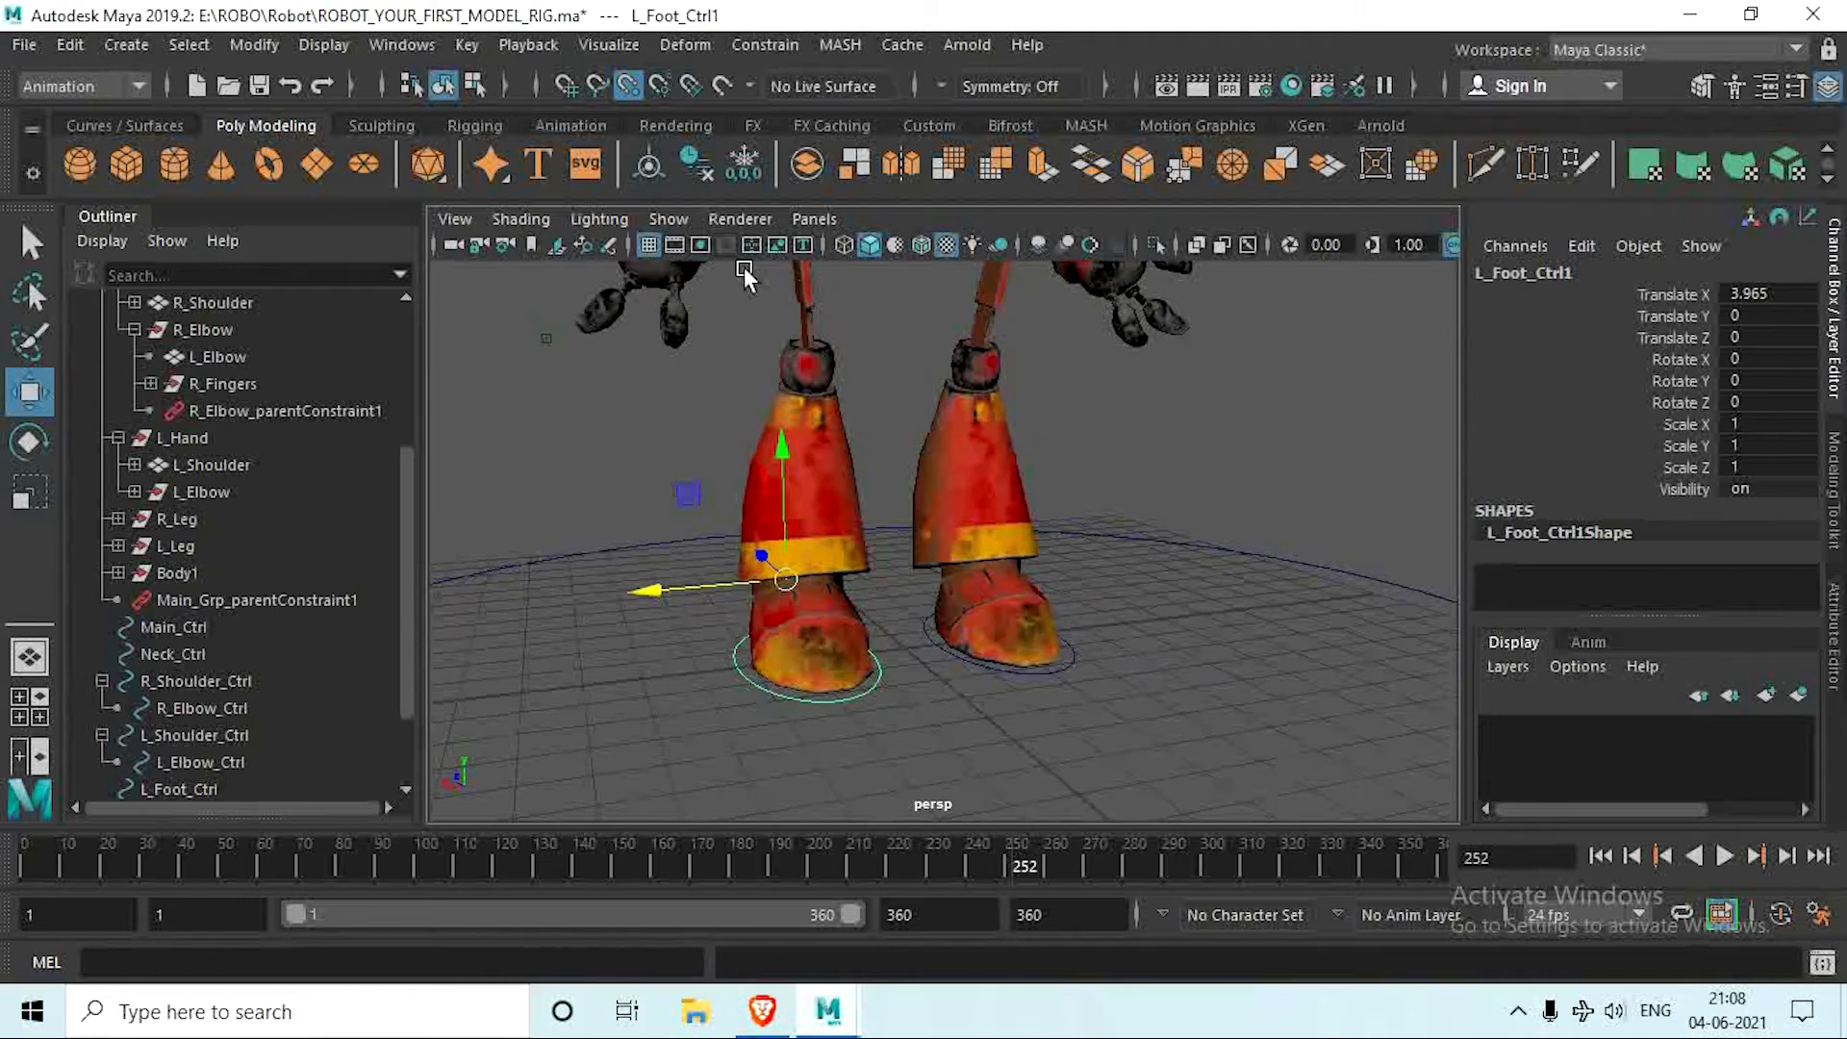
{"action": "left_click", "coordinate": [650, 165]}
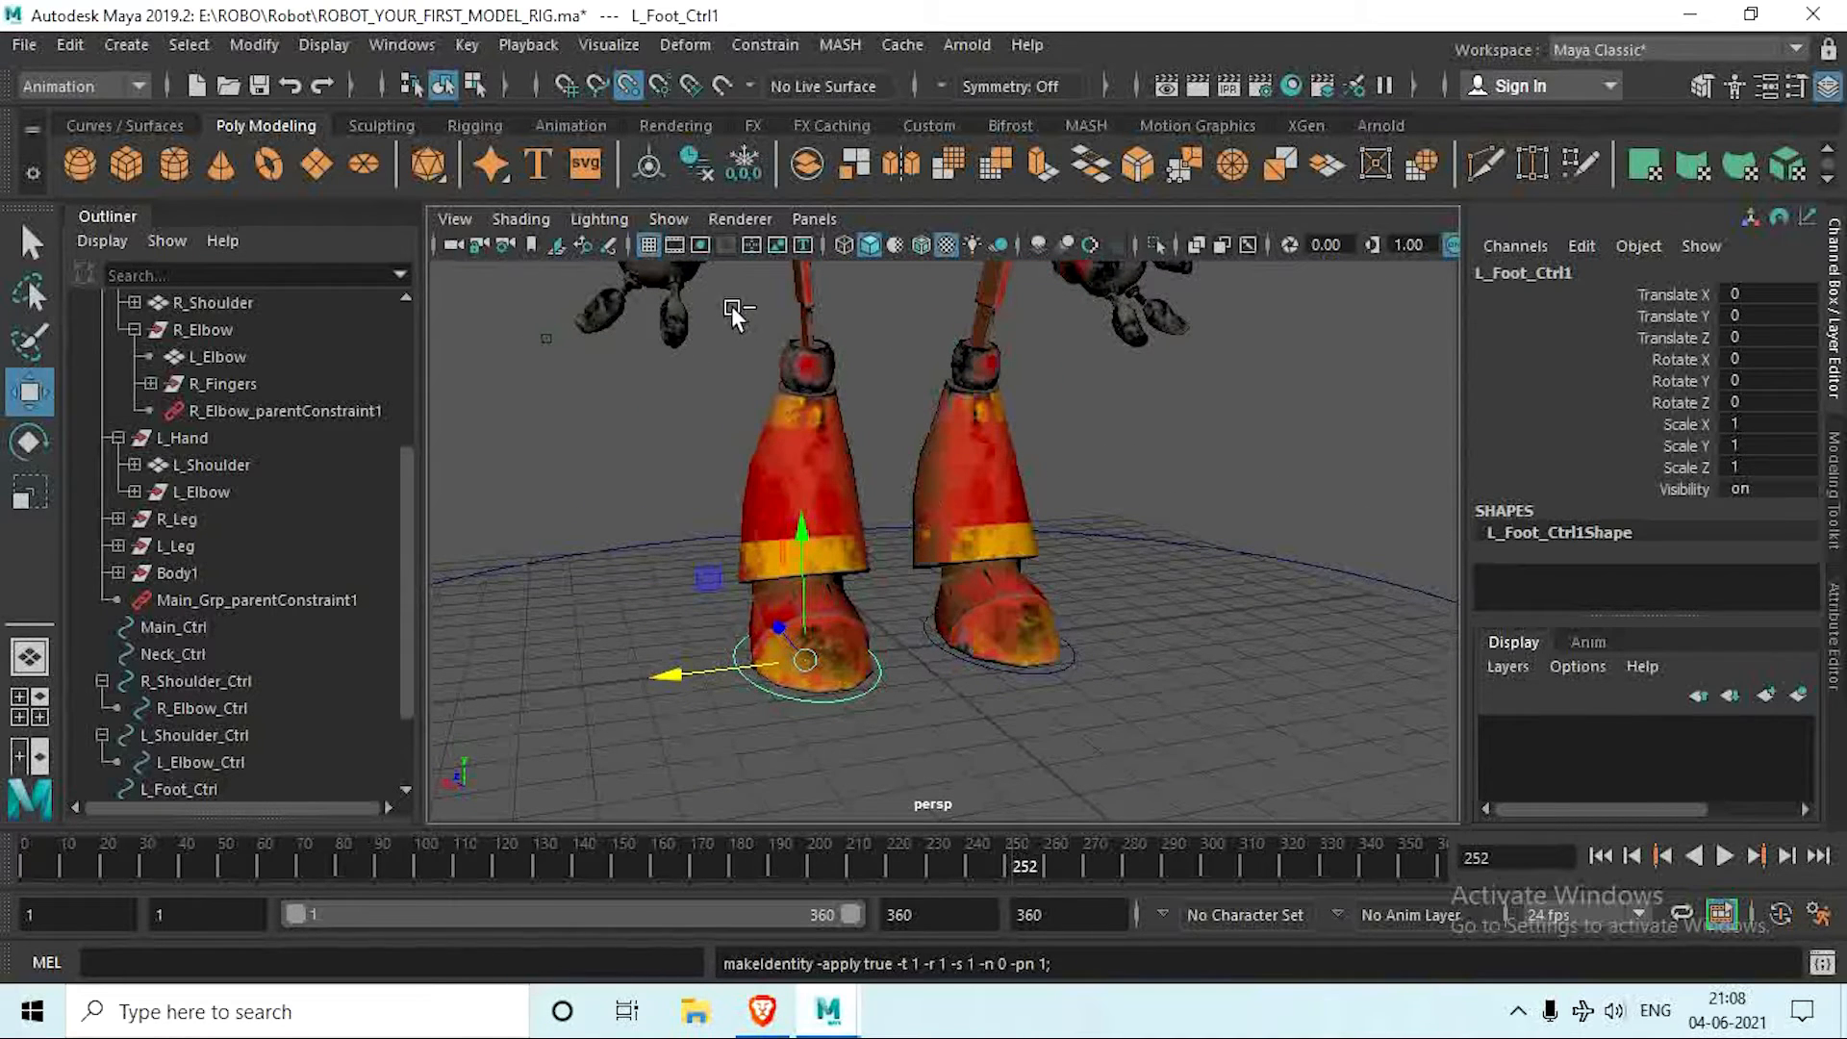
Step: Undo the pivot centering on the right foot circle L_Foot_Ctrl1, freeze its transformations again and delete its history
{"action": "key", "text": "ctrl+z"}
{"action": "key", "text": "ctrl+z"}
{"action": "key", "text": "ctrl+z"}
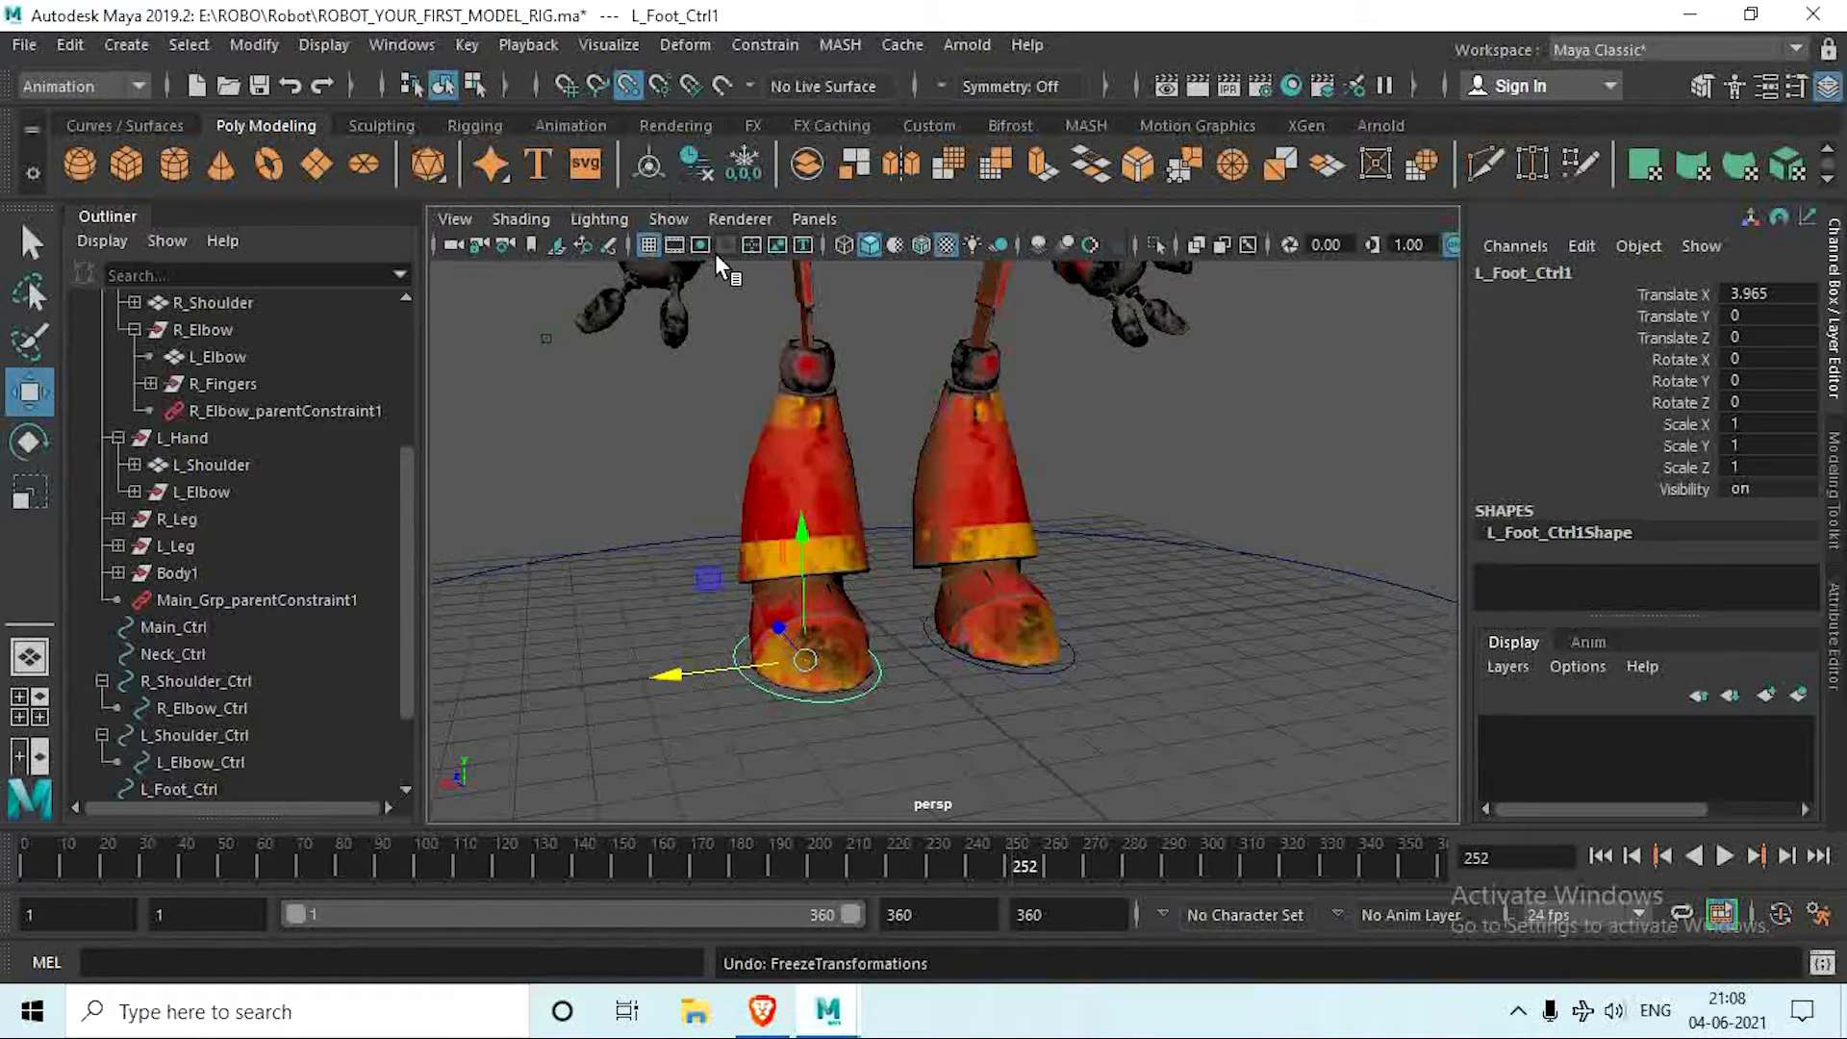
{"action": "left_click", "coordinate": [741, 165]}
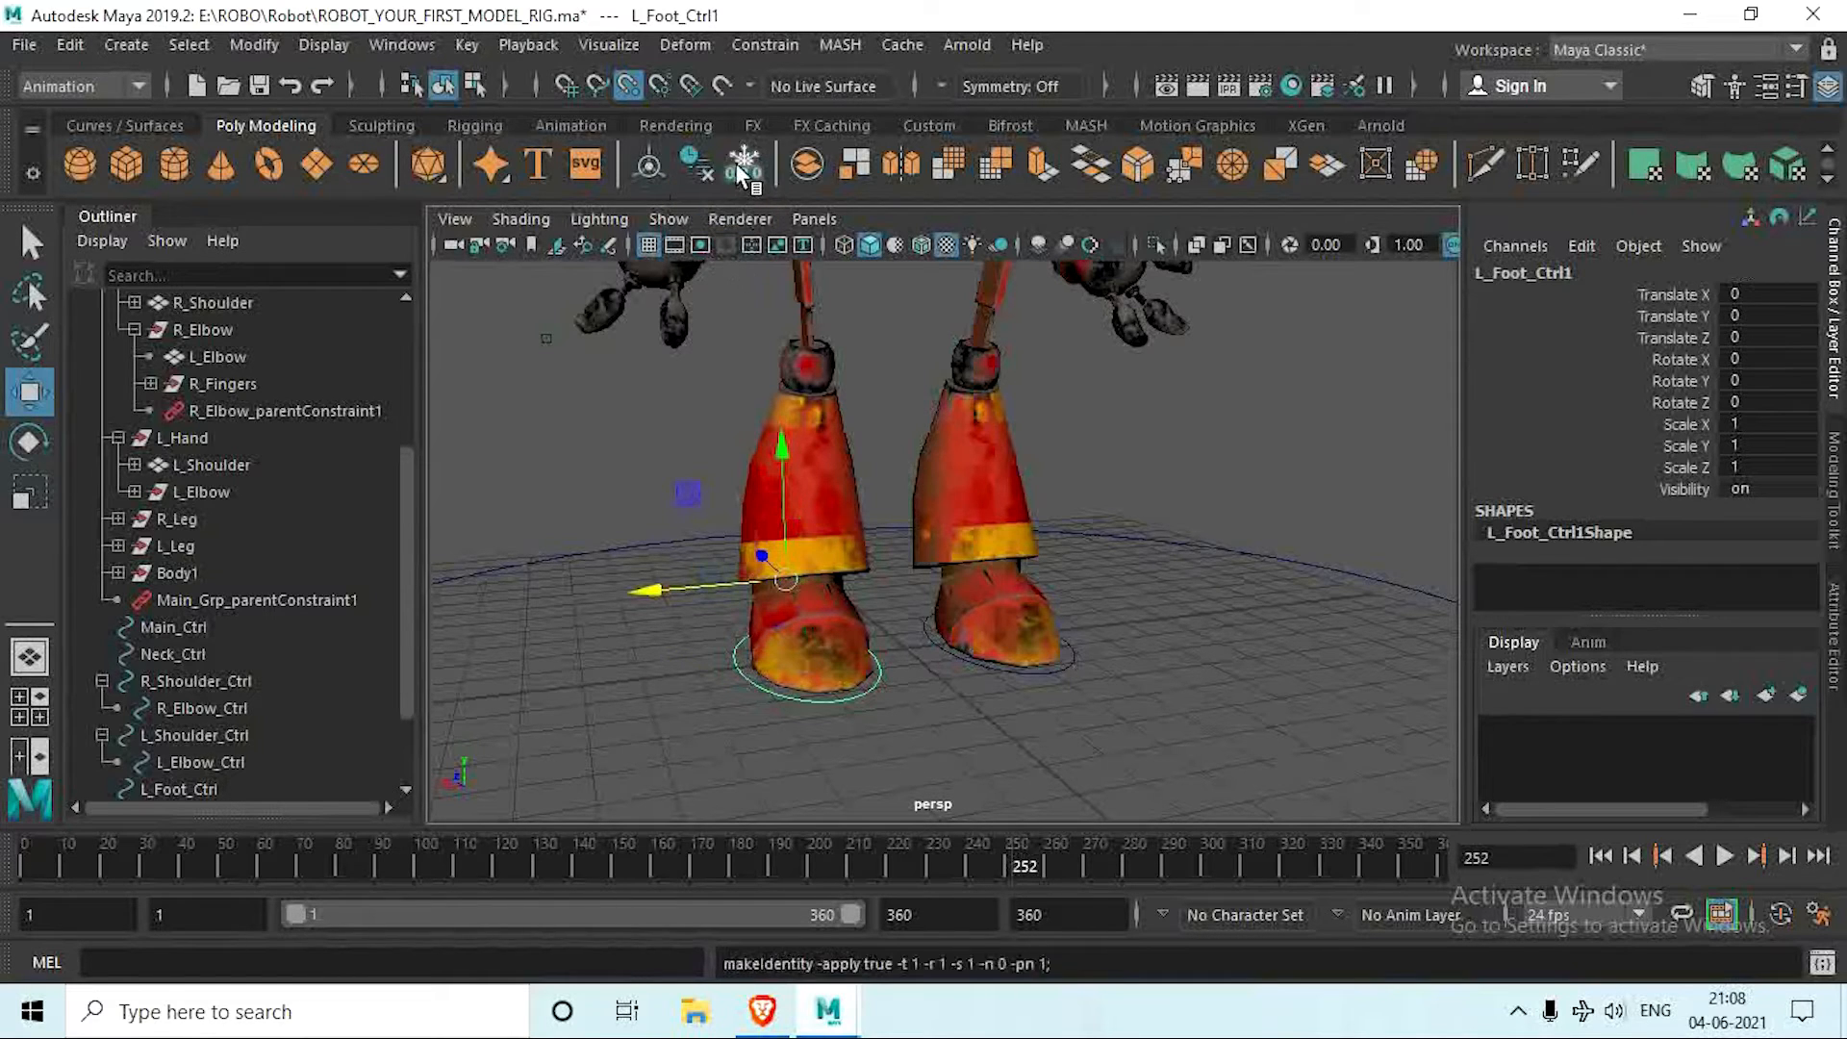
{"action": "left_click", "coordinate": [696, 162]}
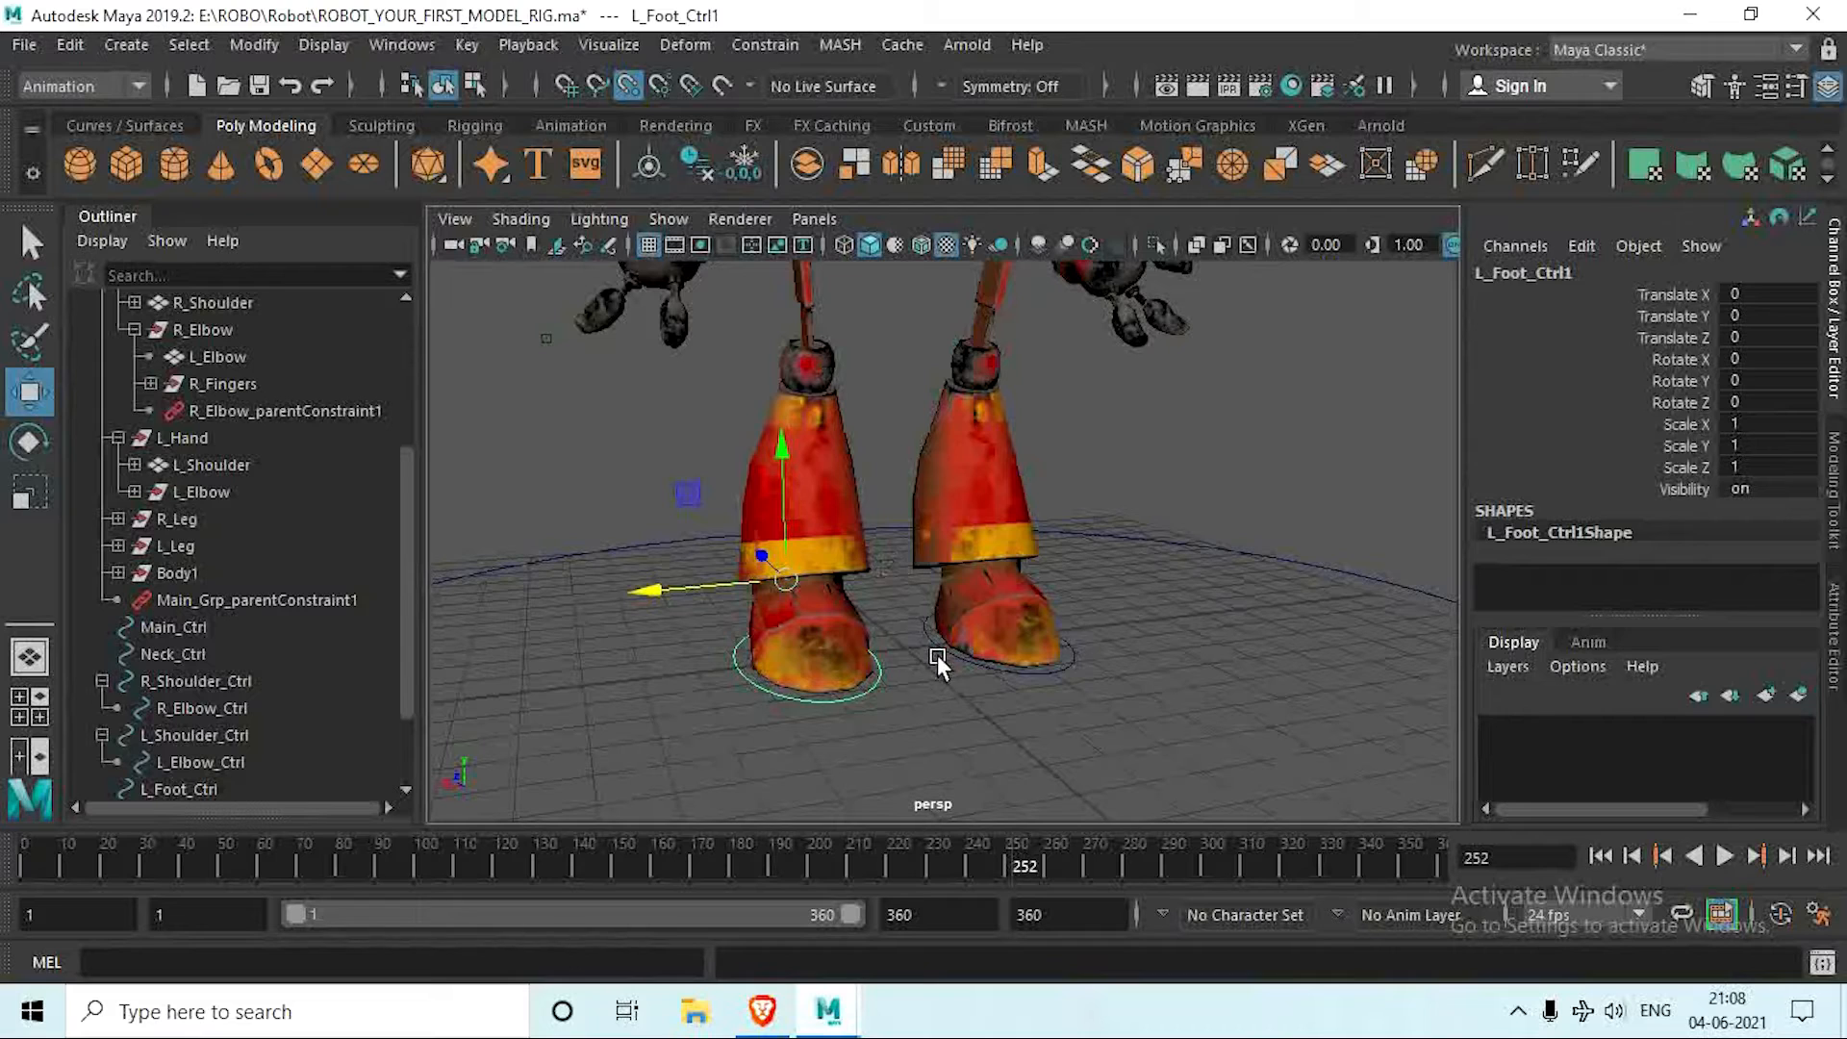
{"action": "left_click_drag", "start_coordinate": [937, 655], "coordinate": [869, 672], "text": "alt"}
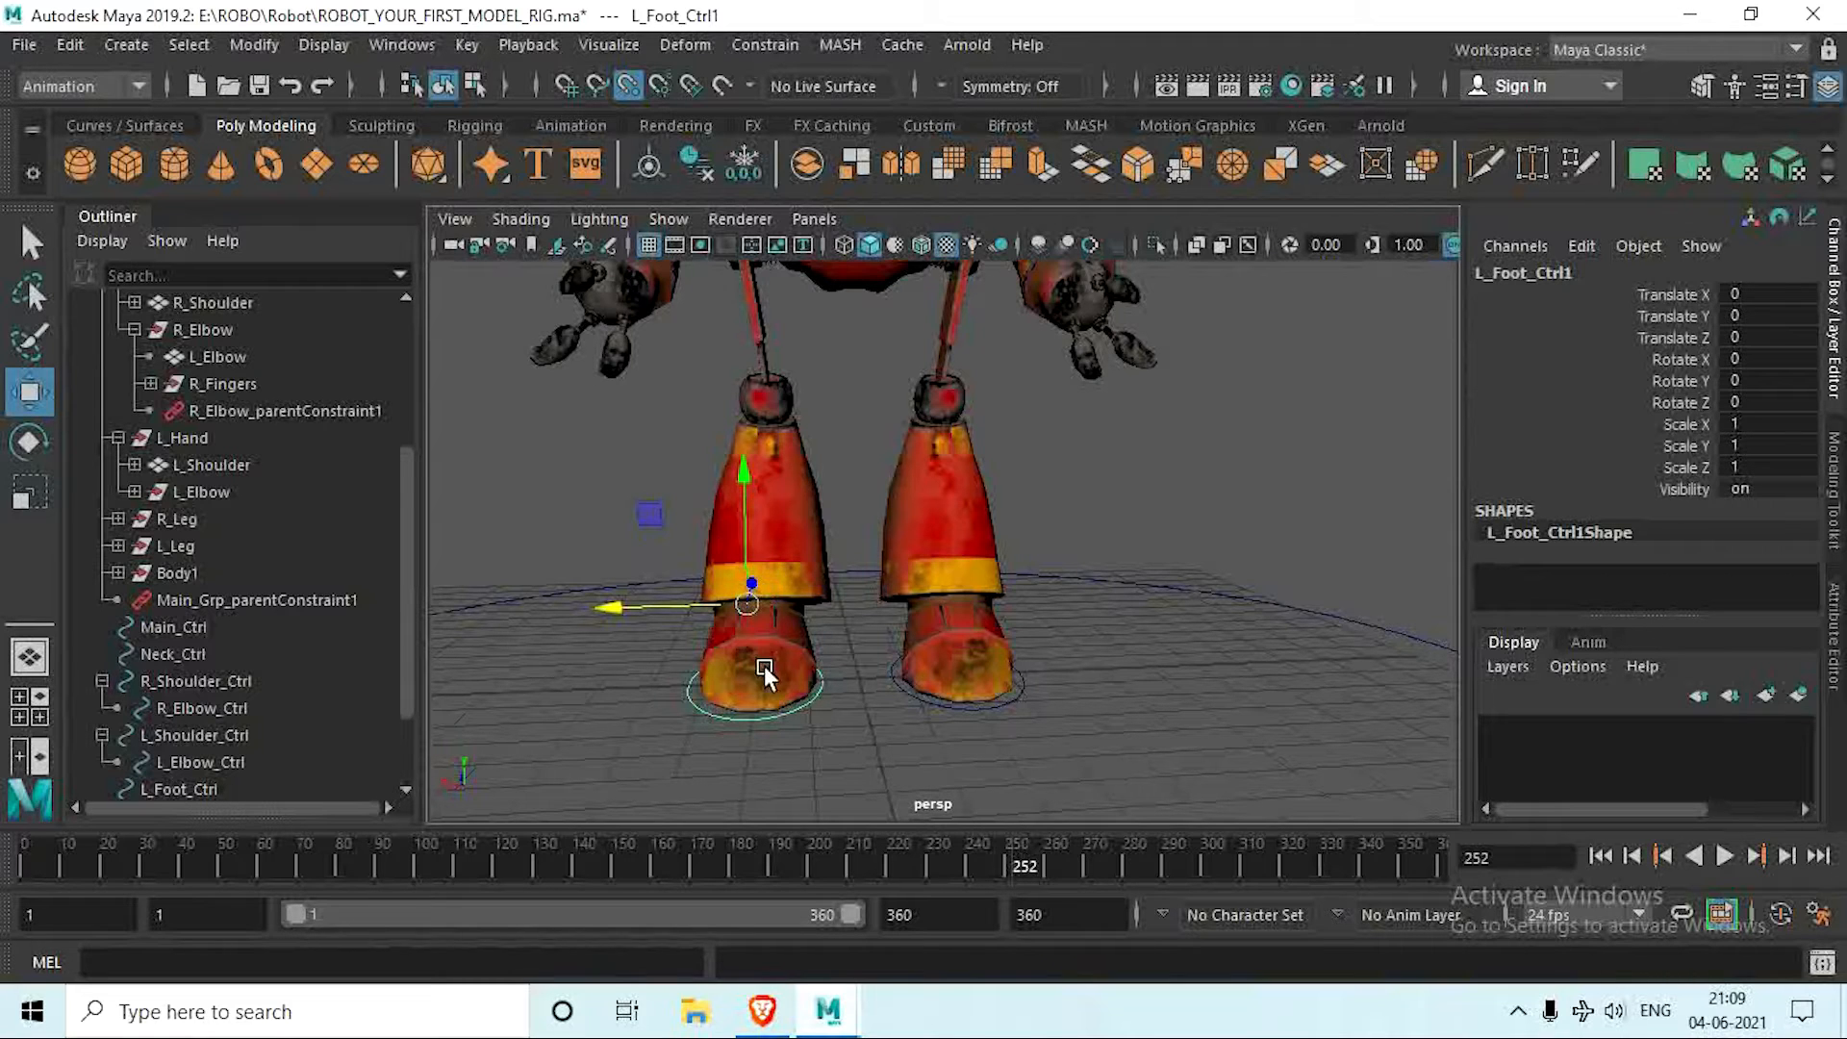
{"action": "middle_click_drag", "start_coordinate": [762, 662], "coordinate": [767, 707], "text": "alt"}
{"action": "left_click_drag", "start_coordinate": [767, 707], "coordinate": [810, 700], "text": "alt"}
{"action": "middle_click_drag", "start_coordinate": [811, 701], "coordinate": [808, 674], "text": "alt"}
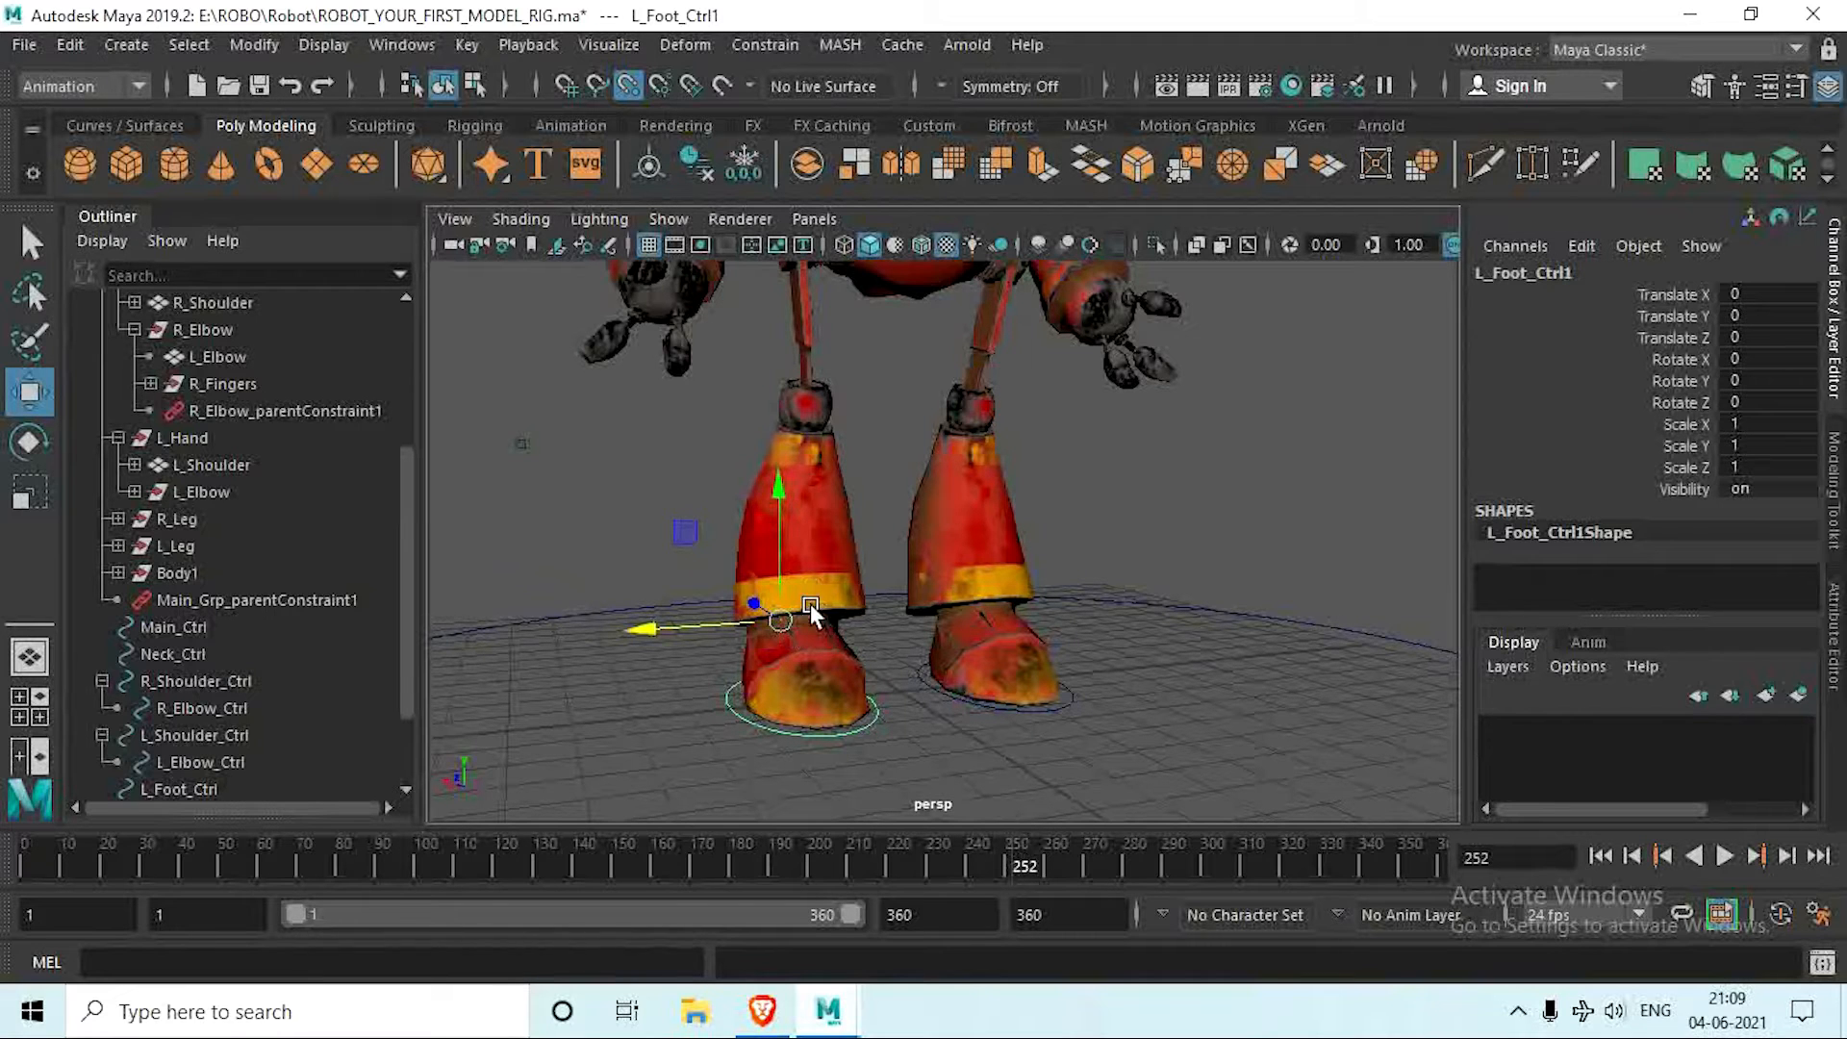
{"action": "left_click_drag", "start_coordinate": [806, 619], "coordinate": [1035, 709], "text": "alt"}
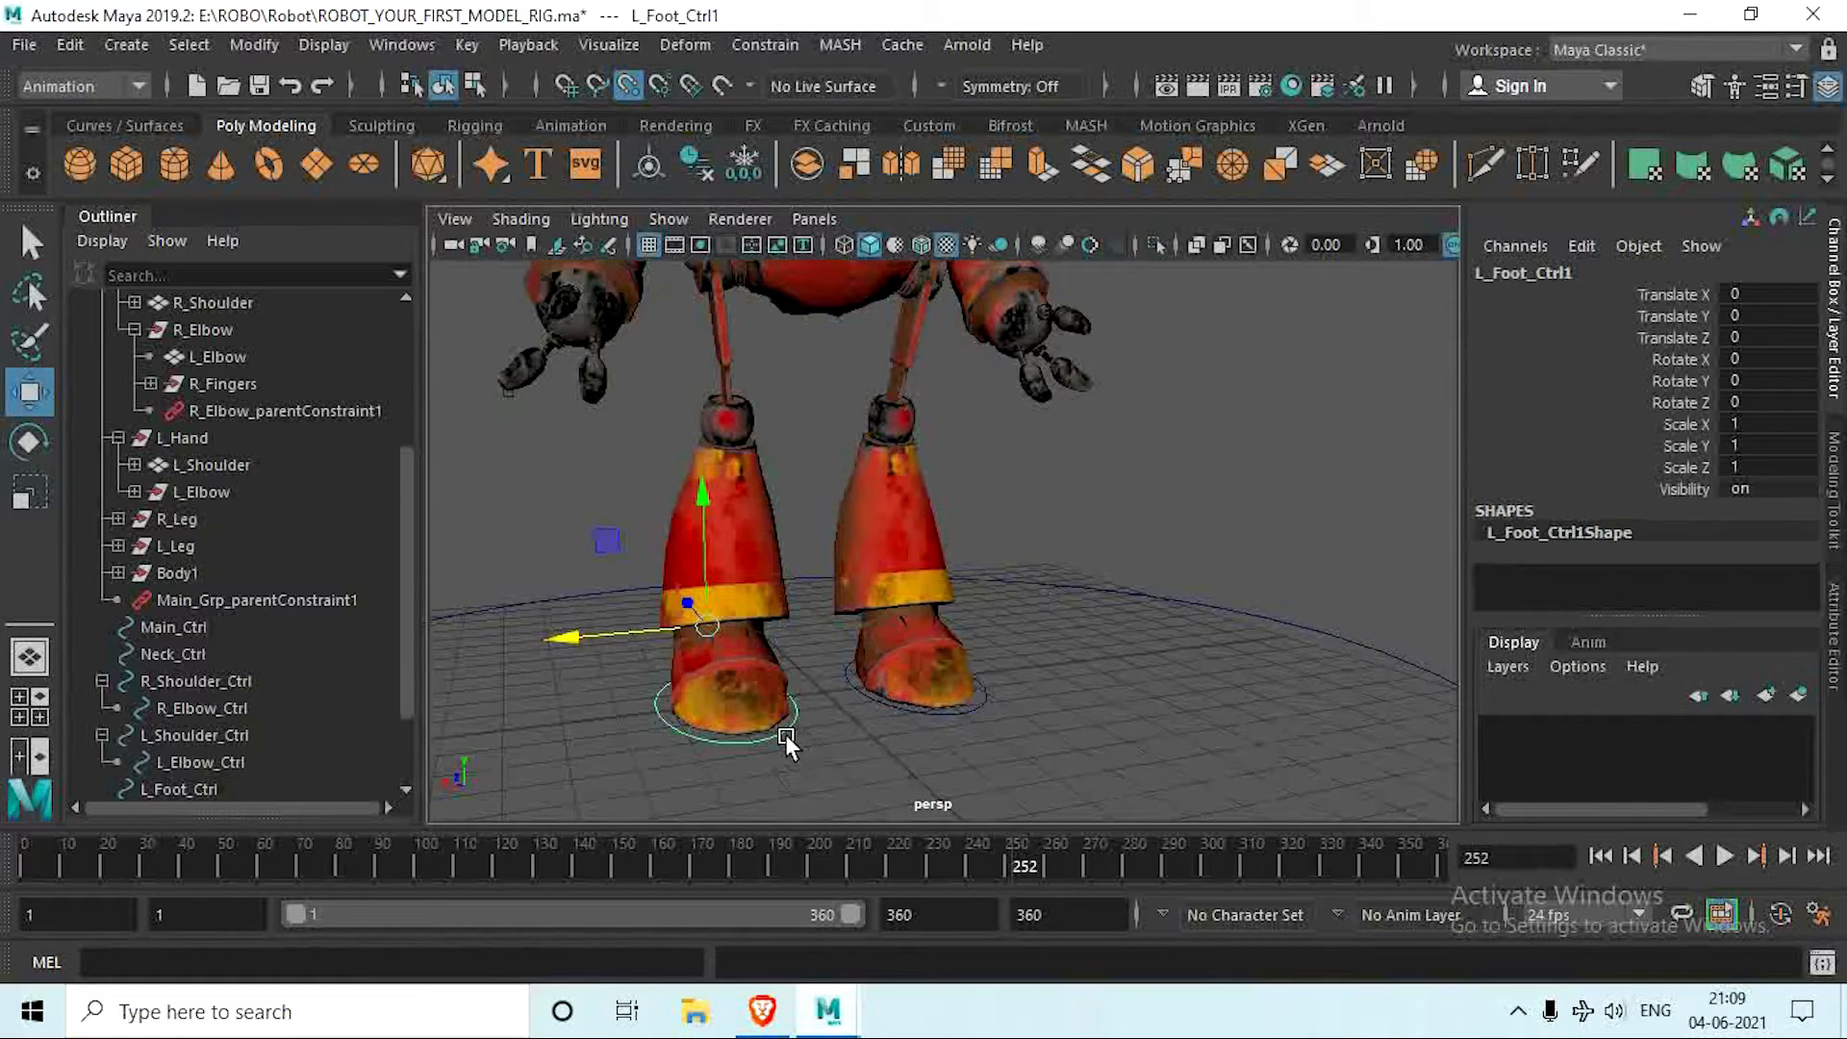
{"action": "middle_click_drag", "start_coordinate": [967, 717], "coordinate": [1134, 619], "text": "alt"}
Step: Parent-constrain the R_Foot group to the right foot circle L_Foot_Ctrl1
{"action": "scroll", "coordinate": [981, 686], "scroll_direction": "up", "scroll_amount": 5}
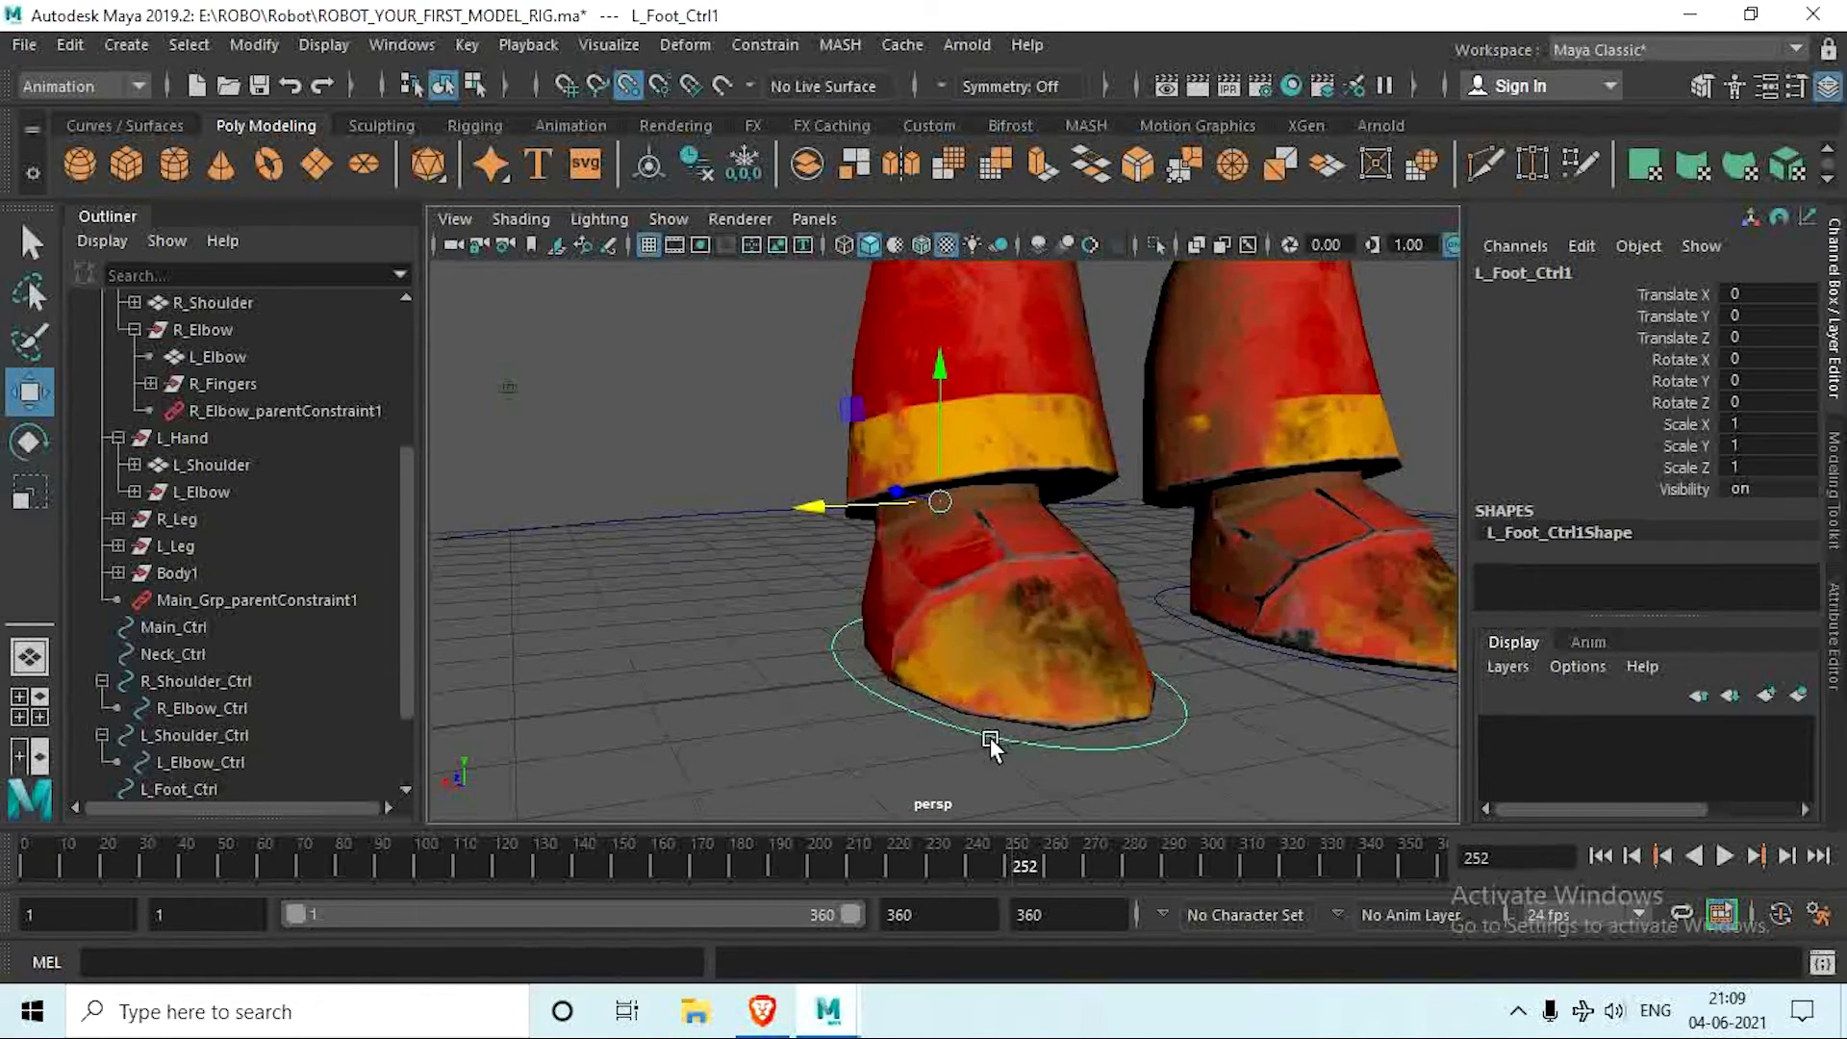
{"action": "left_click", "coordinate": [991, 543]}
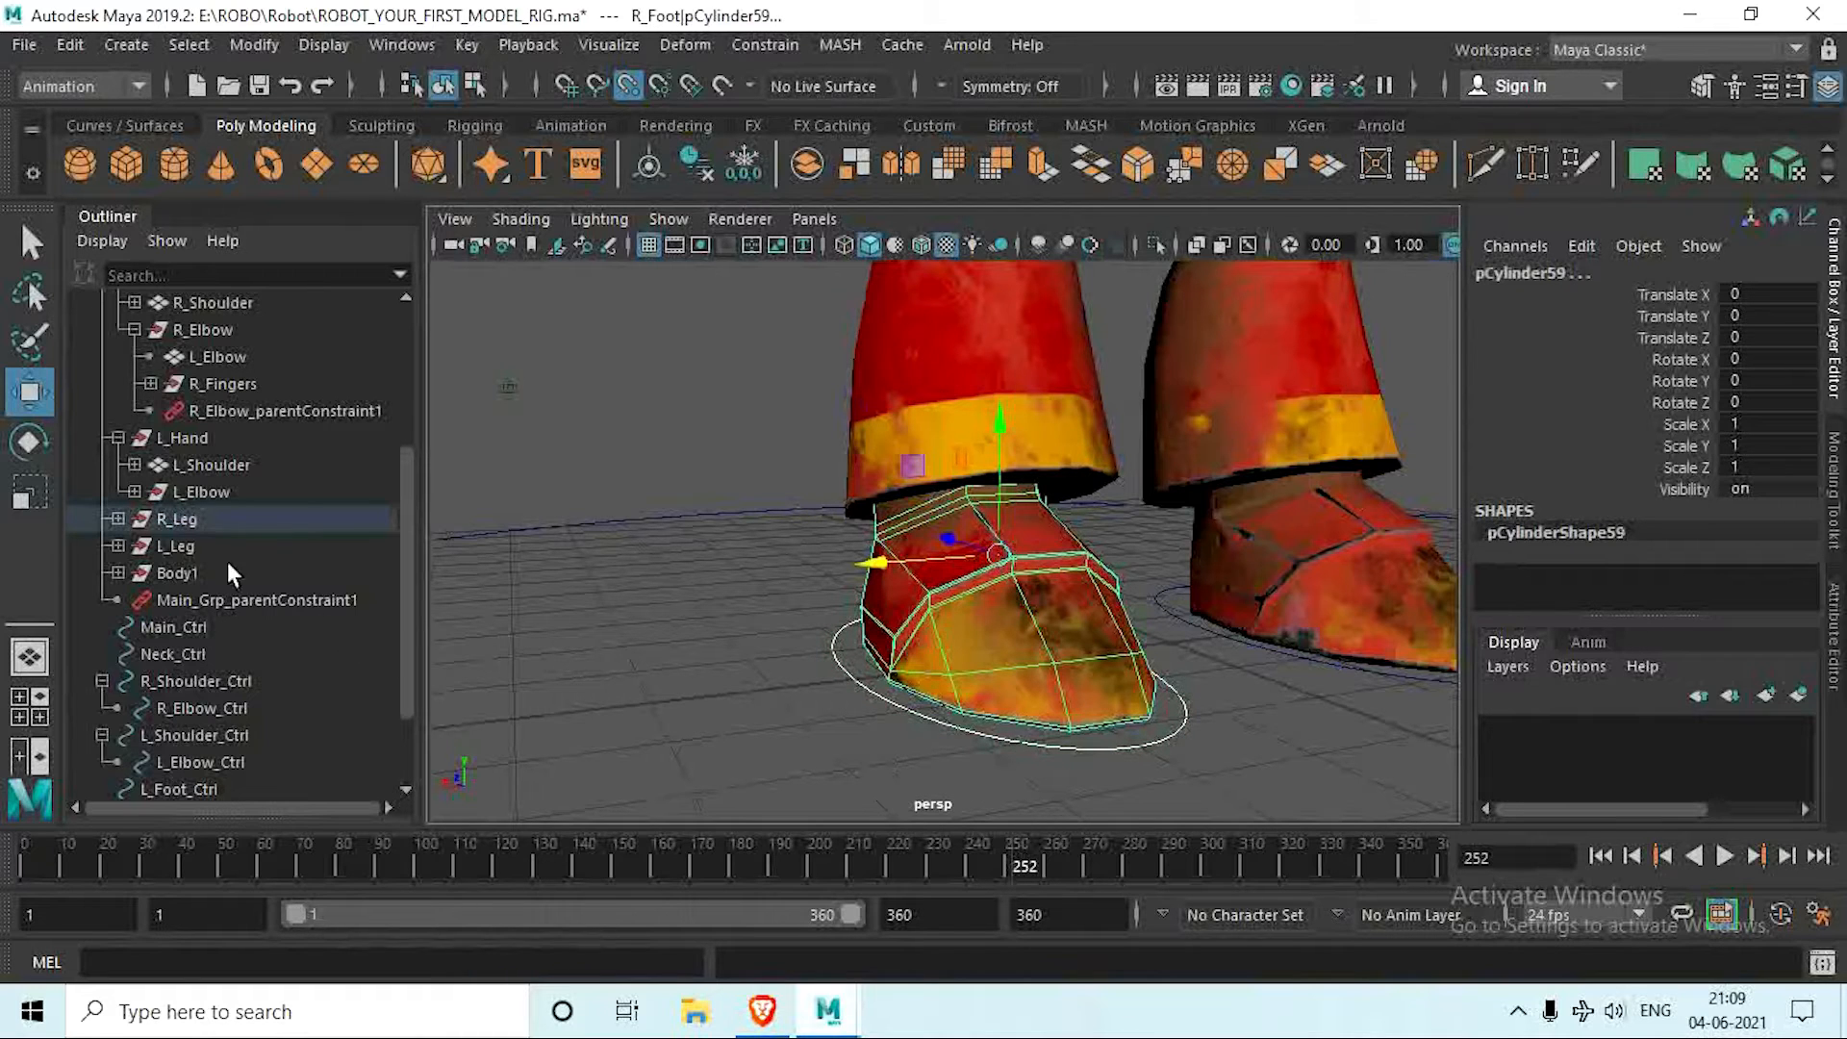
{"action": "left_click", "coordinate": [117, 519]}
{"action": "left_click", "coordinate": [134, 572]}
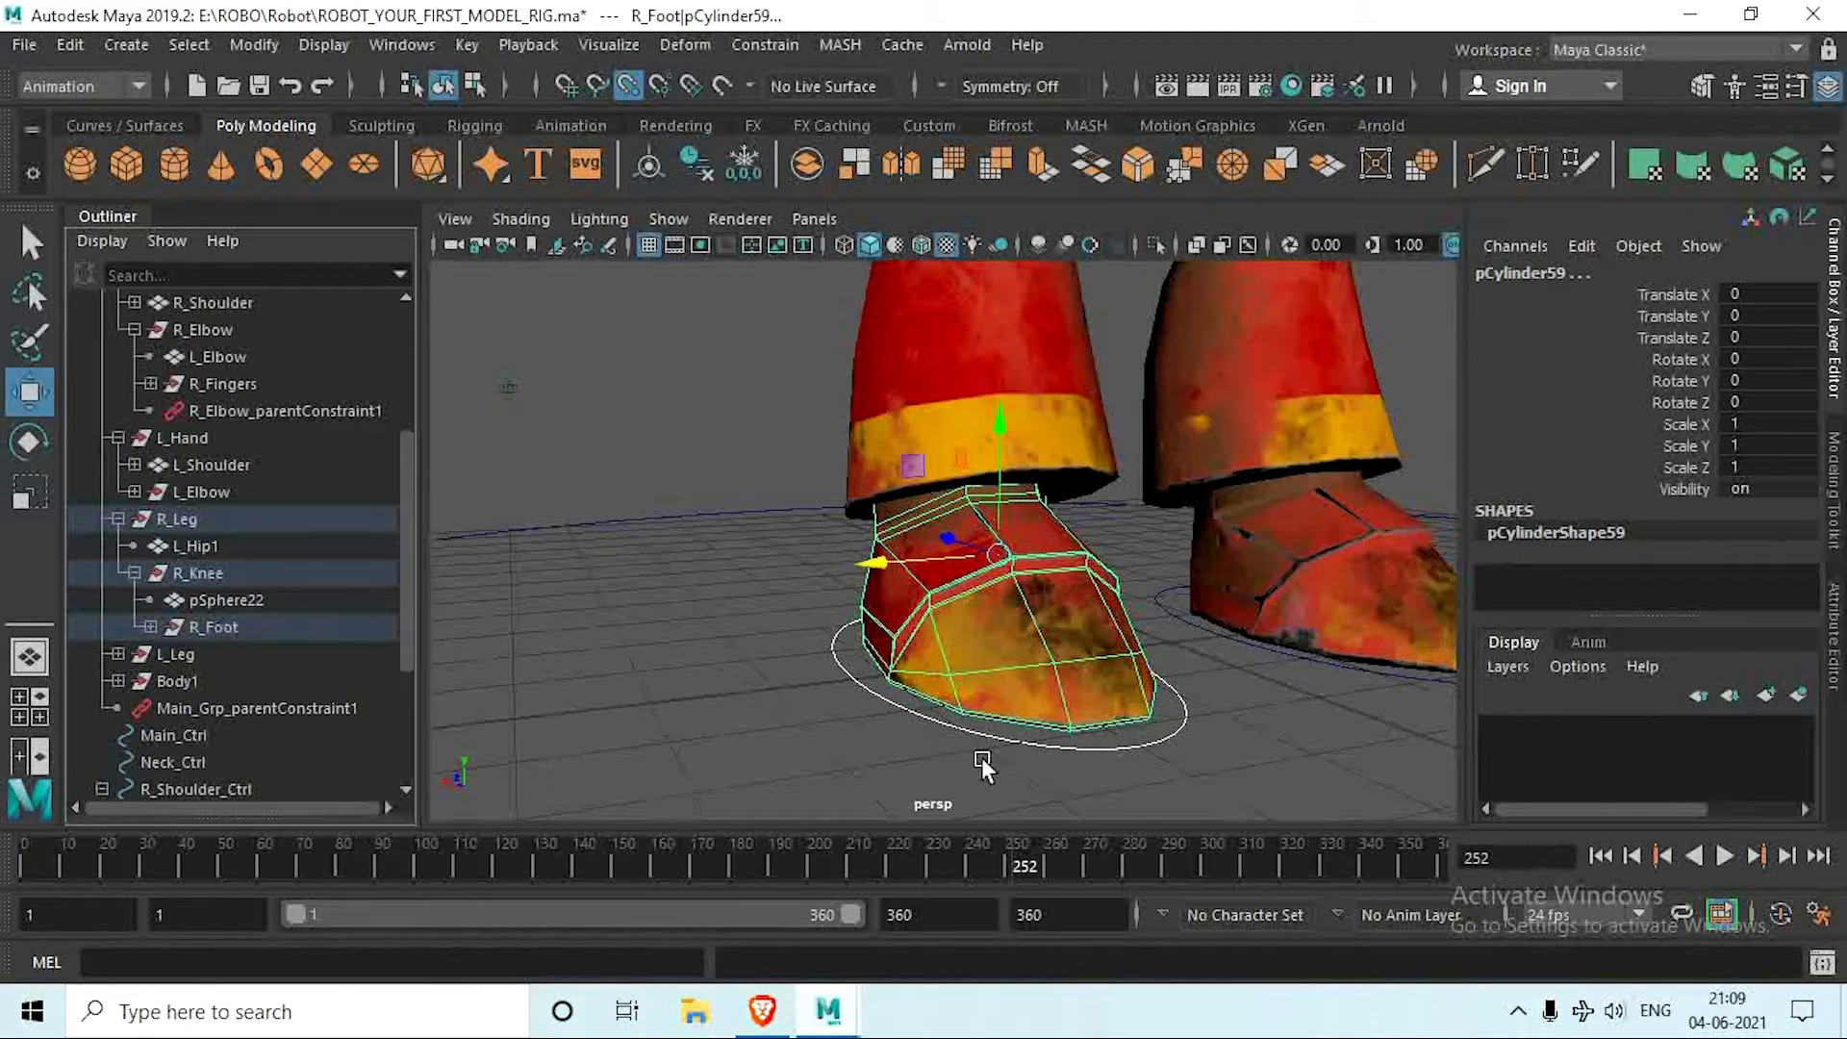
{"action": "left_click", "coordinate": [1121, 731]}
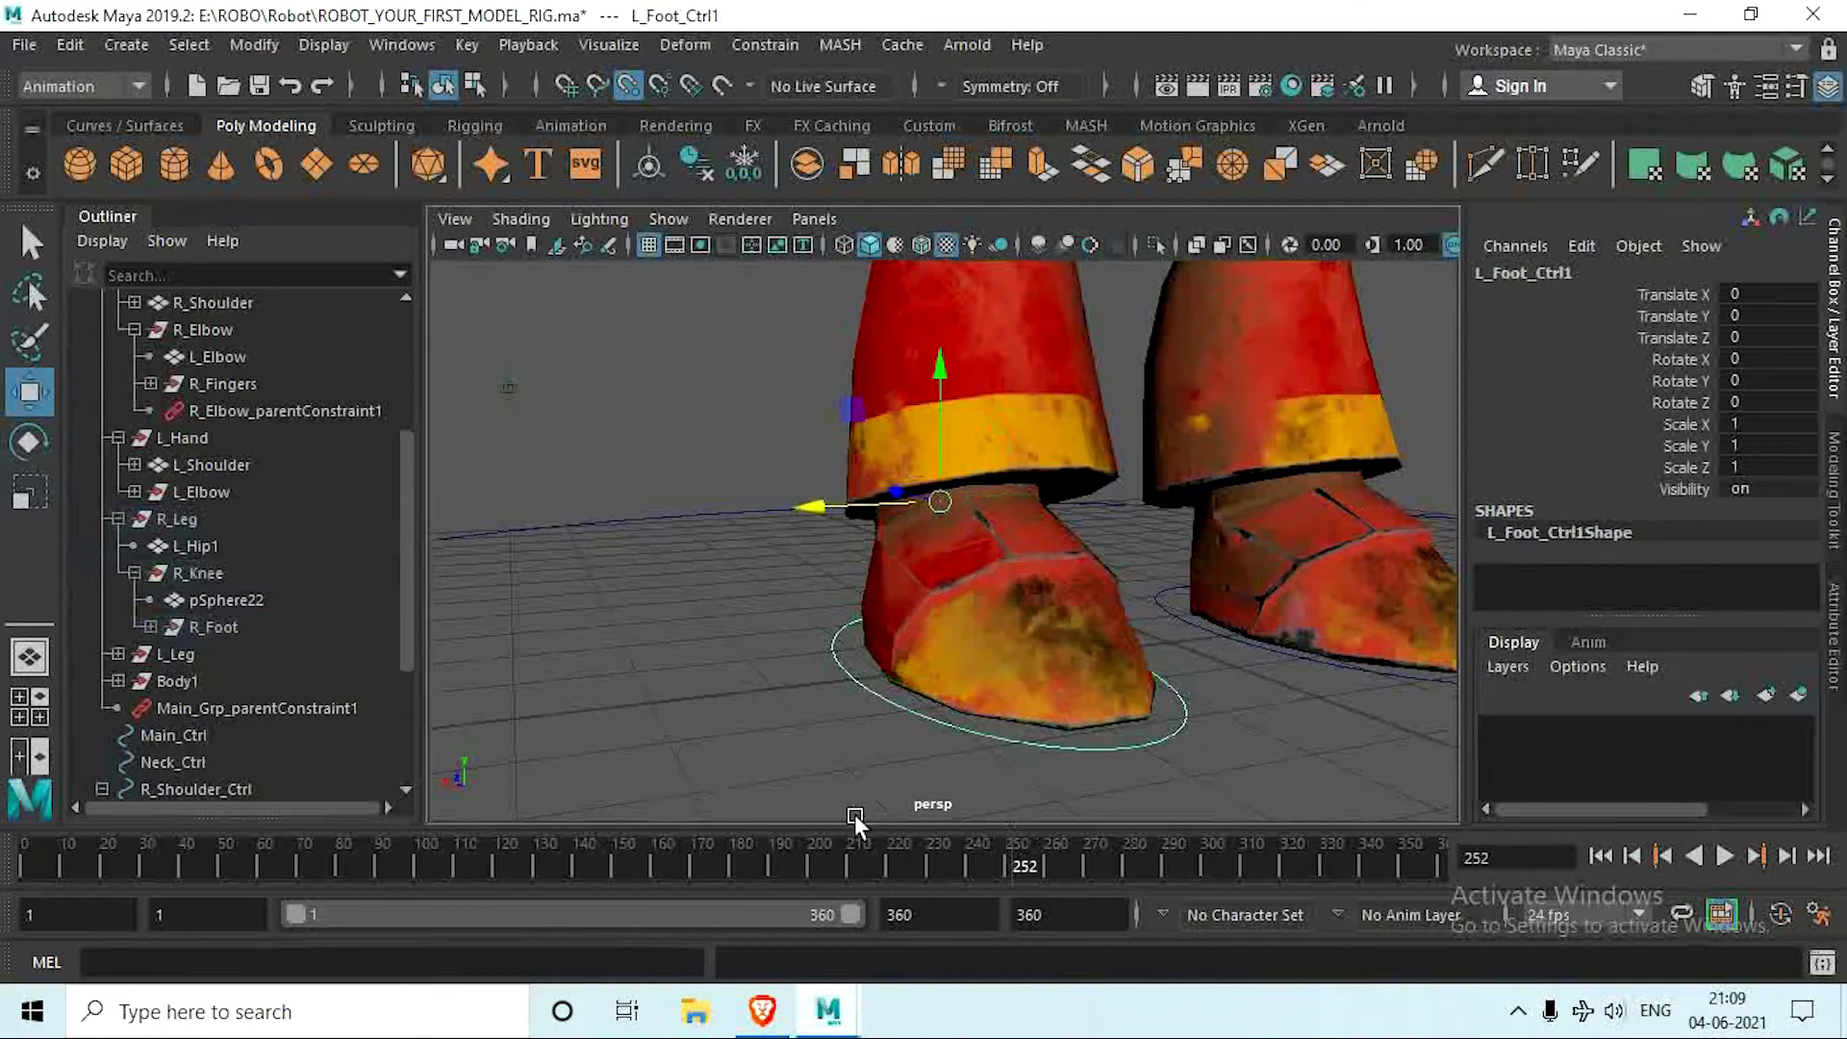
{"action": "left_click", "coordinate": [227, 623]}
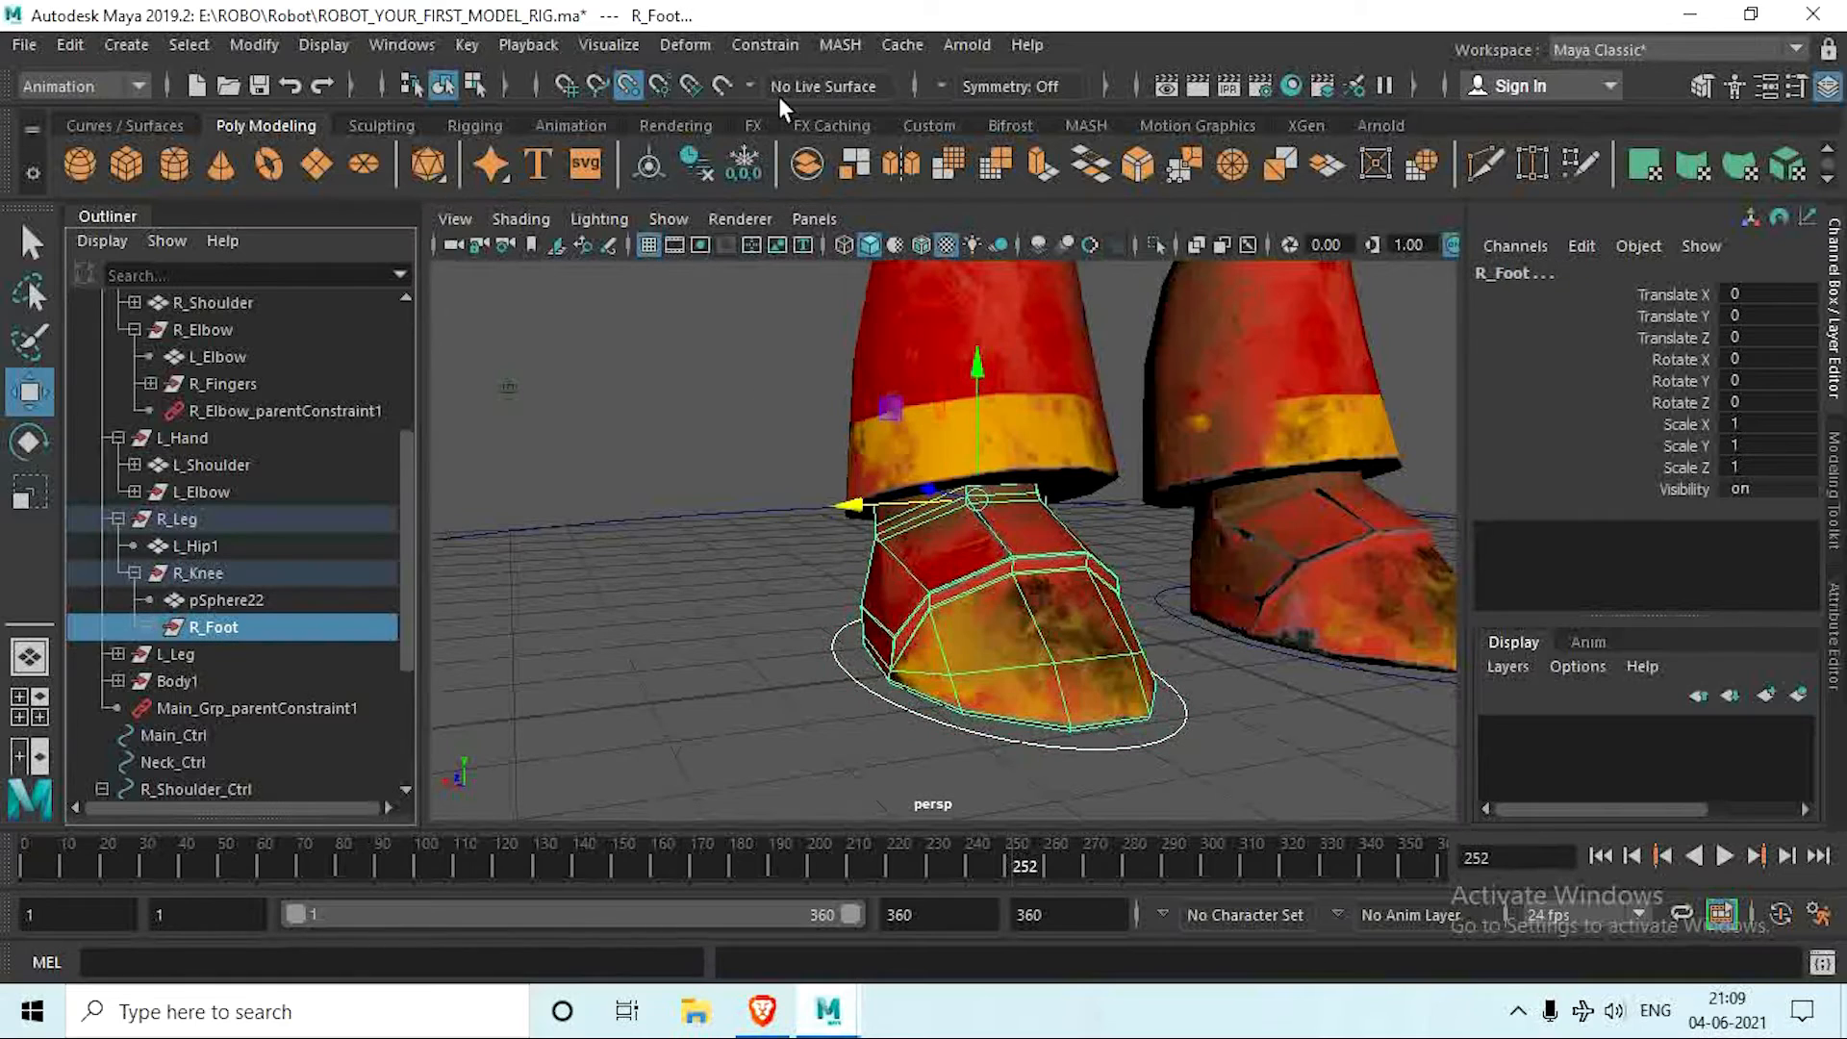
{"action": "left_click", "coordinate": [765, 44]}
{"action": "left_click", "coordinate": [827, 110]}
Step: Parent-constrain the L_Foot group to L_Foot_Ctrl
{"action": "left_click_drag", "start_coordinate": [978, 613], "coordinate": [1238, 741], "text": "alt"}
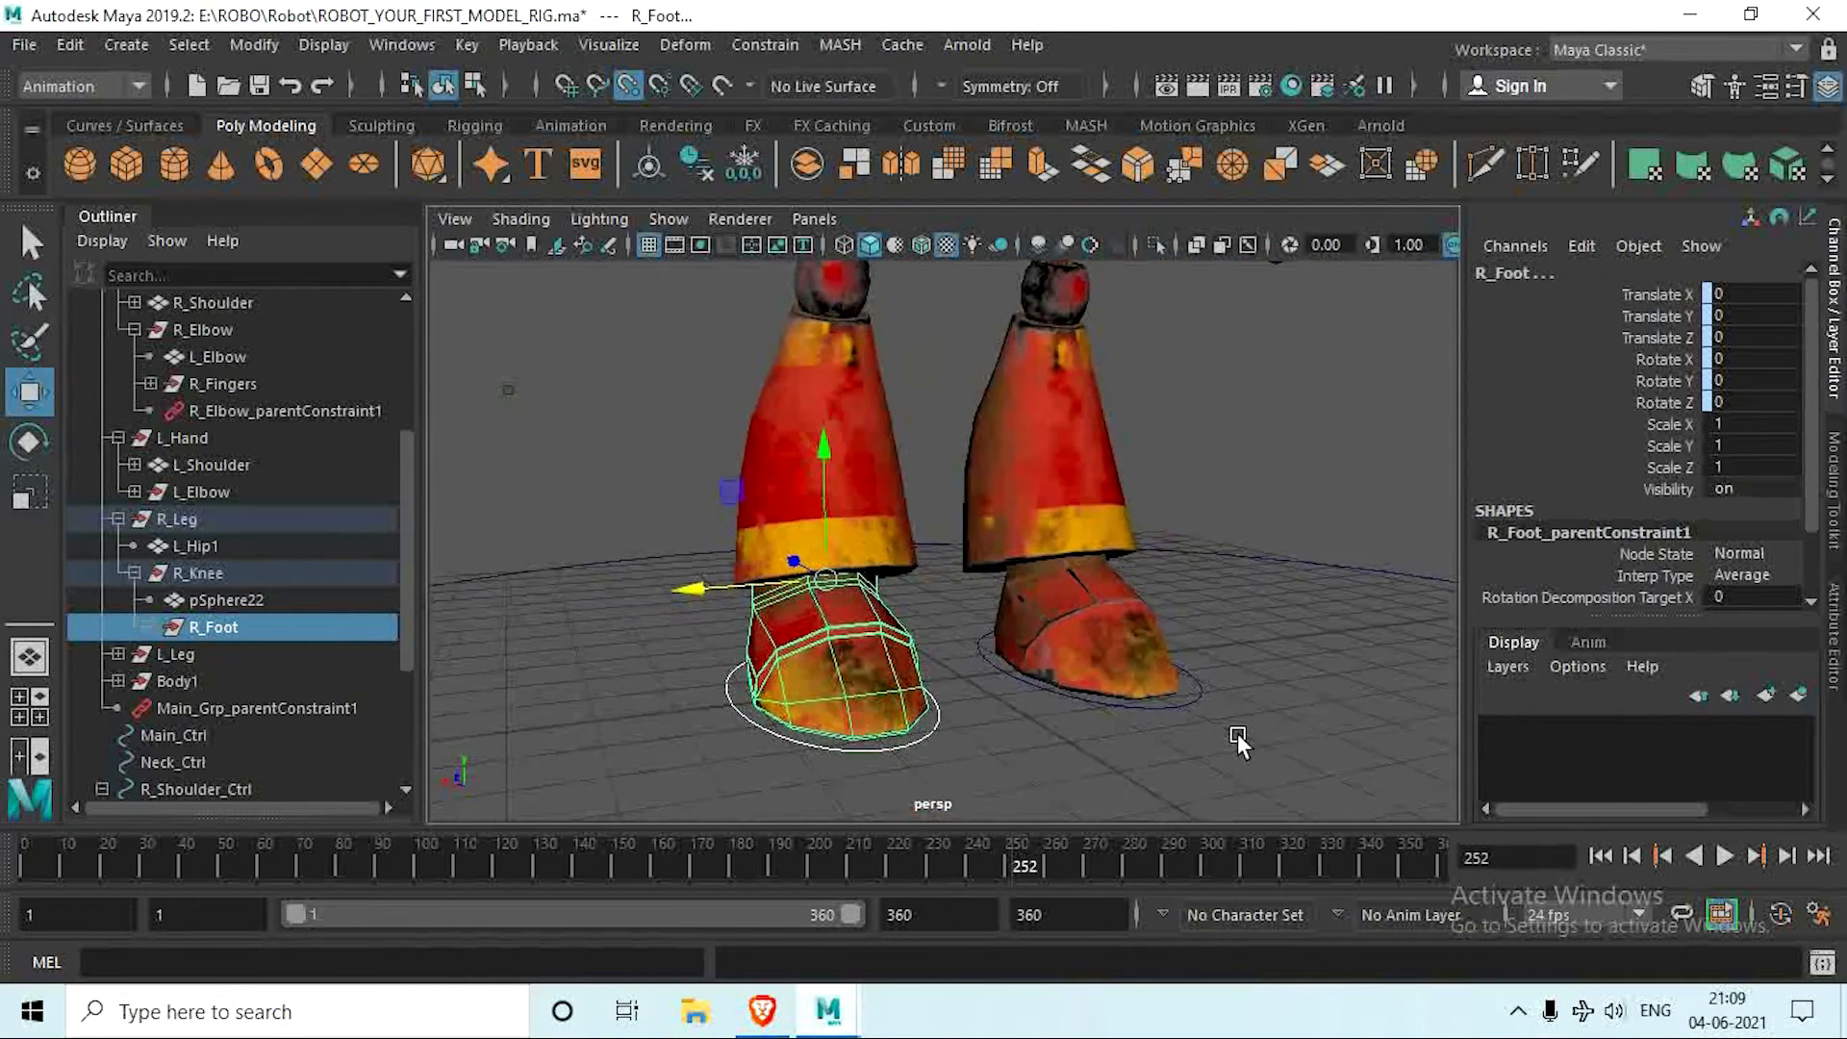
{"action": "left_click", "coordinate": [1197, 700]}
{"action": "key", "text": "f"}
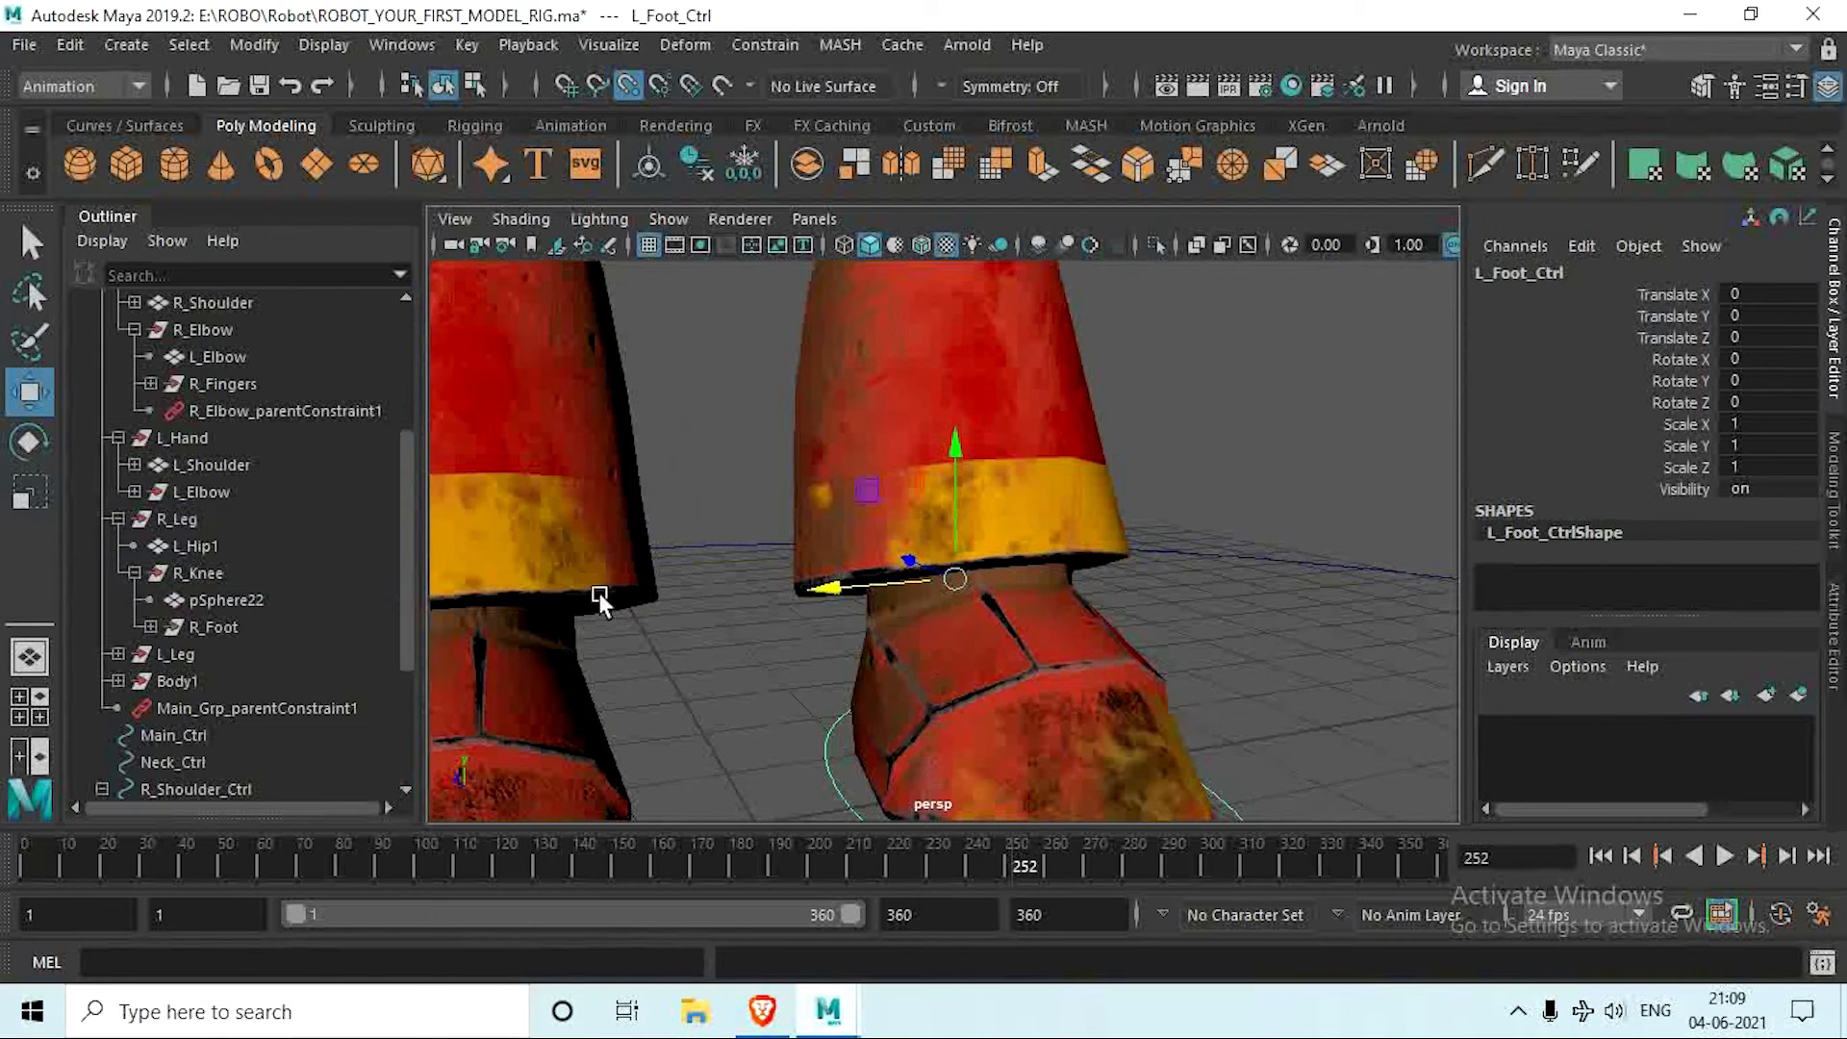
{"action": "left_click", "coordinate": [116, 654]}
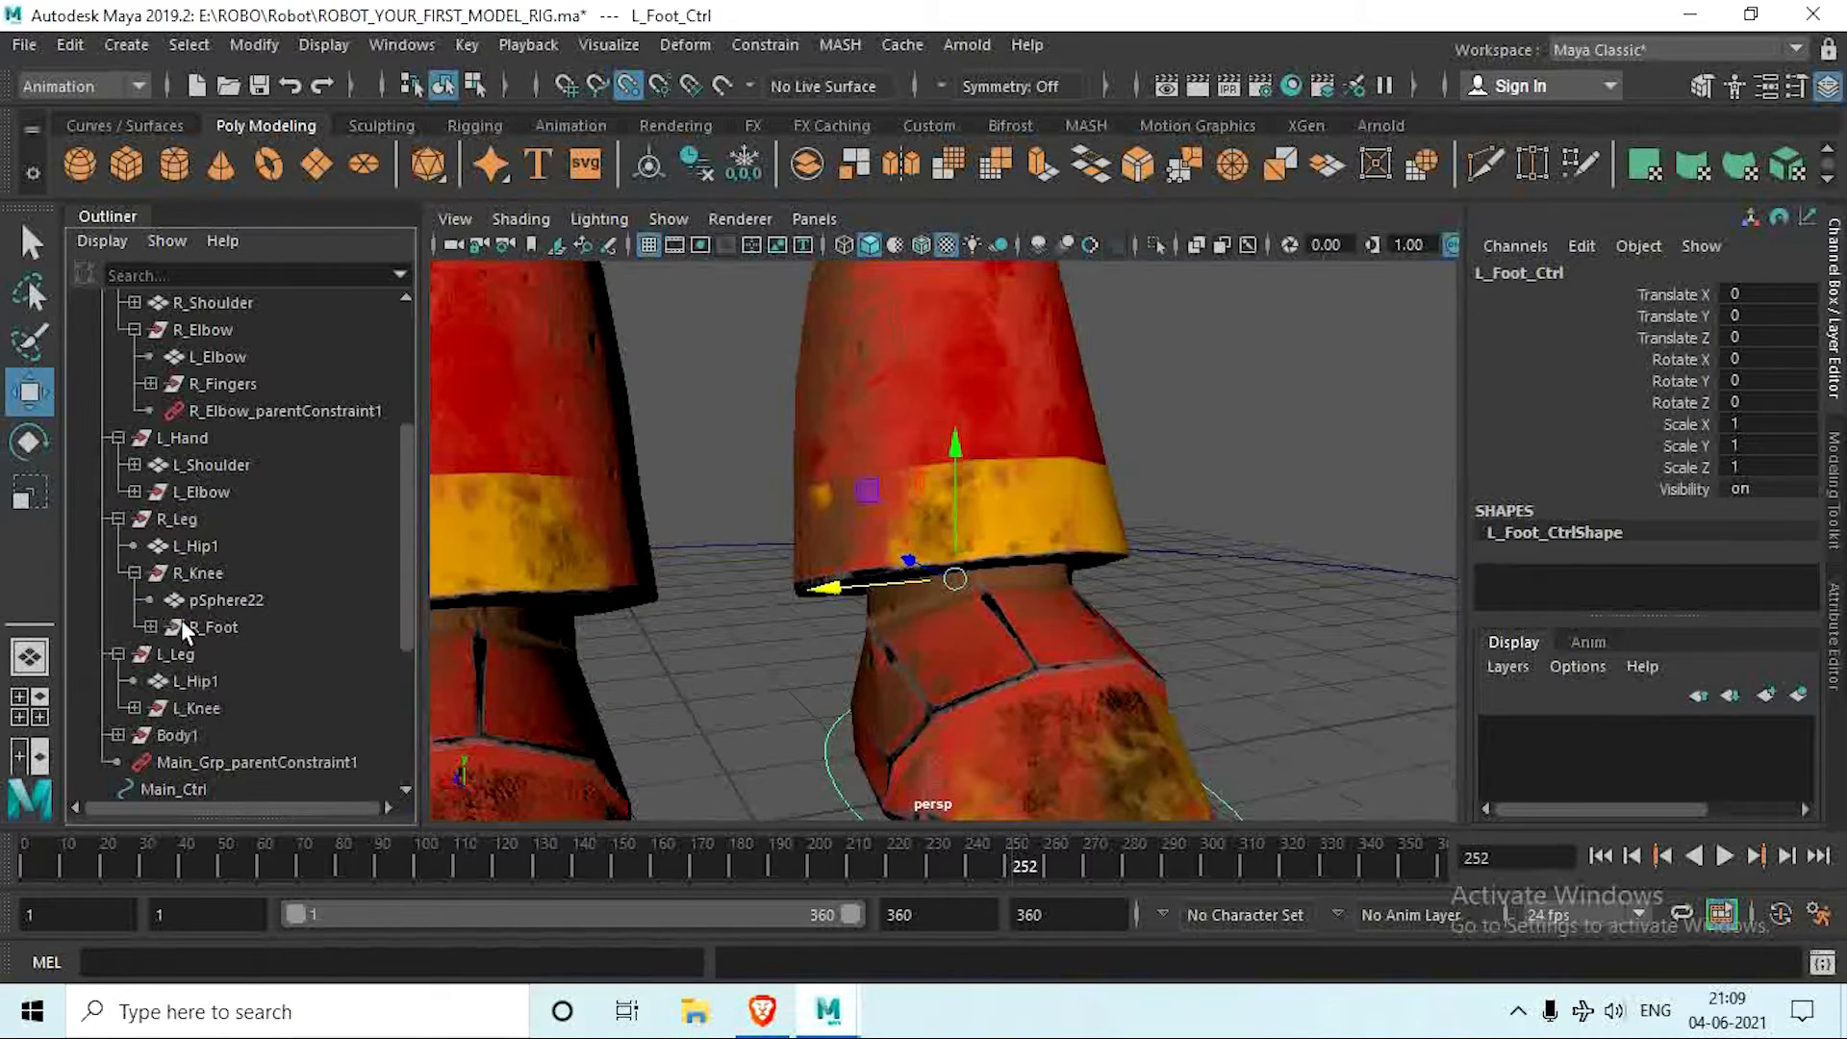
{"action": "scroll", "coordinate": [164, 616], "scroll_direction": "down", "scroll_amount": 3}
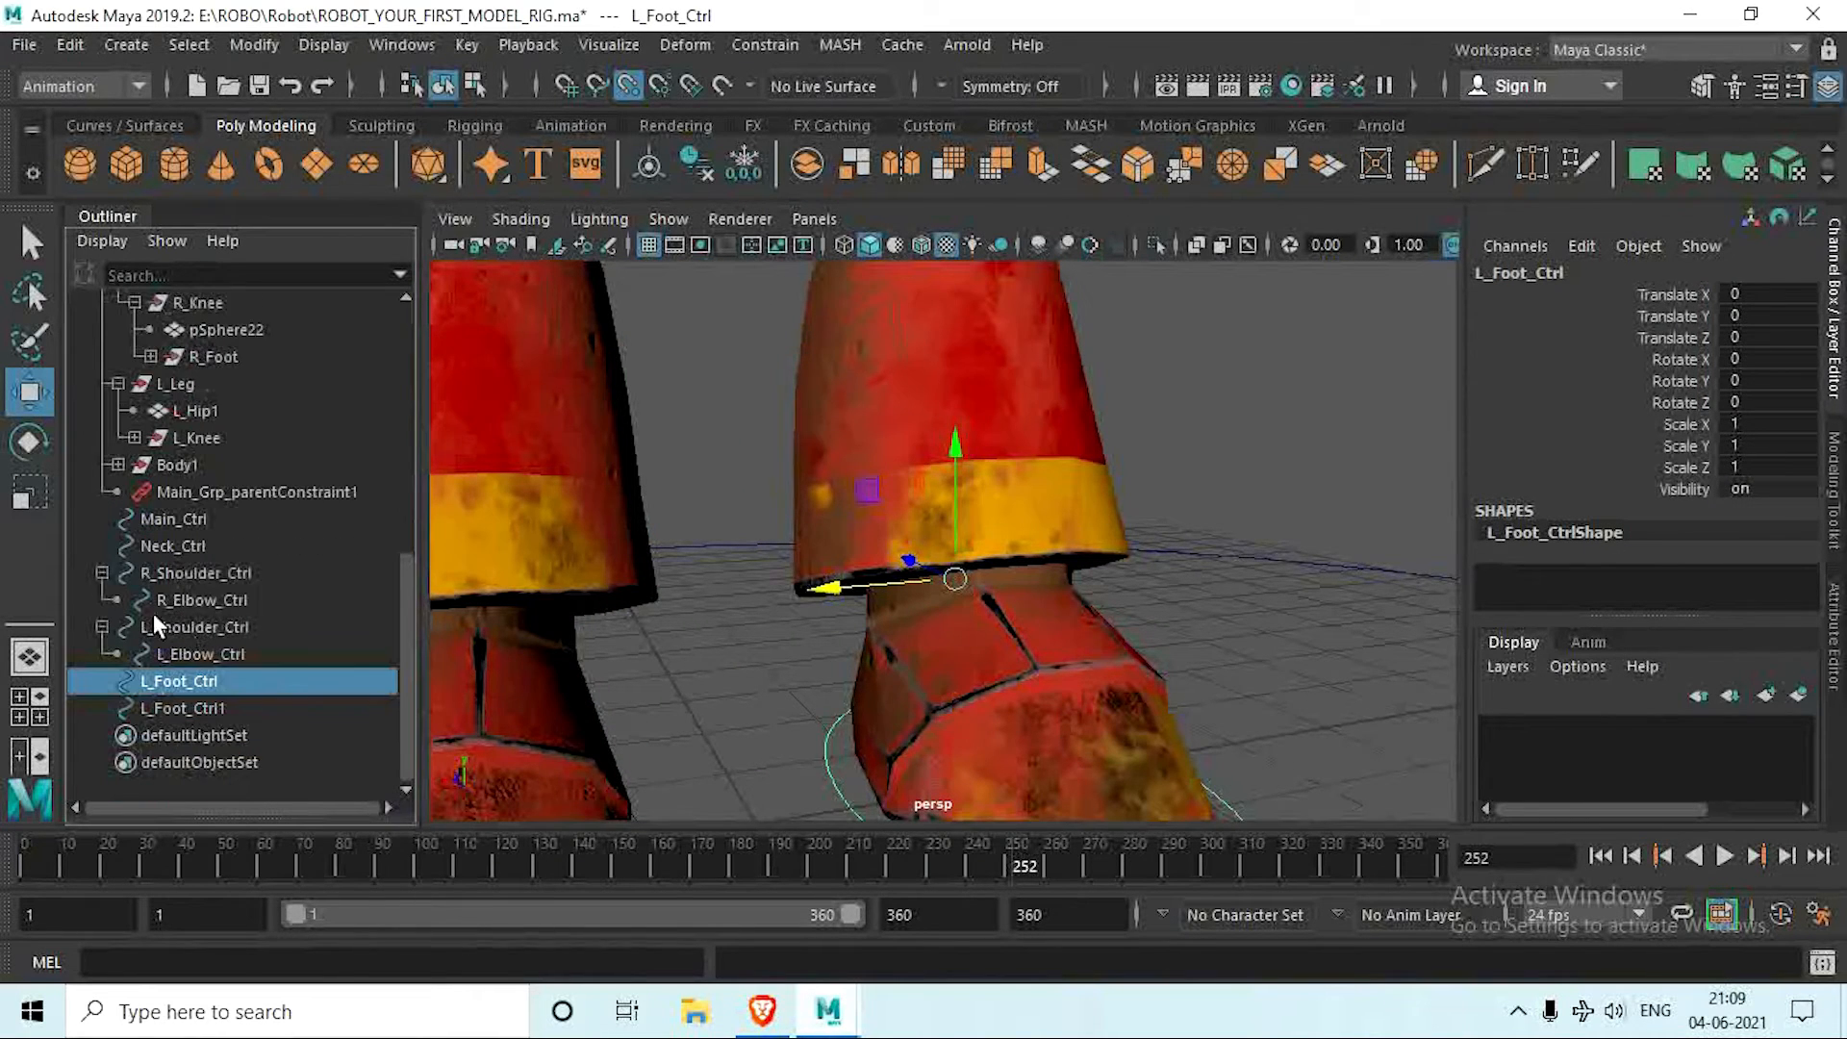
{"action": "left_click", "coordinate": [134, 436]}
{"action": "left_click", "coordinate": [221, 489], "text": "ctrl"}
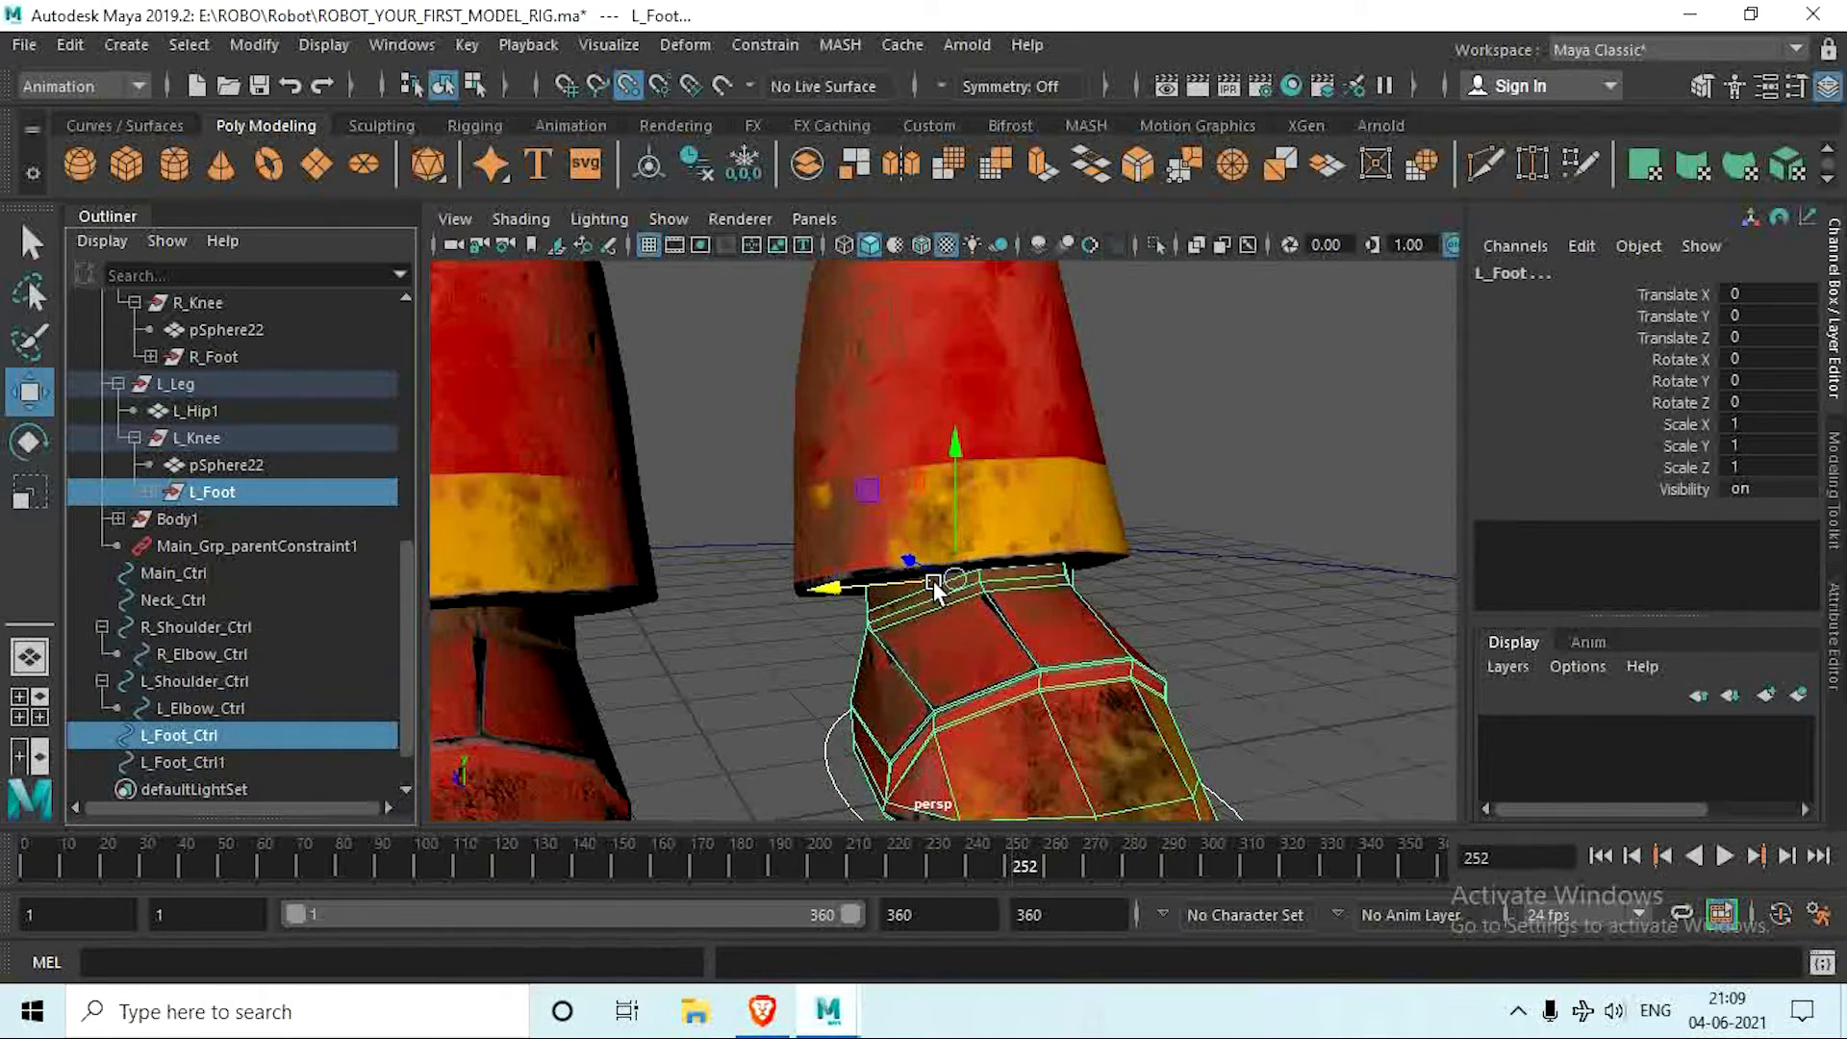
{"action": "key", "text": "g"}
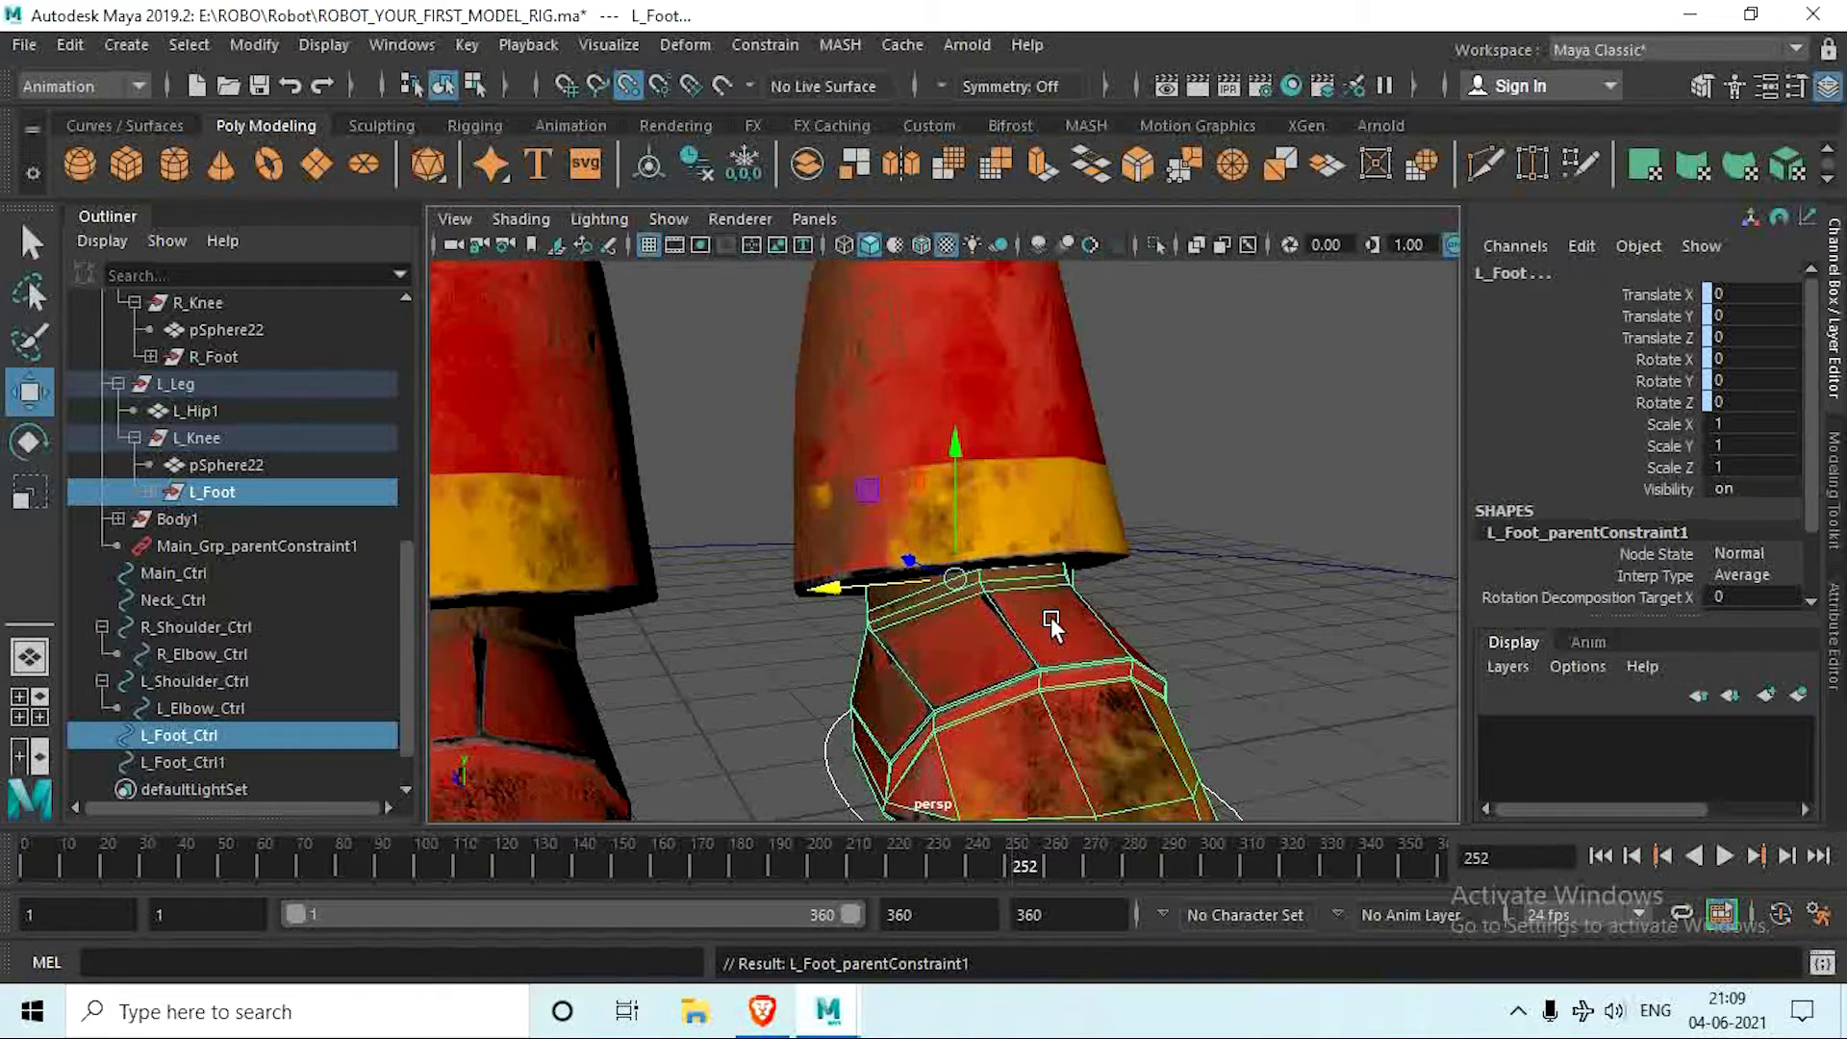
Step: Create a NURBS circle and place it around the right knee at about X 1.696, Y 5.607, Z 0.458
{"action": "scroll", "coordinate": [1075, 608], "scroll_direction": "down", "scroll_amount": 5}
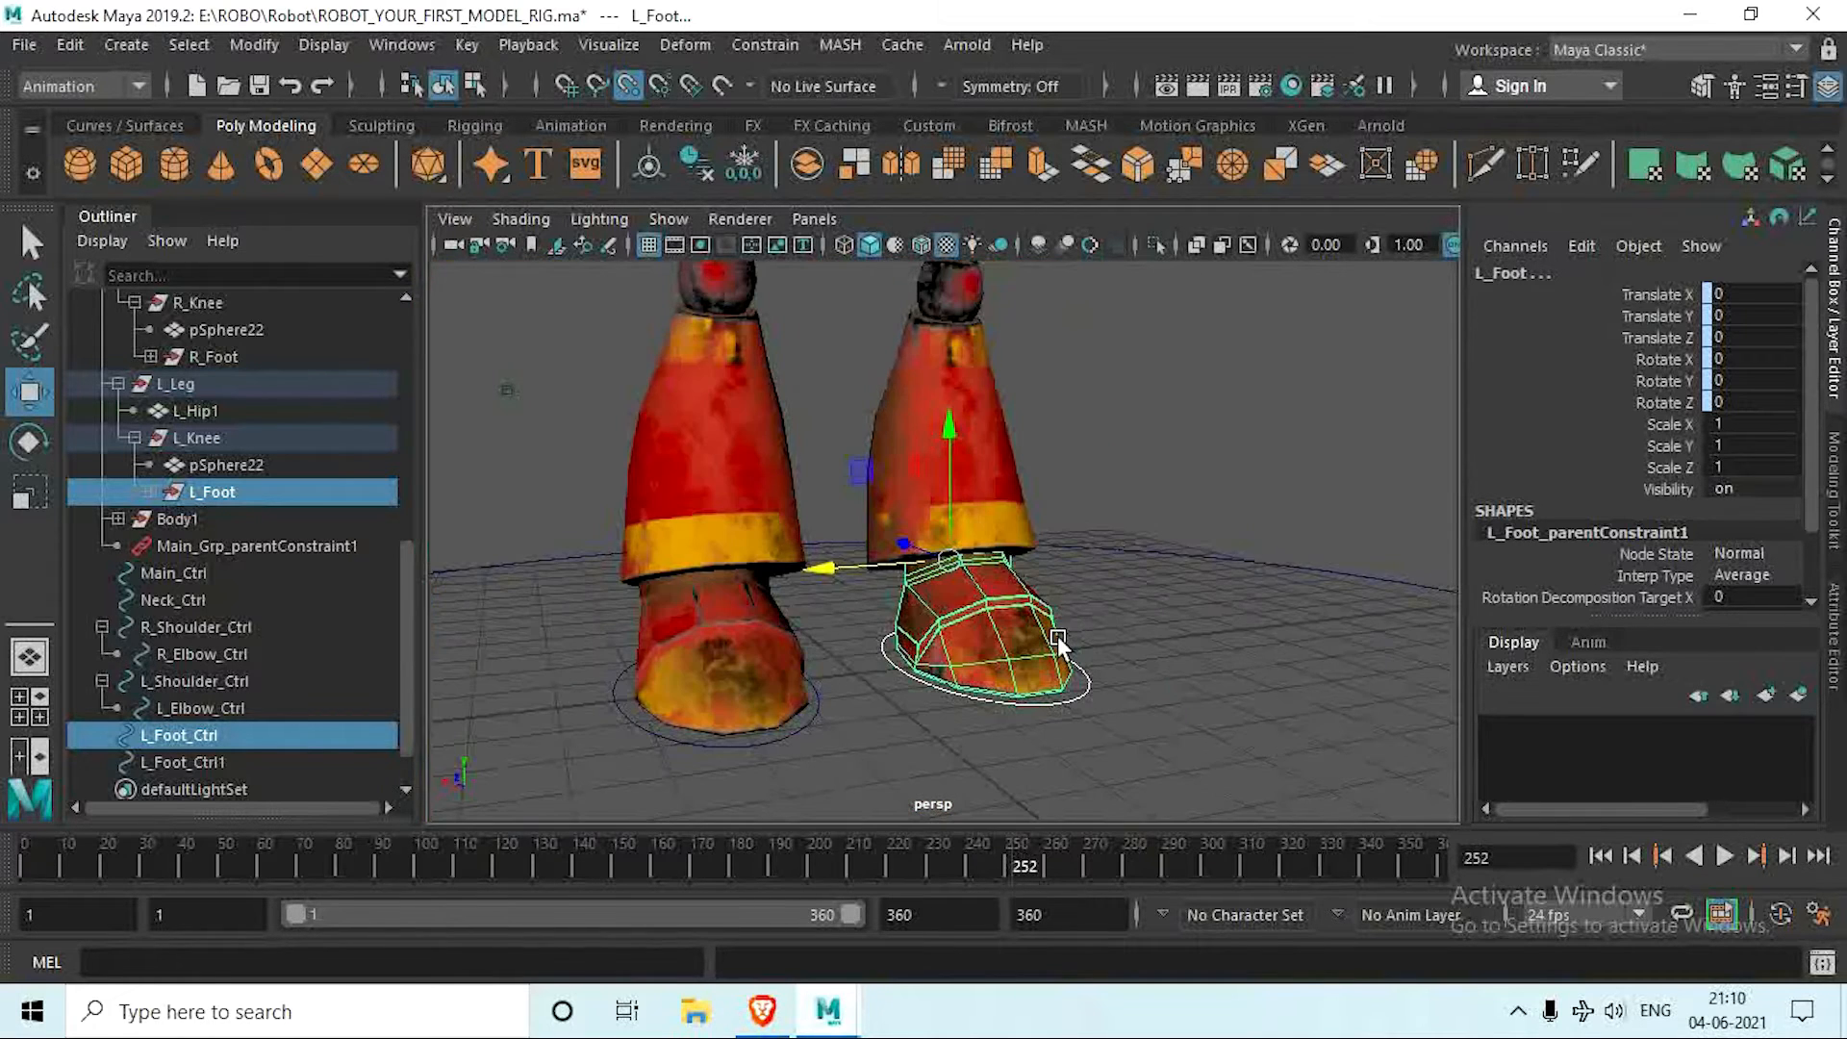
{"action": "middle_click_drag", "start_coordinate": [1060, 638], "coordinate": [1158, 737], "text": "alt"}
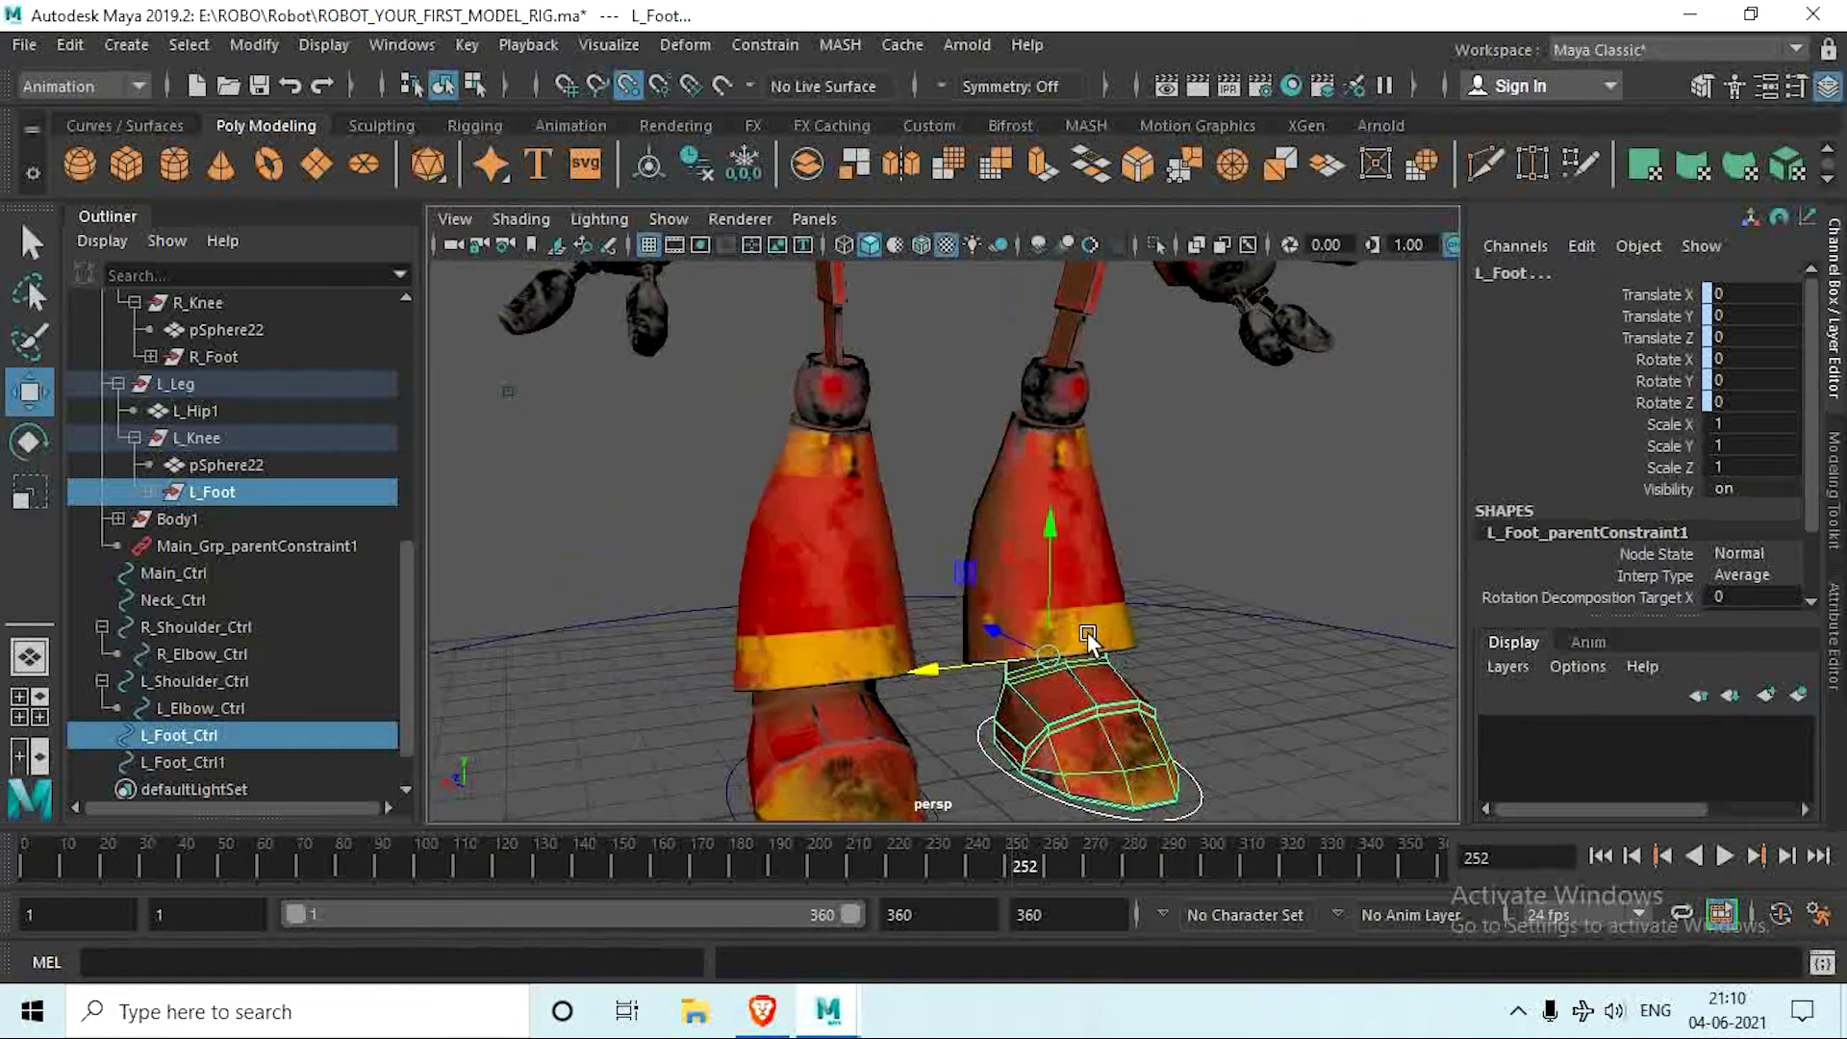
{"action": "middle_click_drag", "start_coordinate": [1088, 640], "coordinate": [915, 639], "text": "alt"}
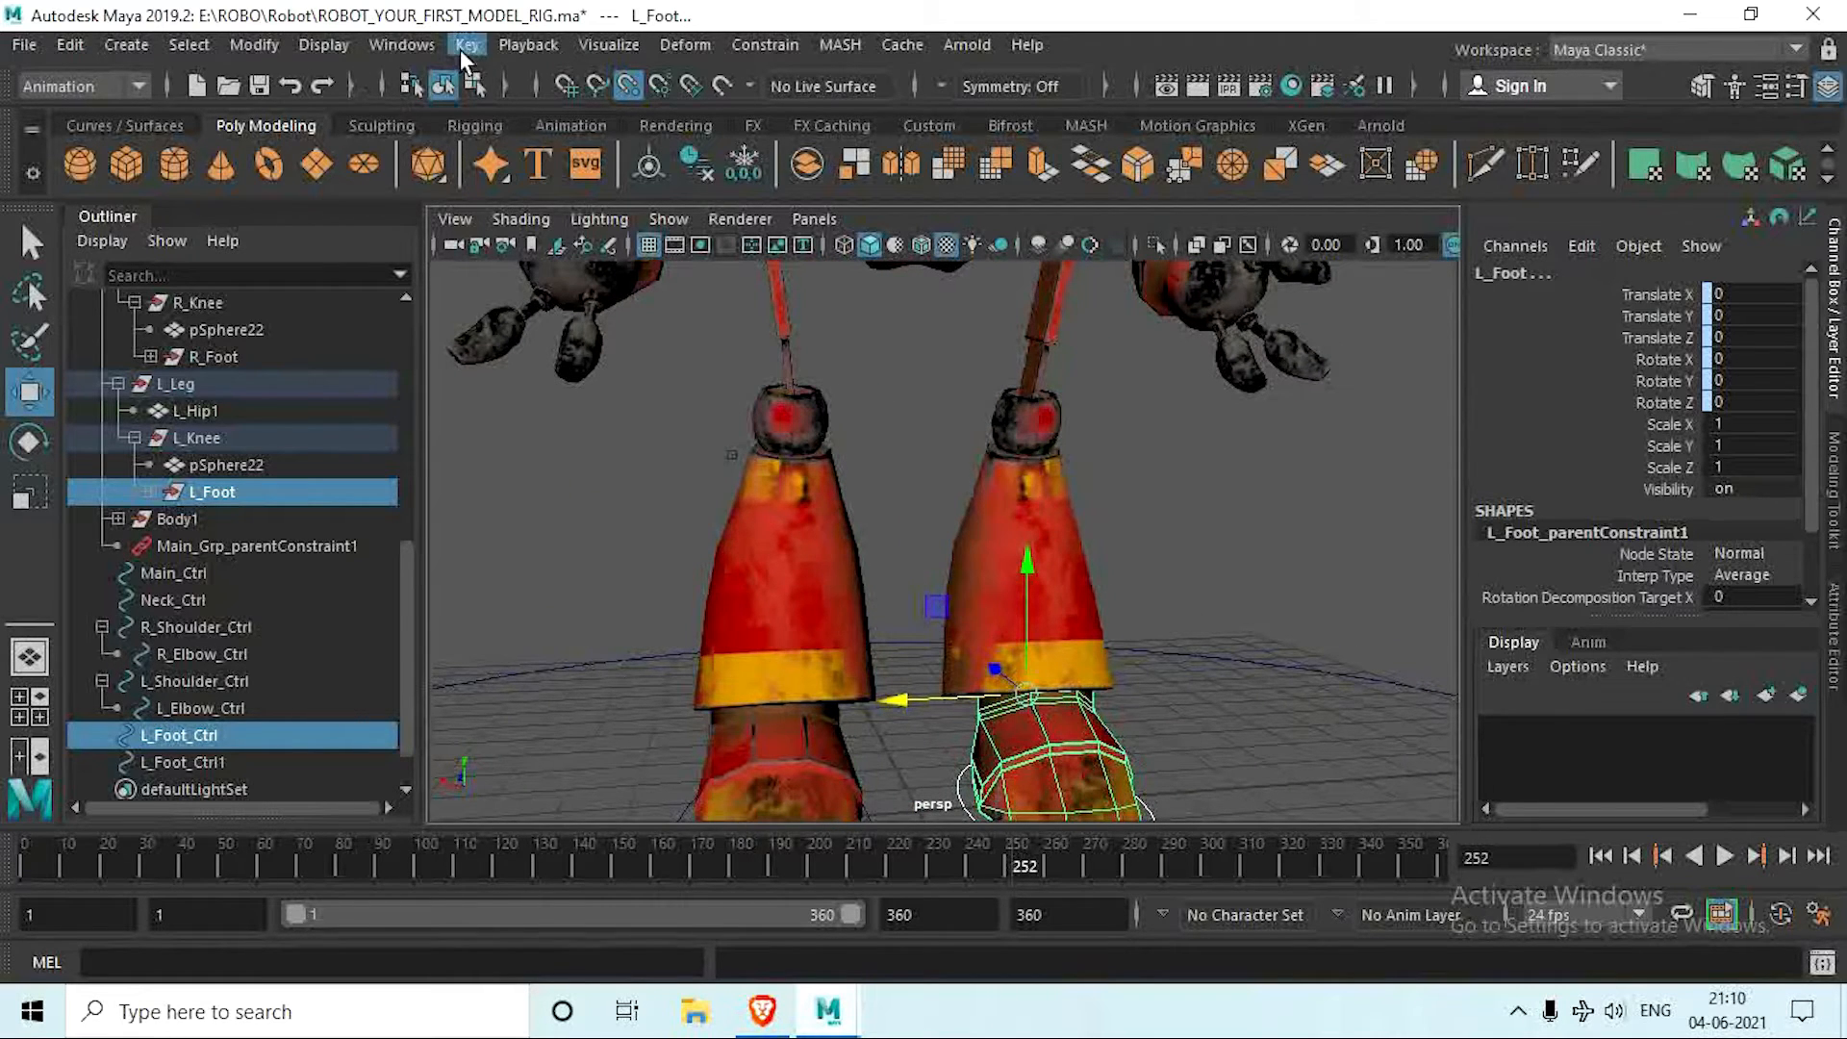
{"action": "left_click", "coordinate": [96, 125]}
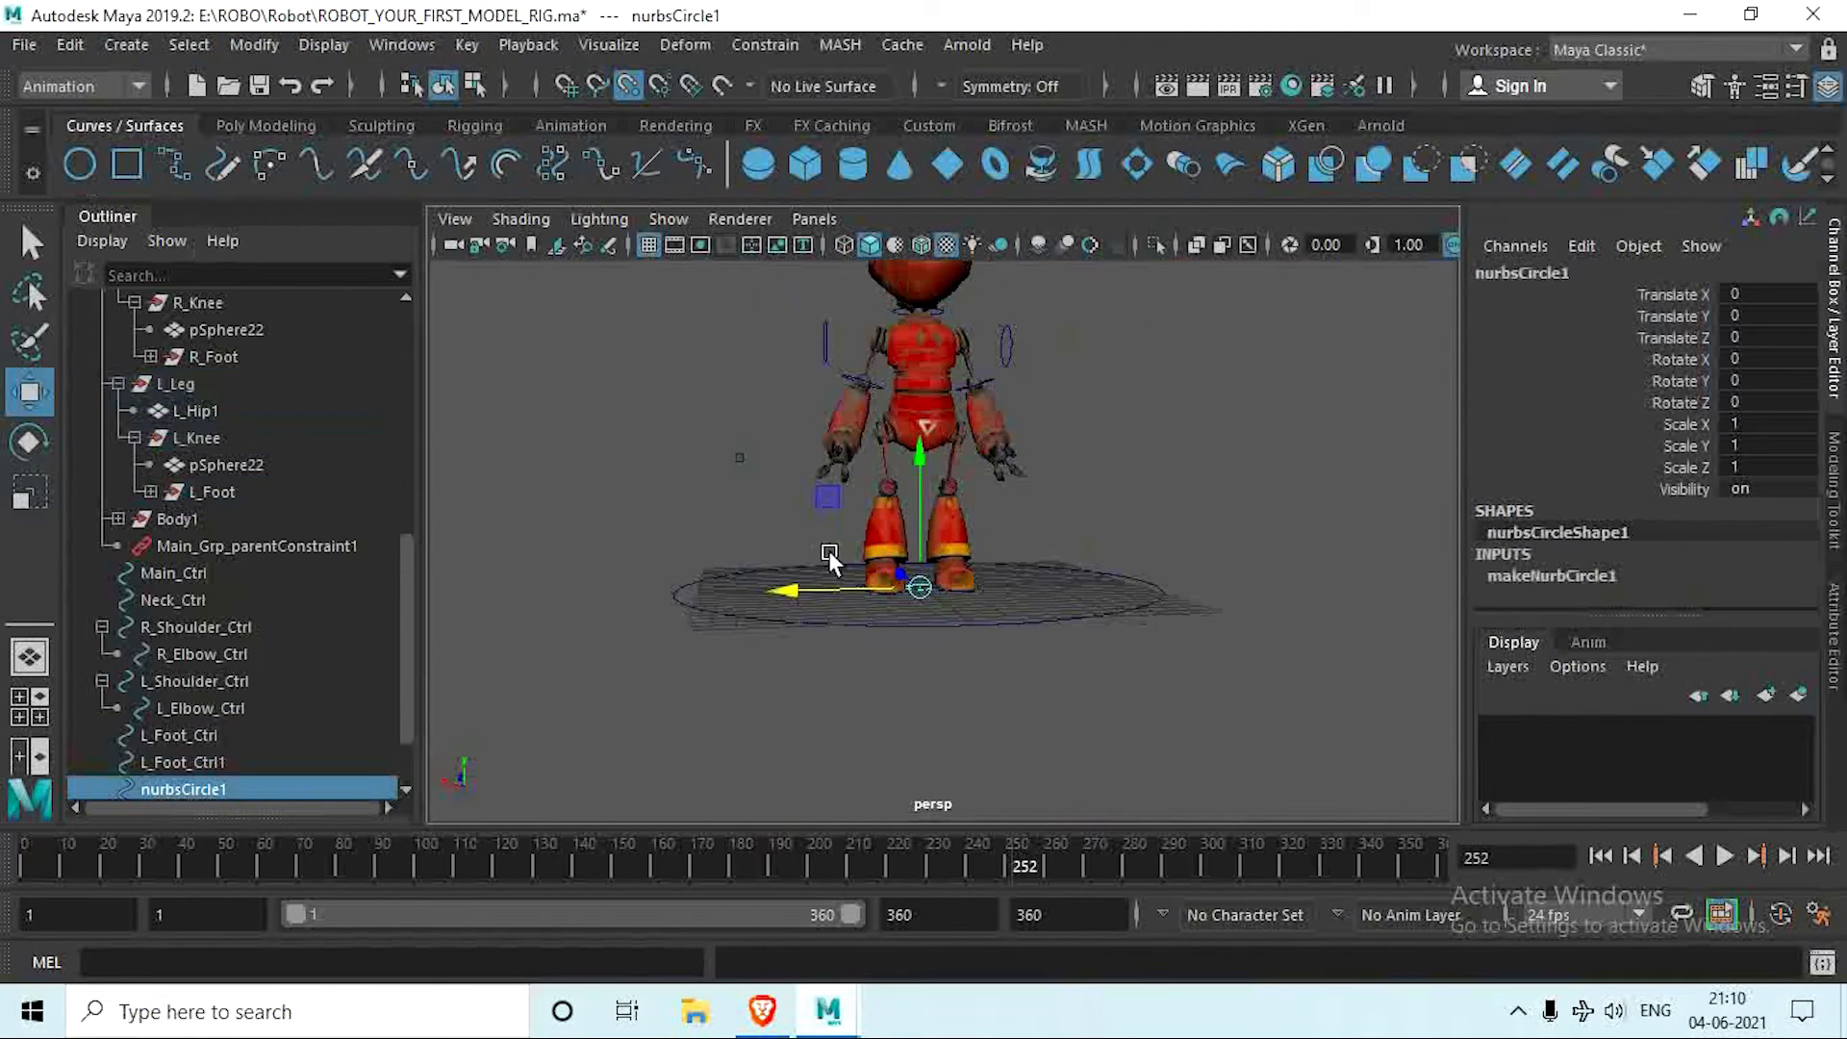
{"action": "left_click_drag", "start_coordinate": [824, 548], "coordinate": [820, 690], "text": "alt"}
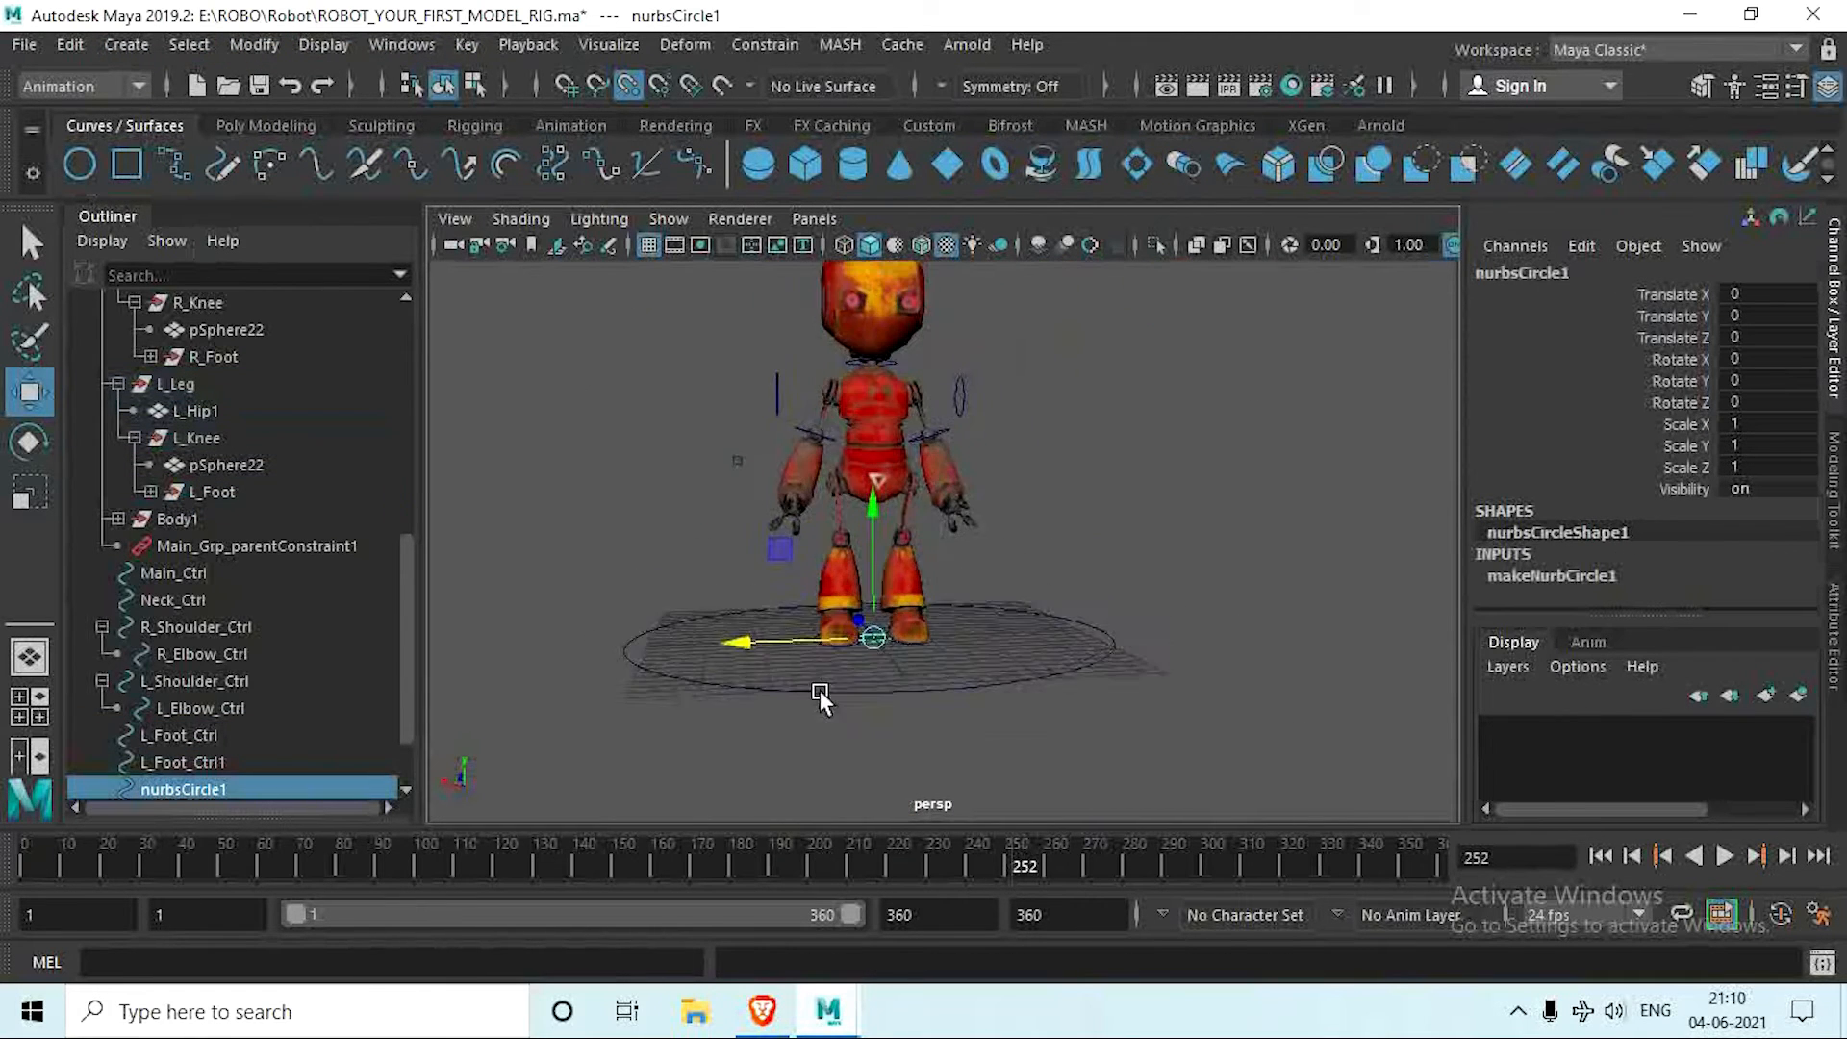
{"action": "scroll", "coordinate": [819, 712], "scroll_direction": "up", "scroll_amount": 8}
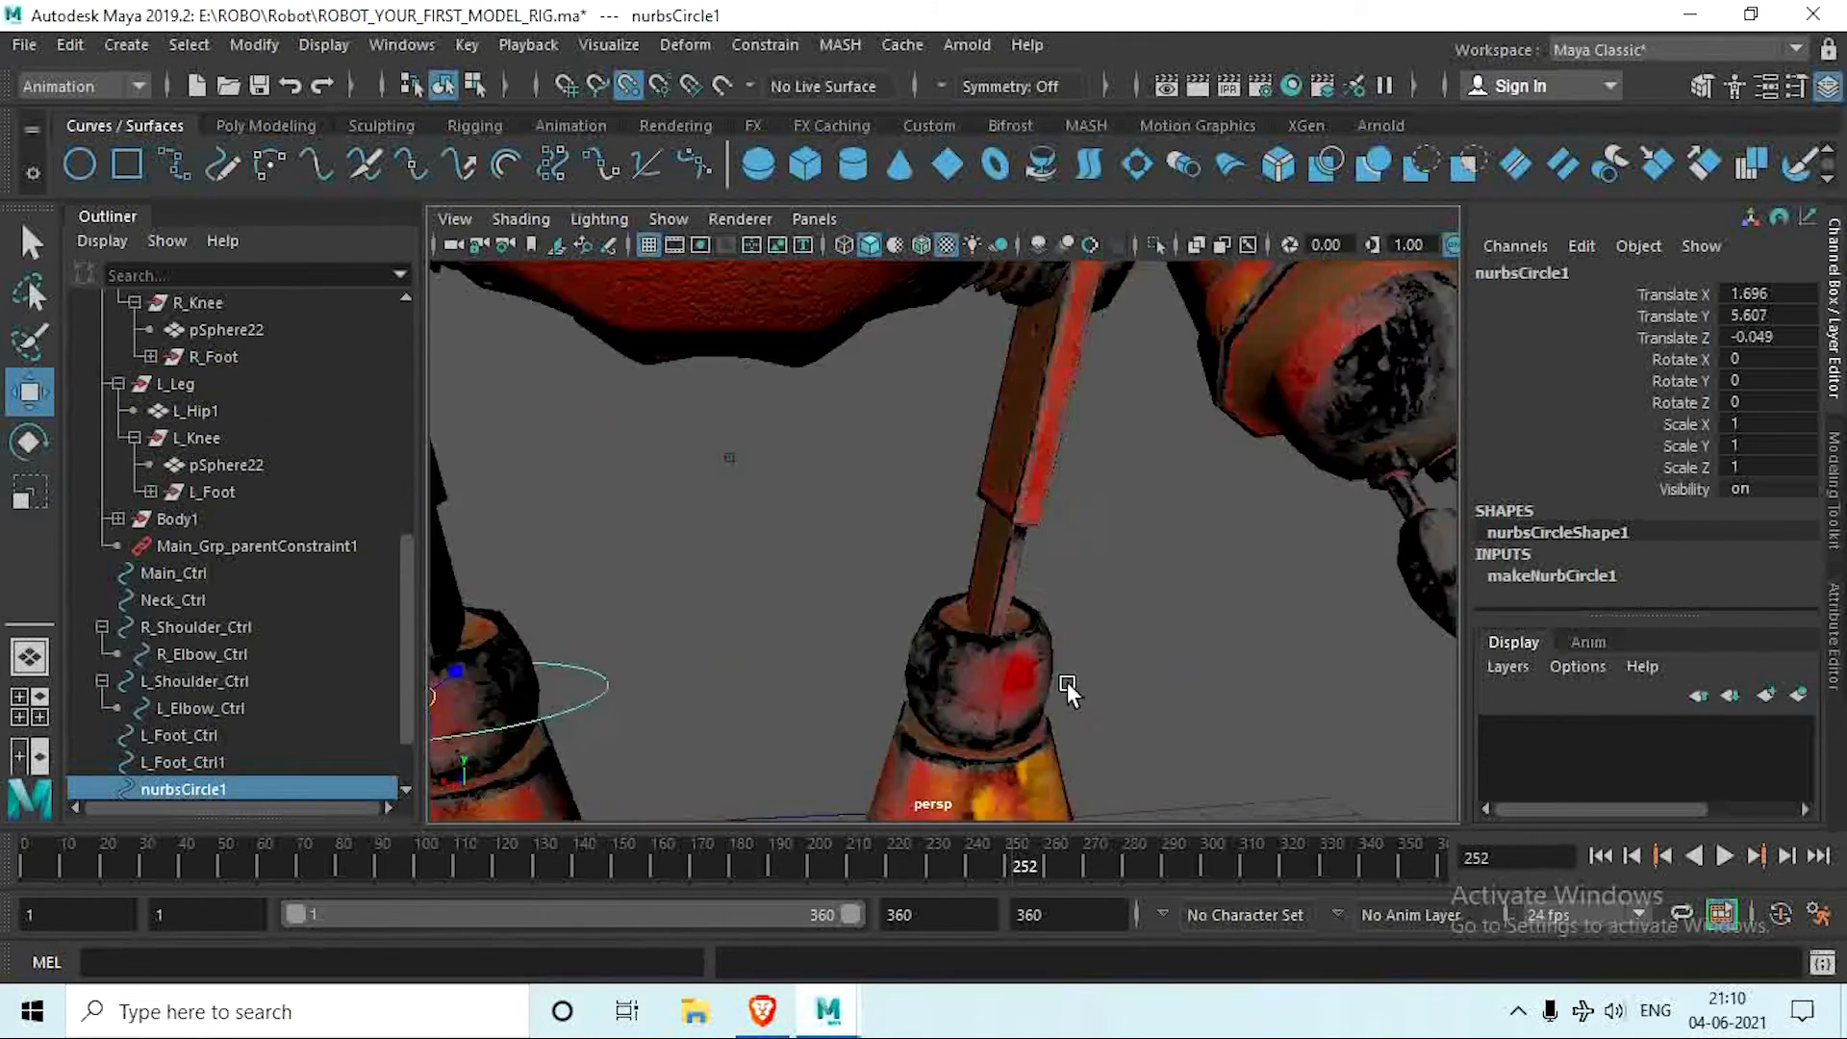
{"action": "left_click_drag", "start_coordinate": [1066, 683], "coordinate": [1347, 673], "text": "alt"}
{"action": "left_click", "coordinate": [628, 86]}
{"action": "left_click_drag", "start_coordinate": [1058, 559], "coordinate": [988, 559]}
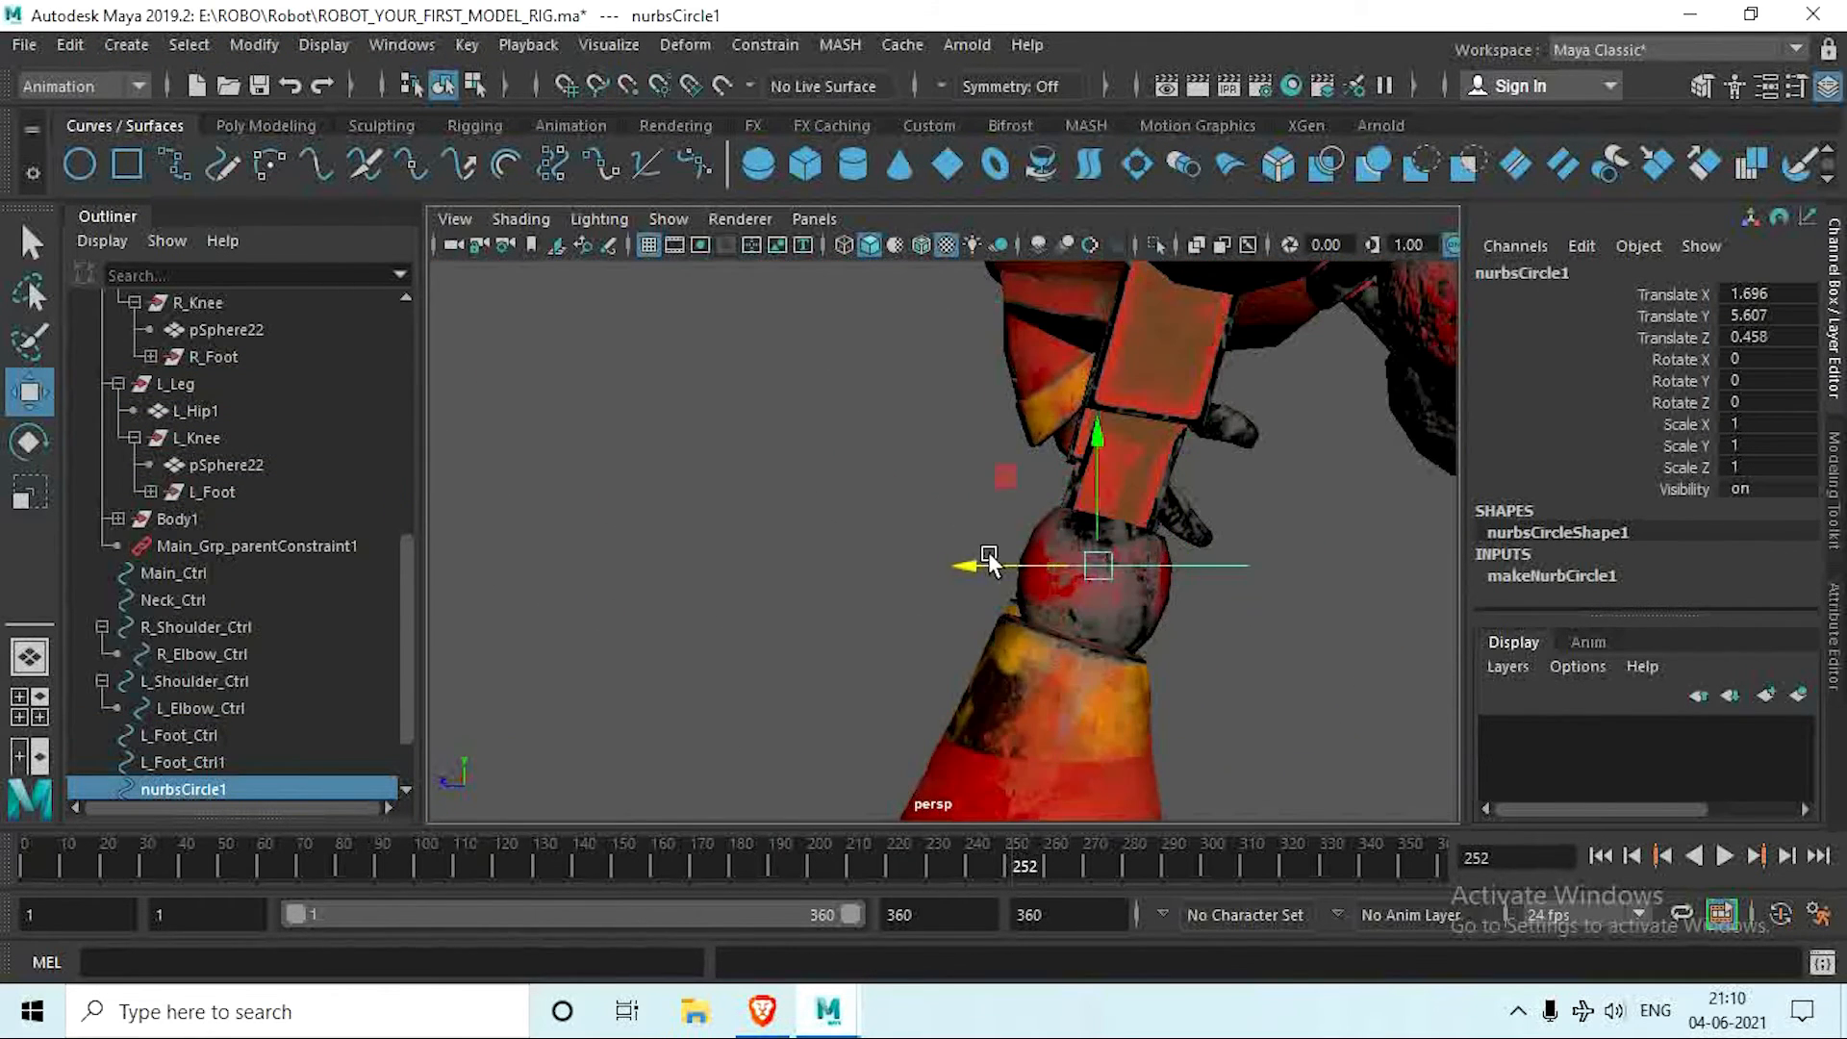
{"action": "key", "text": "e"}
{"action": "left_click_drag", "start_coordinate": [1231, 529], "coordinate": [1237, 570]}
{"action": "key", "text": "ctrl+z"}
Step: Delete the history of the right knee circle and freeze its transformations
{"action": "key", "text": "space"}
{"action": "key", "text": "space"}
{"action": "middle_click_drag", "start_coordinate": [1154, 713], "coordinate": [1092, 520], "text": "alt"}
{"action": "left_click_drag", "start_coordinate": [1055, 503], "coordinate": [817, 491]}
{"action": "key", "text": "space"}
{"action": "key", "text": "space"}
{"action": "left_click", "coordinate": [266, 125]}
{"action": "left_click", "coordinate": [696, 164]}
{"action": "left_click", "coordinate": [743, 164]}
Step: Rename the right knee circle as R_Knee_Ctrl
{"action": "scroll", "coordinate": [188, 717], "scroll_direction": "down", "scroll_amount": 3}
{"action": "double_click", "coordinate": [187, 717]}
{"action": "type", "text": "R_Knee_Ctrl"}
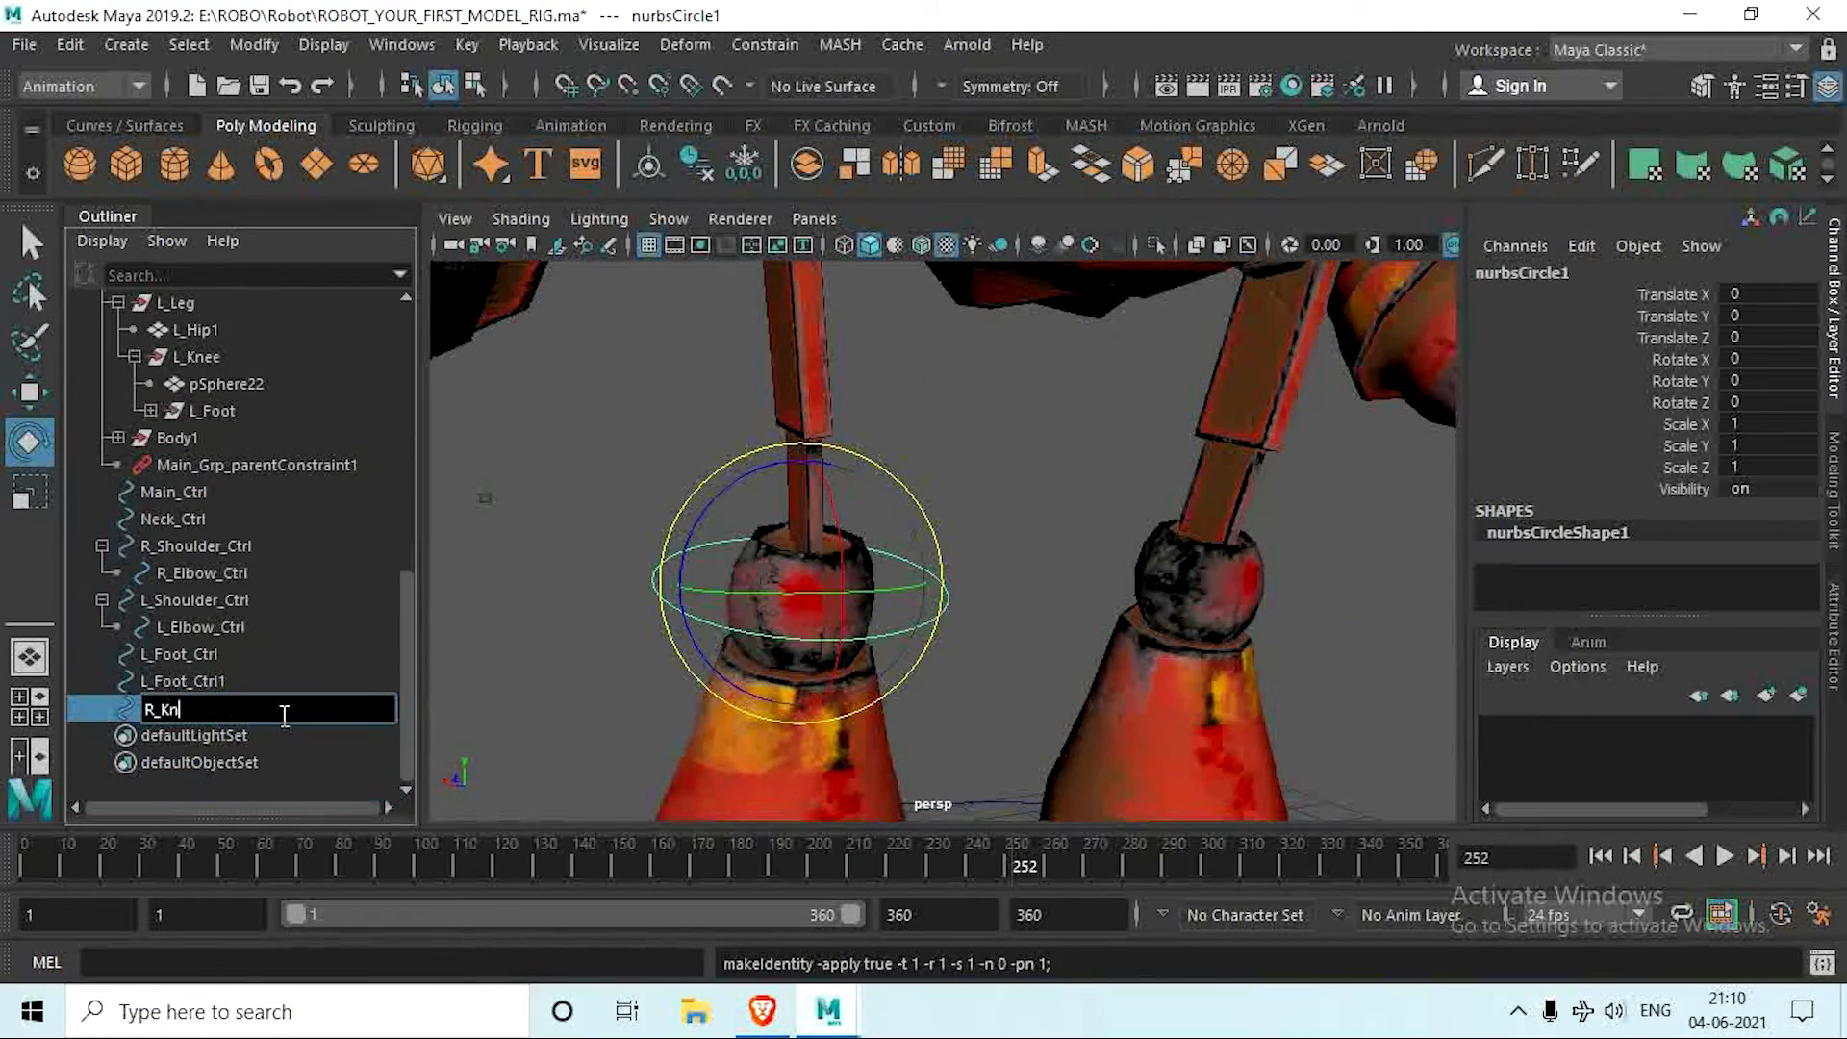
{"action": "key", "text": "Return"}
Step: Duplicate R_Knee_Ctrl, position the copy around the left knee and freeze its transformations
{"action": "left_click_drag", "start_coordinate": [856, 625], "coordinate": [891, 609], "text": "alt"}
{"action": "key", "text": "ctrl+d"}
{"action": "key", "text": "w"}
{"action": "left_click_drag", "start_coordinate": [927, 577], "coordinate": [954, 677], "text": "alt"}
{"action": "scroll", "coordinate": [1005, 582], "scroll_direction": "up", "scroll_amount": 4}
{"action": "key", "text": "ctrl+z"}
{"action": "left_click_drag", "start_coordinate": [593, 612], "coordinate": [899, 643]}
{"action": "left_click", "coordinate": [794, 637], "text": "shift"}
{"action": "left_click_drag", "start_coordinate": [808, 647], "coordinate": [850, 654], "text": "alt"}
{"action": "left_click", "coordinate": [965, 627]}
{"action": "left_click", "coordinate": [743, 165]}
{"action": "left_click_drag", "start_coordinate": [962, 630], "coordinate": [991, 664], "text": "alt"}
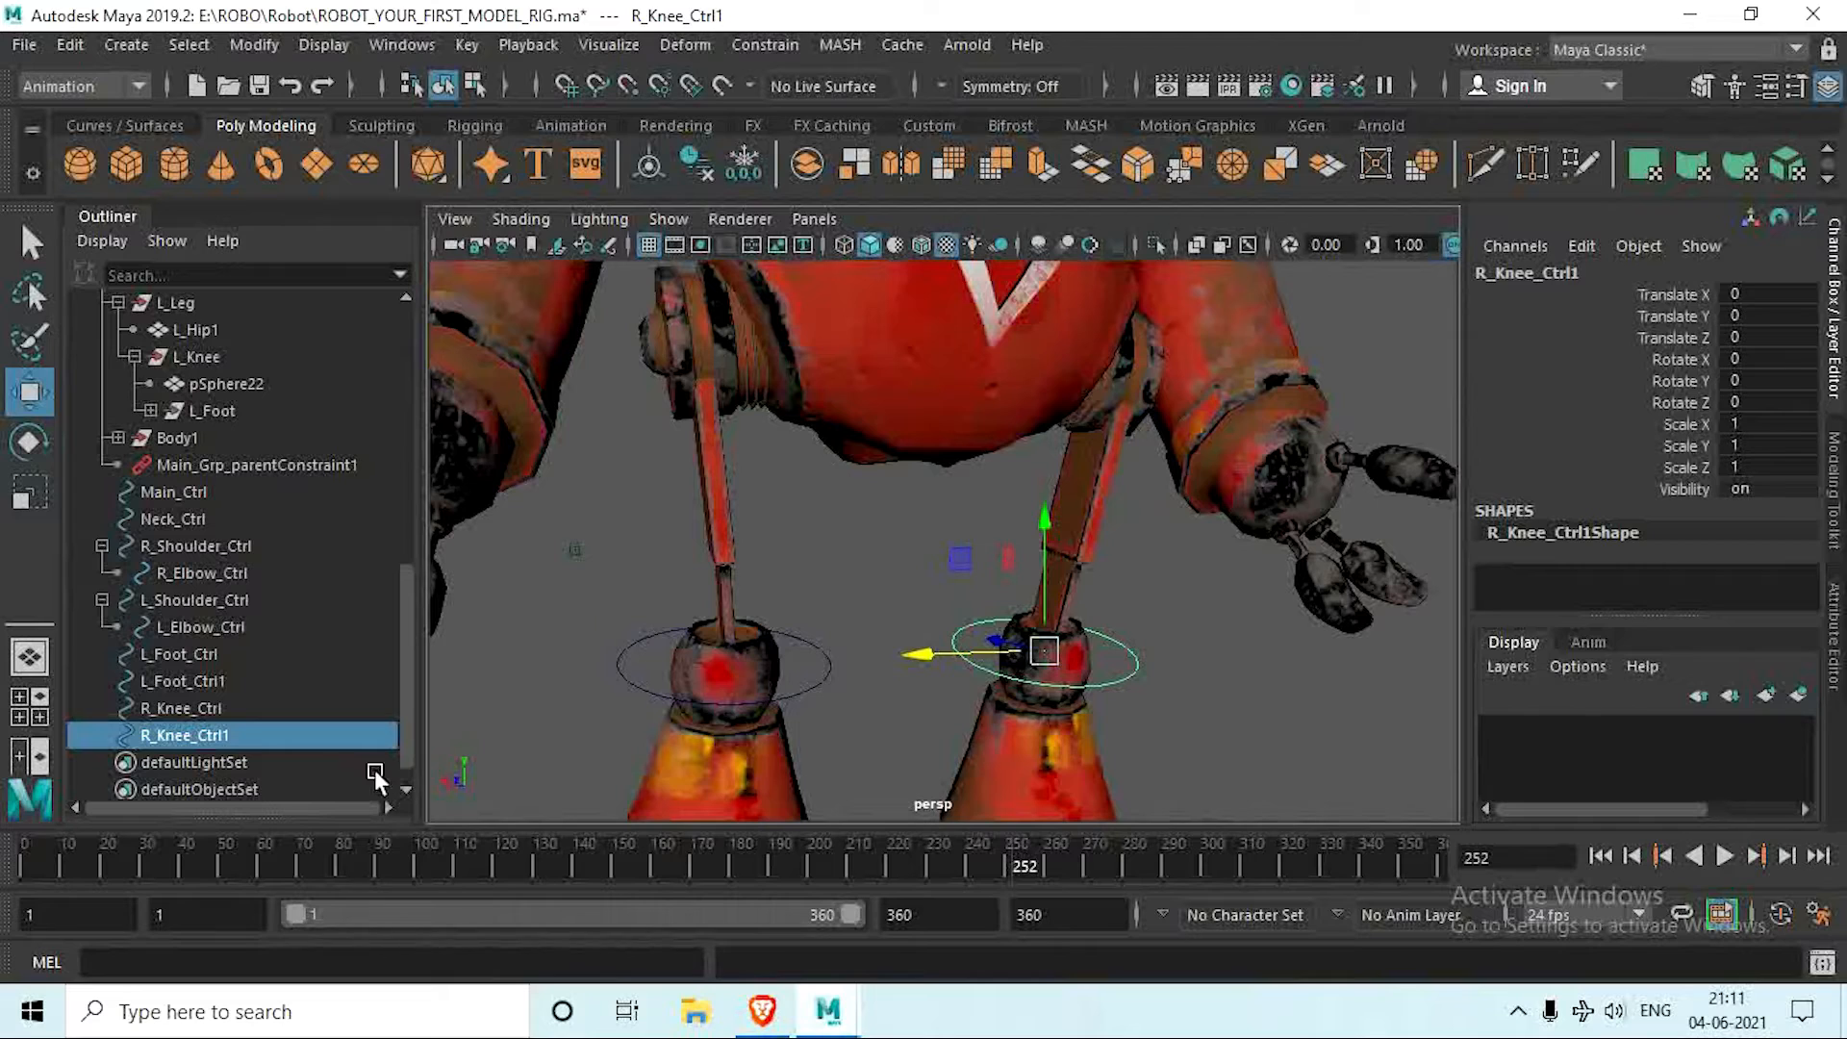
Step: Rename the duplicated knee circle as L_Knee_Ctrl
{"action": "double_click", "coordinate": [244, 733]}
{"action": "key", "text": "BackSpace"}
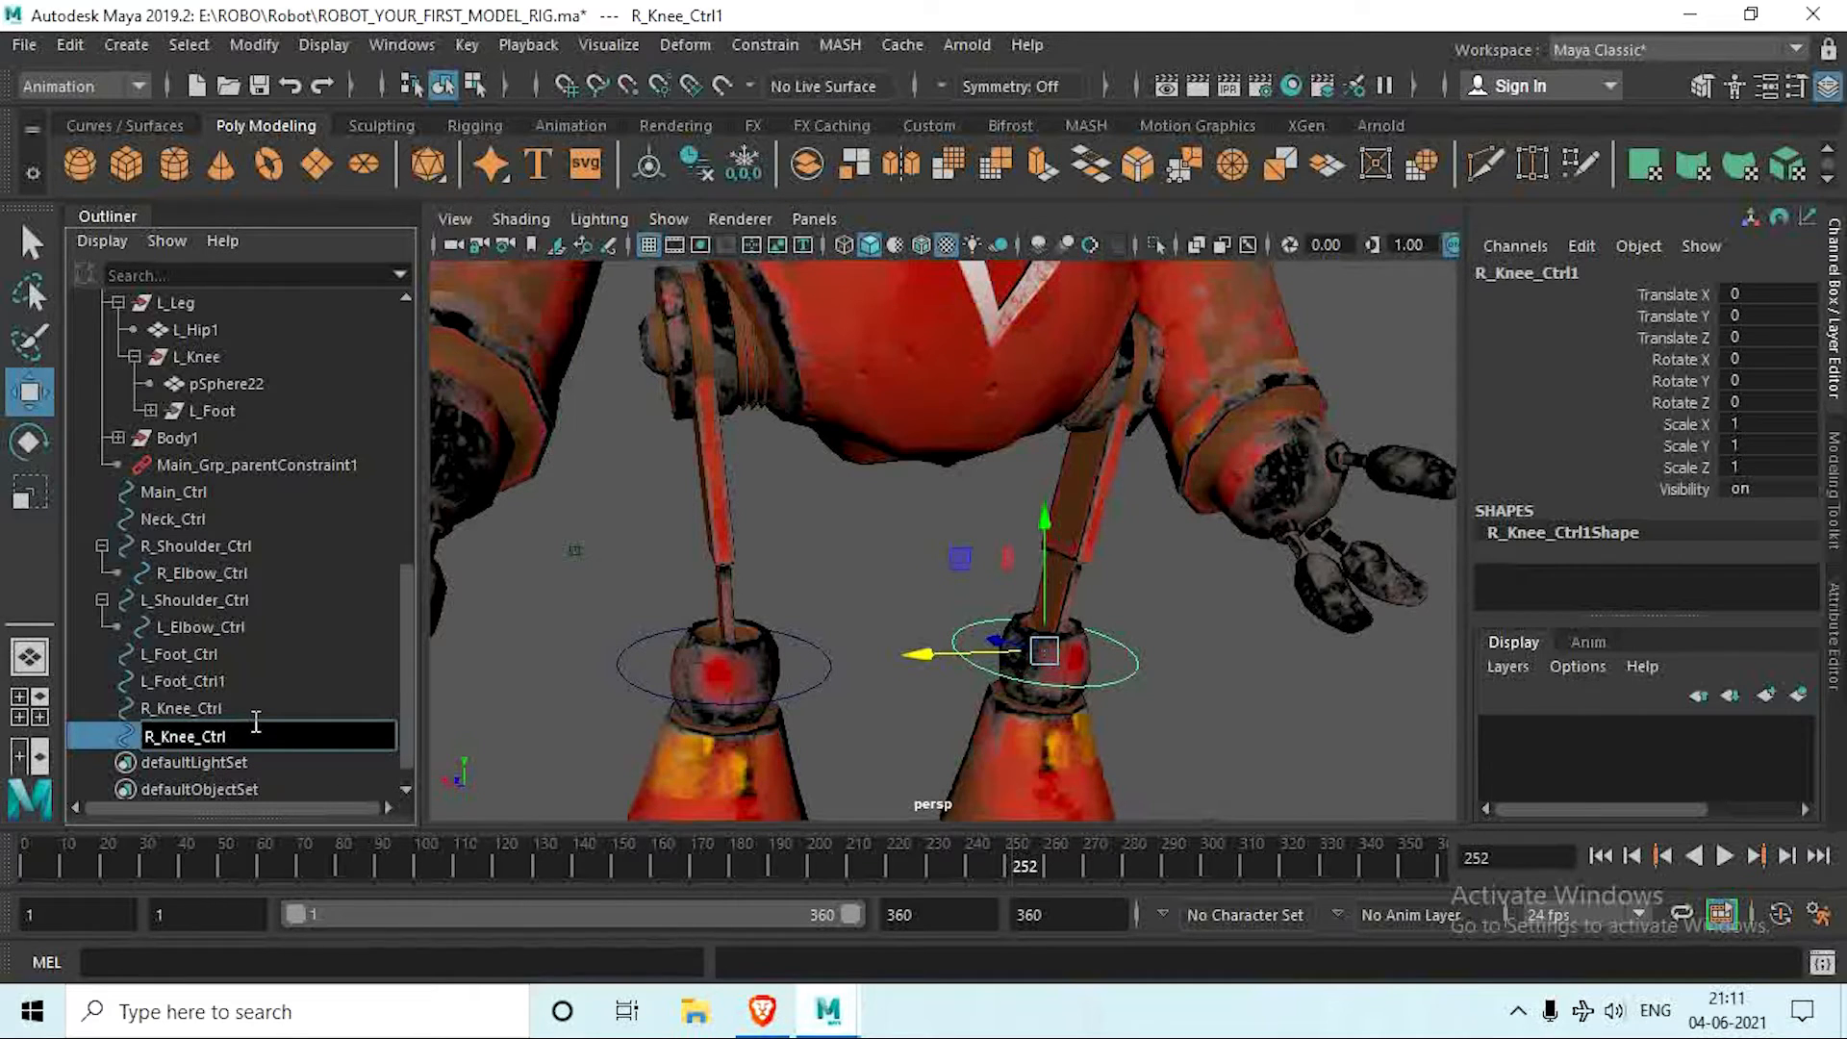
{"action": "key", "text": "Left"}
{"action": "key", "text": "Left"}
{"action": "key", "text": "Left"}
{"action": "key", "text": "Left"}
{"action": "key", "text": "Left"}
{"action": "key", "text": "Left"}
{"action": "key", "text": "Left"}
{"action": "key", "text": "Left"}
{"action": "key", "text": "Left"}
{"action": "key", "text": "BackSpace"}
{"action": "key", "text": "BackSpace"}
{"action": "type", "text": "L_"}
{"action": "key", "text": "Return"}
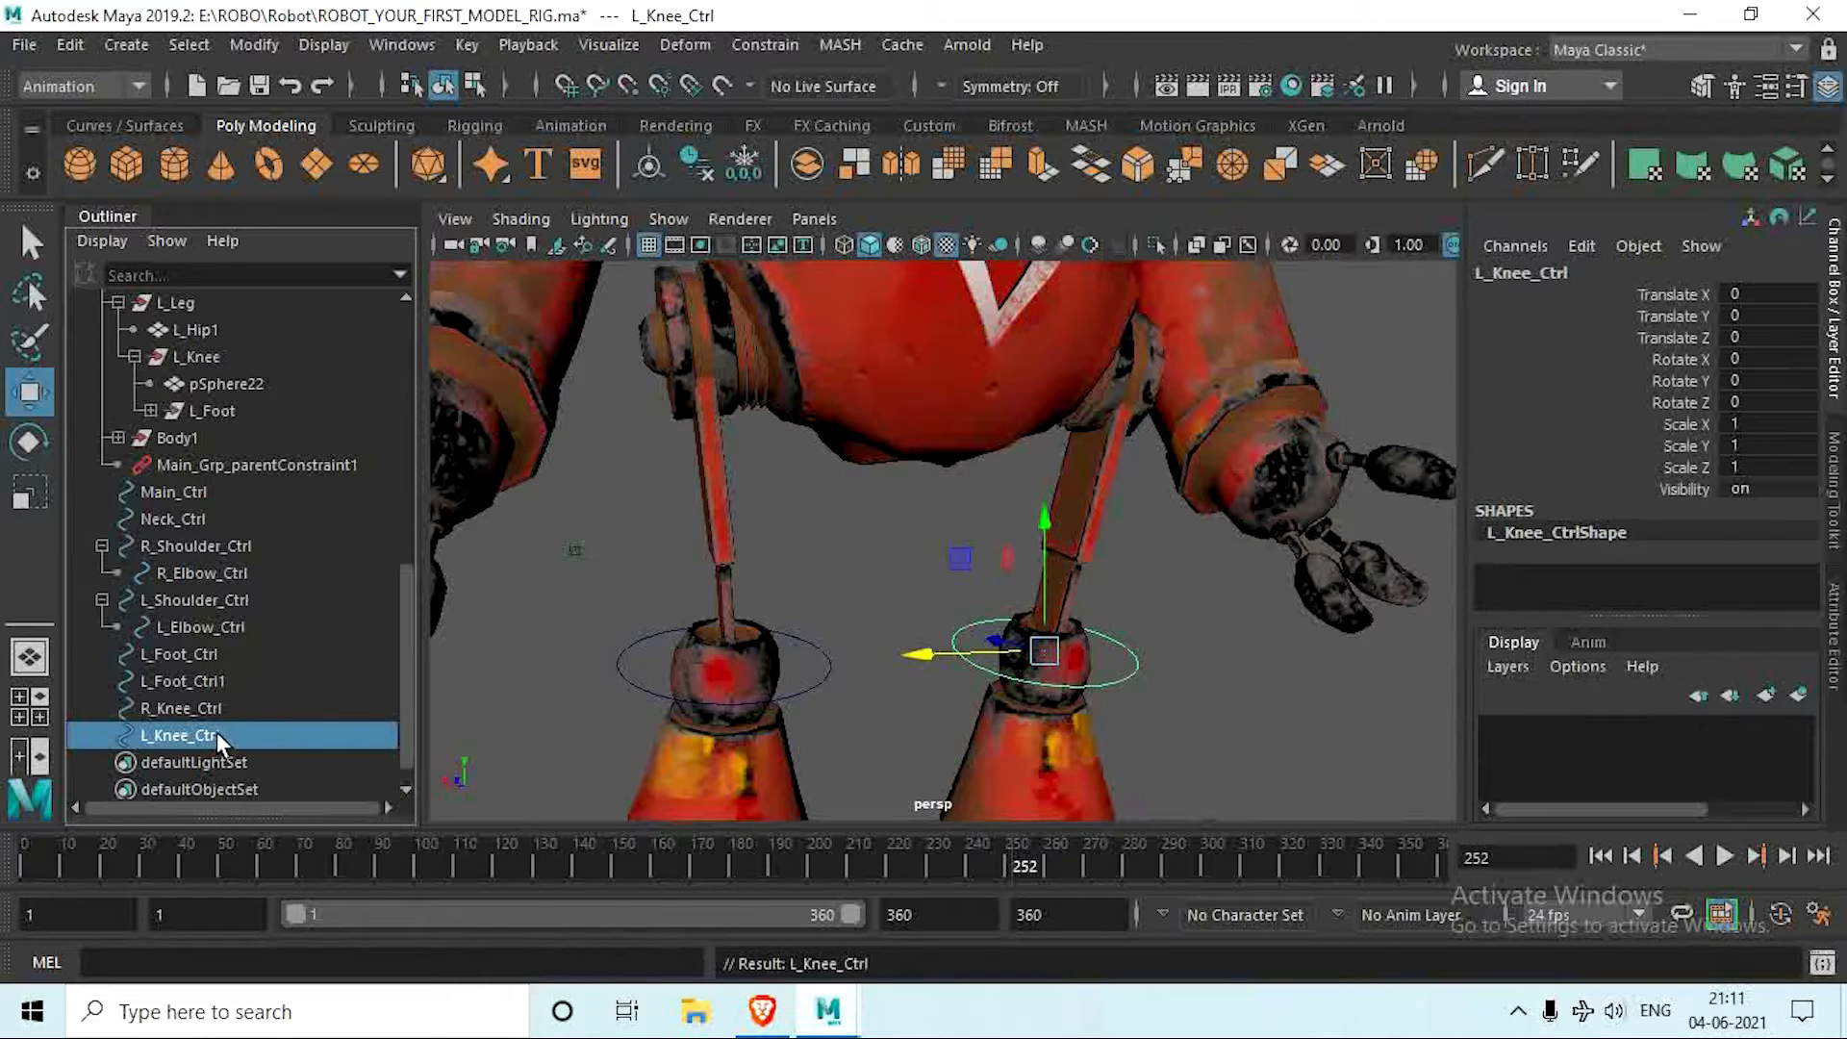
Step: Parent-constrain the L_Knee group to L_Knee_Ctrl
{"action": "left_click", "coordinate": [191, 360], "text": "ctrl"}
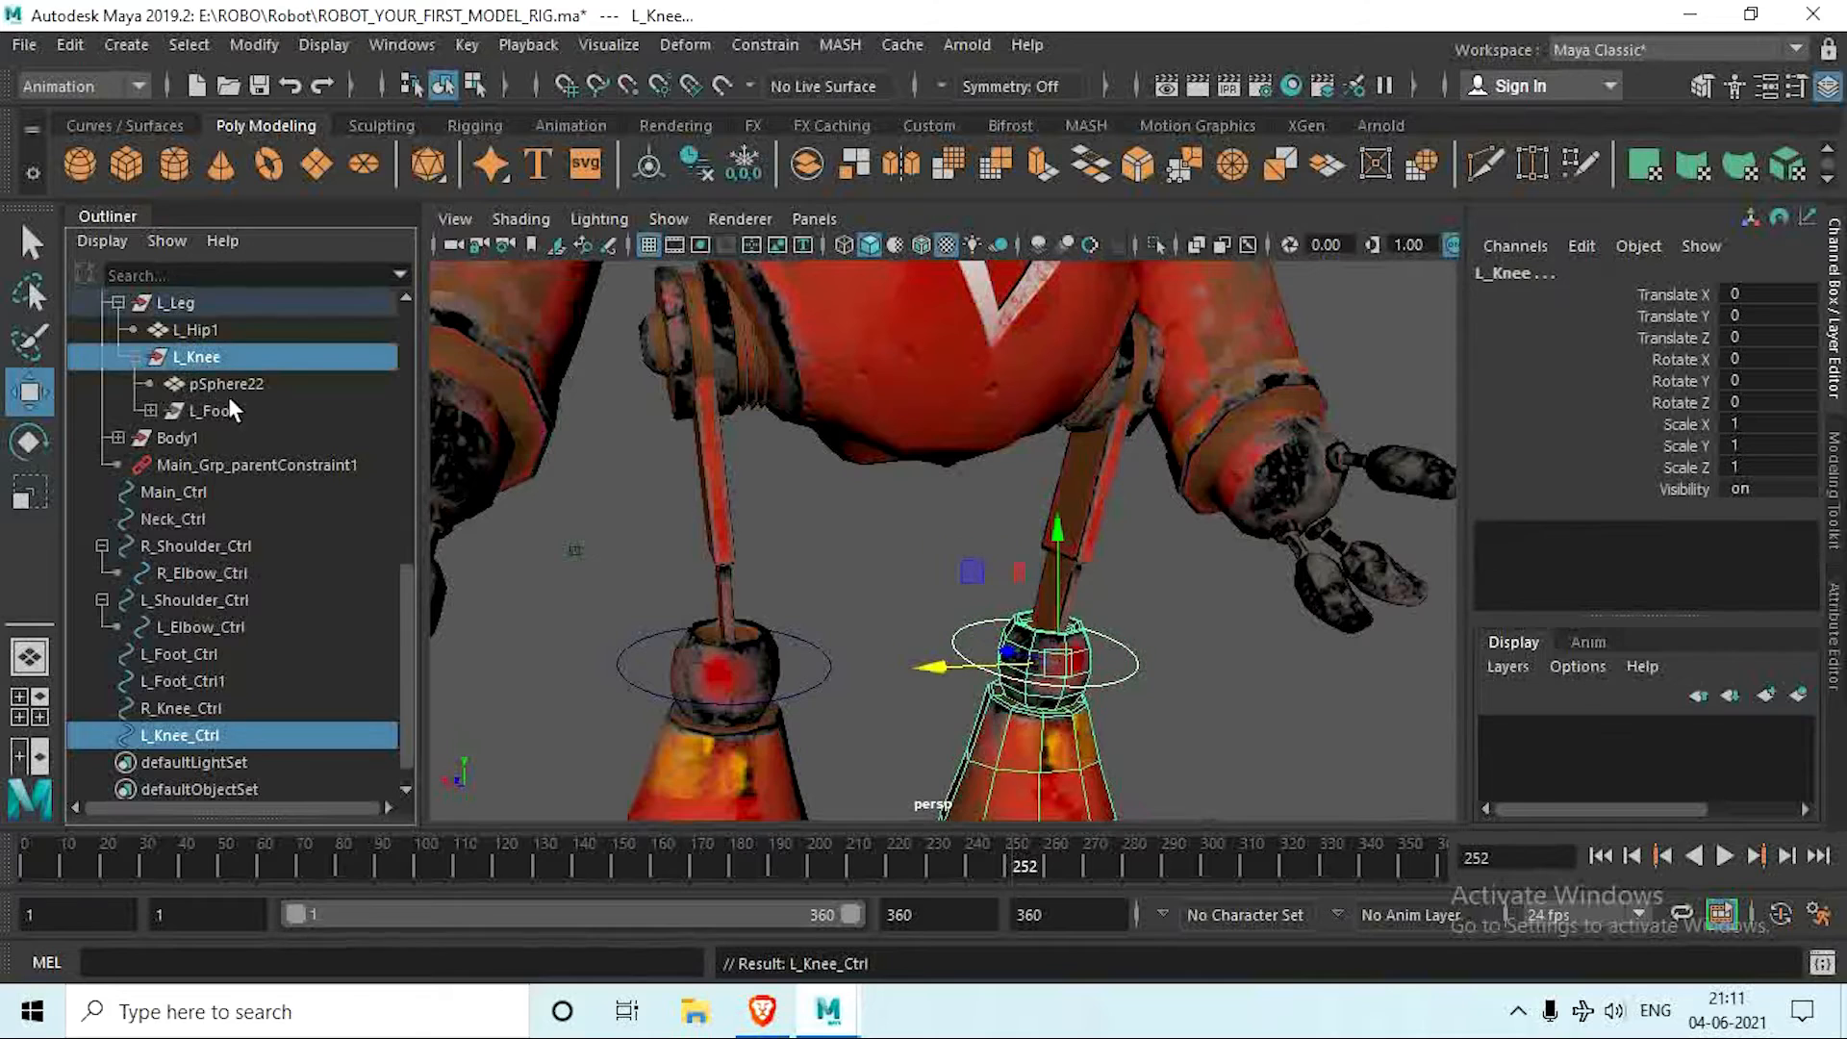
{"action": "left_click", "coordinate": [770, 44]}
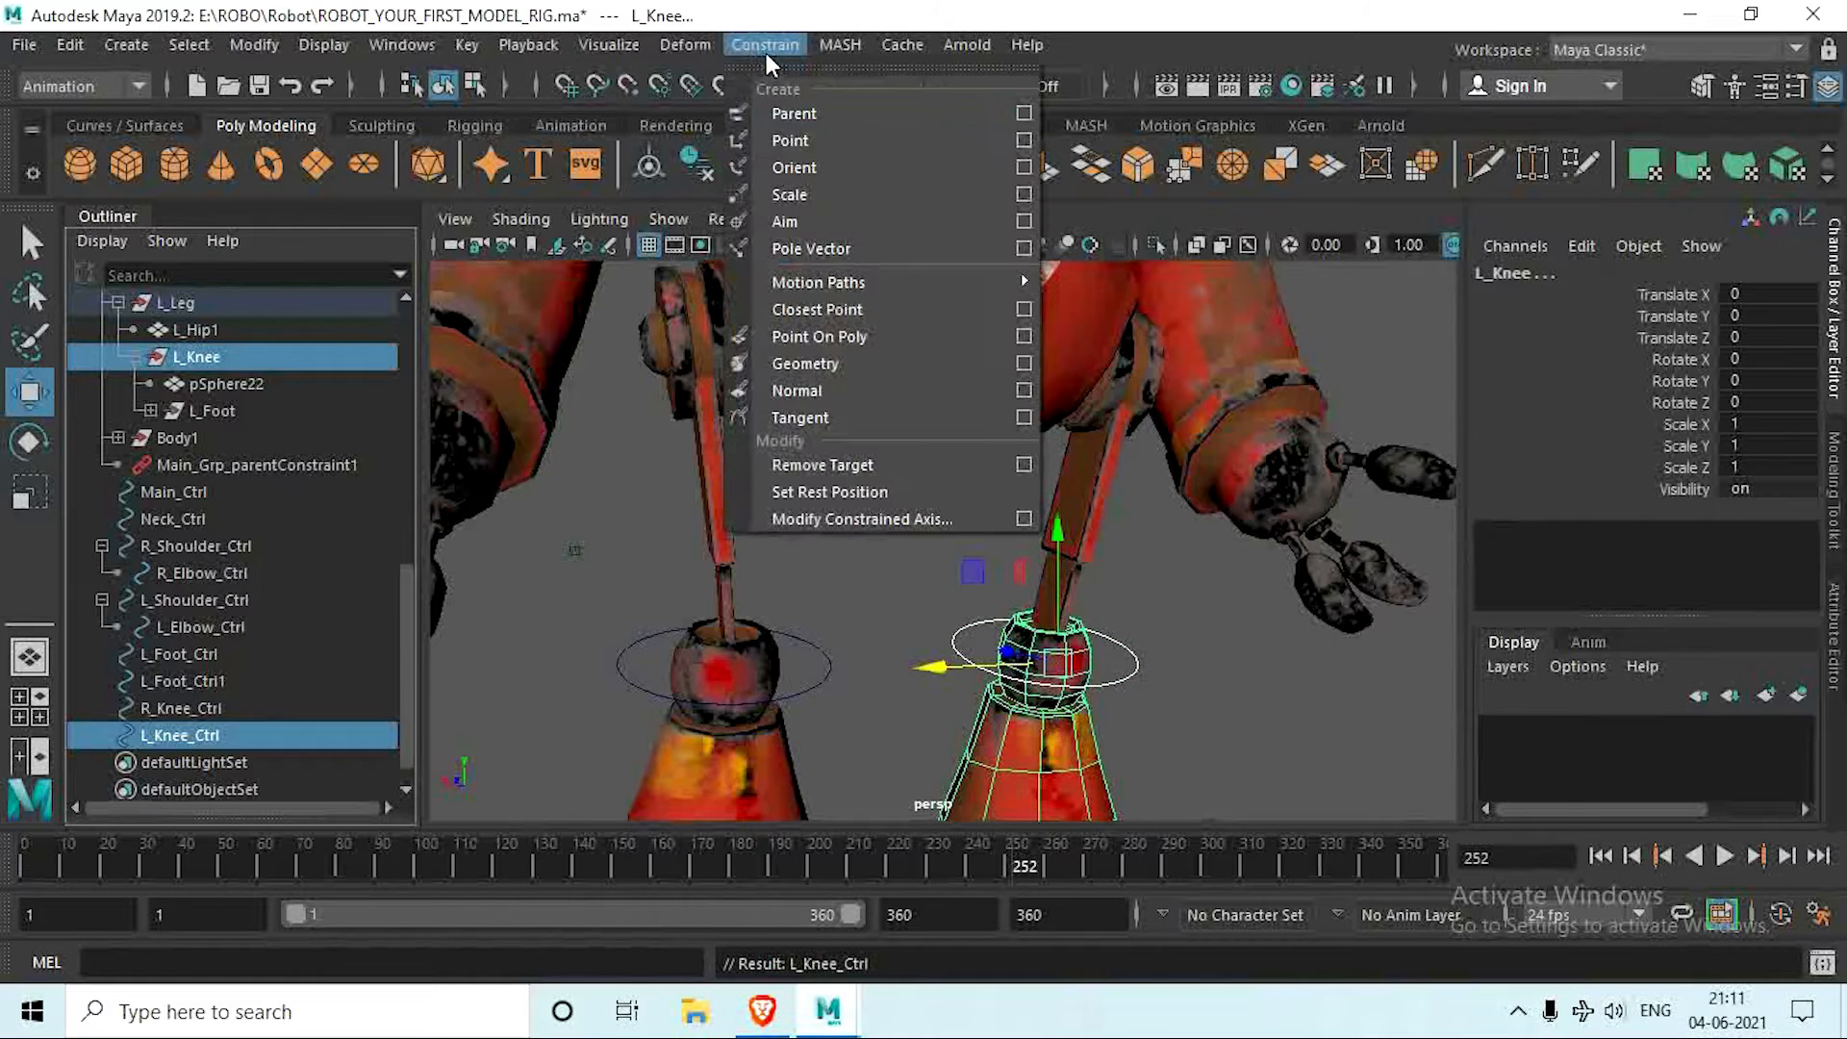
{"action": "left_click", "coordinate": [829, 110]}
Step: Parent-constrain the R_Knee group to R_Knee_Ctrl
{"action": "left_click", "coordinate": [819, 656]}
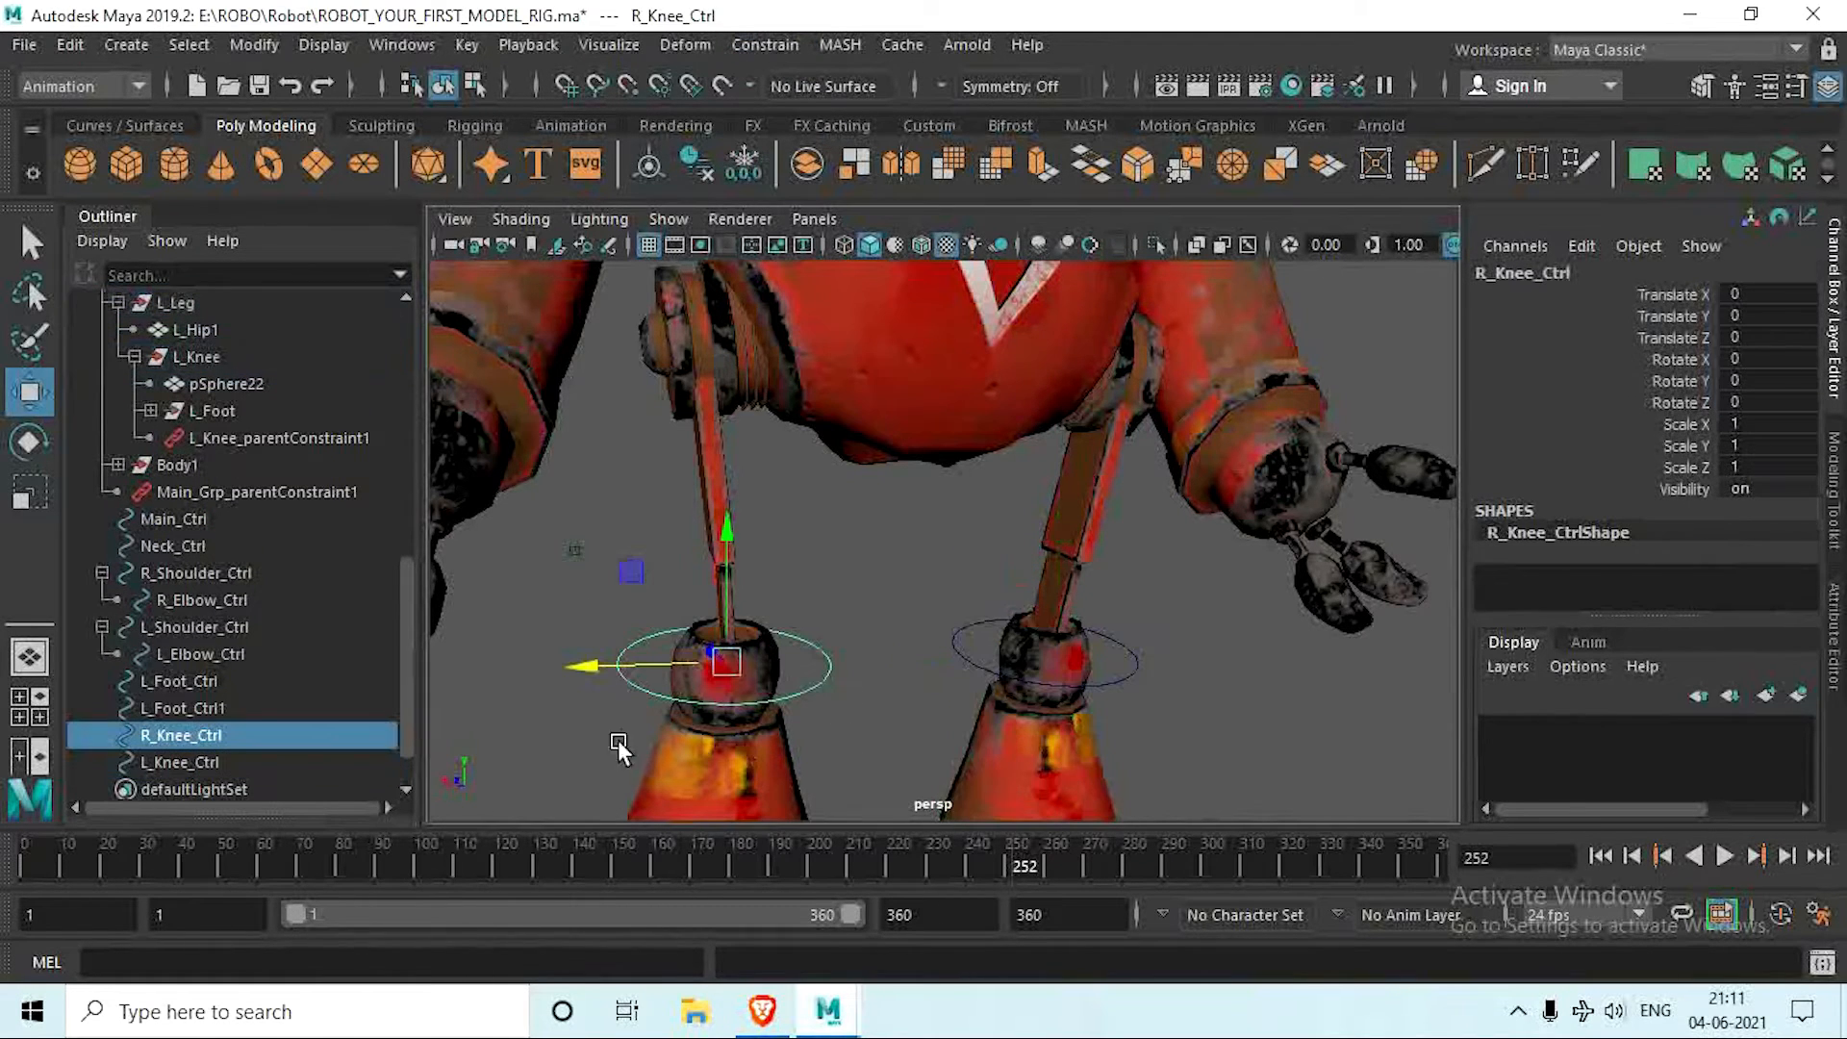
{"action": "scroll", "coordinate": [216, 390], "scroll_direction": "up", "scroll_amount": 3}
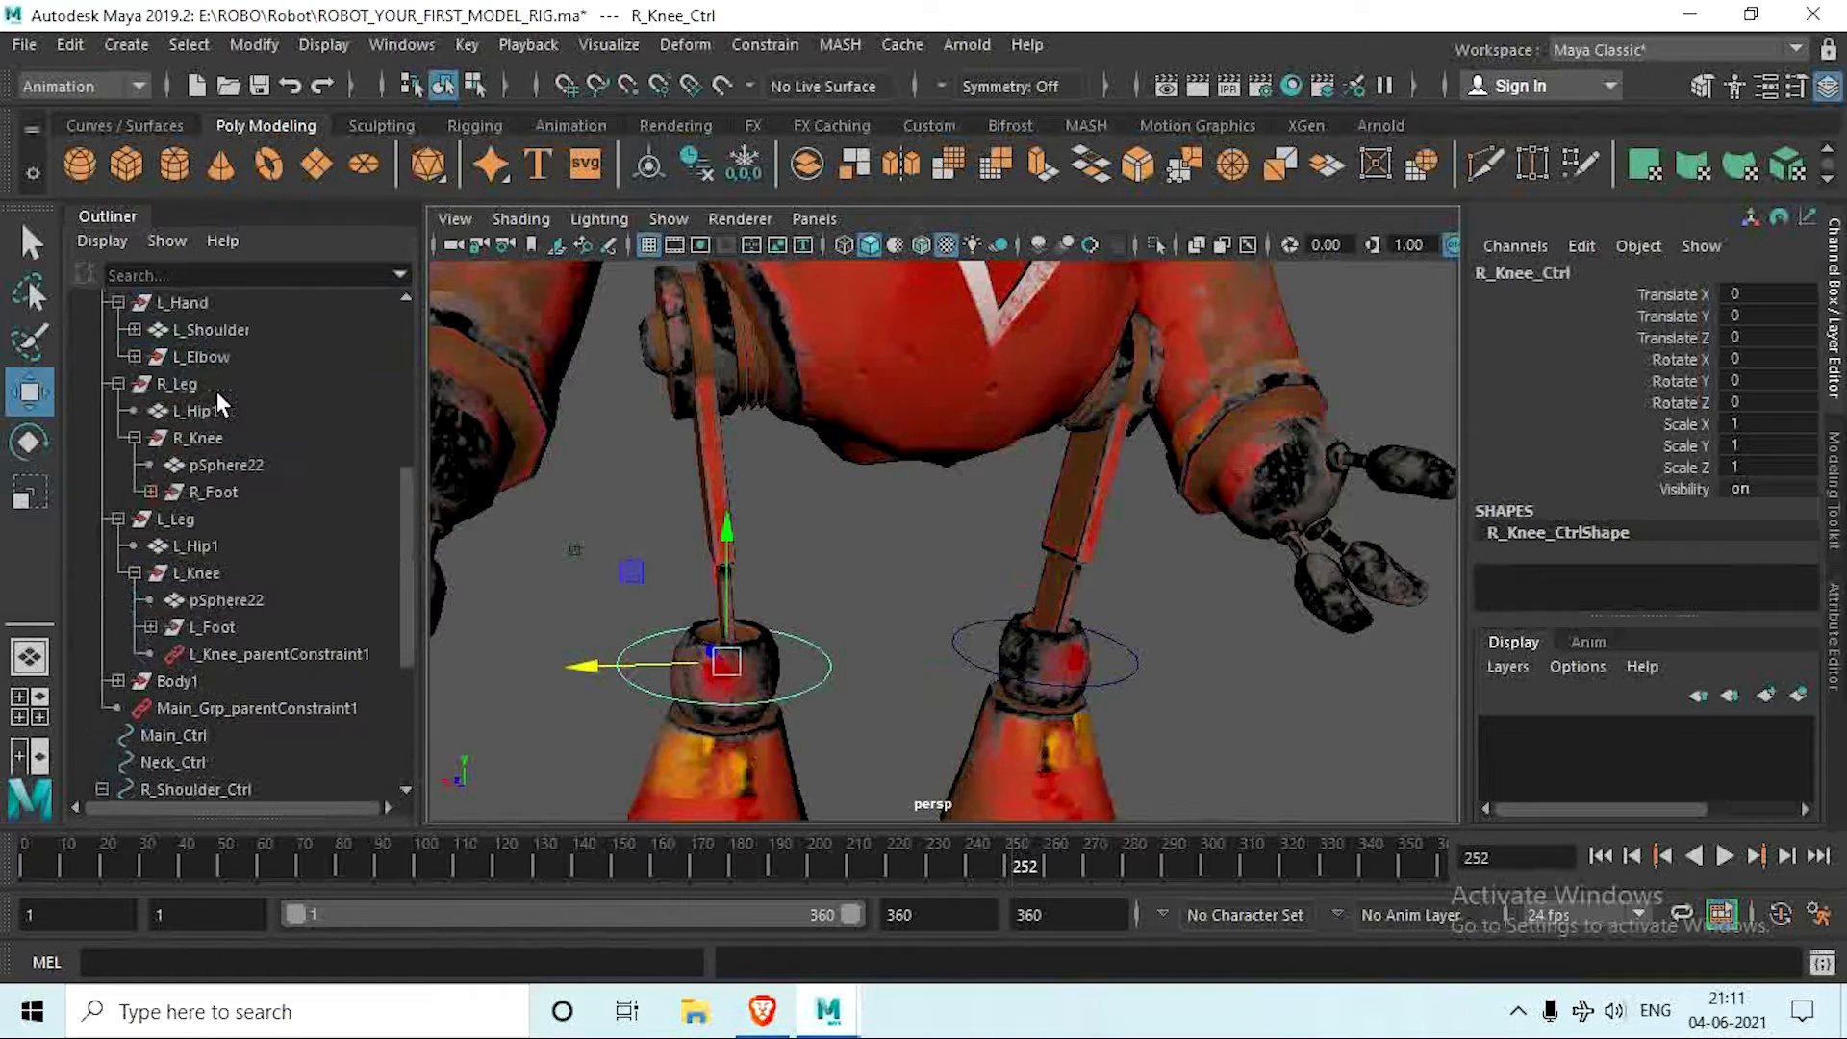
{"action": "left_click", "coordinate": [219, 438], "text": "ctrl"}
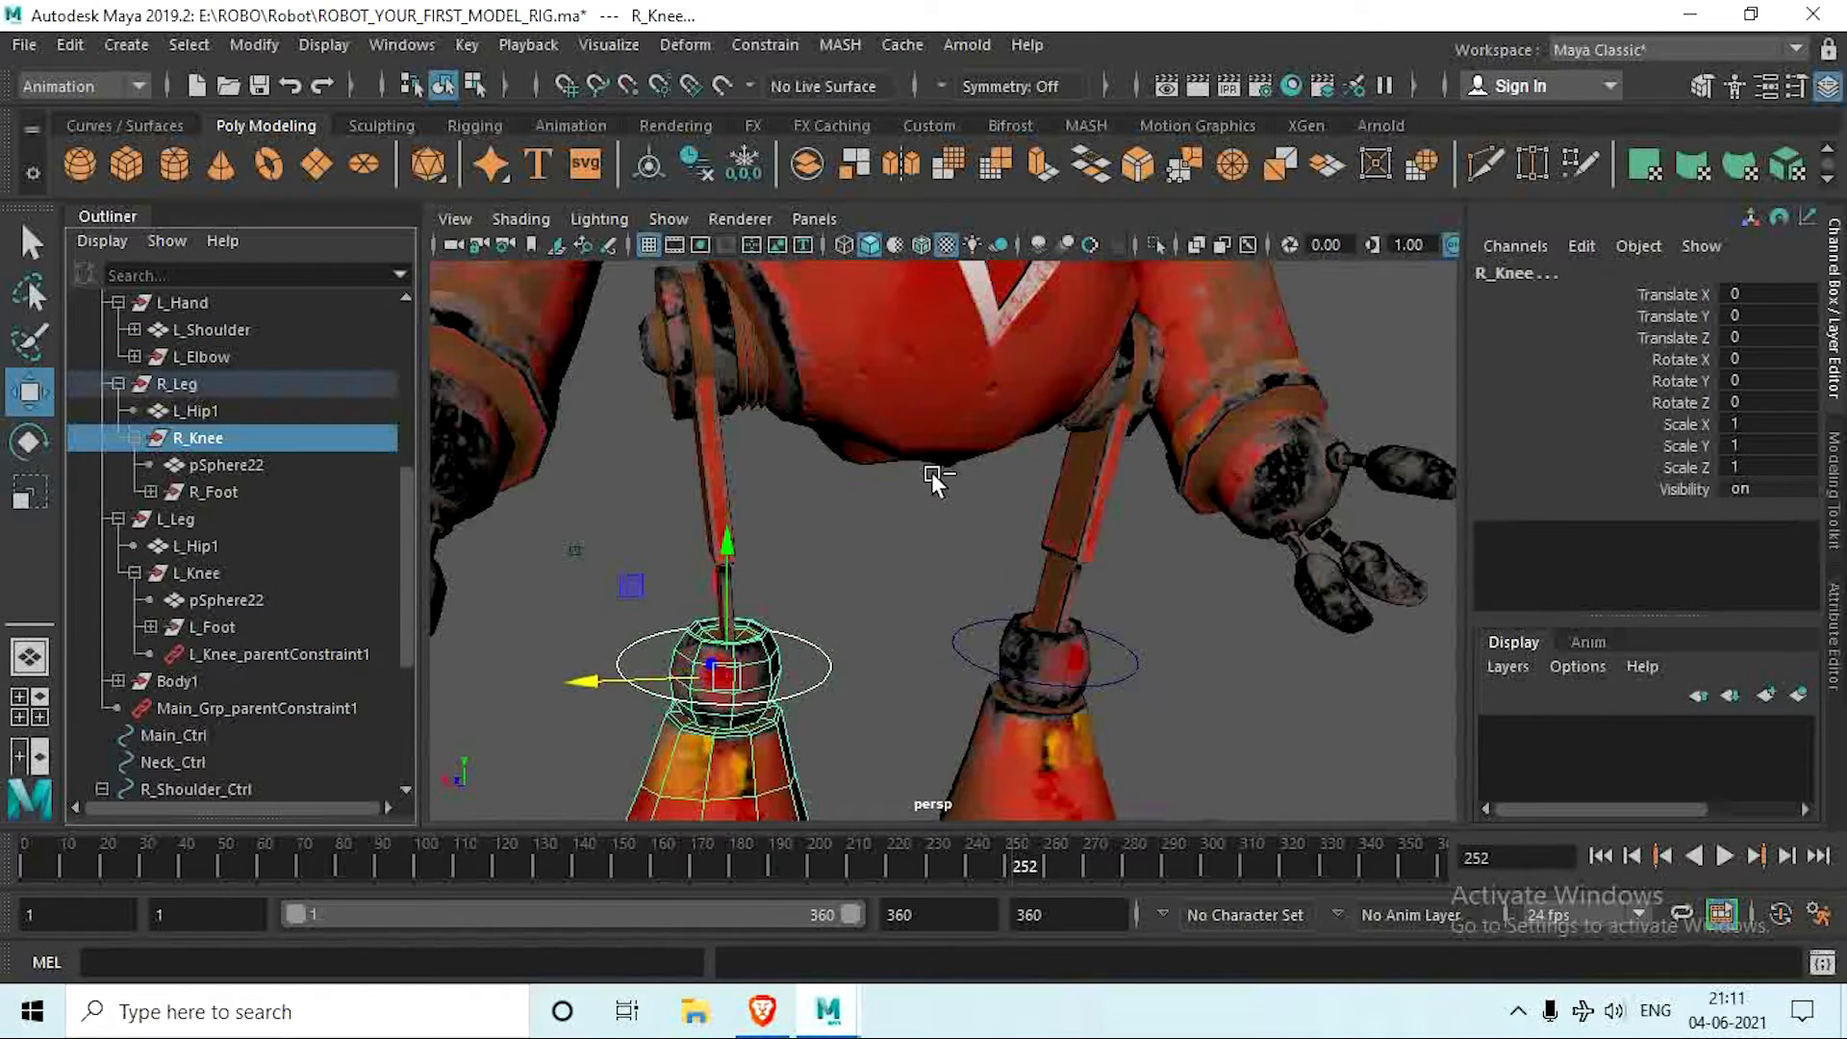
{"action": "left_click", "coordinate": [758, 48]}
{"action": "left_click", "coordinate": [818, 117]}
Step: Create a NURBS circle and move it out beside the right hip at about Translate X 7.041 and Translate Y 8.249
{"action": "scroll", "coordinate": [929, 541], "scroll_direction": "down", "scroll_amount": 5}
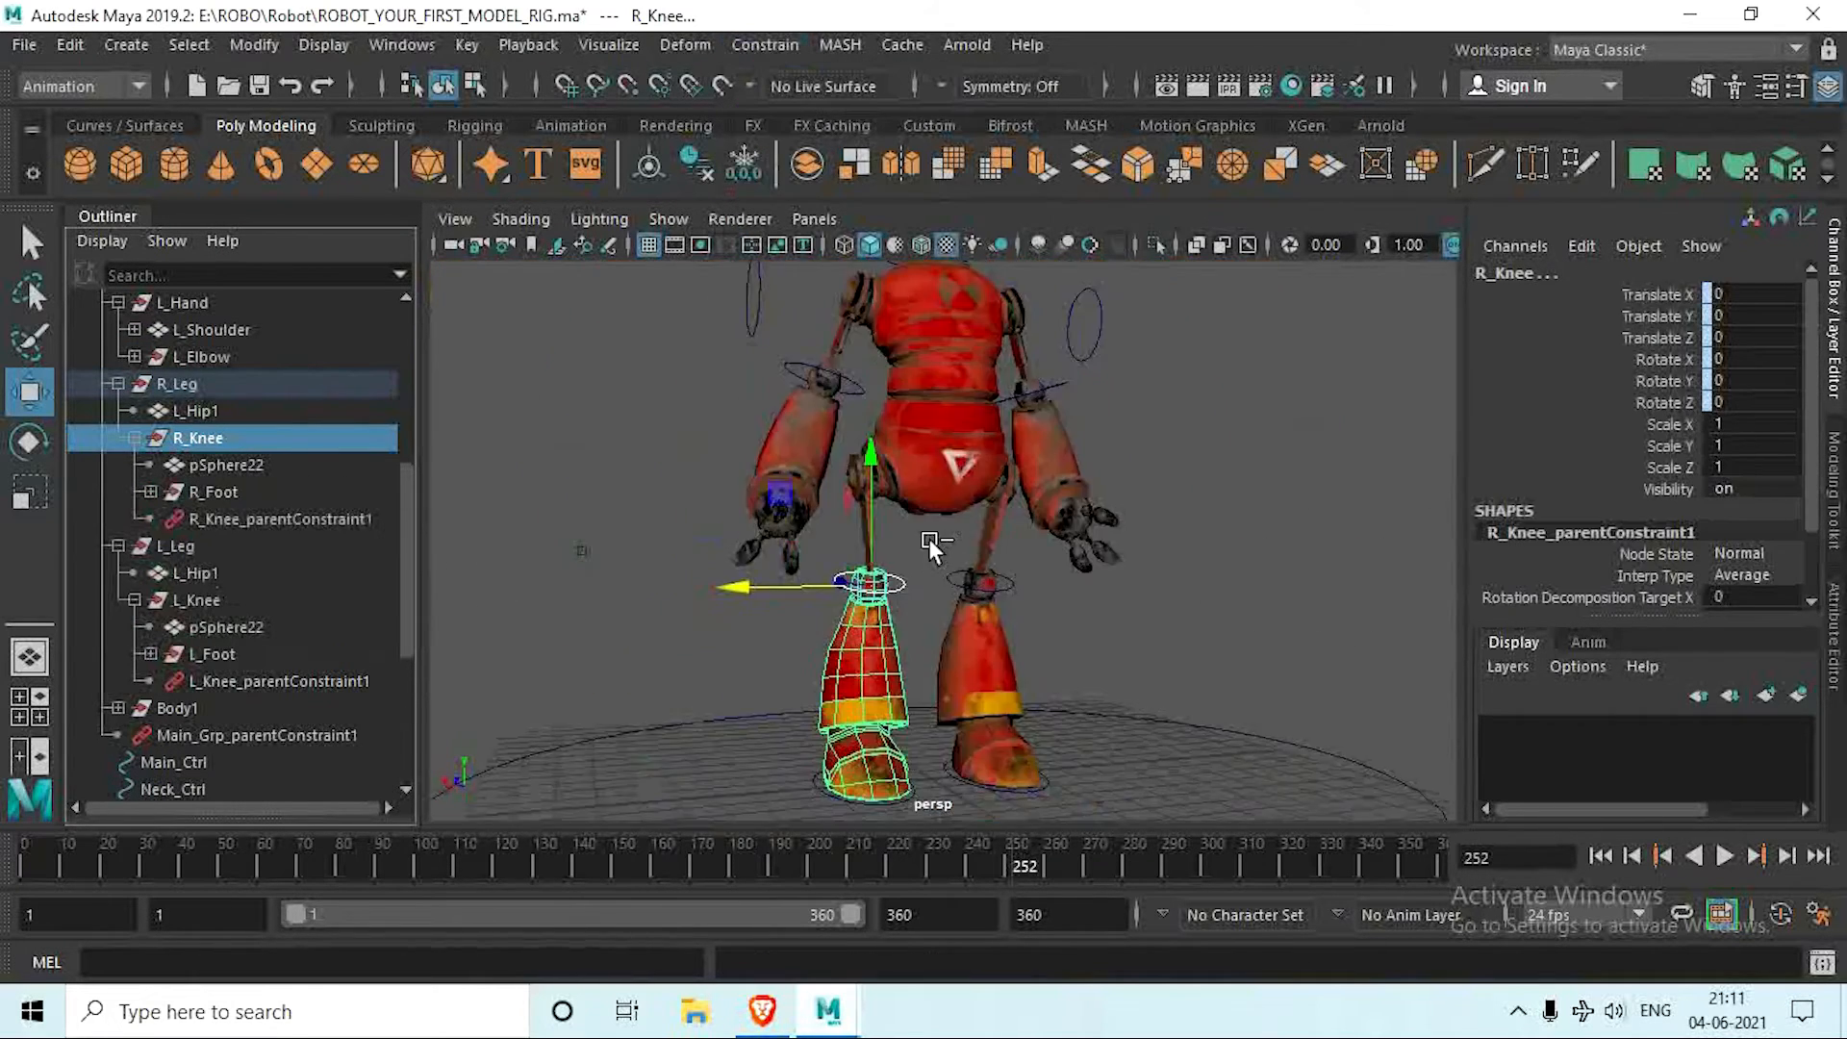
{"action": "left_click_drag", "start_coordinate": [927, 539], "coordinate": [789, 575], "text": "alt"}
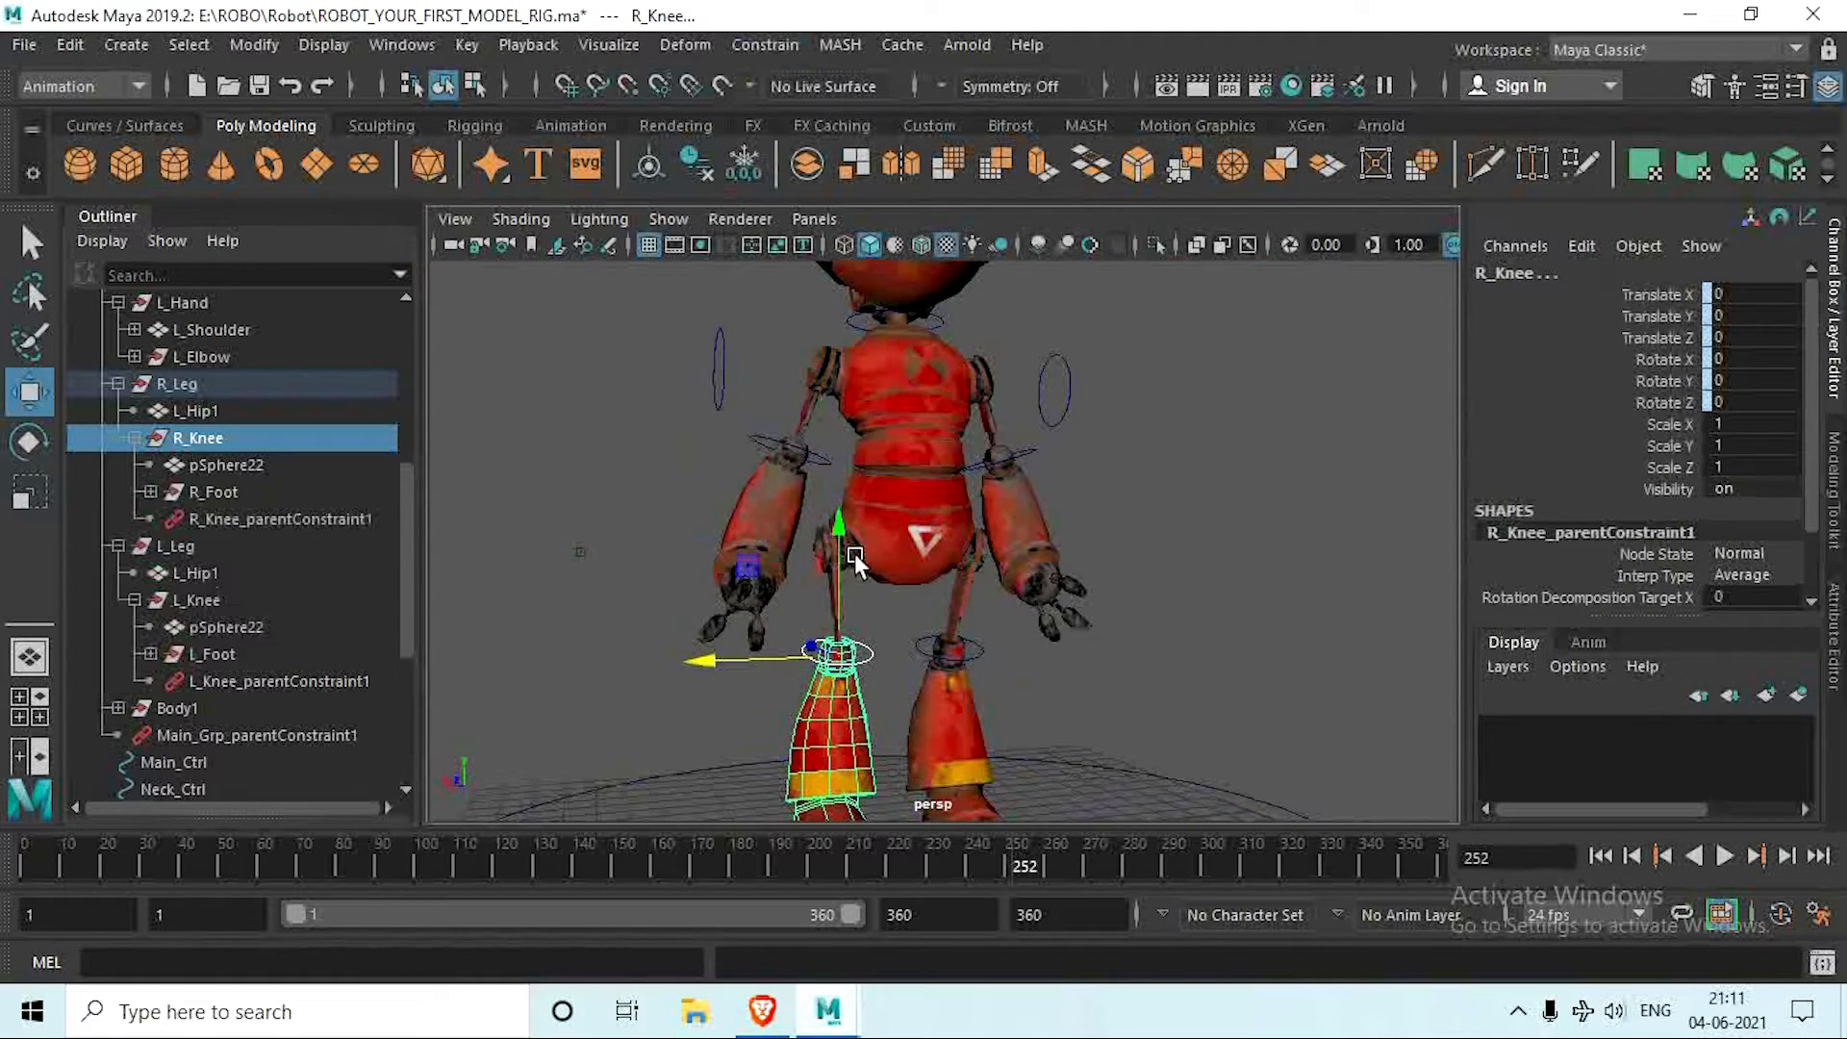
{"action": "left_click_drag", "start_coordinate": [916, 556], "coordinate": [890, 552], "text": "alt"}
{"action": "left_click", "coordinate": [706, 409]}
{"action": "left_click", "coordinate": [124, 126]}
{"action": "left_click", "coordinate": [79, 165]}
{"action": "middle_click_drag", "start_coordinate": [880, 782], "coordinate": [850, 679], "text": "alt"}
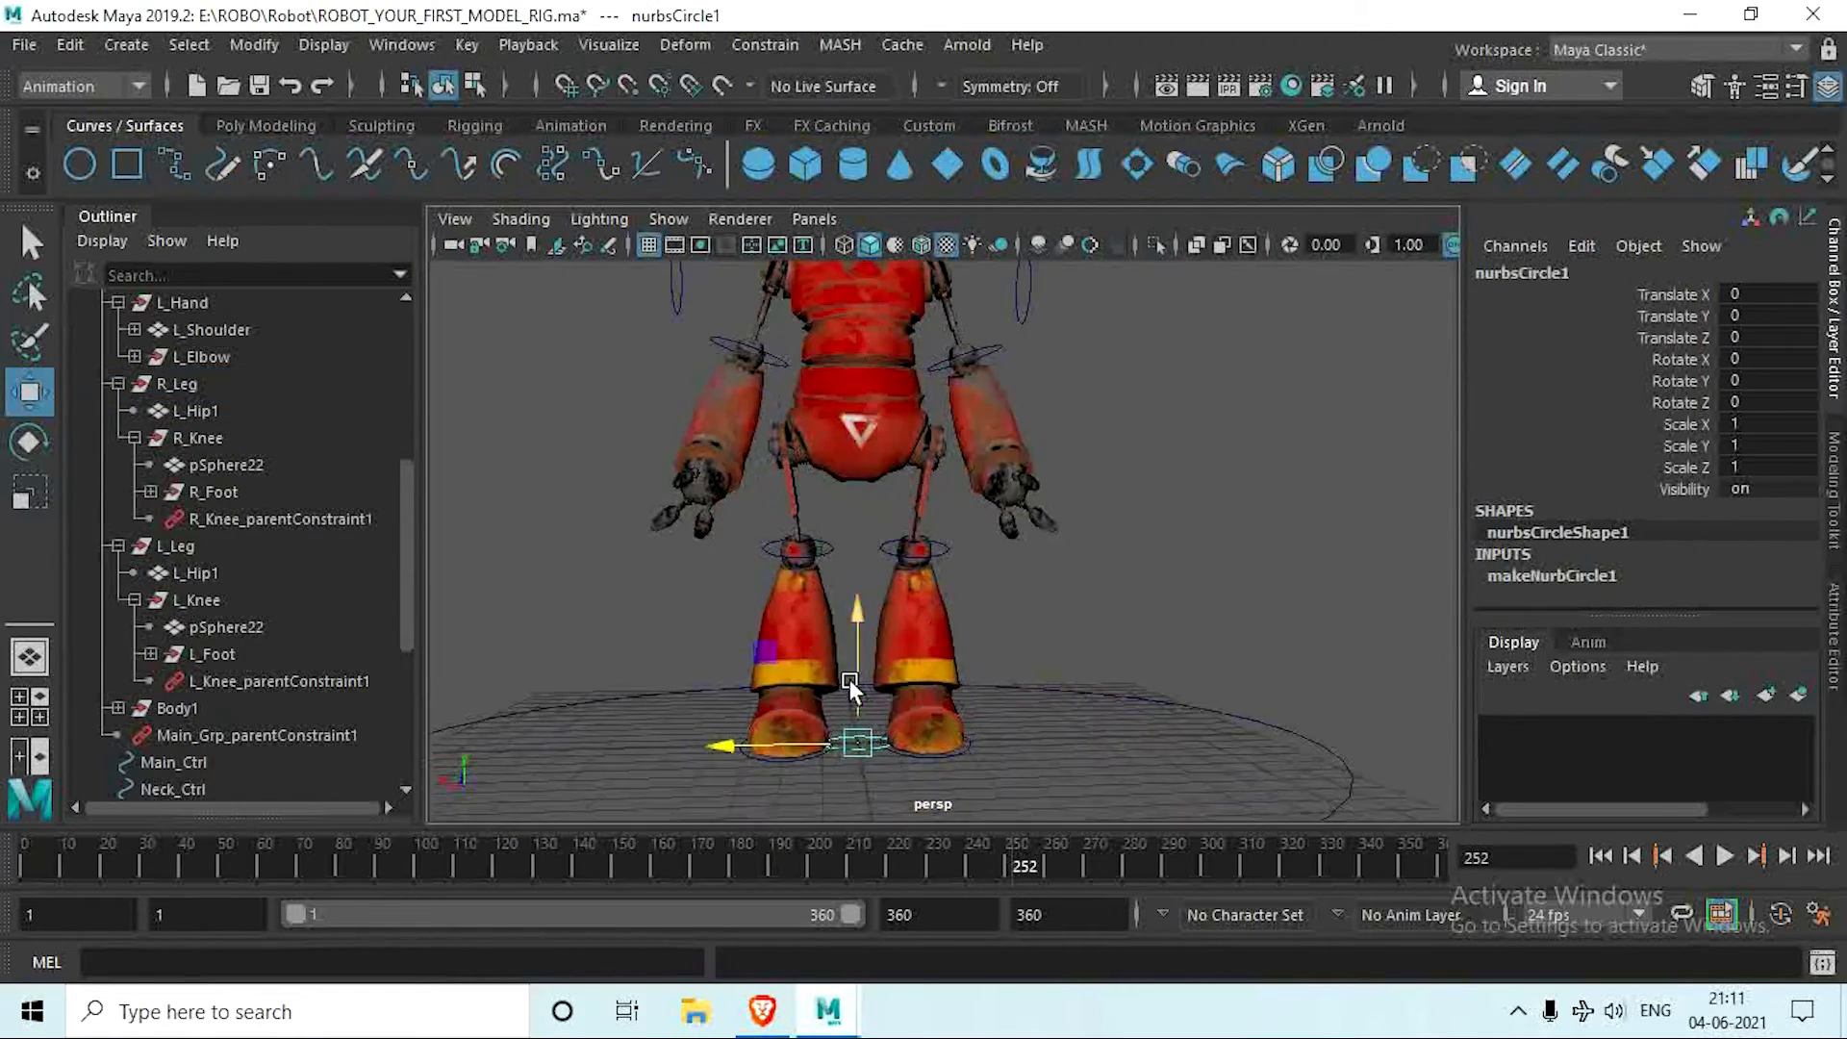
{"action": "left_click_drag", "start_coordinate": [856, 673], "coordinate": [855, 385]}
{"action": "left_click_drag", "start_coordinate": [759, 454], "coordinate": [510, 454]}
Step: Rotate the new circle upright beside the right hip by setting its Rotate Z to 90
{"action": "key", "text": "e"}
{"action": "key", "text": "space"}
{"action": "key", "text": "space"}
{"action": "left_click_drag", "start_coordinate": [918, 531], "coordinate": [972, 707]}
{"action": "left_click", "coordinate": [1753, 400]}
{"action": "type", "text": "9"}
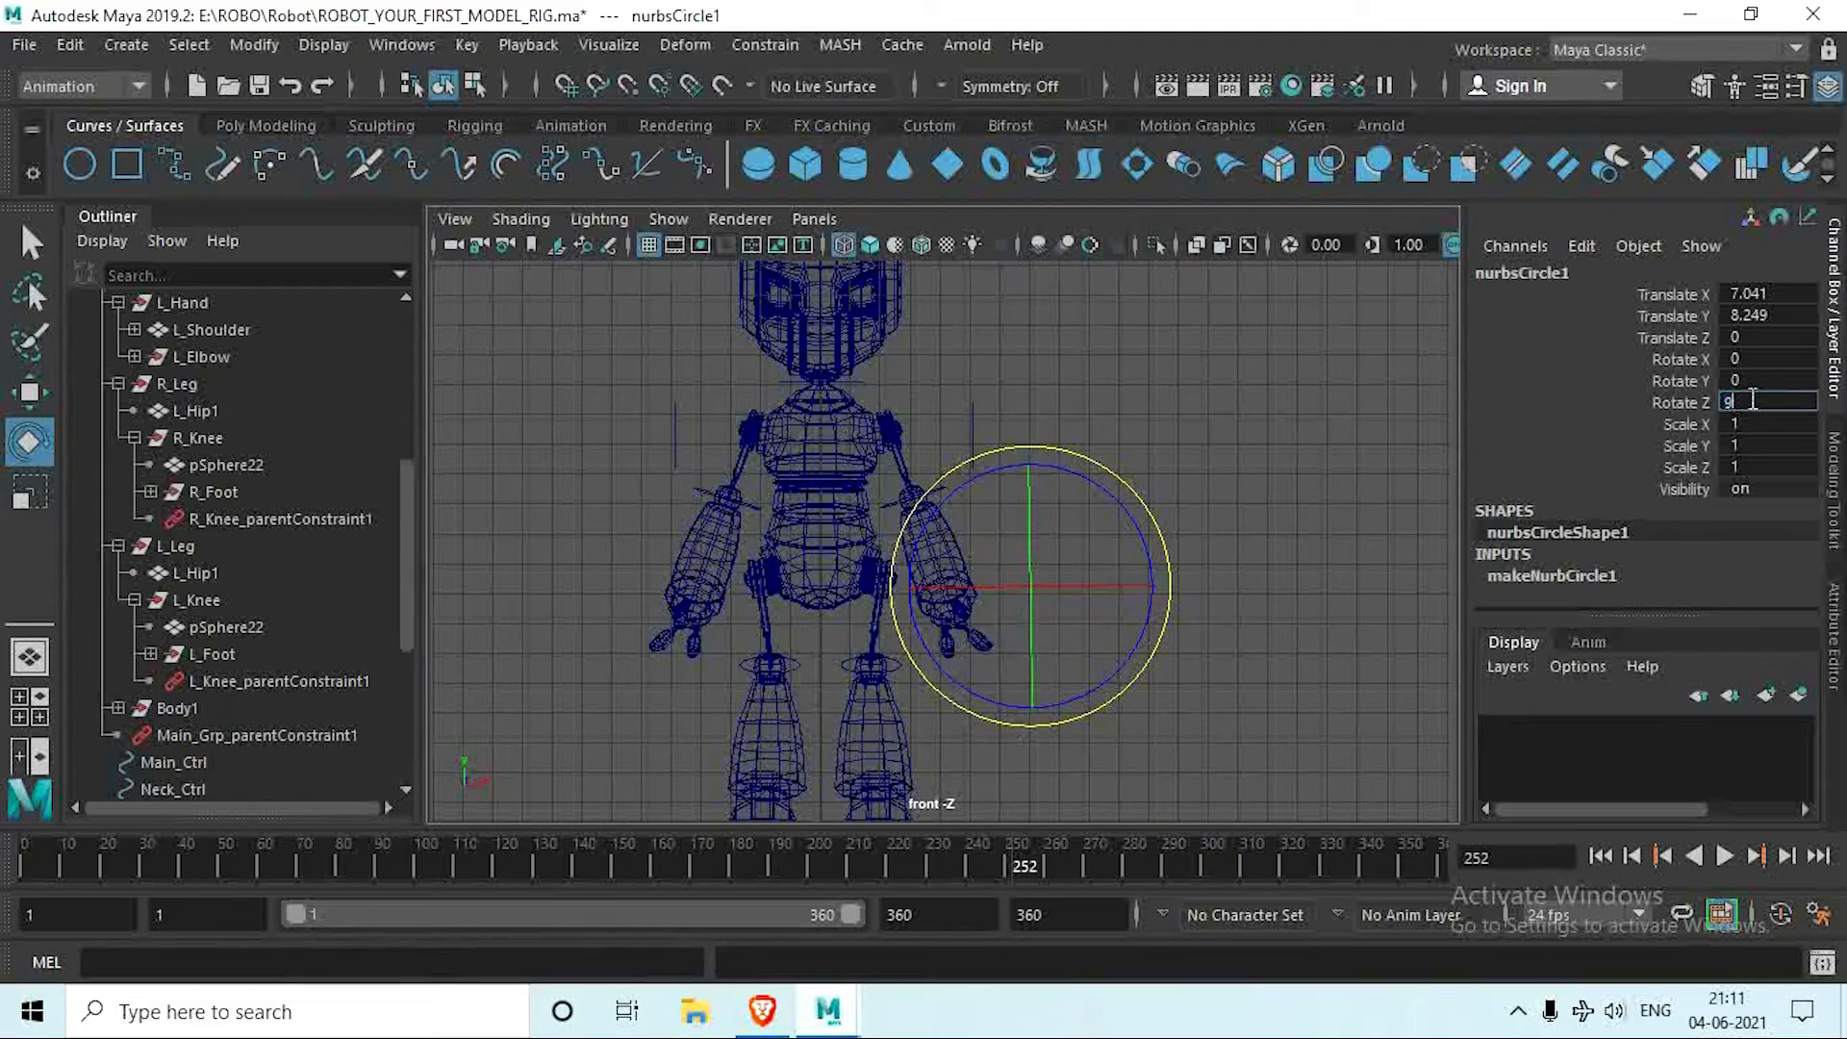
{"action": "type", "text": "0"}
{"action": "key", "text": "Return"}
Step: Scale the circle down uniformly to about 0.74 and shift it to about Translate X 5.895 and Translate Y 8.491
{"action": "left_click", "coordinate": [30, 493]}
{"action": "left_click_drag", "start_coordinate": [1031, 586], "coordinate": [978, 589]}
{"action": "key", "text": "w"}
{"action": "key", "text": "space"}
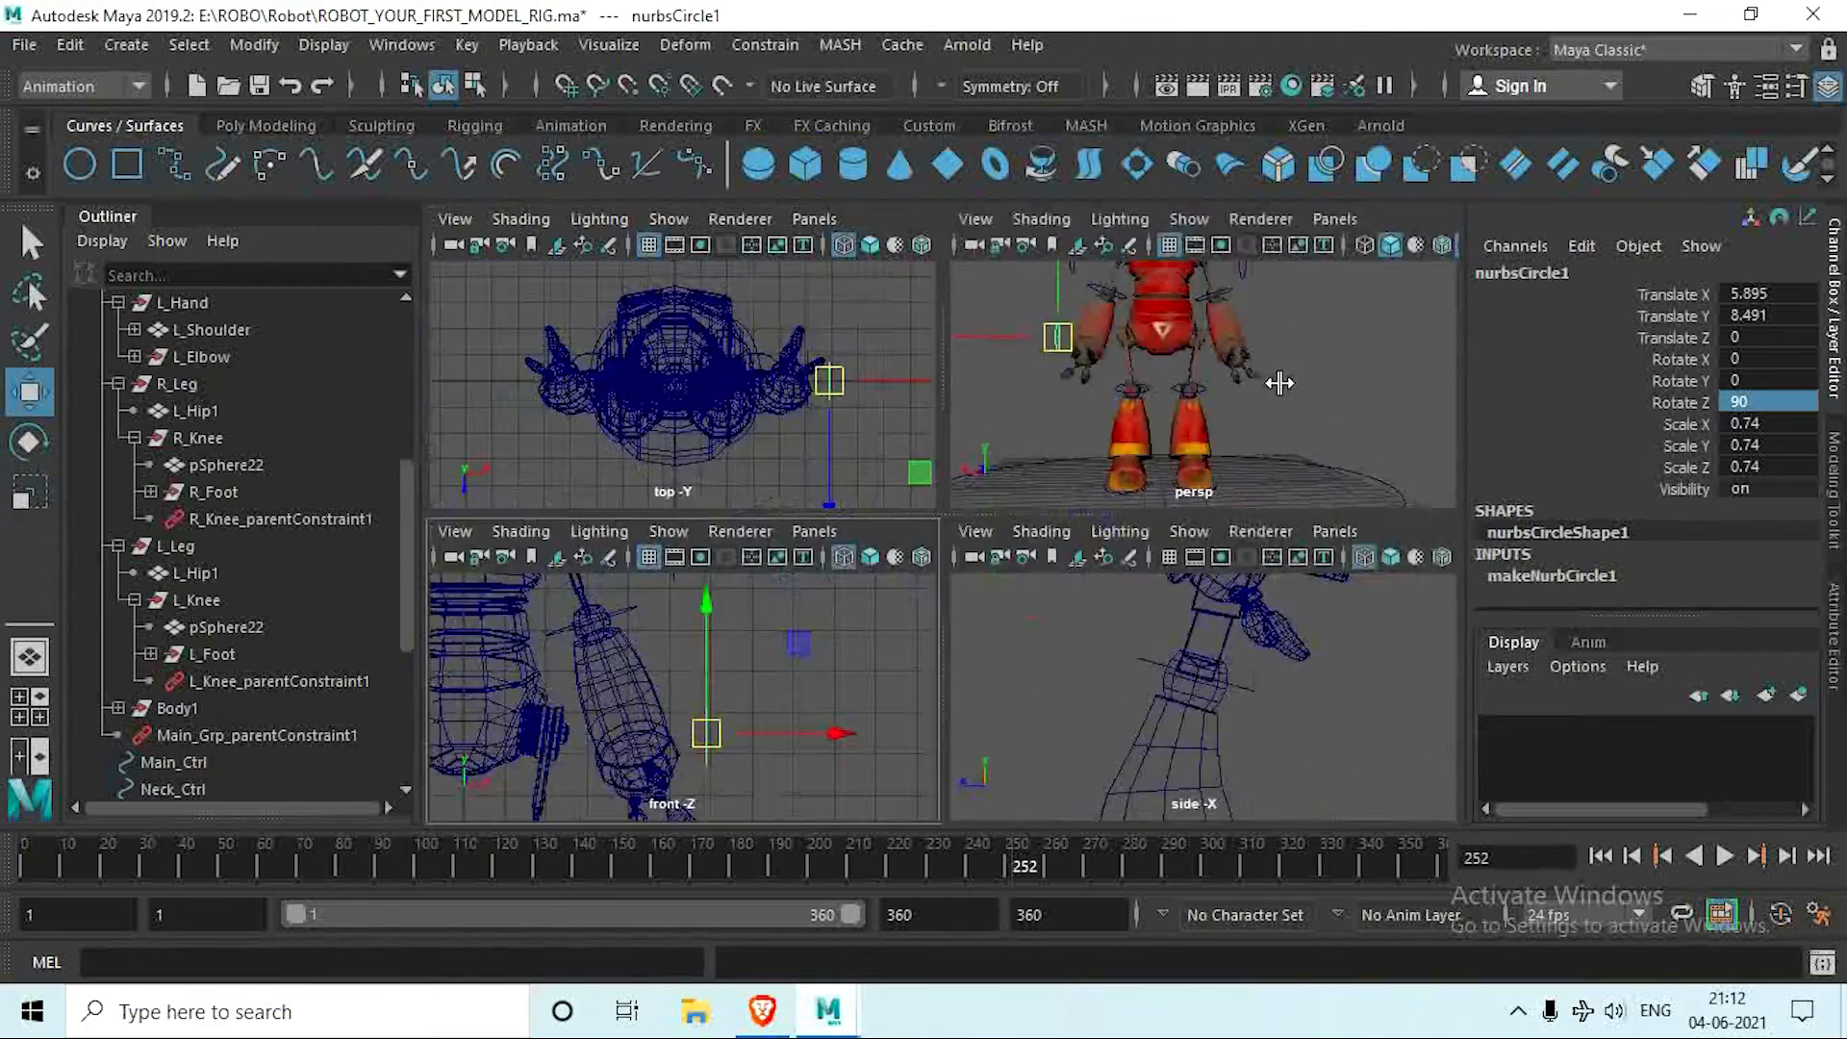
{"action": "key", "text": "space"}
{"action": "scroll", "coordinate": [962, 481], "scroll_direction": "up", "scroll_amount": 5}
{"action": "middle_click_drag", "start_coordinate": [597, 481], "coordinate": [808, 563], "text": "alt"}
{"action": "left_click_drag", "start_coordinate": [808, 564], "coordinate": [866, 597], "text": "alt"}
Step: Delete the hip circle's construction history and freeze its transformations
{"action": "left_click", "coordinate": [266, 126]}
{"action": "left_click", "coordinate": [696, 164]}
{"action": "left_click", "coordinate": [744, 164]}
Step: Move the circle's pivot onto the robot's right hip joint
{"action": "scroll", "coordinate": [823, 660], "scroll_direction": "up", "scroll_amount": 5}
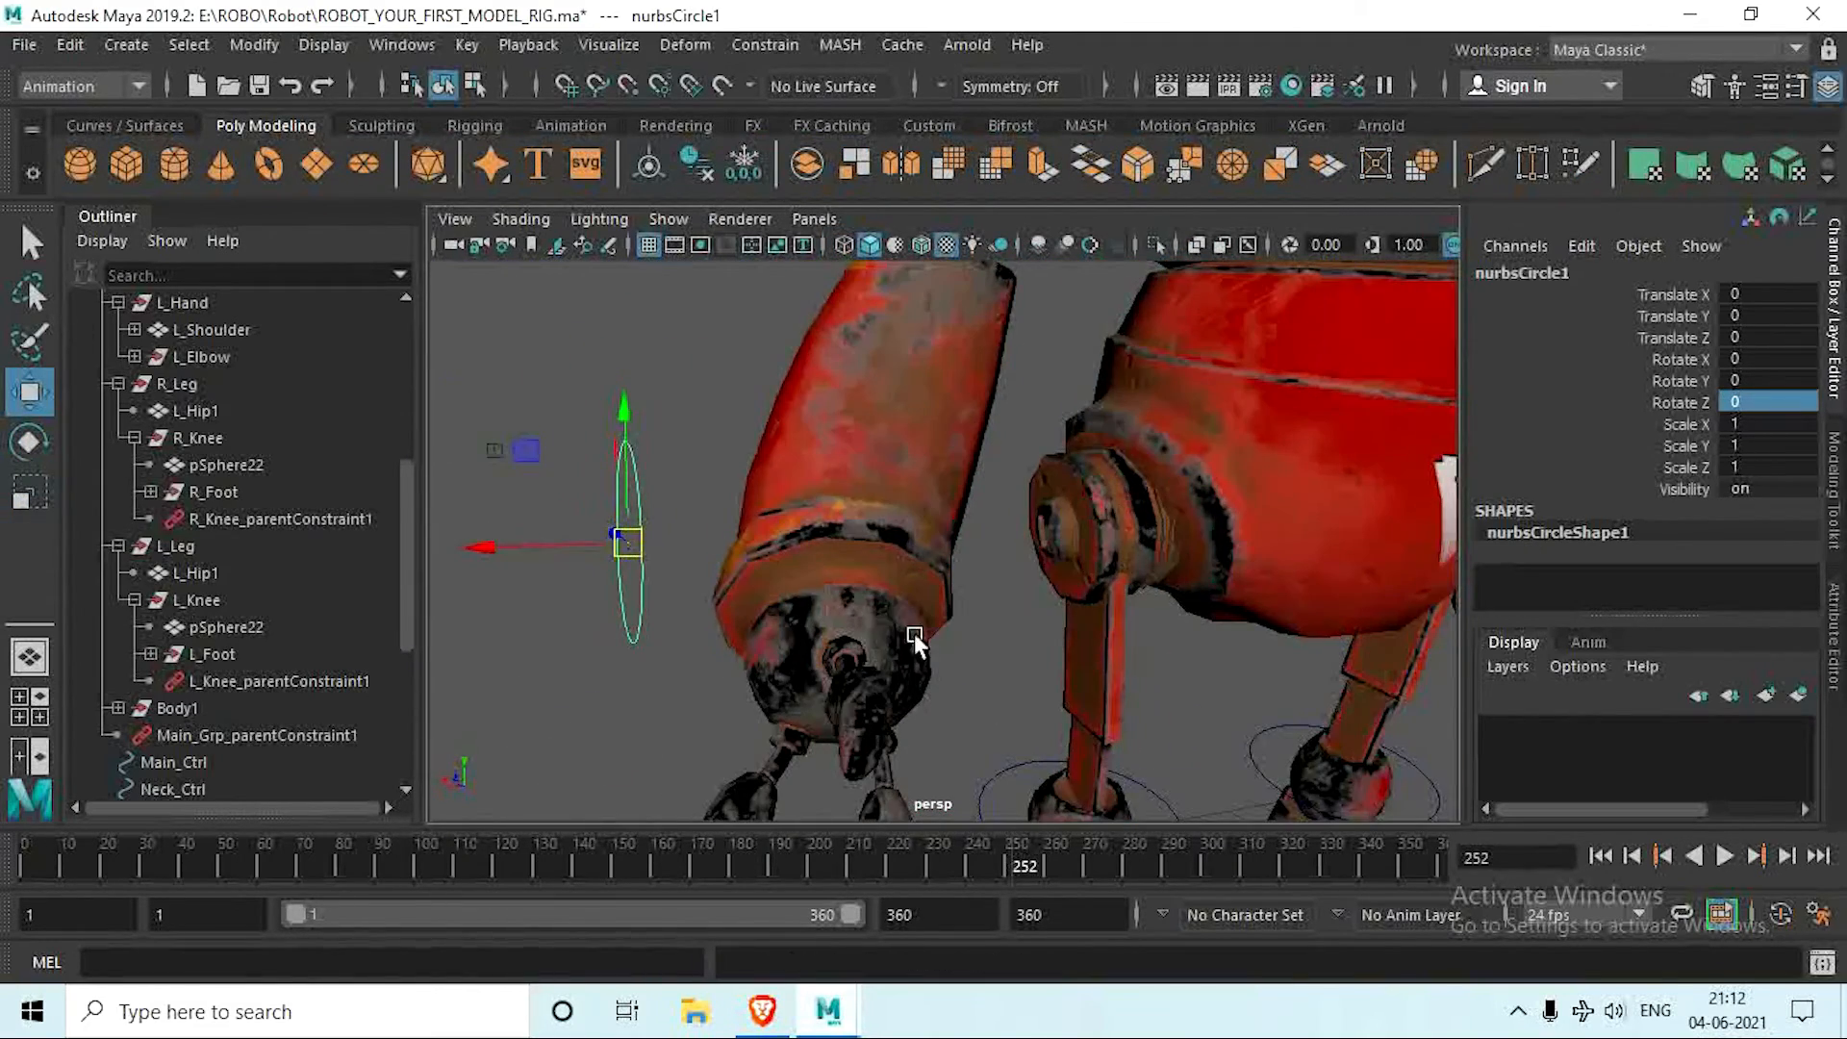
{"action": "key", "text": "Insert"}
{"action": "left_click_drag", "start_coordinate": [519, 547], "coordinate": [941, 427]}
{"action": "scroll", "coordinate": [878, 561], "scroll_direction": "down", "scroll_amount": 8}
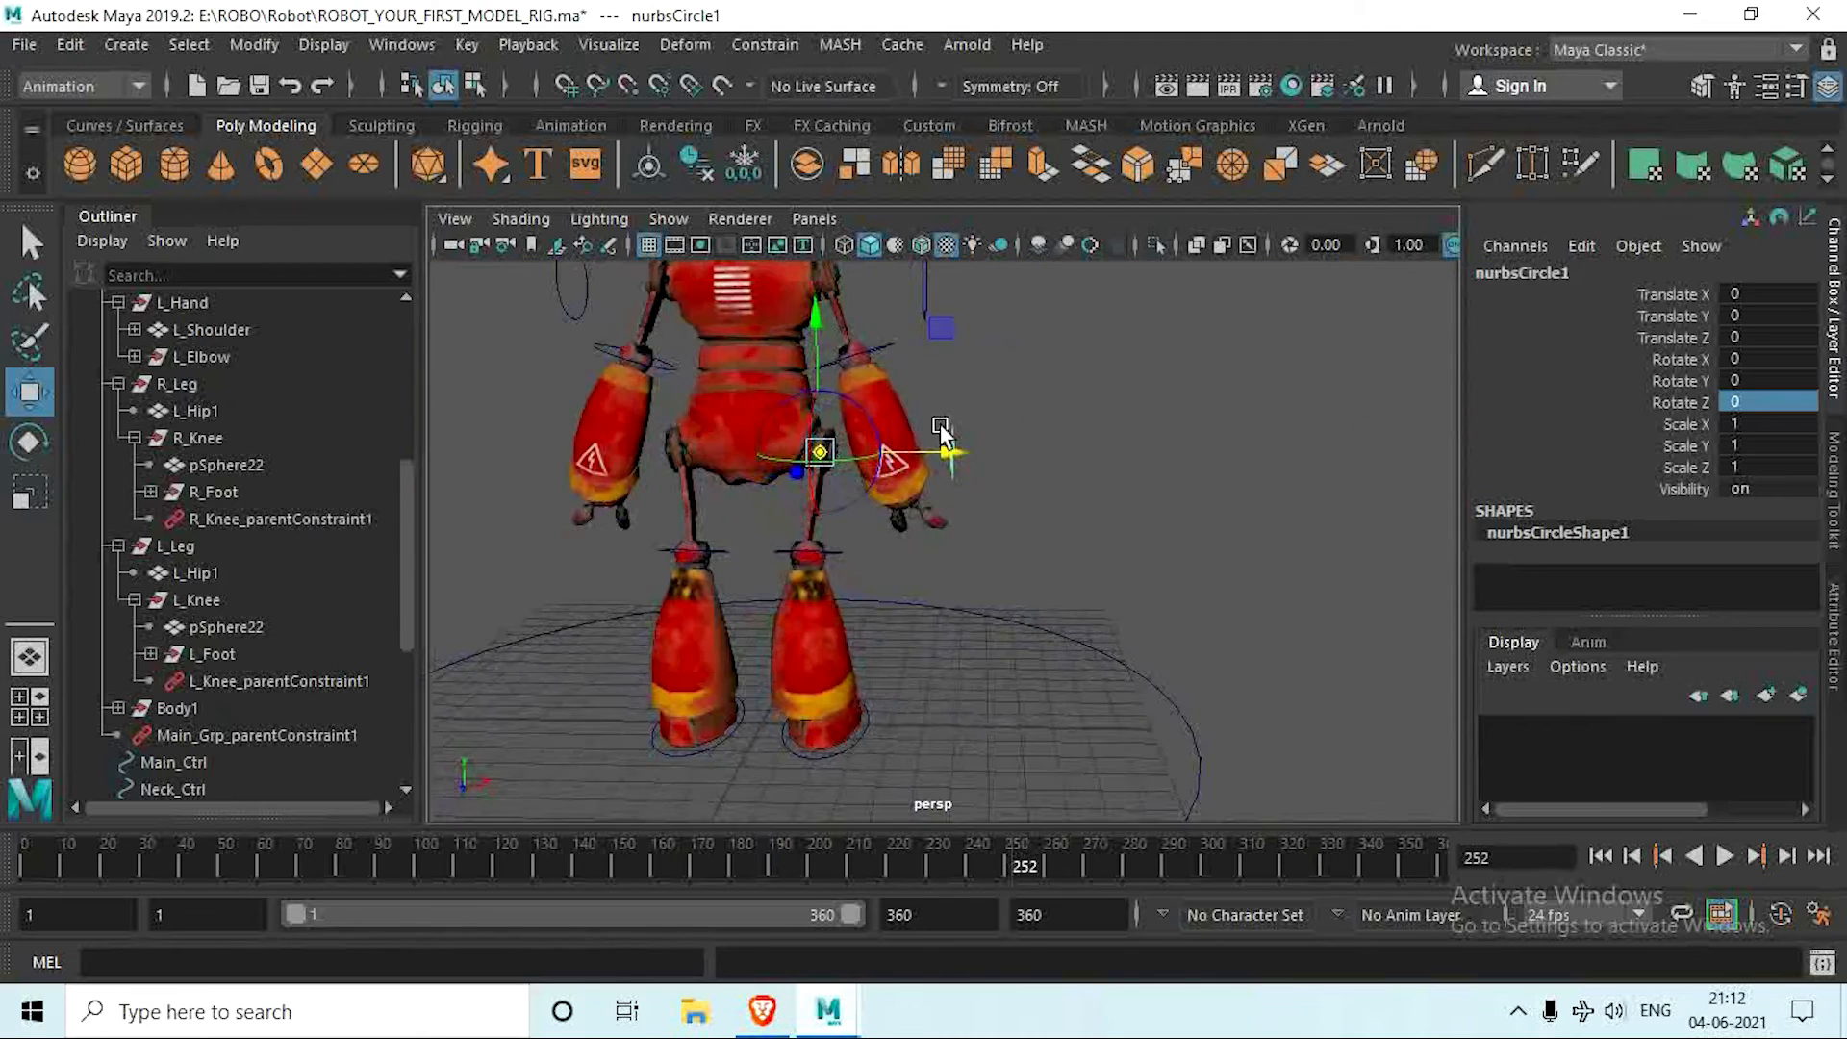
Step: Duplicate the hip circle and mirror the copy by setting its Scale X to -1
{"action": "key", "text": "ctrl+d"}
{"action": "left_click", "coordinate": [1774, 424]}
{"action": "type", "text": "-1"}
{"action": "key", "text": "Return"}
{"action": "middle_click_drag", "start_coordinate": [622, 585], "coordinate": [775, 598], "text": "alt"}
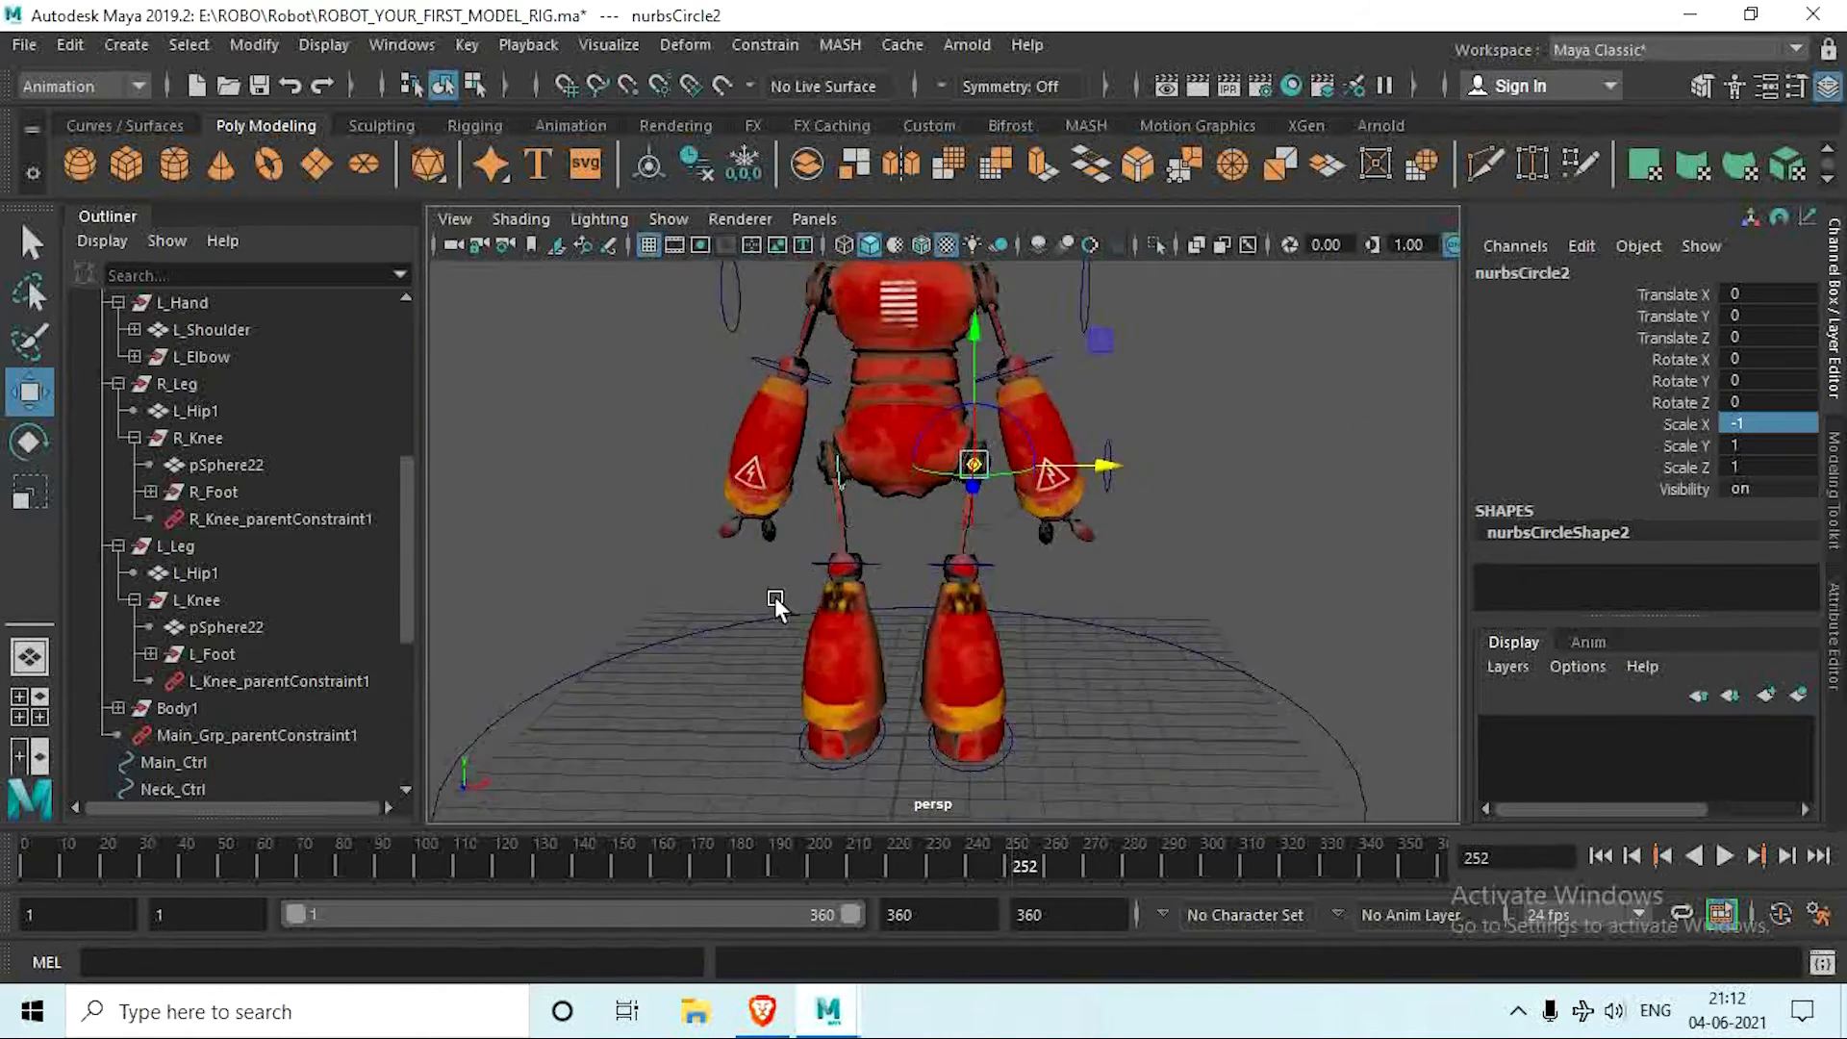
Step: Leave pivot editing and move the mirrored circle to the left hip at about Translate X -4.129
{"action": "scroll", "coordinate": [775, 597], "scroll_direction": "up", "scroll_amount": 5}
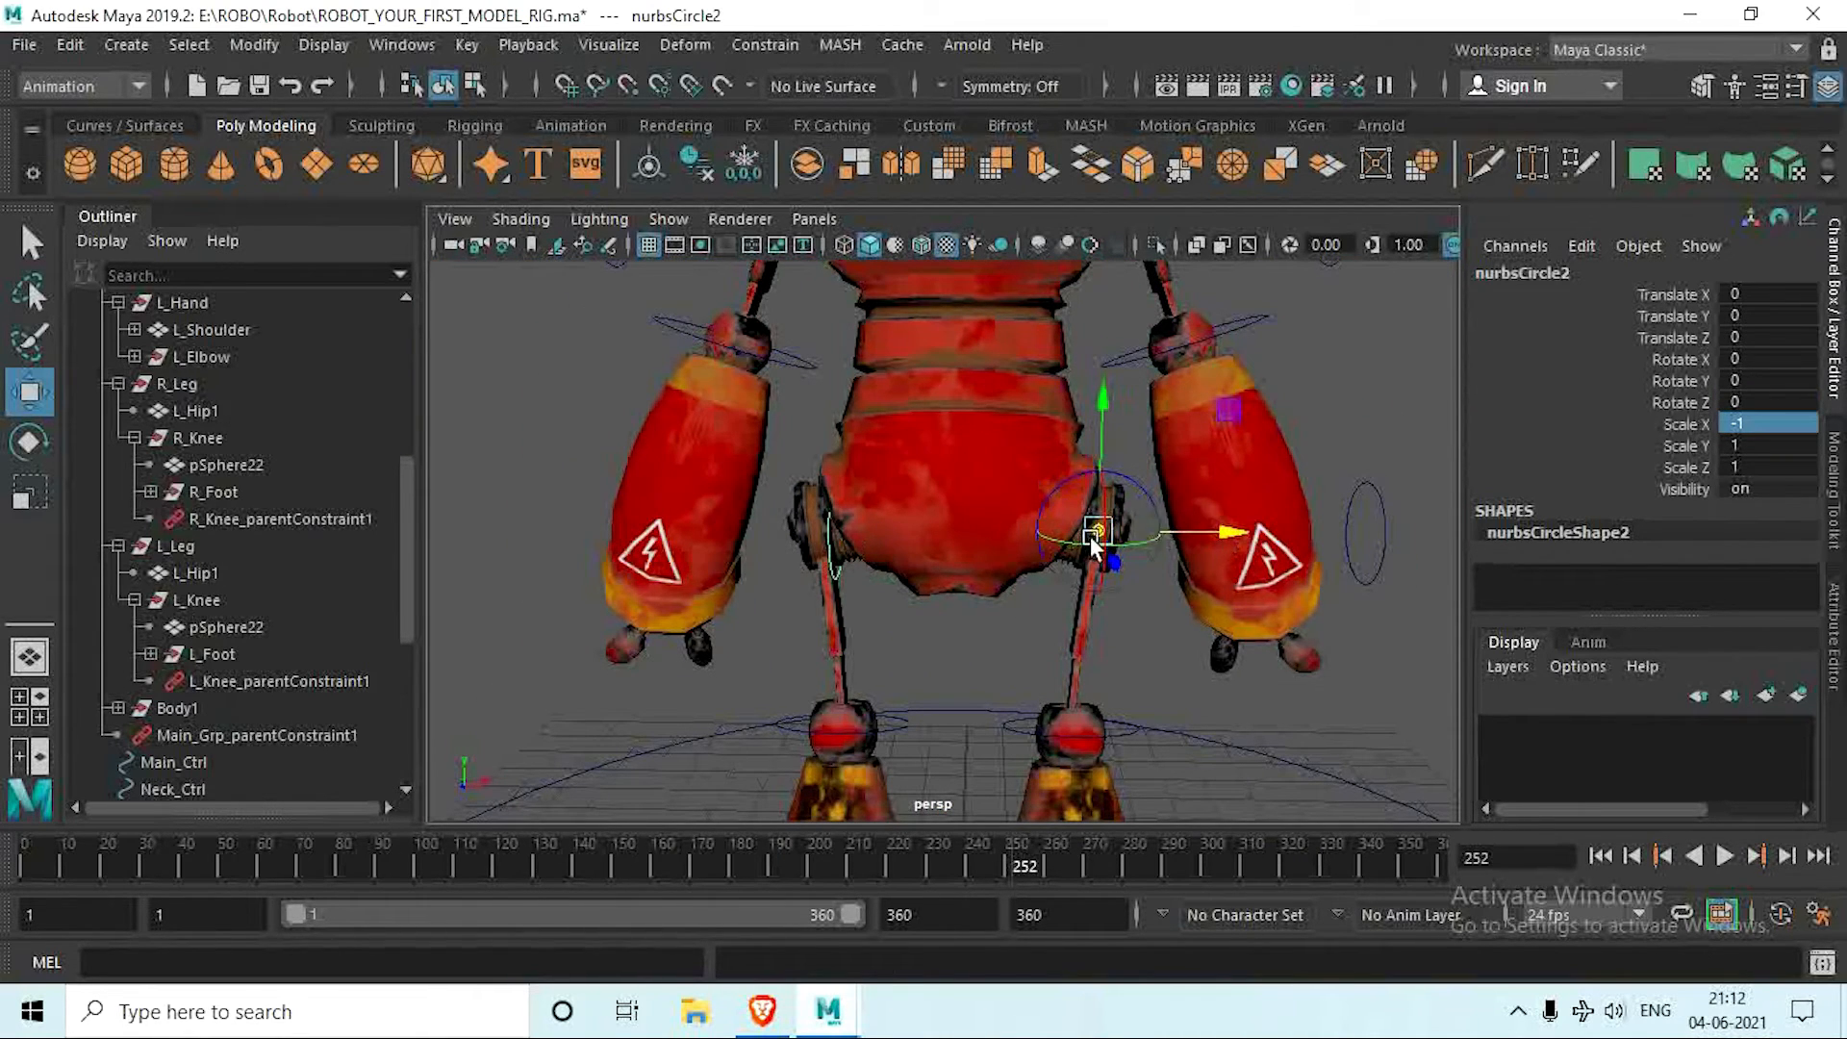
{"action": "key", "text": "Insert"}
{"action": "left_click_drag", "start_coordinate": [1176, 532], "coordinate": [1081, 563]}
{"action": "scroll", "coordinate": [885, 535], "scroll_direction": "up", "scroll_amount": 5}
{"action": "scroll", "coordinate": [1081, 563], "scroll_direction": "down", "scroll_amount": 5}
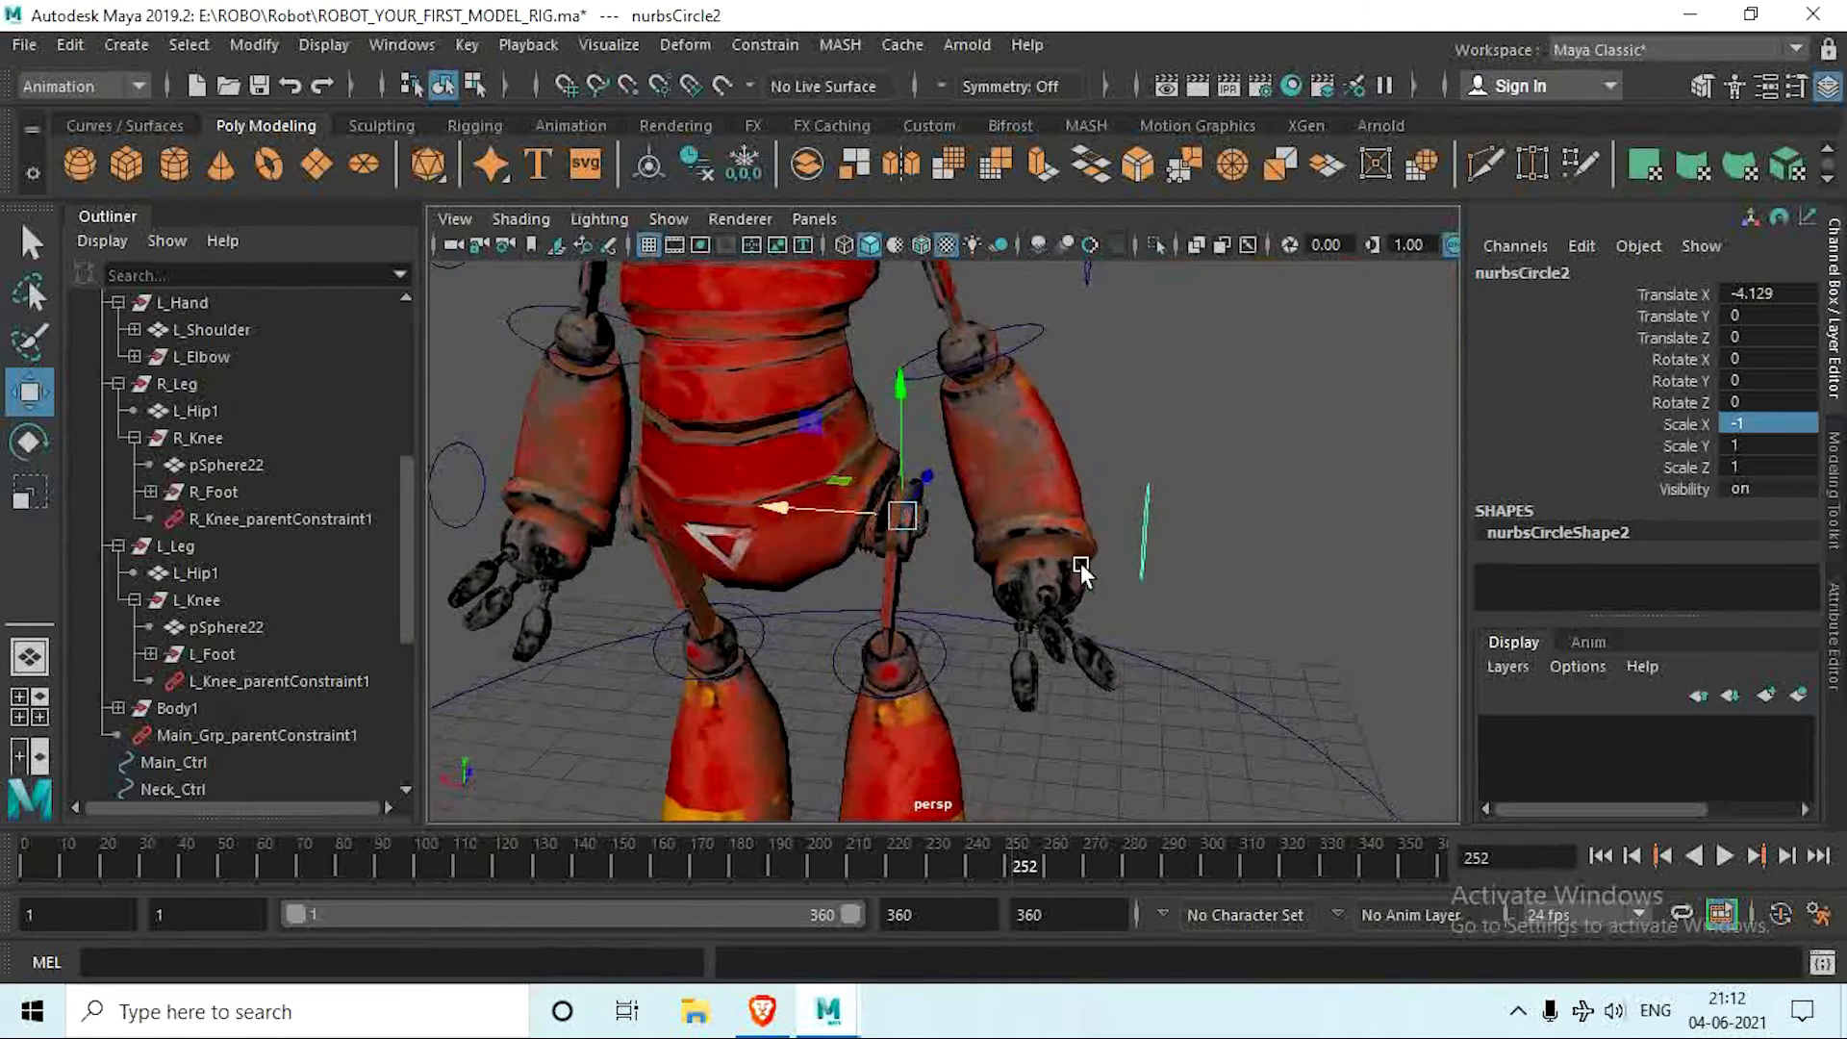
Step: Rename the mirrored hip circle nurbsCircle2 as L_Leg_Ctrl
{"action": "scroll", "coordinate": [343, 644], "scroll_direction": "down", "scroll_amount": 5}
{"action": "double_click", "coordinate": [251, 707]}
{"action": "key", "text": "BackSpace"}
{"action": "key", "text": "BackSpace"}
{"action": "key", "text": "BackSpace"}
{"action": "key", "text": "BackSpace"}
{"action": "key", "text": "BackSpace"}
{"action": "key", "text": "BackSpace"}
{"action": "key", "text": "BackSpace"}
{"action": "key", "text": "BackSpace"}
{"action": "key", "text": "BackSpace"}
{"action": "key", "text": "BackSpace"}
{"action": "key", "text": "BackSpace"}
{"action": "key", "text": "BackSpace"}
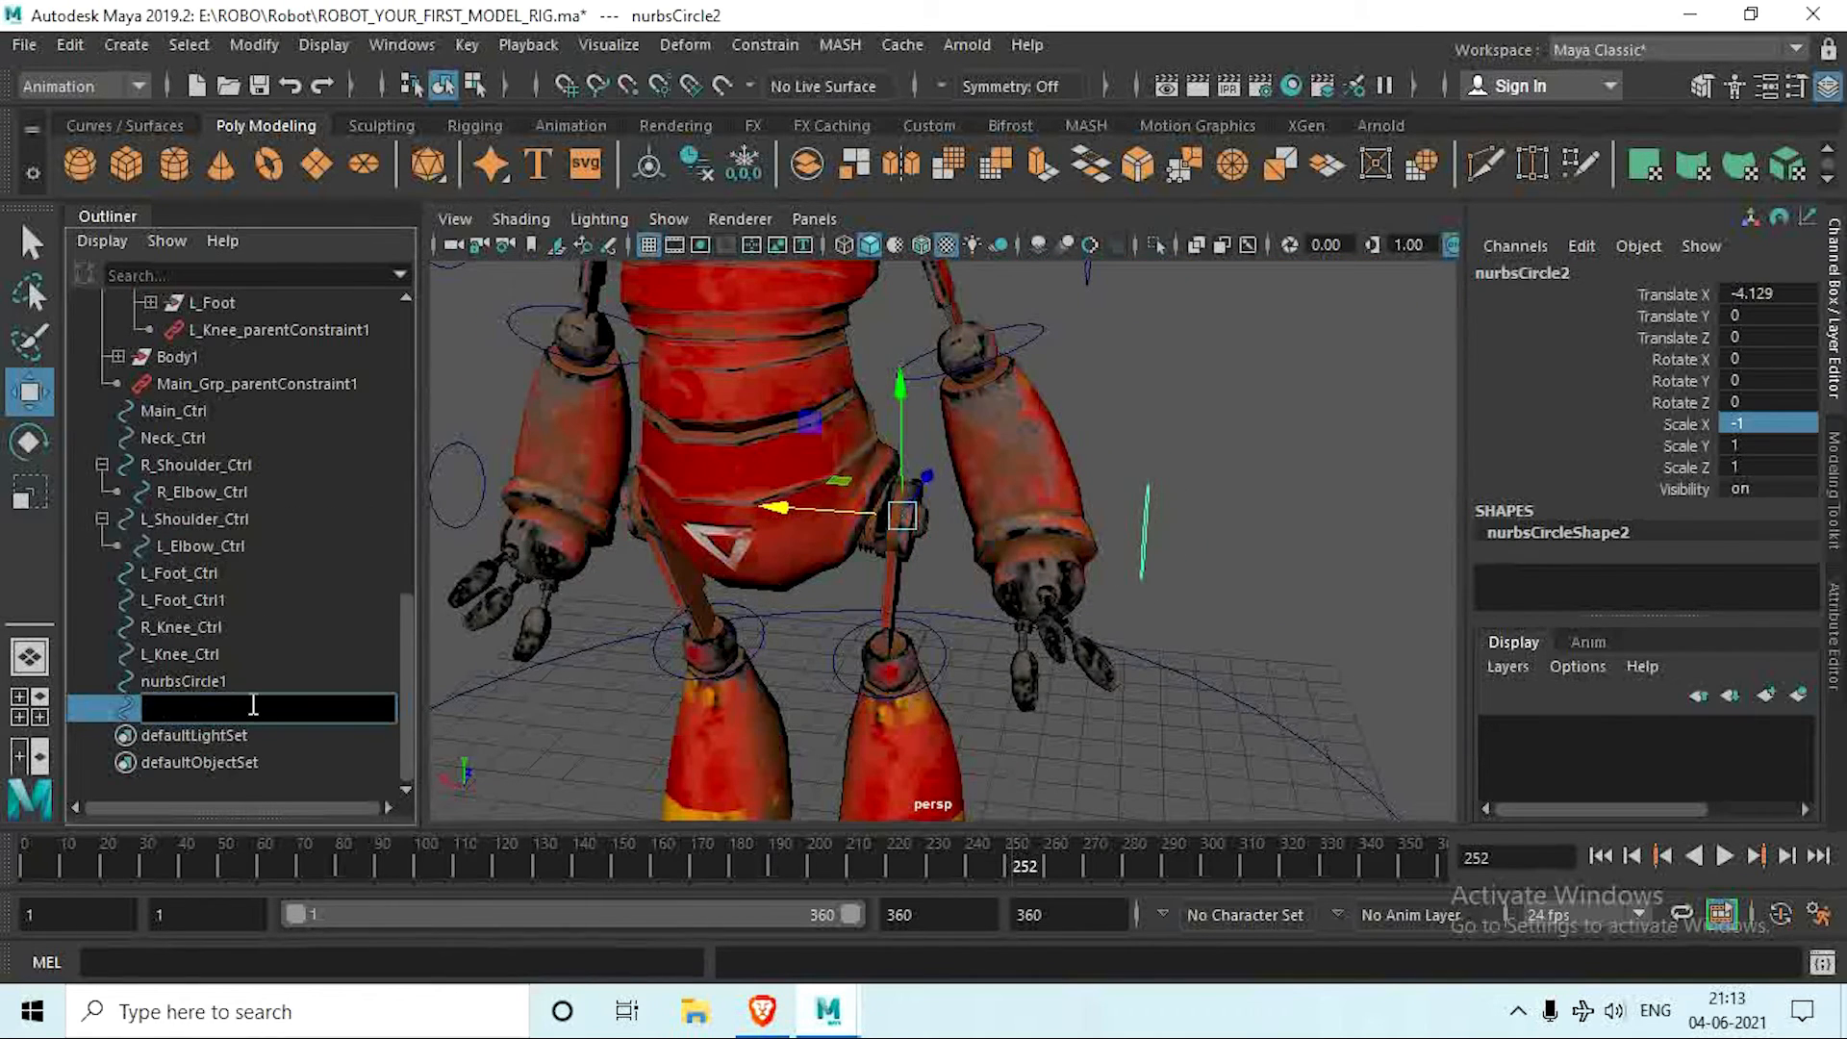
{"action": "type", "text": "L_Leg_Ctrl"}
{"action": "key", "text": "Return"}
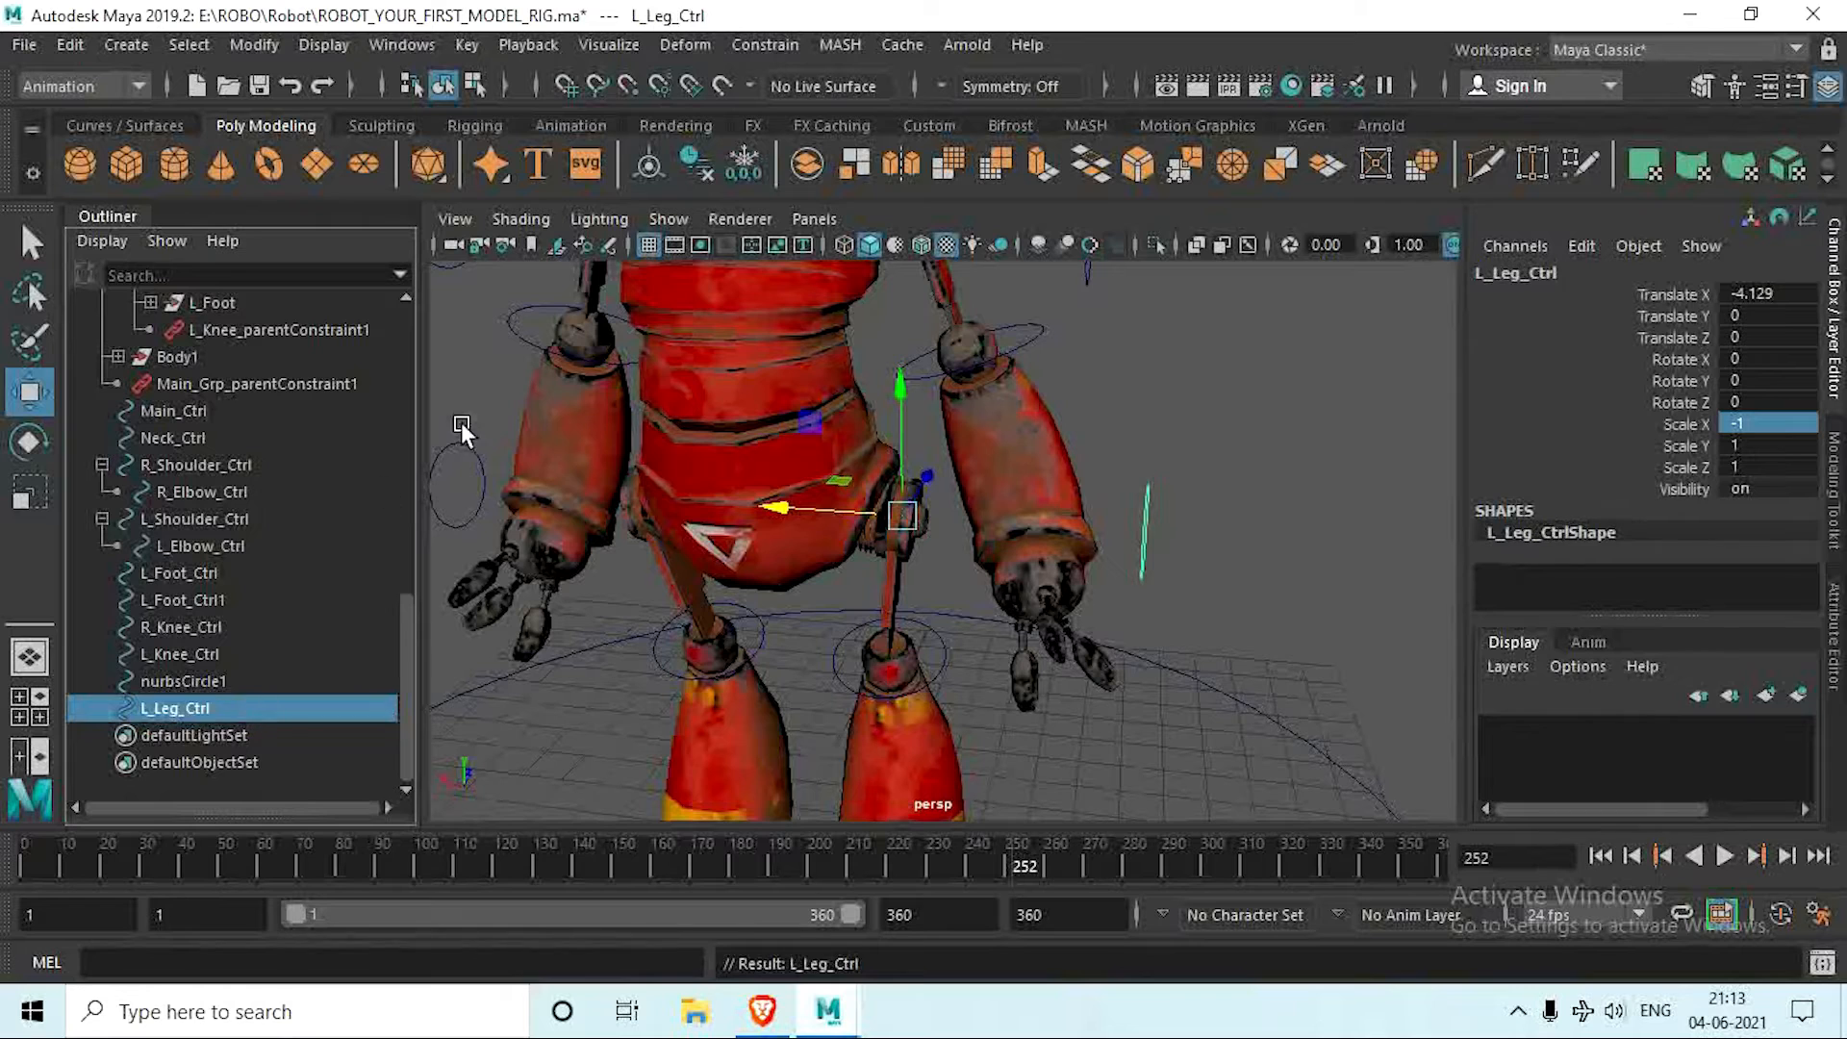
Step: Reuse the left leg controller's name to rename the original hip circle nurbsCircle1 as R_Leg_Ctrl
{"action": "double_click", "coordinate": [222, 712]}
{"action": "key", "text": "ctrl+c"}
{"action": "double_click", "coordinate": [224, 682]}
{"action": "key", "text": "ctrl+v"}
{"action": "left_click", "coordinate": [154, 681]}
{"action": "key", "text": "BackSpace"}
{"action": "type", "text": "R"}
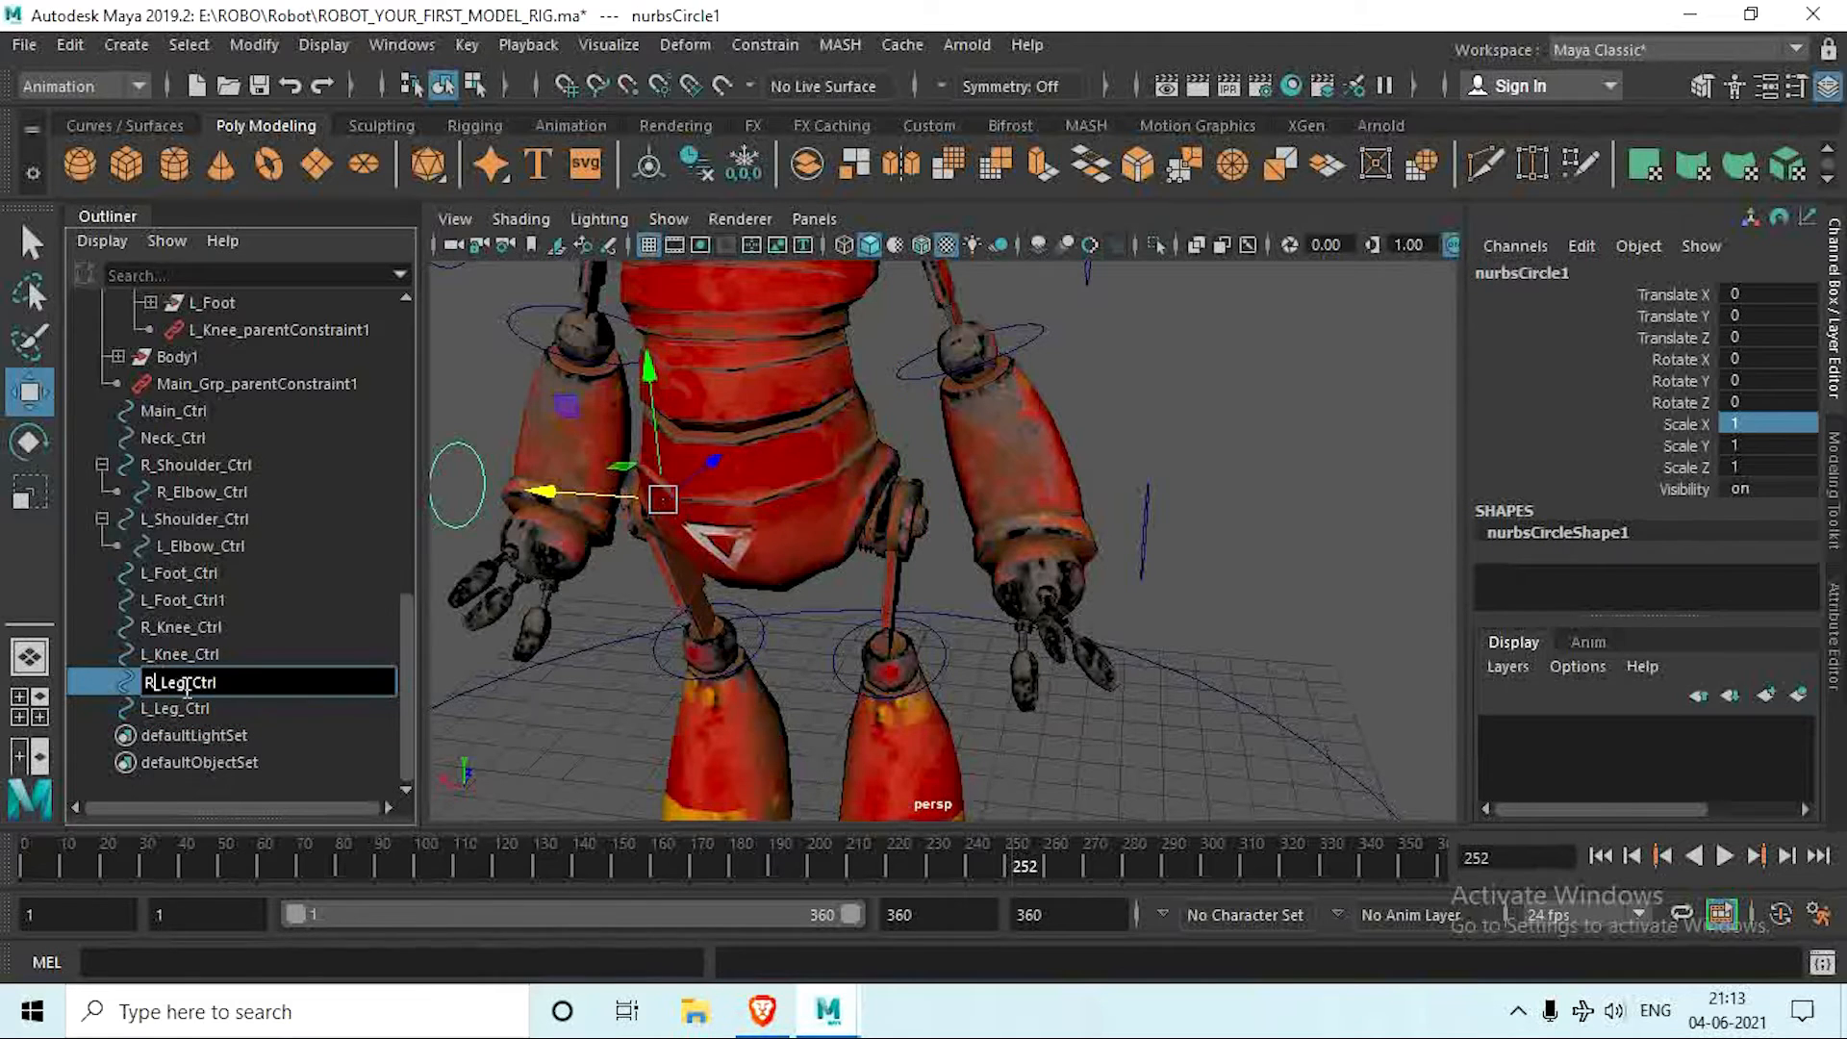
{"action": "key", "text": "Return"}
{"action": "left_click_drag", "start_coordinate": [808, 638], "coordinate": [741, 668], "text": "alt"}
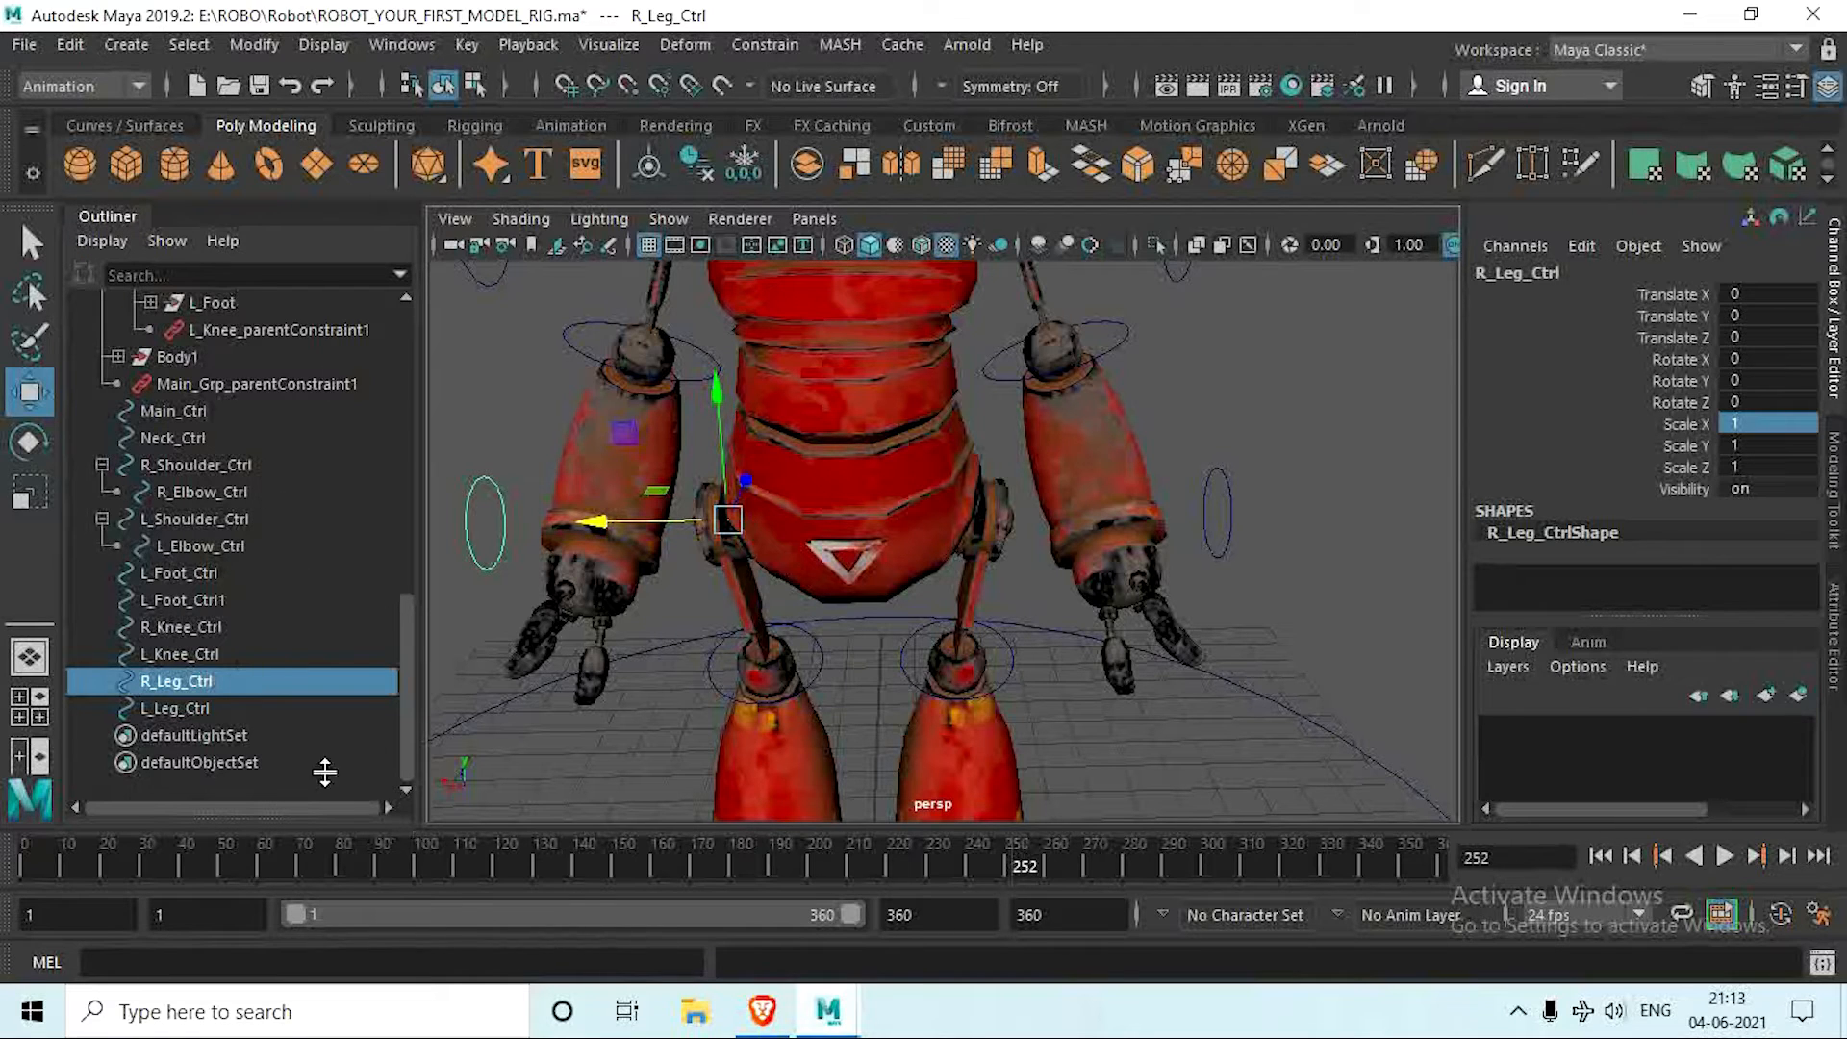
Step: Parent-constrain the L_Leg group to the left hip controller L_Leg_Ctrl
{"action": "left_click", "coordinate": [392, 47]}
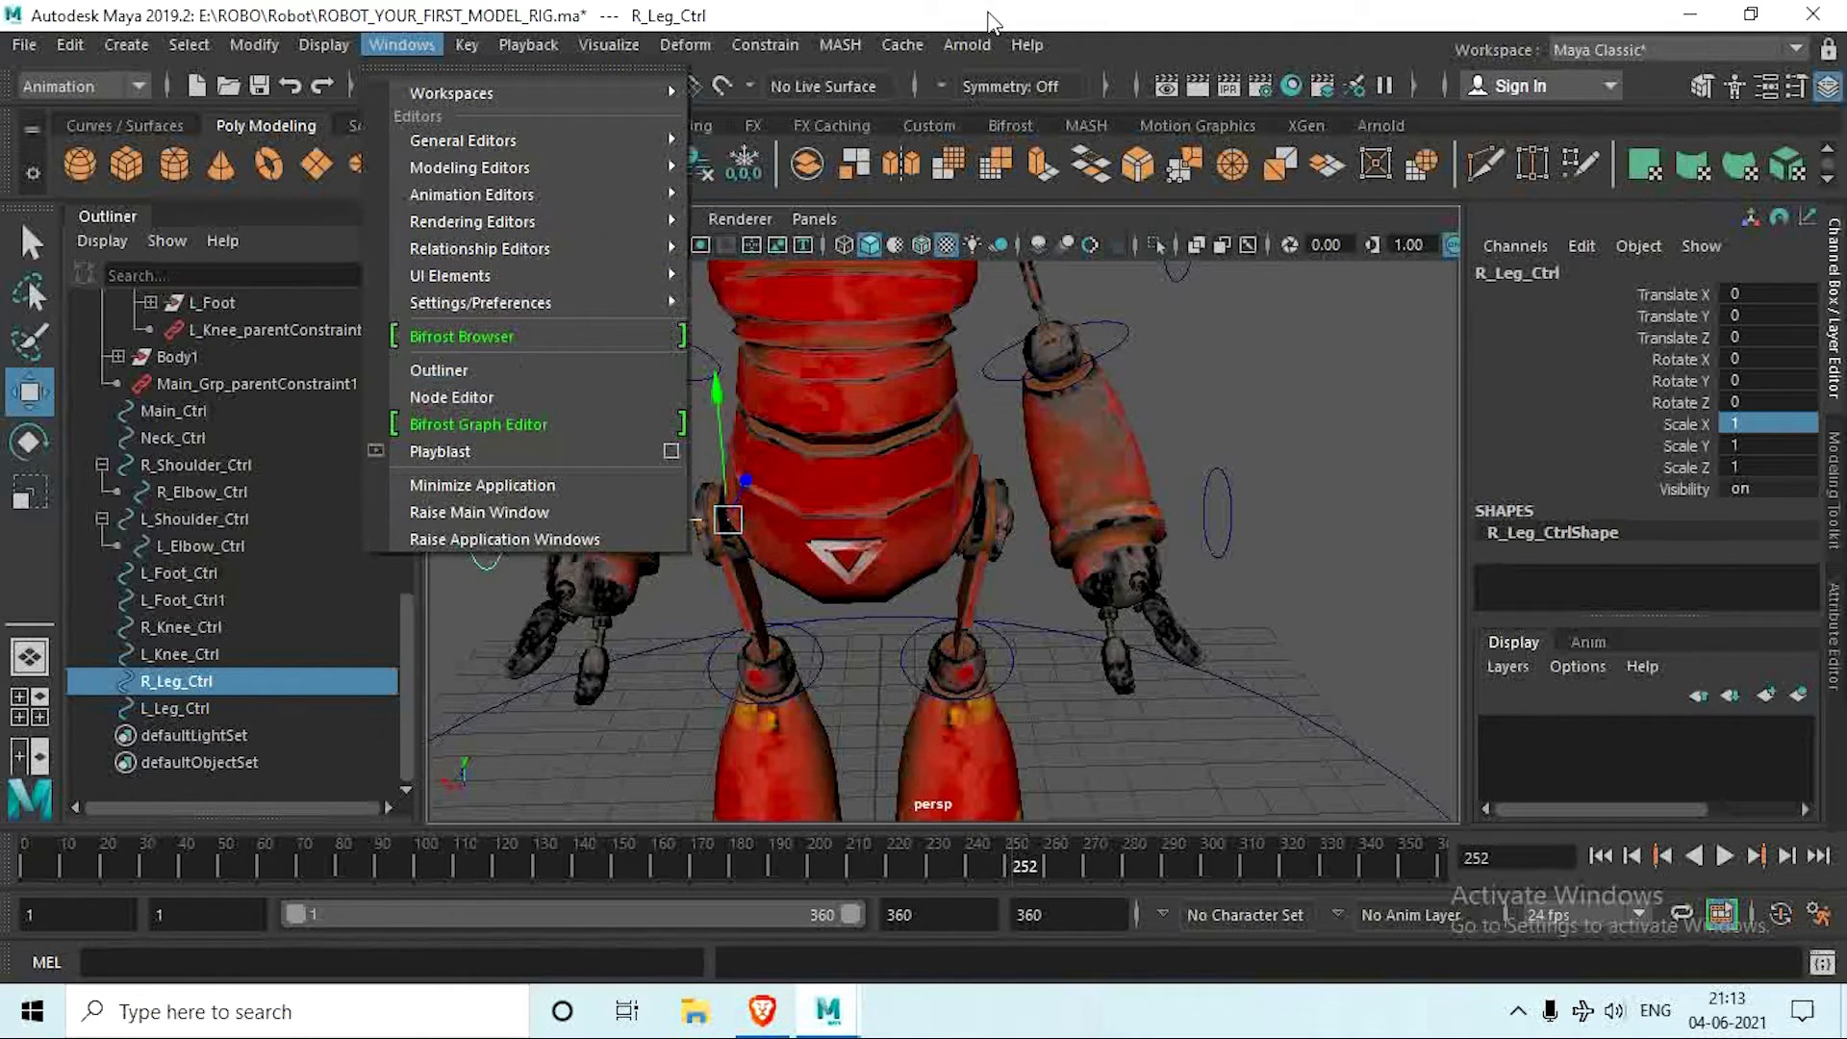
{"action": "left_click", "coordinate": [989, 12]}
{"action": "scroll", "coordinate": [751, 520], "scroll_direction": "down", "scroll_amount": 5}
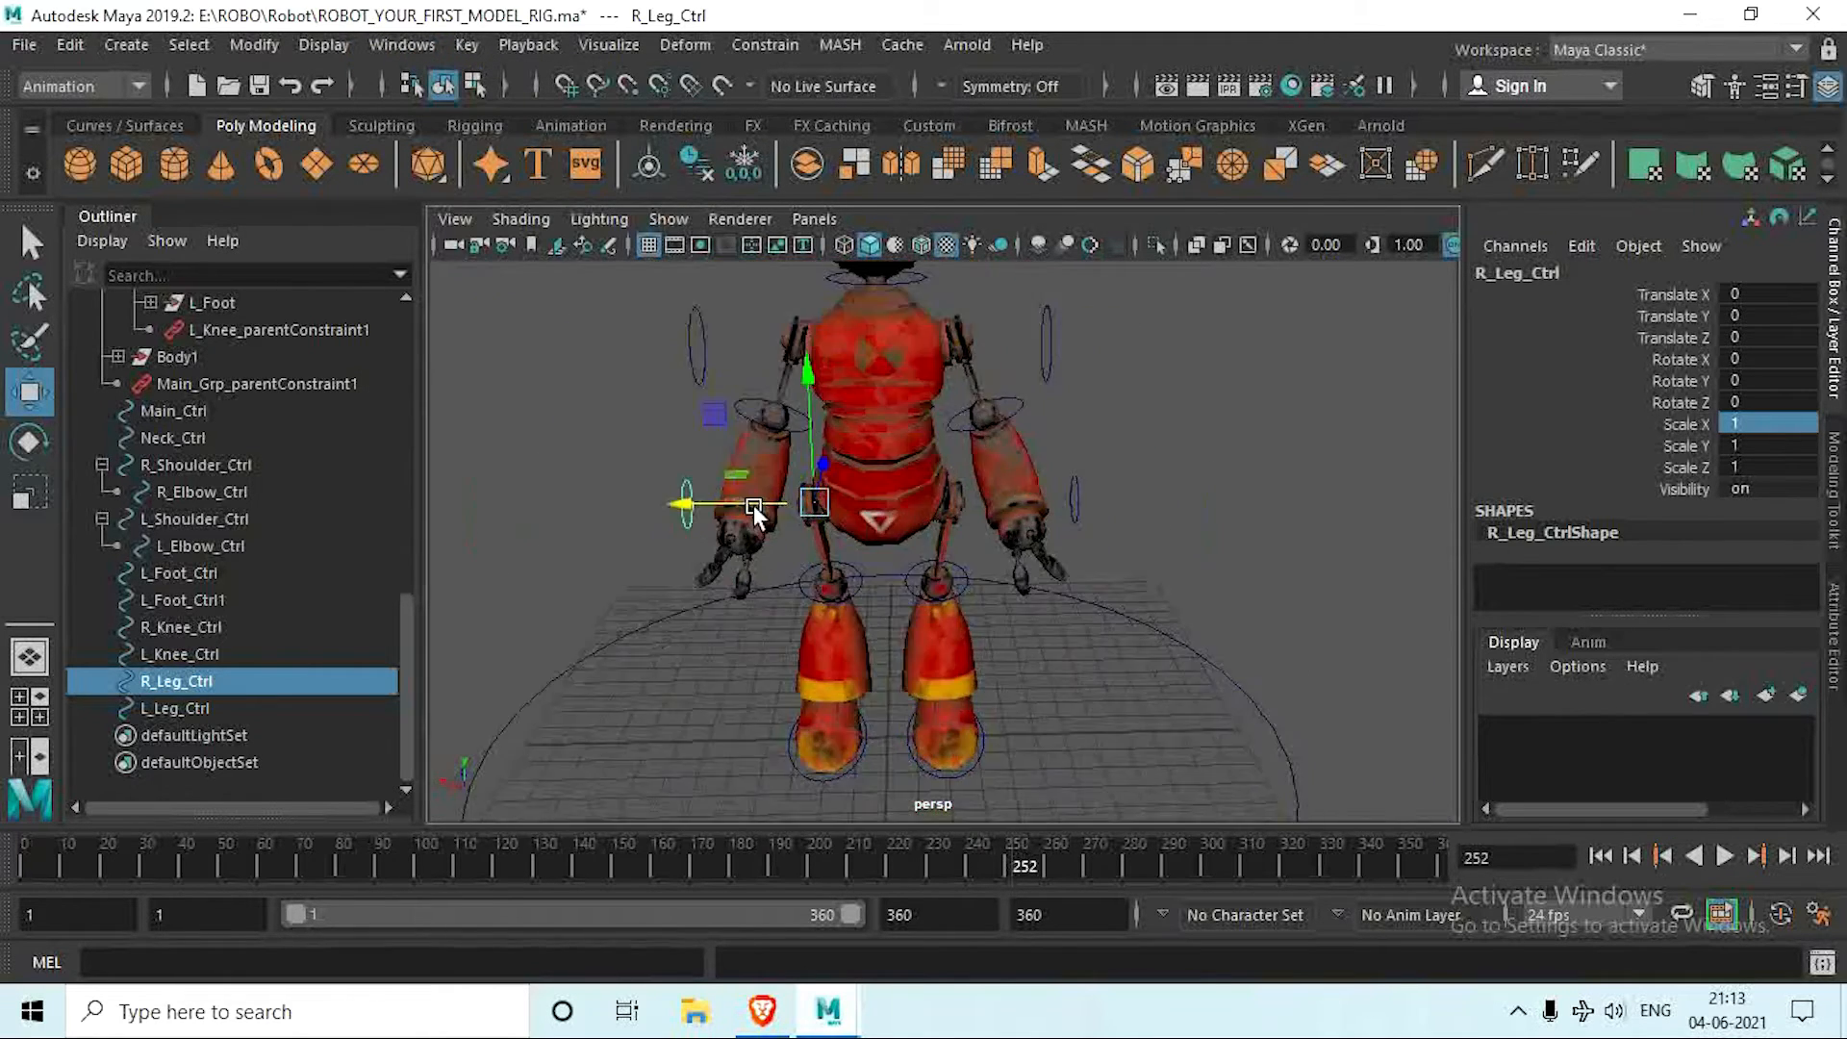
{"action": "middle_click_drag", "start_coordinate": [755, 514], "coordinate": [751, 462], "text": "alt"}
{"action": "left_click_drag", "start_coordinate": [750, 461], "coordinate": [983, 559], "text": "alt"}
{"action": "left_click", "coordinate": [1073, 444]}
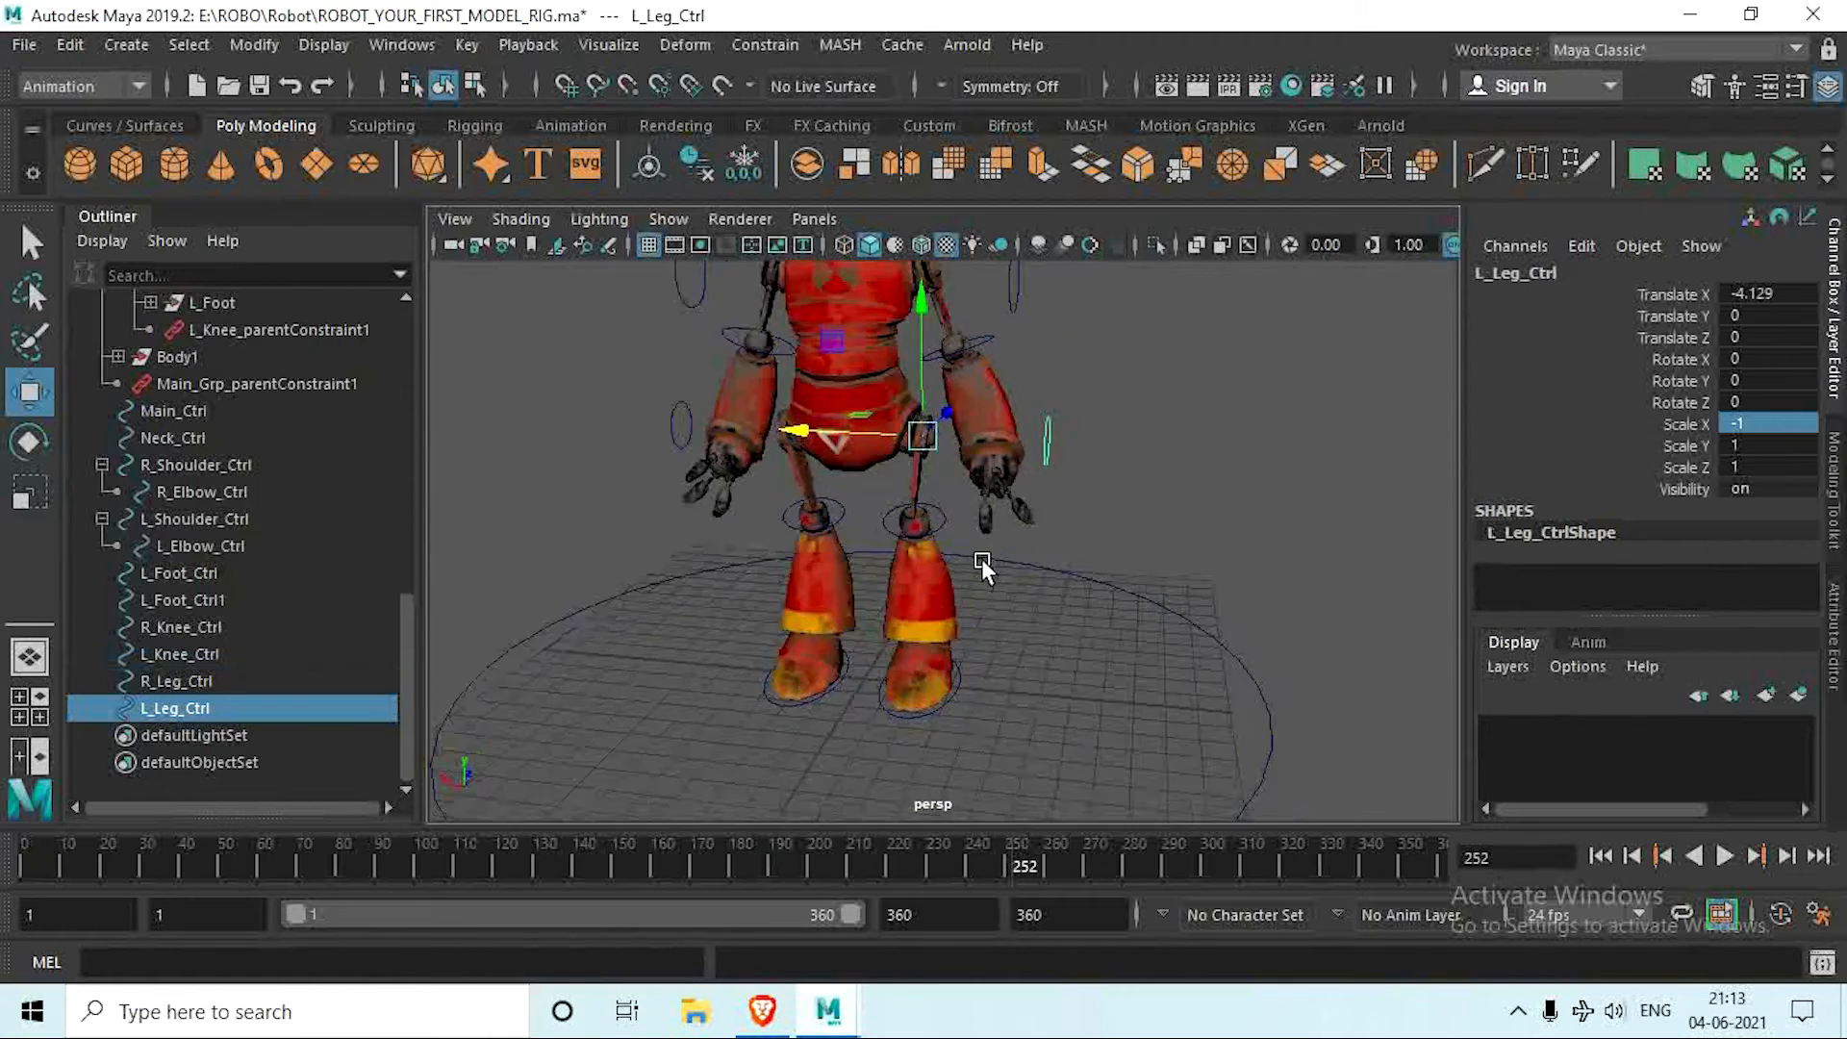
{"action": "middle_click_drag", "start_coordinate": [982, 559], "coordinate": [881, 653], "text": "alt"}
{"action": "left_click_drag", "start_coordinate": [880, 654], "coordinate": [894, 633], "text": "alt"}
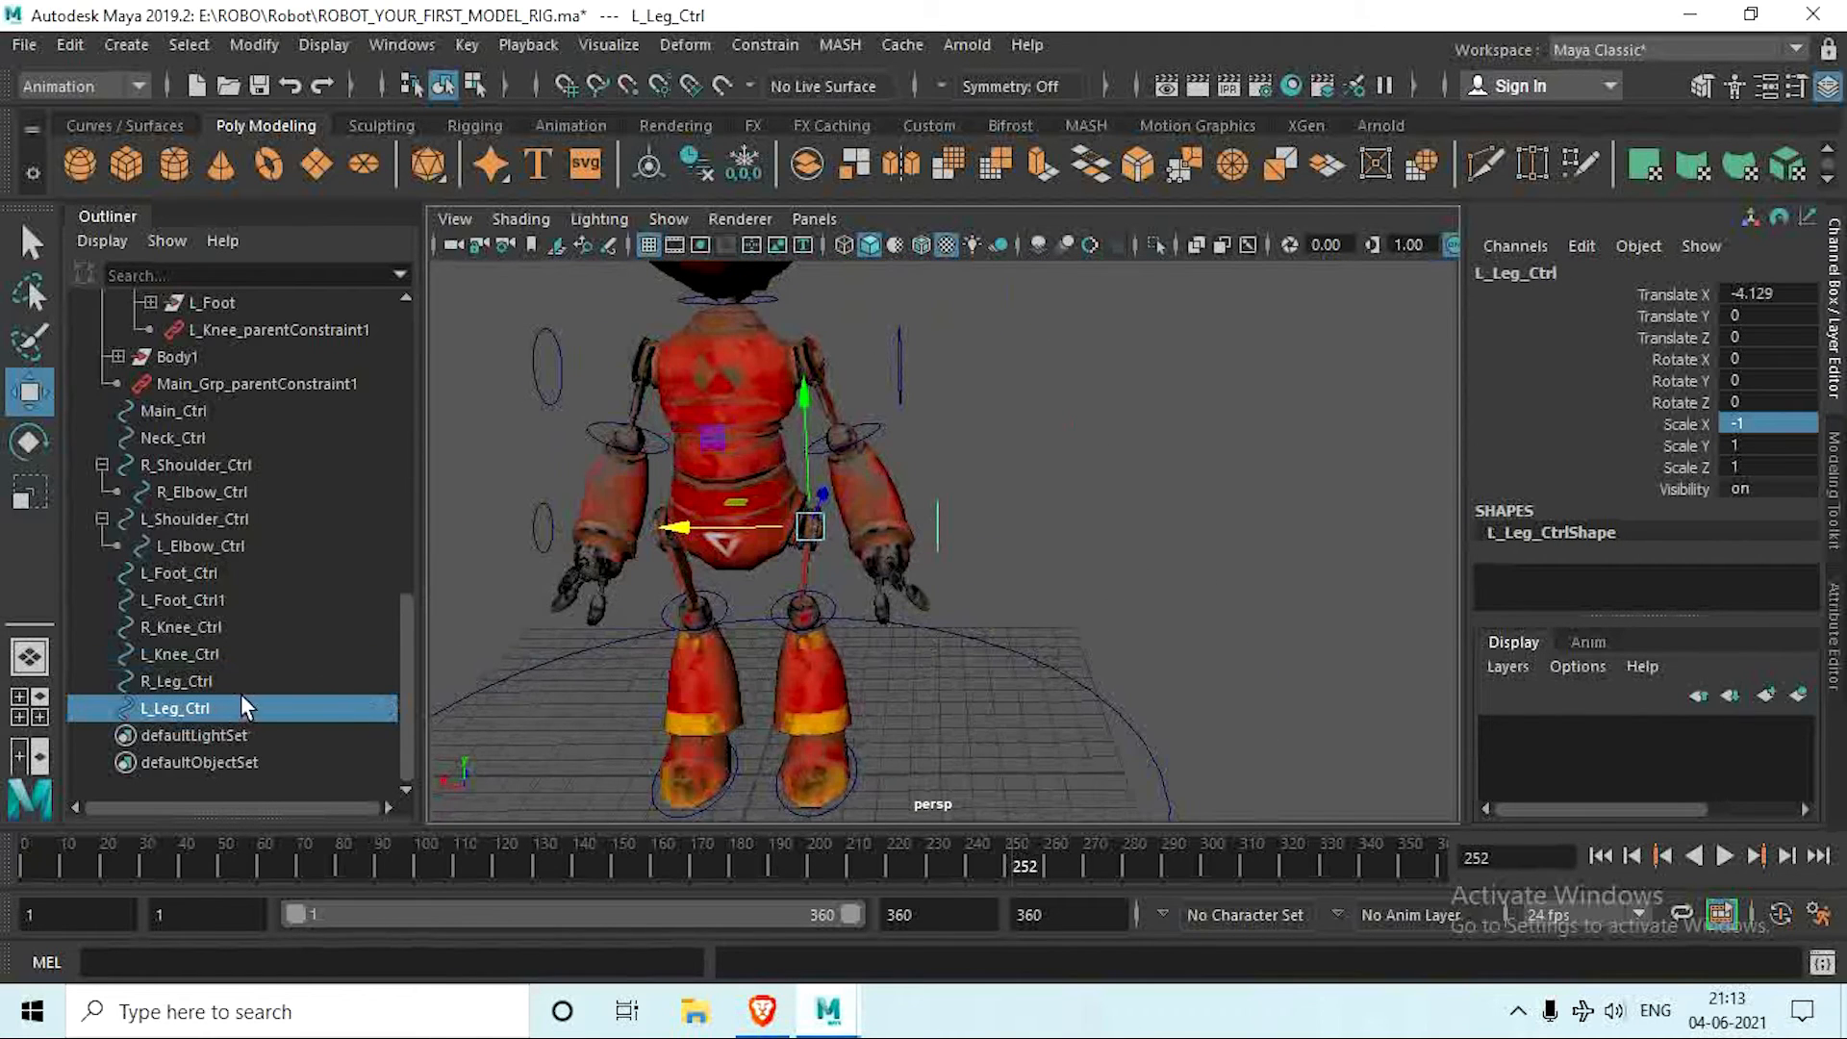
{"action": "scroll", "coordinate": [241, 458], "scroll_direction": "up", "scroll_amount": 3}
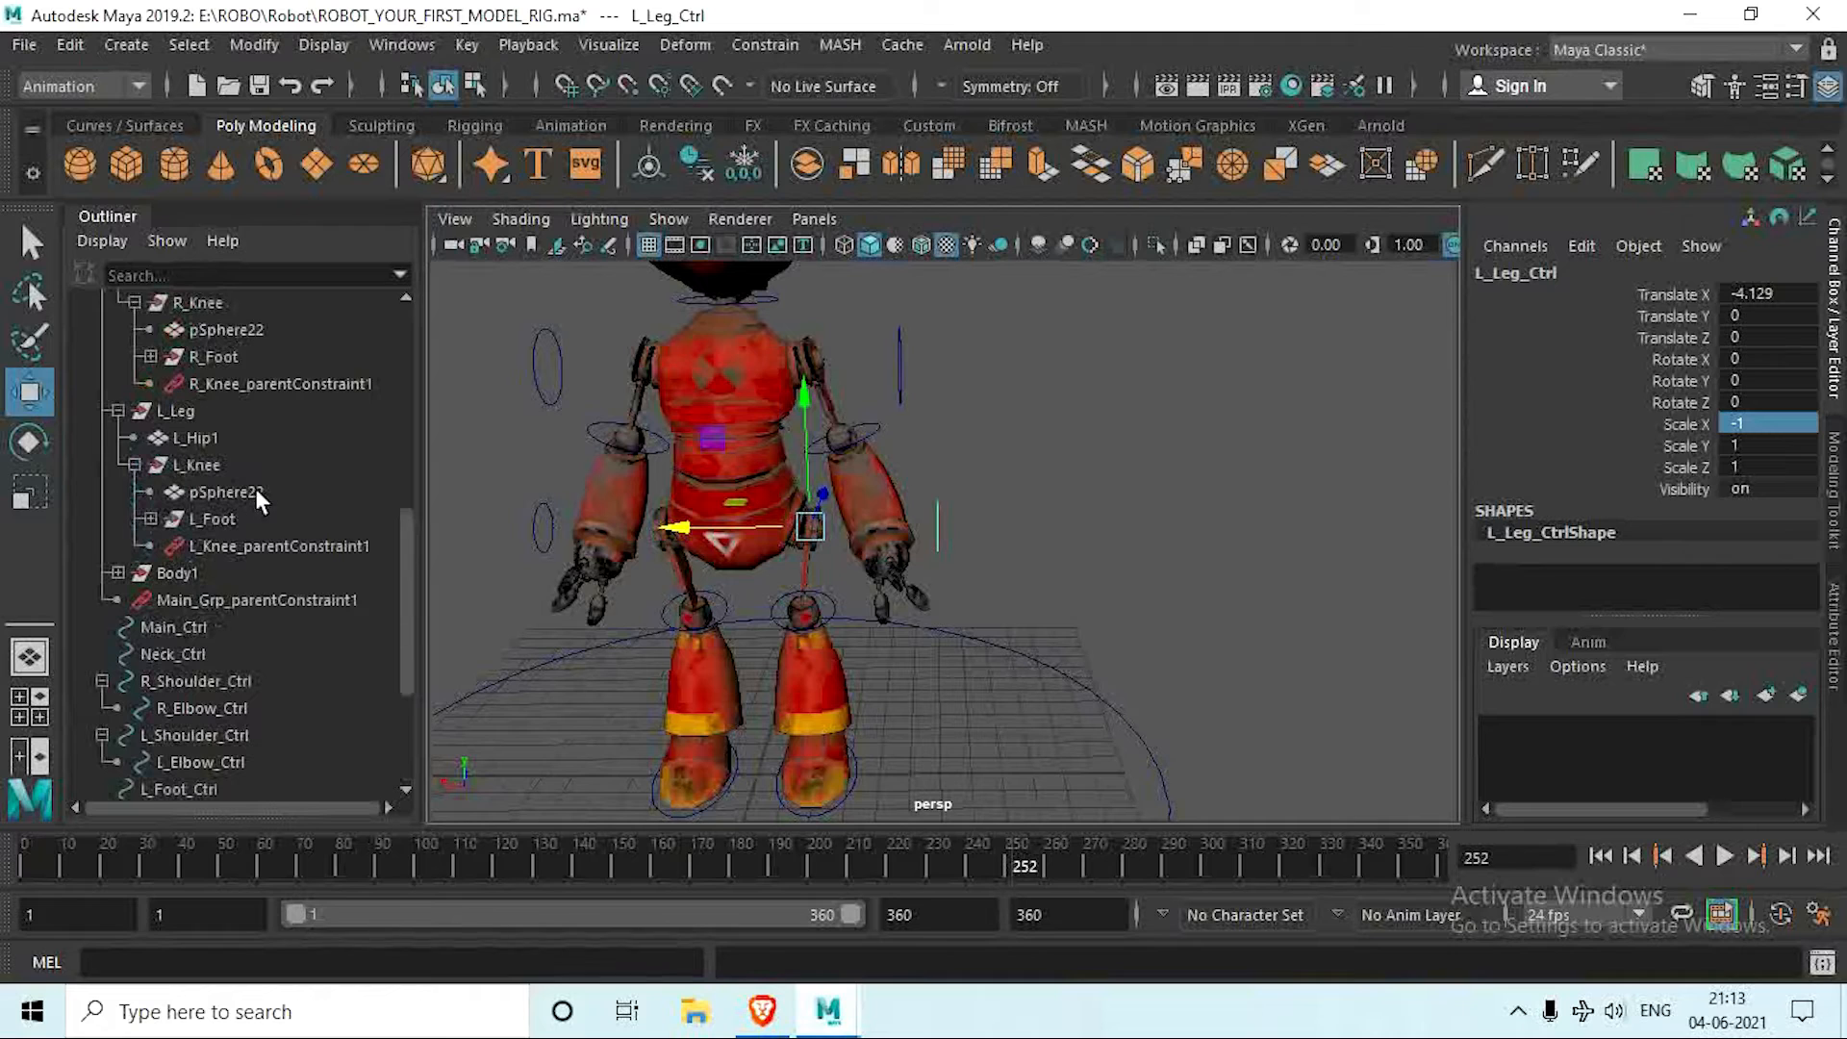
{"action": "left_click", "coordinate": [207, 413]}
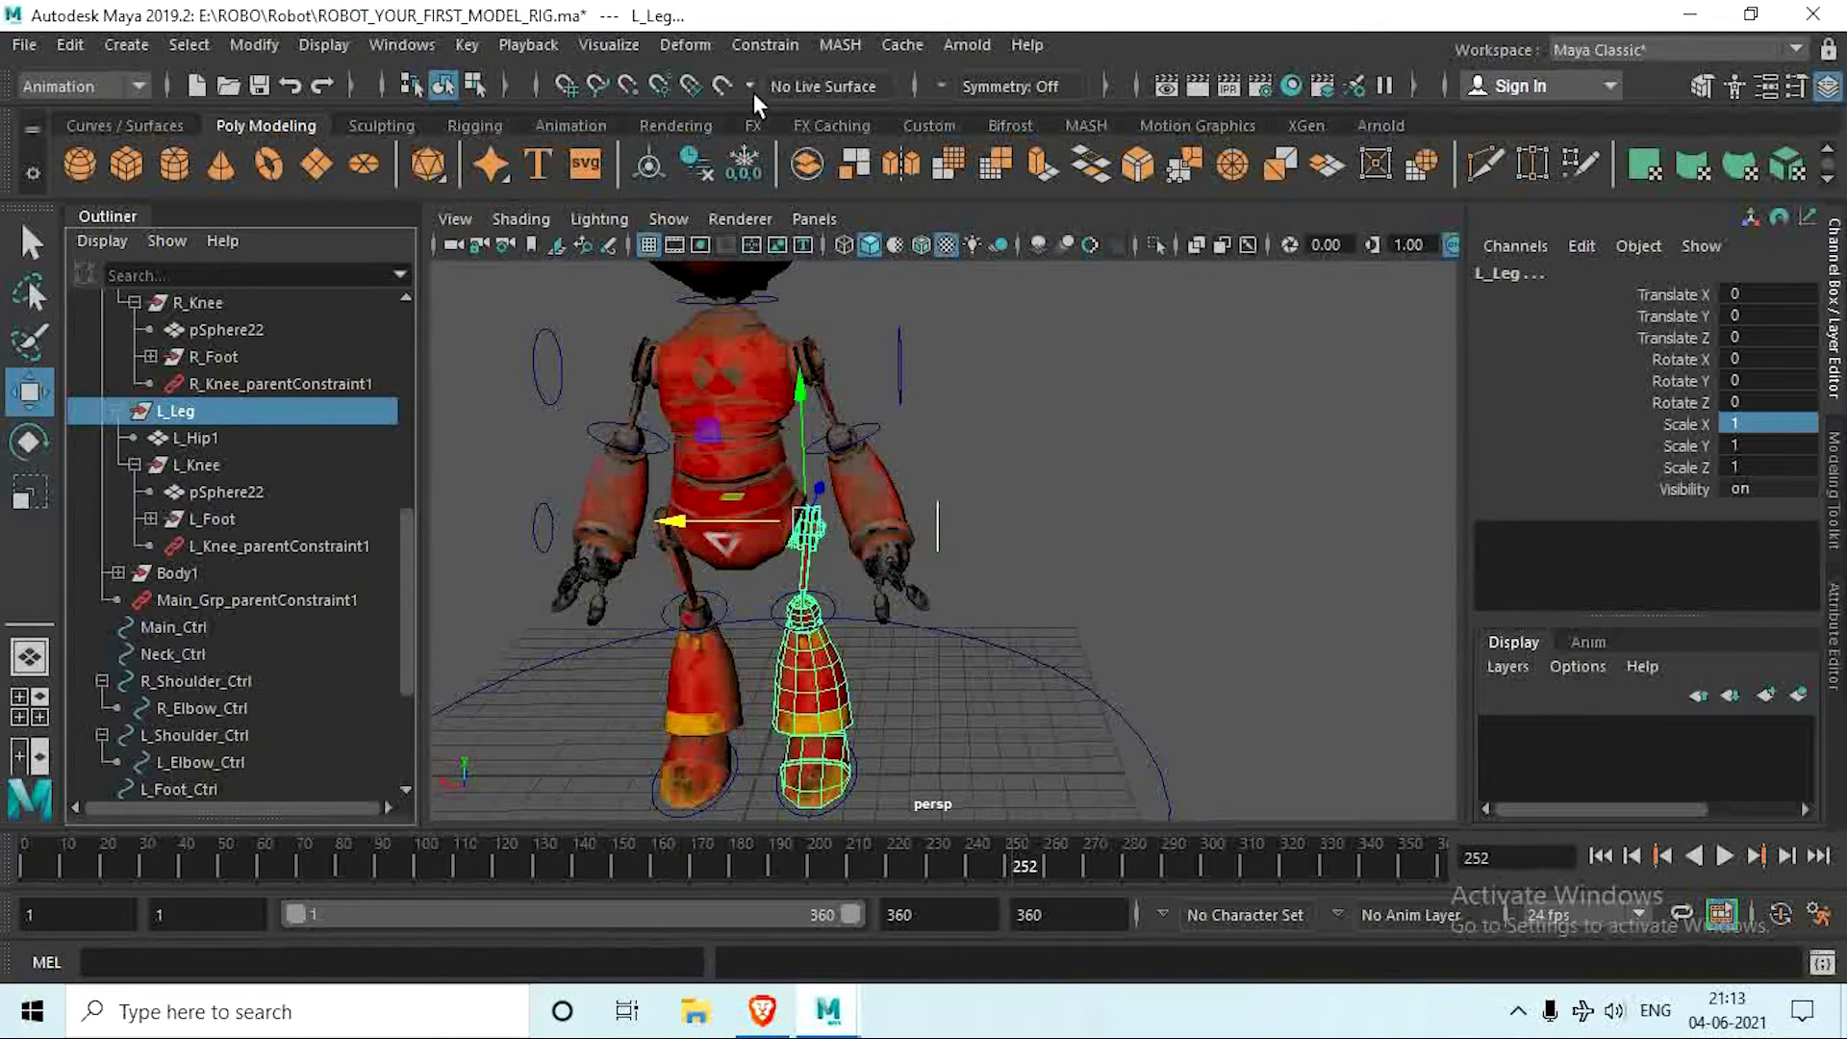
{"action": "left_click", "coordinate": [765, 45]}
{"action": "left_click", "coordinate": [848, 132]}
Step: Parent-constrain the R_Leg group to the right hip controller R_Leg_Ctrl
{"action": "left_click_drag", "start_coordinate": [958, 484], "coordinate": [747, 636], "text": "alt"}
{"action": "left_click", "coordinate": [748, 637]}
{"action": "left_click", "coordinate": [731, 508]}
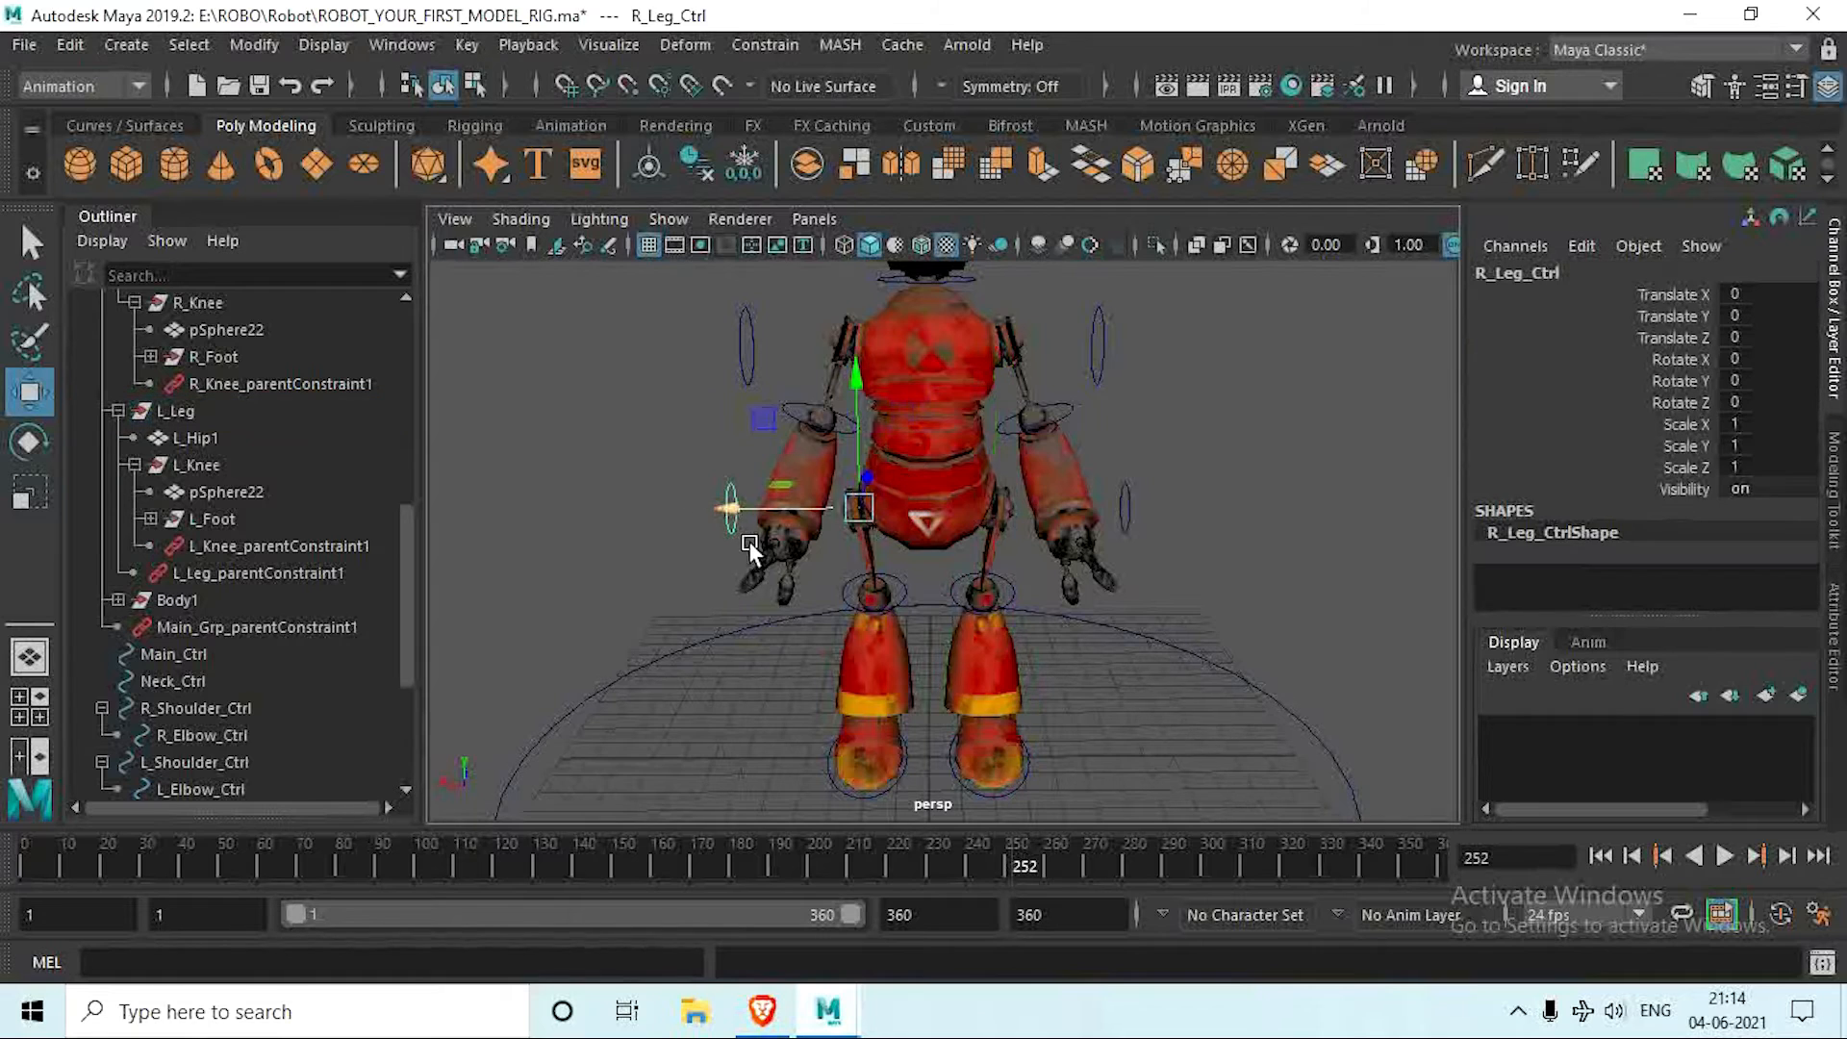
{"action": "left_click_drag", "start_coordinate": [731, 508], "coordinate": [694, 529], "text": "alt"}
{"action": "scroll", "coordinate": [249, 453], "scroll_direction": "up", "scroll_amount": 3}
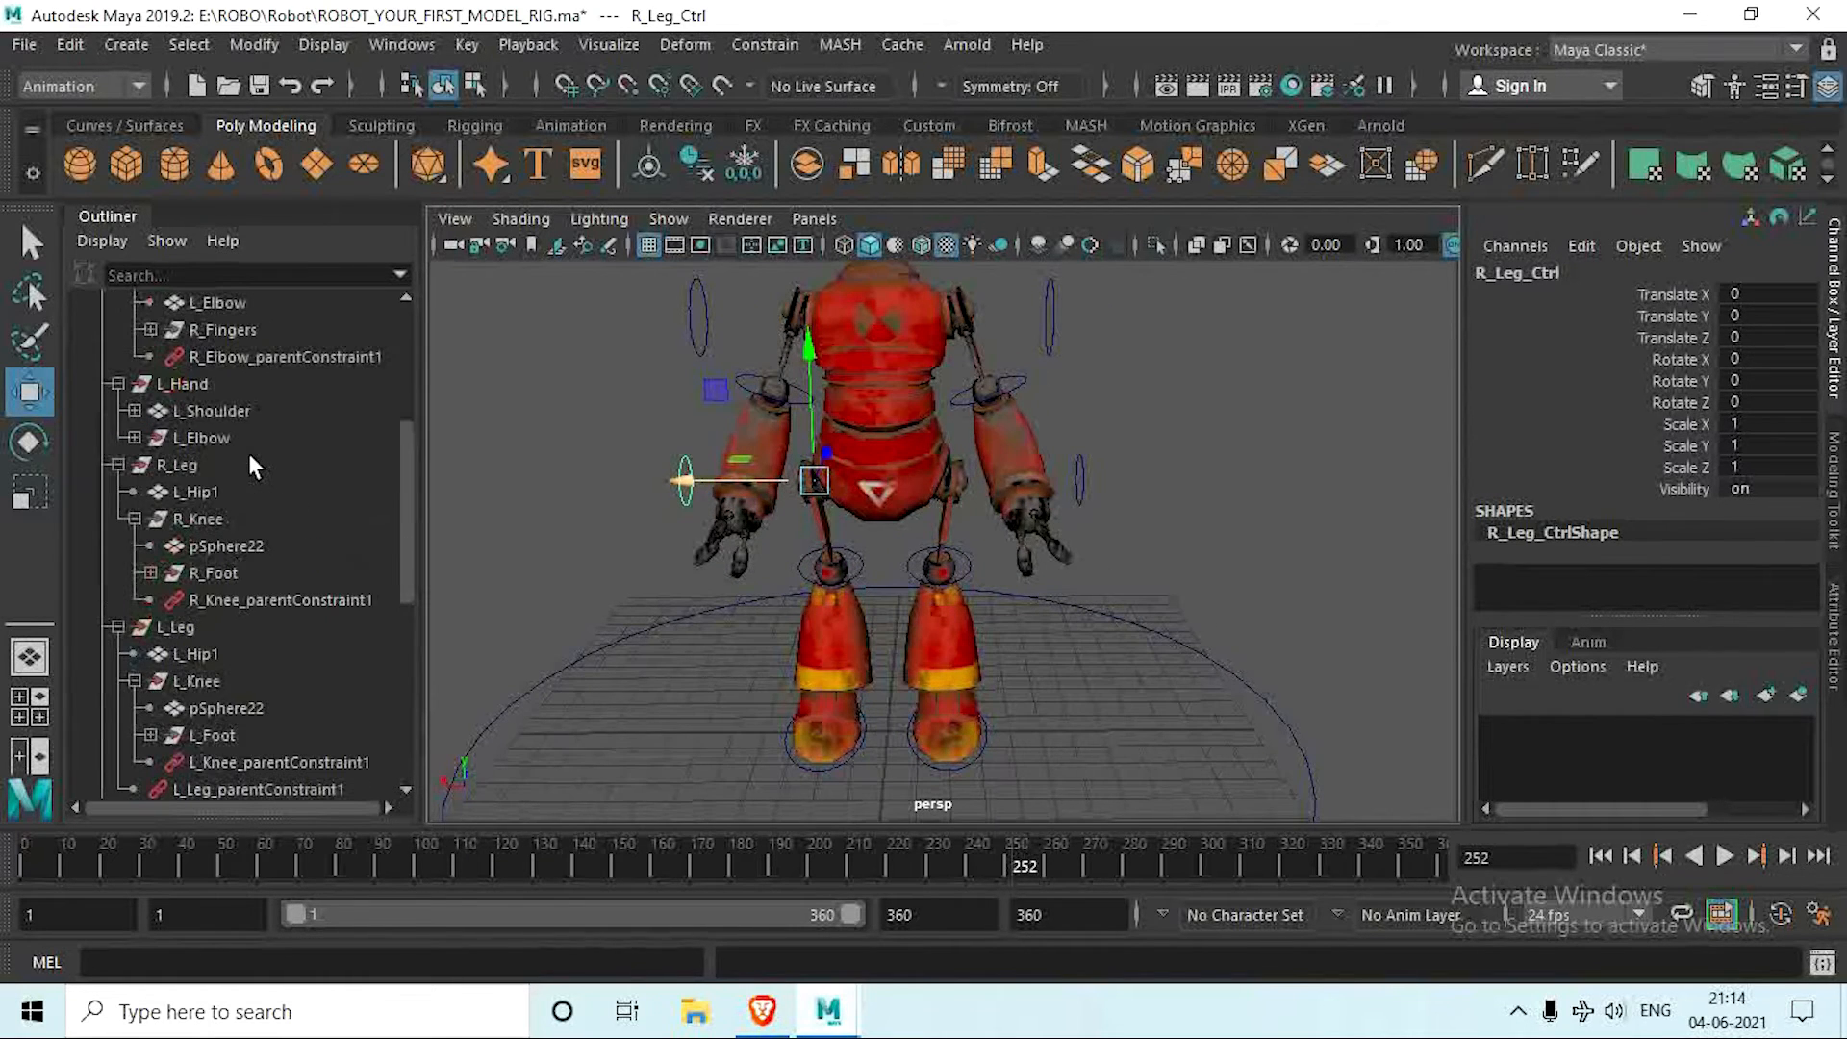
{"action": "left_click", "coordinate": [185, 465], "text": "ctrl"}
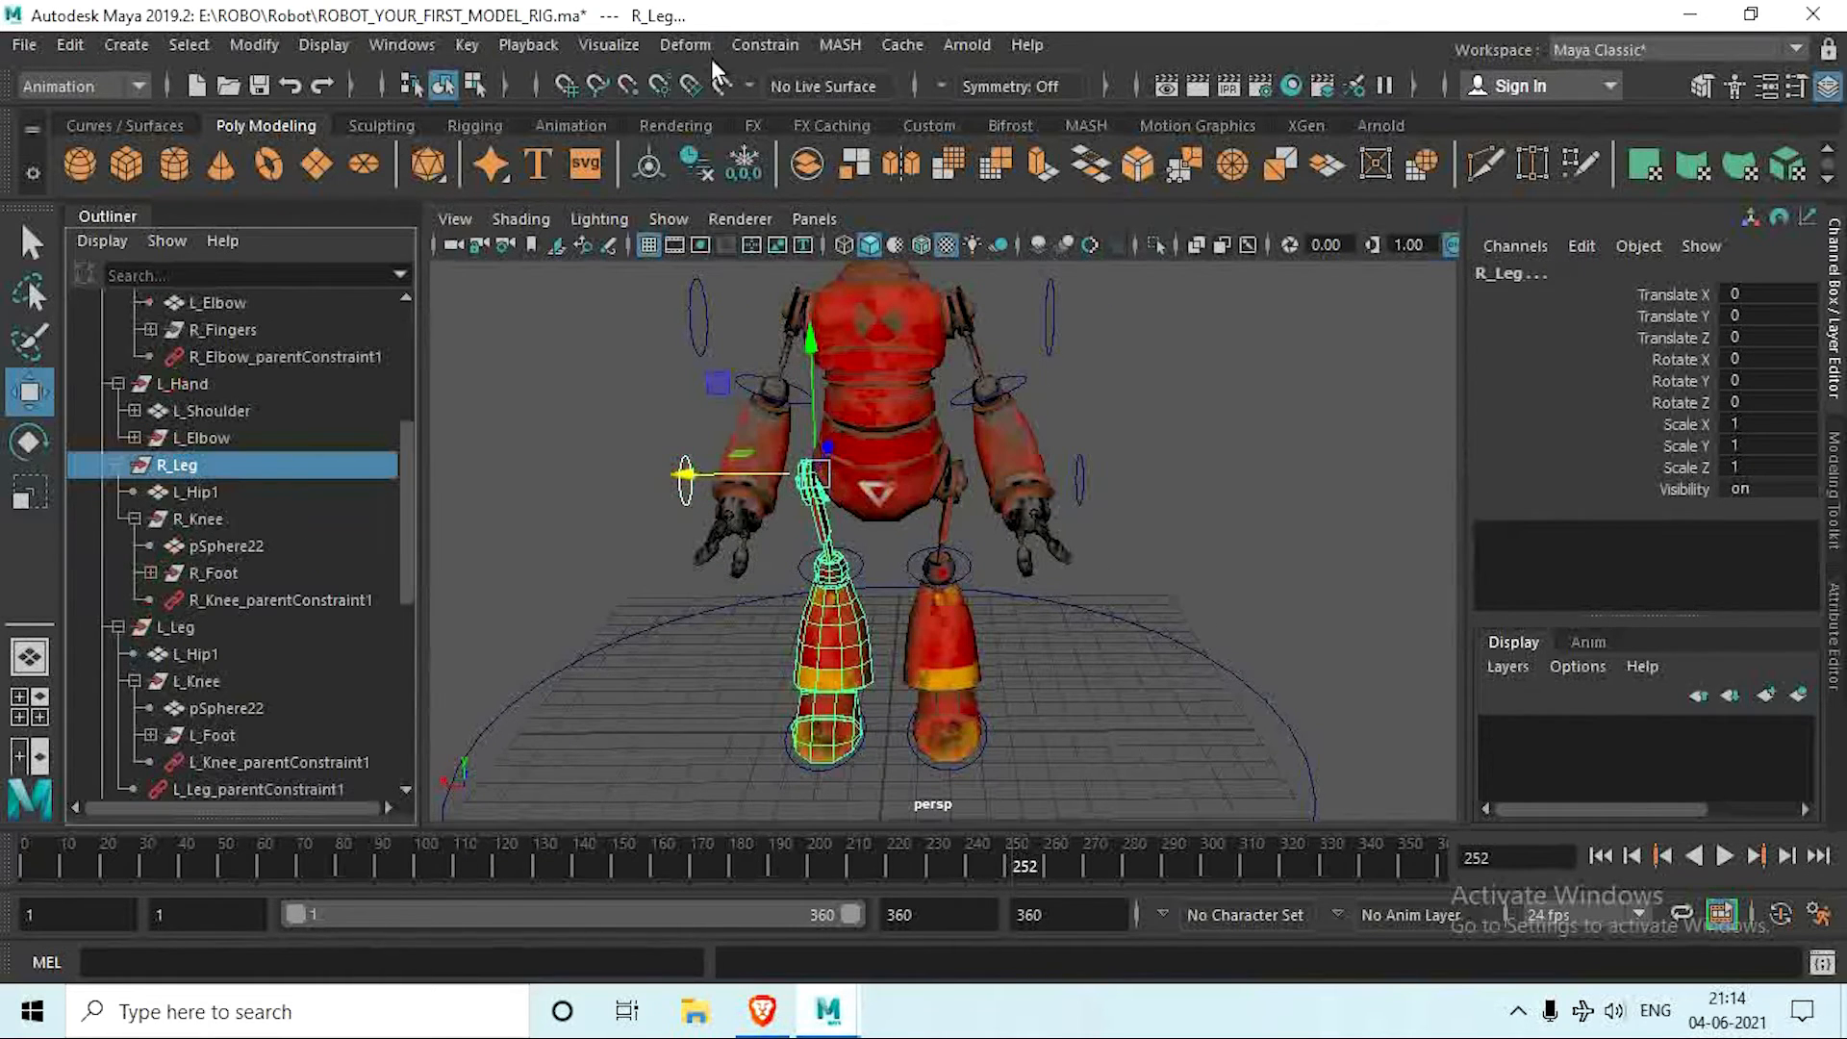
{"action": "left_click", "coordinate": [765, 45]}
{"action": "left_click", "coordinate": [830, 108]}
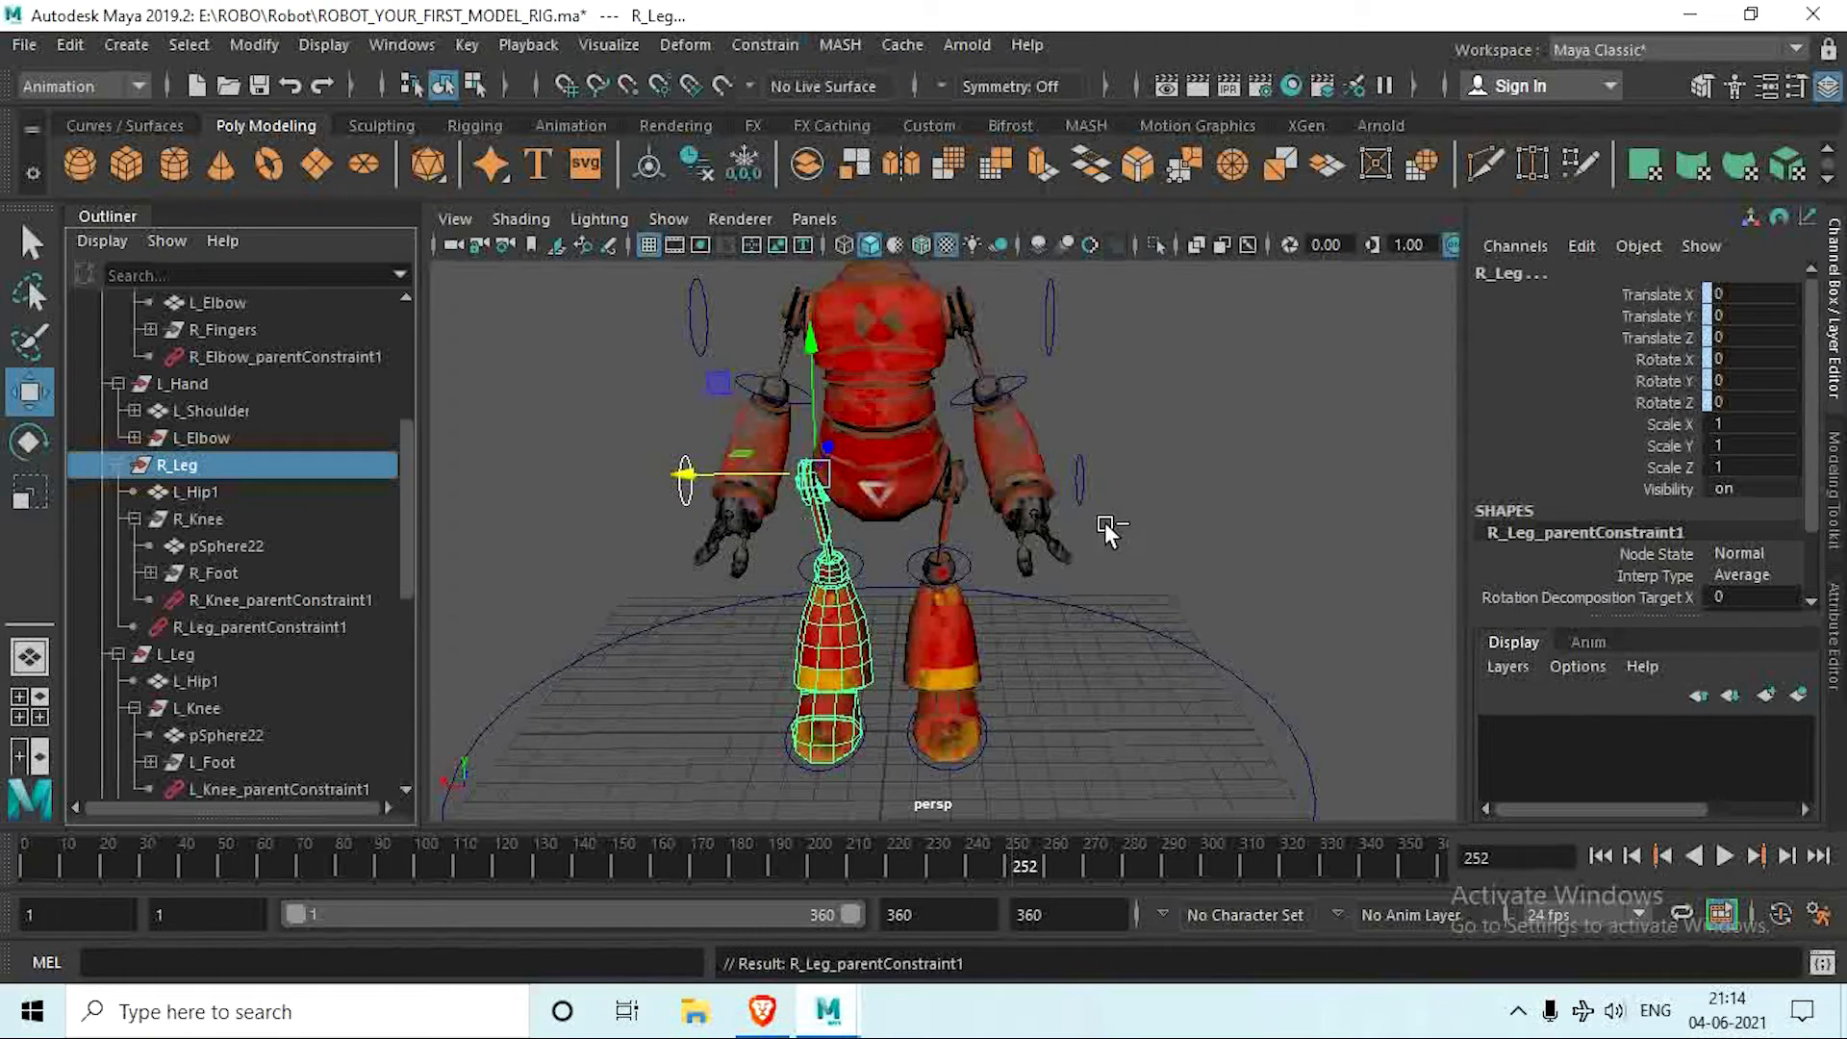
Step: Test-rotate L_Leg_Ctrl to check how the left leg follows, undo the rotation and clear the selection
{"action": "left_click", "coordinate": [1174, 455]}
{"action": "scroll", "coordinate": [1150, 527], "scroll_direction": "down", "scroll_amount": 5}
{"action": "middle_click_drag", "start_coordinate": [1150, 528], "coordinate": [1045, 532], "text": "alt"}
{"action": "scroll", "coordinate": [1084, 585], "scroll_direction": "up", "scroll_amount": 6}
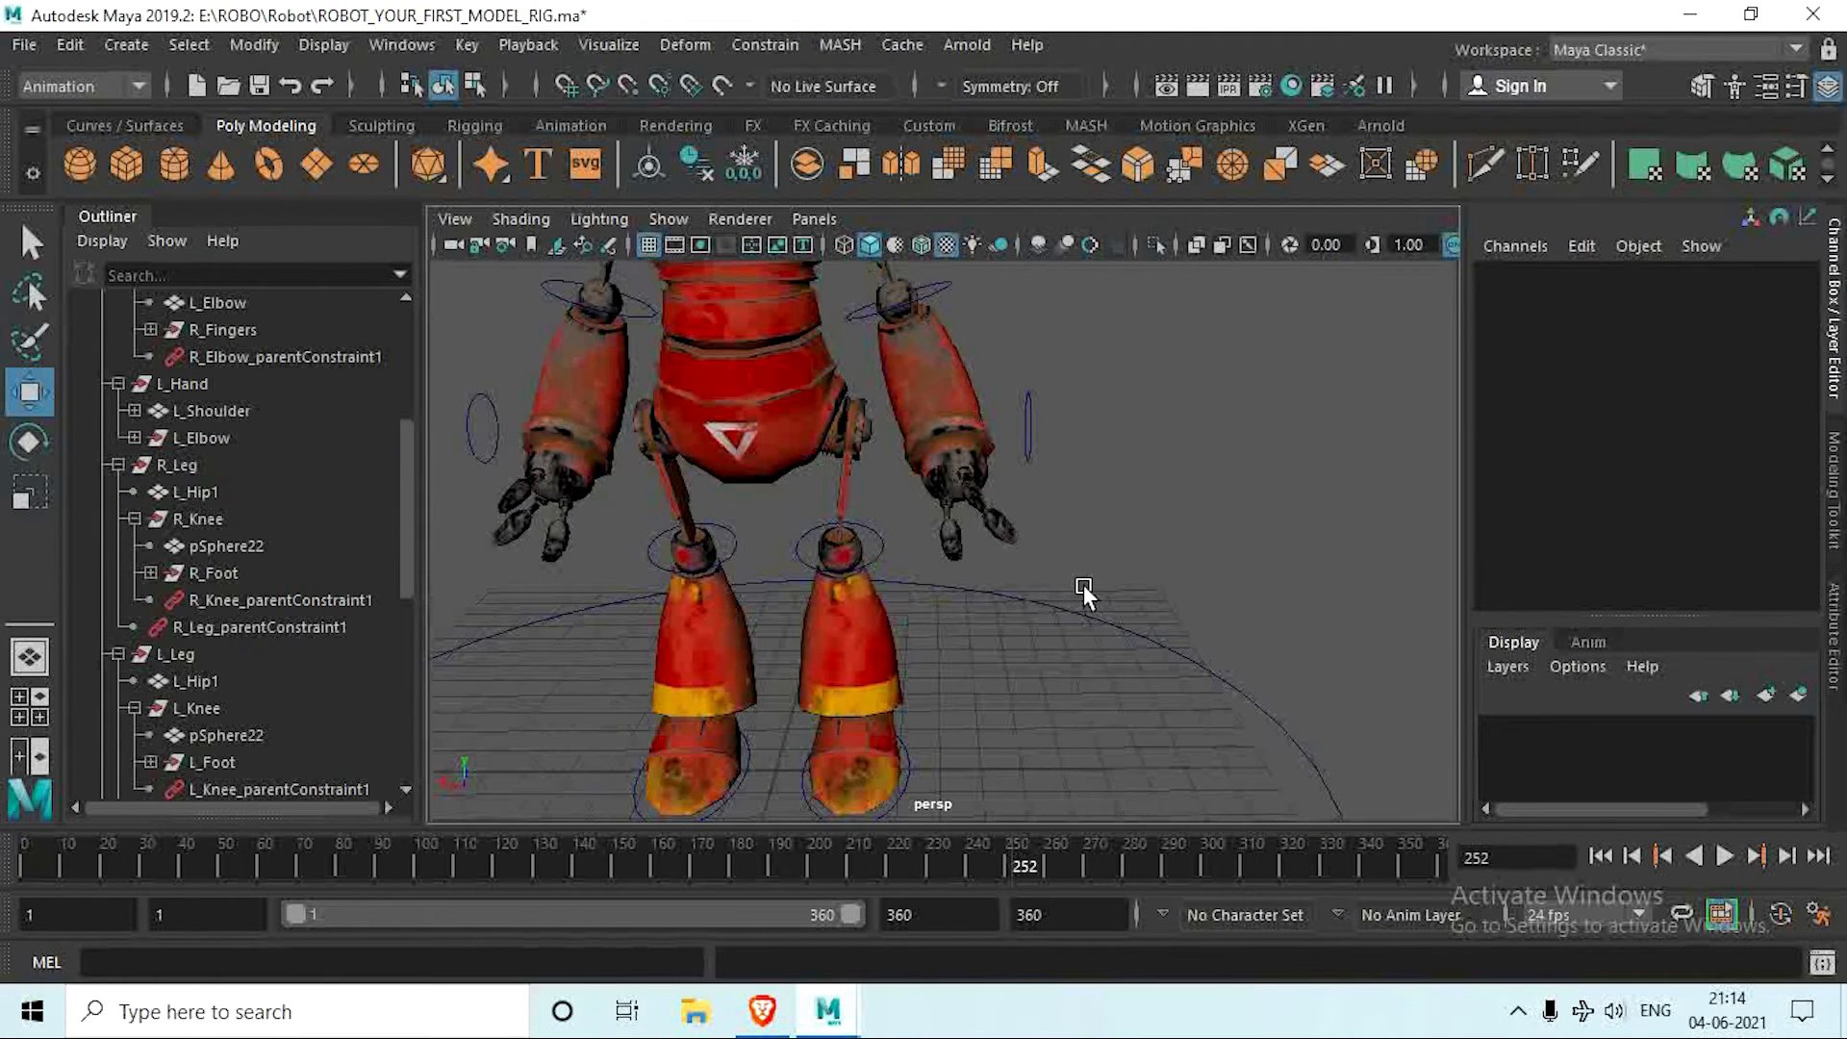
{"action": "left_click", "coordinate": [1029, 424]}
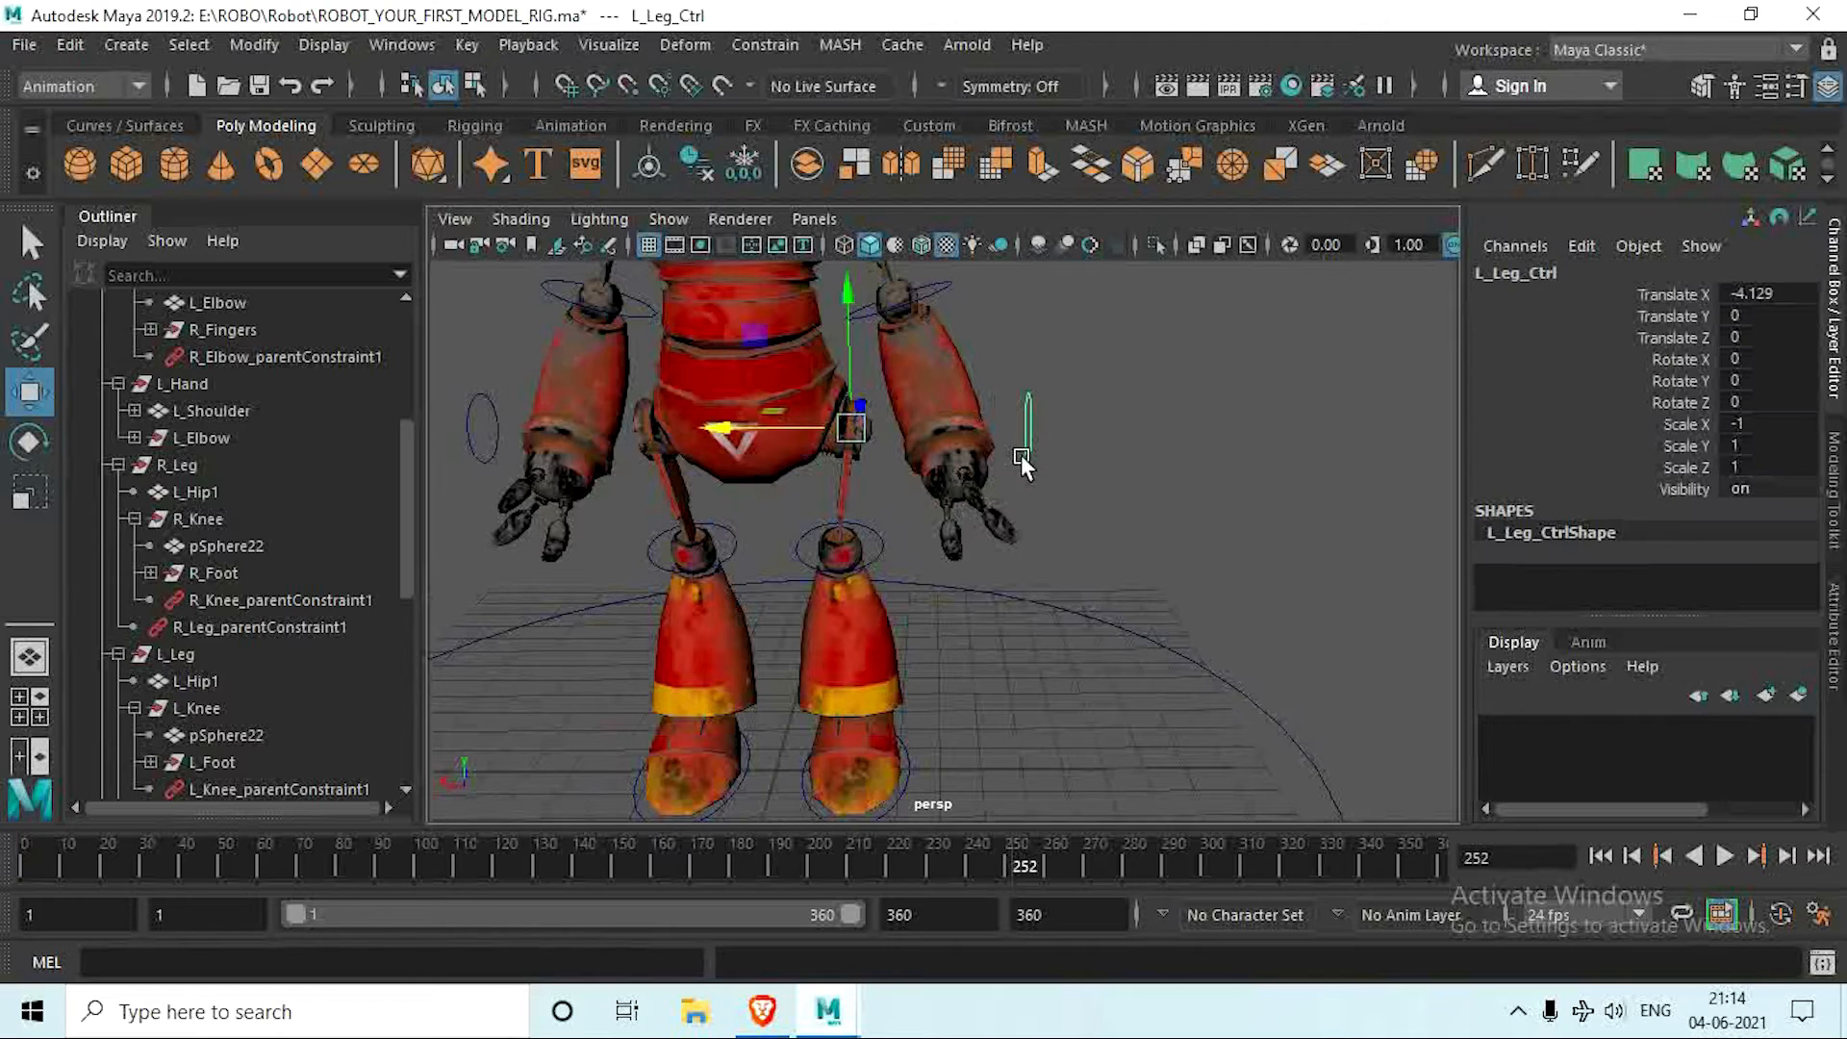
{"action": "key", "text": "e"}
{"action": "left_click_drag", "start_coordinate": [842, 414], "coordinate": [834, 409]}
{"action": "key", "text": "ctrl+z"}
{"action": "left_click", "coordinate": [1114, 520]}
Step: Try parenting L_Knee_Ctrl under L_Leg_Ctrl, and undo the parenting
{"action": "scroll", "coordinate": [894, 583], "scroll_direction": "up", "scroll_amount": 3}
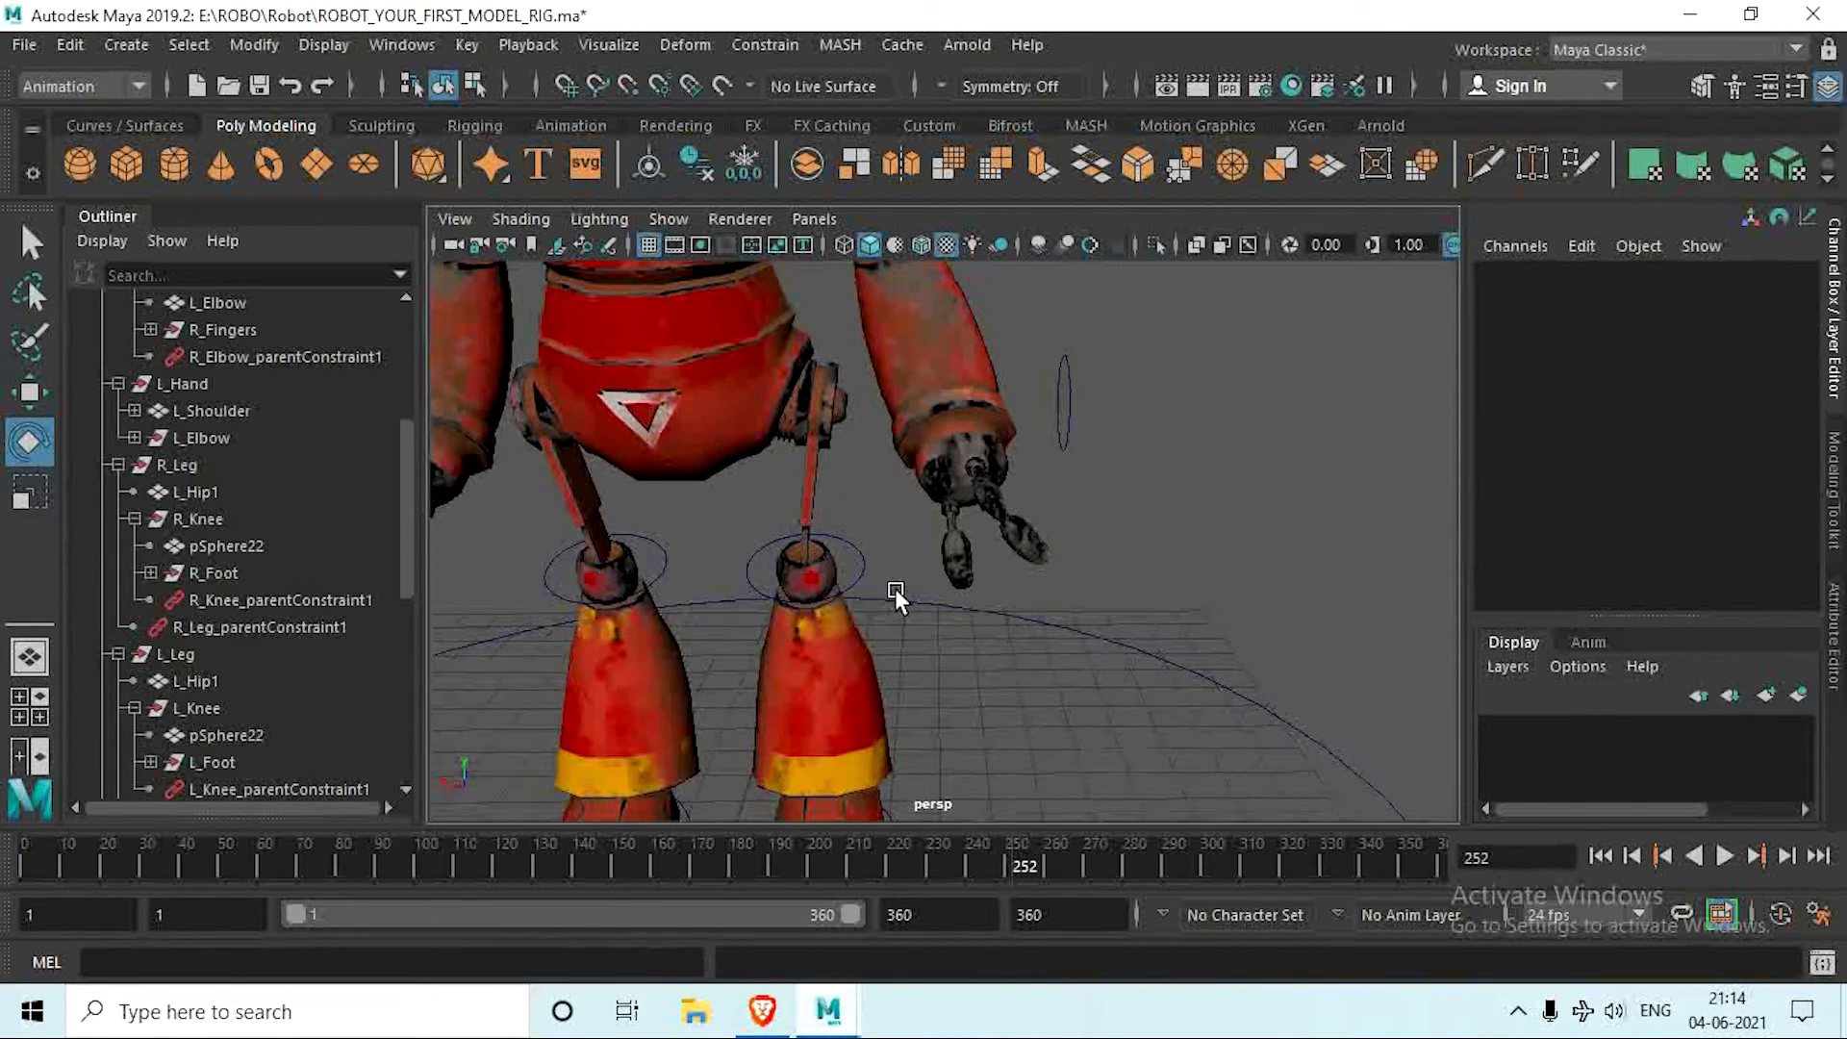
{"action": "left_click", "coordinate": [878, 566]}
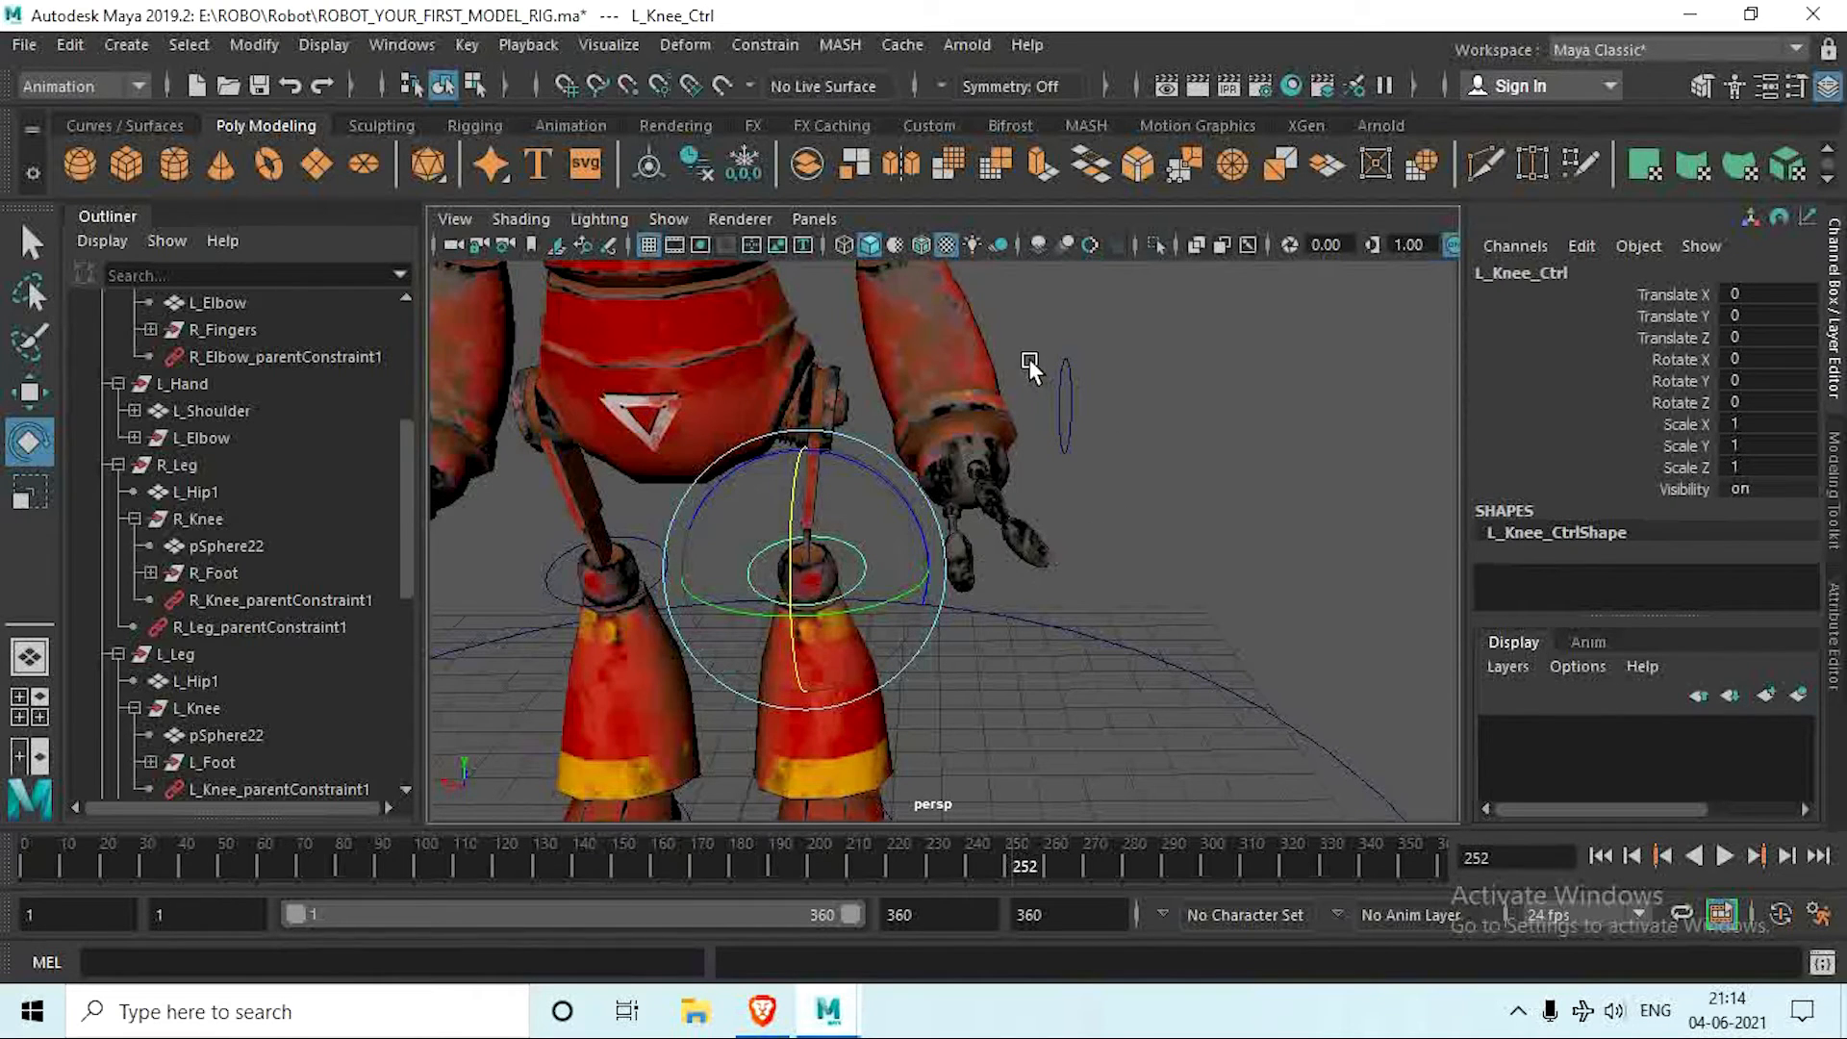
{"action": "left_click_drag", "start_coordinate": [1026, 351], "coordinate": [1112, 523]}
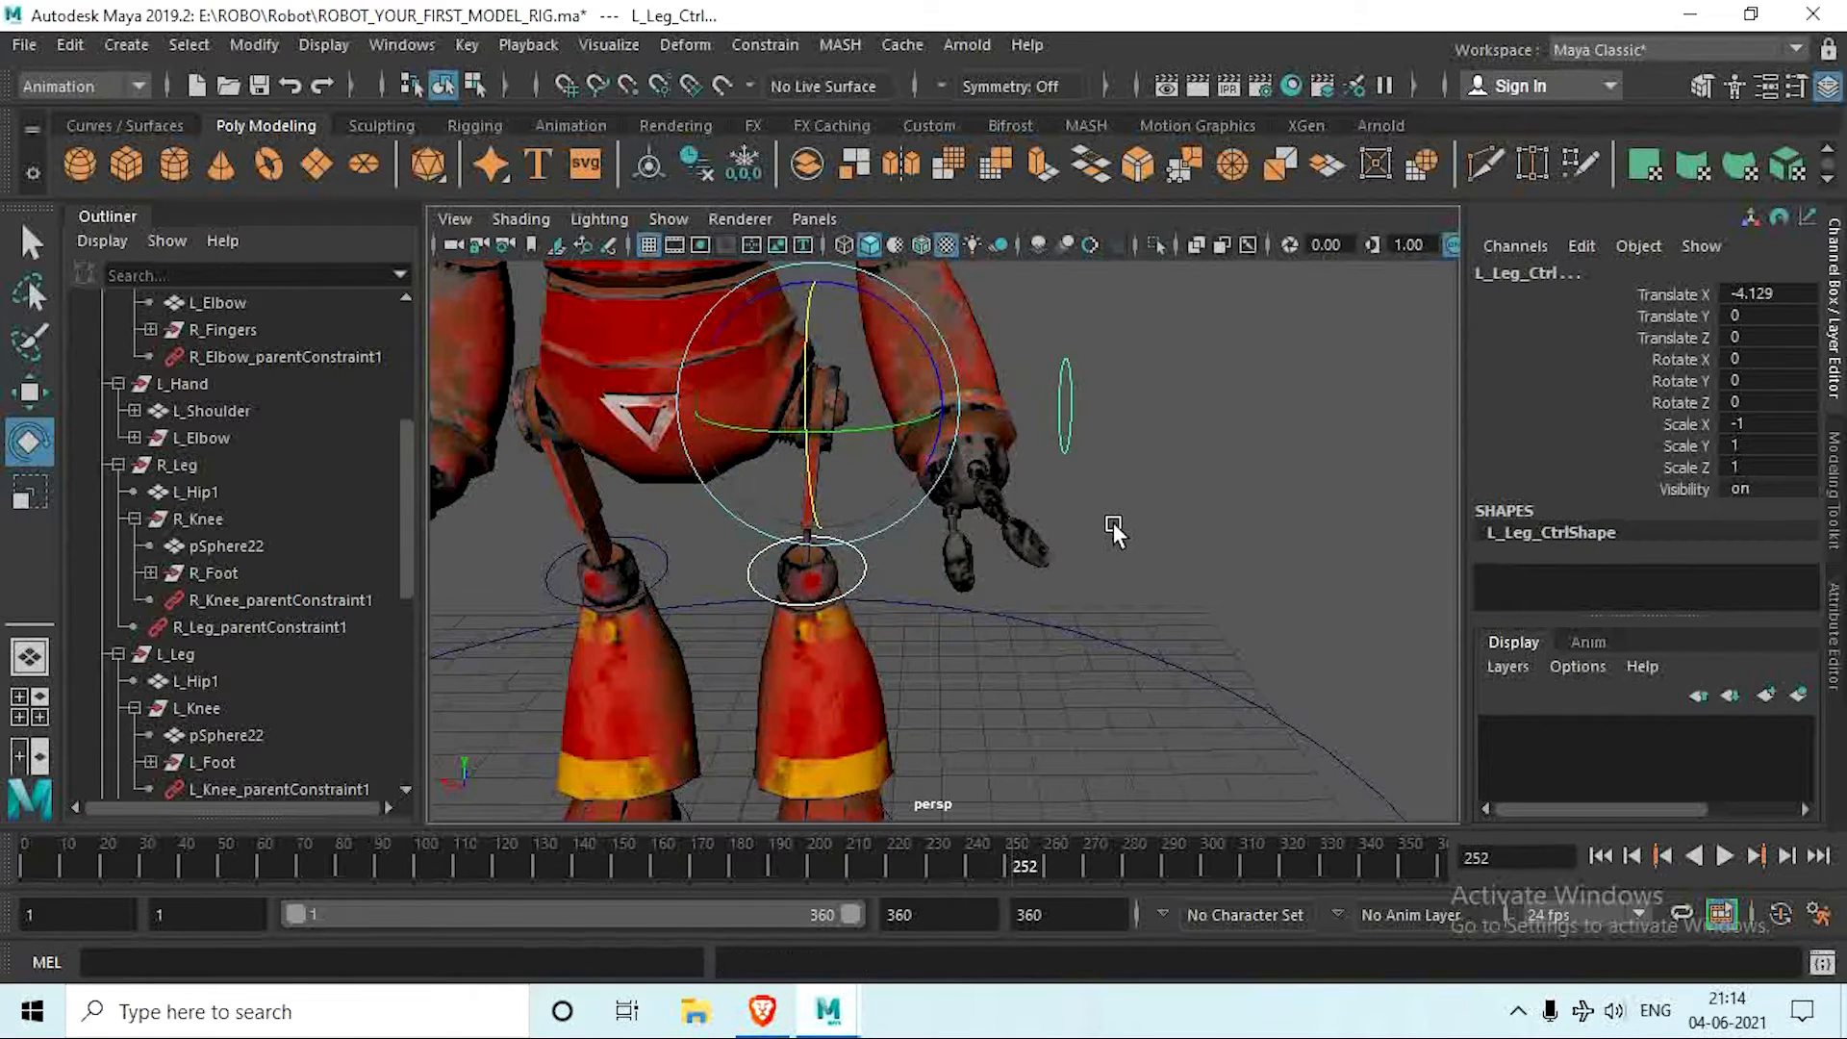
{"action": "key", "text": "p"}
{"action": "left_click_drag", "start_coordinate": [1126, 547], "coordinate": [1077, 561], "text": "alt"}
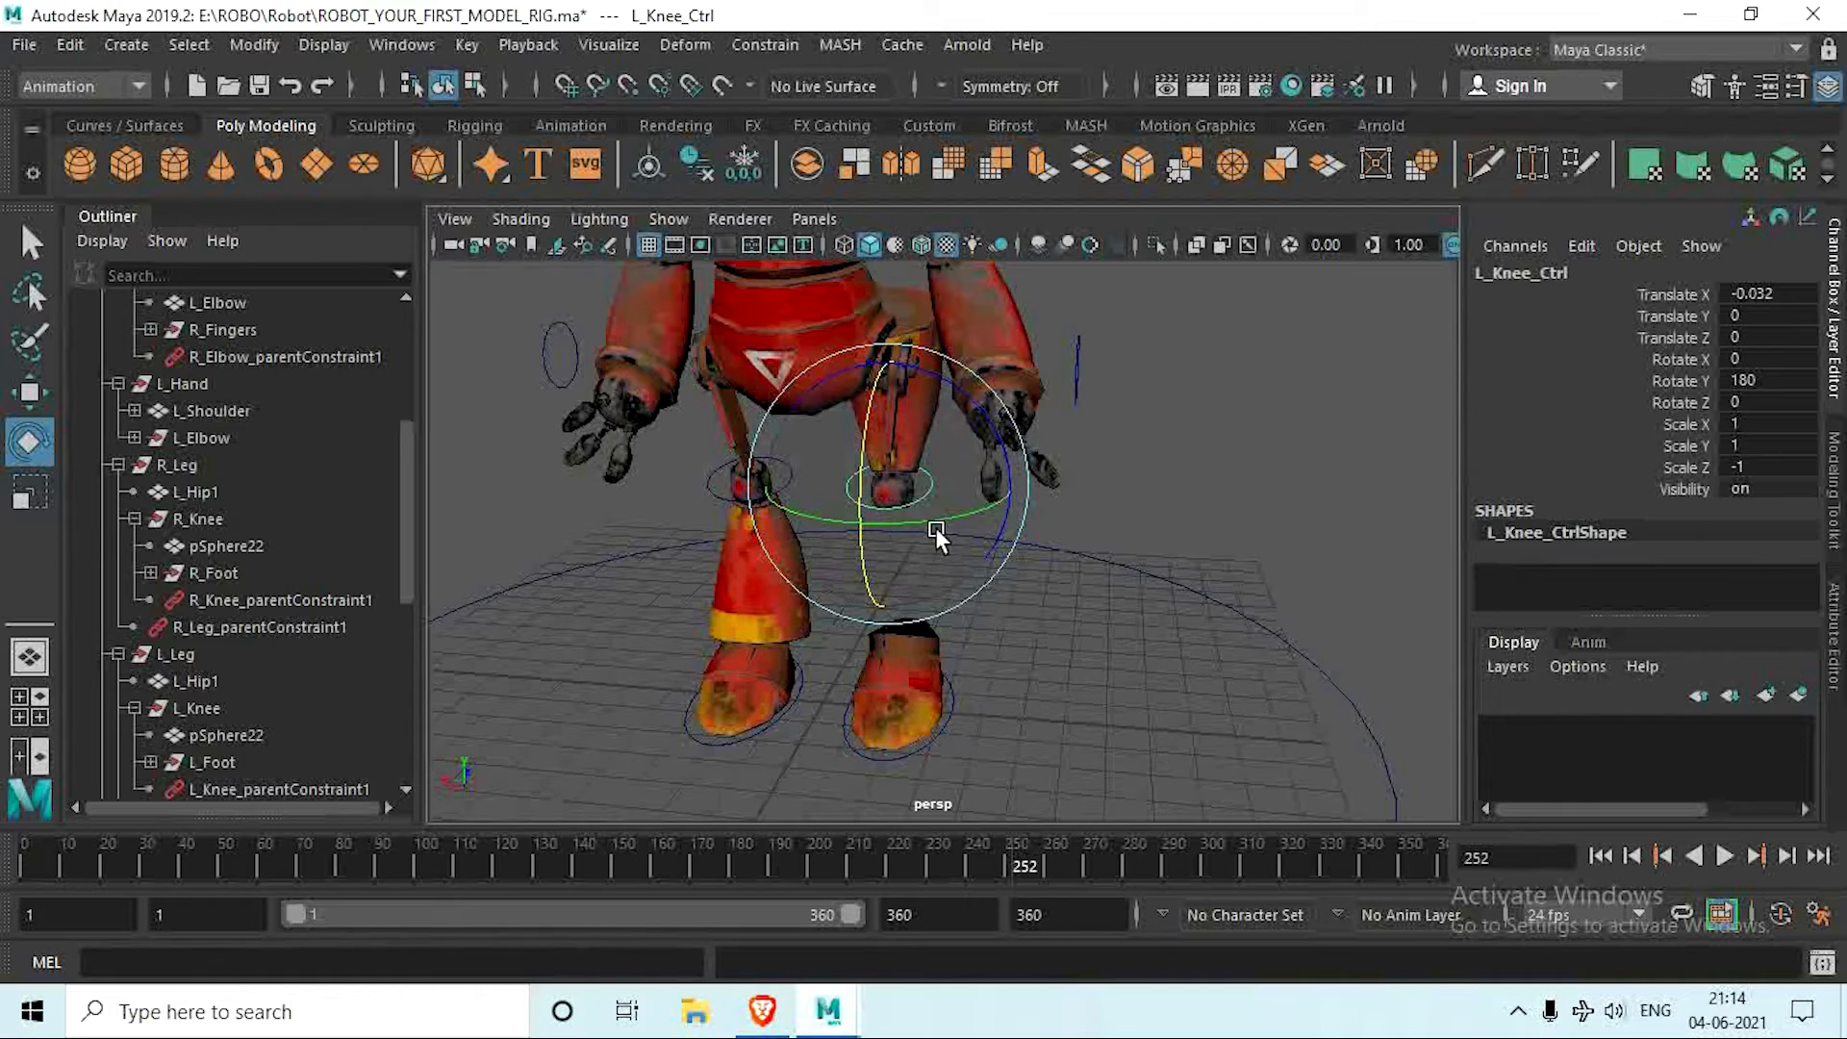
{"action": "key", "text": "ctrl+z"}
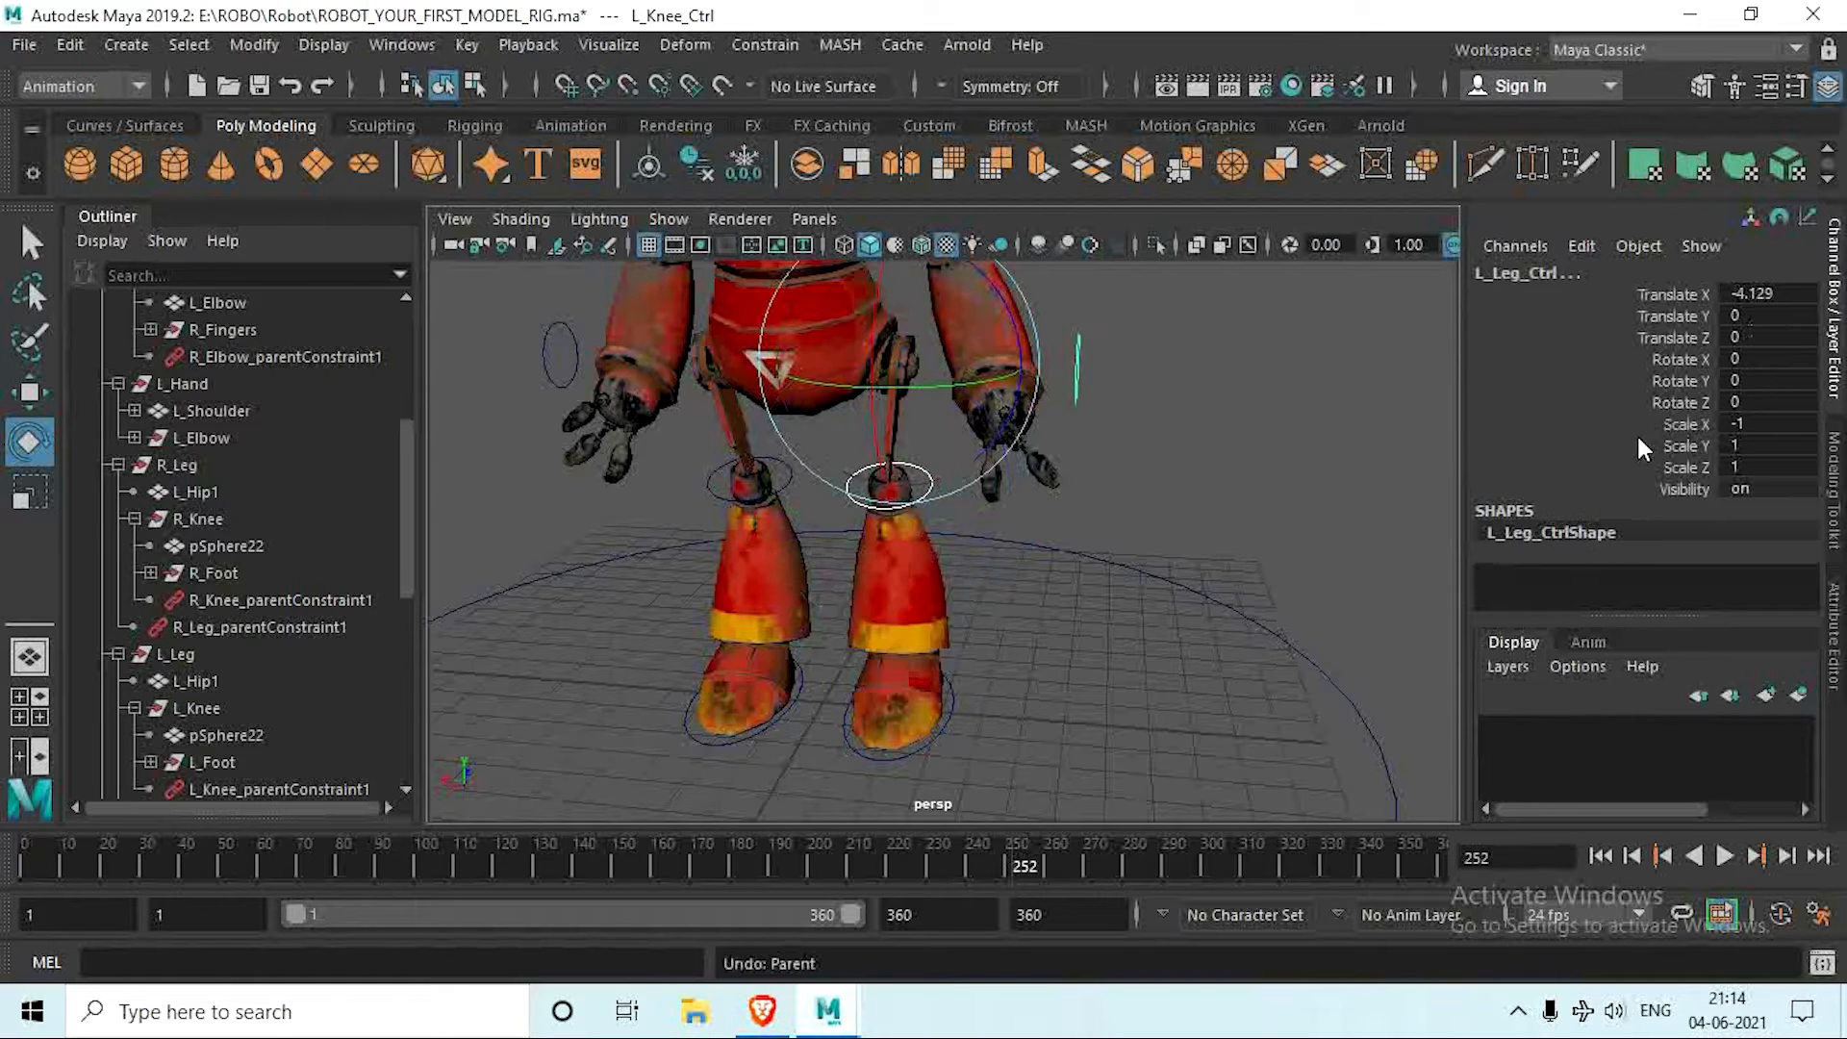
Step: Compare the transform values of L_Knee_Ctrl, L_Leg_Ctrl and R_Leg_Ctrl
{"action": "left_click_drag", "start_coordinate": [1133, 599], "coordinate": [1008, 634], "text": "alt"}
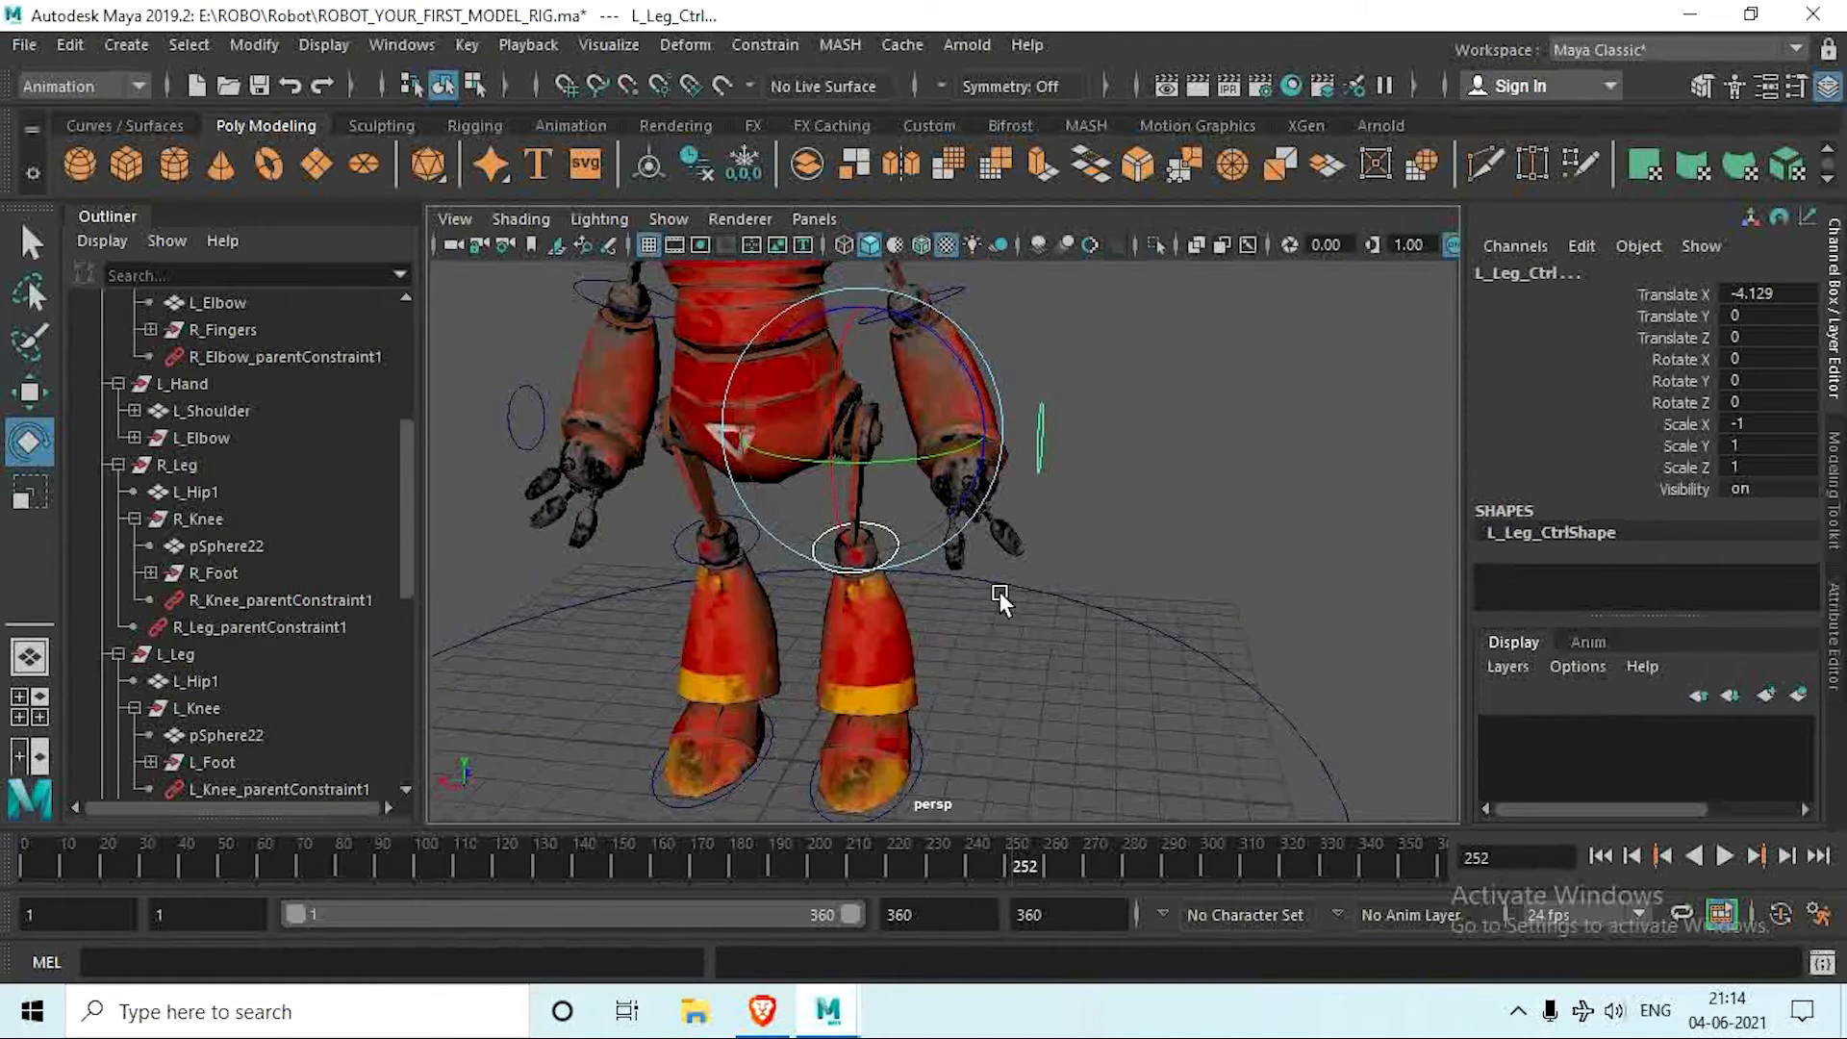
{"action": "left_click", "coordinate": [998, 591]}
{"action": "left_click", "coordinate": [900, 548]}
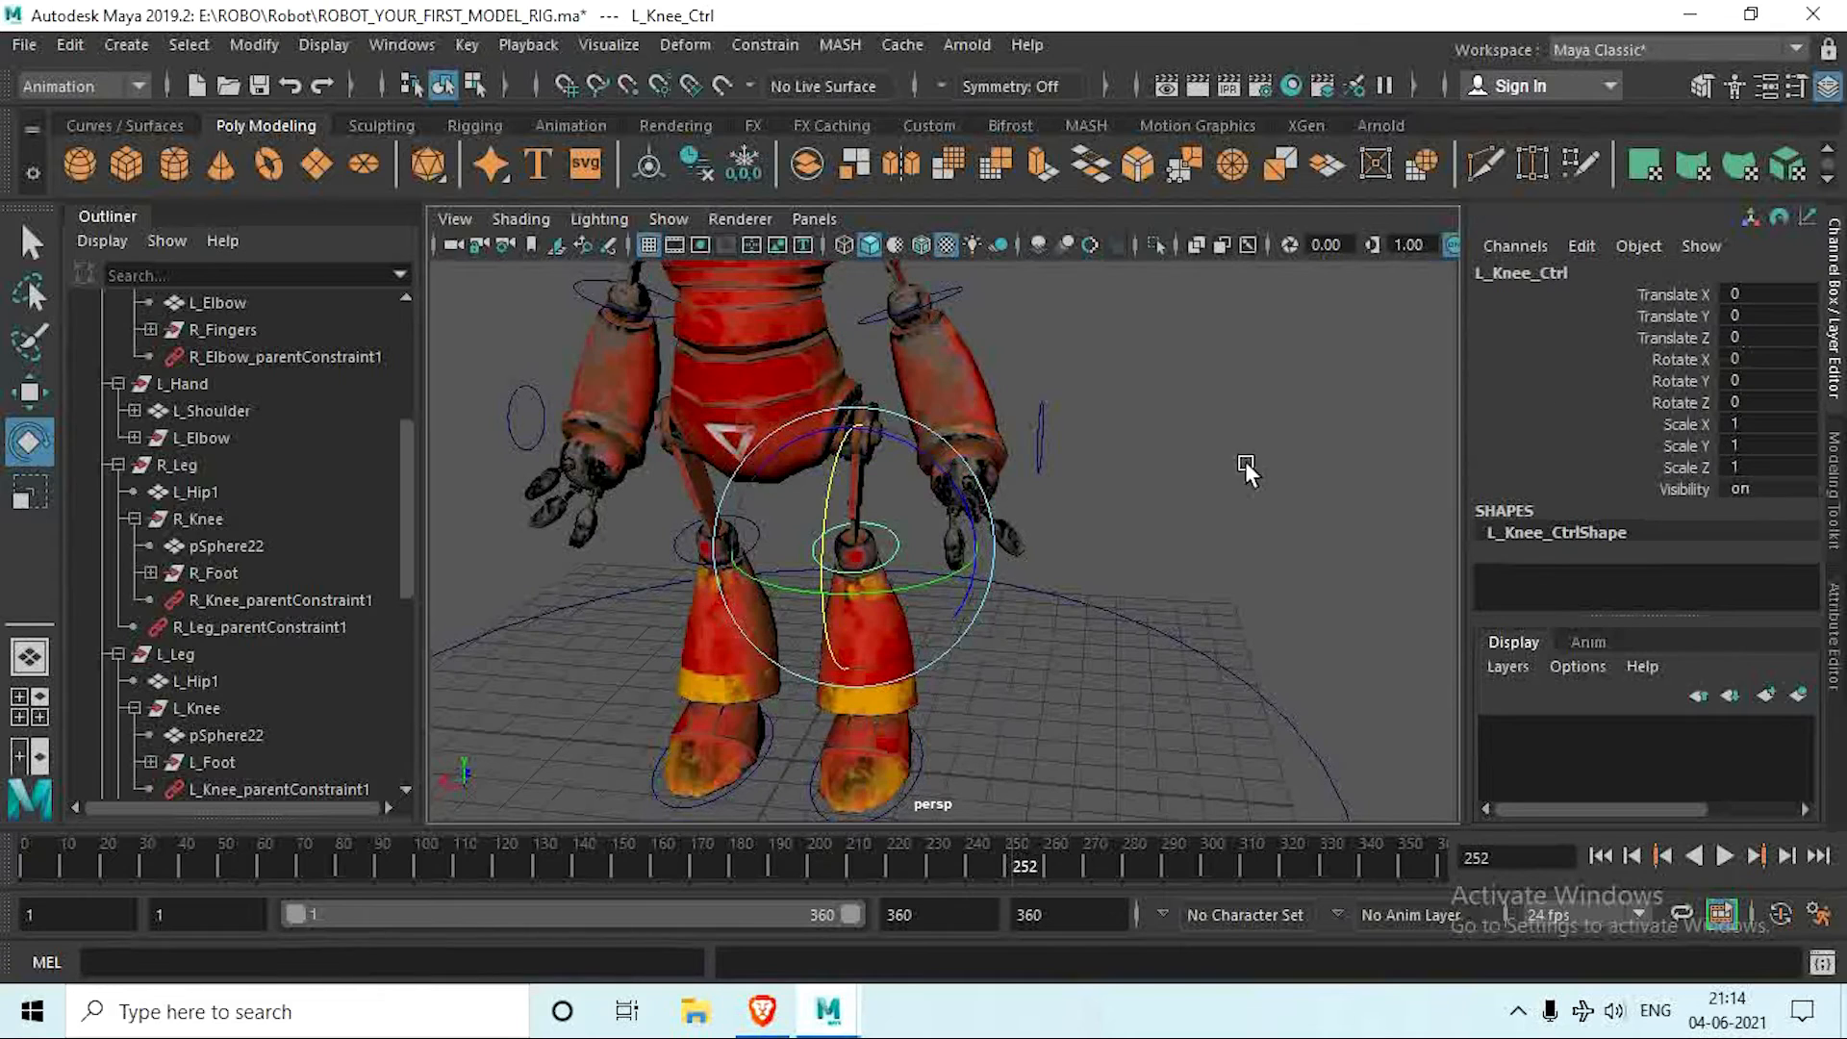
{"action": "left_click", "coordinate": [1043, 441]}
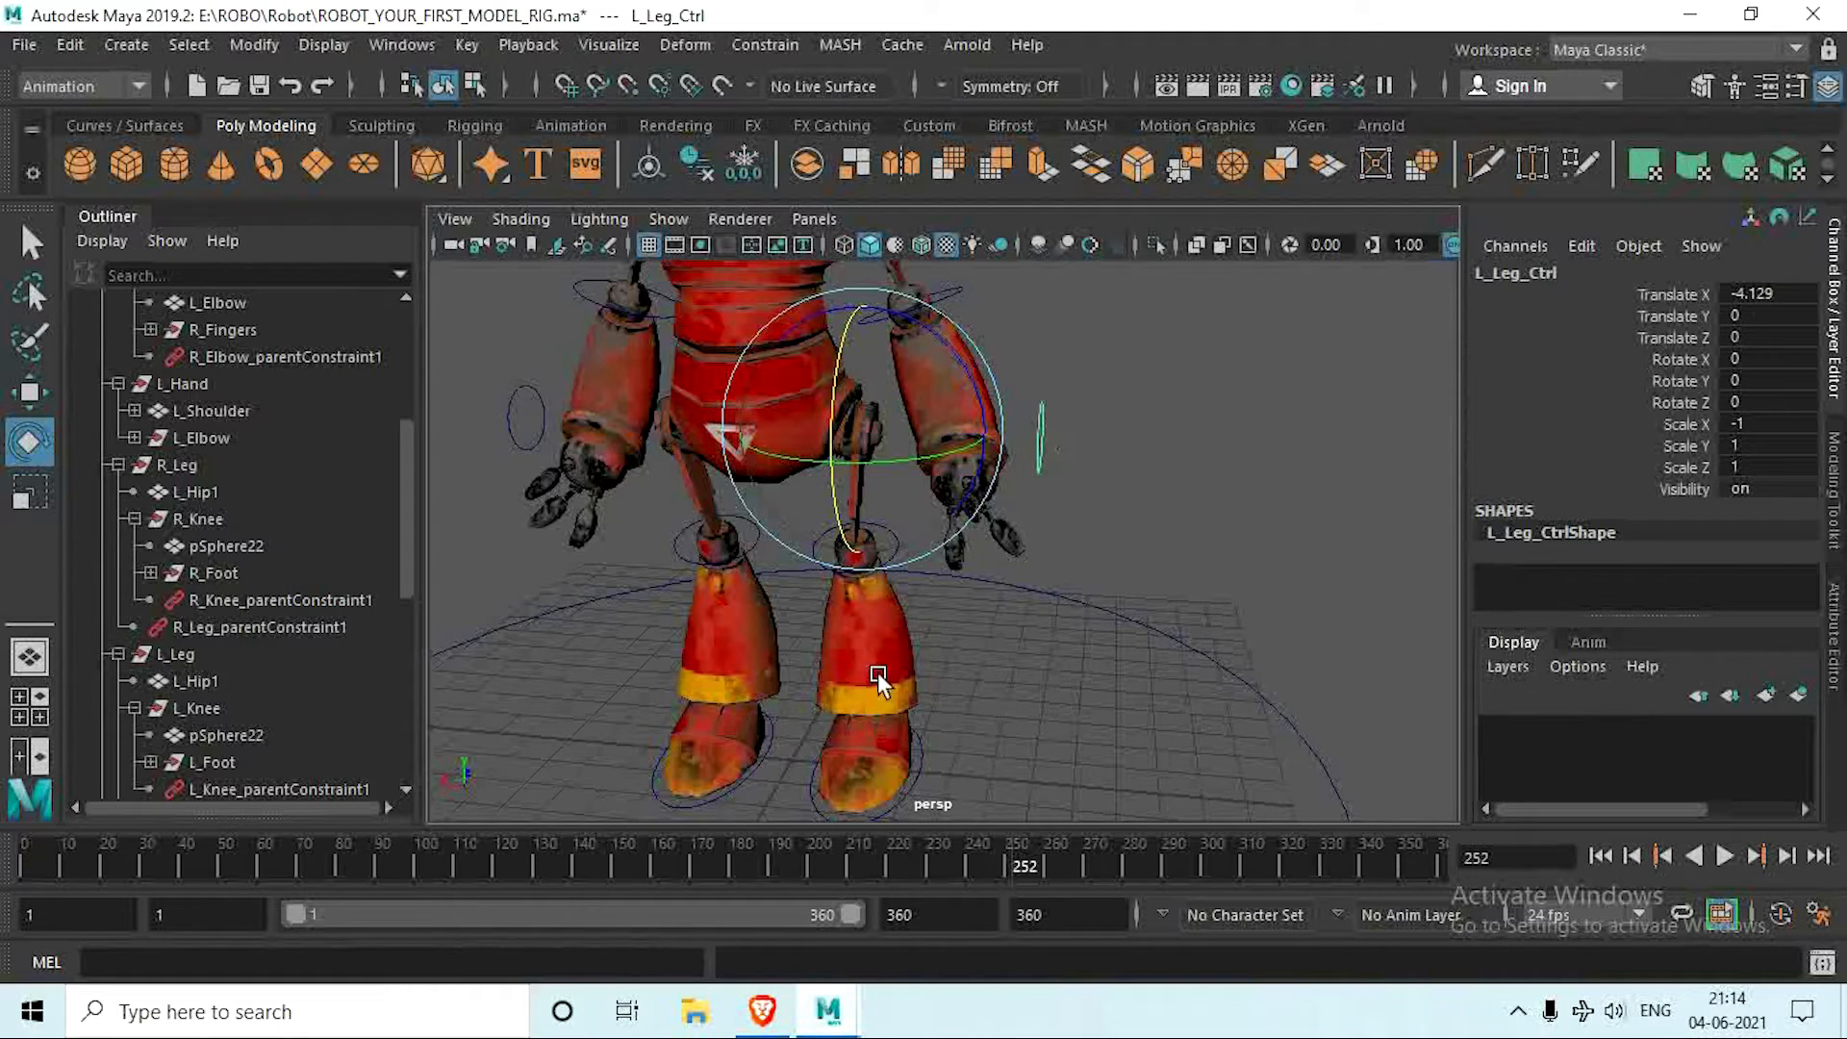
{"action": "left_click", "coordinate": [526, 444]}
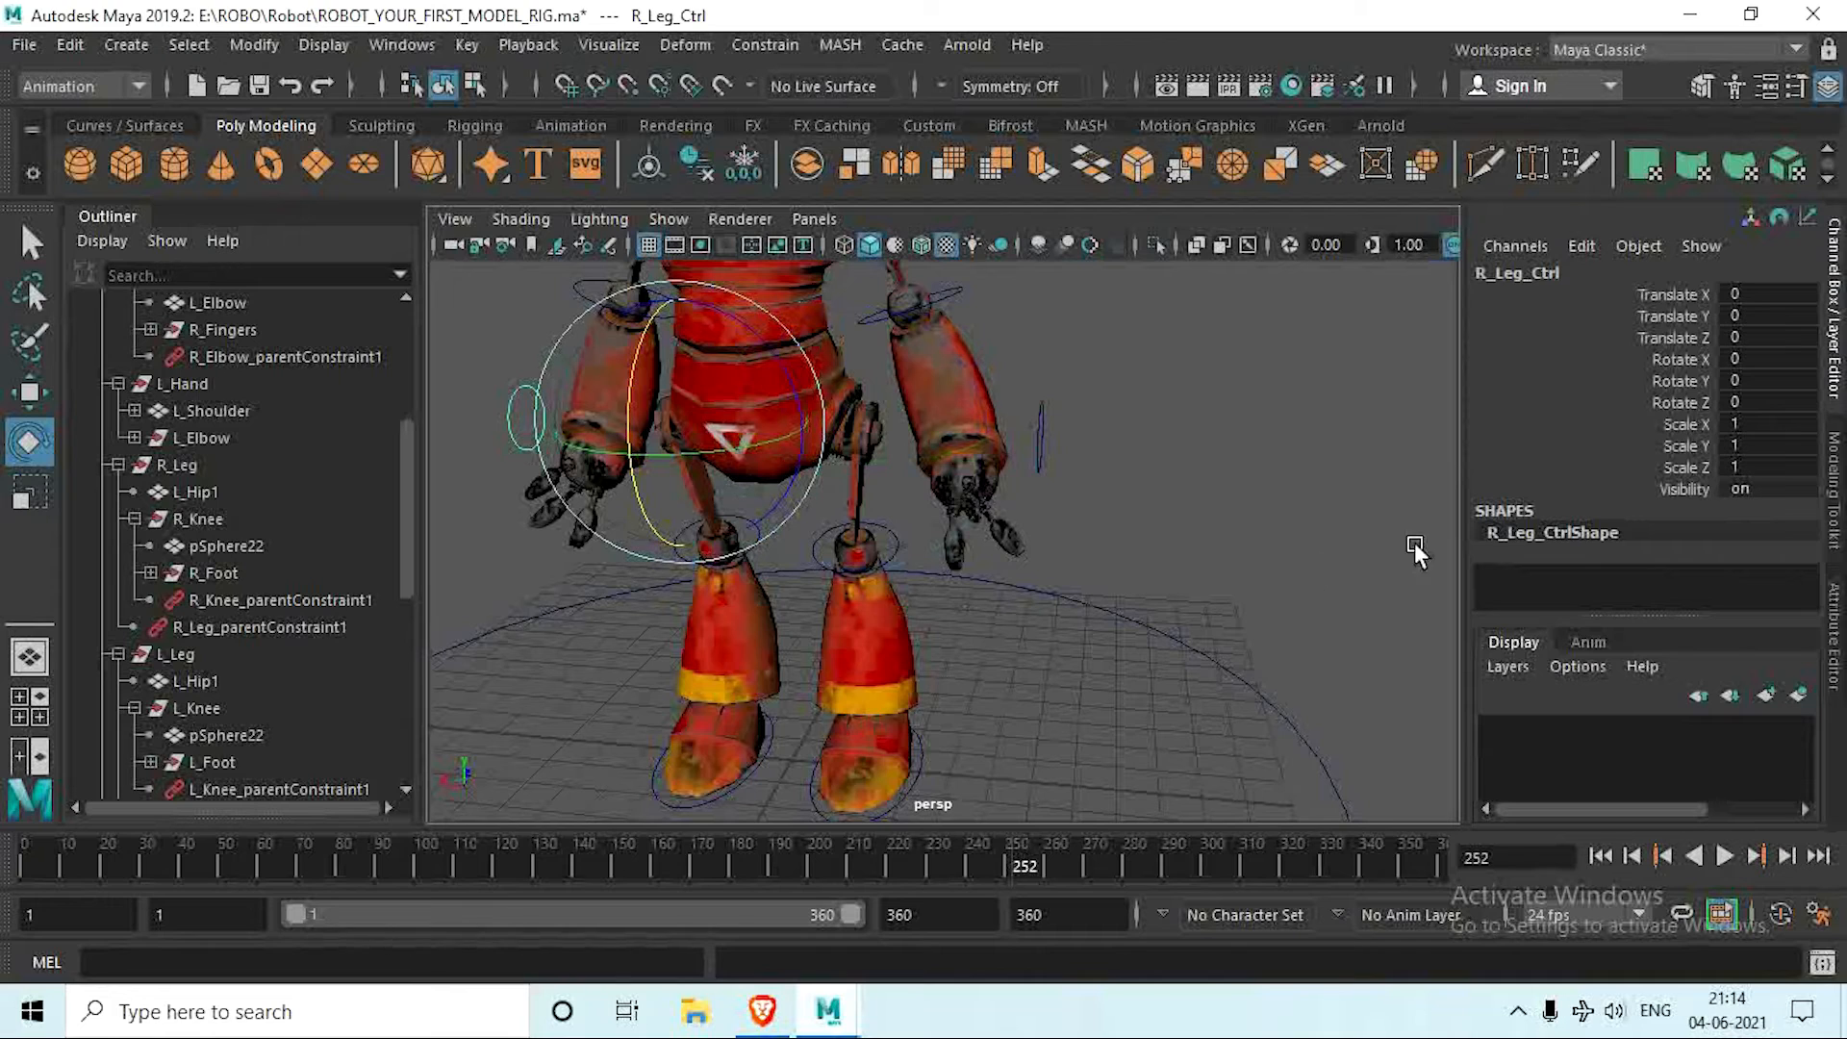
{"action": "left_click", "coordinate": [1027, 448]}
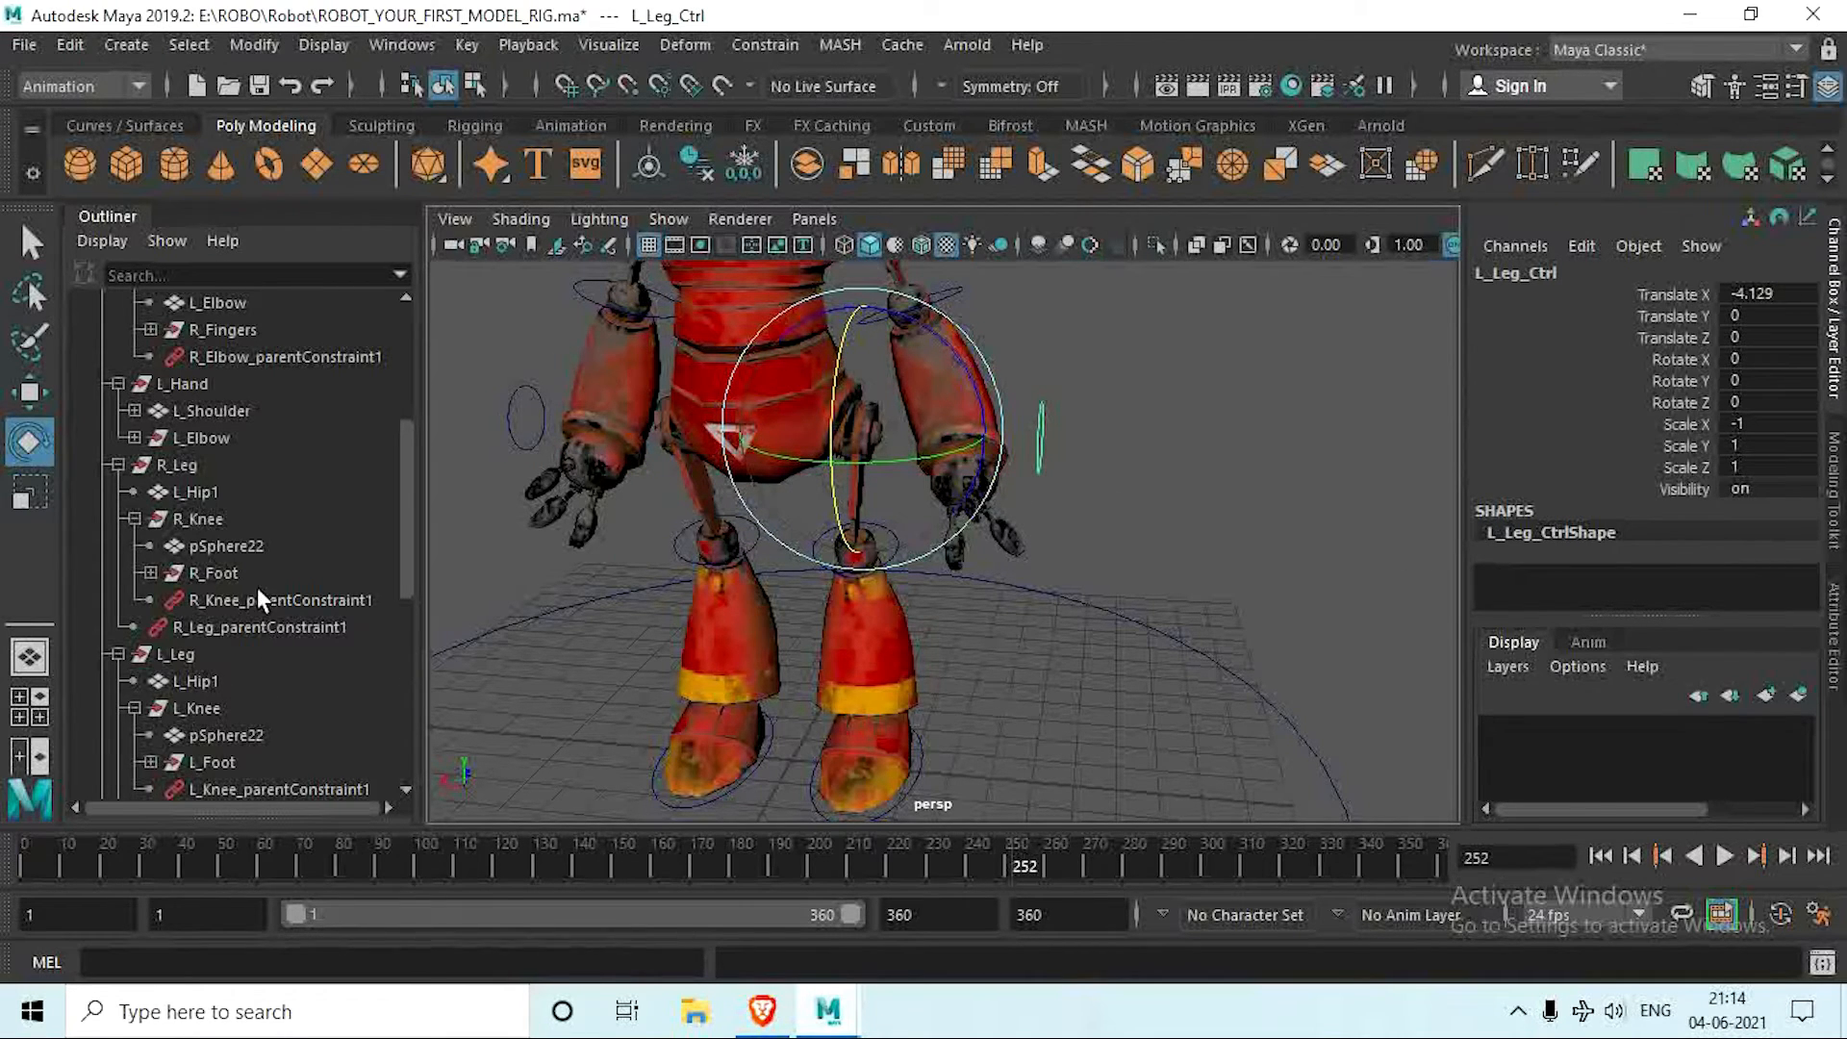
Step: Delete the parent constraint L_Leg_parentConstraint1 from the L_Leg group
{"action": "scroll", "coordinate": [257, 587], "scroll_direction": "down", "scroll_amount": 6}
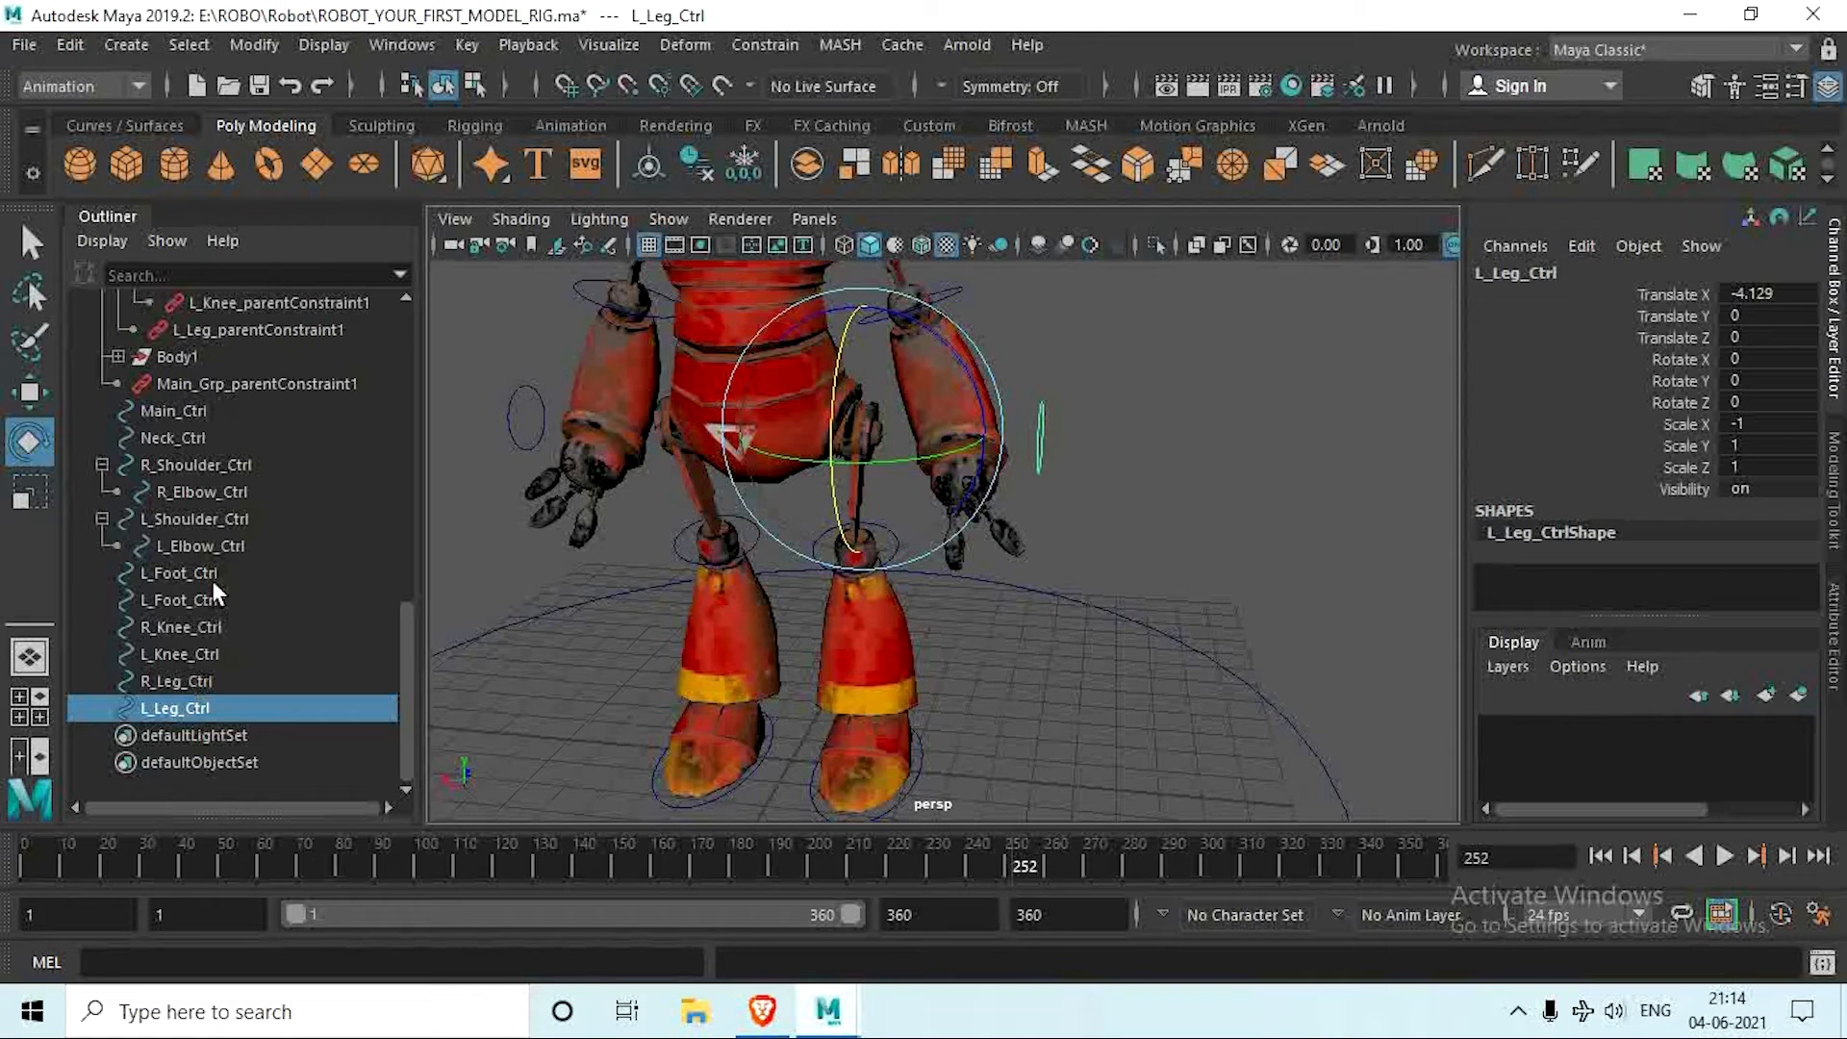
{"action": "scroll", "coordinate": [212, 580], "scroll_direction": "up", "scroll_amount": 3}
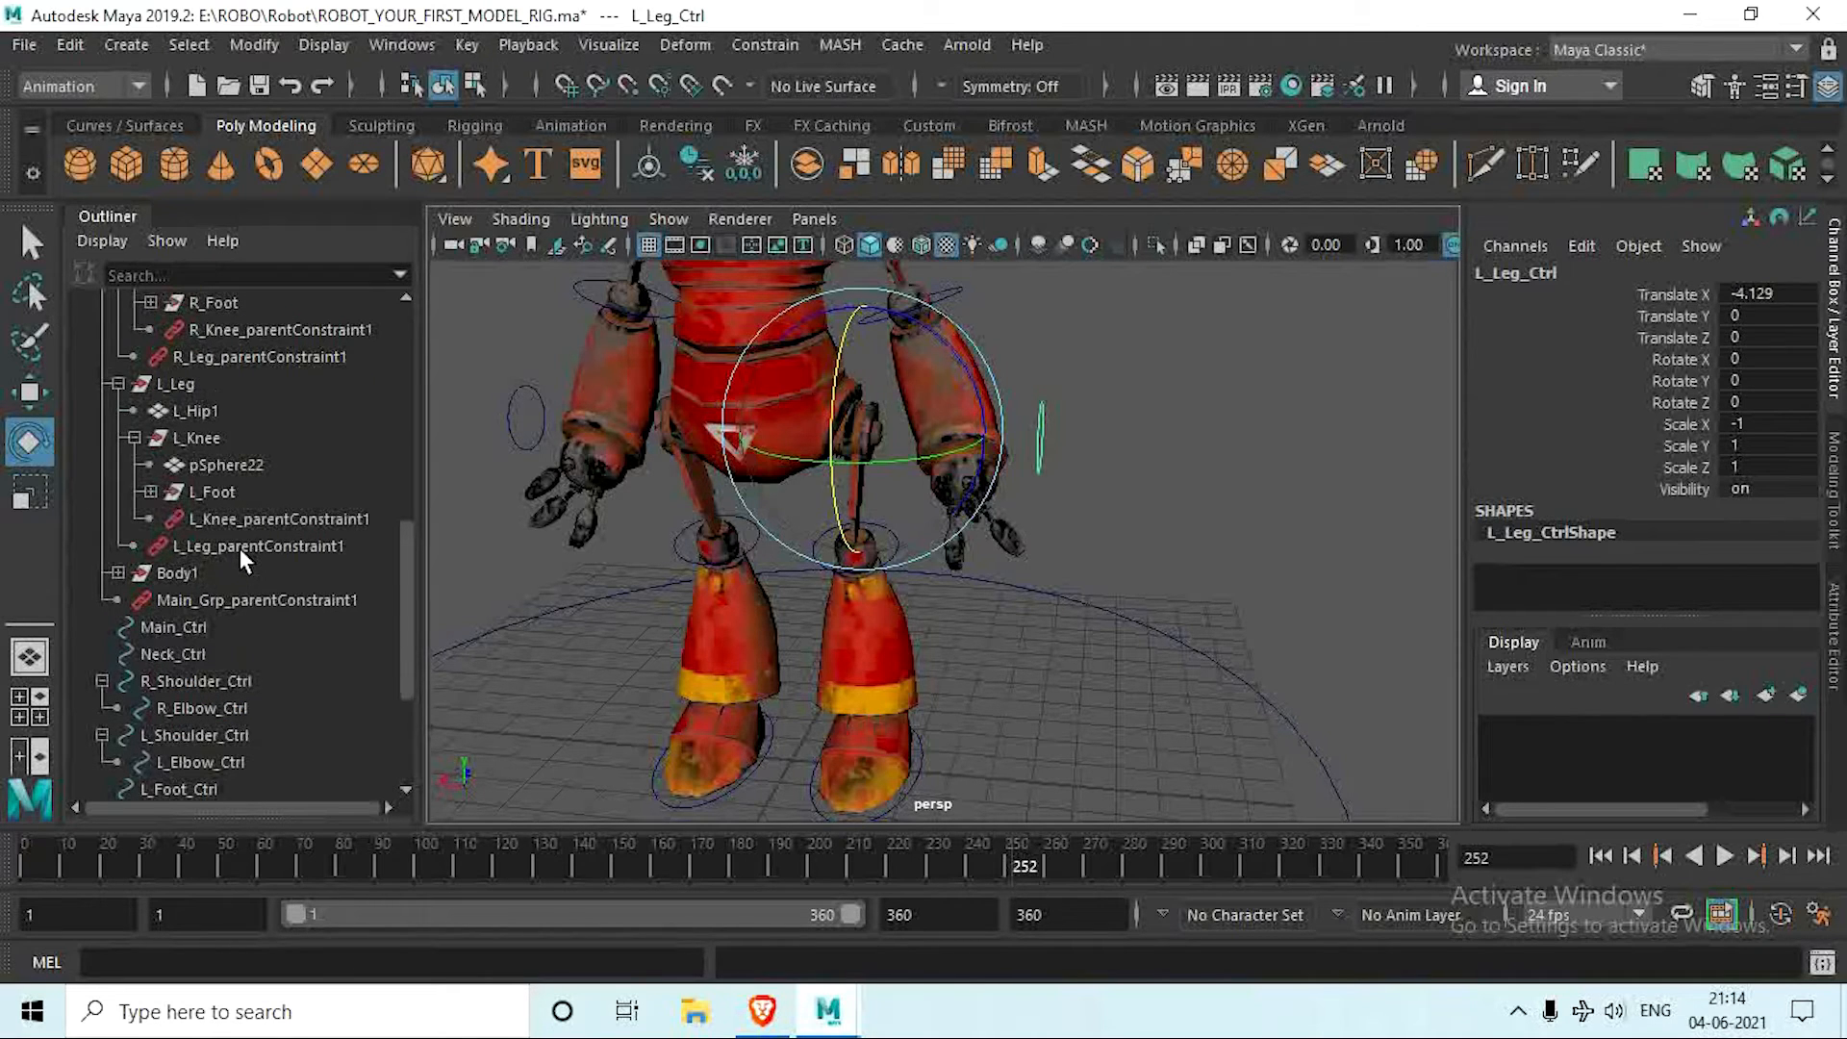
{"action": "left_click", "coordinate": [262, 544]}
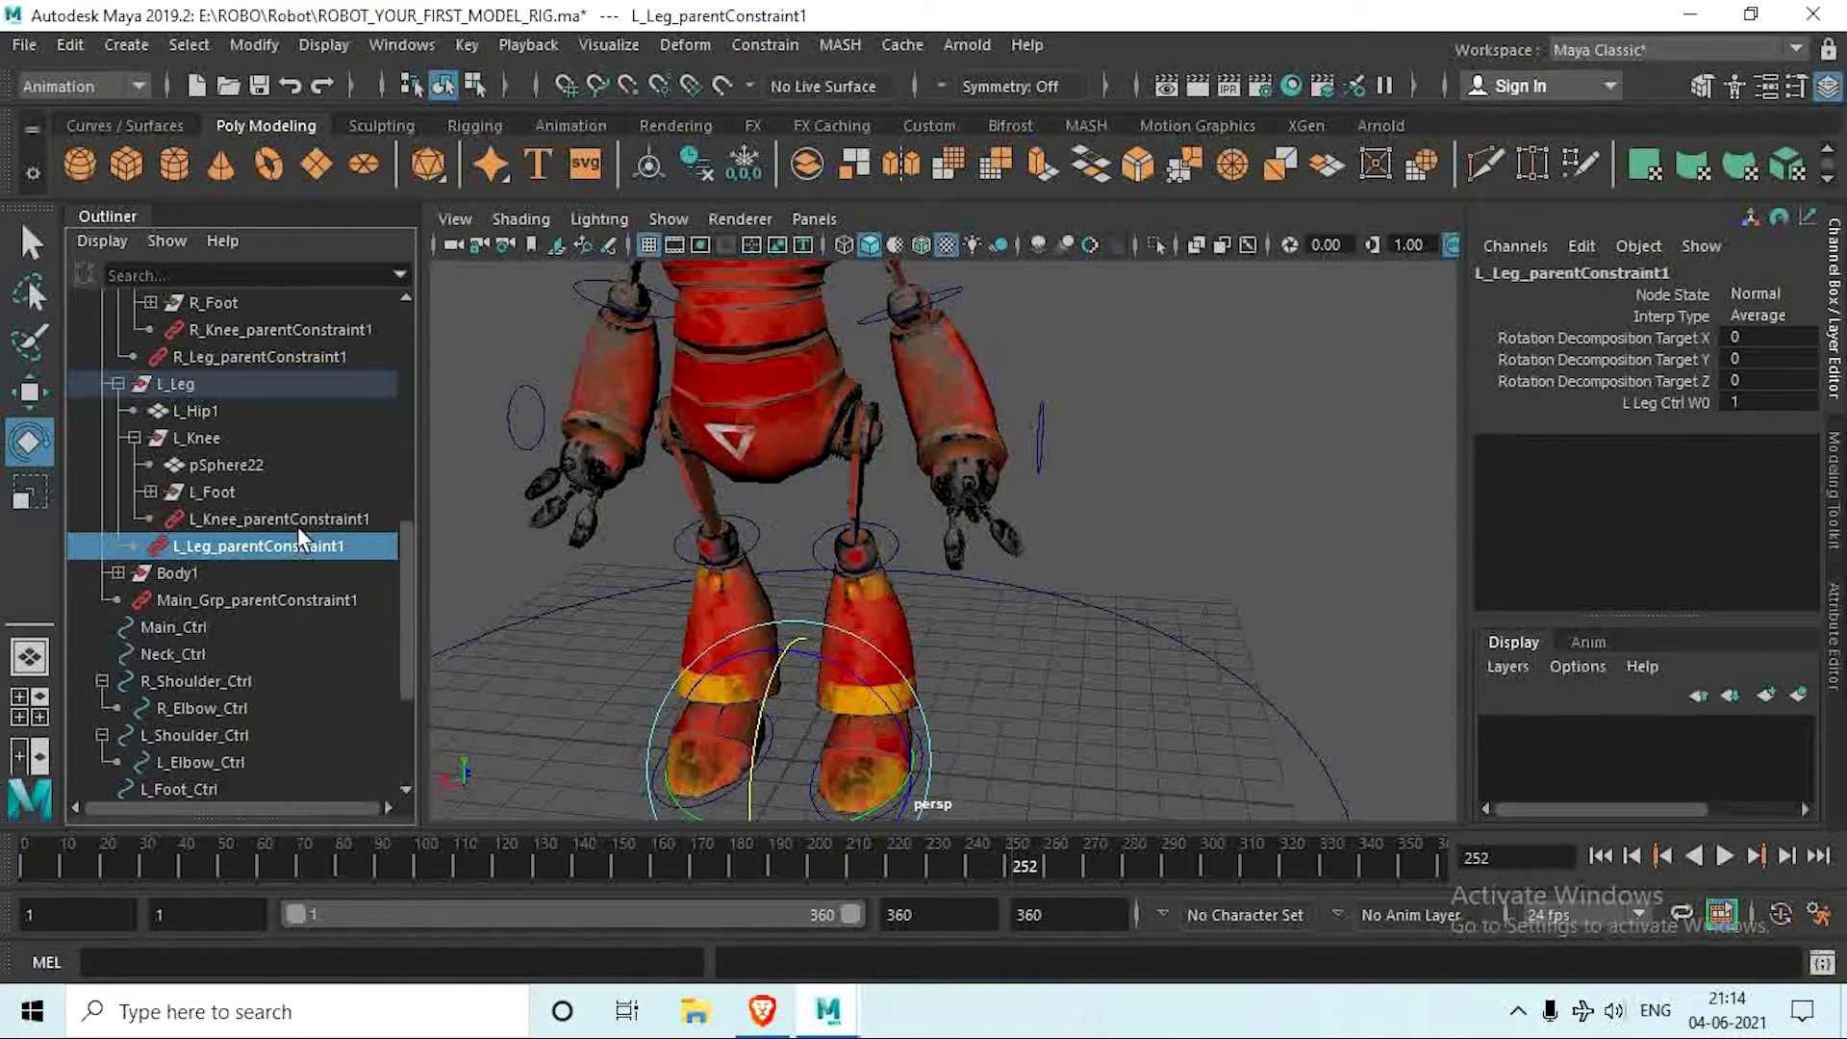
{"action": "key", "text": "Delete"}
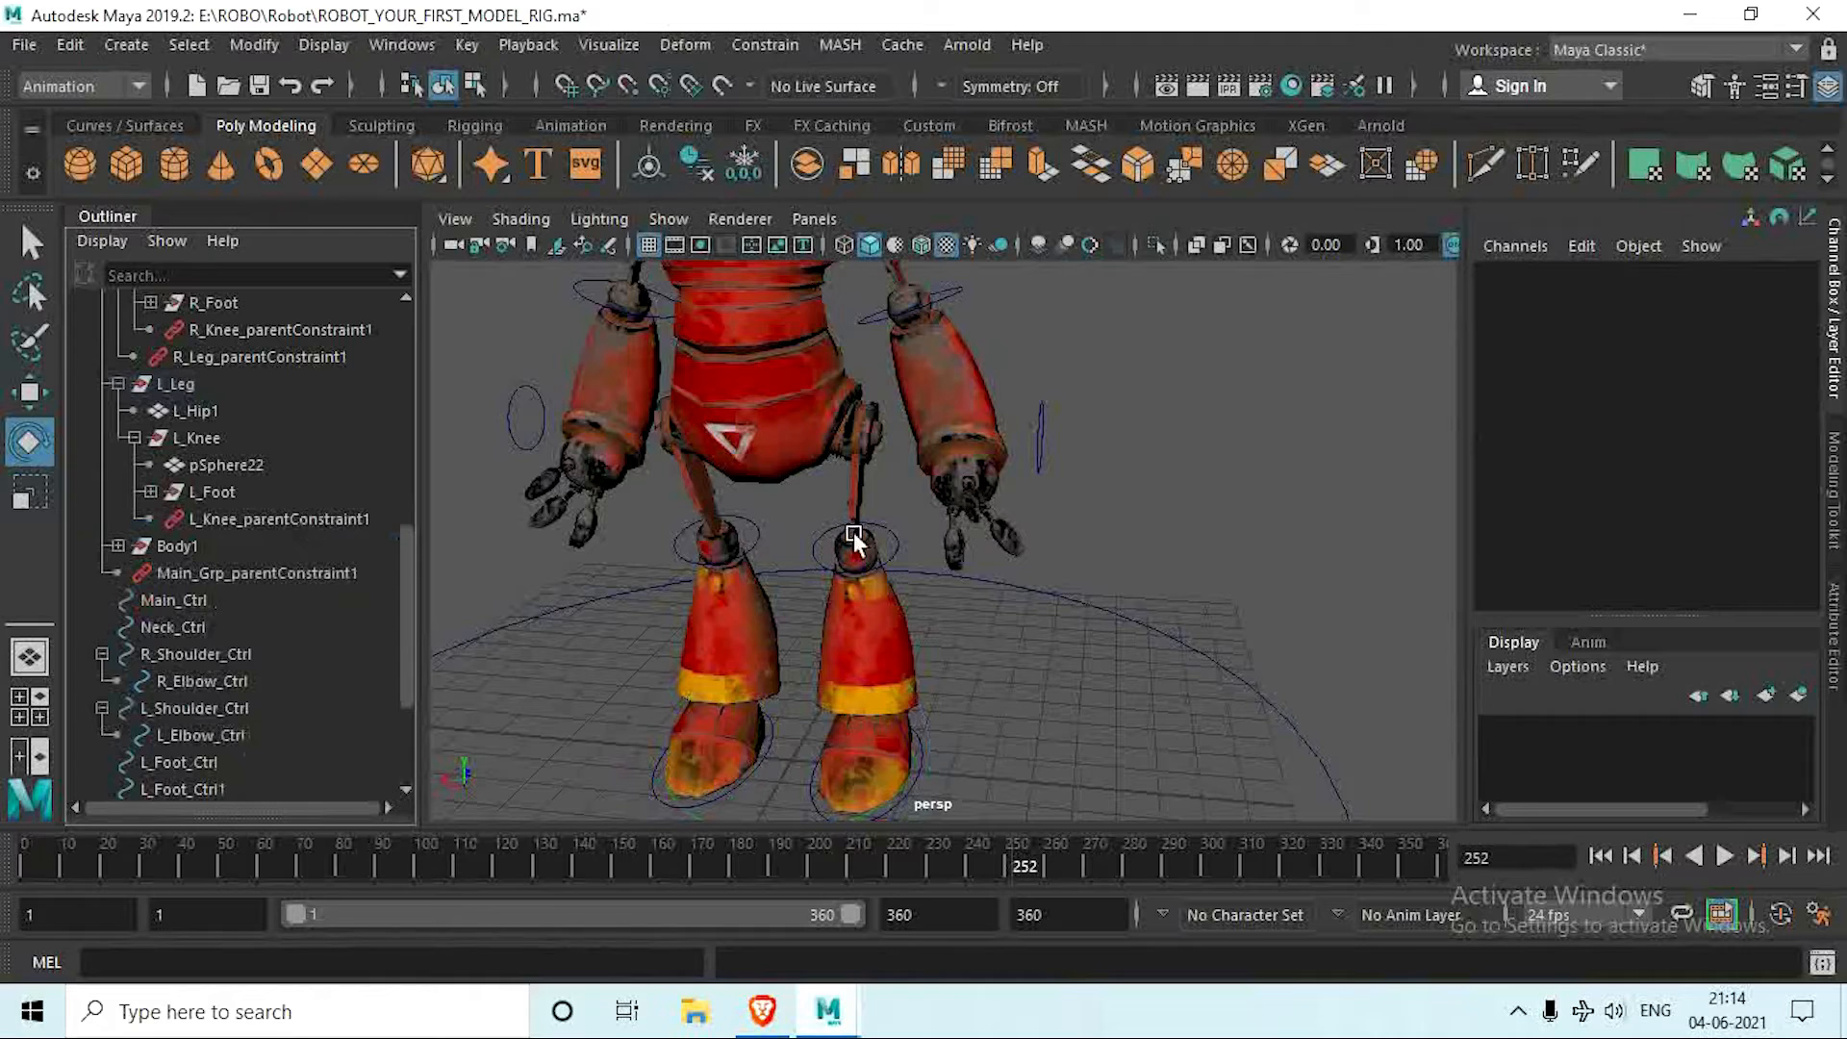
Step: Freeze the transformations of L_Leg_Ctrl and delete its history, keeping its pivot at the left hip
{"action": "left_click_drag", "start_coordinate": [1023, 410], "coordinate": [1082, 483]}
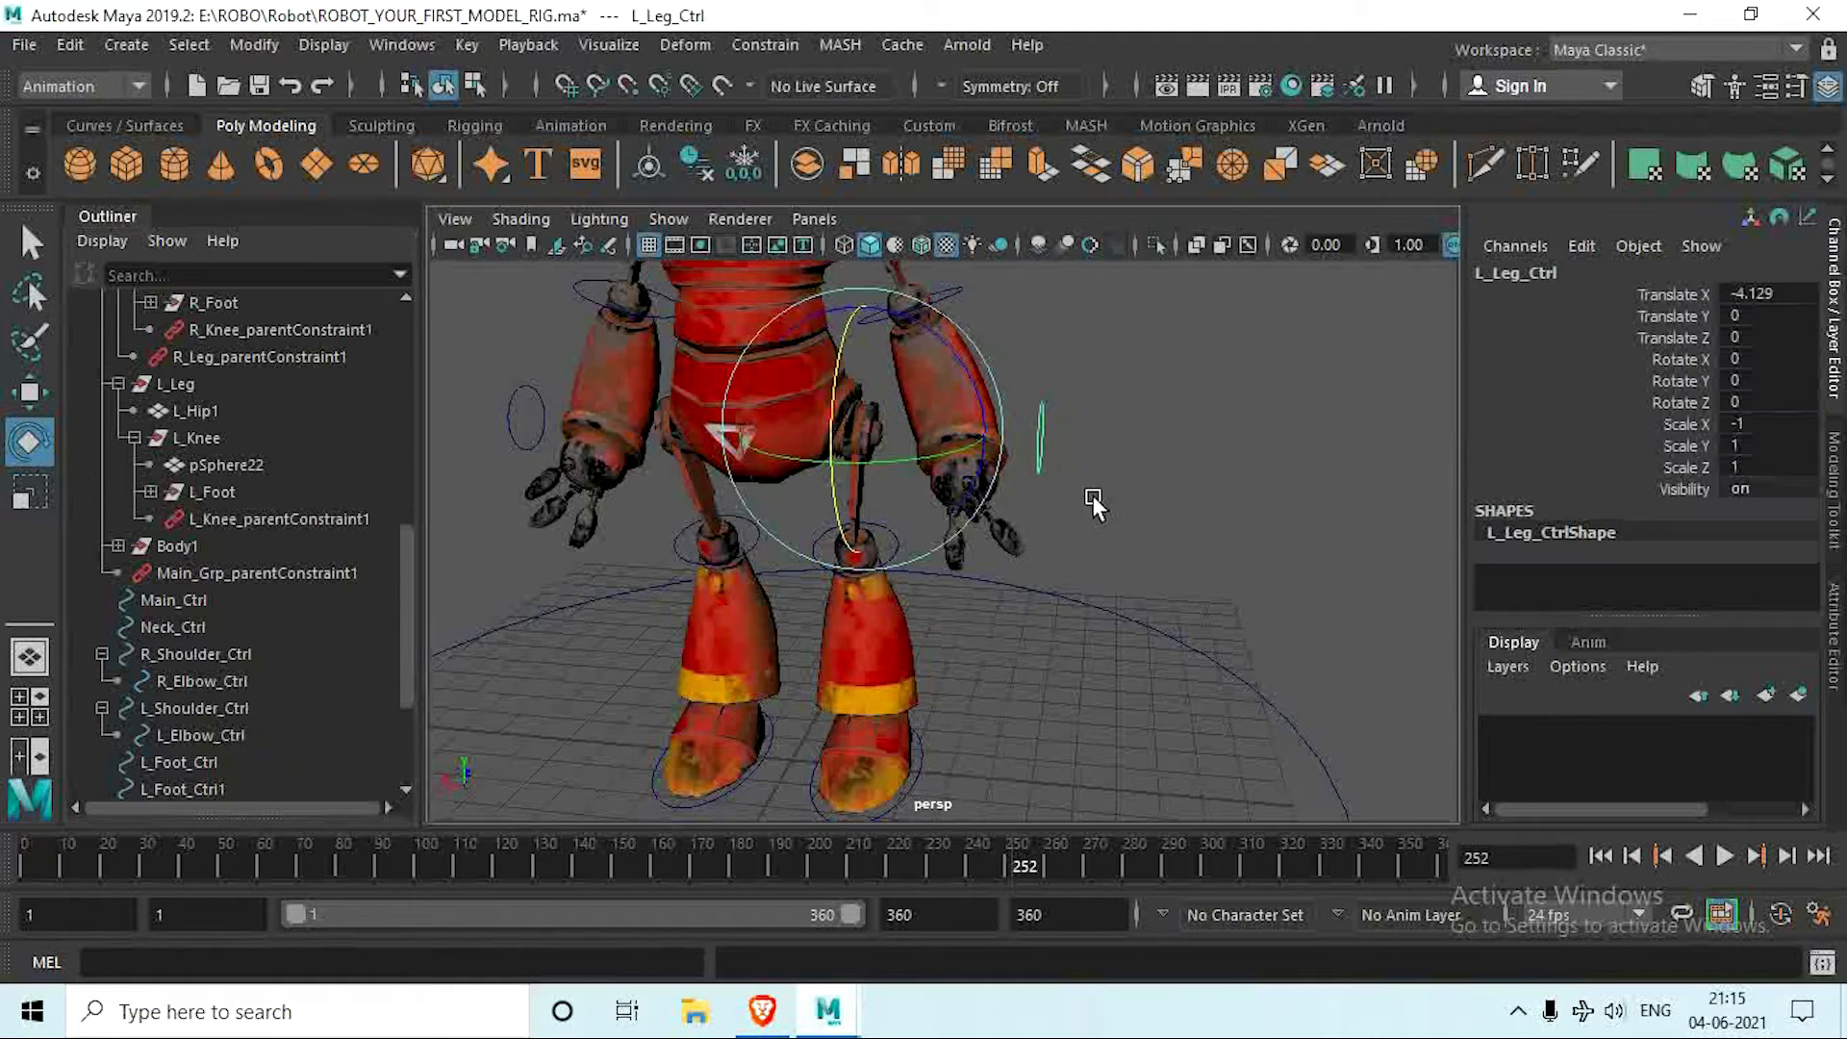
{"action": "middle_click_drag", "start_coordinate": [1092, 497], "coordinate": [1060, 537], "text": "alt"}
{"action": "left_click", "coordinate": [737, 163]}
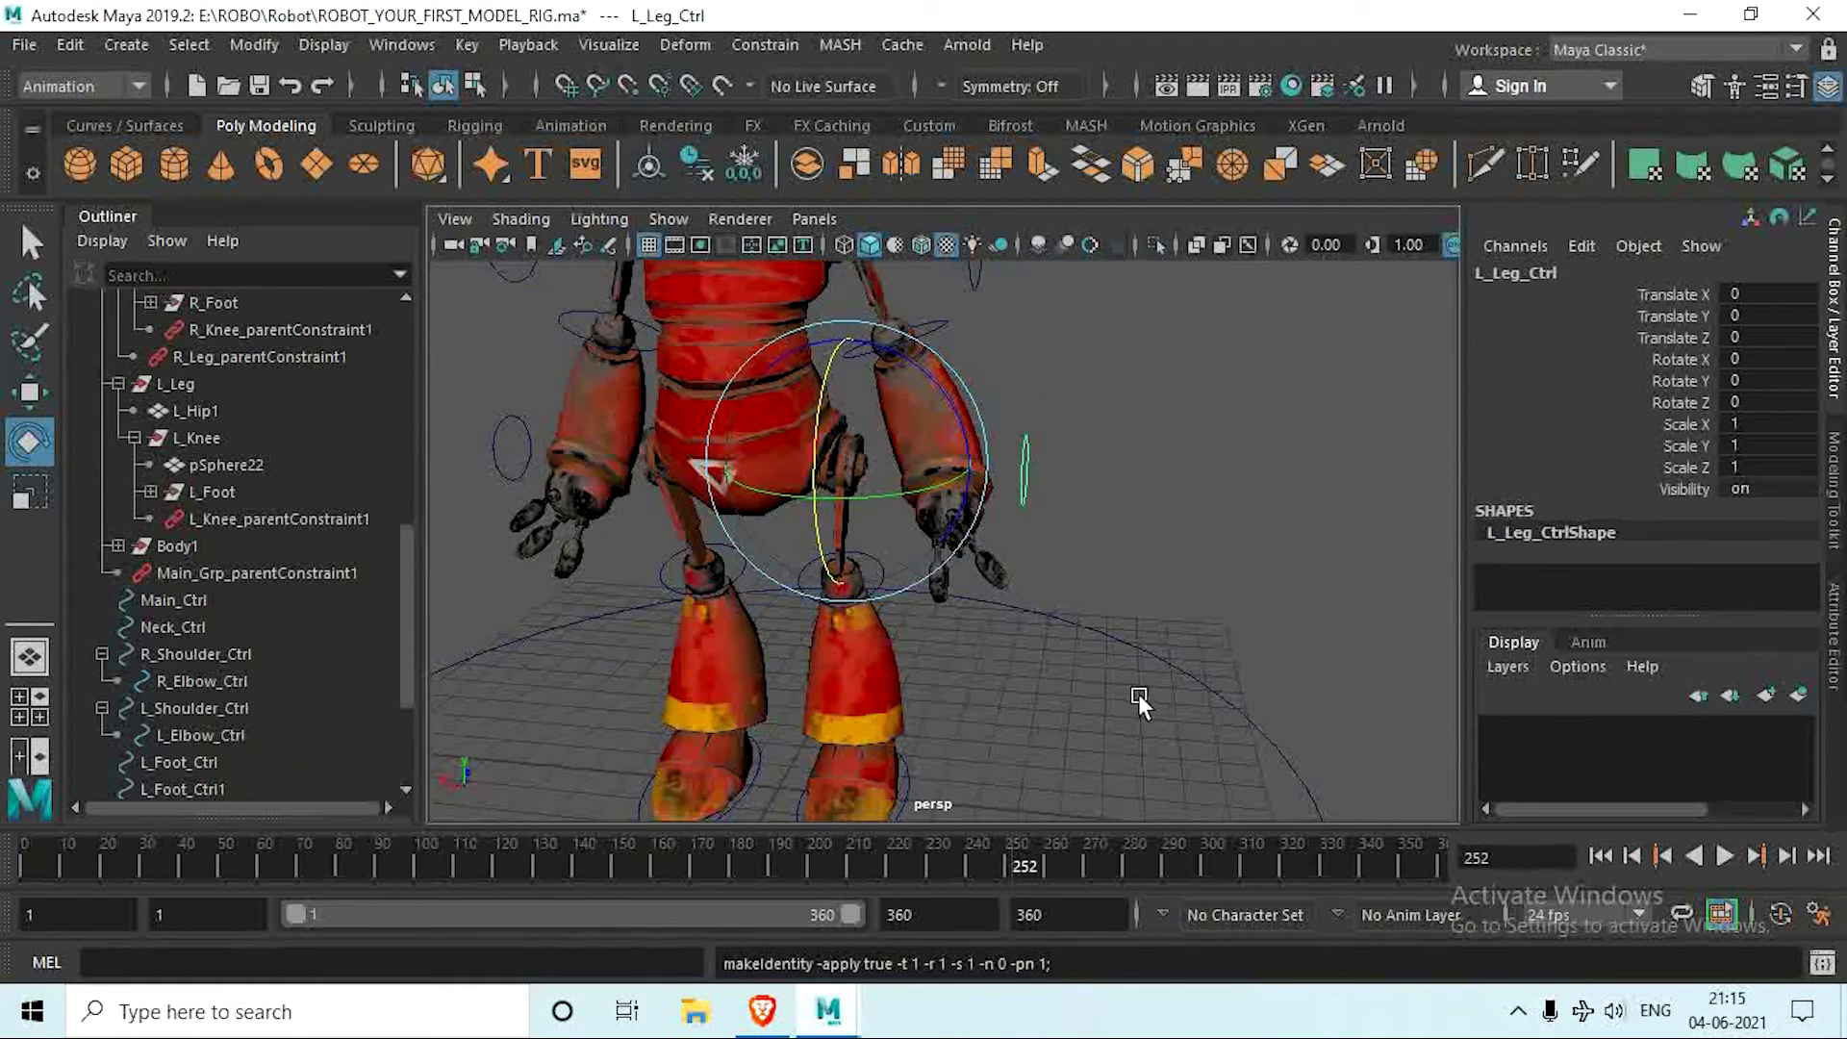
{"action": "left_click", "coordinate": [651, 160]}
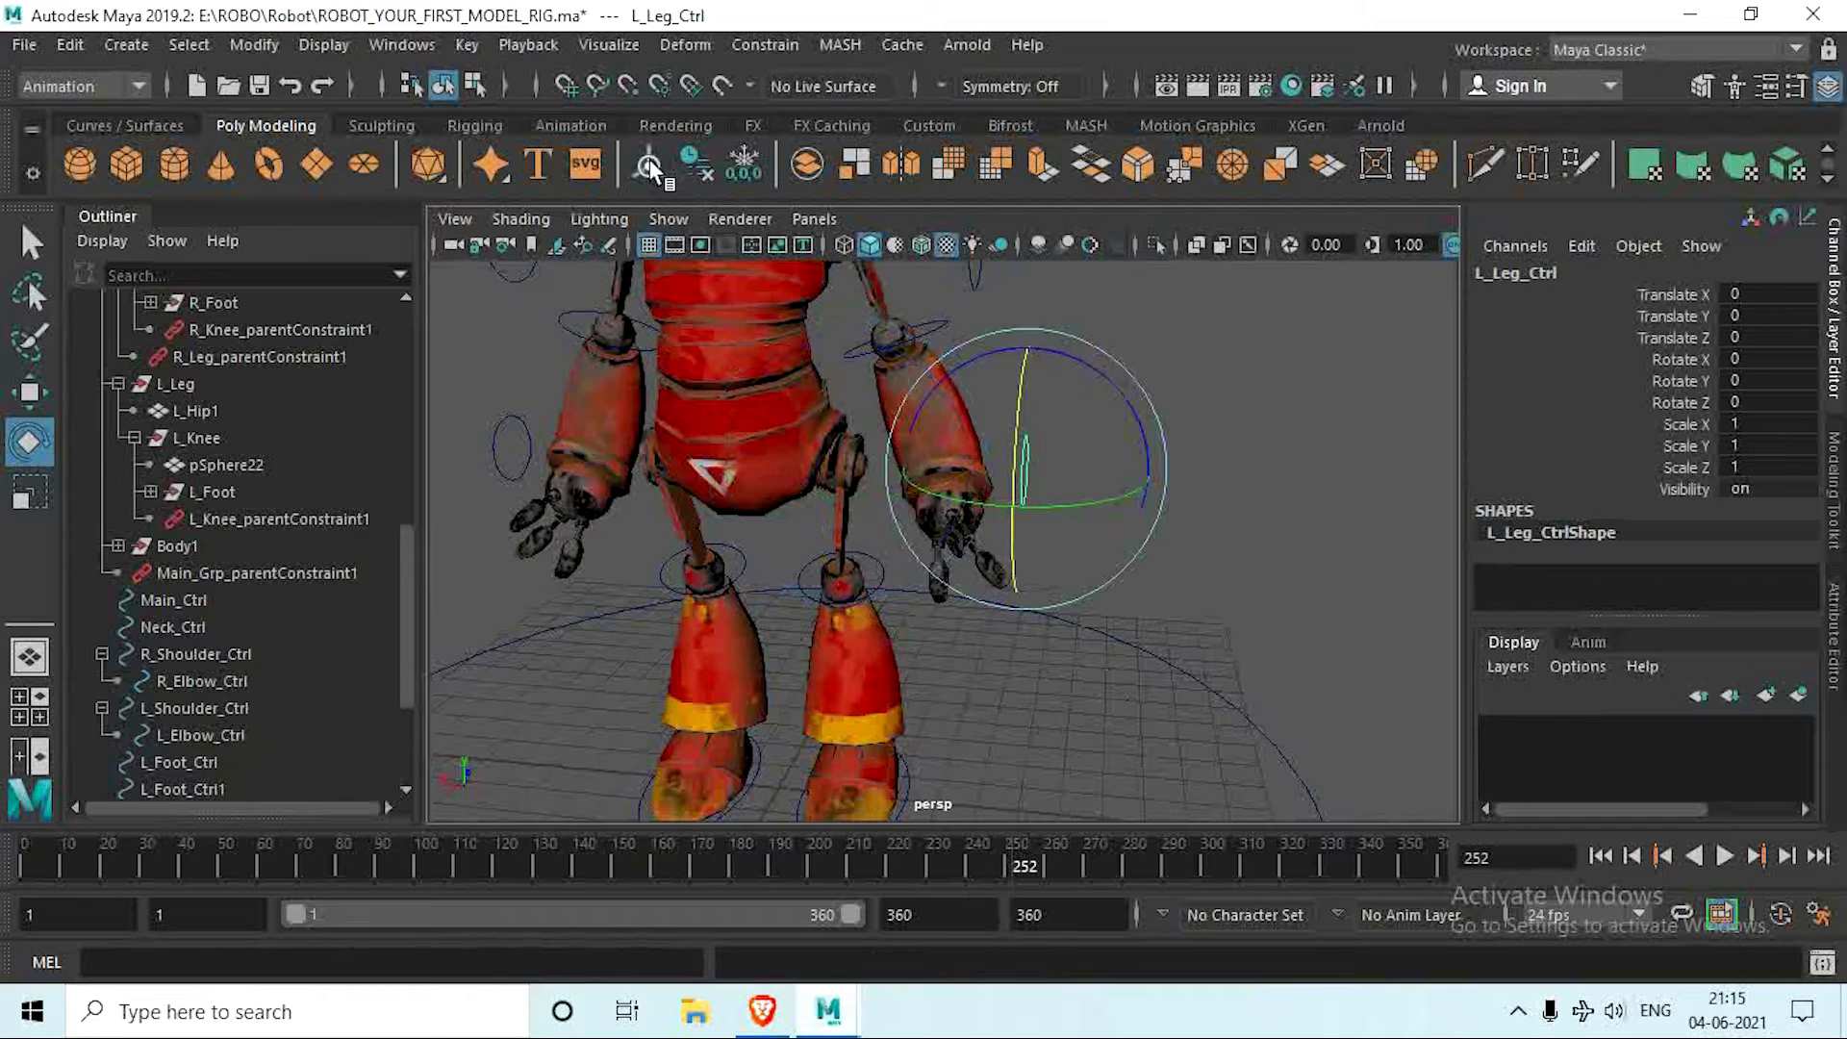
{"action": "key", "text": "ctrl+z"}
{"action": "left_click", "coordinate": [699, 161]}
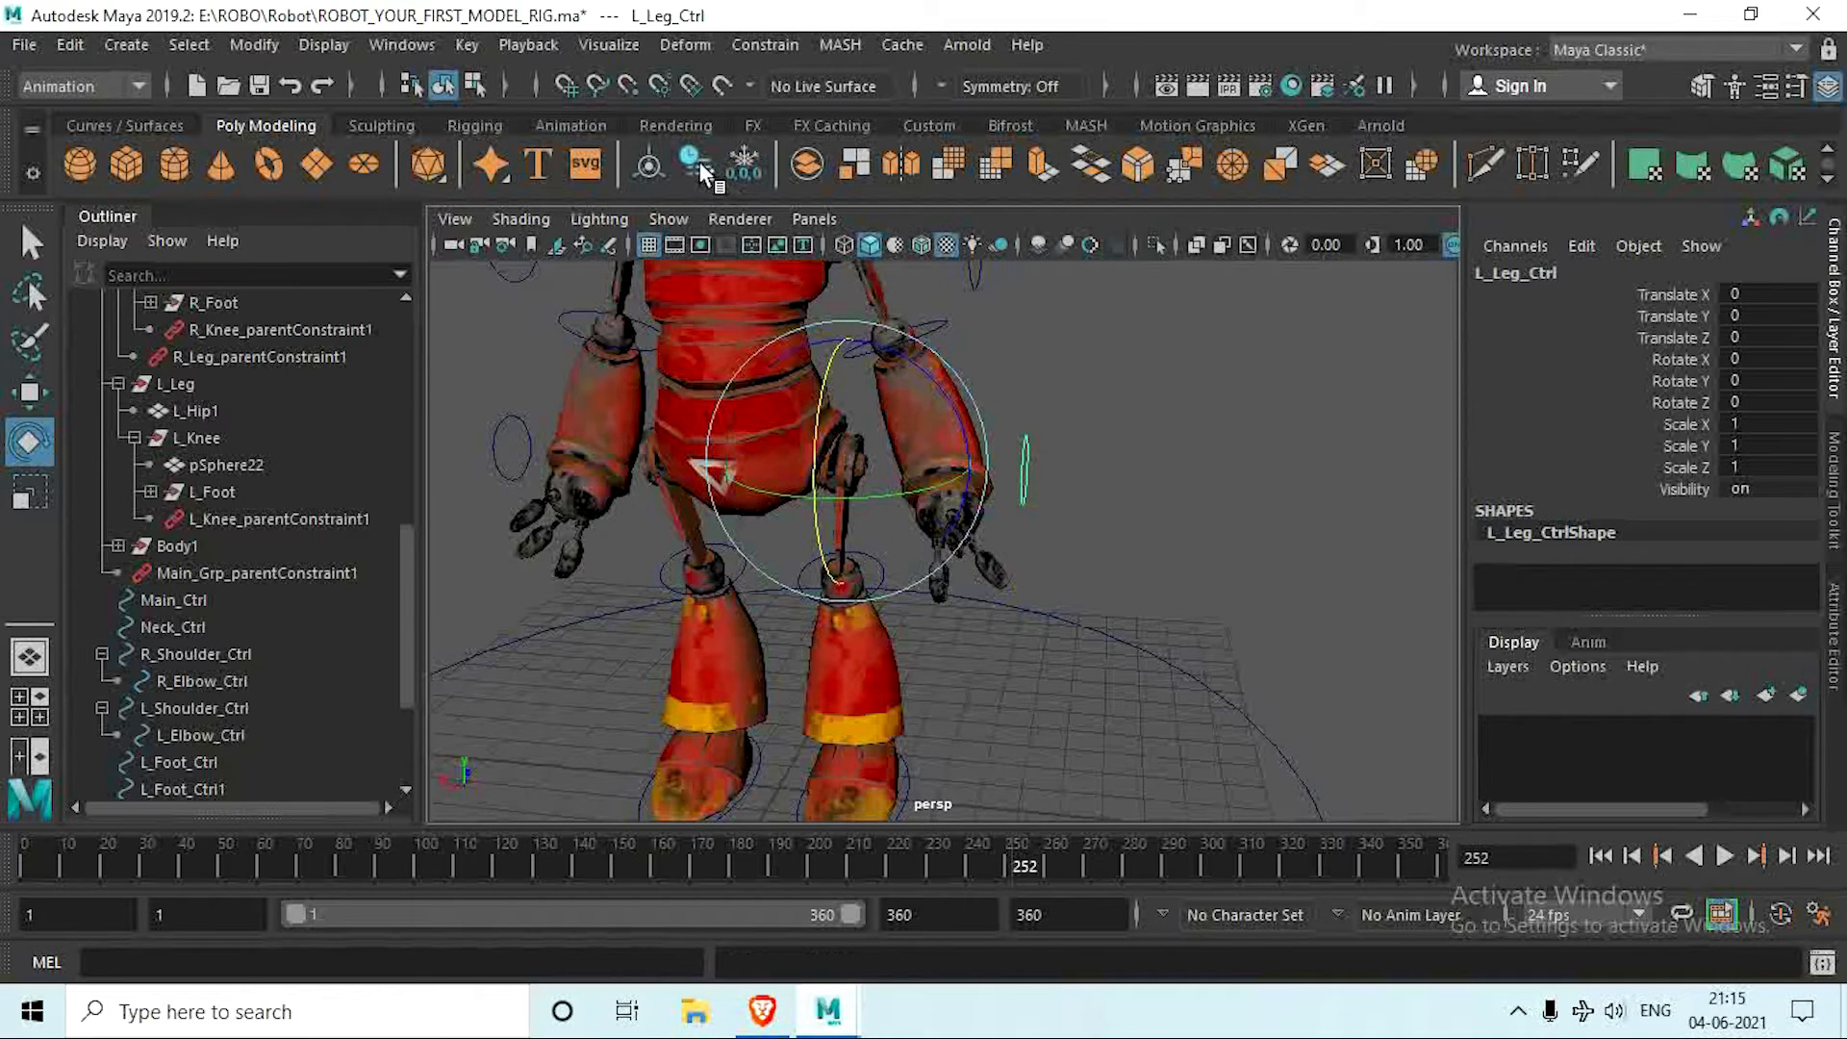
Step: Recreate the parent constraint that makes the L_Leg group follow the frozen L_Leg_Ctrl
{"action": "scroll", "coordinate": [1096, 578], "scroll_direction": "up", "scroll_amount": 5}
{"action": "mouse_move", "coordinate": [1132, 638]}
{"action": "left_mouse_down", "text": "alt"}
{"action": "mouse_move", "coordinate": [1008, 613]}
{"action": "mouse_move", "coordinate": [1125, 627]}
{"action": "left_mouse_up", "text": "alt"}
{"action": "left_click_drag", "start_coordinate": [1163, 320], "coordinate": [1214, 409]}
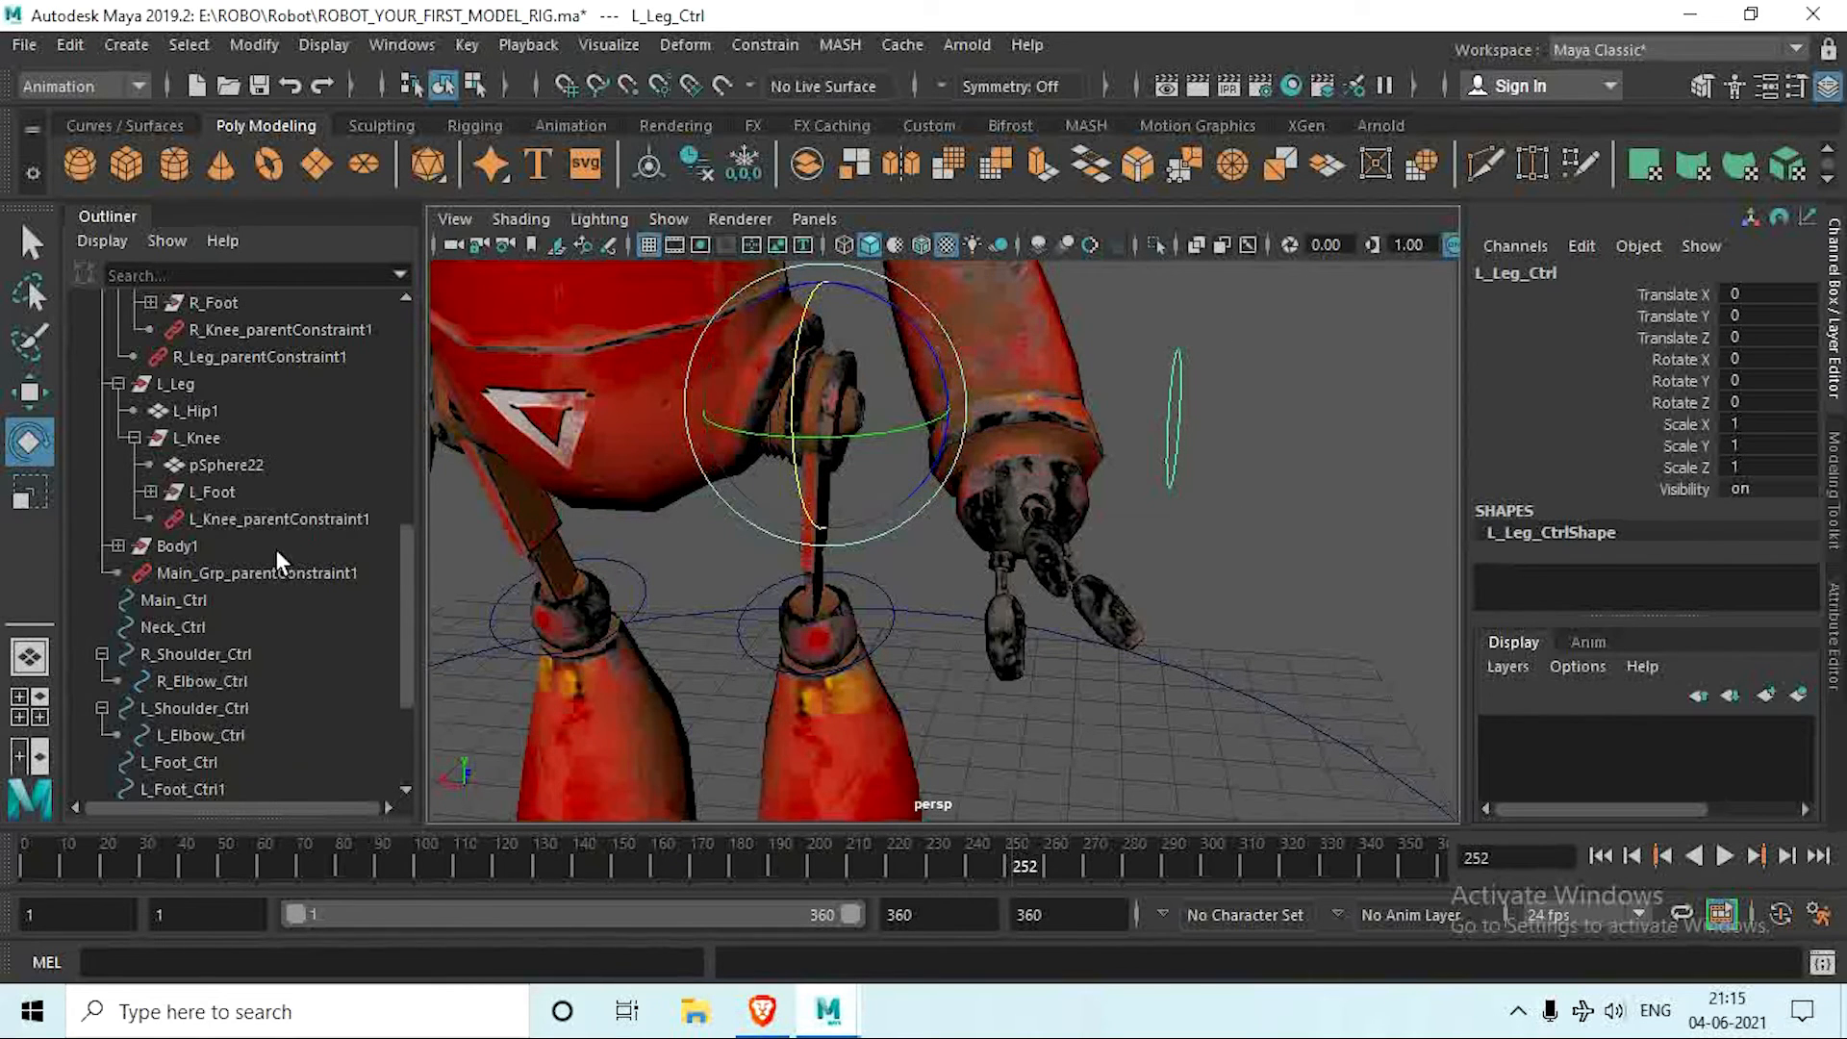
{"action": "left_click", "coordinate": [215, 387]}
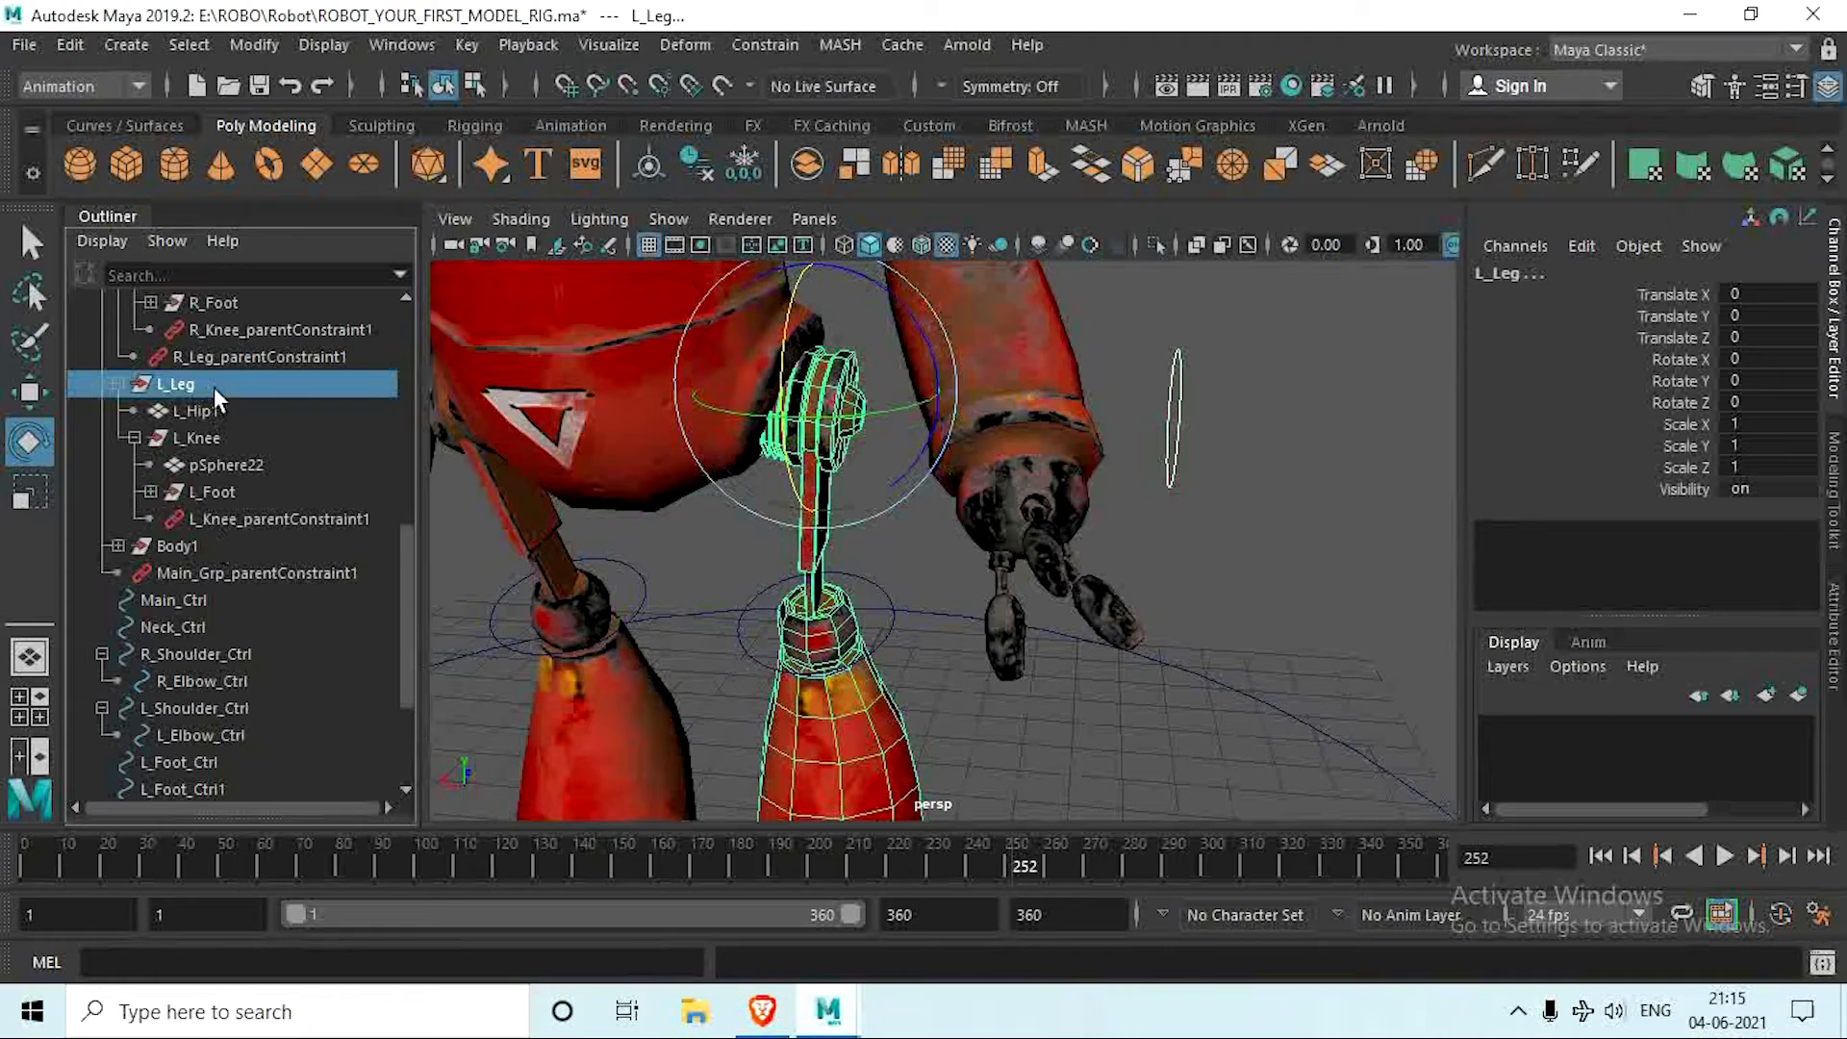
{"action": "left_click", "coordinate": [761, 45]}
{"action": "left_click", "coordinate": [807, 112]}
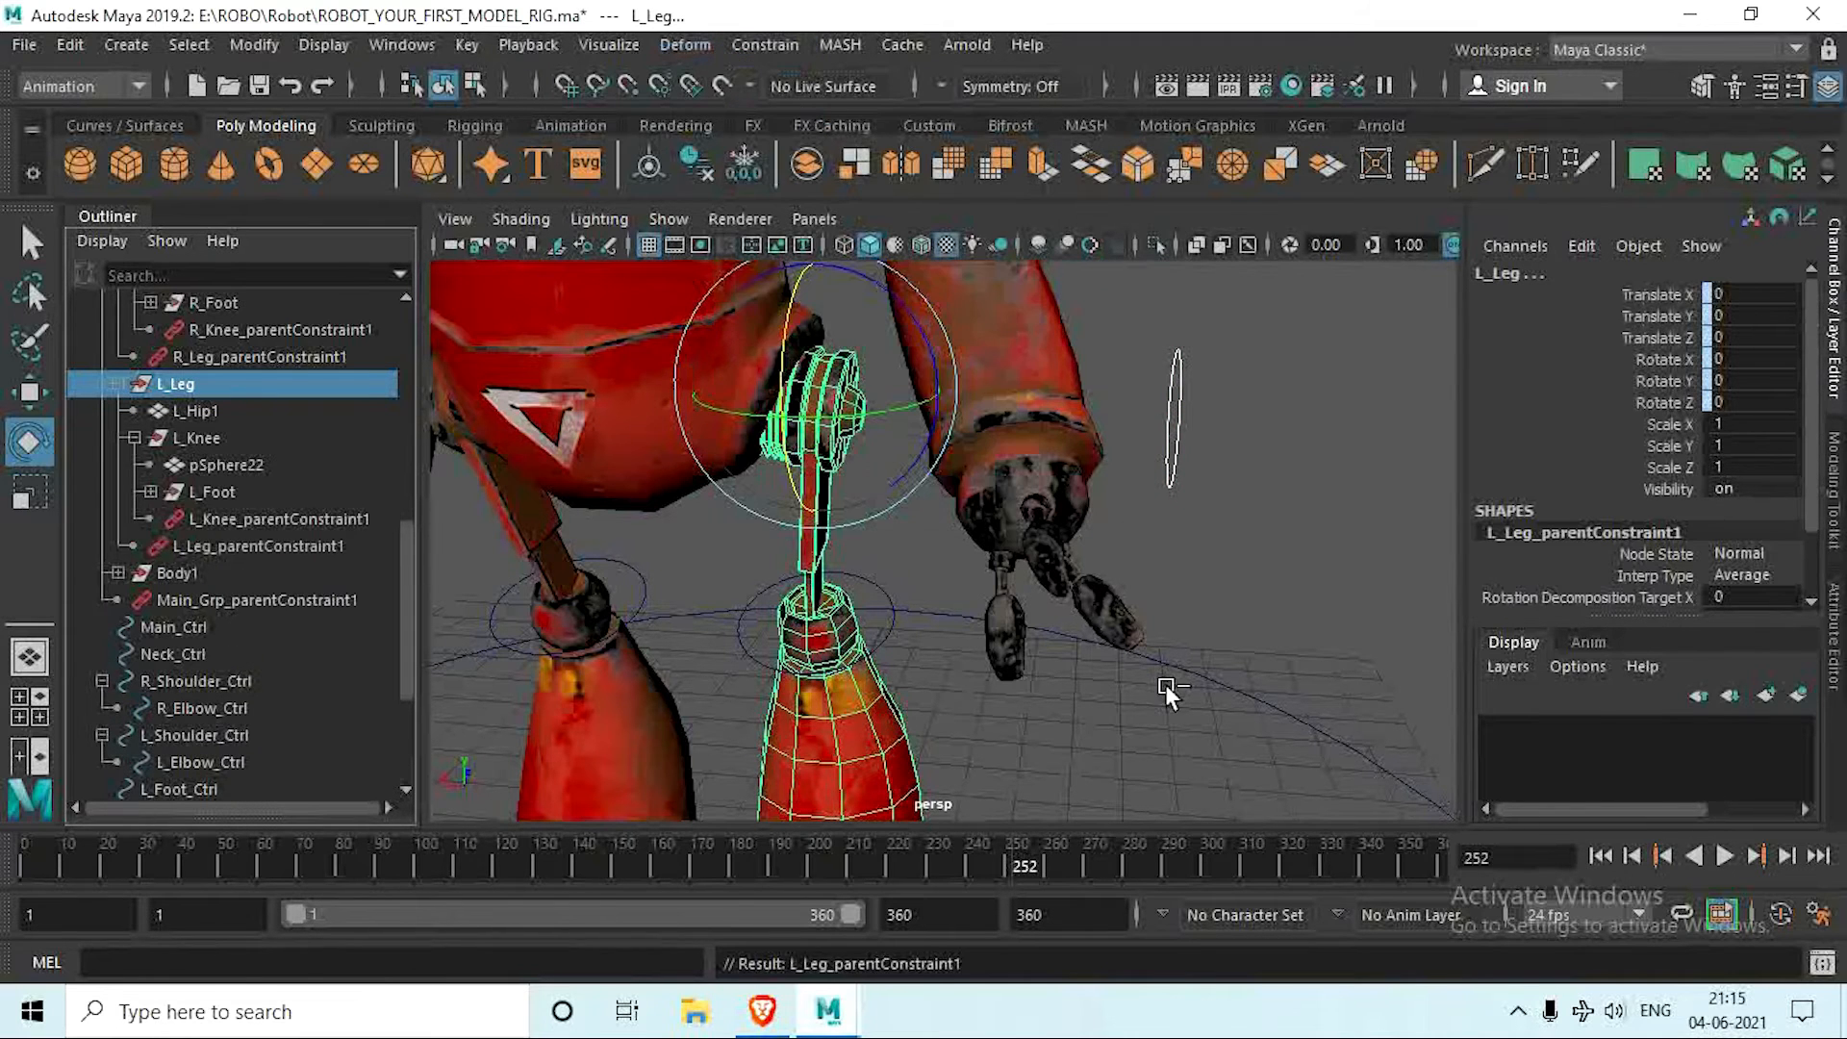
{"action": "left_click", "coordinate": [1258, 557]}
Step: Parent L_Knee_Ctrl under L_Leg_Ctrl
{"action": "left_click_drag", "start_coordinate": [1259, 557], "coordinate": [1053, 636], "text": "alt"}
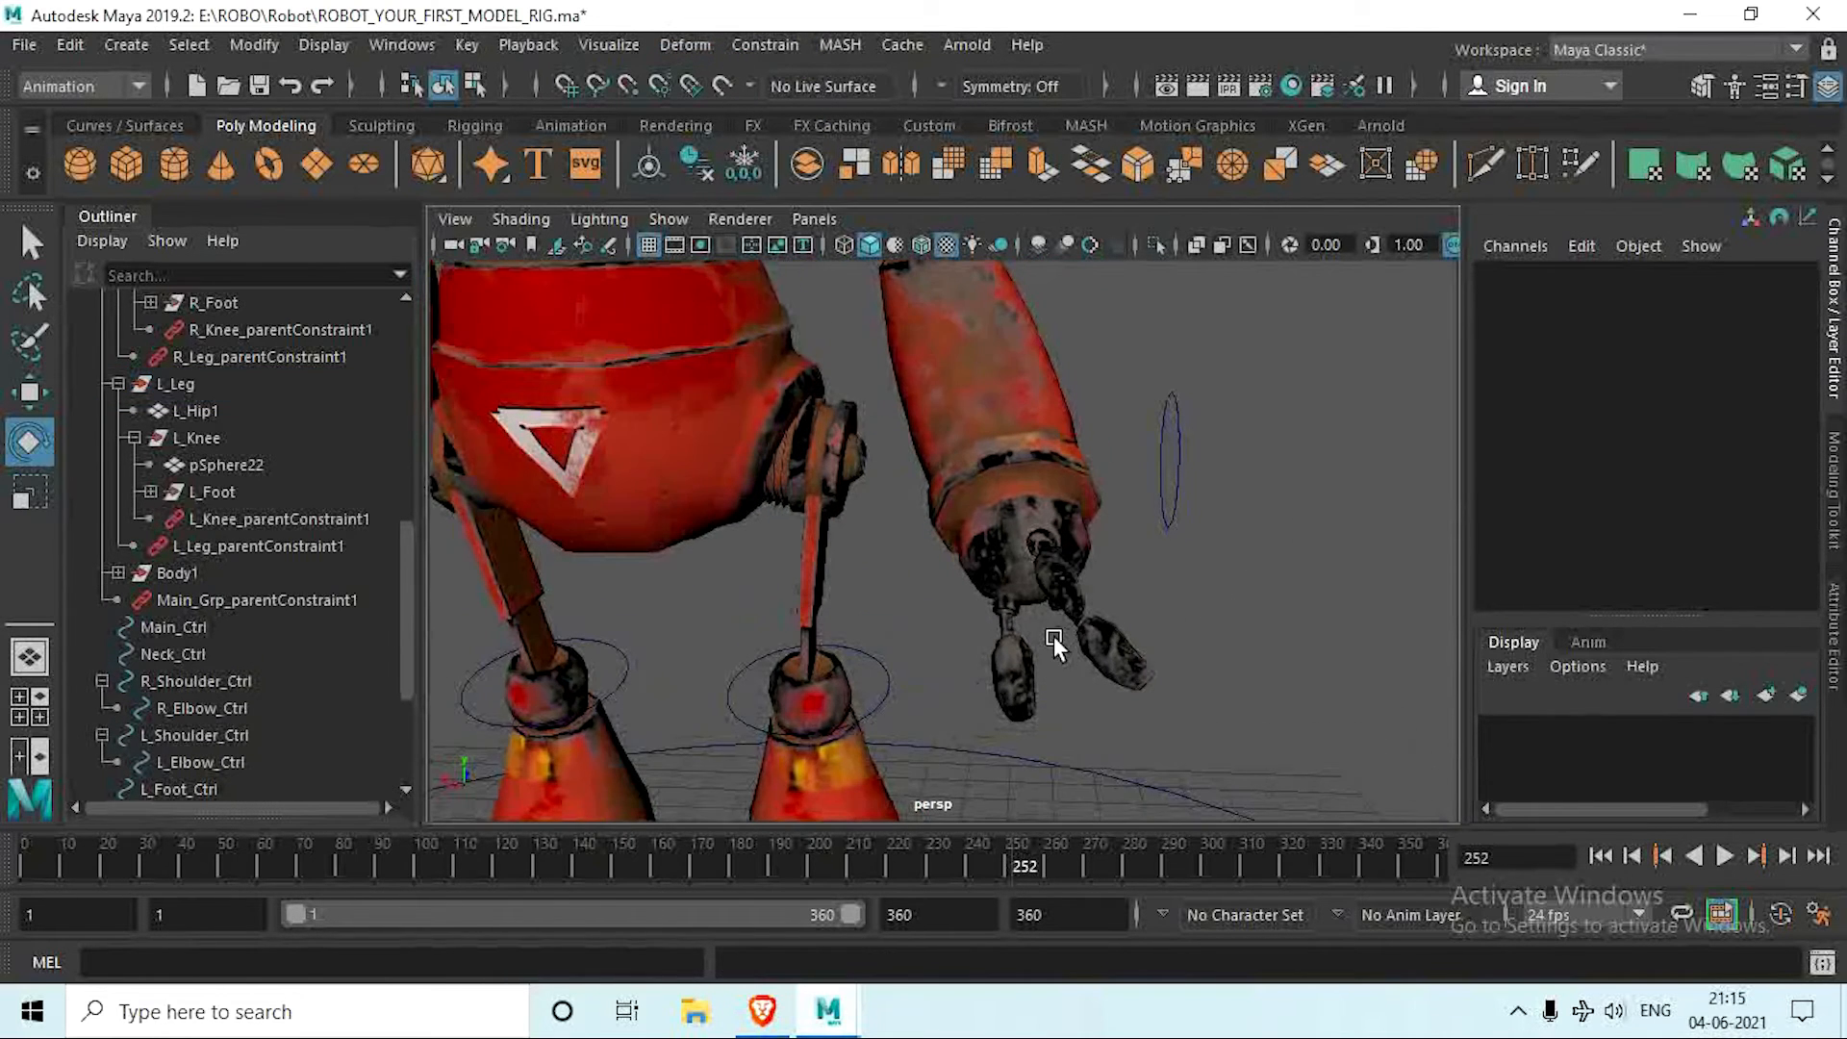
{"action": "left_click", "coordinate": [877, 657]}
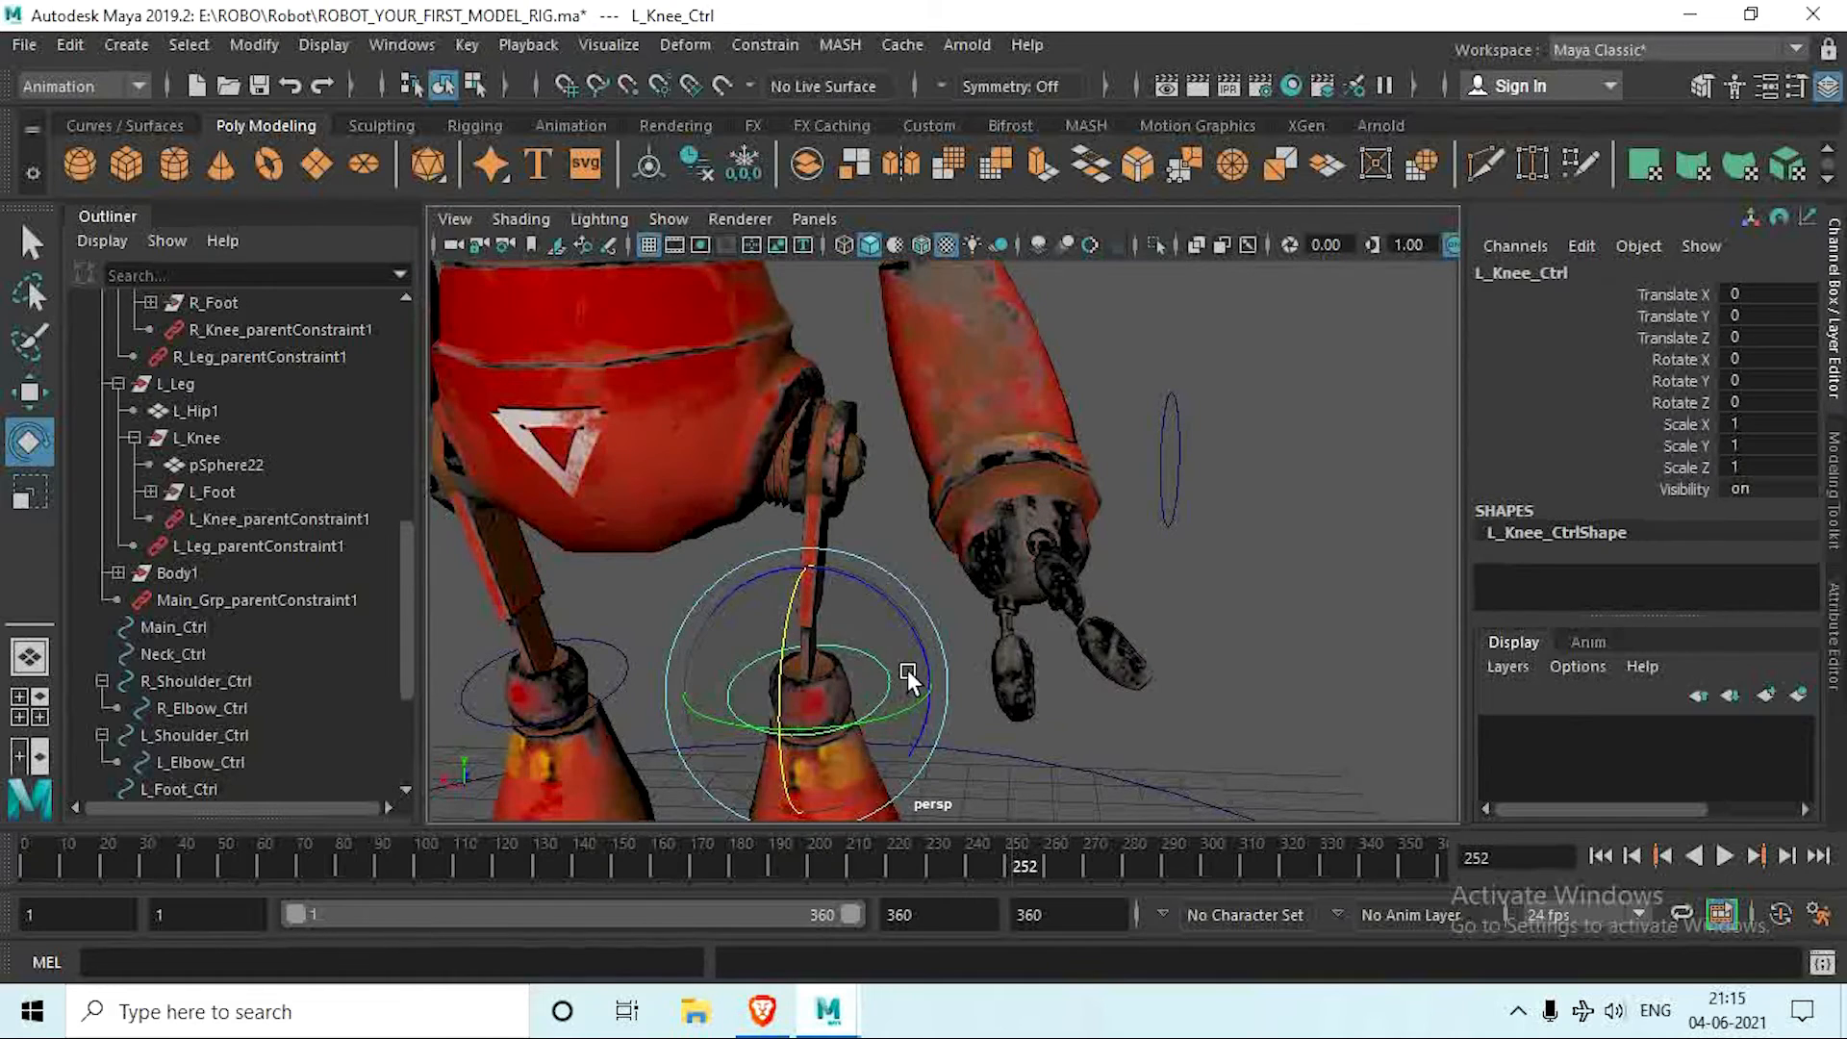
{"action": "left_click_drag", "start_coordinate": [1126, 382], "coordinate": [1206, 484]}
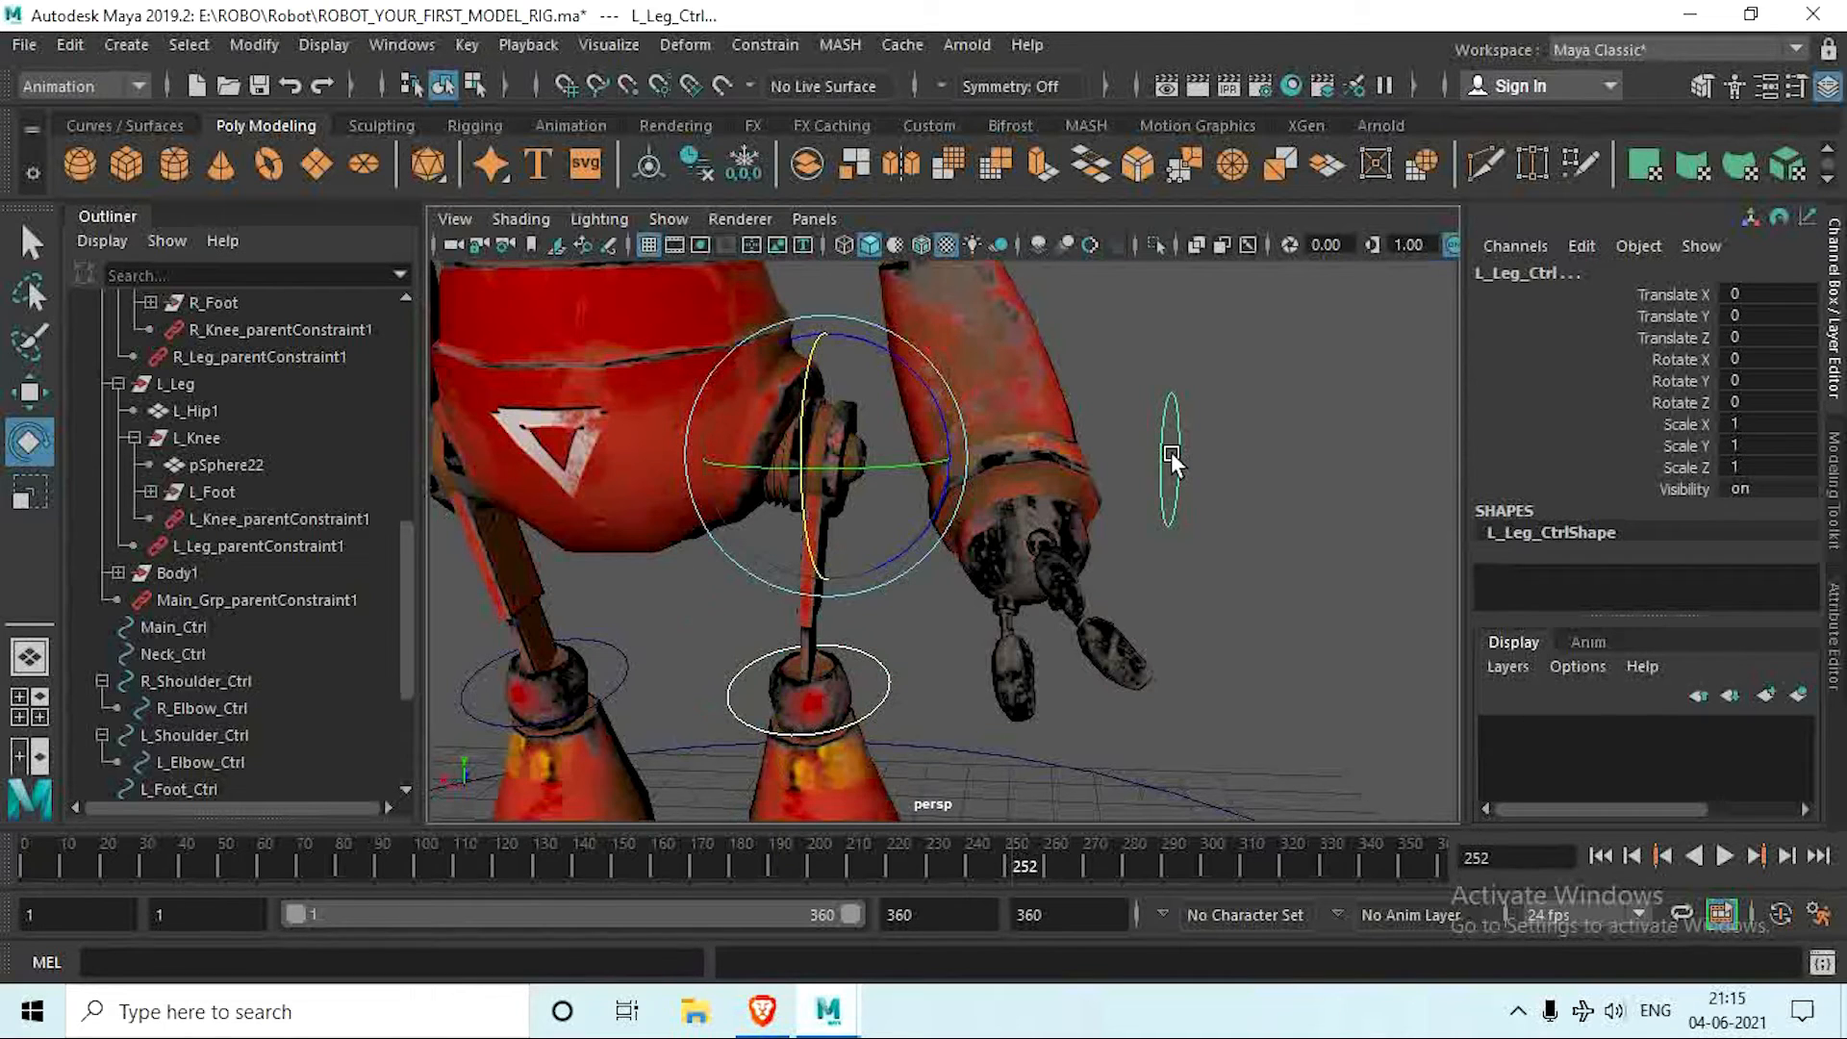
{"action": "key", "text": "Down"}
{"action": "scroll", "coordinate": [1127, 523], "scroll_direction": "down", "scroll_amount": 3}
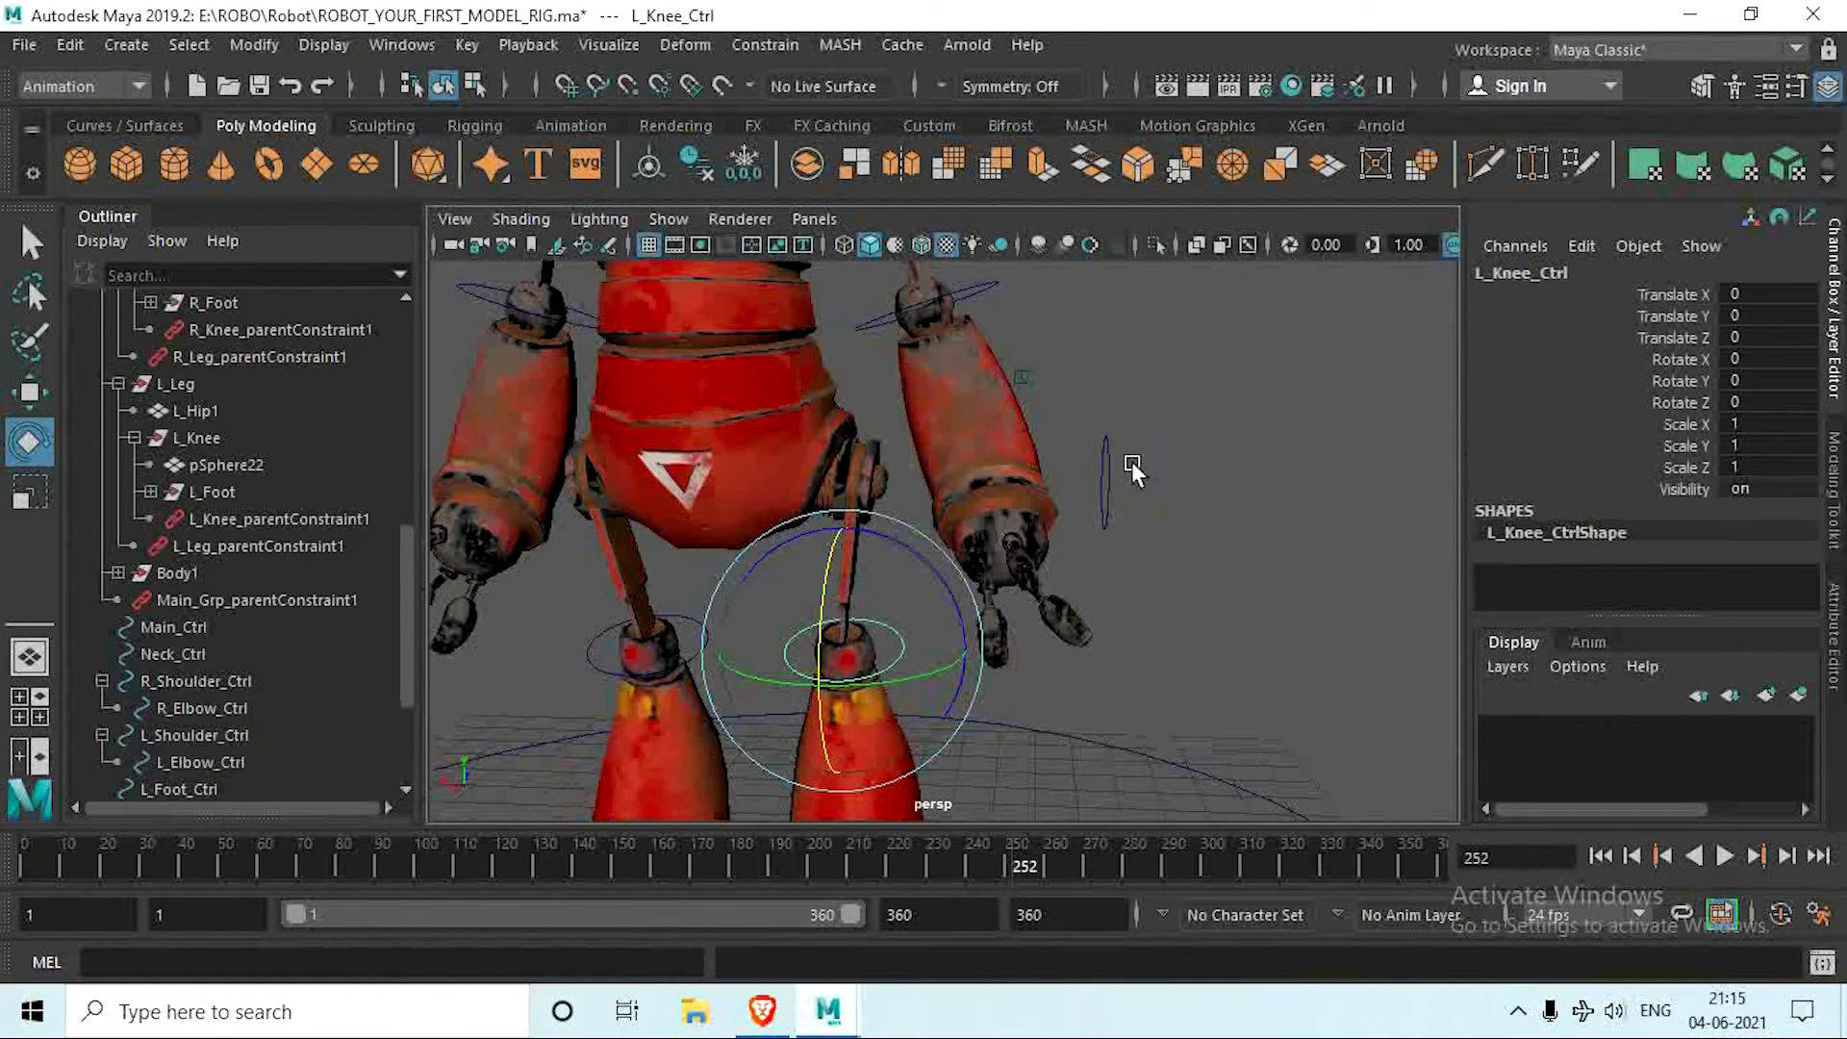
Step: Test the left leg by rotating L_Leg_Ctrl about -52 degrees in X, and undo the rotation
{"action": "left_click_drag", "start_coordinate": [1083, 434], "coordinate": [1137, 510]}
{"action": "mouse_move", "coordinate": [841, 422]}
{"action": "left_mouse_down"}
{"action": "mouse_move", "coordinate": [804, 491]}
{"action": "mouse_move", "coordinate": [806, 535]}
{"action": "mouse_move", "coordinate": [937, 533]}
{"action": "mouse_move", "coordinate": [833, 342]}
{"action": "mouse_move", "coordinate": [860, 415]}
{"action": "left_mouse_up"}
{"action": "key", "text": "ctrl+z"}
{"action": "scroll", "coordinate": [871, 560], "scroll_direction": "down", "scroll_amount": 4}
{"action": "scroll", "coordinate": [904, 493], "scroll_direction": "up", "scroll_amount": 5}
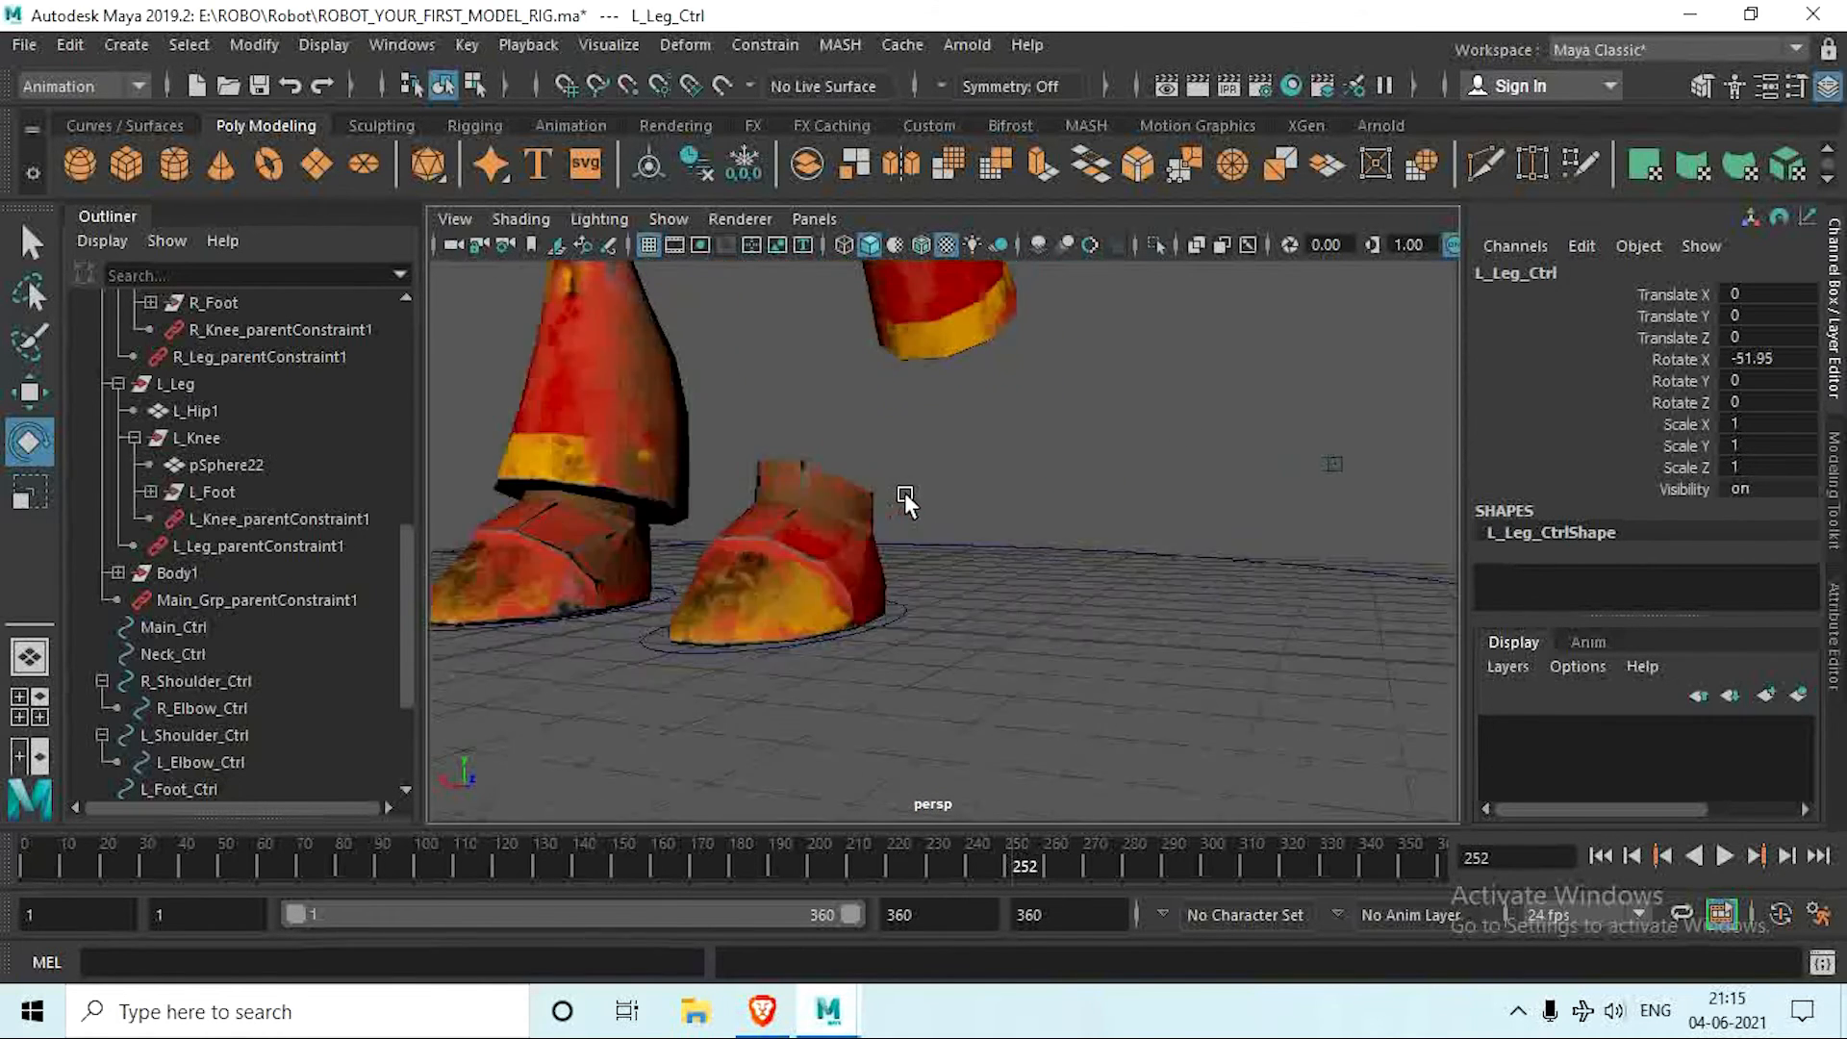
{"action": "middle_click_drag", "start_coordinate": [904, 491], "coordinate": [946, 754], "text": "alt"}
{"action": "middle_click_drag", "start_coordinate": [968, 632], "coordinate": [972, 649], "text": "alt"}
{"action": "scroll", "coordinate": [972, 595], "scroll_direction": "down", "scroll_amount": 3}
{"action": "key", "text": "ctrl+z"}
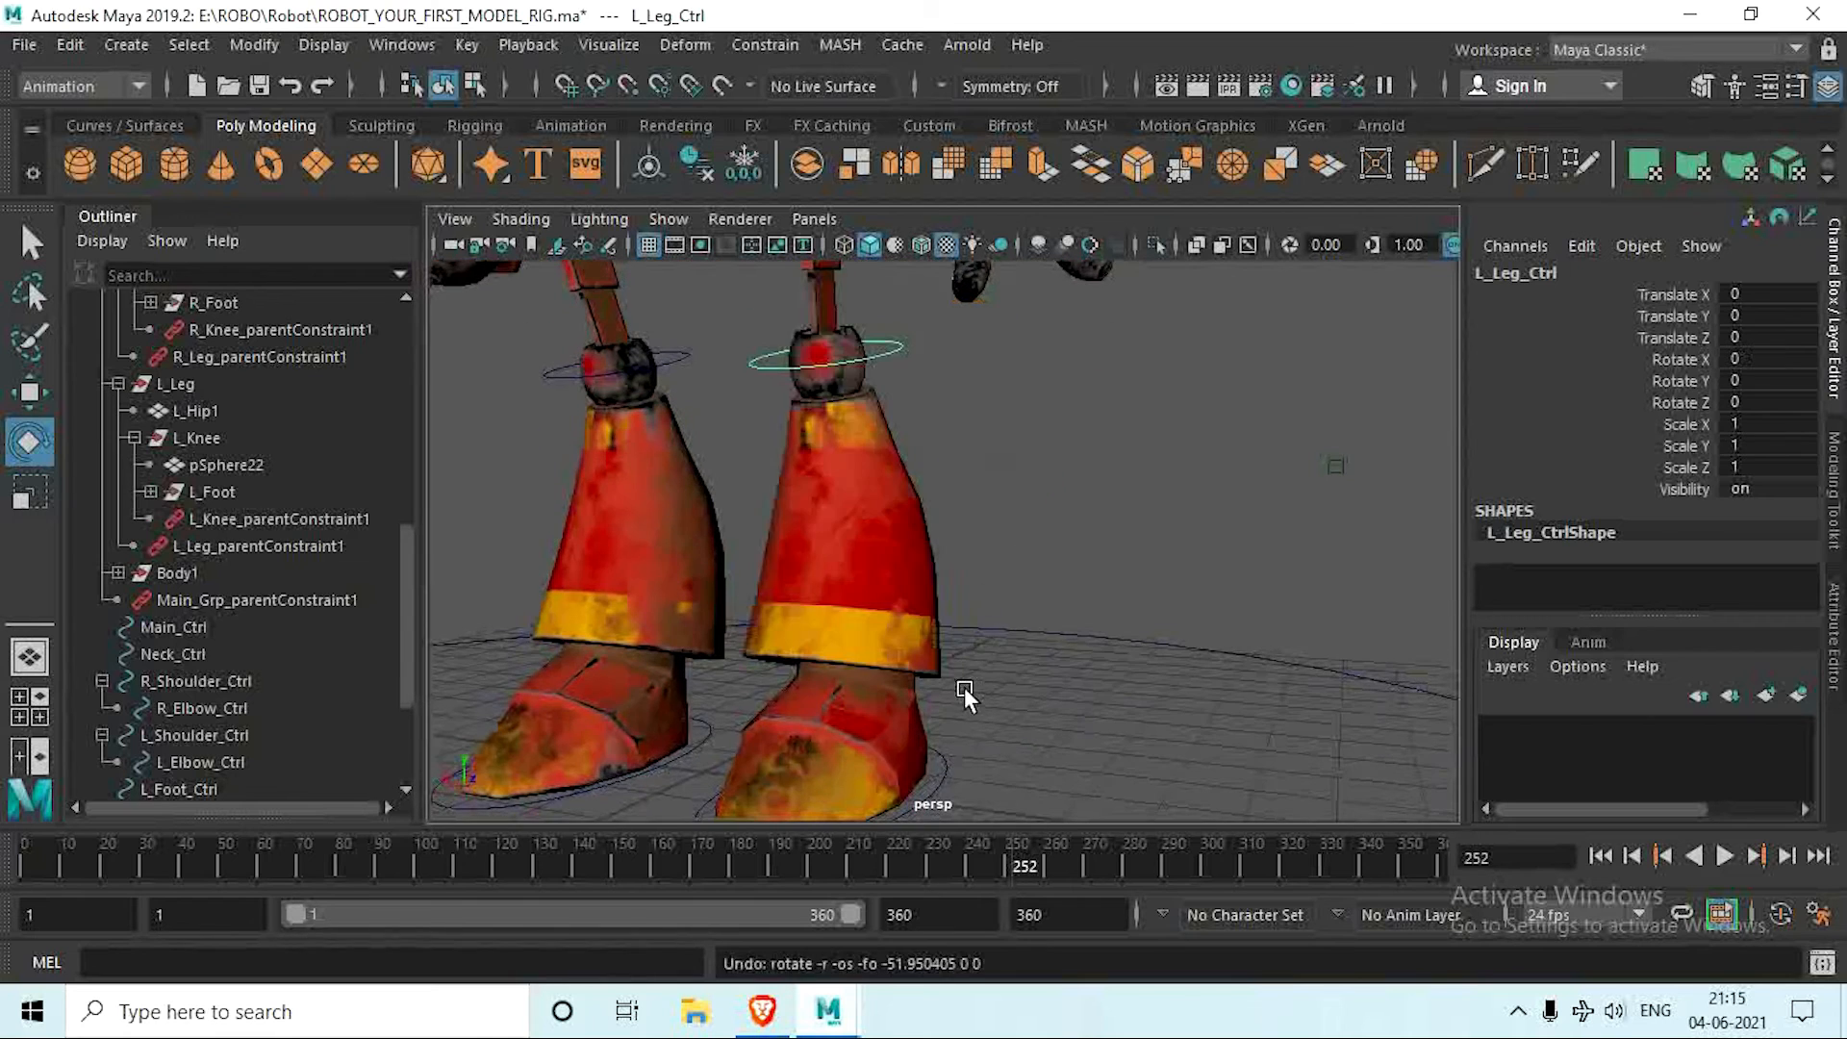
Step: Parent L_Foot_Ctrl under L_Knee_Ctrl
{"action": "scroll", "coordinate": [964, 687], "scroll_direction": "up", "scroll_amount": 4}
{"action": "left_click", "coordinate": [948, 685]}
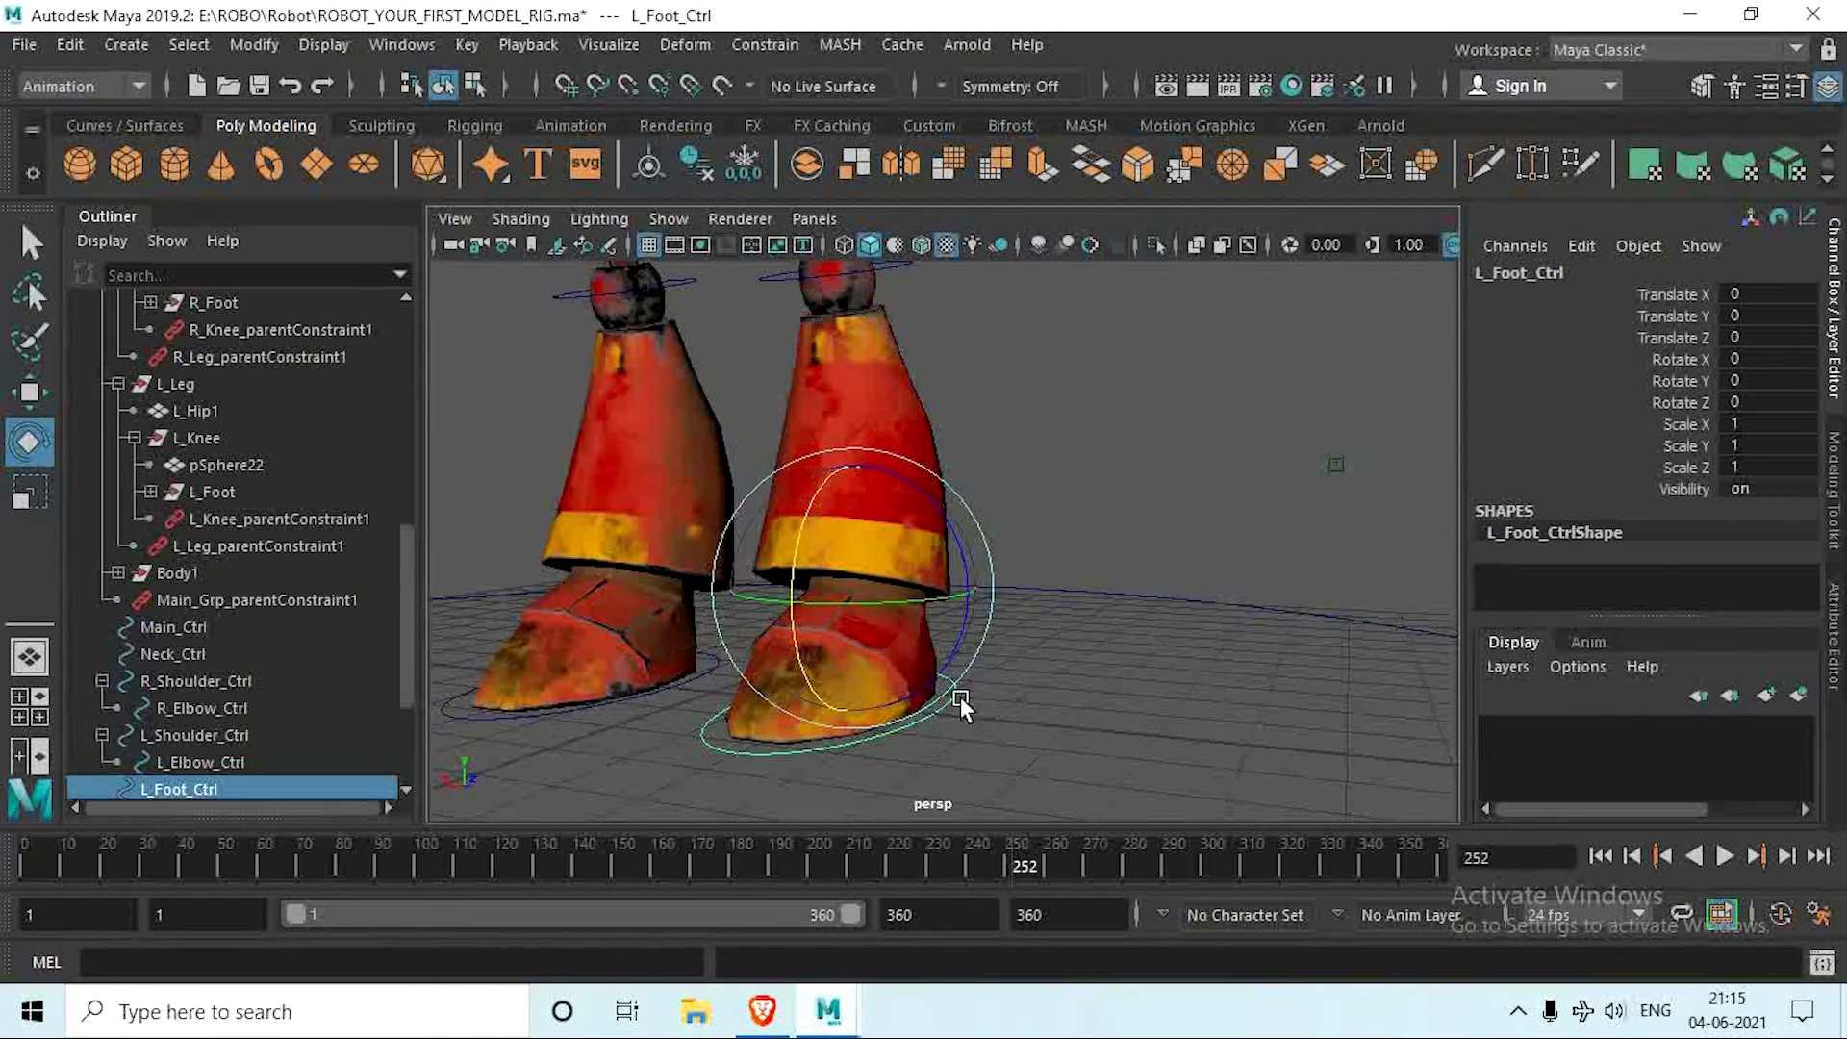
{"action": "left_click_drag", "start_coordinate": [960, 696], "coordinate": [951, 434], "text": "alt"}
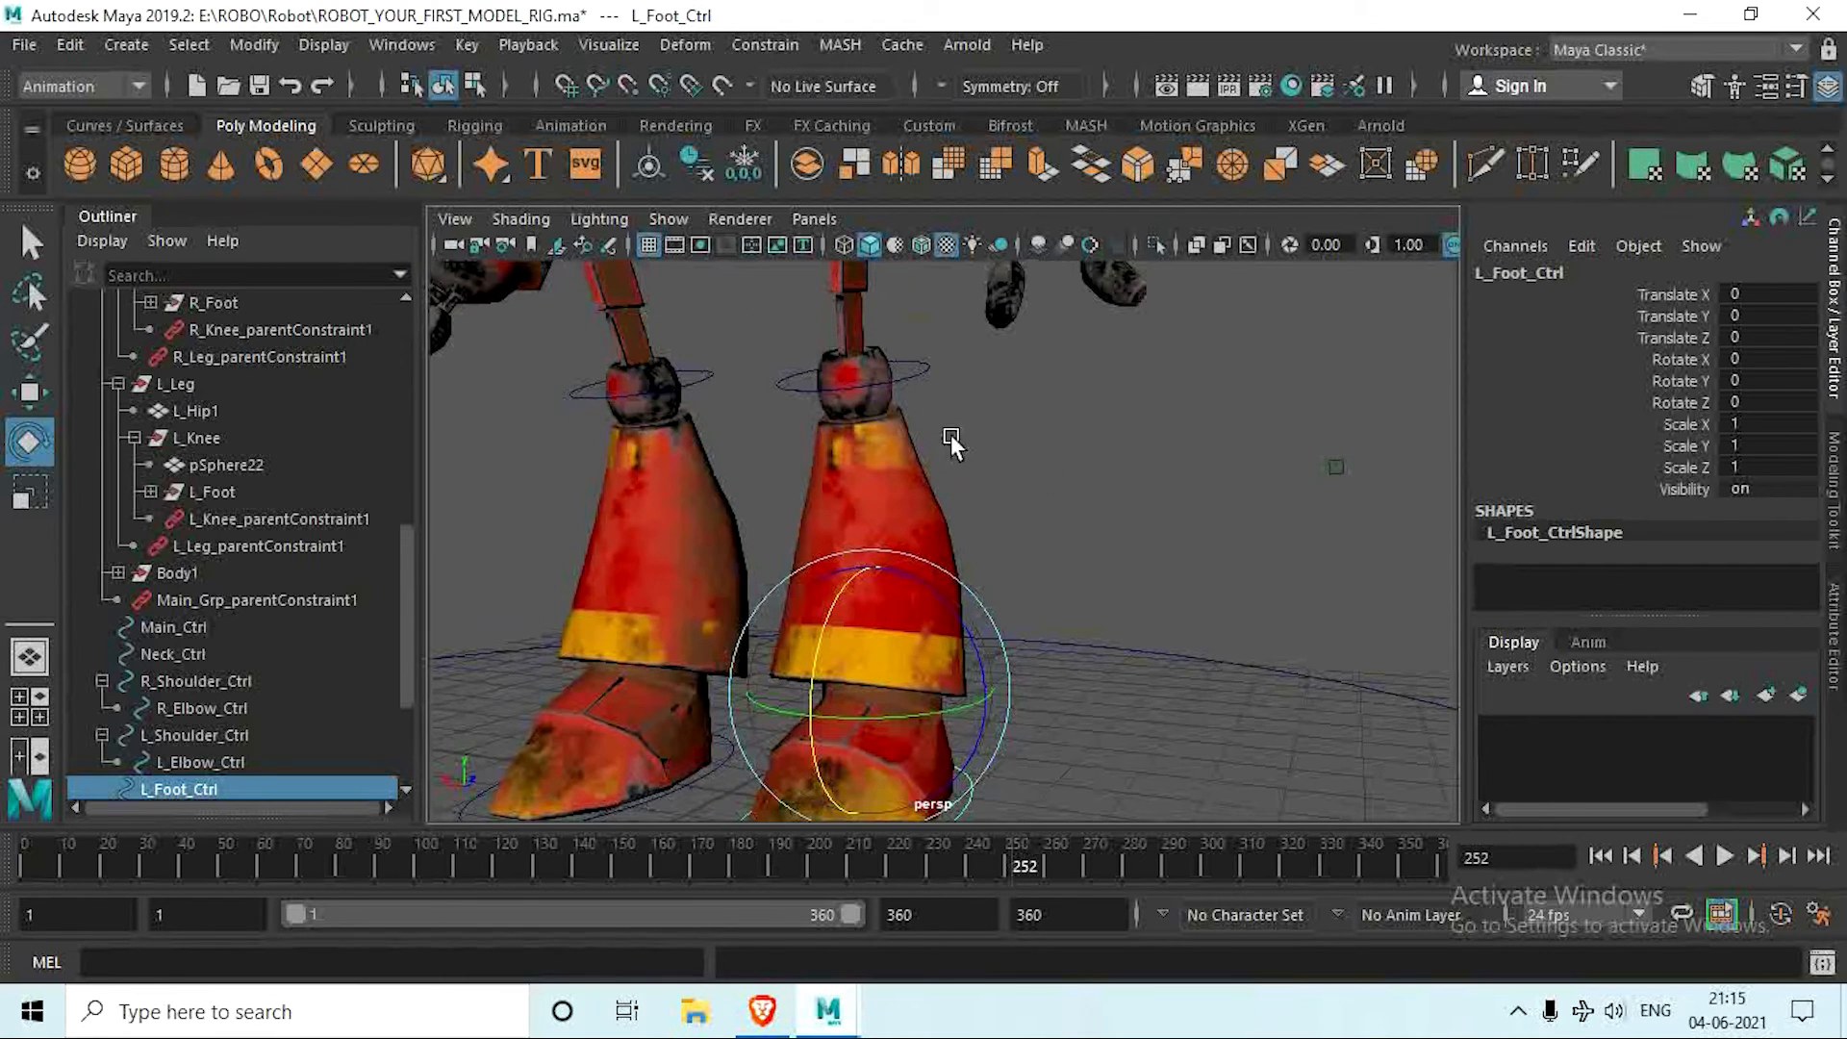
{"action": "left_click", "coordinate": [916, 359]}
{"action": "key", "text": "Up"}
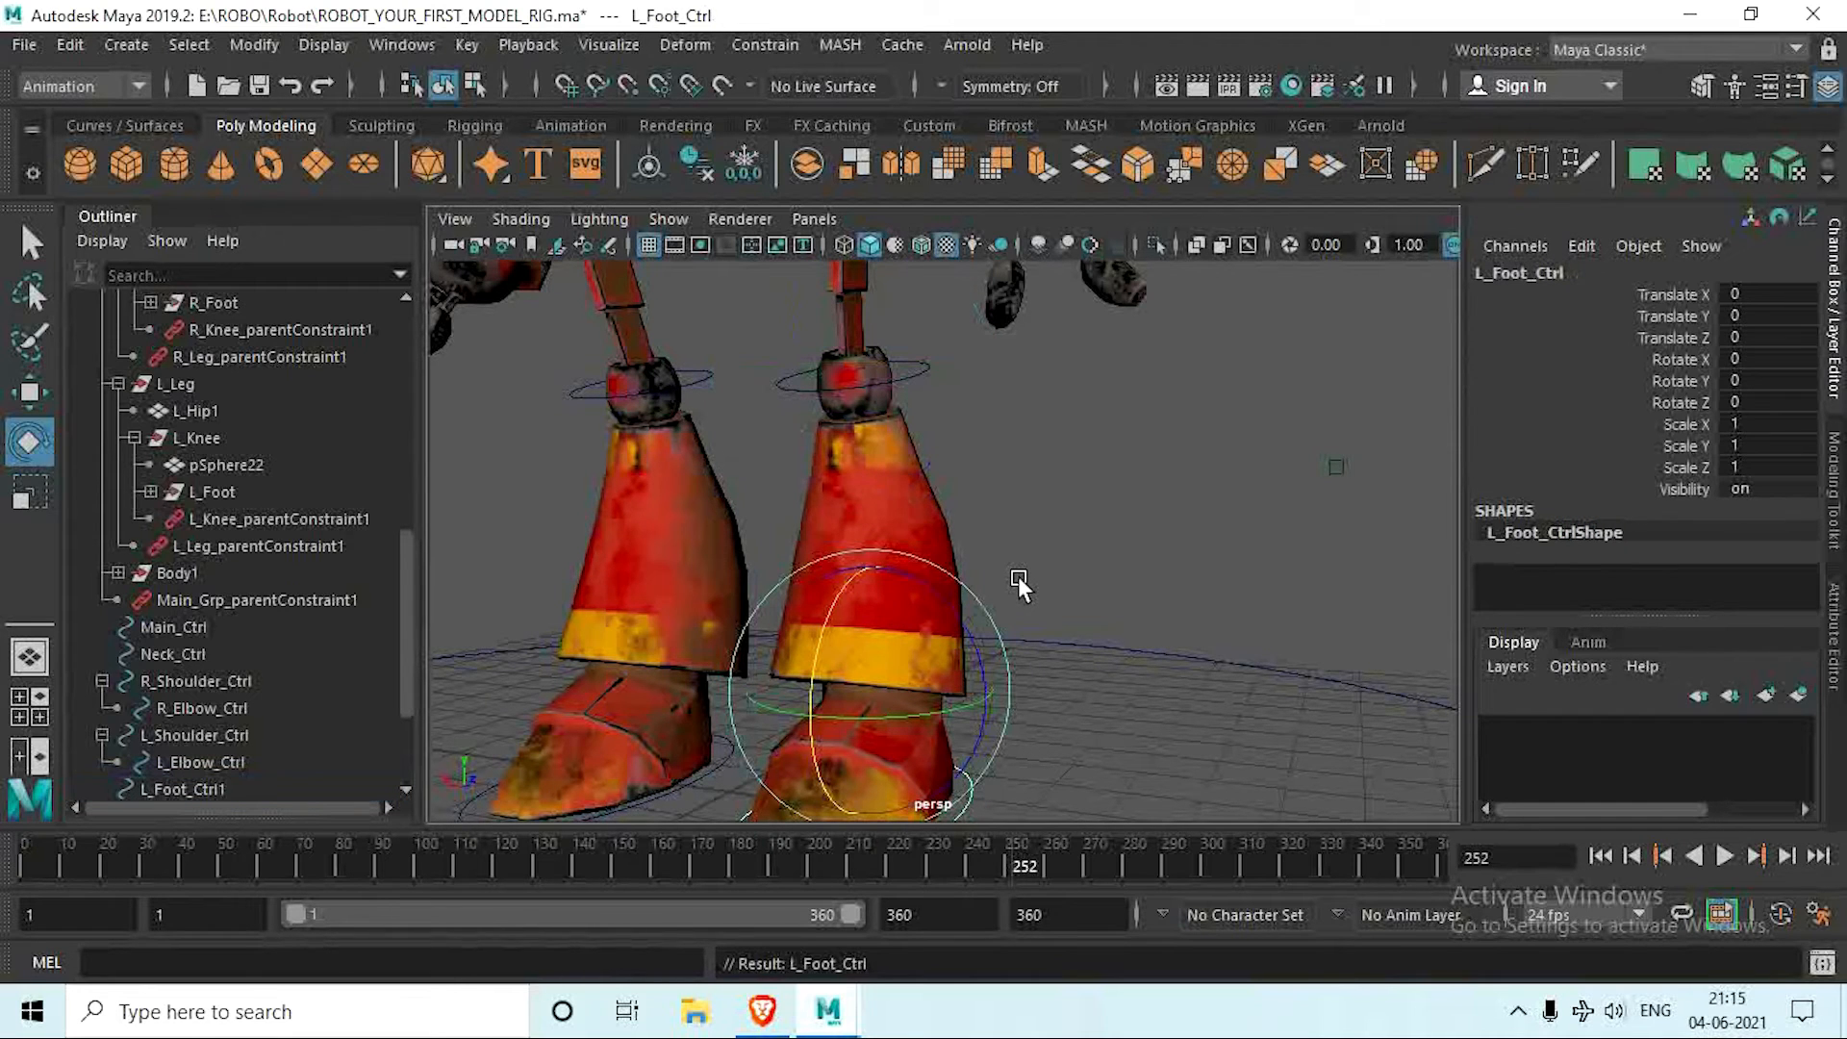
Step: Test the left knee by rotating L_Knee_Ctrl about -34 degrees in X, and undo the rotation
{"action": "left_click", "coordinate": [919, 369]}
{"action": "left_click_drag", "start_coordinate": [778, 390], "coordinate": [794, 444]}
{"action": "key", "text": "ctrl+z"}
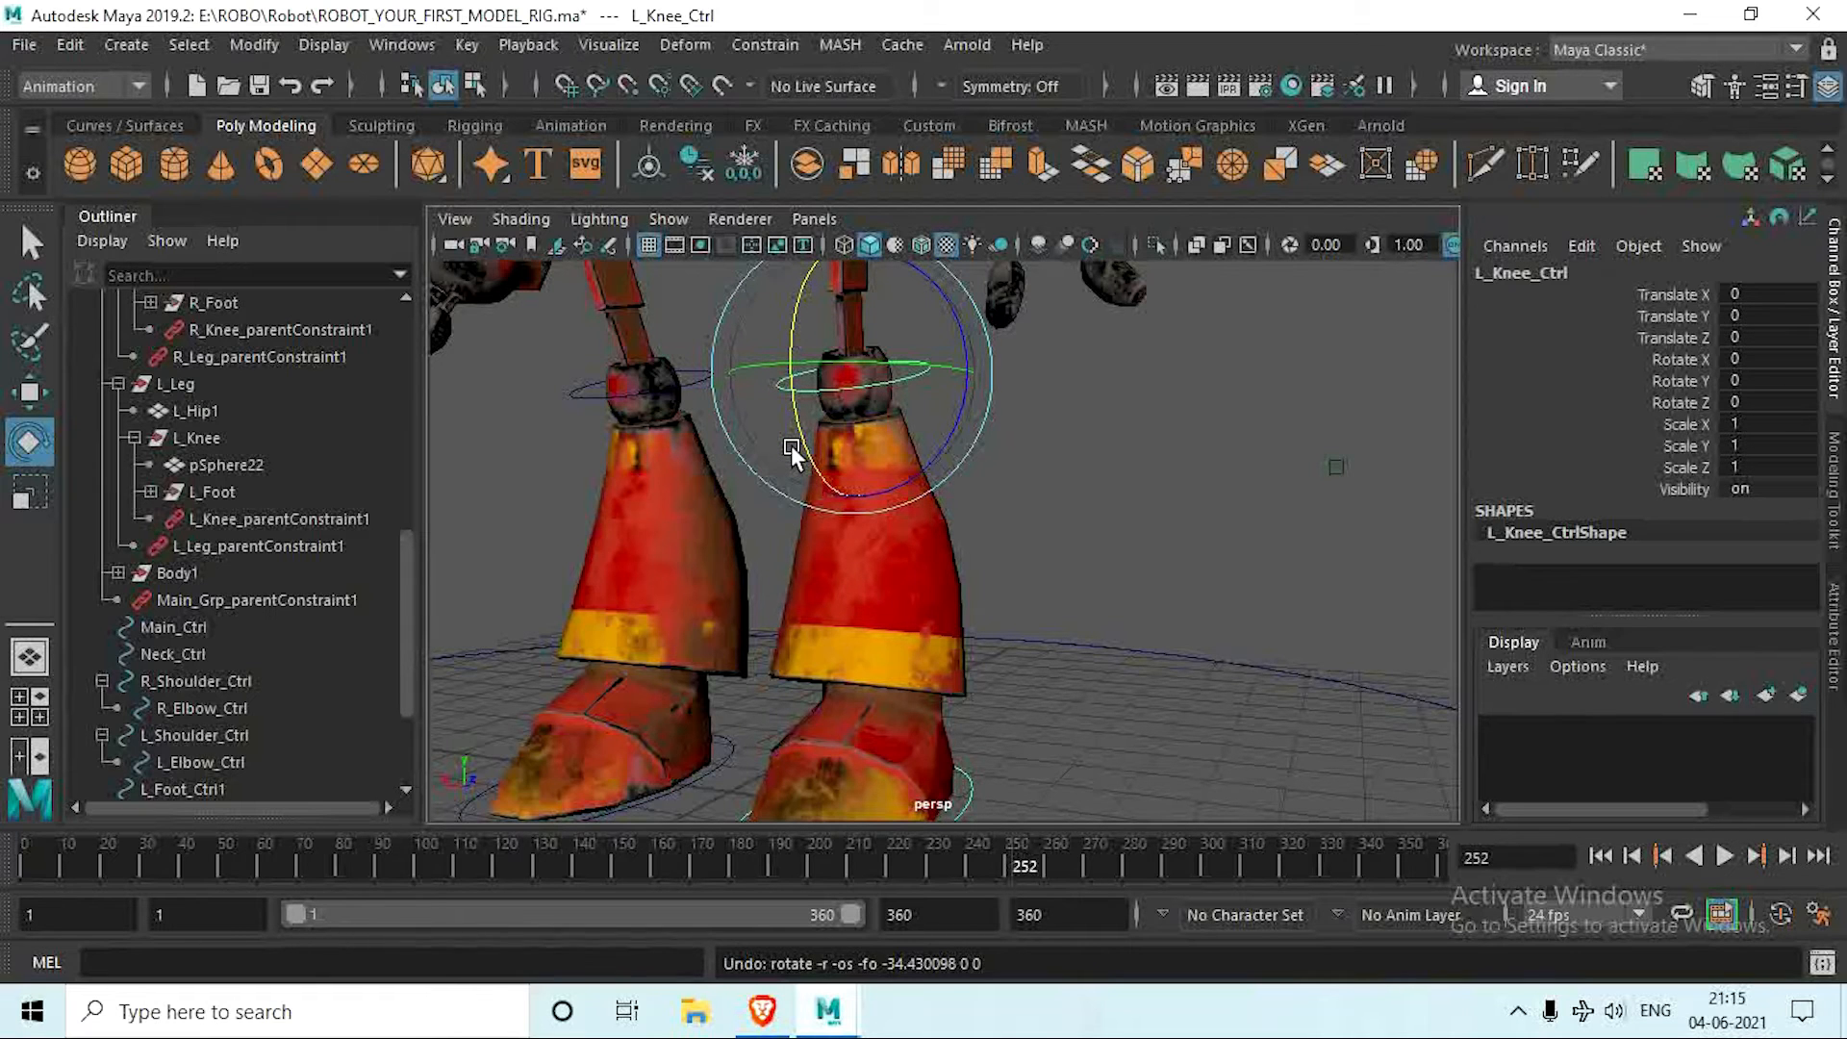
Step: Try to apply a parent constraint from R_Leg_Ctrl to the R_Leg group
{"action": "scroll", "coordinate": [791, 445], "scroll_direction": "down", "scroll_amount": 5}
{"action": "left_click_drag", "start_coordinate": [837, 511], "coordinate": [890, 527], "text": "alt"}
{"action": "middle_click_drag", "start_coordinate": [889, 526], "coordinate": [894, 579], "text": "alt"}
{"action": "left_click_drag", "start_coordinate": [893, 582], "coordinate": [814, 687], "text": "alt"}
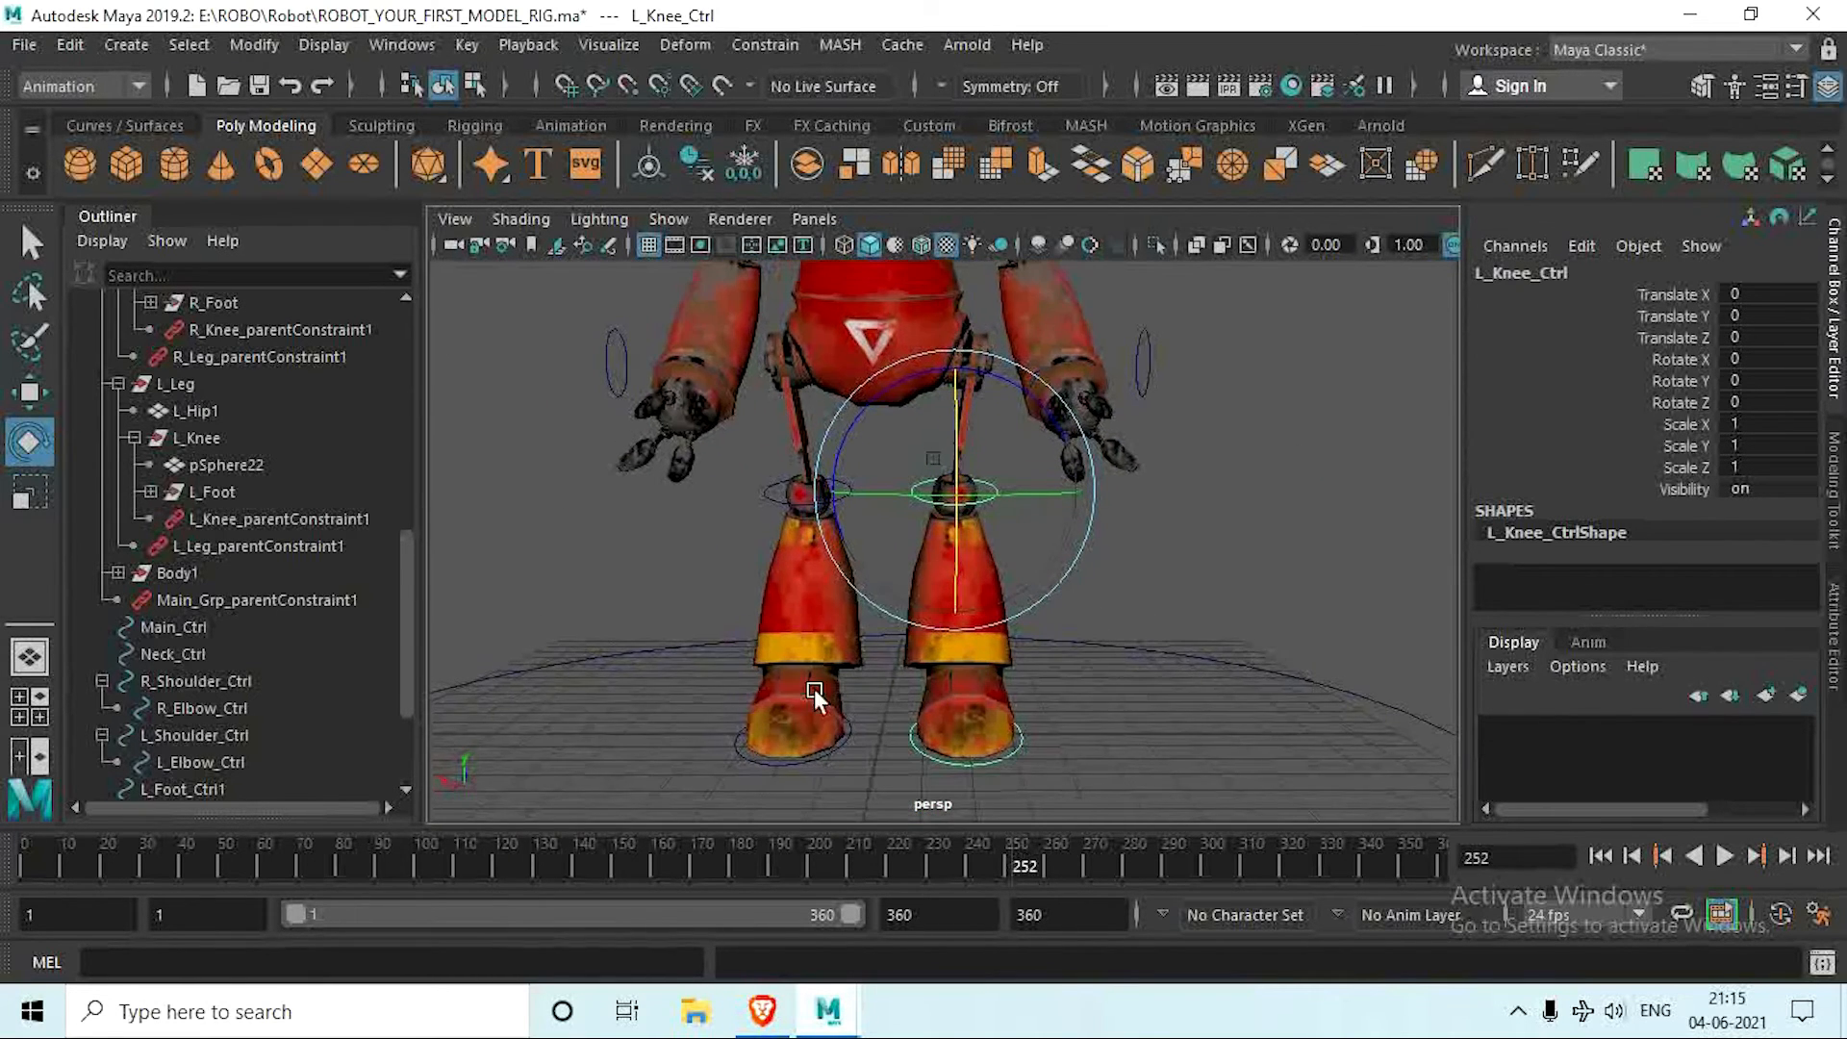
{"action": "left_click", "coordinate": [741, 757]}
{"action": "middle_click_drag", "start_coordinate": [778, 611], "coordinate": [890, 704], "text": "alt"}
{"action": "left_click", "coordinate": [733, 484]}
{"action": "scroll", "coordinate": [318, 625], "scroll_direction": "up", "scroll_amount": 2}
{"action": "left_click", "coordinate": [185, 462], "text": "ctrl"}
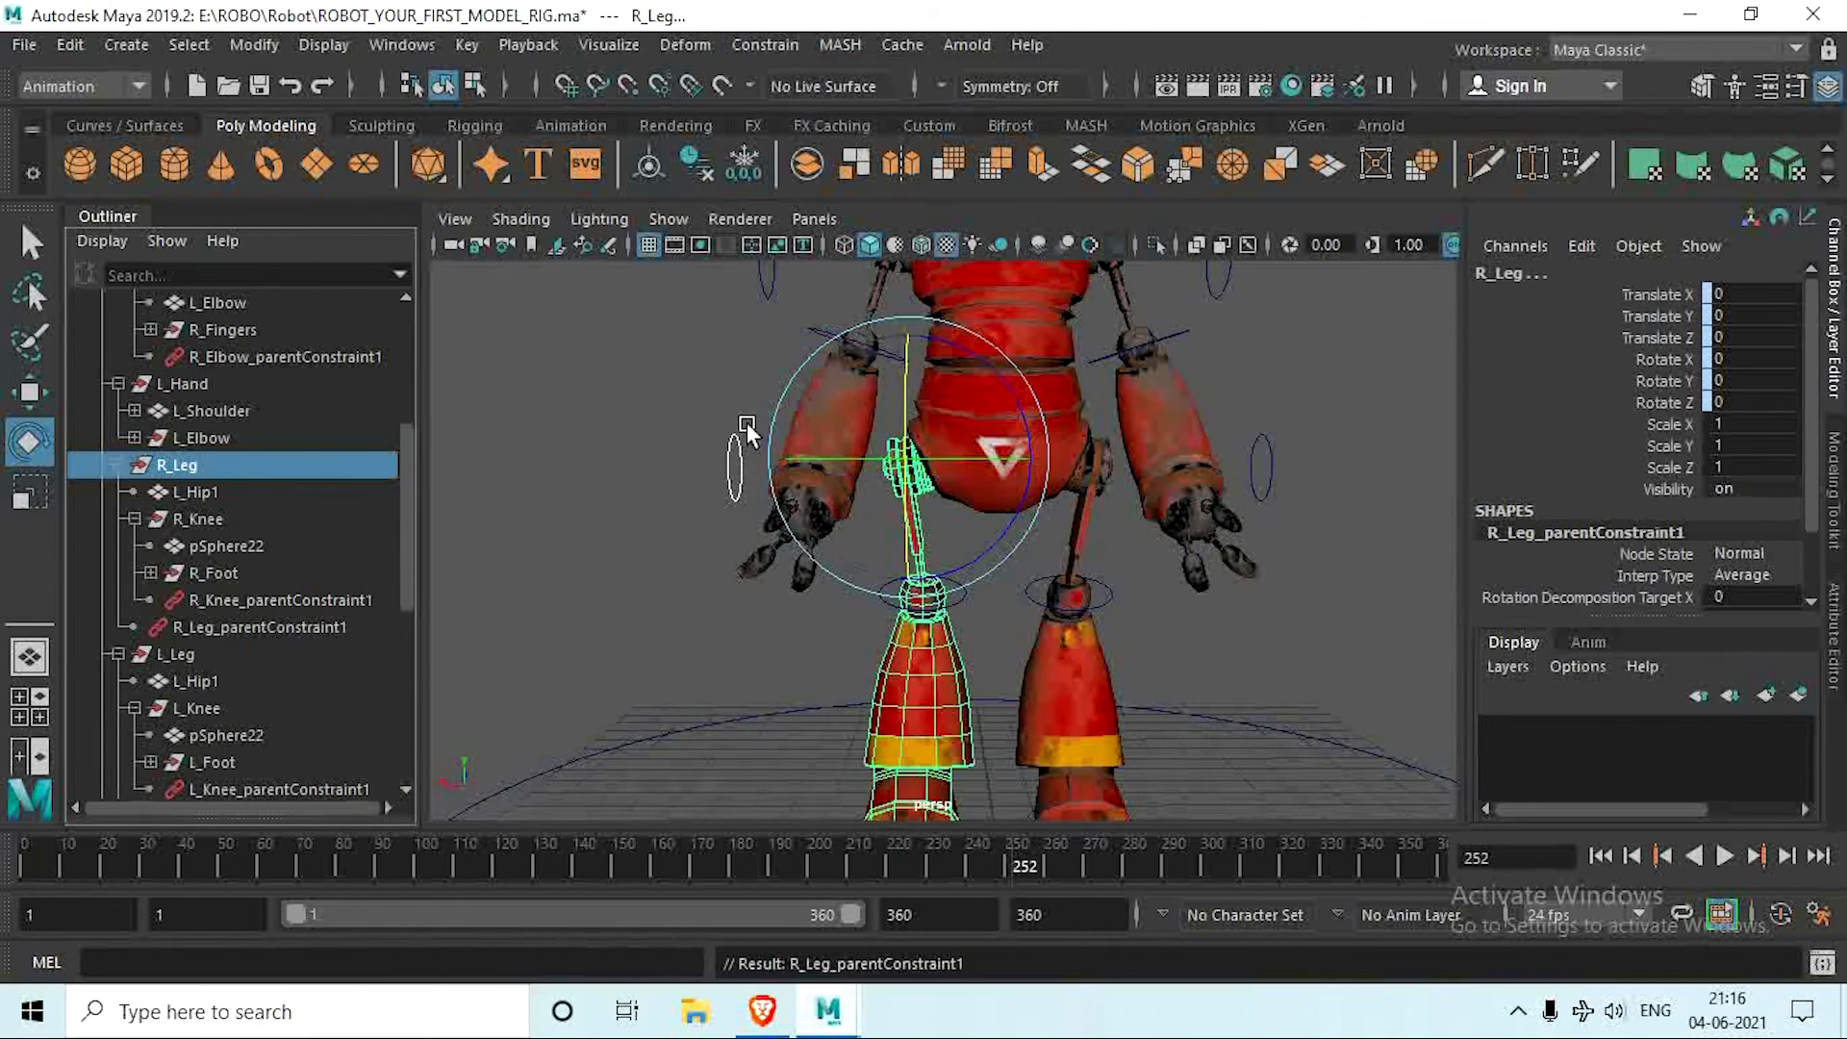
{"action": "key", "text": "ctrl+z"}
{"action": "left_click", "coordinate": [625, 514]}
{"action": "key", "text": "ctrl+z"}
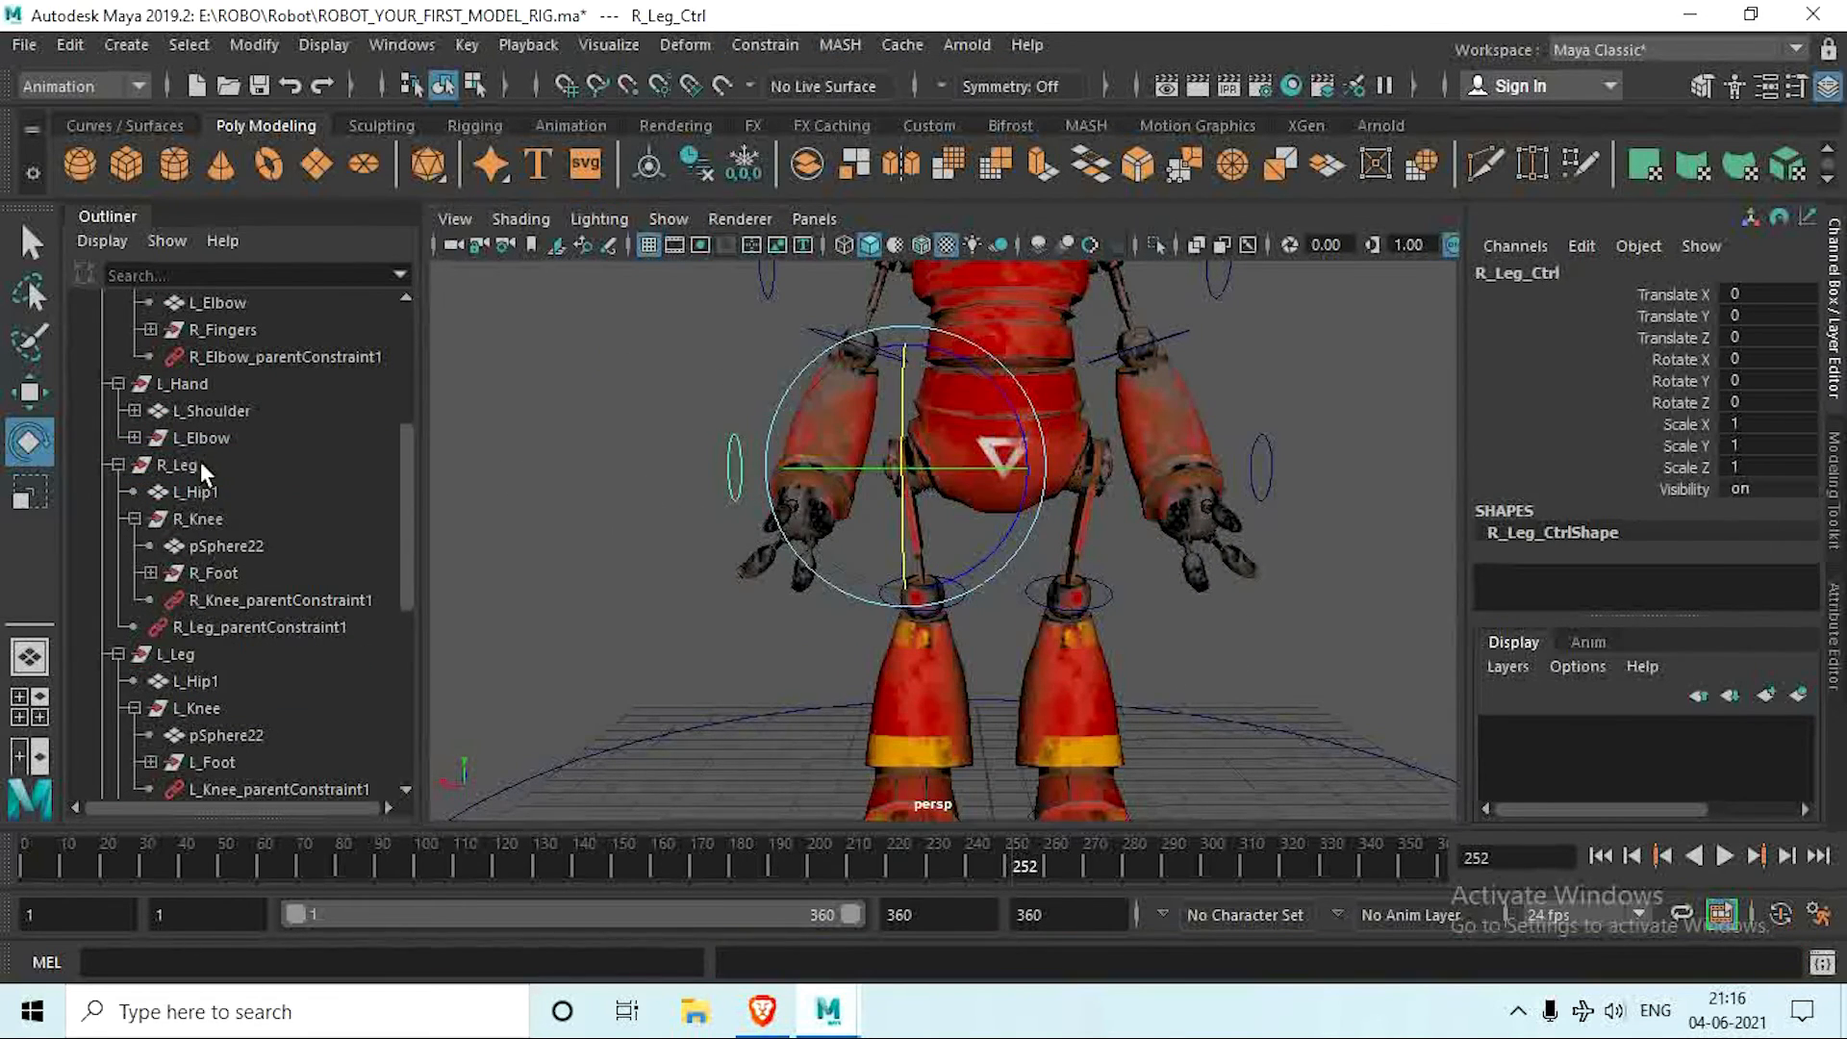
{"action": "left_click", "coordinate": [199, 466], "text": "ctrl"}
{"action": "key", "text": "ctrl+z"}
Step: Parent R_Knee_Ctrl under R_Leg_Ctrl, and parent the right foot's controller L_Foot_Ctrl1 under R_Knee_Ctrl
{"action": "scroll", "coordinate": [978, 590], "scroll_direction": "up", "scroll_amount": 4}
{"action": "left_click", "coordinate": [978, 583]}
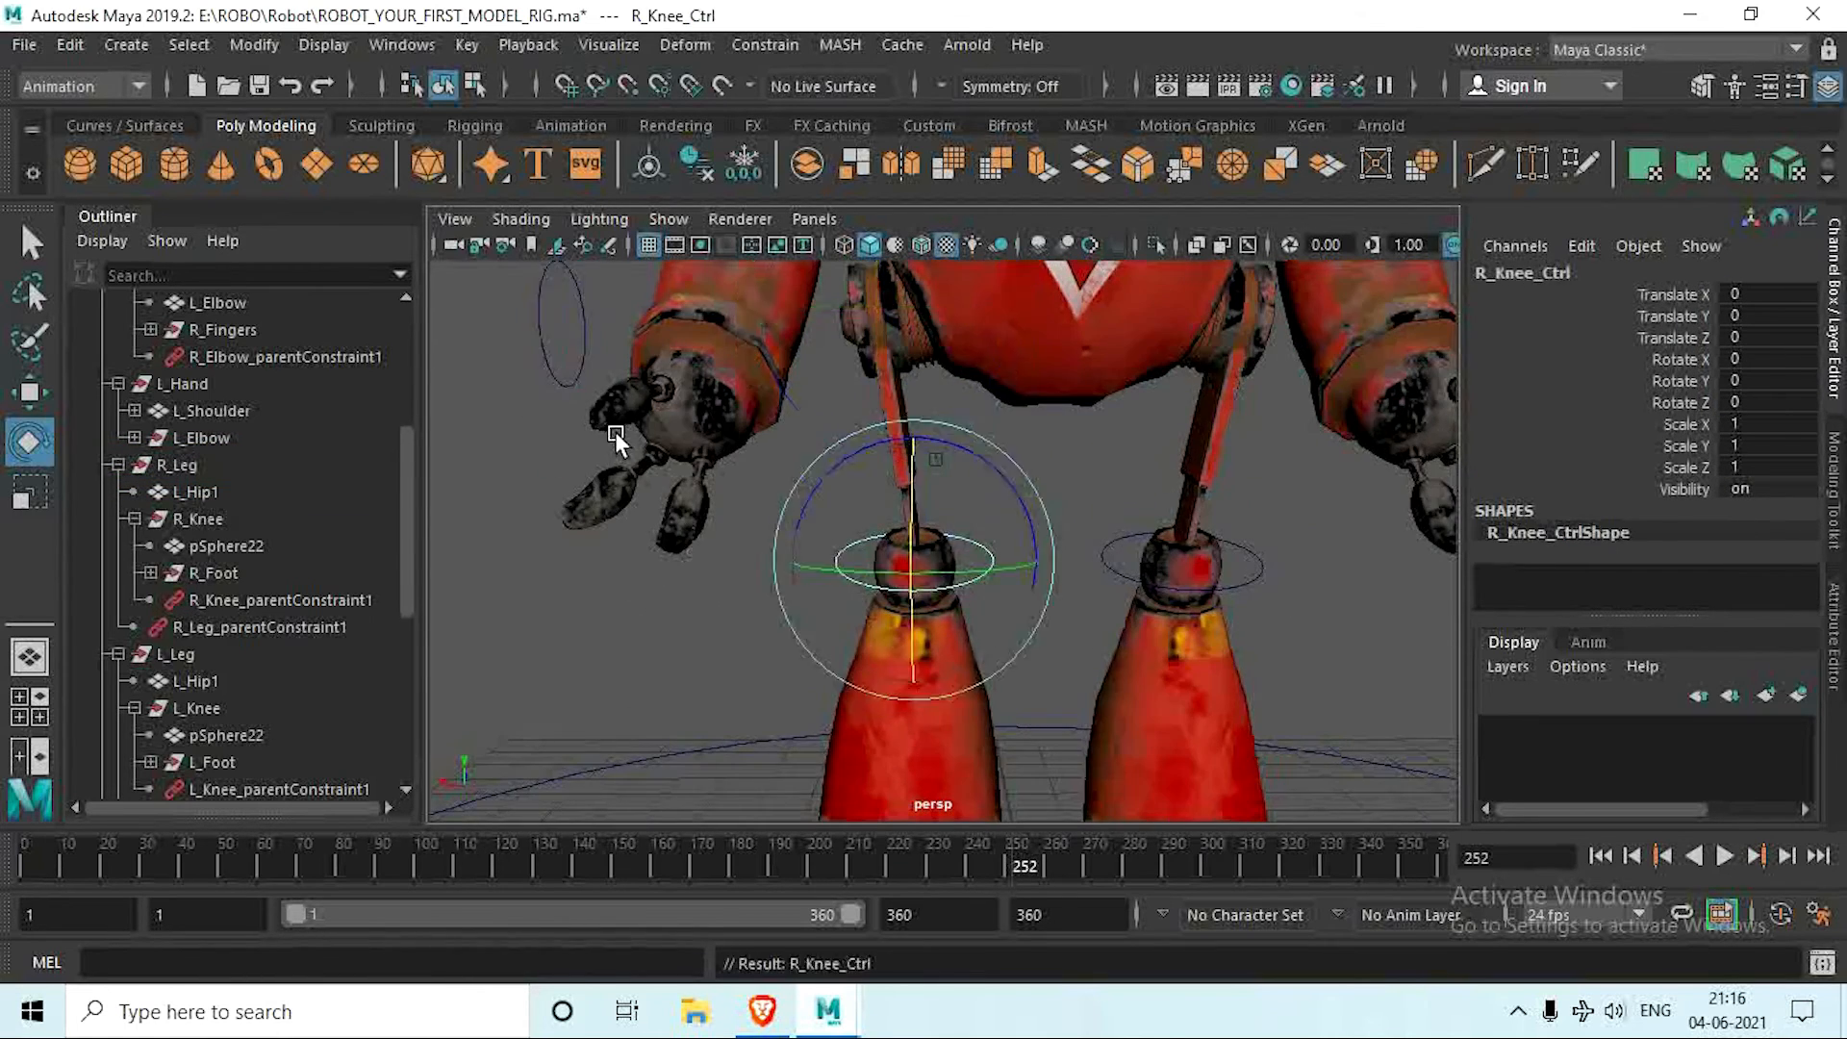
{"action": "scroll", "coordinate": [770, 539], "scroll_direction": "down", "scroll_amount": 5}
{"action": "left_click", "coordinate": [982, 681]}
{"action": "scroll", "coordinate": [1010, 711], "scroll_direction": "up", "scroll_amount": 3}
{"action": "left_click", "coordinate": [981, 577]}
{"action": "left_click", "coordinate": [1057, 554]}
{"action": "key", "text": "ctrl+z"}
{"action": "key", "text": "ctrl+z"}
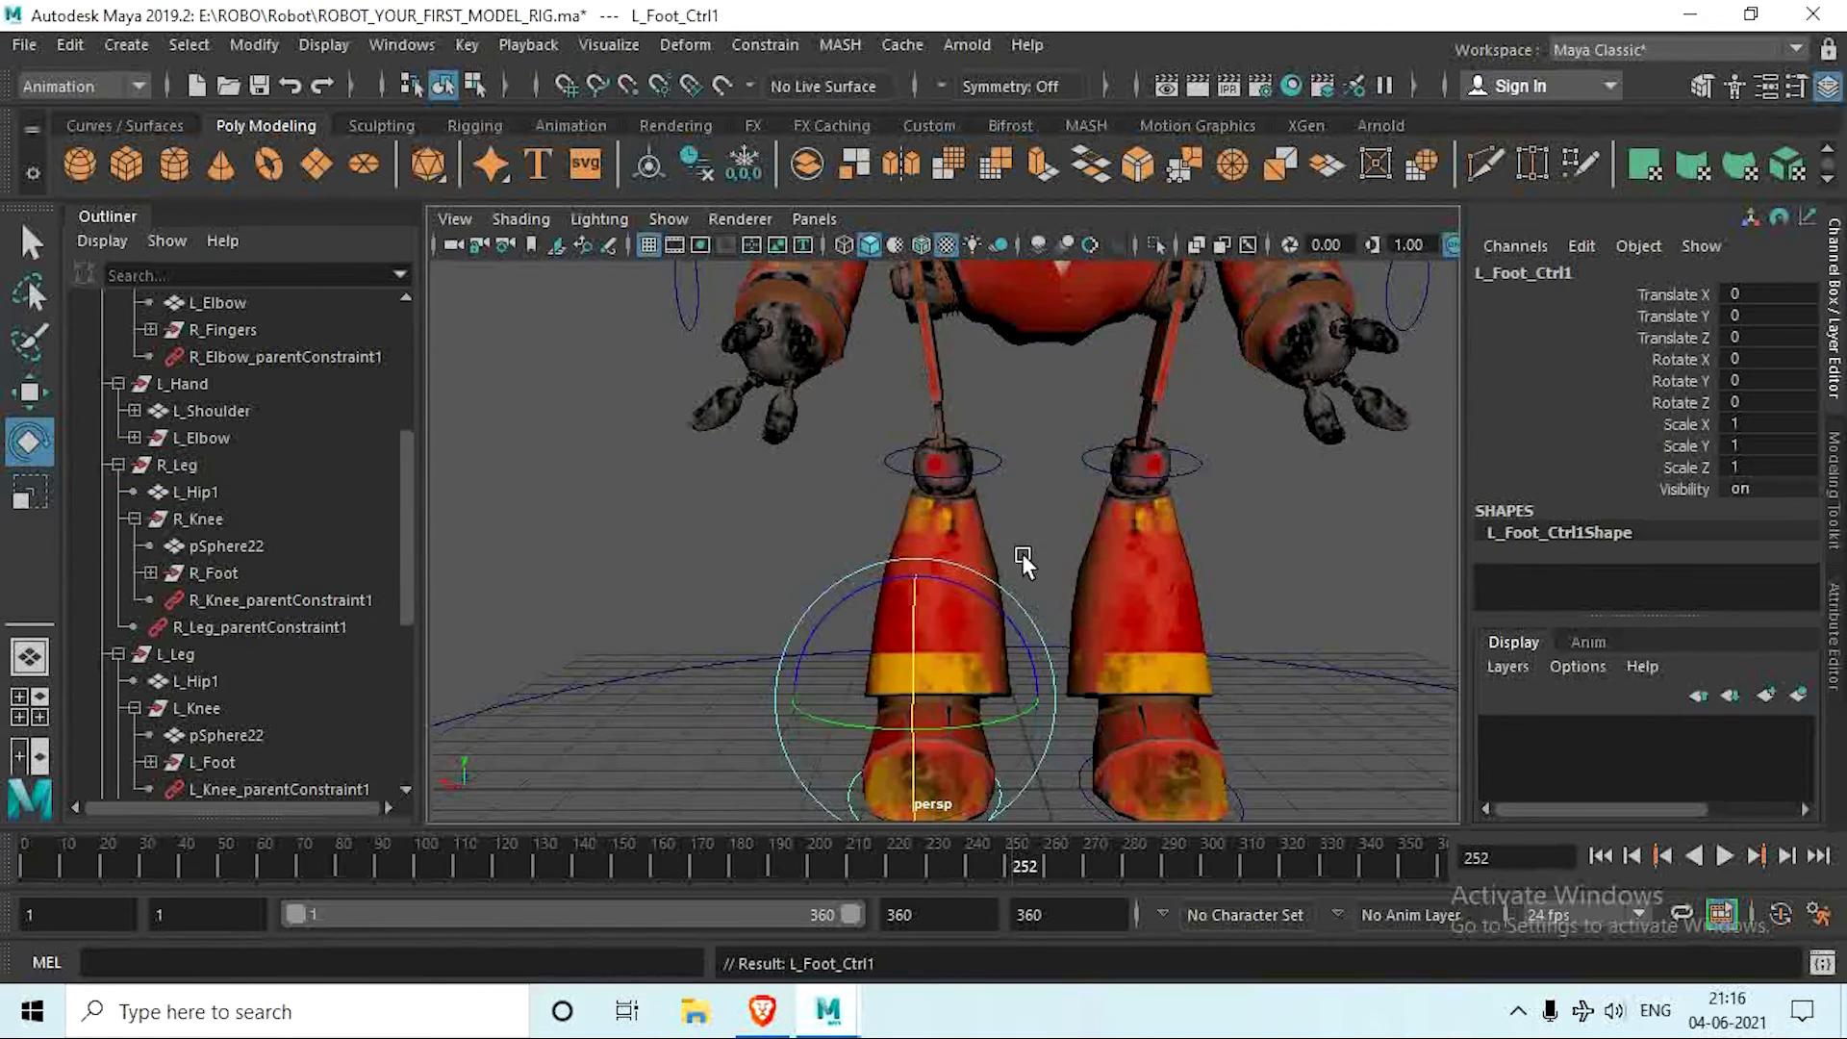
Step: Create a NURBS circle and raise it into the robot's torso, to about 10.67 in Translate Y
{"action": "scroll", "coordinate": [1000, 587], "scroll_direction": "down", "scroll_amount": 4}
{"action": "scroll", "coordinate": [963, 617], "scroll_direction": "up", "scroll_amount": 1}
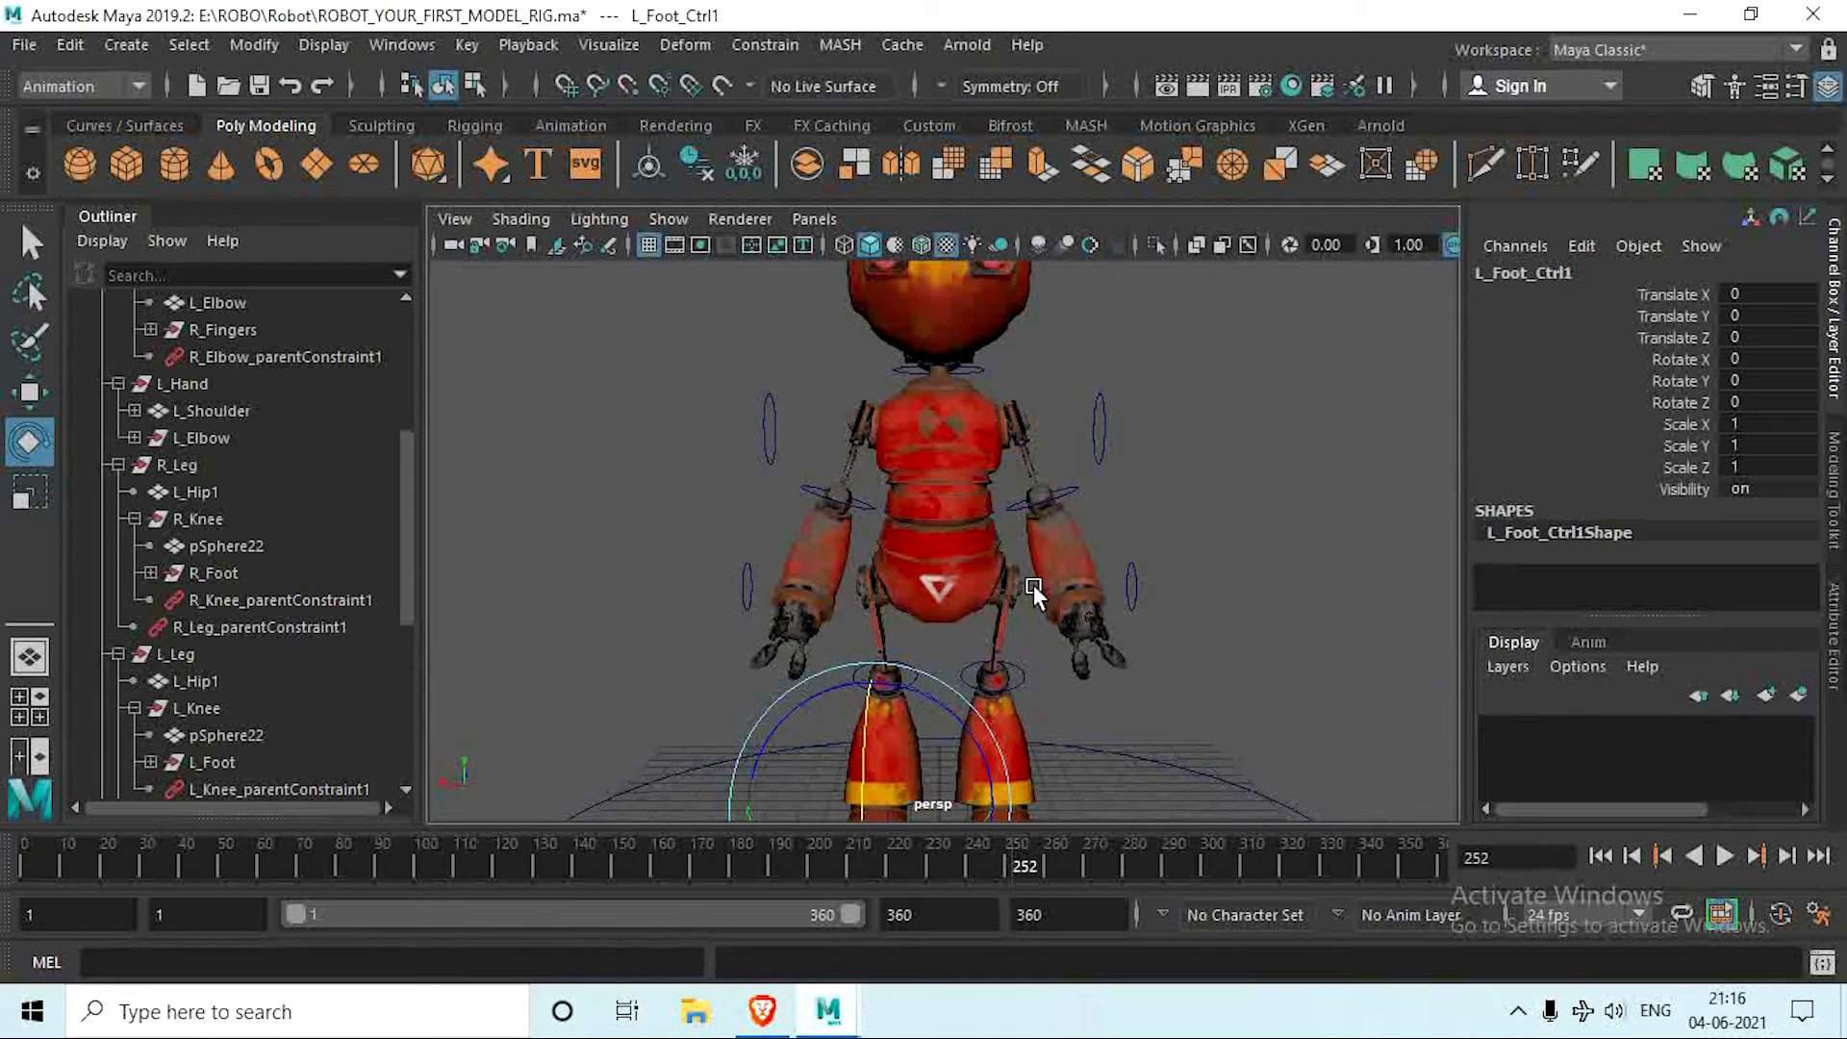
{"action": "scroll", "coordinate": [1040, 595], "scroll_direction": "down", "scroll_amount": 4}
{"action": "left_click_drag", "start_coordinate": [1044, 596], "coordinate": [984, 645], "text": "alt"}
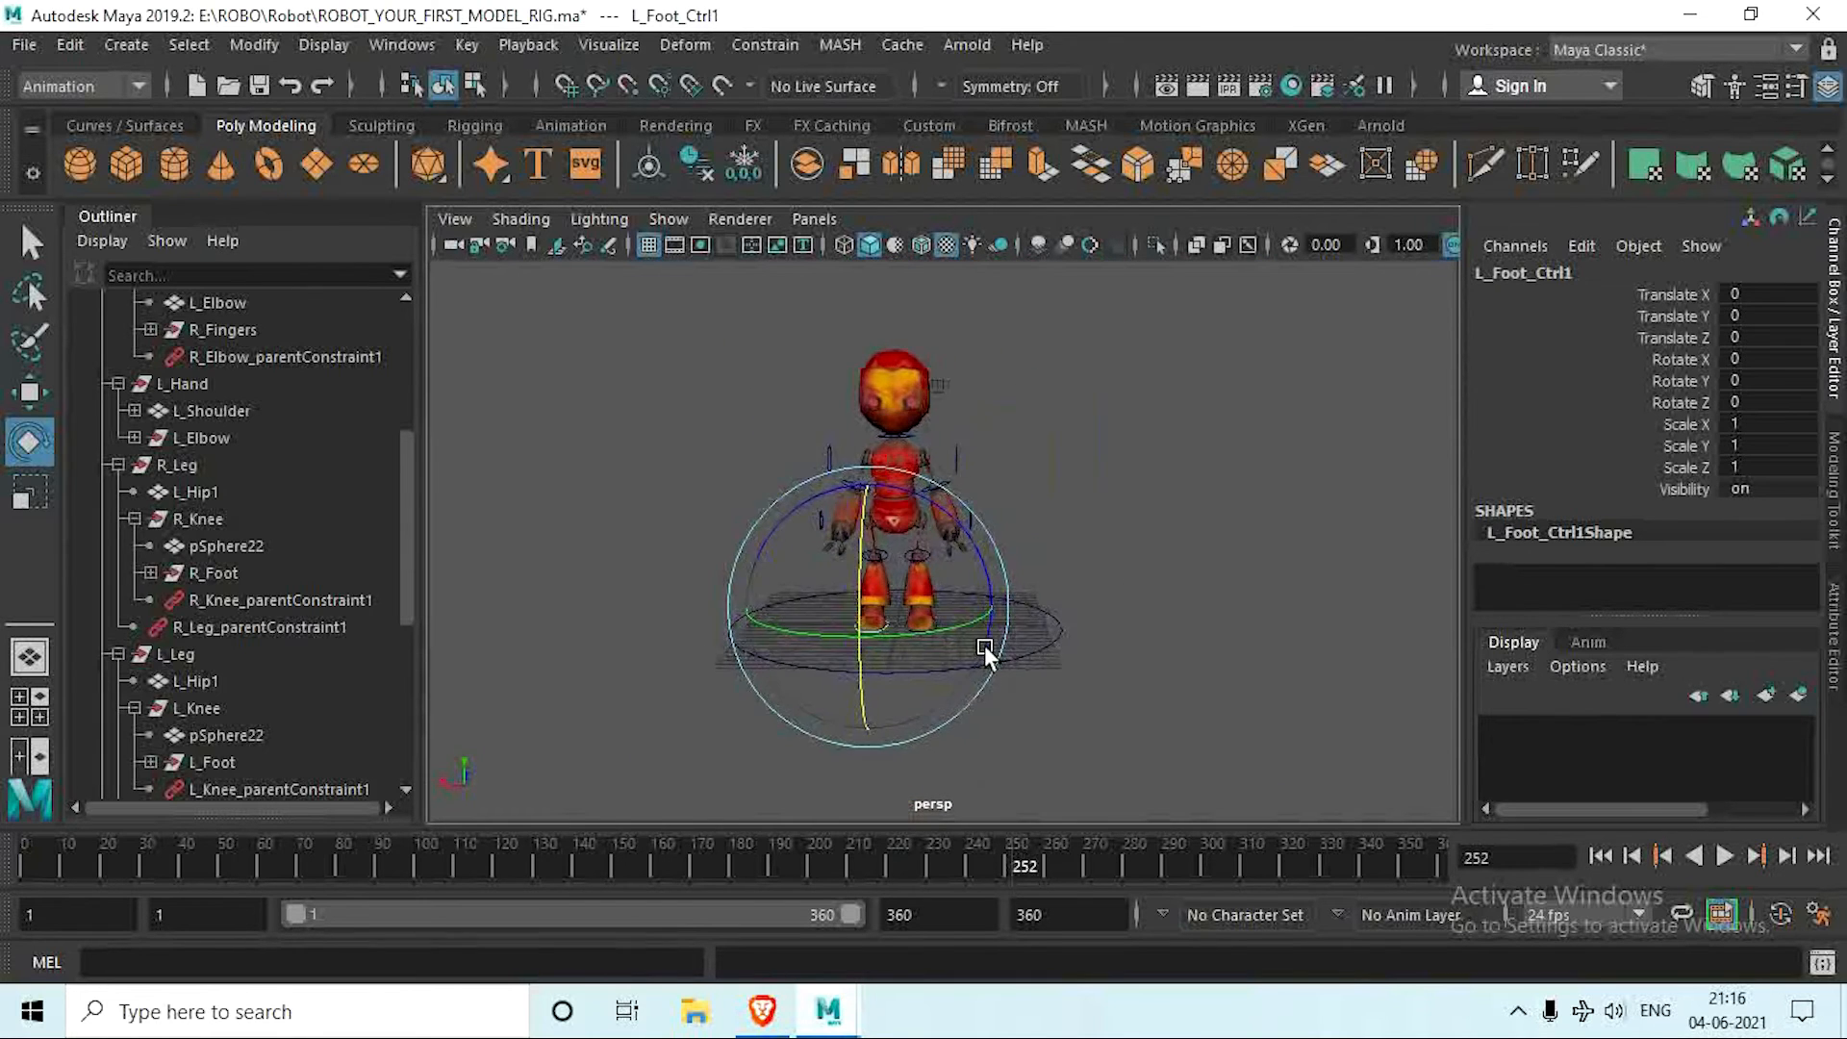
{"action": "scroll", "coordinate": [994, 658], "scroll_direction": "up", "scroll_amount": 5}
{"action": "middle_click_drag", "start_coordinate": [899, 496], "coordinate": [931, 550], "text": "alt"}
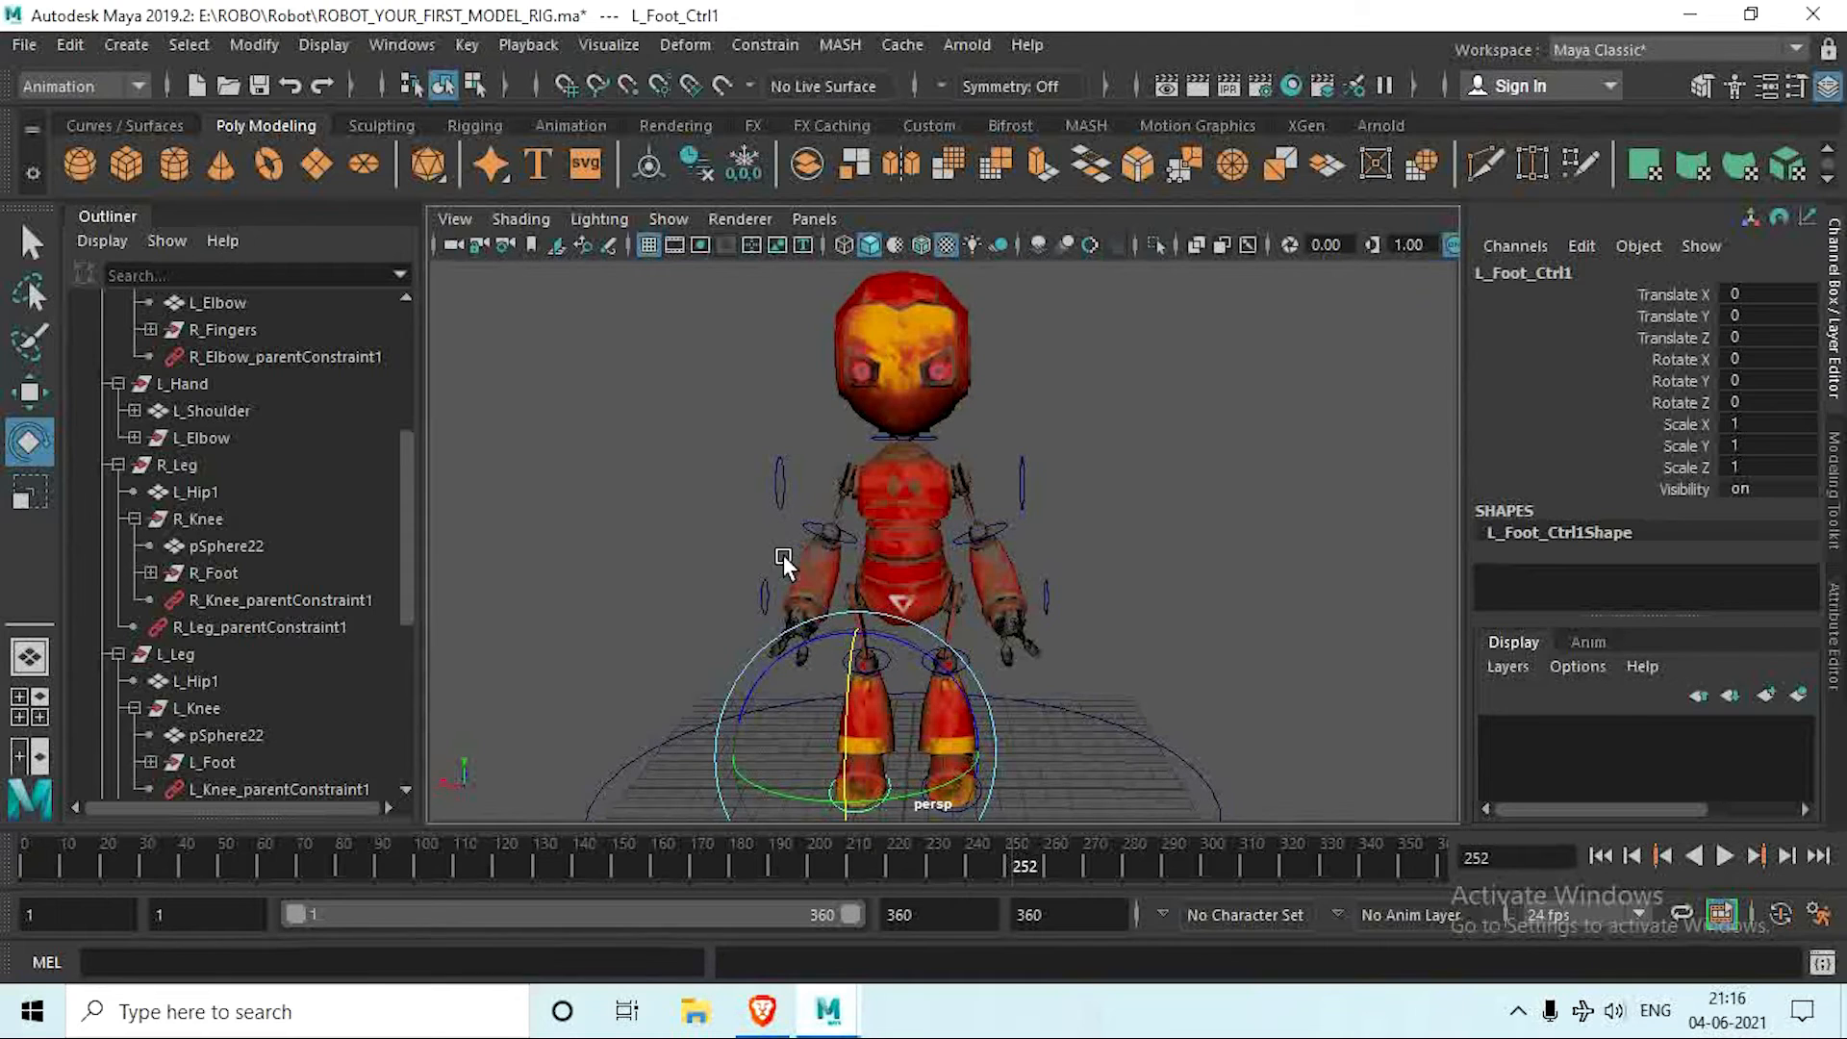
{"action": "left_click", "coordinate": [122, 125]}
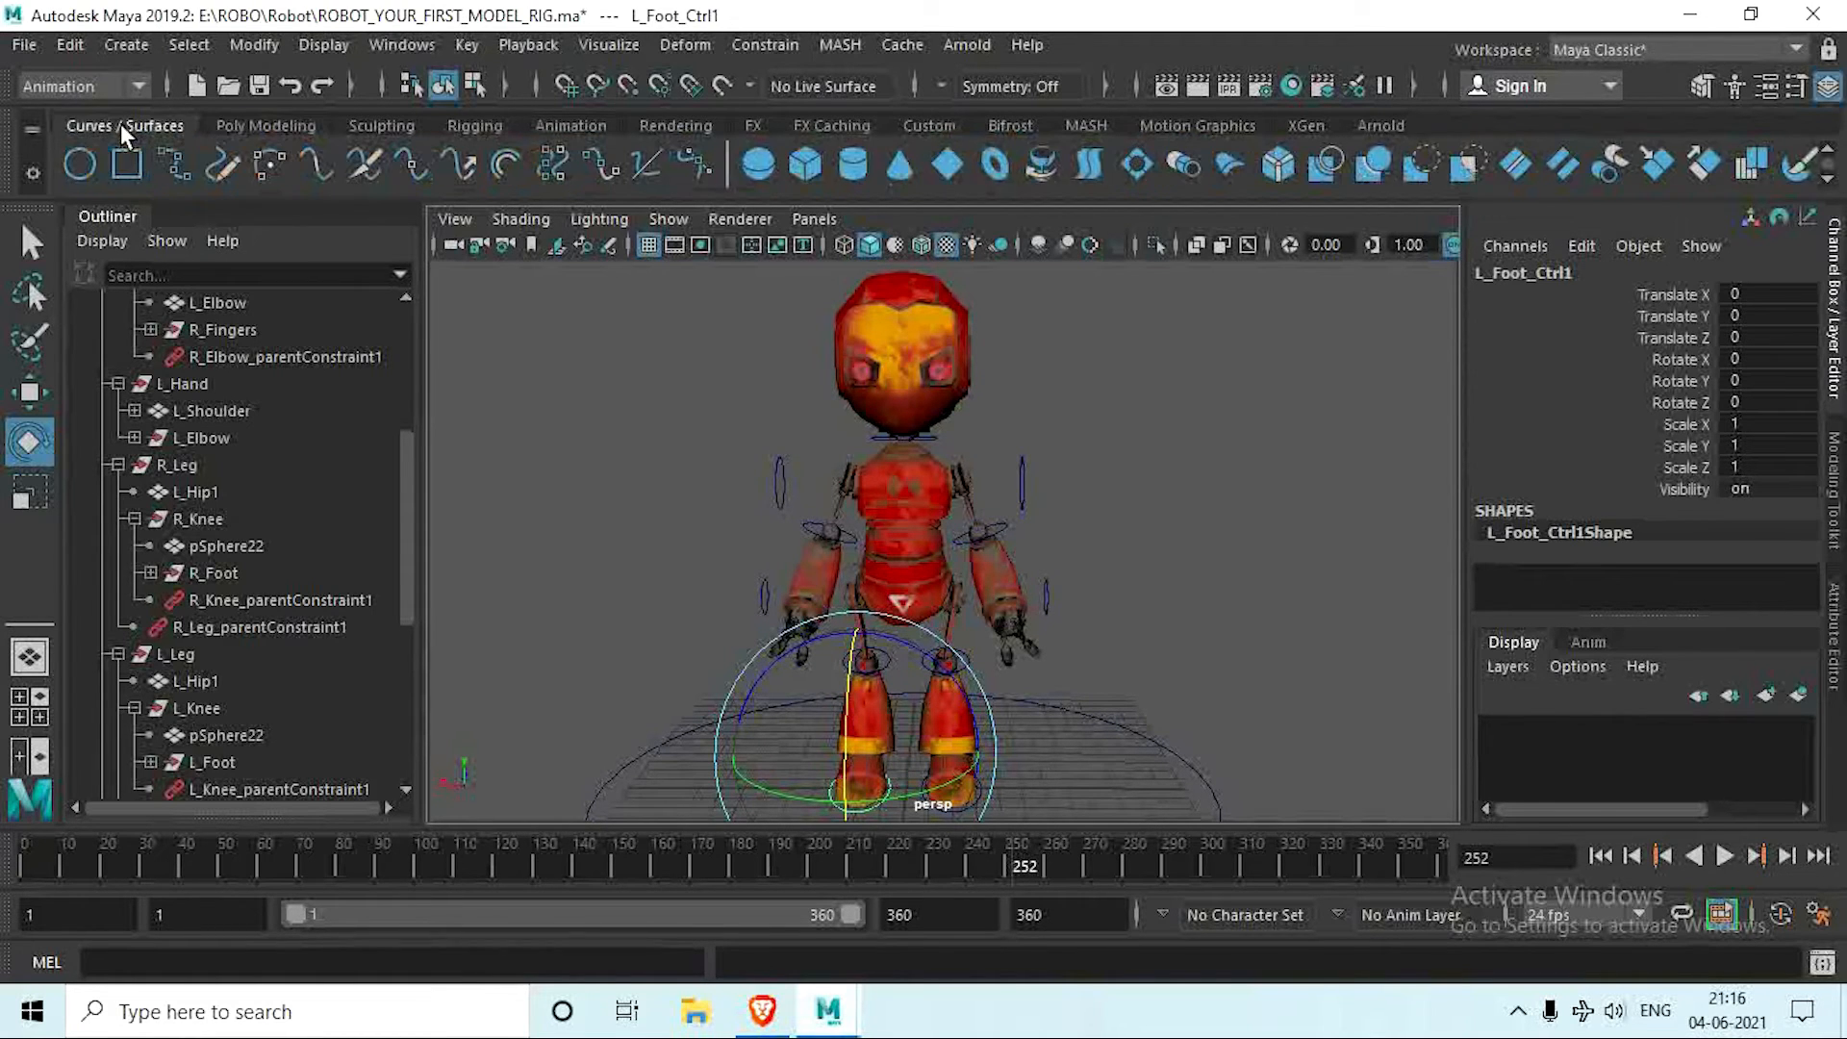
{"action": "left_click", "coordinate": [76, 162]}
{"action": "scroll", "coordinate": [923, 666], "scroll_direction": "down", "scroll_amount": 3}
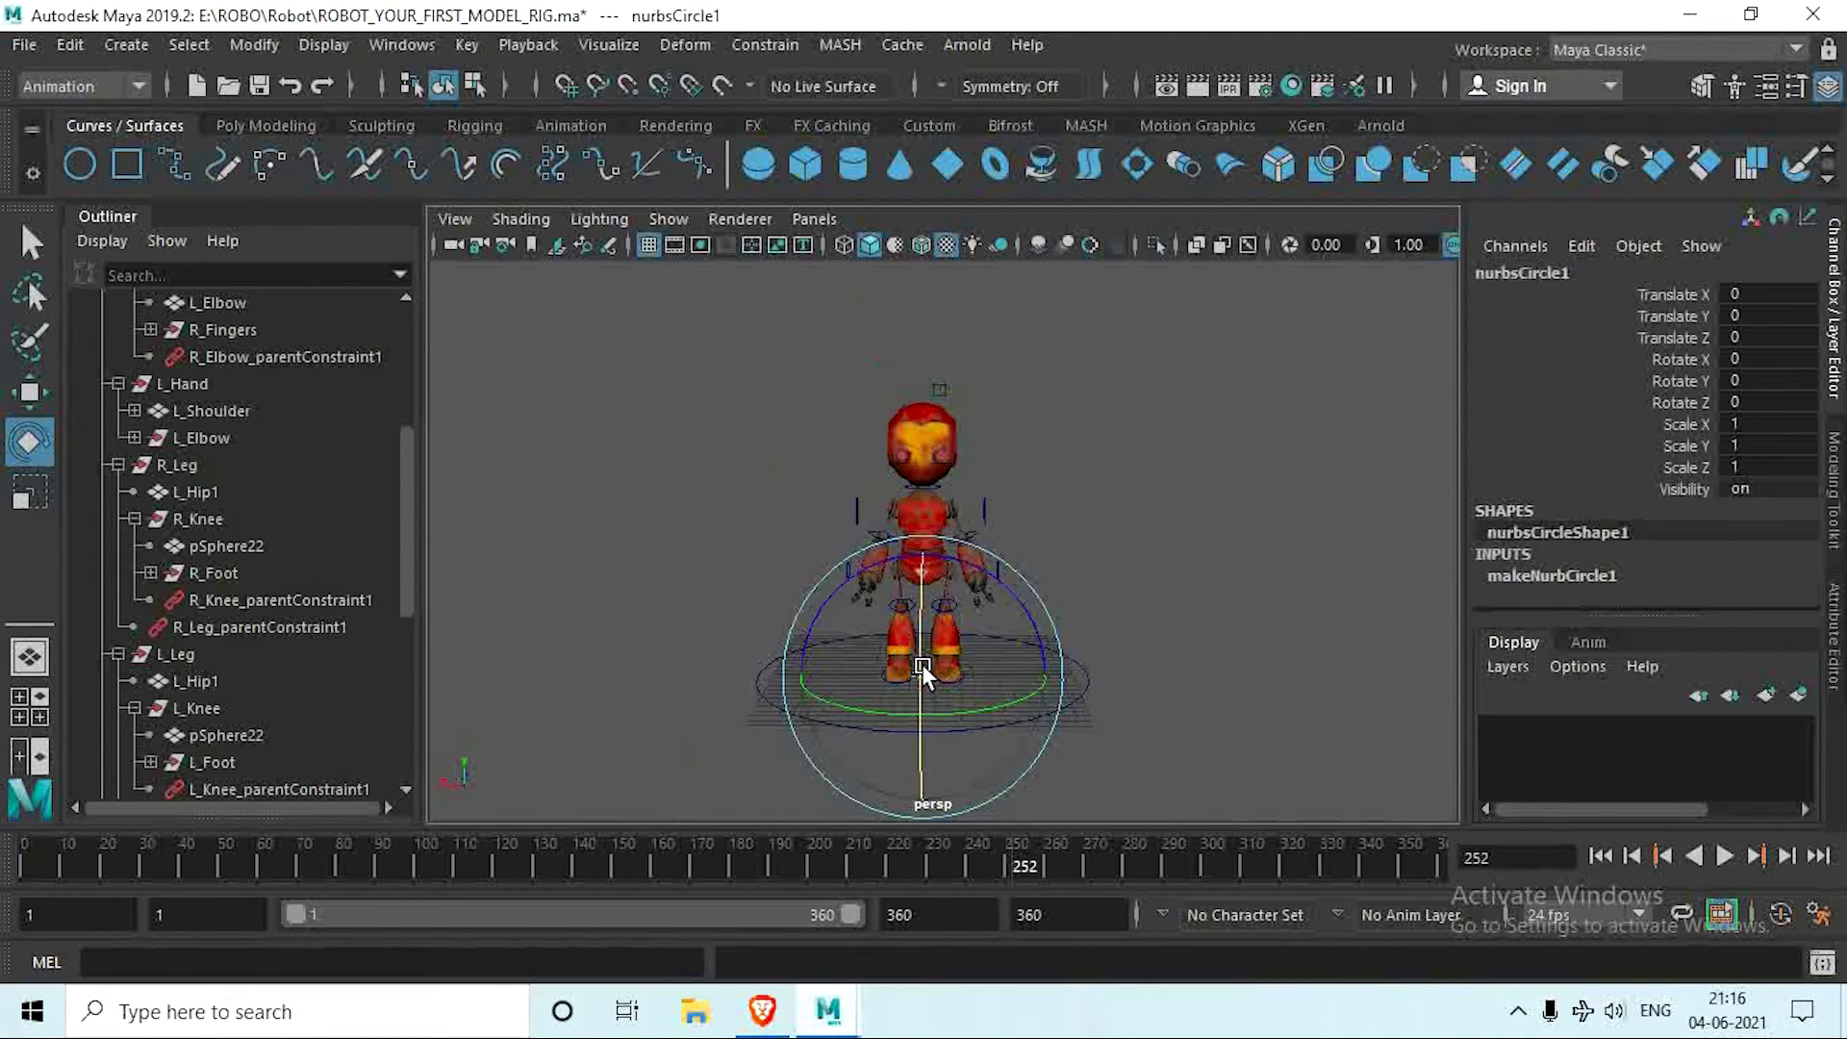
{"action": "key", "text": "w"}
{"action": "left_click_drag", "start_coordinate": [930, 579], "coordinate": [932, 454]}
Step: Scale the new circle uniformly to about 2.33 and lower it around the hips, to about 8.84 in Translate Y
{"action": "scroll", "coordinate": [930, 616], "scroll_direction": "up", "scroll_amount": 4}
{"action": "key", "text": "r"}
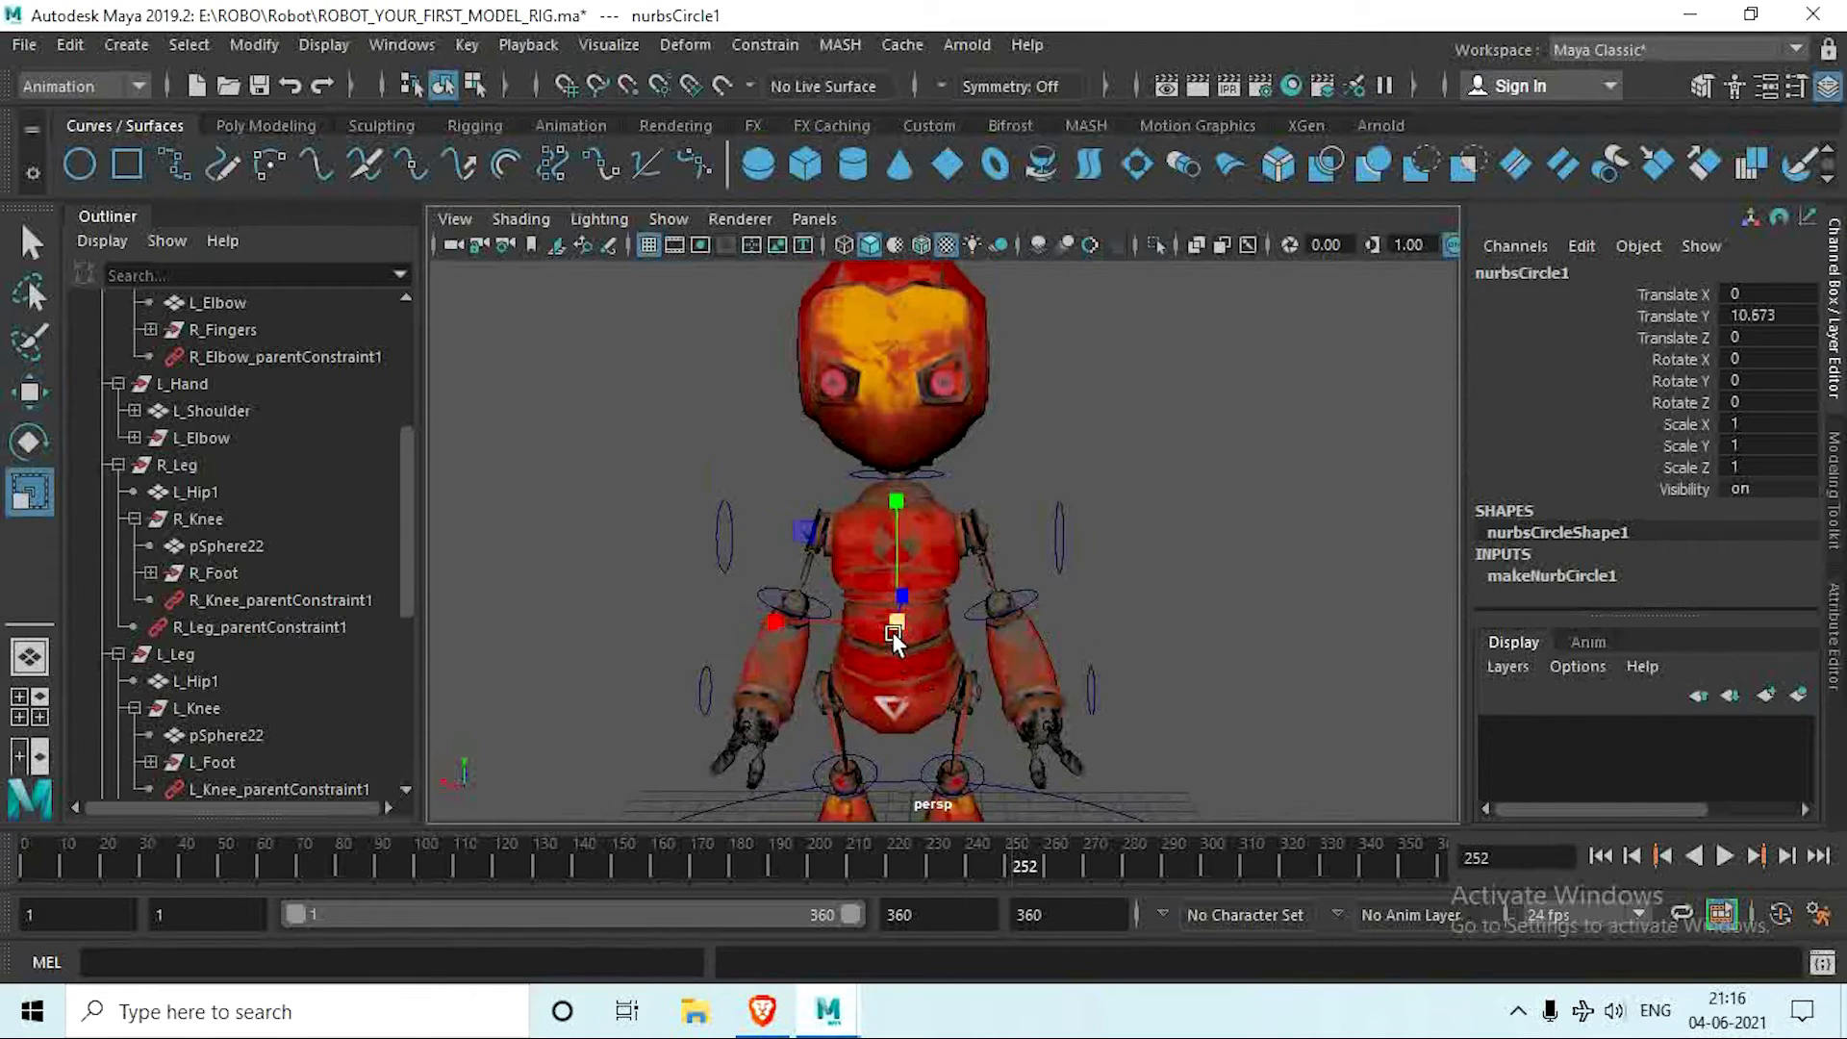
{"action": "left_click_drag", "start_coordinate": [891, 631], "coordinate": [964, 695]}
{"action": "key", "text": "w"}
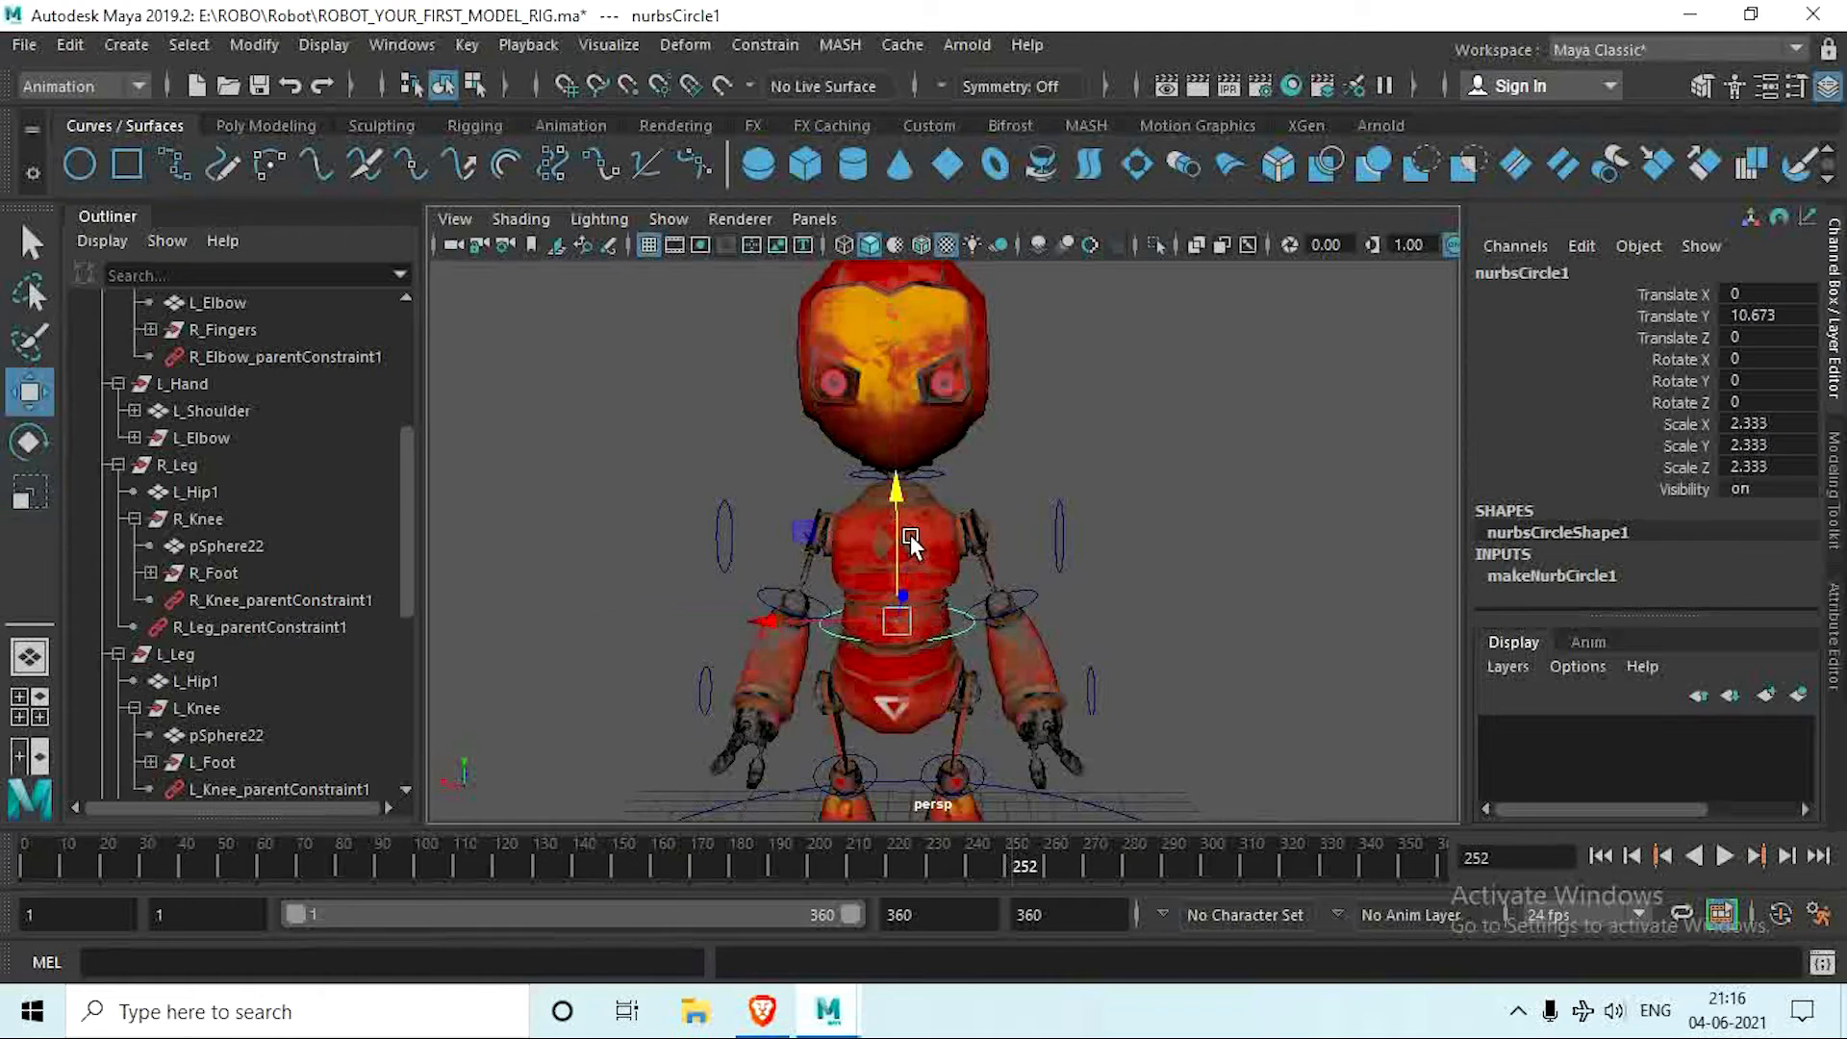
{"action": "left_click_drag", "start_coordinate": [911, 545], "coordinate": [896, 648]}
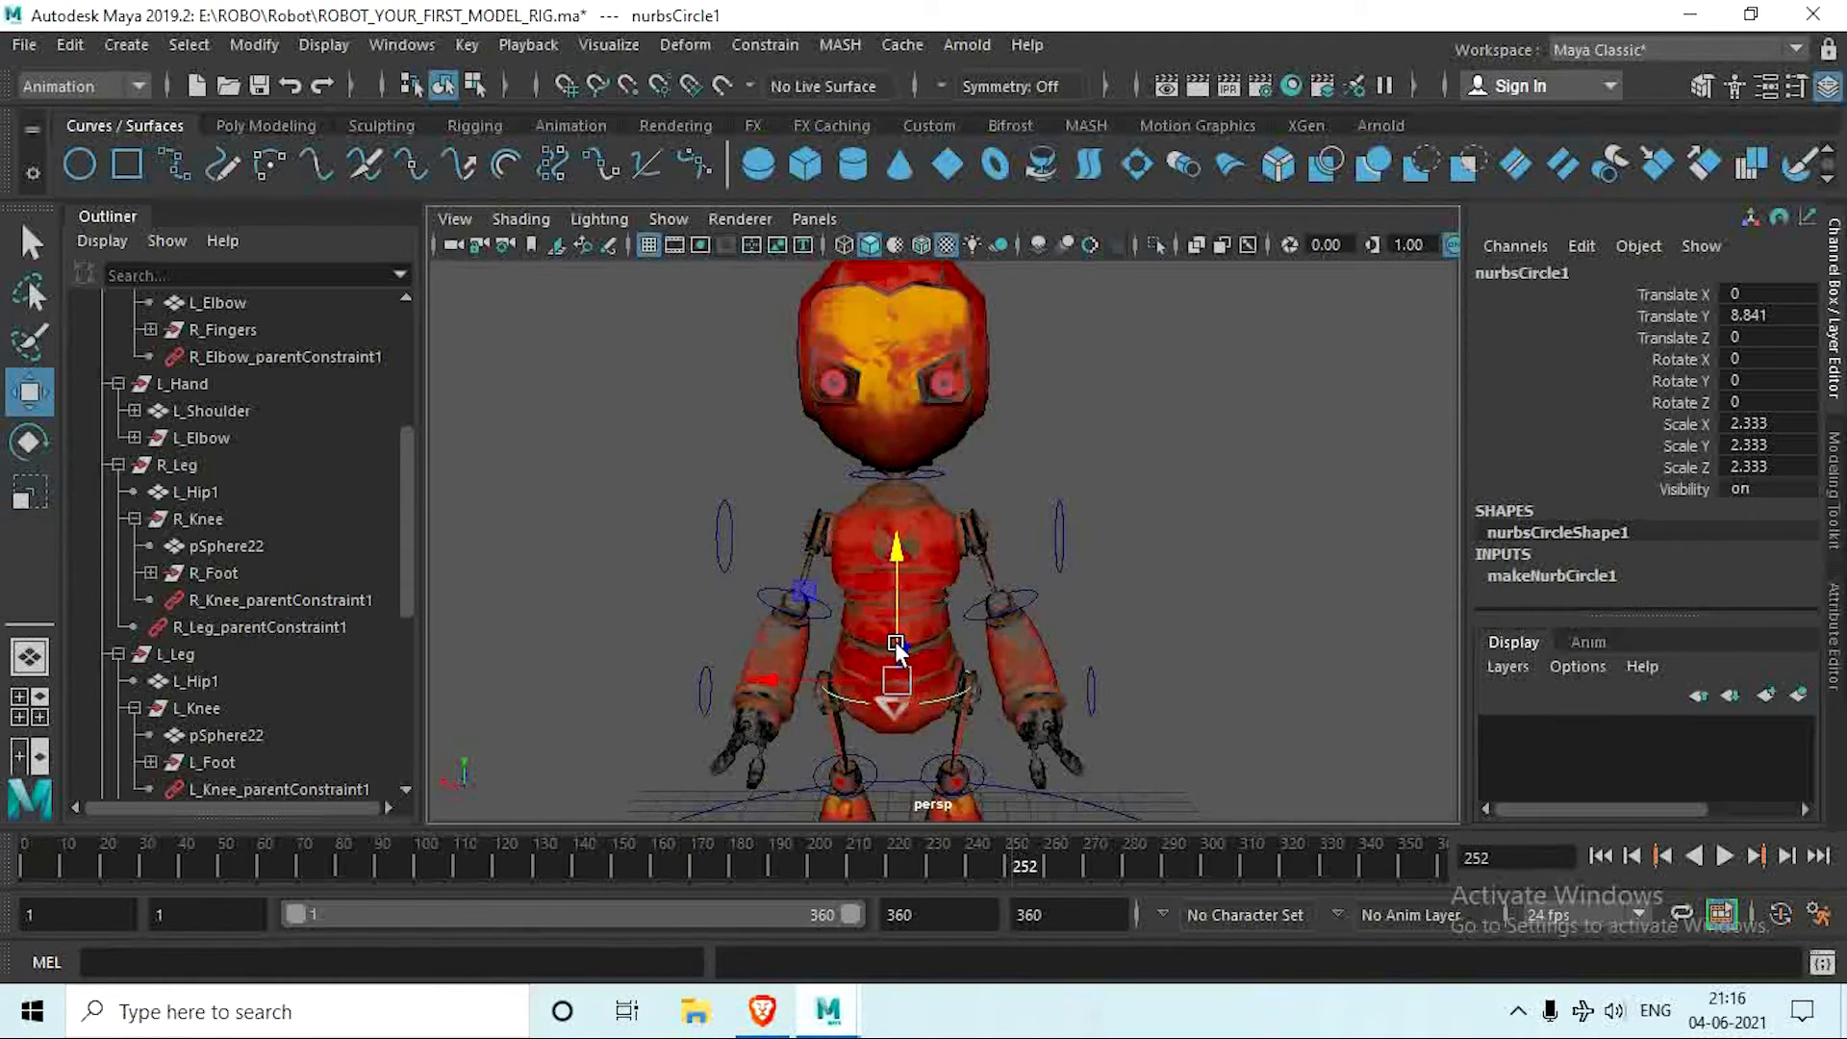
Step: Enlarge the hip circle uniformly to a scale of about 2.755 so it surrounds the lower body
{"action": "middle_click_drag", "start_coordinate": [894, 688], "coordinate": [990, 614], "text": "alt"}
{"action": "scroll", "coordinate": [897, 634], "scroll_direction": "up", "scroll_amount": 4}
{"action": "left_click_drag", "start_coordinate": [989, 614], "coordinate": [993, 674], "text": "alt"}
{"action": "key", "text": "r"}
{"action": "scroll", "coordinate": [995, 675], "scroll_direction": "down", "scroll_amount": 3}
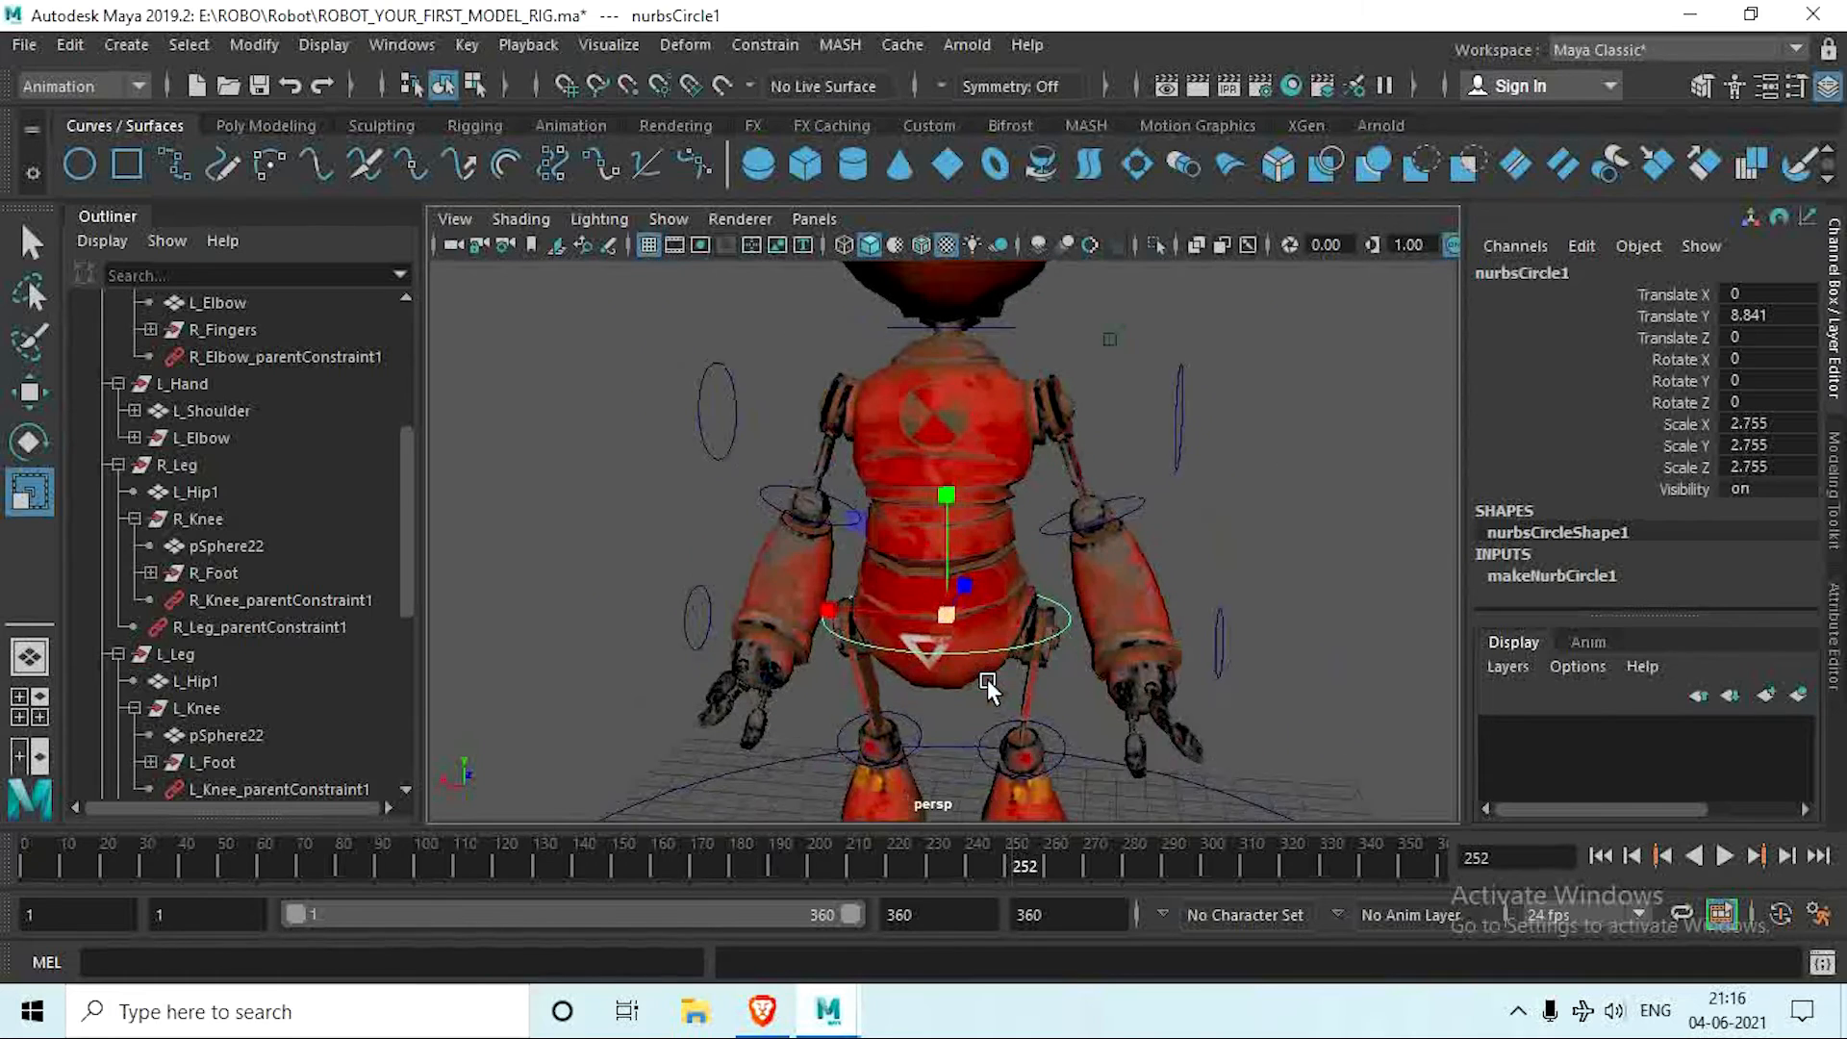
Step: Delete the hip circle's construction history and freeze its transformations
{"action": "middle_click_drag", "start_coordinate": [992, 682], "coordinate": [969, 650], "text": "alt"}
{"action": "left_click_drag", "start_coordinate": [969, 649], "coordinate": [977, 674], "text": "alt"}
{"action": "left_click", "coordinate": [279, 128]}
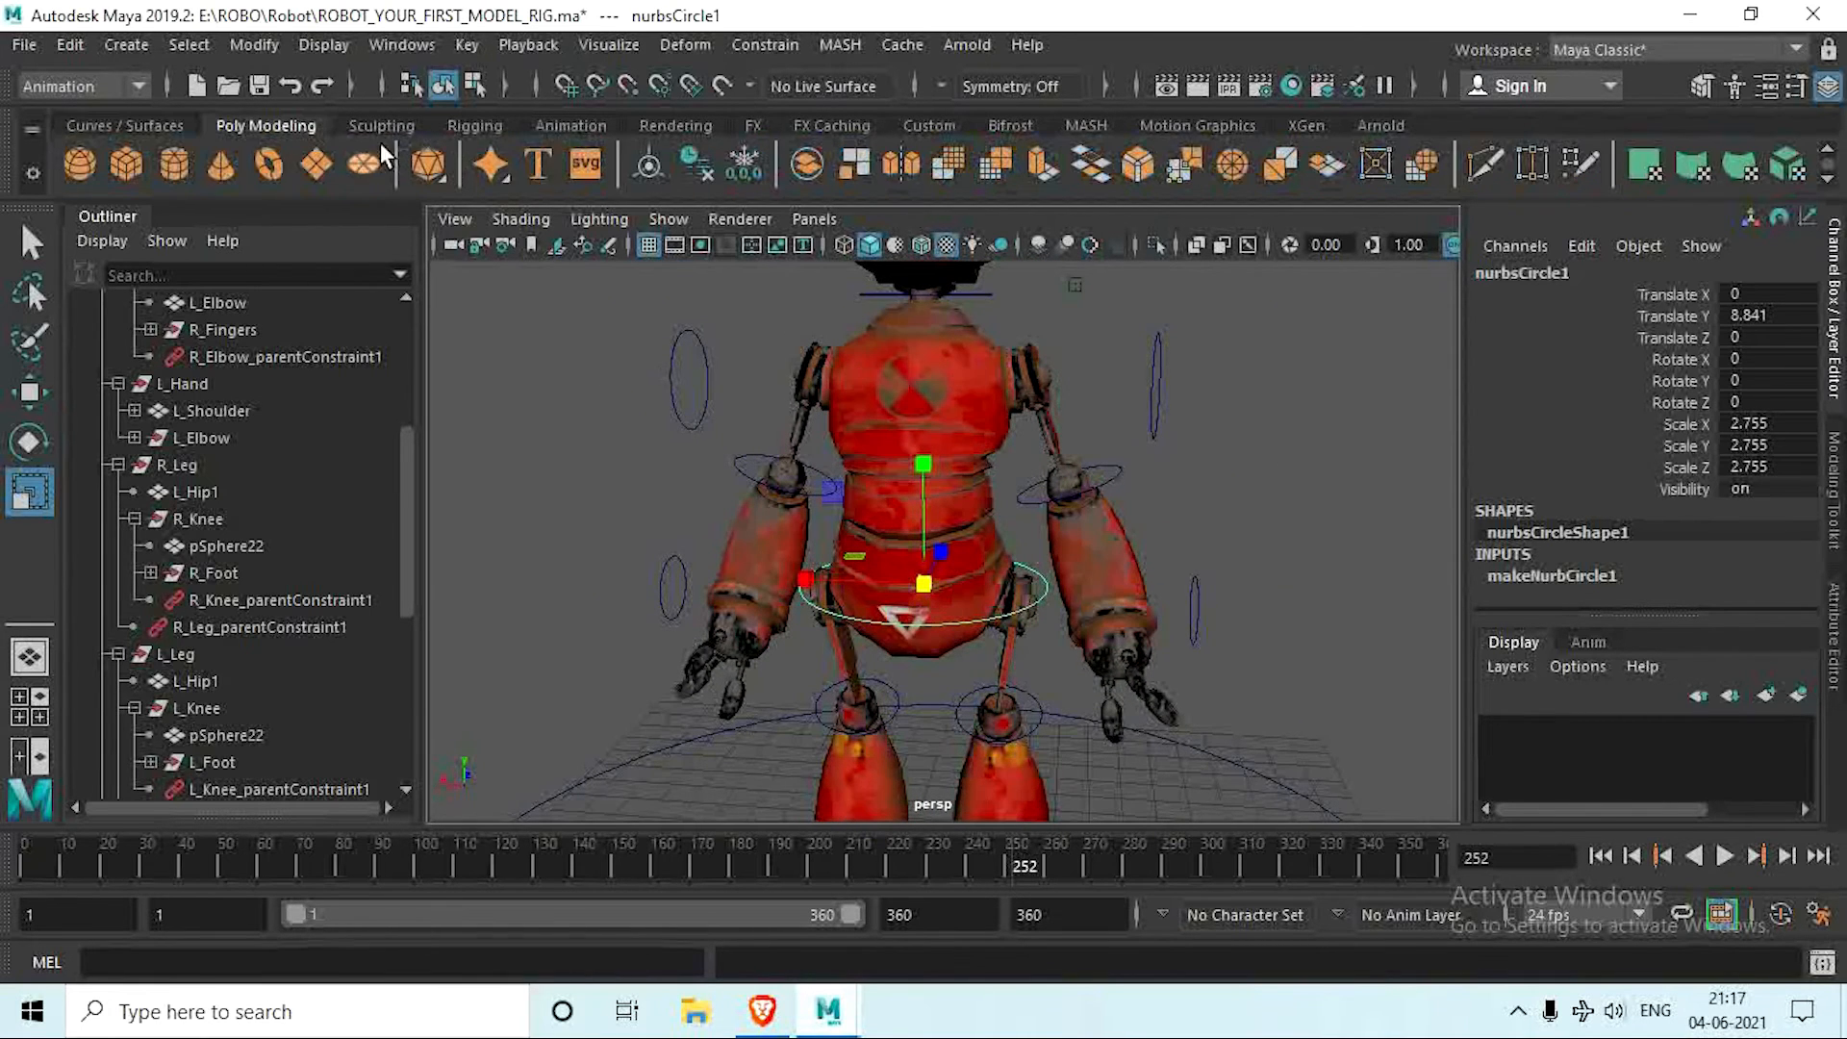
{"action": "left_click", "coordinate": [743, 163]}
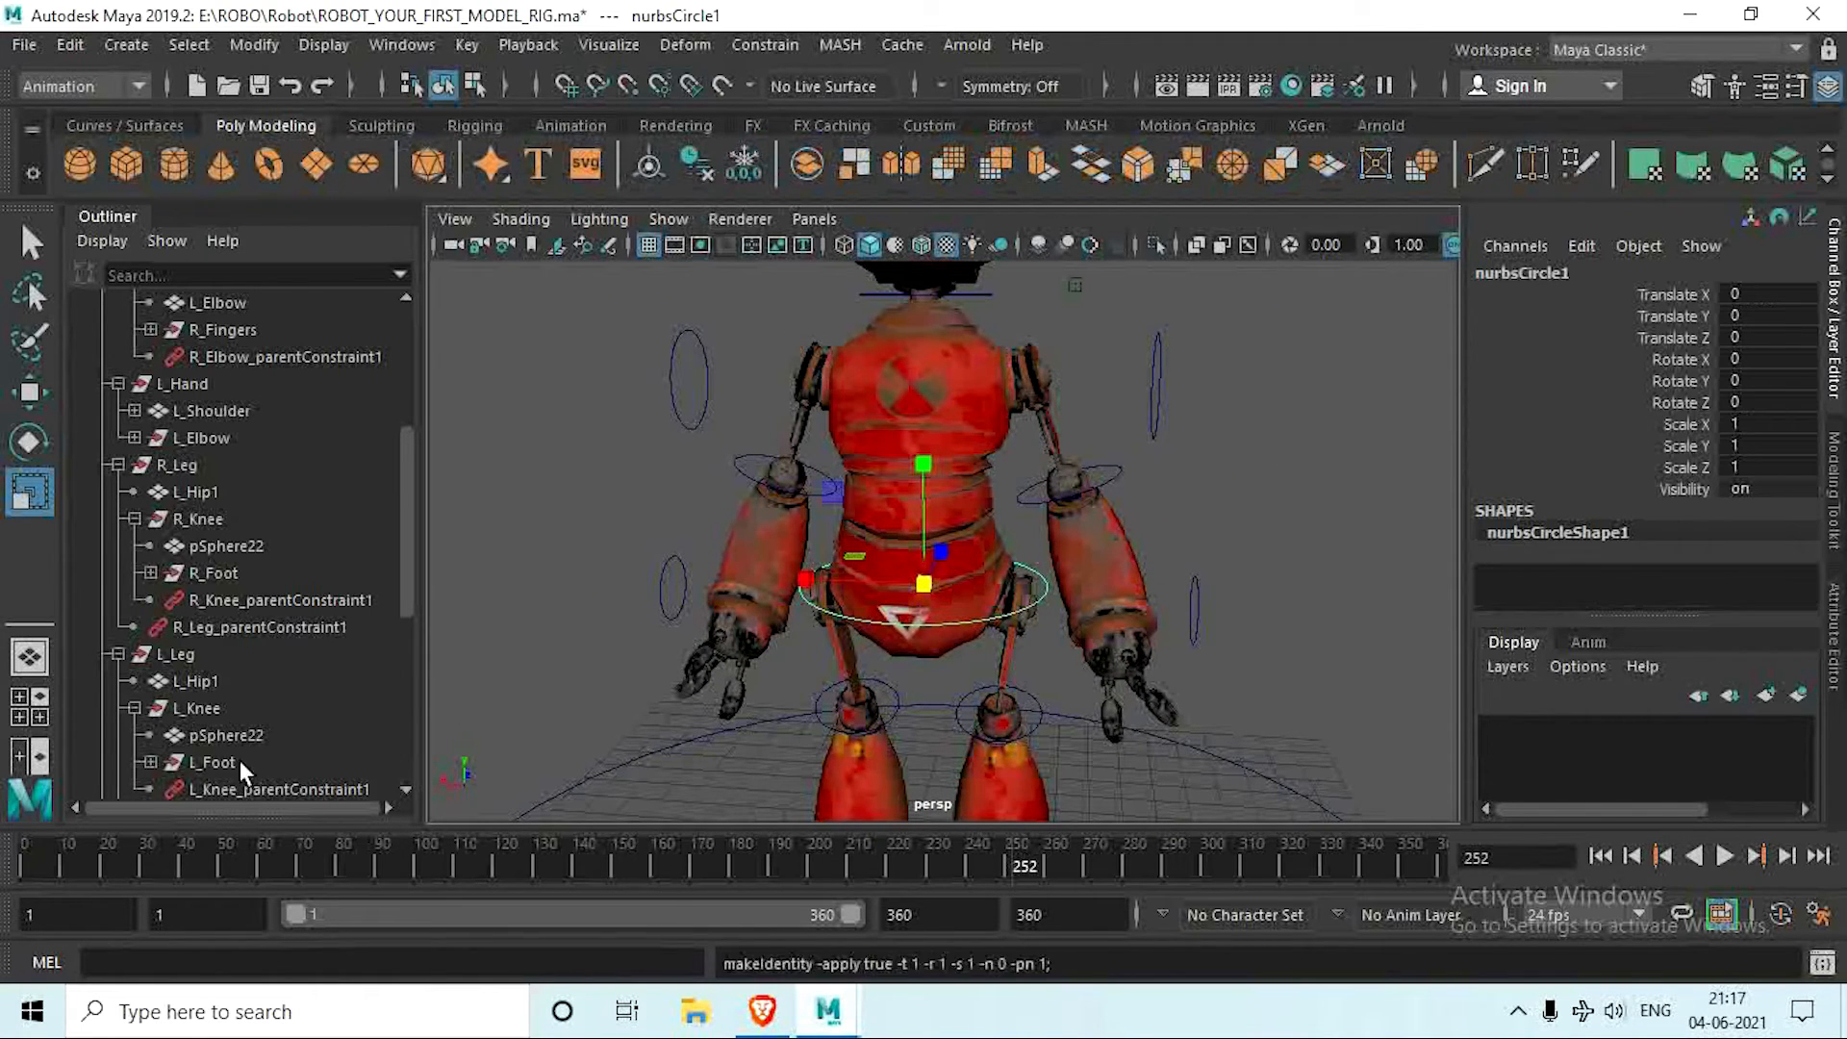
Step: Rename the hip circle nurbsCircle1 as Root_Ctrl
{"action": "scroll", "coordinate": [239, 761], "scroll_direction": "down", "scroll_amount": 5}
{"action": "double_click", "coordinate": [234, 705]}
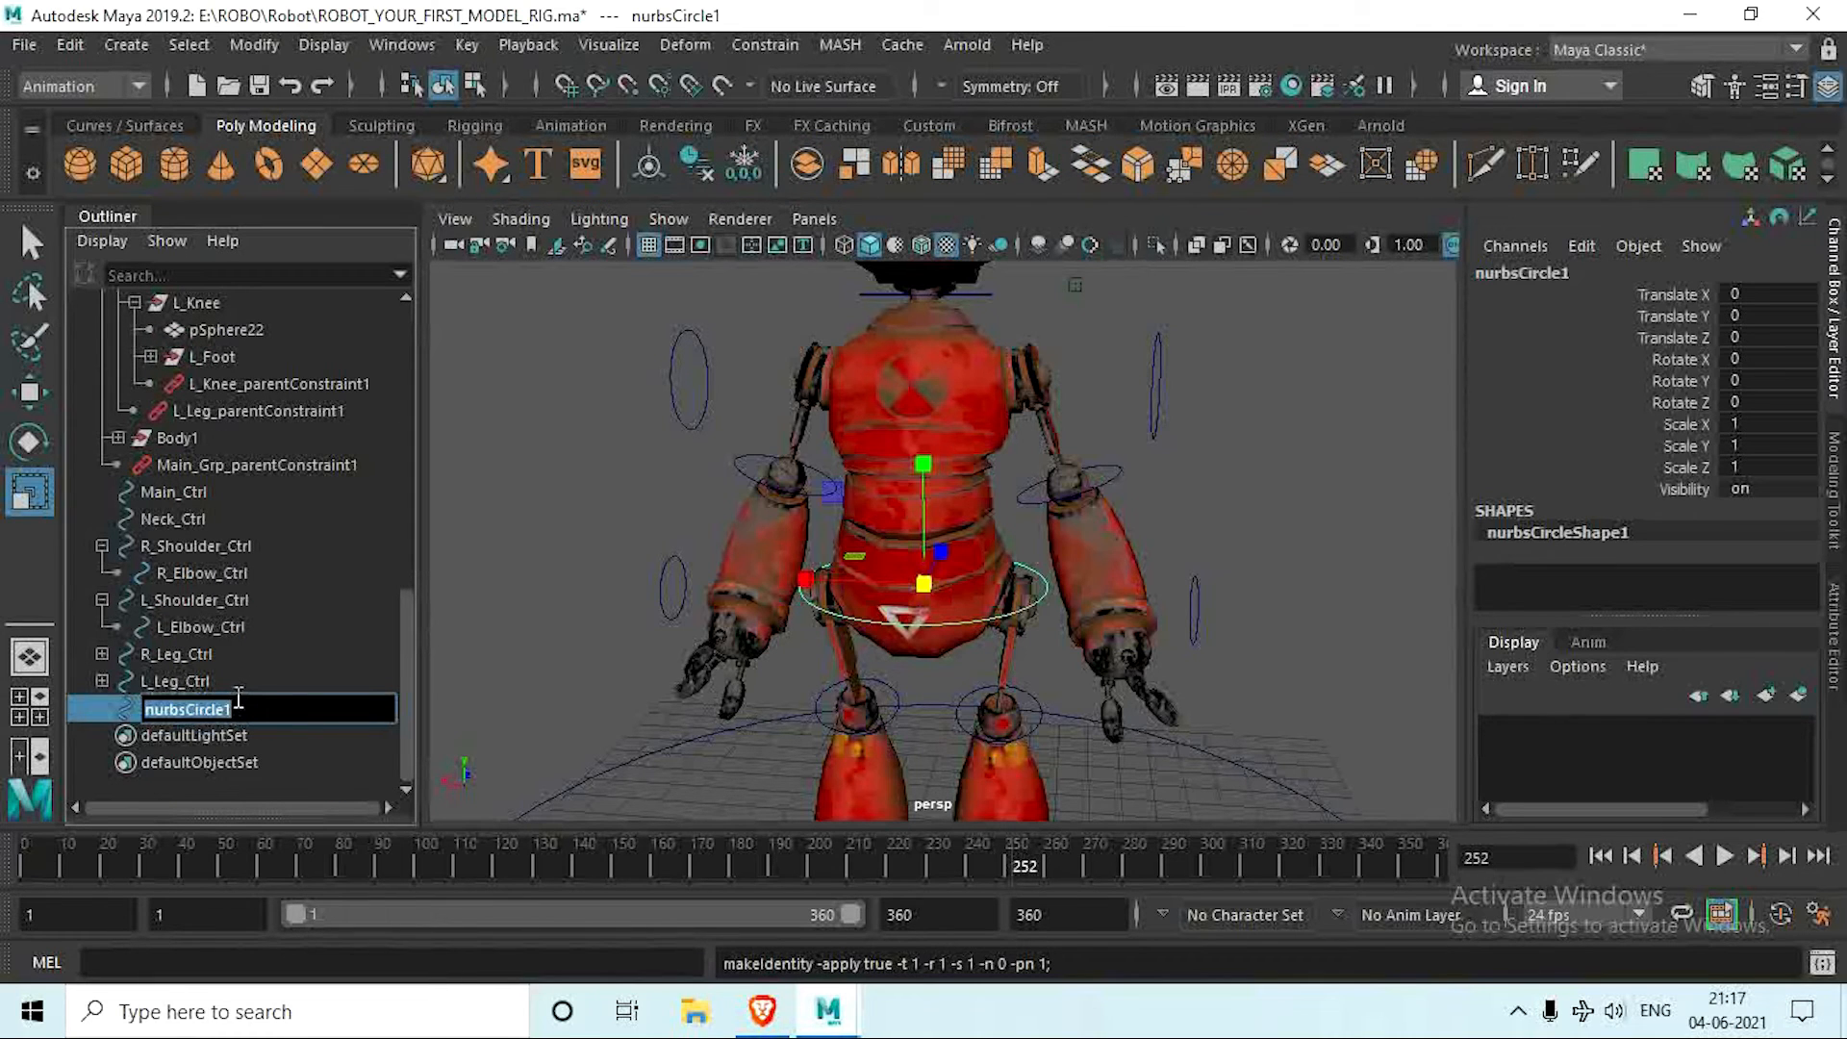
{"action": "type", "text": "Root_Ctrl"}
{"action": "key", "text": "Return"}
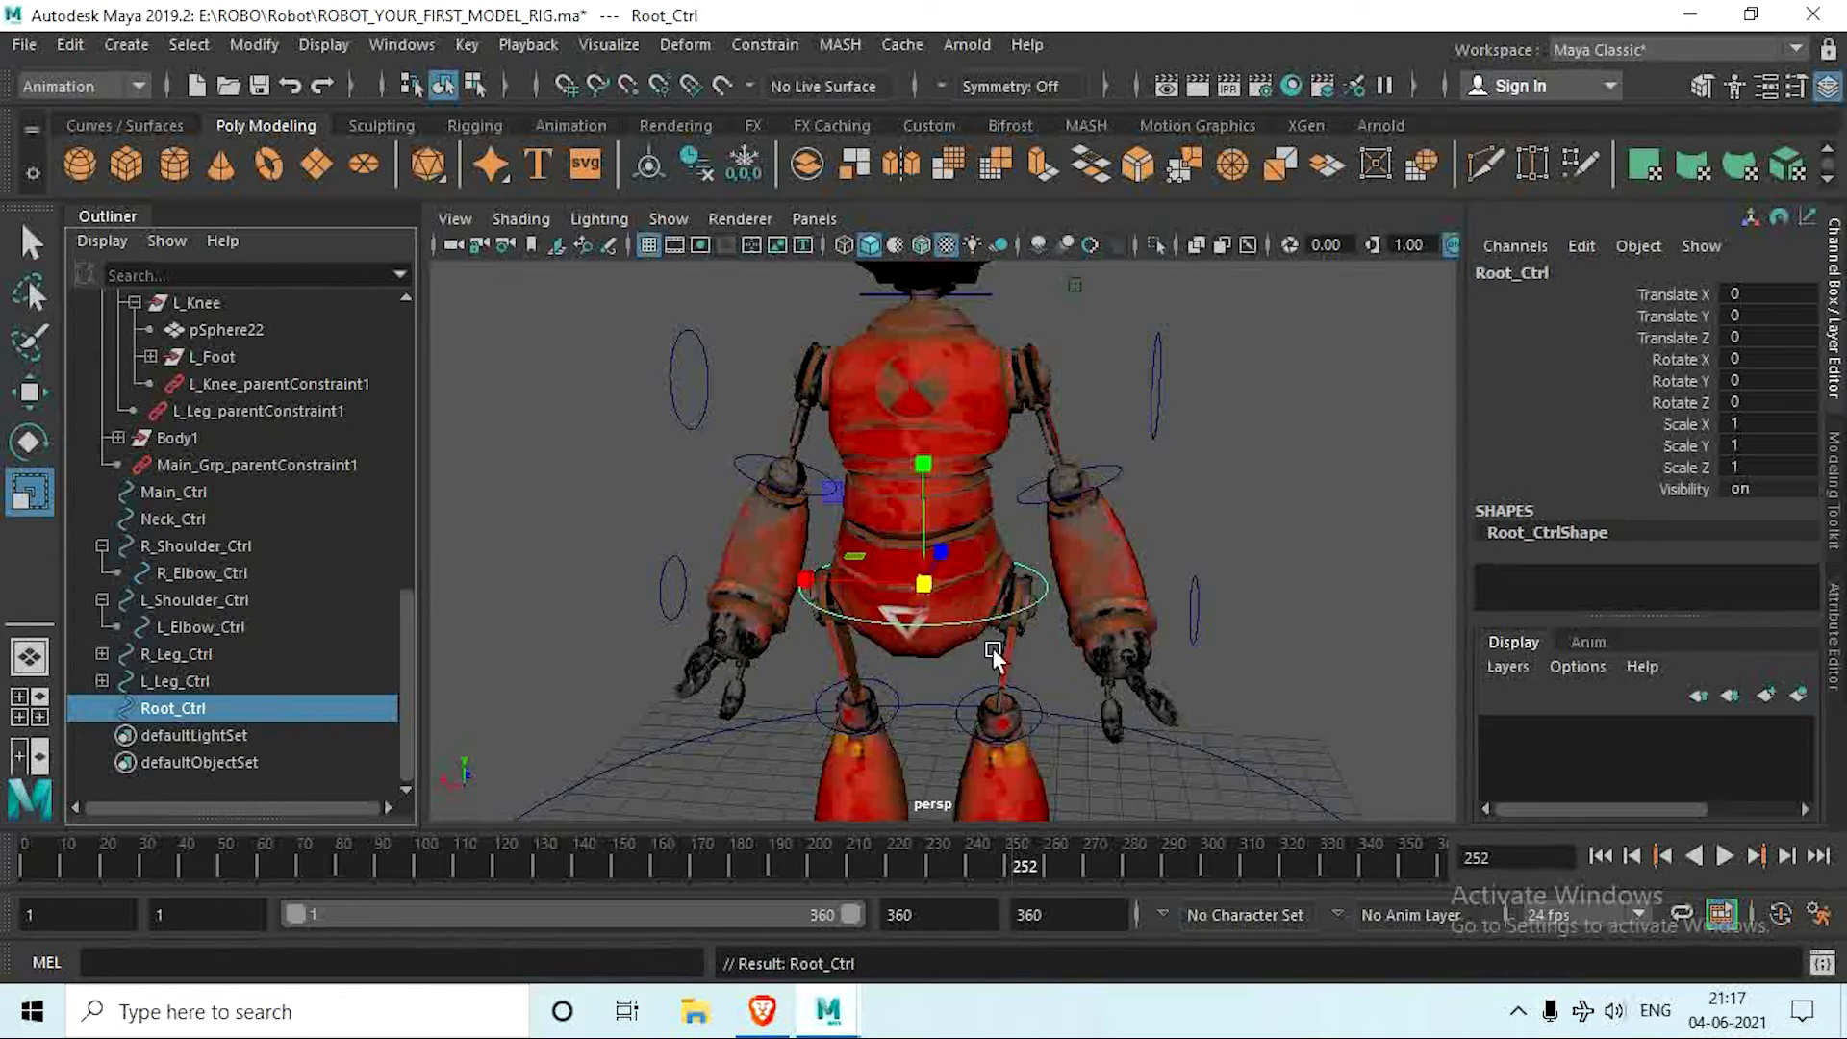
Step: Apply a parent constraint that makes the Body1 group follow Root_Ctrl, and clear the selection
{"action": "left_click_drag", "start_coordinate": [991, 649], "coordinate": [995, 709], "text": "alt"}
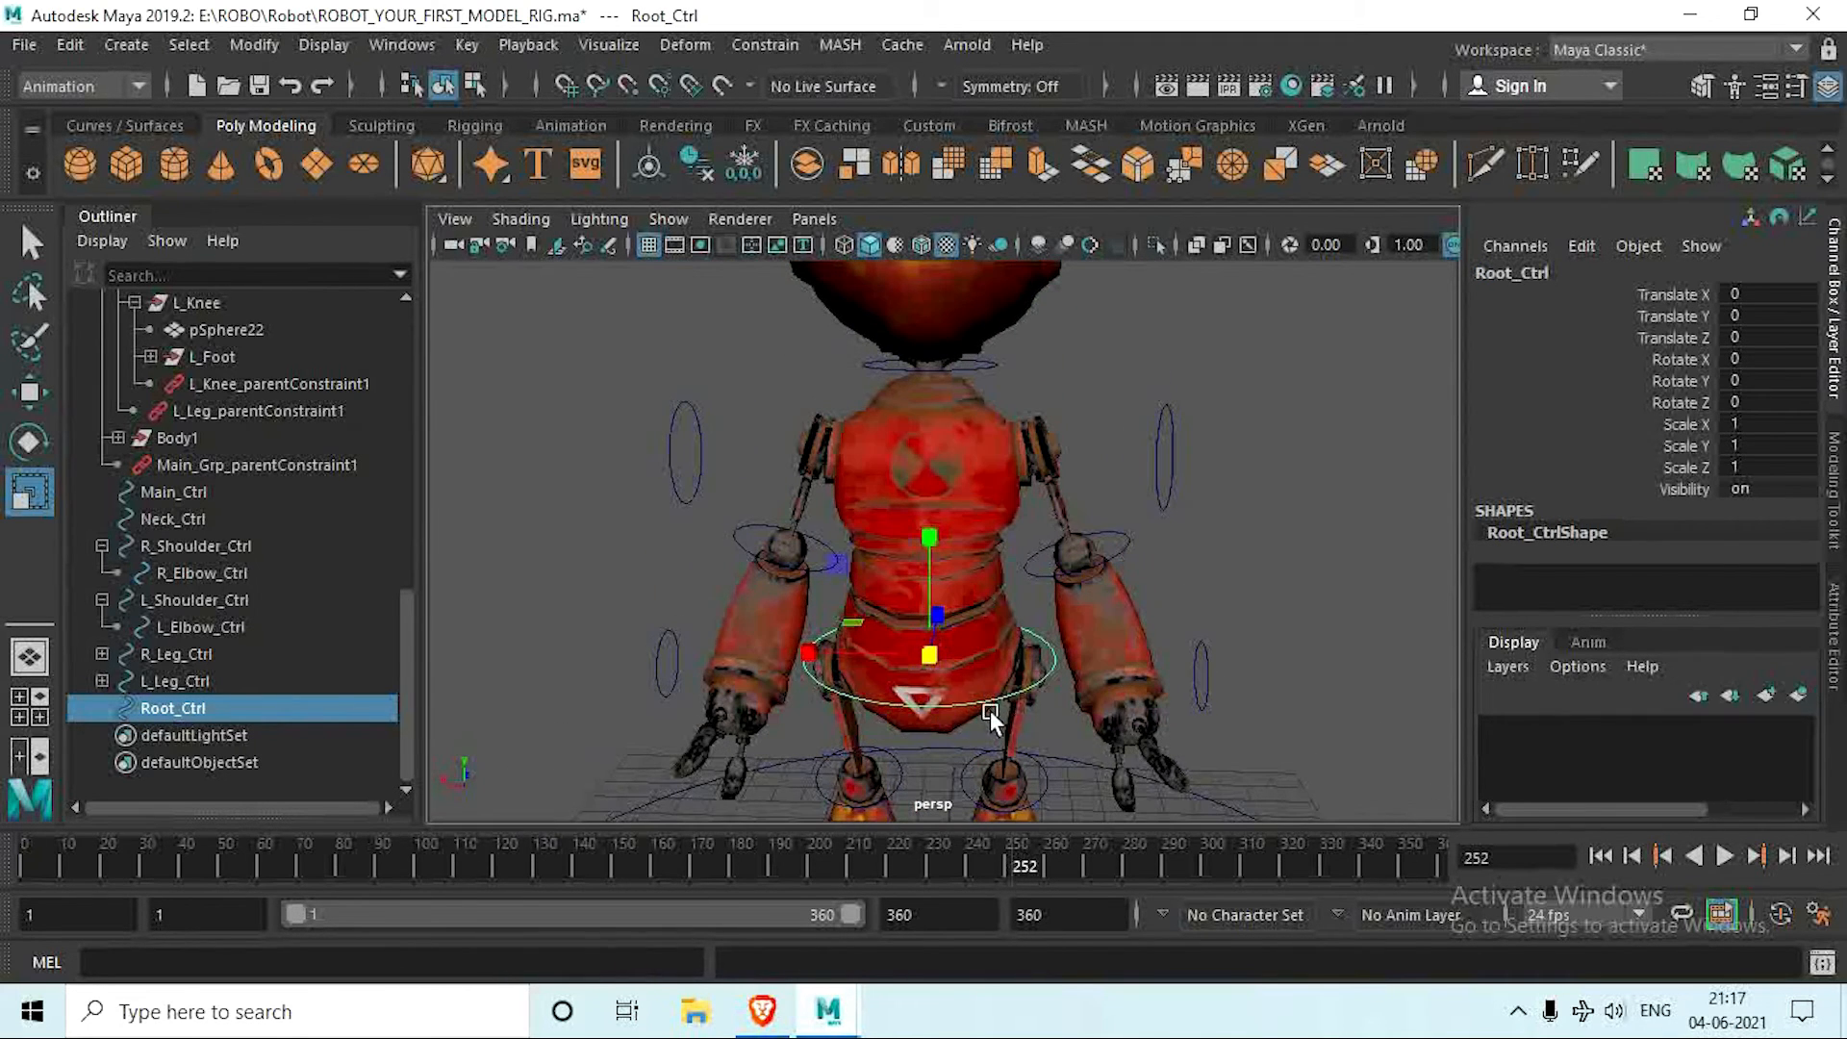
{"action": "left_click", "coordinate": [963, 473]}
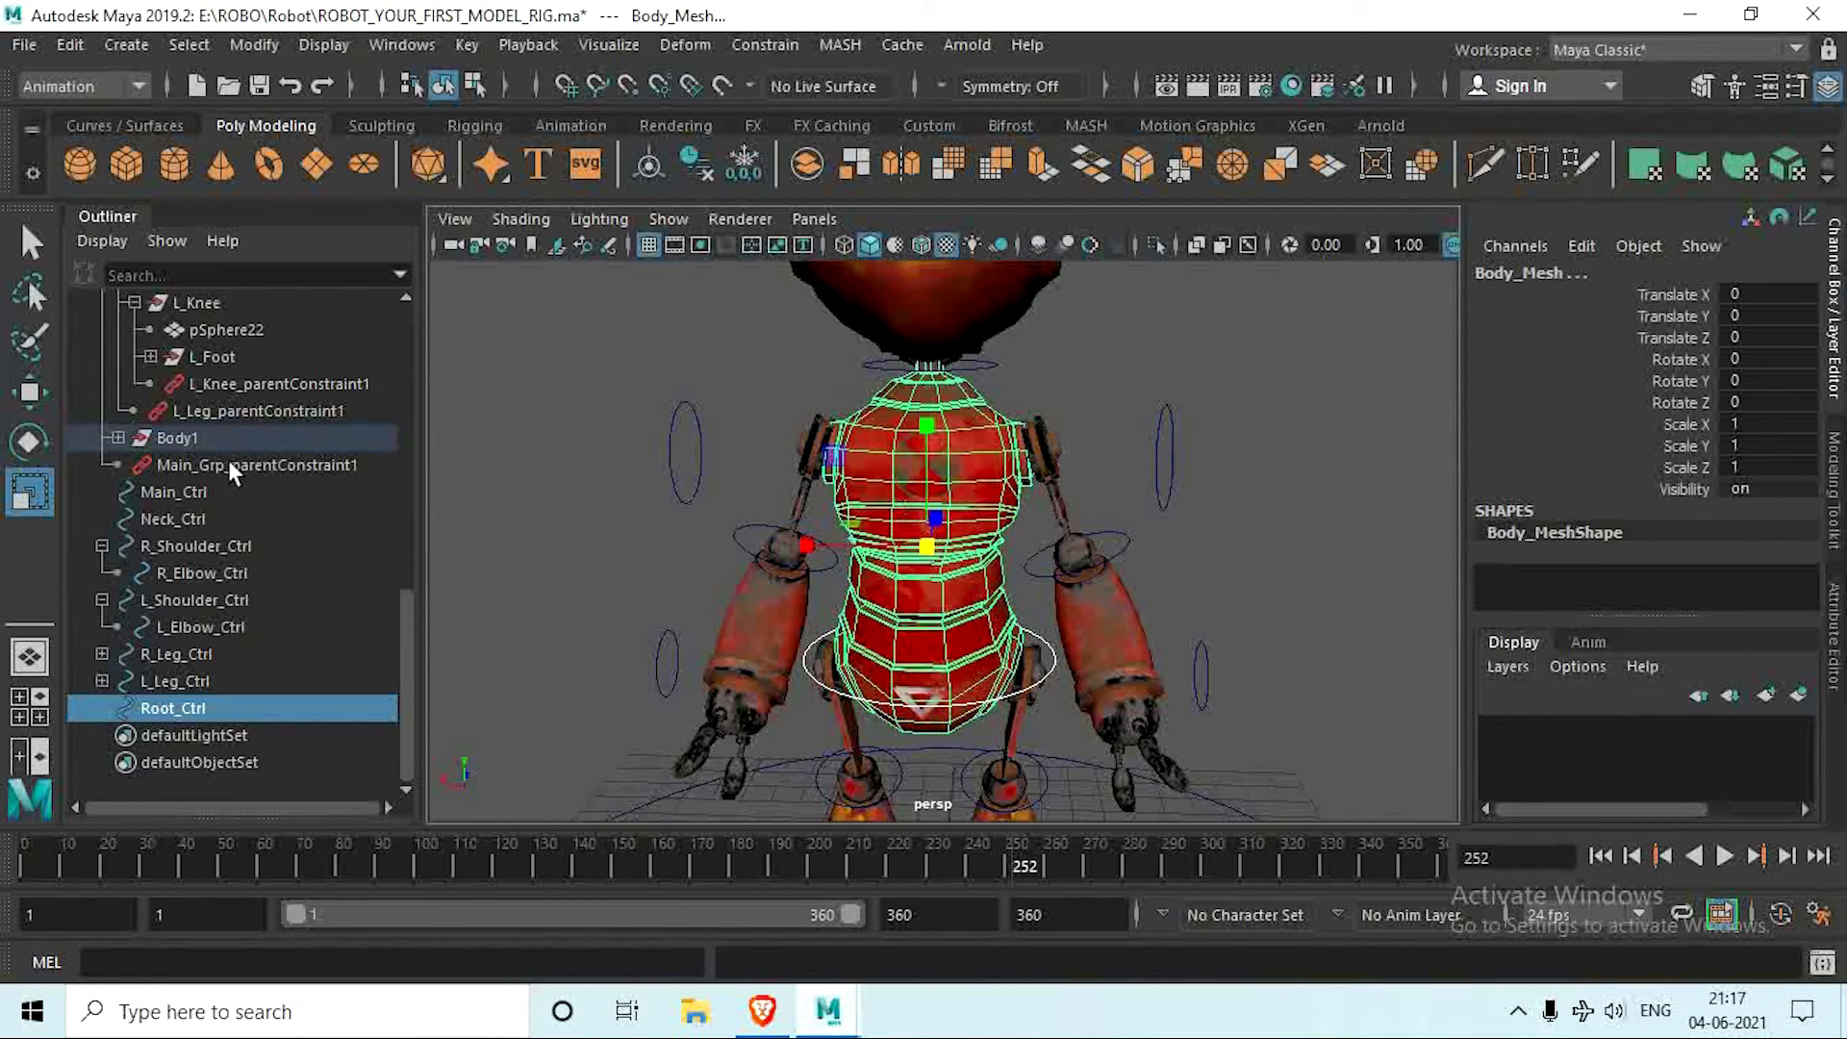
{"action": "left_click", "coordinate": [196, 709]}
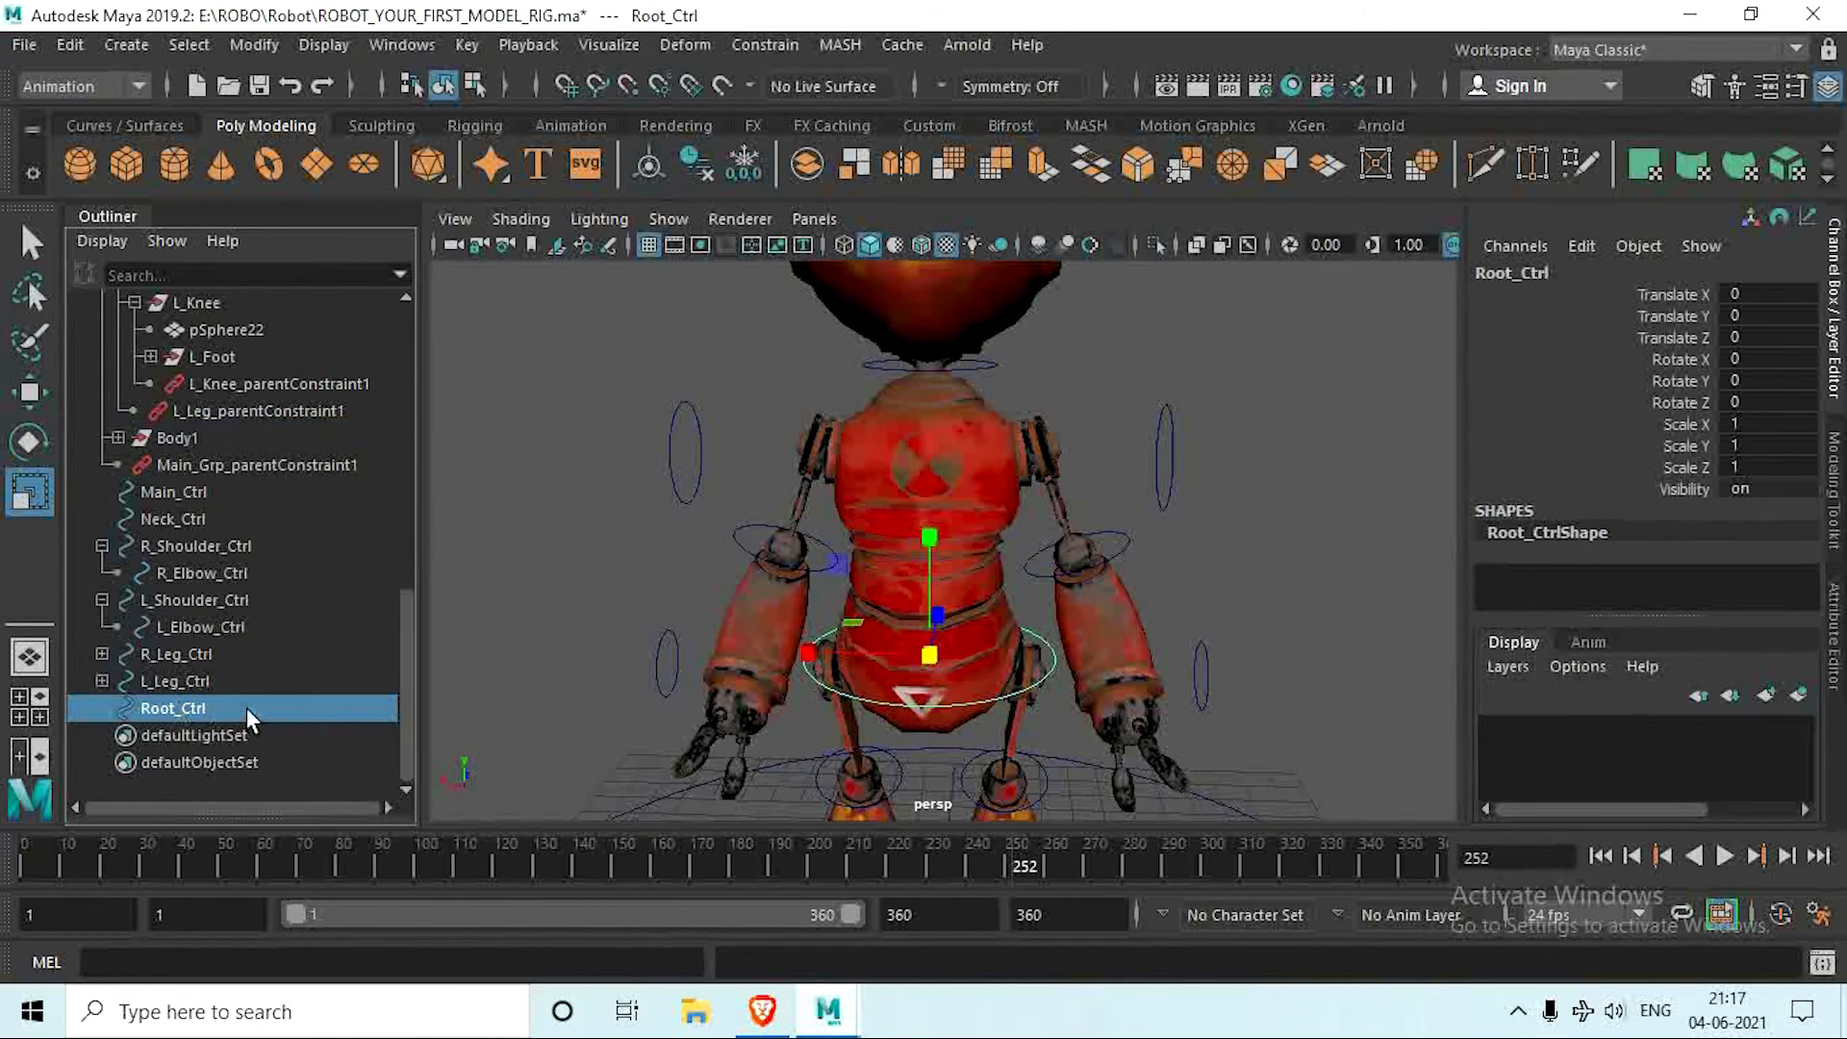
{"action": "left_click", "coordinate": [195, 434], "text": "ctrl"}
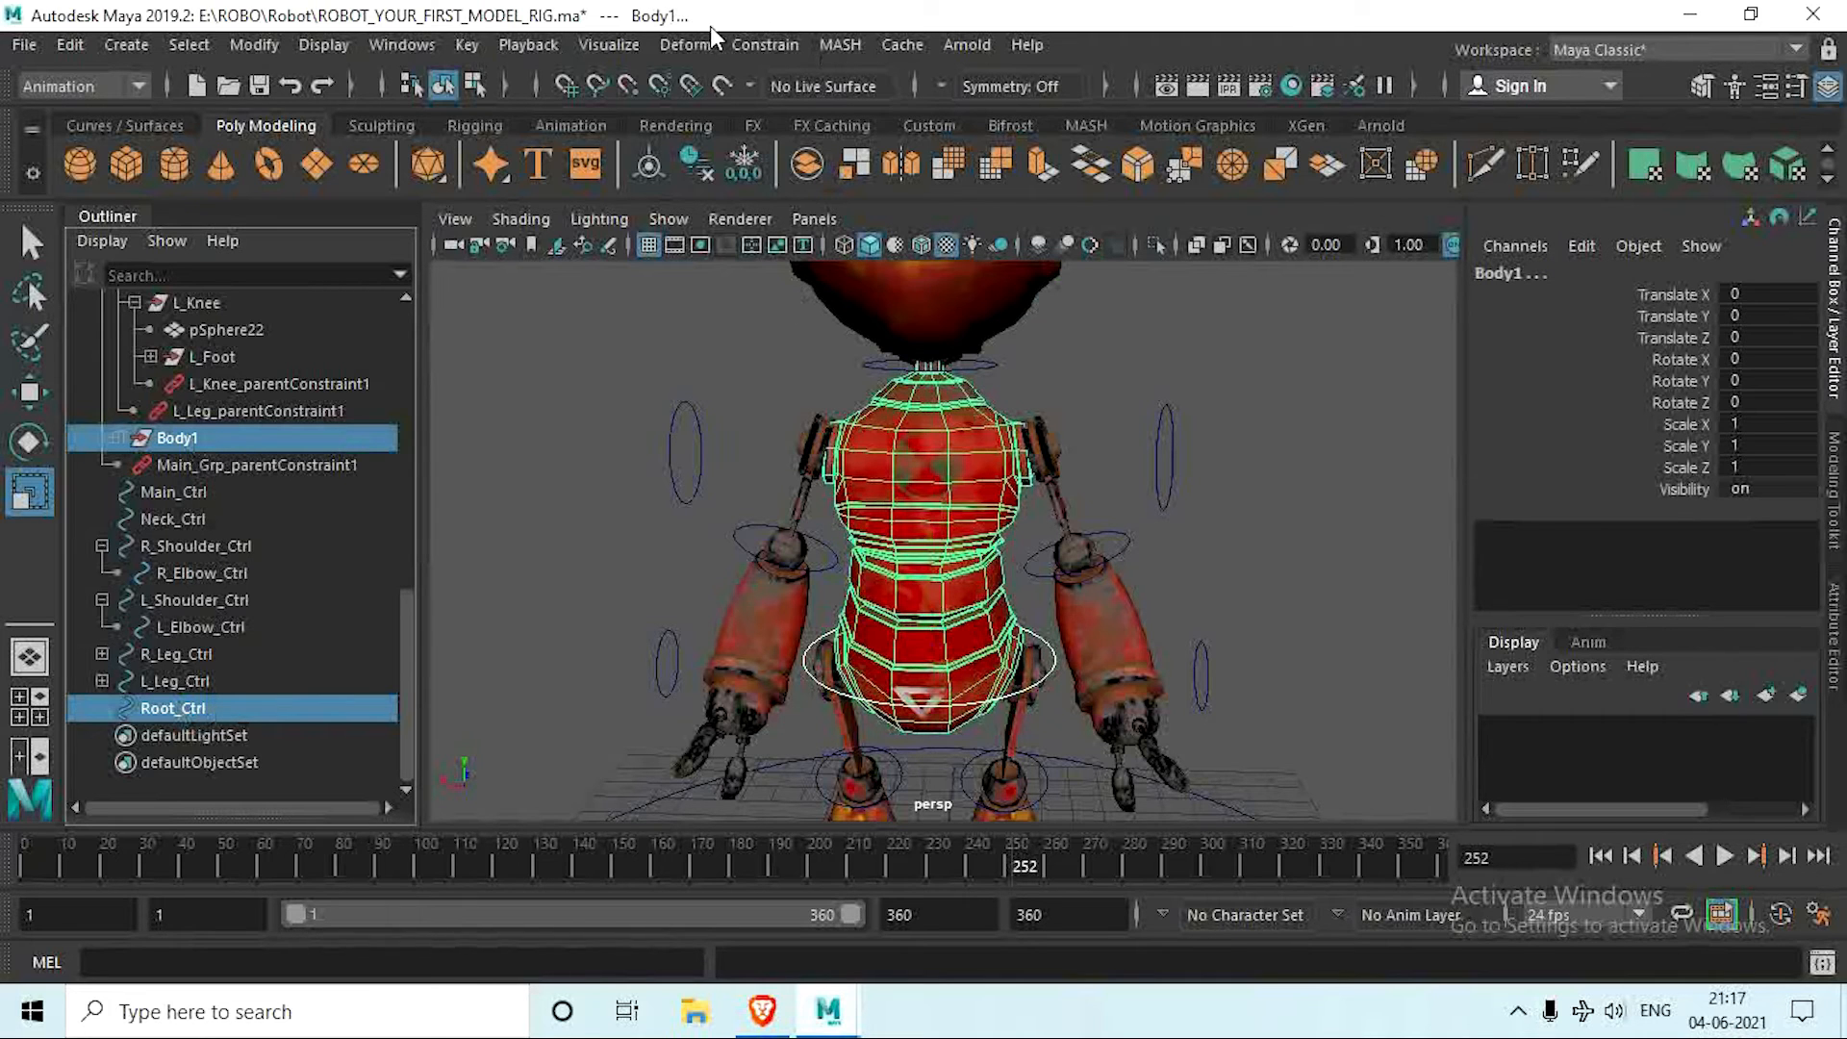
{"action": "left_click", "coordinate": [766, 44]}
{"action": "left_click", "coordinate": [818, 113]}
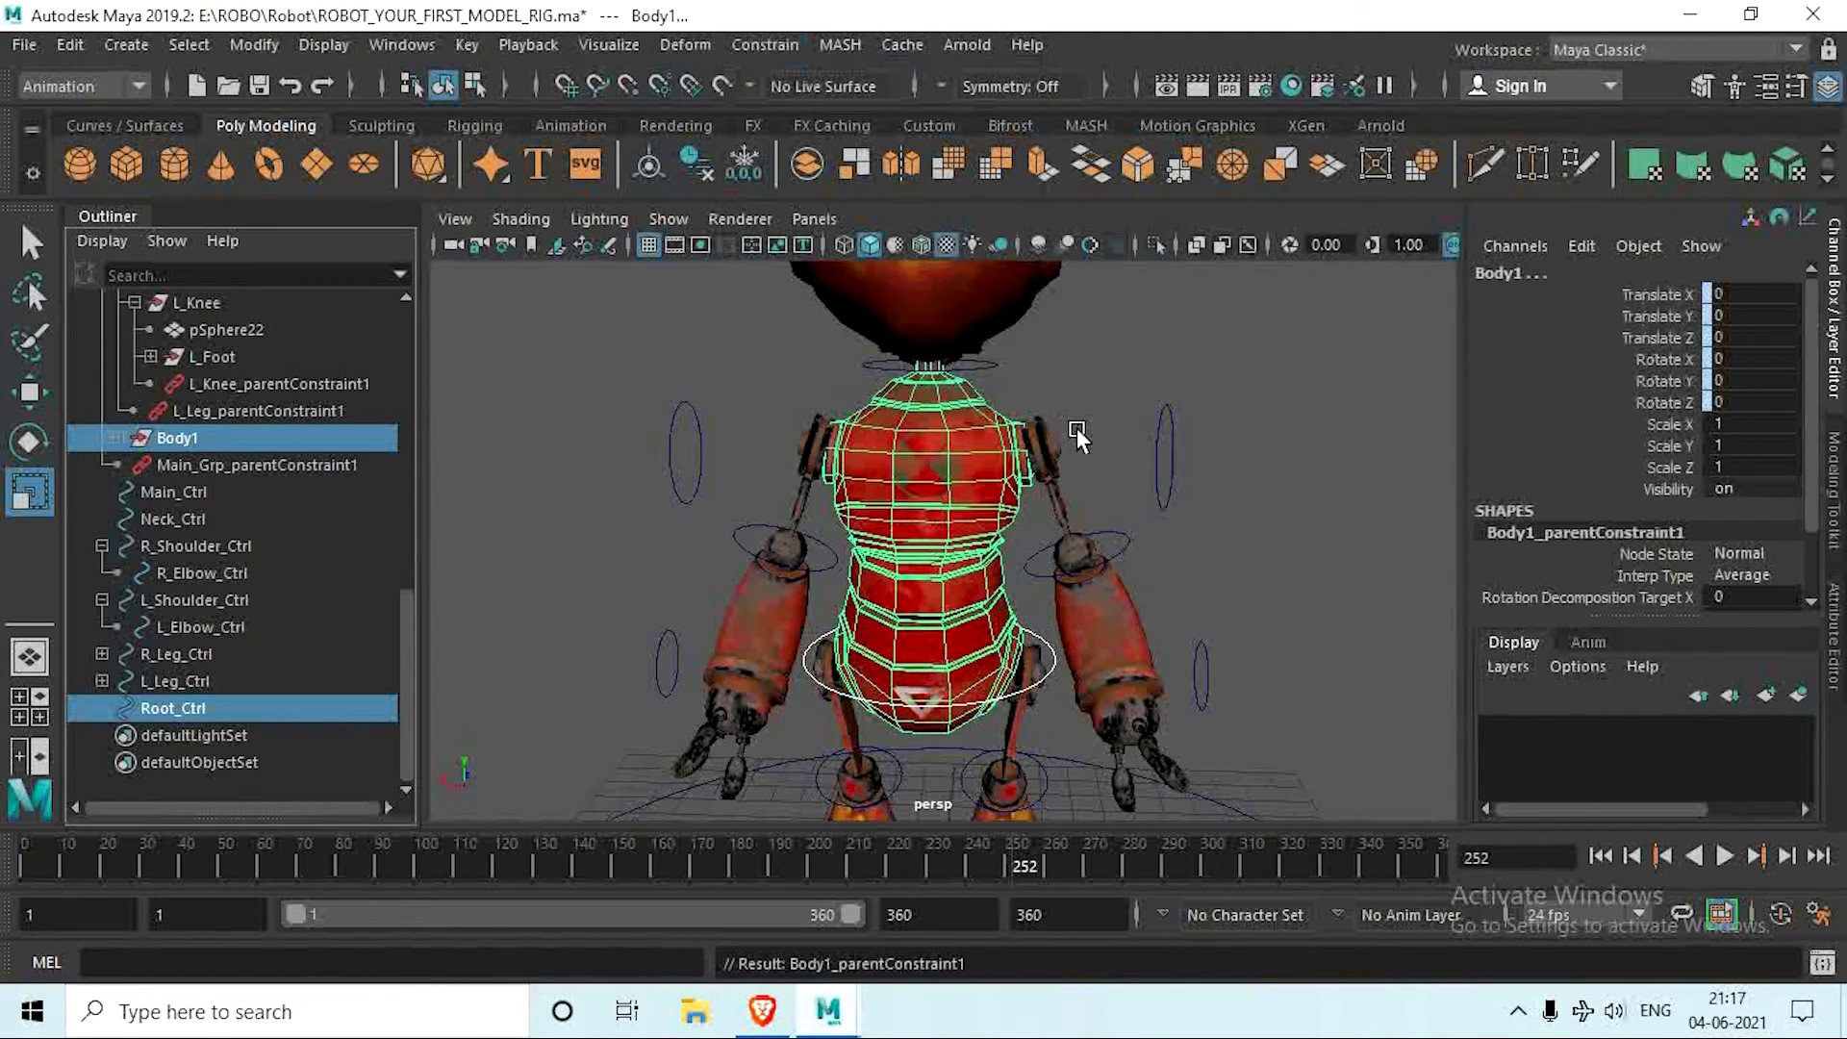
{"action": "scroll", "coordinate": [1078, 447], "scroll_direction": "down", "scroll_amount": 5}
{"action": "left_click_drag", "start_coordinate": [1070, 483], "coordinate": [928, 552], "text": "alt"}
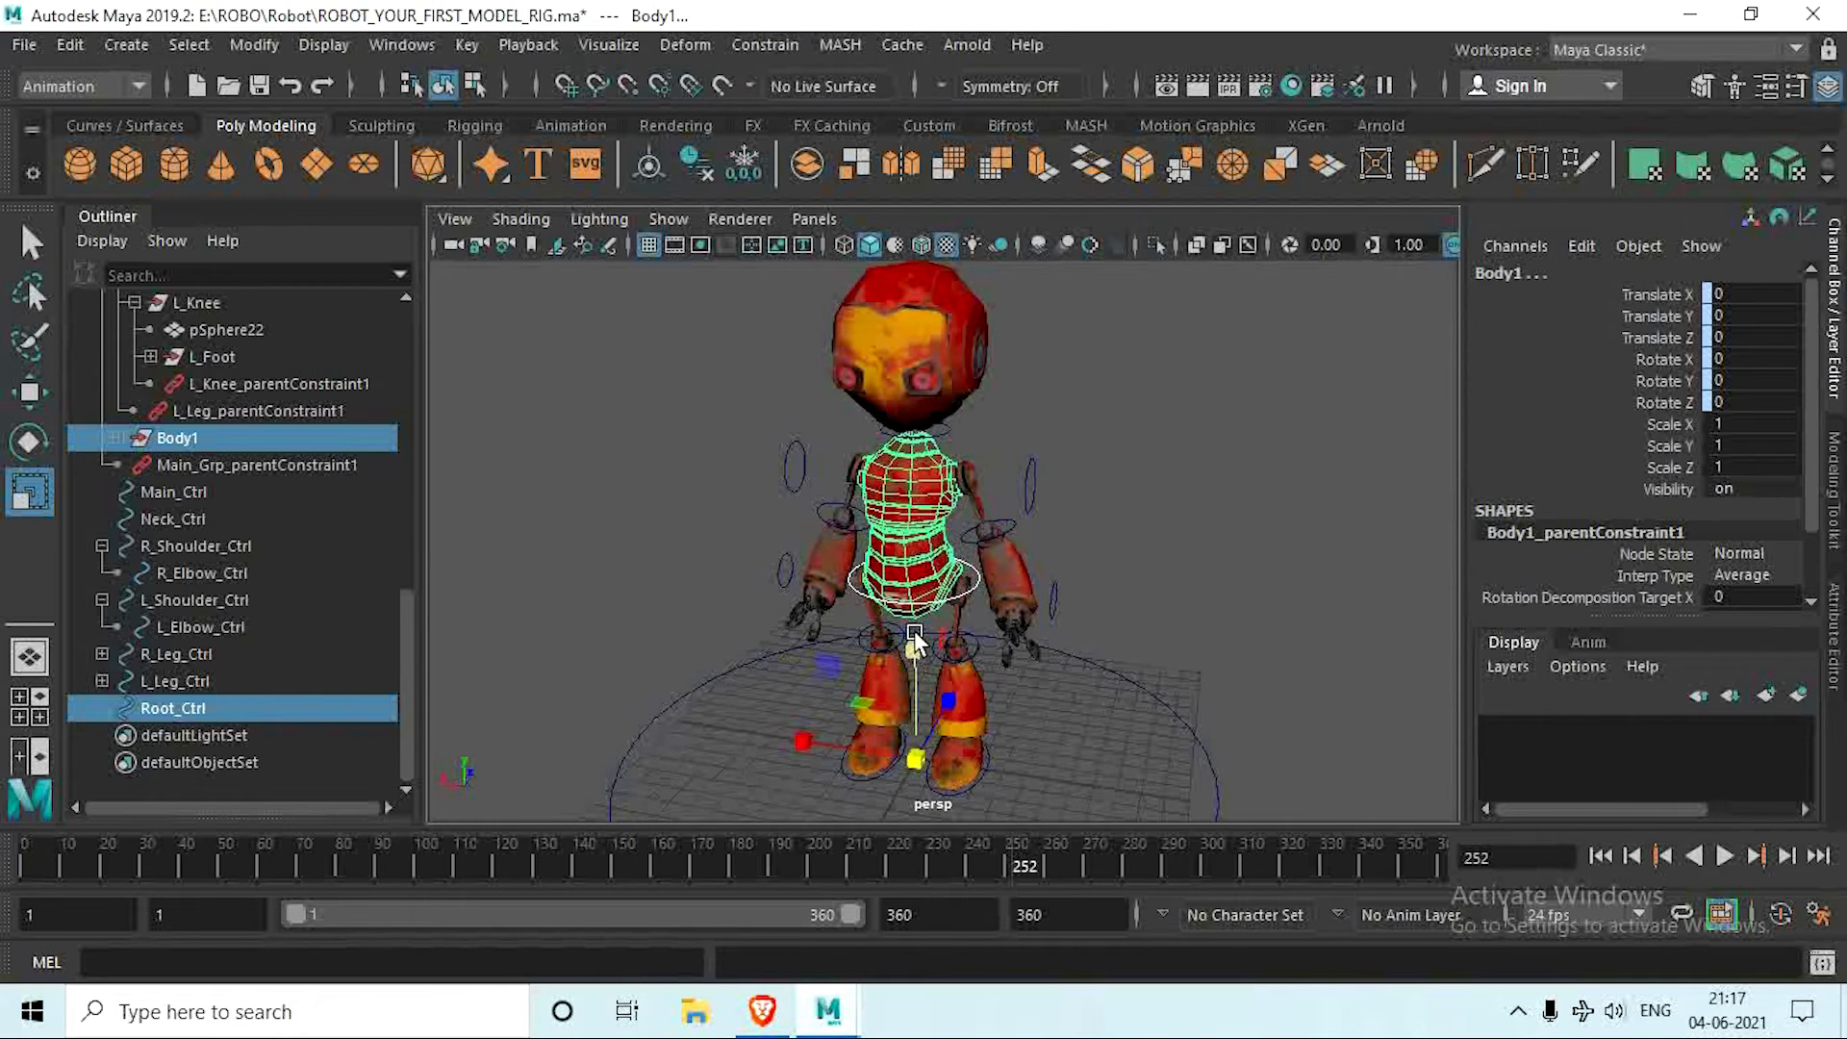
{"action": "left_click", "coordinate": [1176, 504]}
{"action": "scroll", "coordinate": [955, 596], "scroll_direction": "up", "scroll_amount": 3}
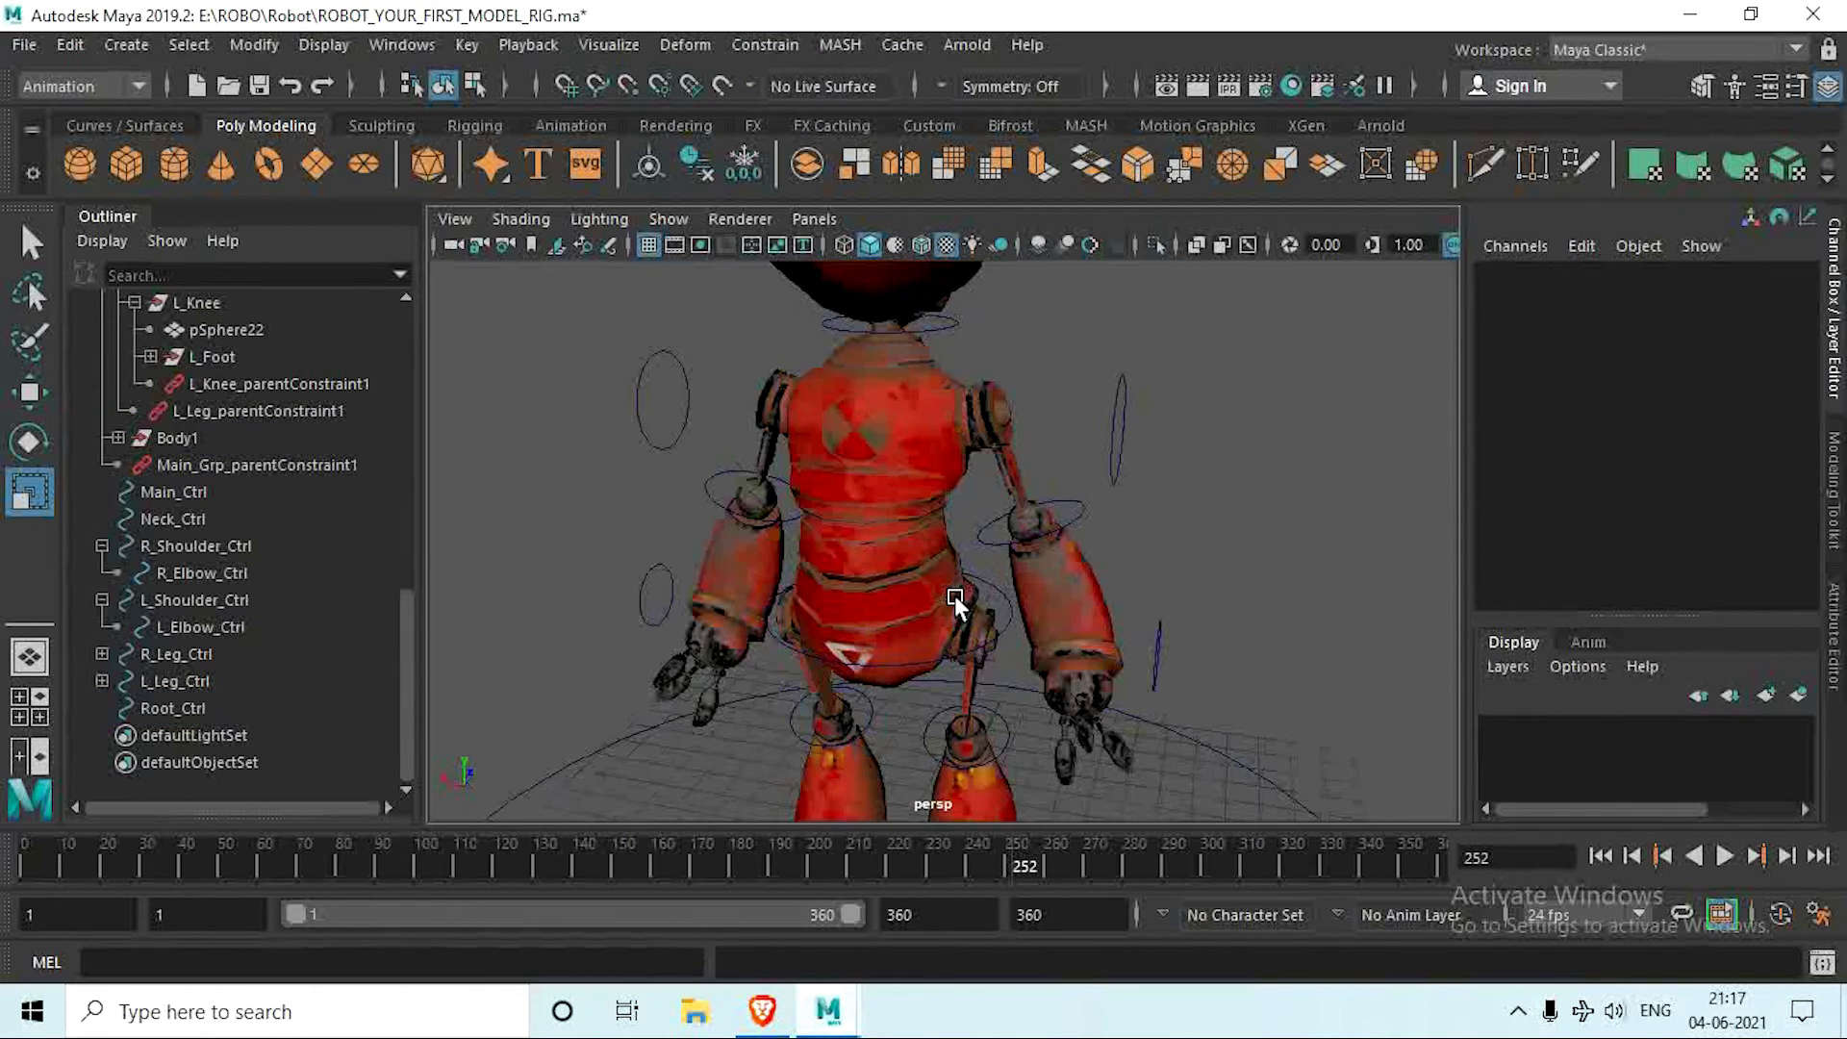
Step: Test the root controller by moving Root_Ctrl away from the hips, and undo the move
{"action": "left_click", "coordinate": [997, 591]}
{"action": "key", "text": "w"}
{"action": "left_click_drag", "start_coordinate": [935, 559], "coordinate": [550, 810]}
{"action": "key", "text": "ctrl+z"}
{"action": "key", "text": "ctrl+z"}
{"action": "key", "text": "ctrl+z"}
{"action": "key", "text": "ctrl+z"}
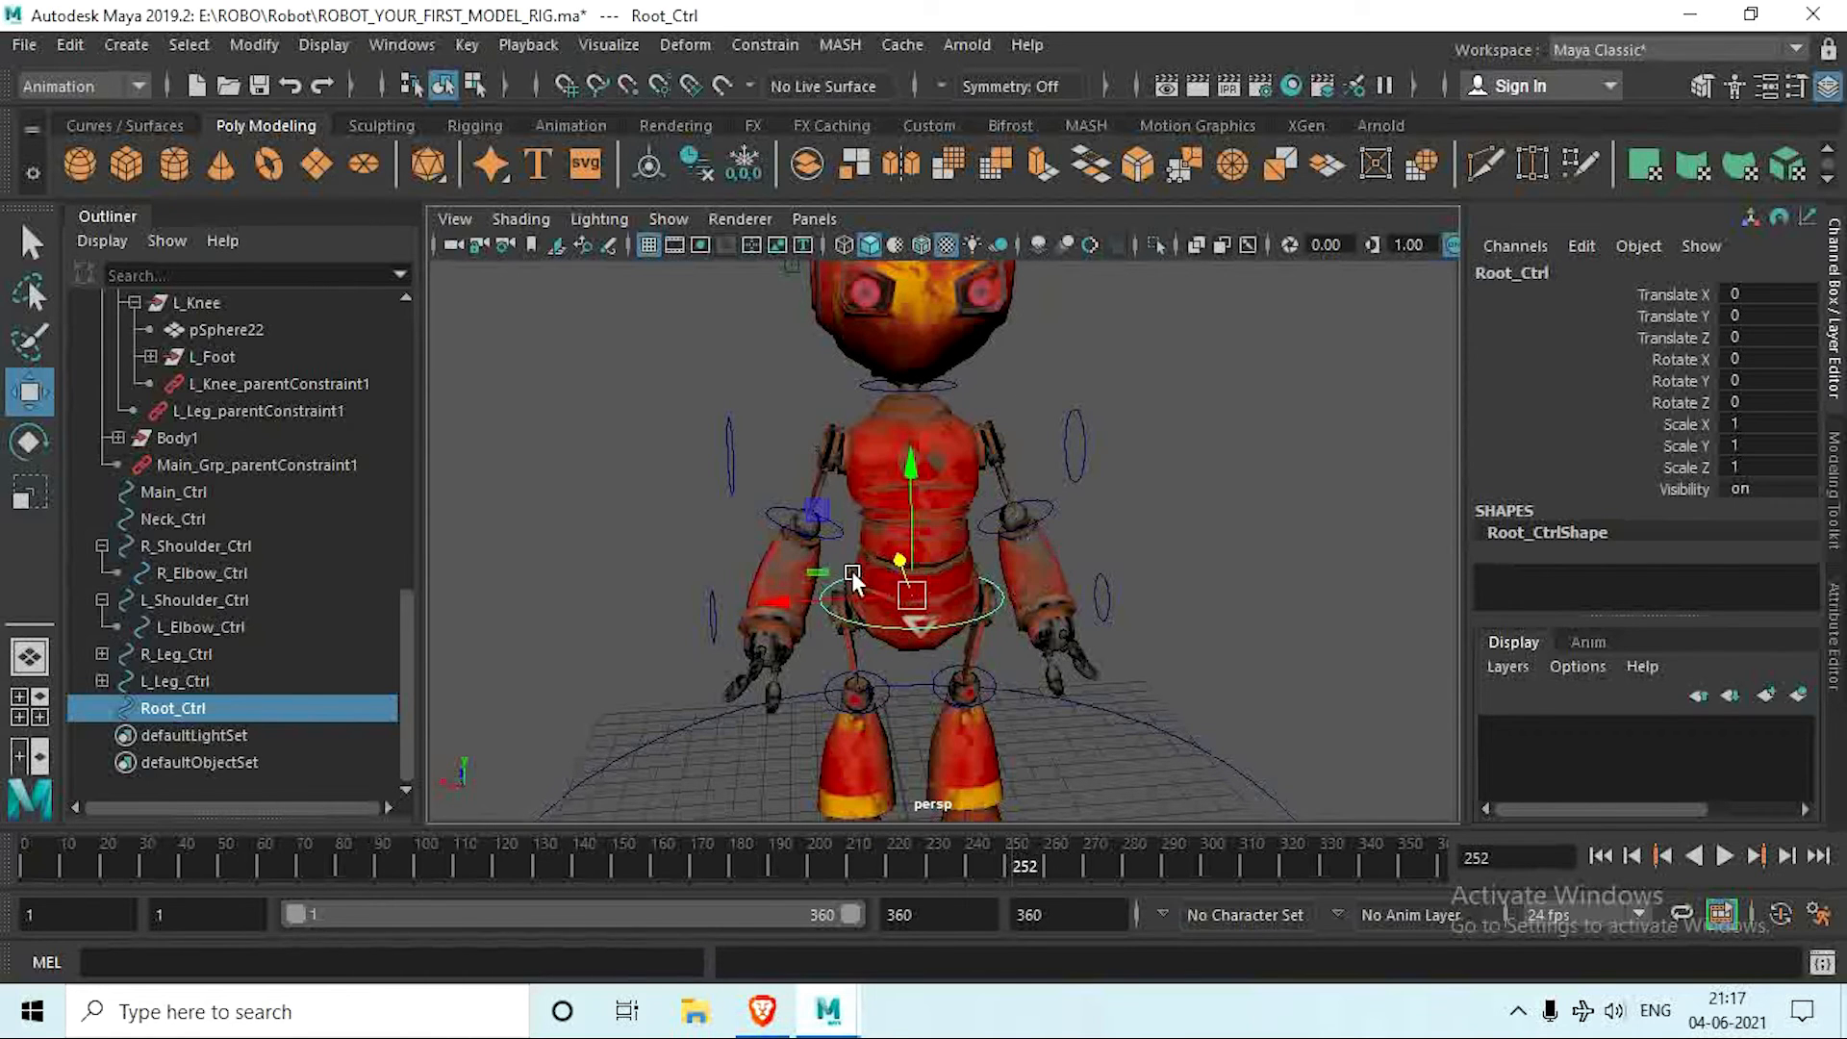
Step: Parent L_Shoulder_Ctrl, R_Shoulder_Ctrl and Neck_Ctrl under Root_Ctrl
{"action": "left_click_drag", "start_coordinate": [852, 570], "coordinate": [1171, 440], "text": "alt"}
{"action": "left_click_drag", "start_coordinate": [1137, 544], "coordinate": [1088, 606], "text": "alt"}
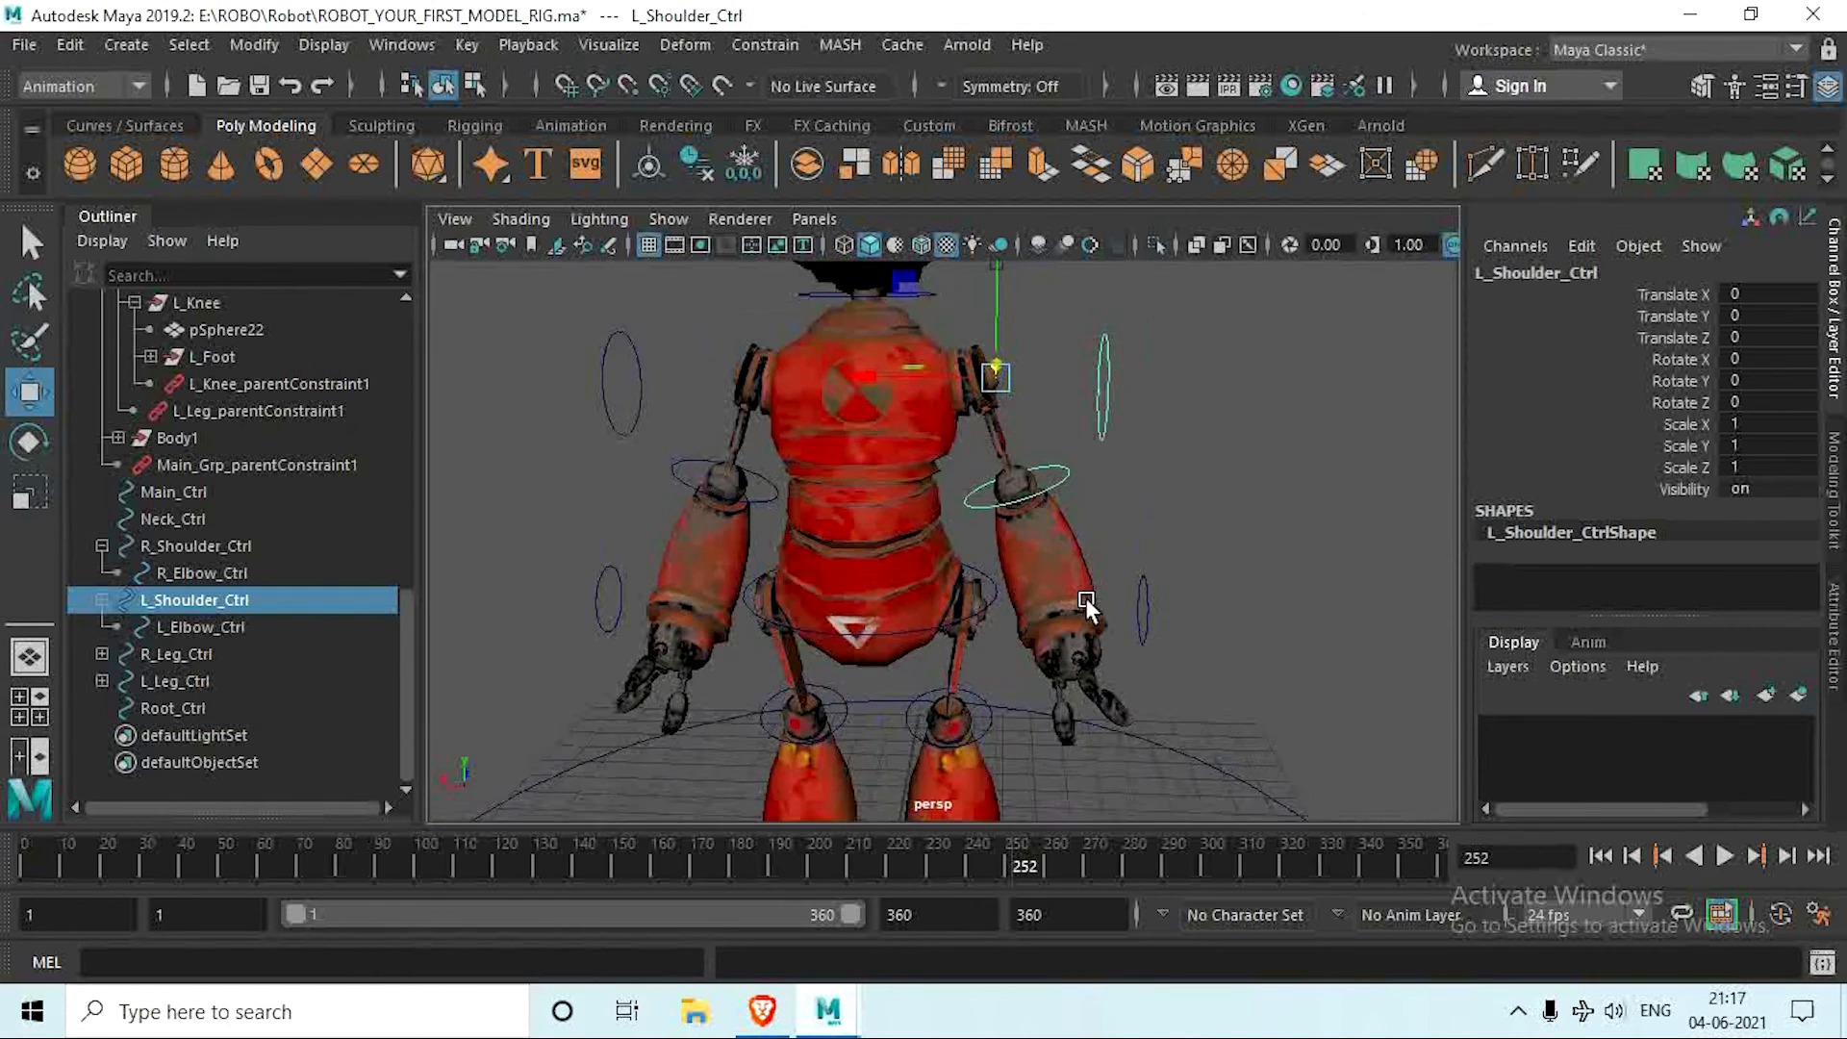
{"action": "middle_click_drag", "start_coordinate": [1072, 457], "coordinate": [1083, 503], "text": "alt"}
{"action": "left_click_drag", "start_coordinate": [674, 411], "coordinate": [647, 457], "text": "shift"}
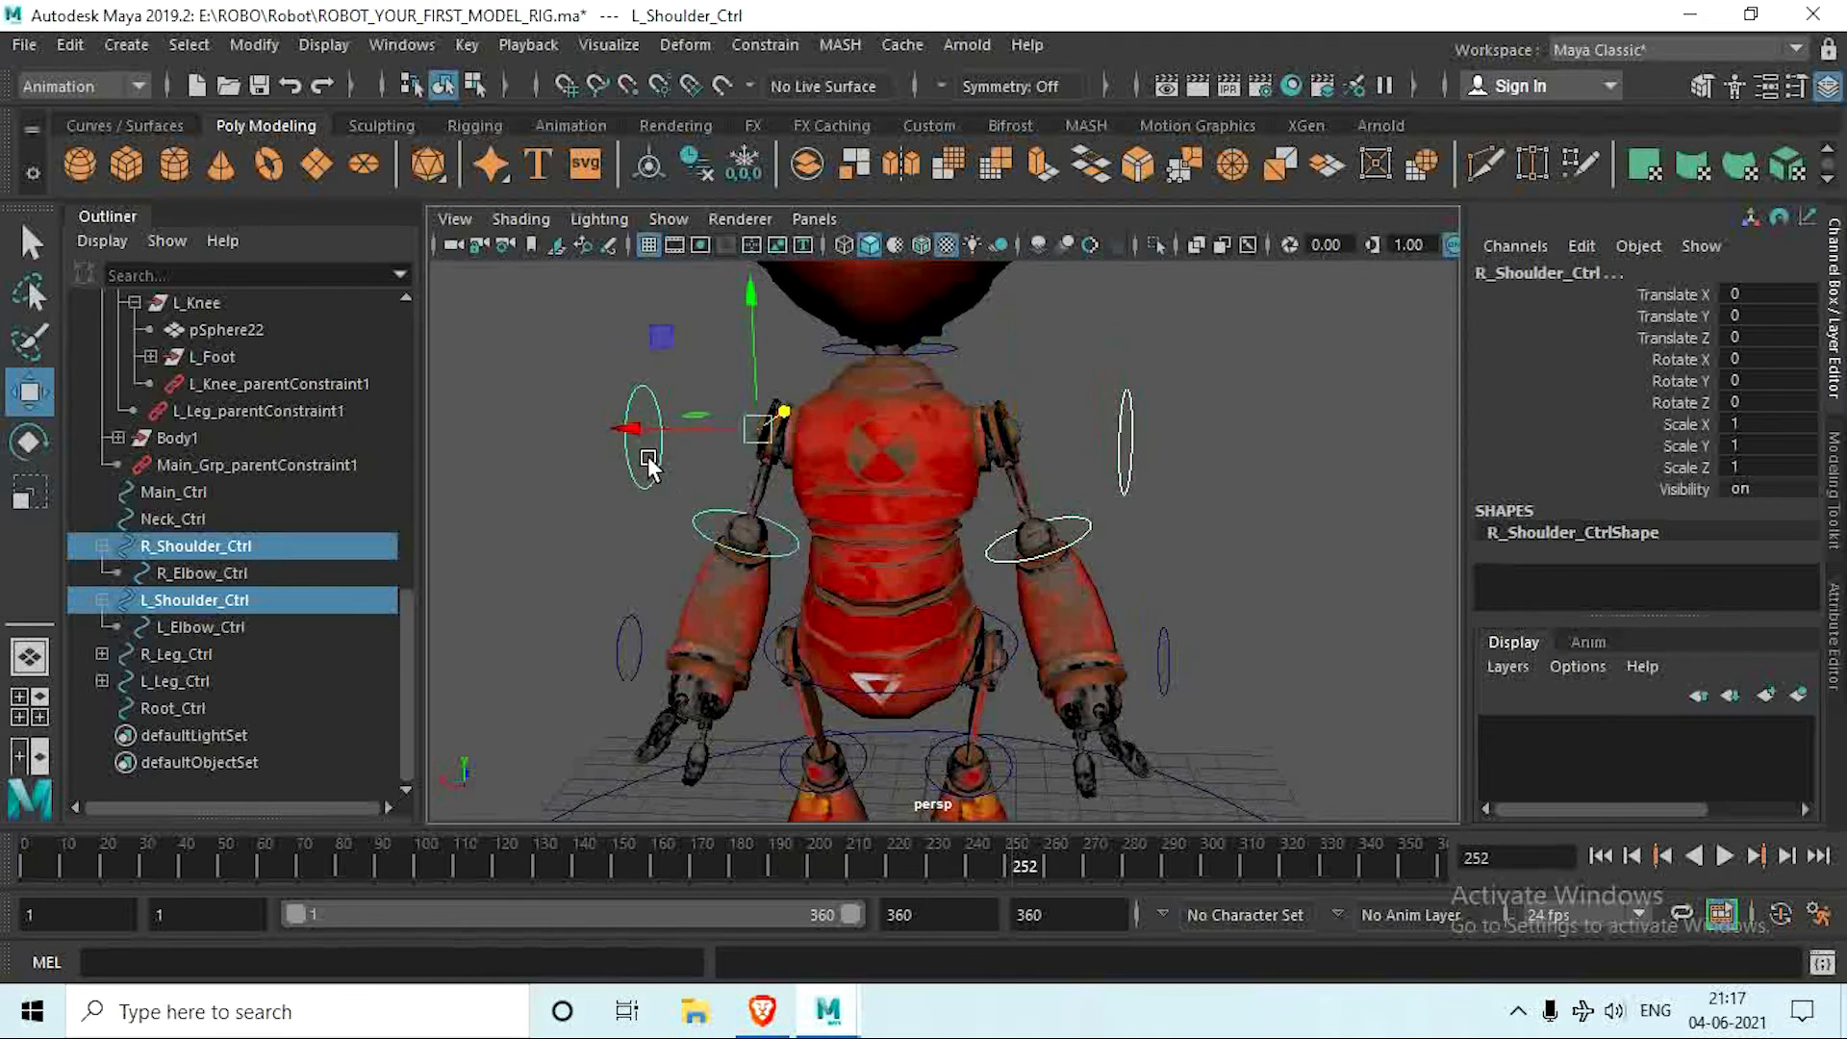
{"action": "scroll", "coordinate": [818, 521], "scroll_direction": "down", "scroll_amount": 5}
{"action": "middle_click_drag", "start_coordinate": [838, 507], "coordinate": [818, 526], "text": "alt"}
{"action": "scroll", "coordinate": [887, 468], "scroll_direction": "up", "scroll_amount": 8}
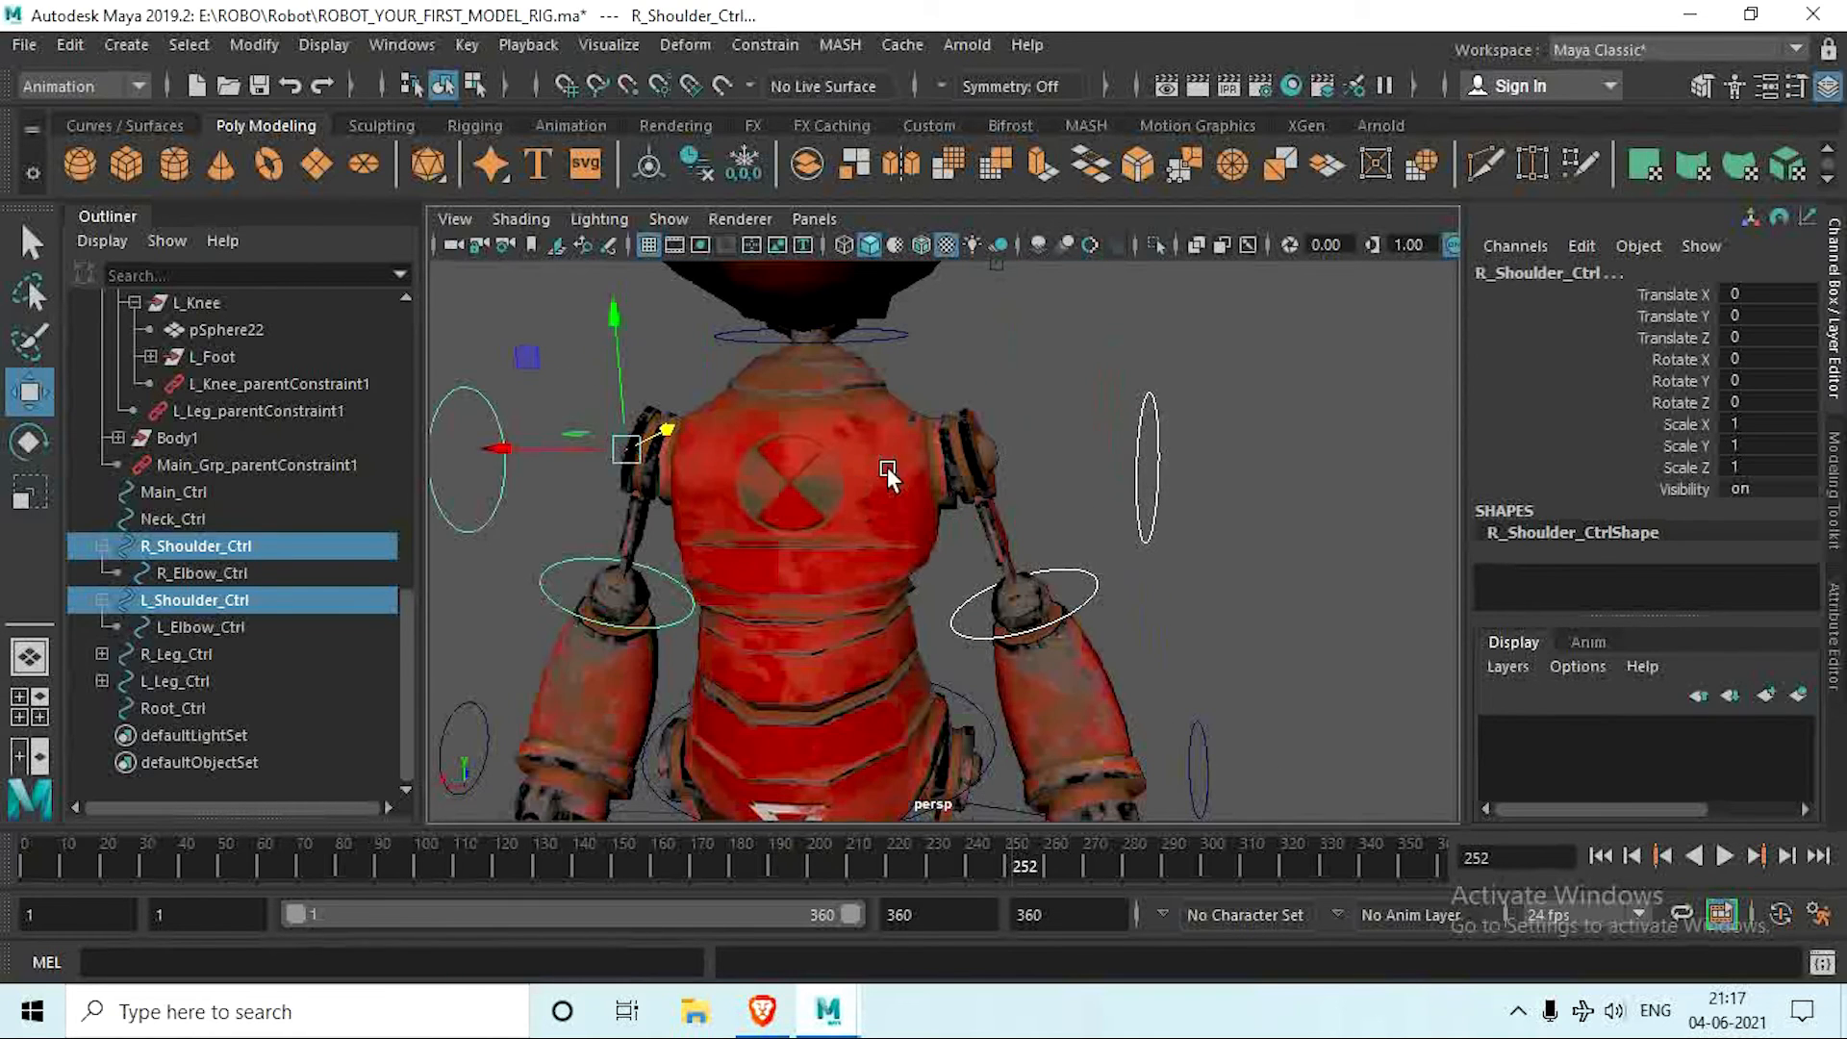
{"action": "left_click", "coordinate": [893, 336], "text": "shift"}
{"action": "scroll", "coordinate": [922, 486], "scroll_direction": "down", "scroll_amount": 5}
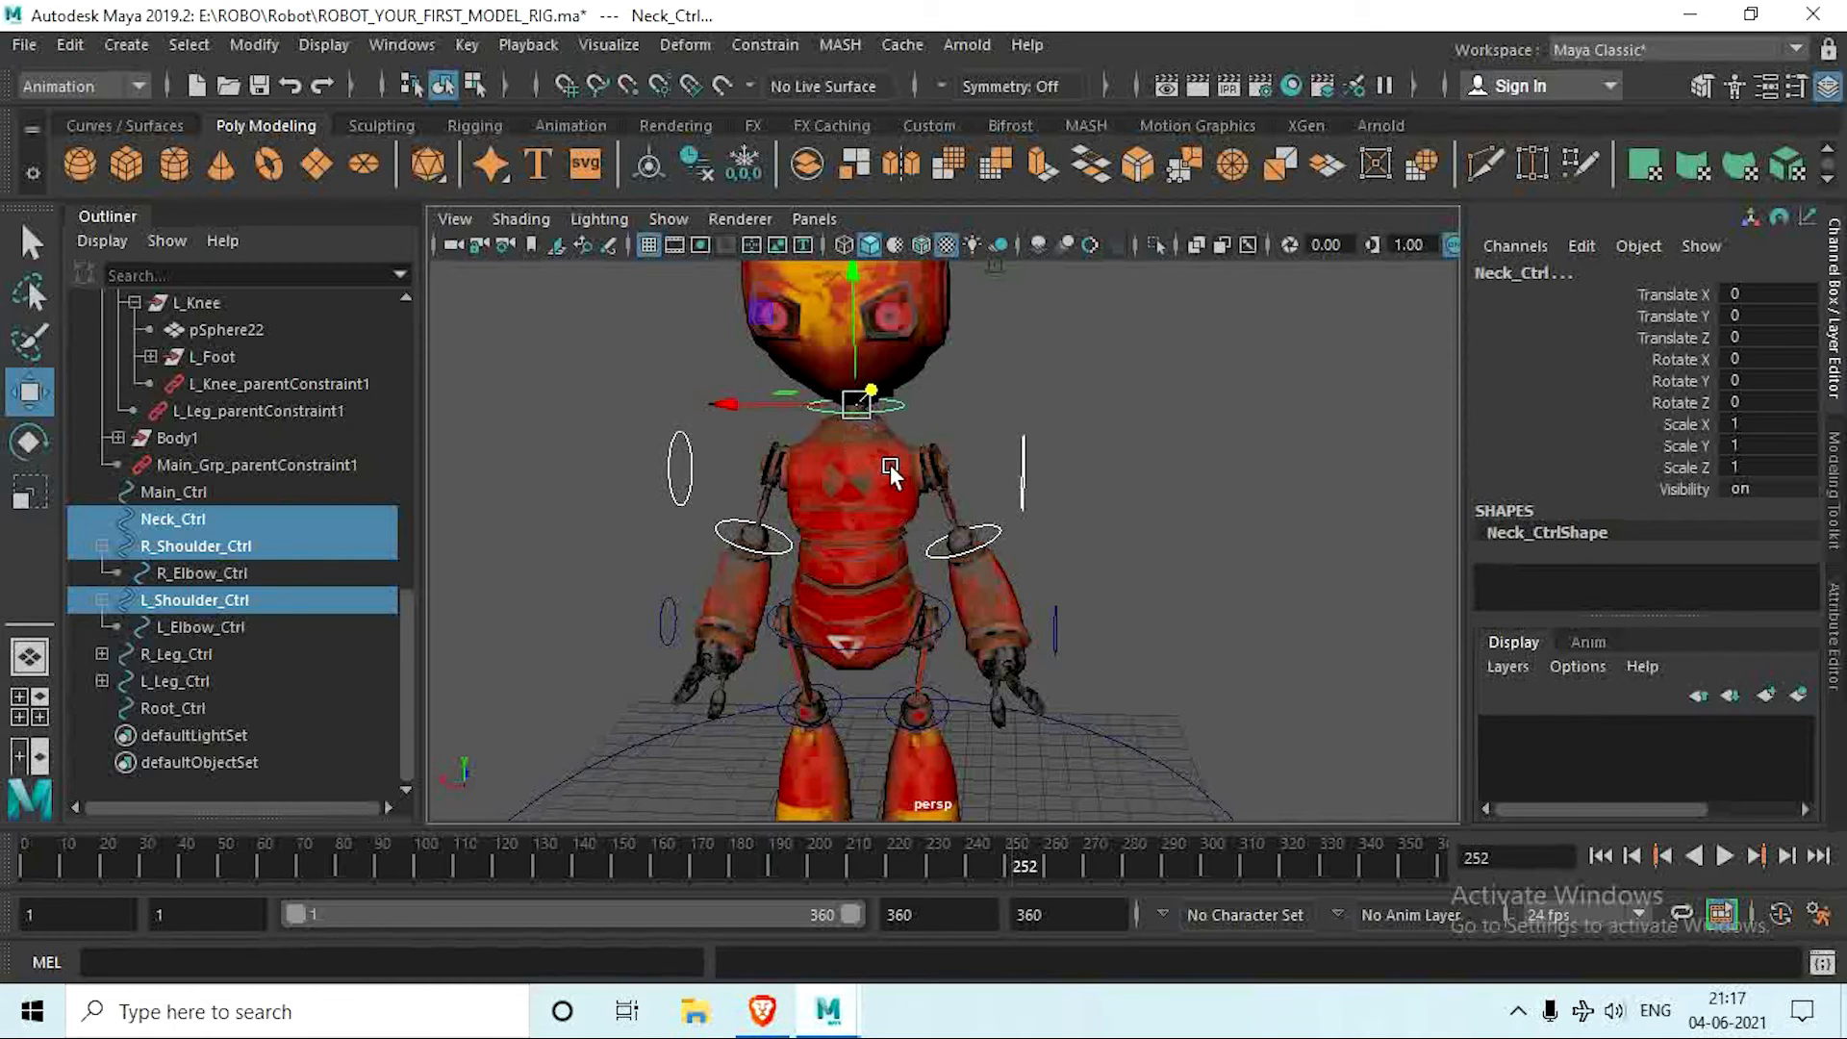
{"action": "scroll", "coordinate": [946, 662], "scroll_direction": "up", "scroll_amount": 5}
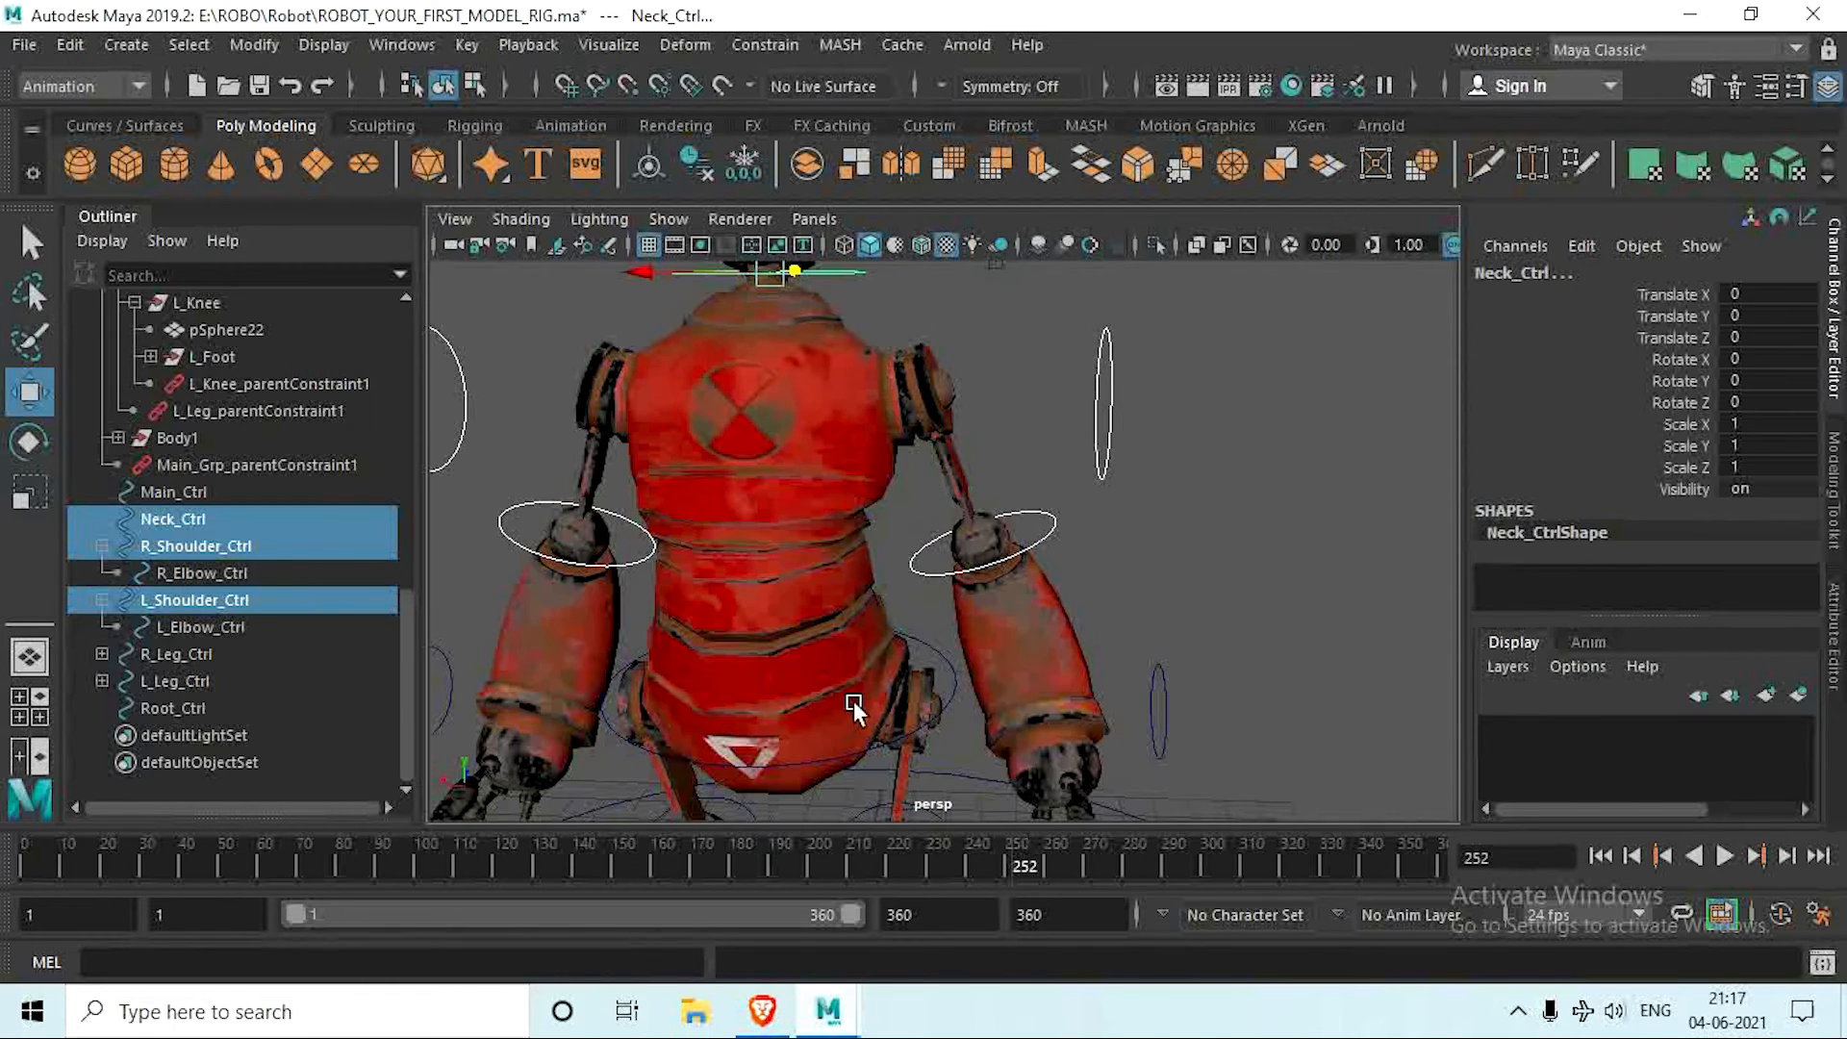
{"action": "left_click", "coordinate": [937, 643], "text": "shift"}
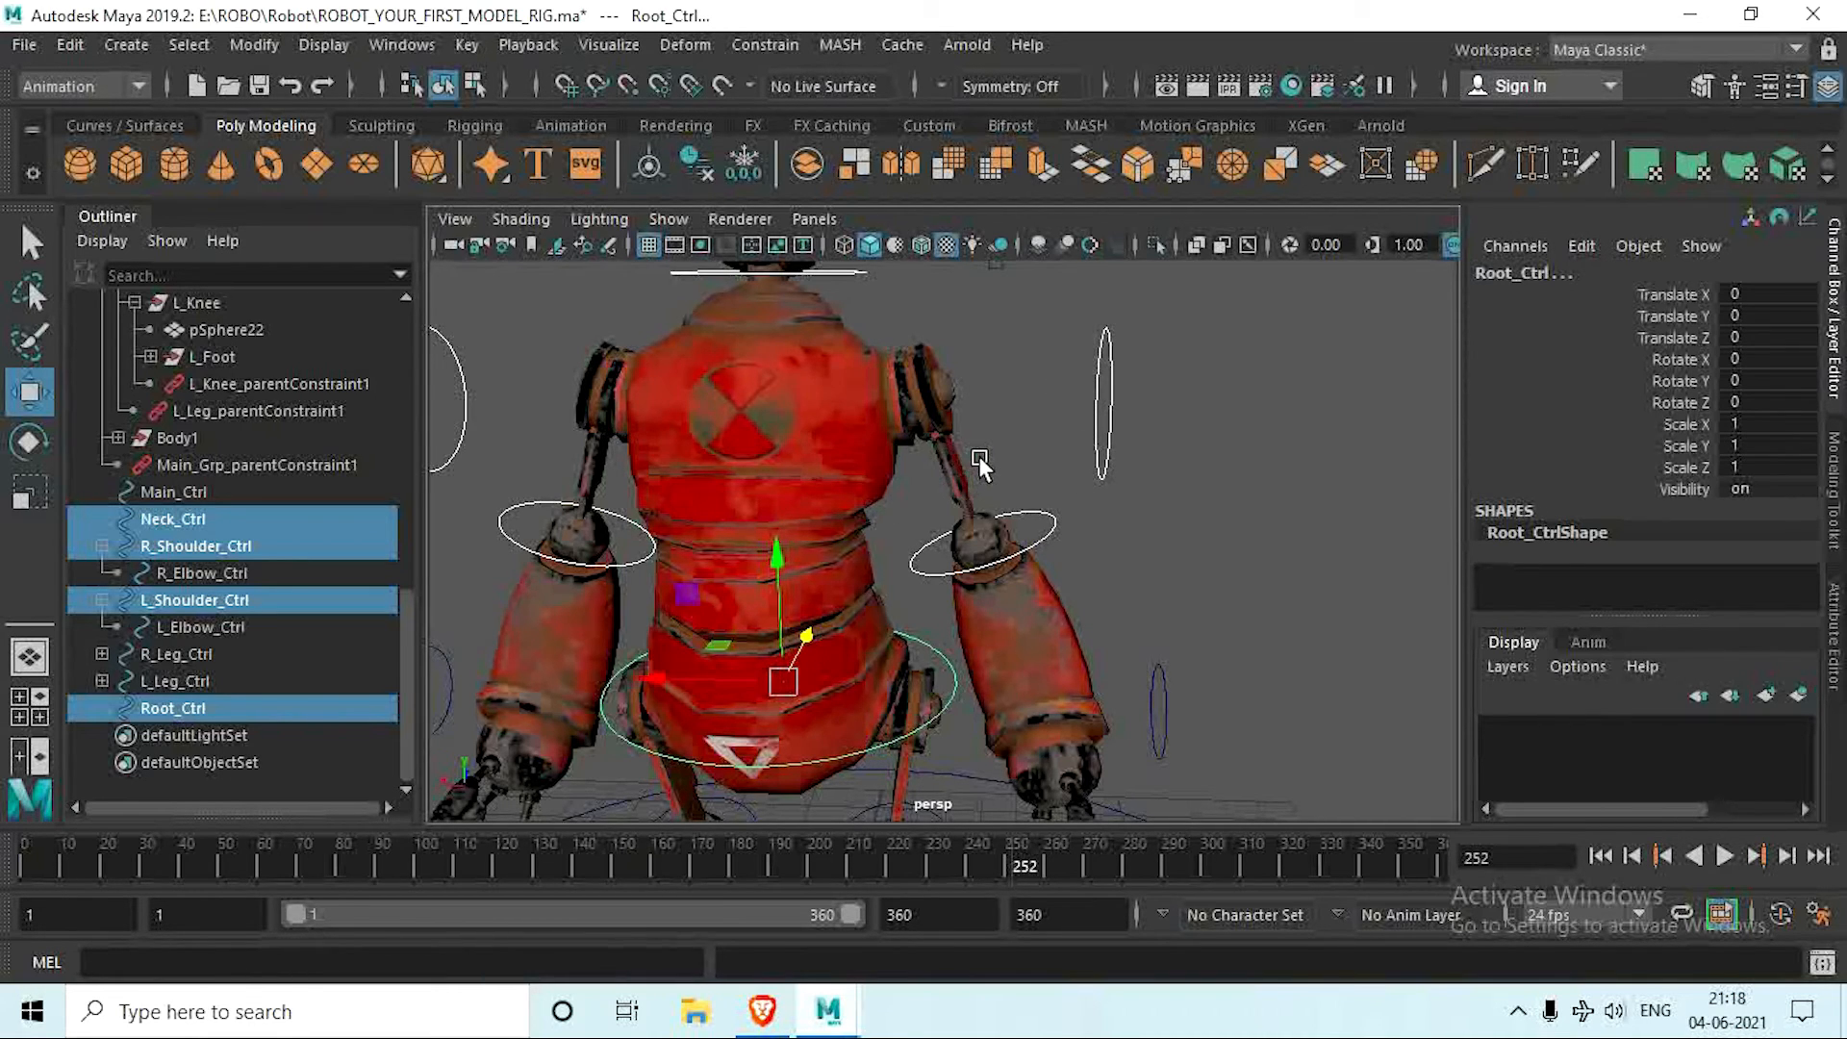
{"action": "key", "text": "p"}
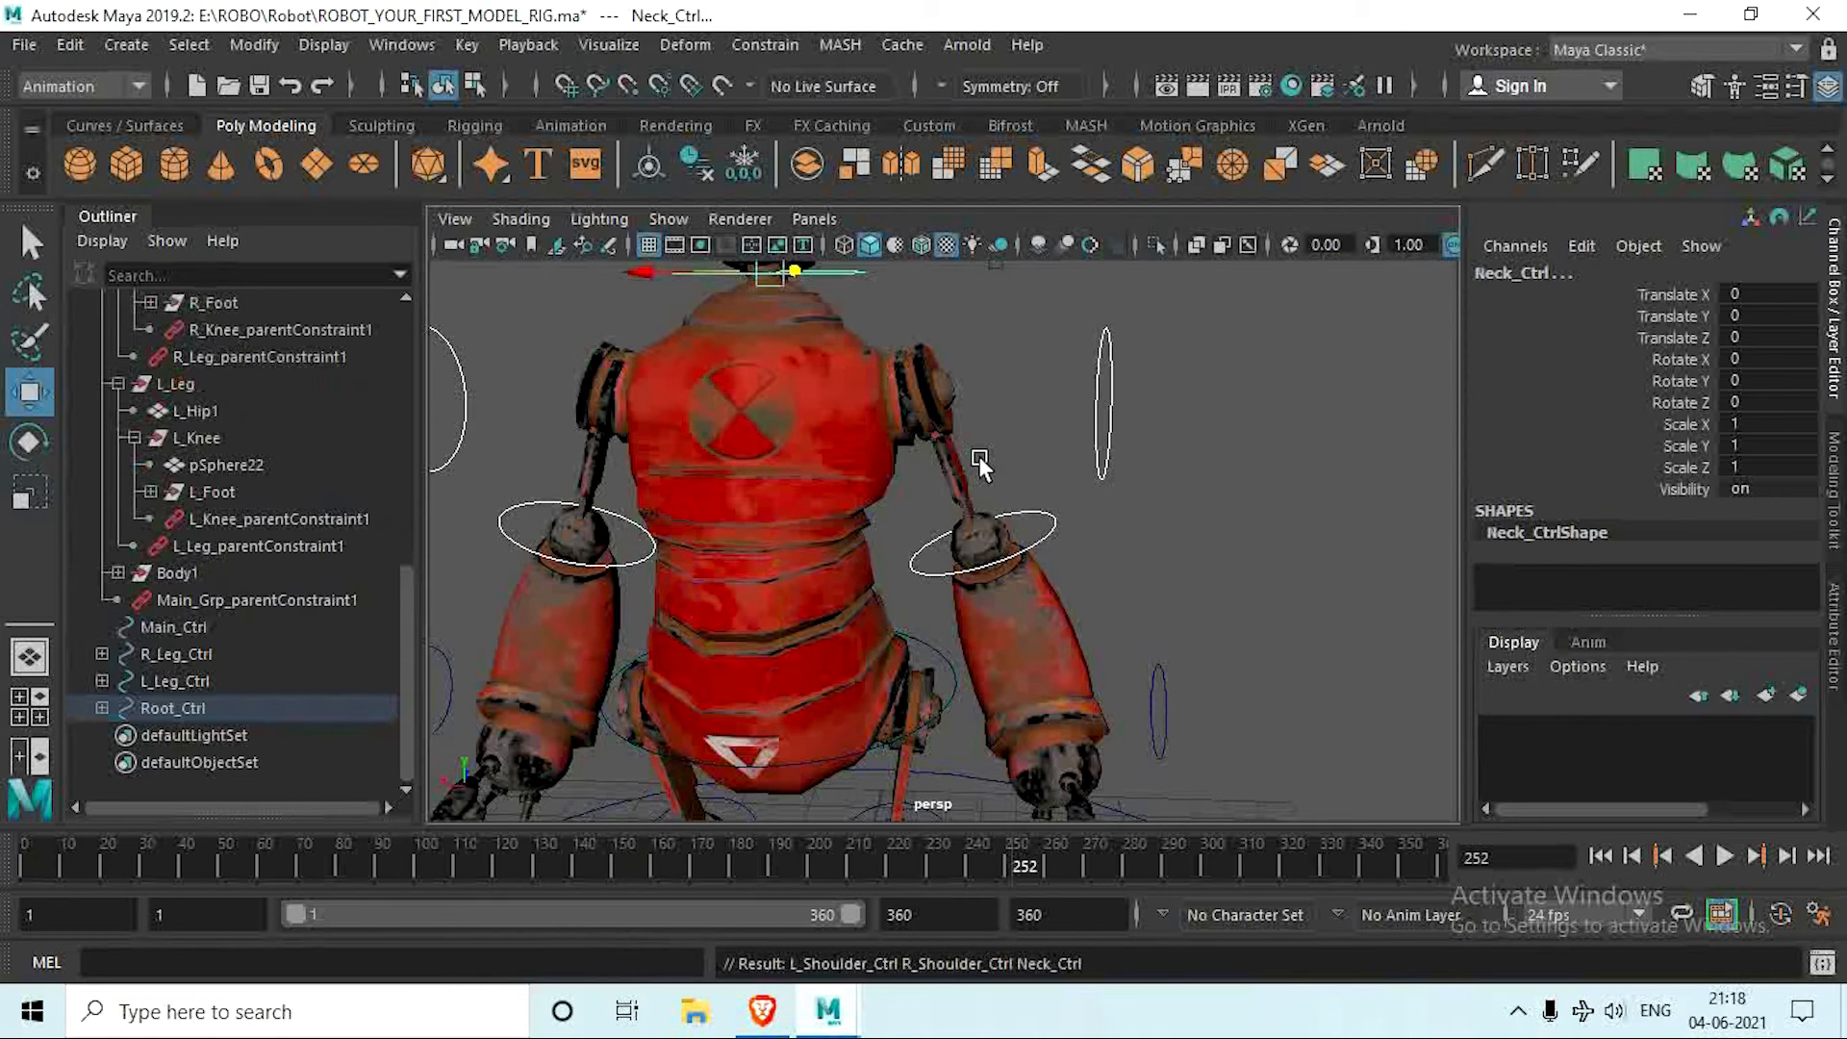
Step: Test-move Root_Ctrl to check that the neck and shoulder controllers follow it, undoing each move
{"action": "left_click", "coordinate": [252, 711]}
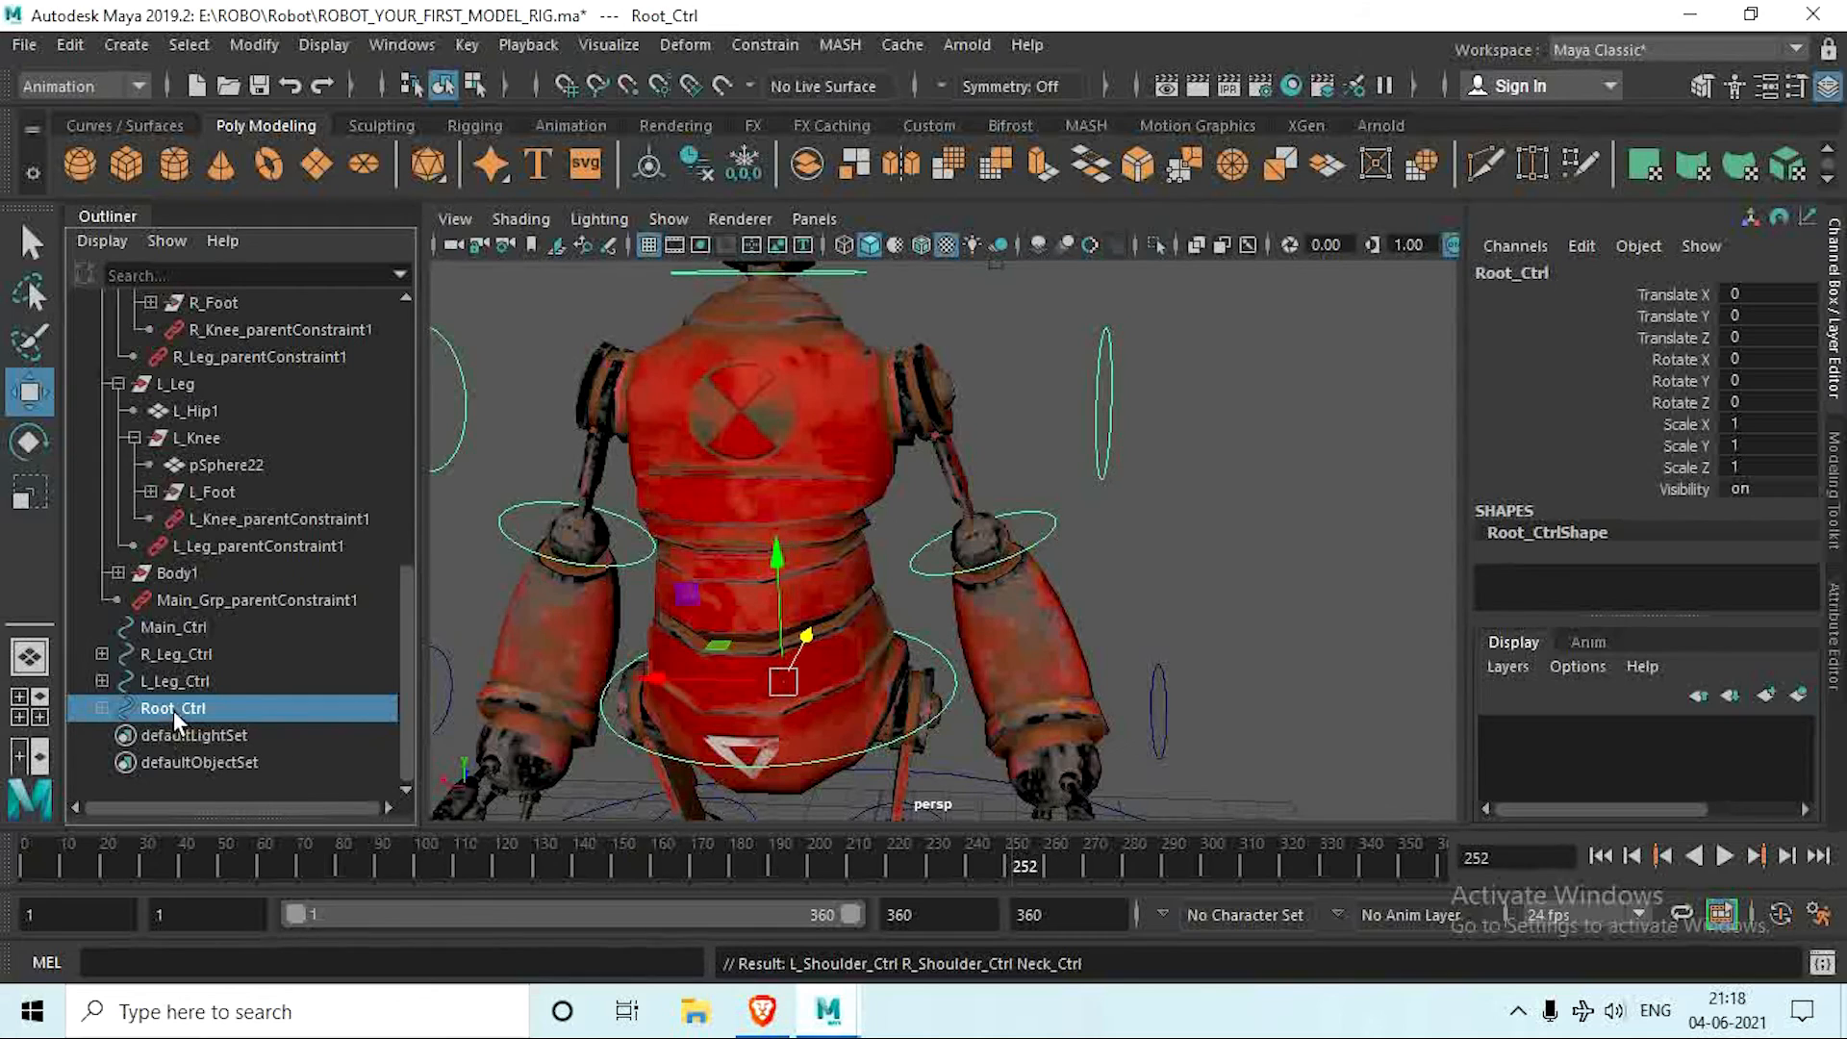
{"action": "left_click_drag", "start_coordinate": [805, 627], "coordinate": [972, 605]}
{"action": "key", "text": "ctrl+z"}
{"action": "scroll", "coordinate": [744, 629], "scroll_direction": "down", "scroll_amount": 5}
{"action": "middle_click_drag", "start_coordinate": [883, 614], "coordinate": [882, 555], "text": "alt"}
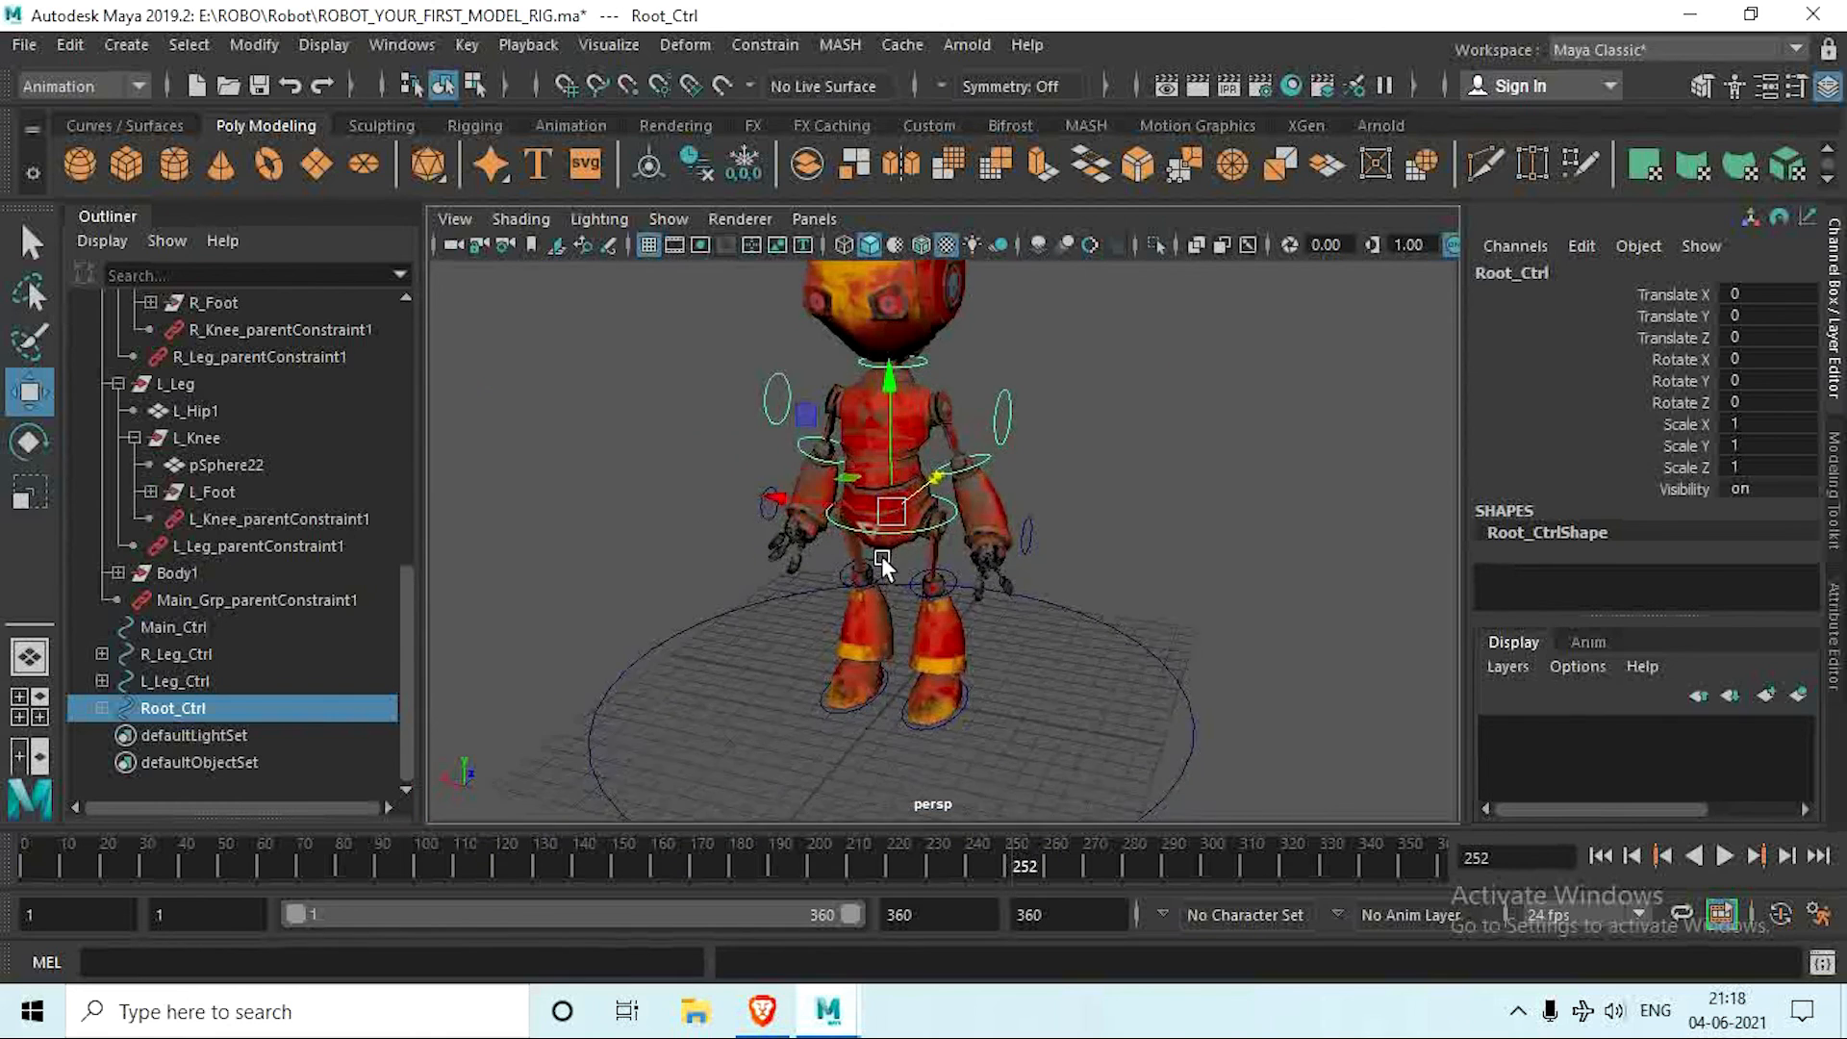
{"action": "left_click_drag", "start_coordinate": [882, 555], "coordinate": [937, 589], "text": "alt"}
{"action": "mouse_move", "coordinate": [931, 662]}
{"action": "middle_mouse_down", "text": "alt"}
{"action": "mouse_move", "coordinate": [937, 616]}
{"action": "mouse_move", "coordinate": [946, 696]}
{"action": "mouse_move", "coordinate": [907, 672]}
{"action": "middle_mouse_up", "text": "alt"}
{"action": "scroll", "coordinate": [937, 615], "scroll_direction": "up", "scroll_amount": 4}
{"action": "scroll", "coordinate": [947, 697], "scroll_direction": "down", "scroll_amount": 4}
{"action": "left_click_drag", "start_coordinate": [898, 589], "coordinate": [812, 678], "text": "alt"}
{"action": "left_click_drag", "start_coordinate": [918, 503], "coordinate": [770, 566]}
{"action": "key", "text": "ctrl+z"}
Step: Parent L_Leg_Ctrl and R_Leg_Ctrl under the large ground circle Main_Ctrl
{"action": "scroll", "coordinate": [772, 577], "scroll_direction": "up", "scroll_amount": 5}
{"action": "left_click_drag", "start_coordinate": [783, 639], "coordinate": [898, 650], "text": "alt"}
{"action": "scroll", "coordinate": [899, 650], "scroll_direction": "down", "scroll_amount": 2}
{"action": "mouse_move", "coordinate": [898, 650]}
{"action": "middle_mouse_down", "text": "alt"}
{"action": "mouse_move", "coordinate": [897, 594]}
{"action": "mouse_move", "coordinate": [900, 639]}
{"action": "middle_mouse_up", "text": "alt"}
{"action": "scroll", "coordinate": [891, 653], "scroll_direction": "down", "scroll_amount": 5}
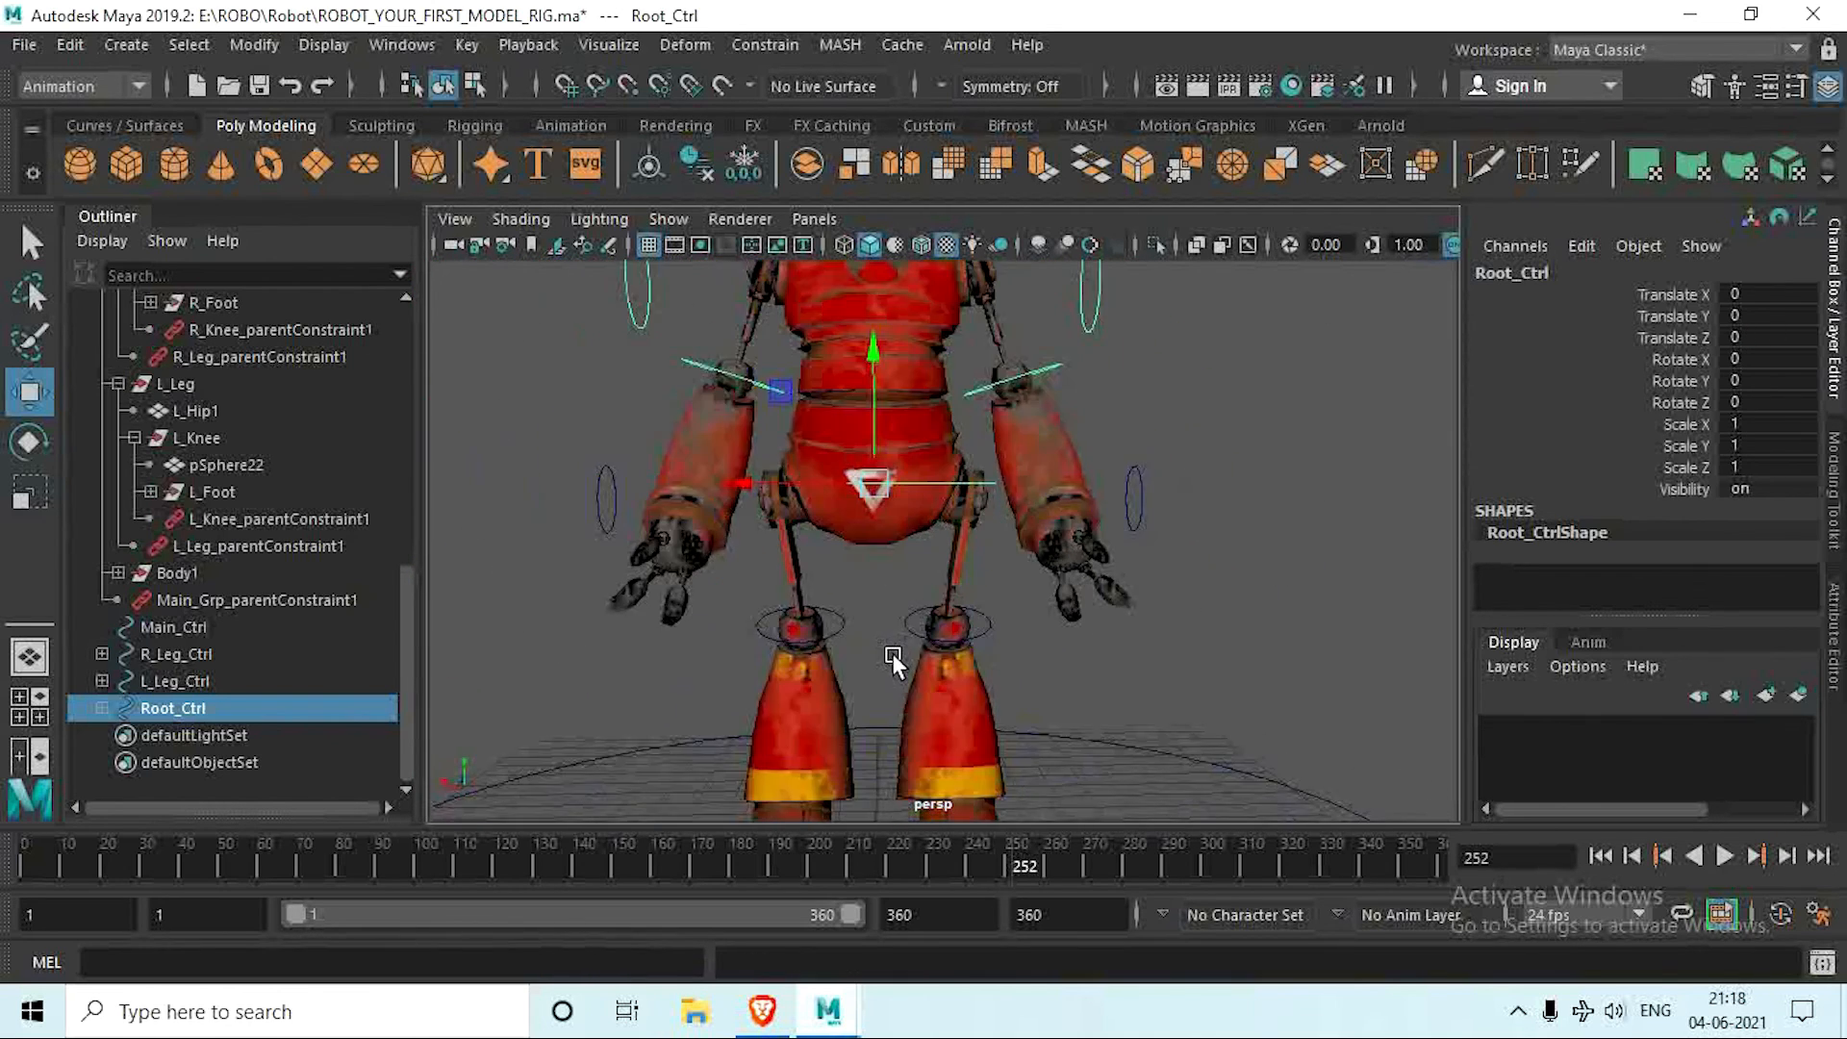
{"action": "mouse_move", "coordinate": [891, 651]}
{"action": "left_mouse_down", "text": "alt"}
{"action": "mouse_move", "coordinate": [815, 684]}
{"action": "mouse_move", "coordinate": [891, 657]}
{"action": "left_mouse_up", "text": "alt"}
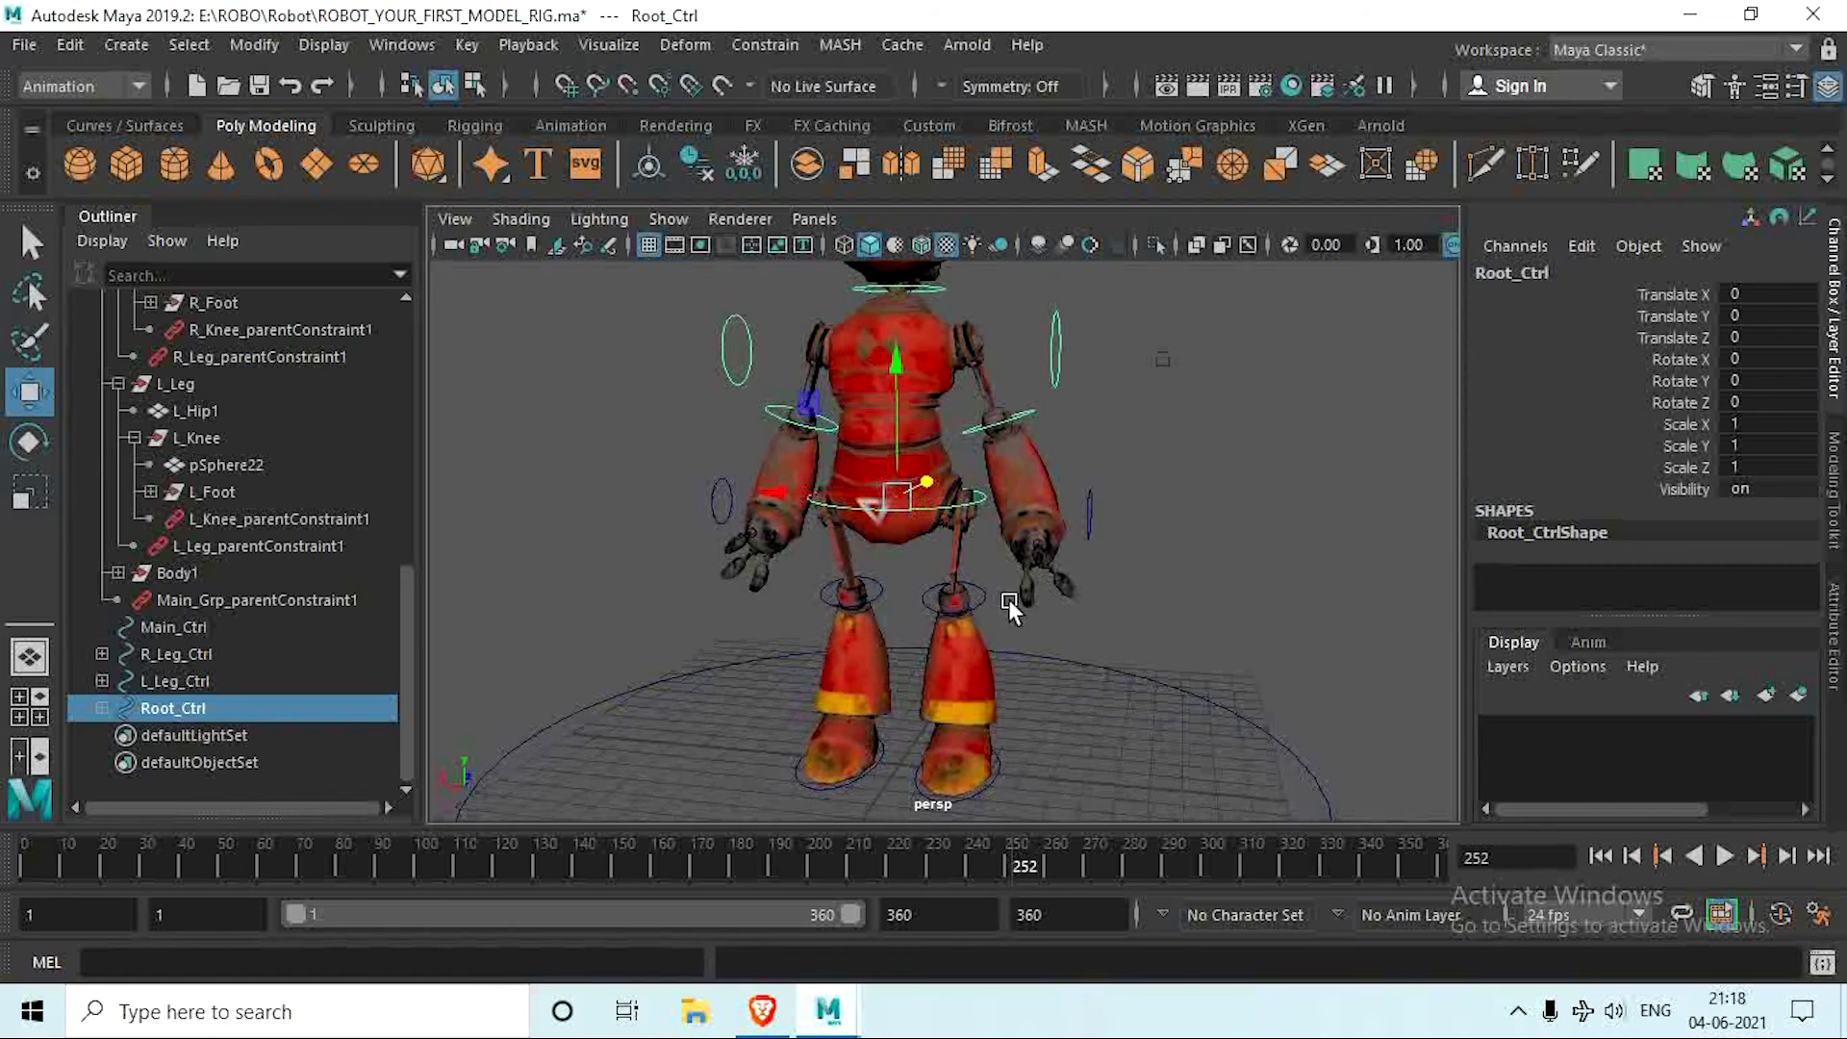
{"action": "left_click", "coordinate": [1091, 496]}
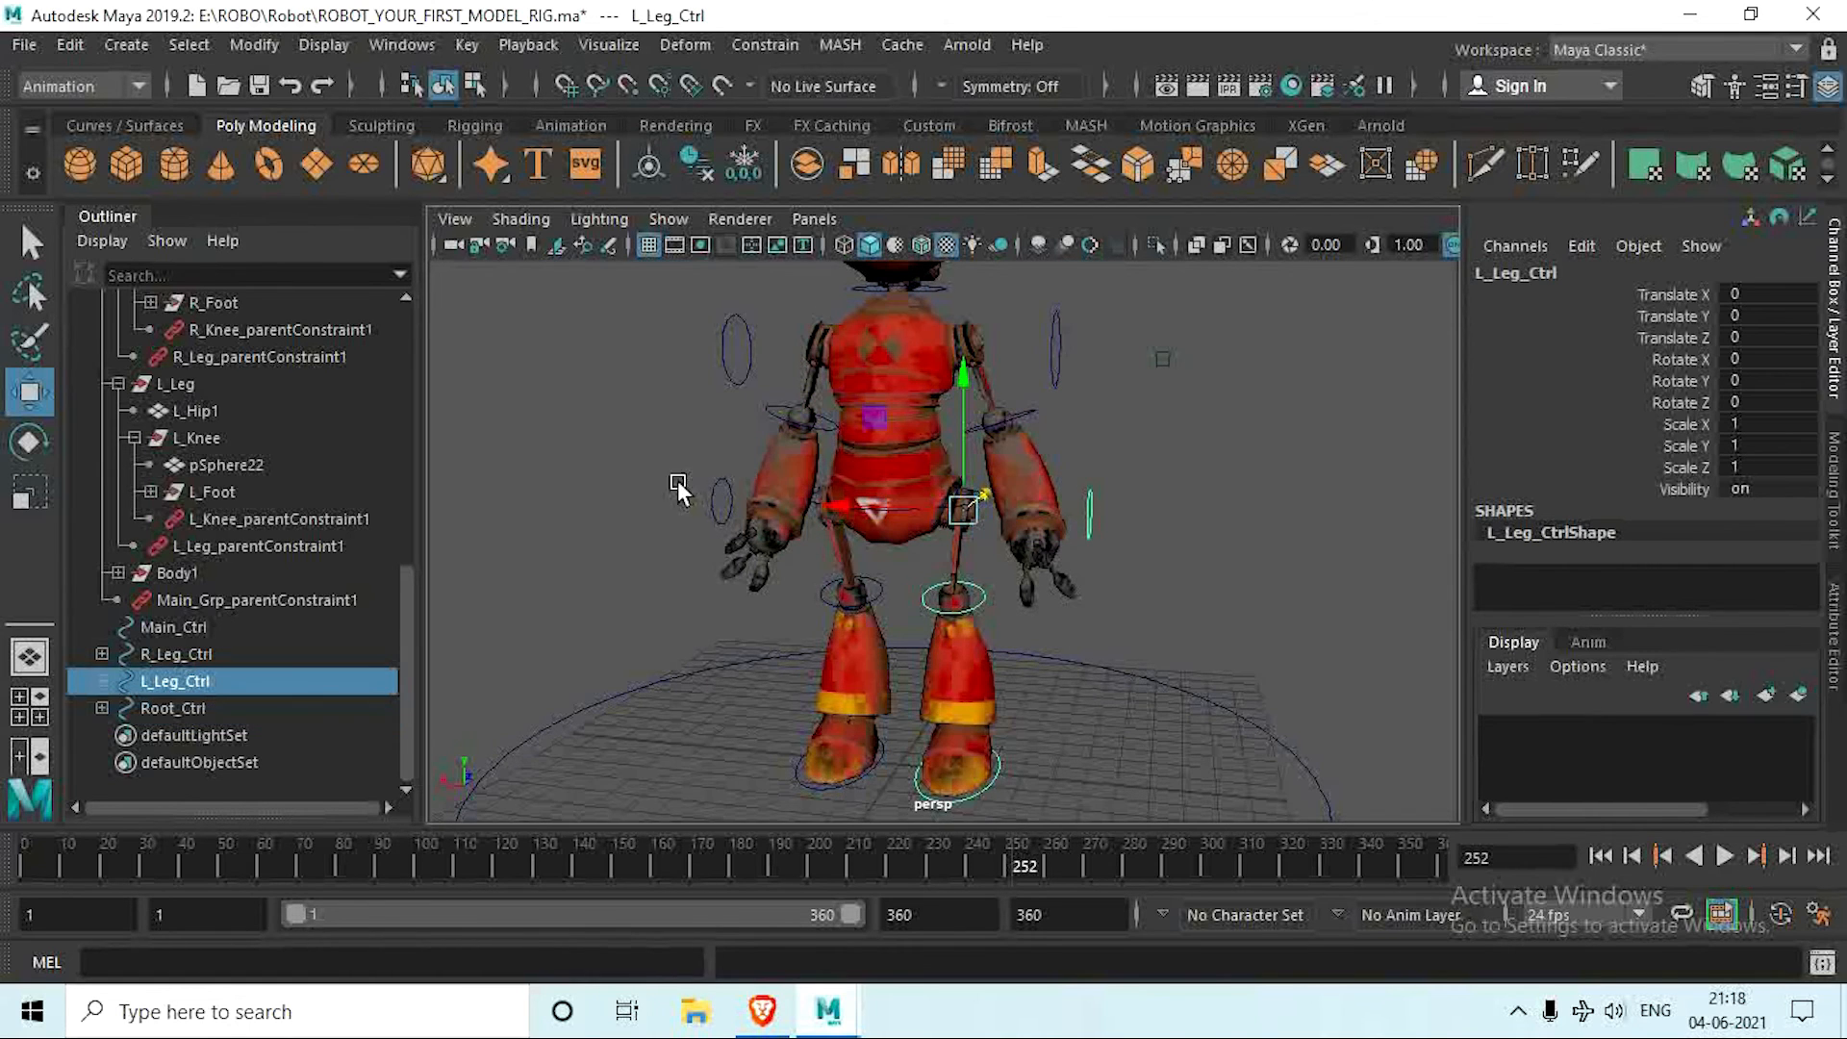
{"action": "left_click", "coordinate": [717, 501], "text": "shift"}
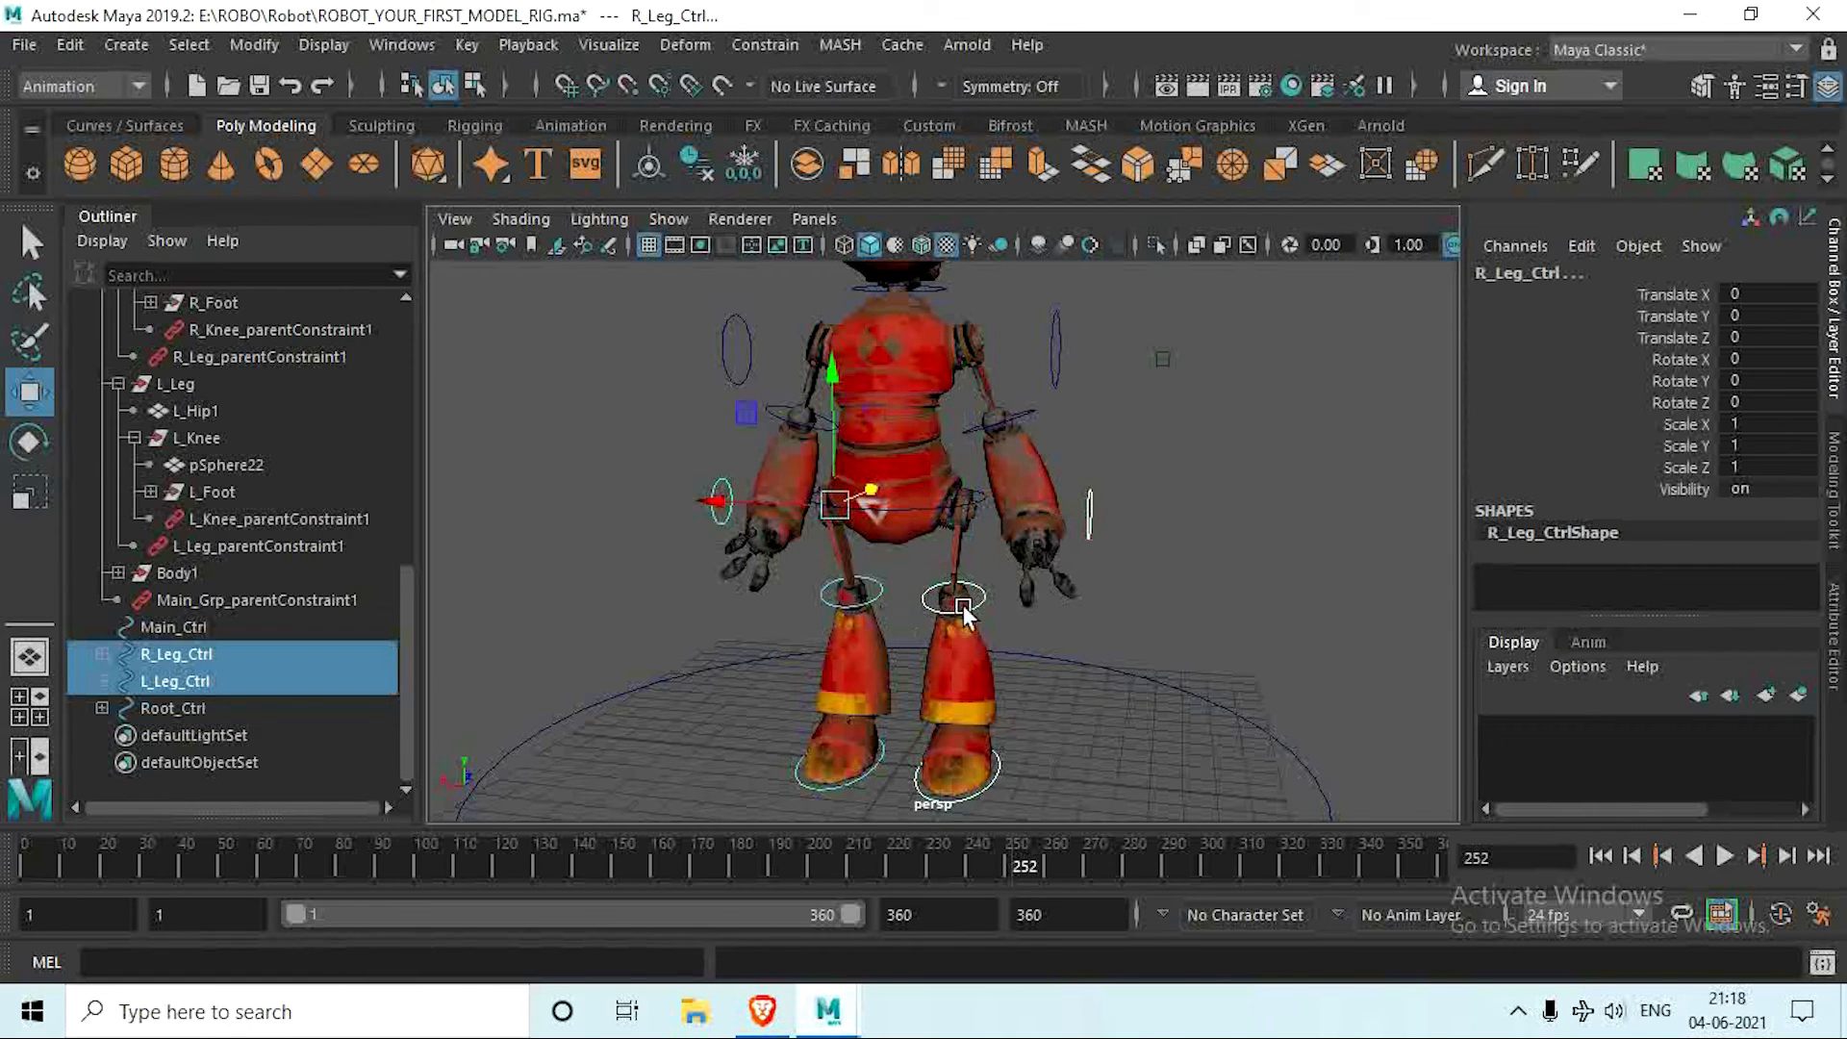
{"action": "mouse_move", "coordinate": [962, 604]}
{"action": "left_mouse_down", "text": "alt"}
{"action": "mouse_move", "coordinate": [983, 584]}
{"action": "mouse_move", "coordinate": [1005, 606]}
{"action": "mouse_move", "coordinate": [915, 642]}
{"action": "mouse_move", "coordinate": [956, 621]}
{"action": "left_mouse_up", "text": "alt"}
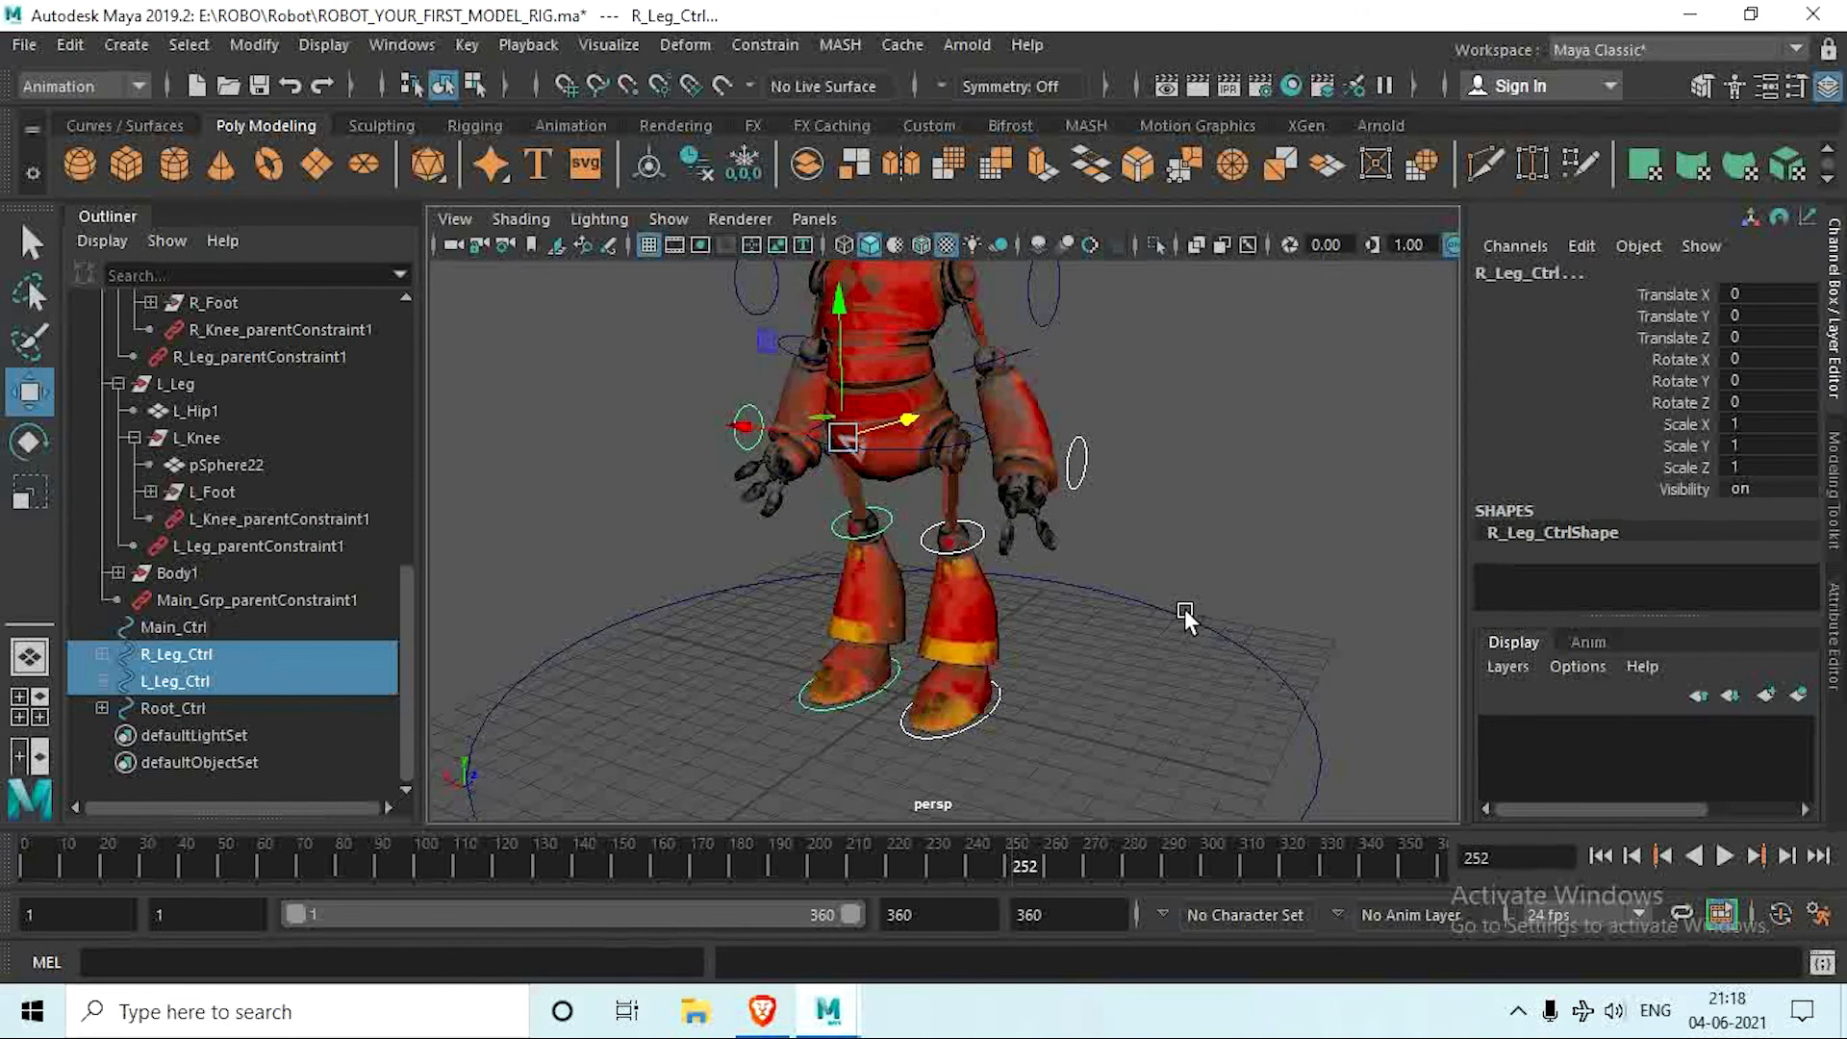
{"action": "left_click_drag", "start_coordinate": [1190, 599], "coordinate": [1285, 696]}
{"action": "right_click_drag", "start_coordinate": [1286, 697], "coordinate": [1002, 636], "text": "alt"}
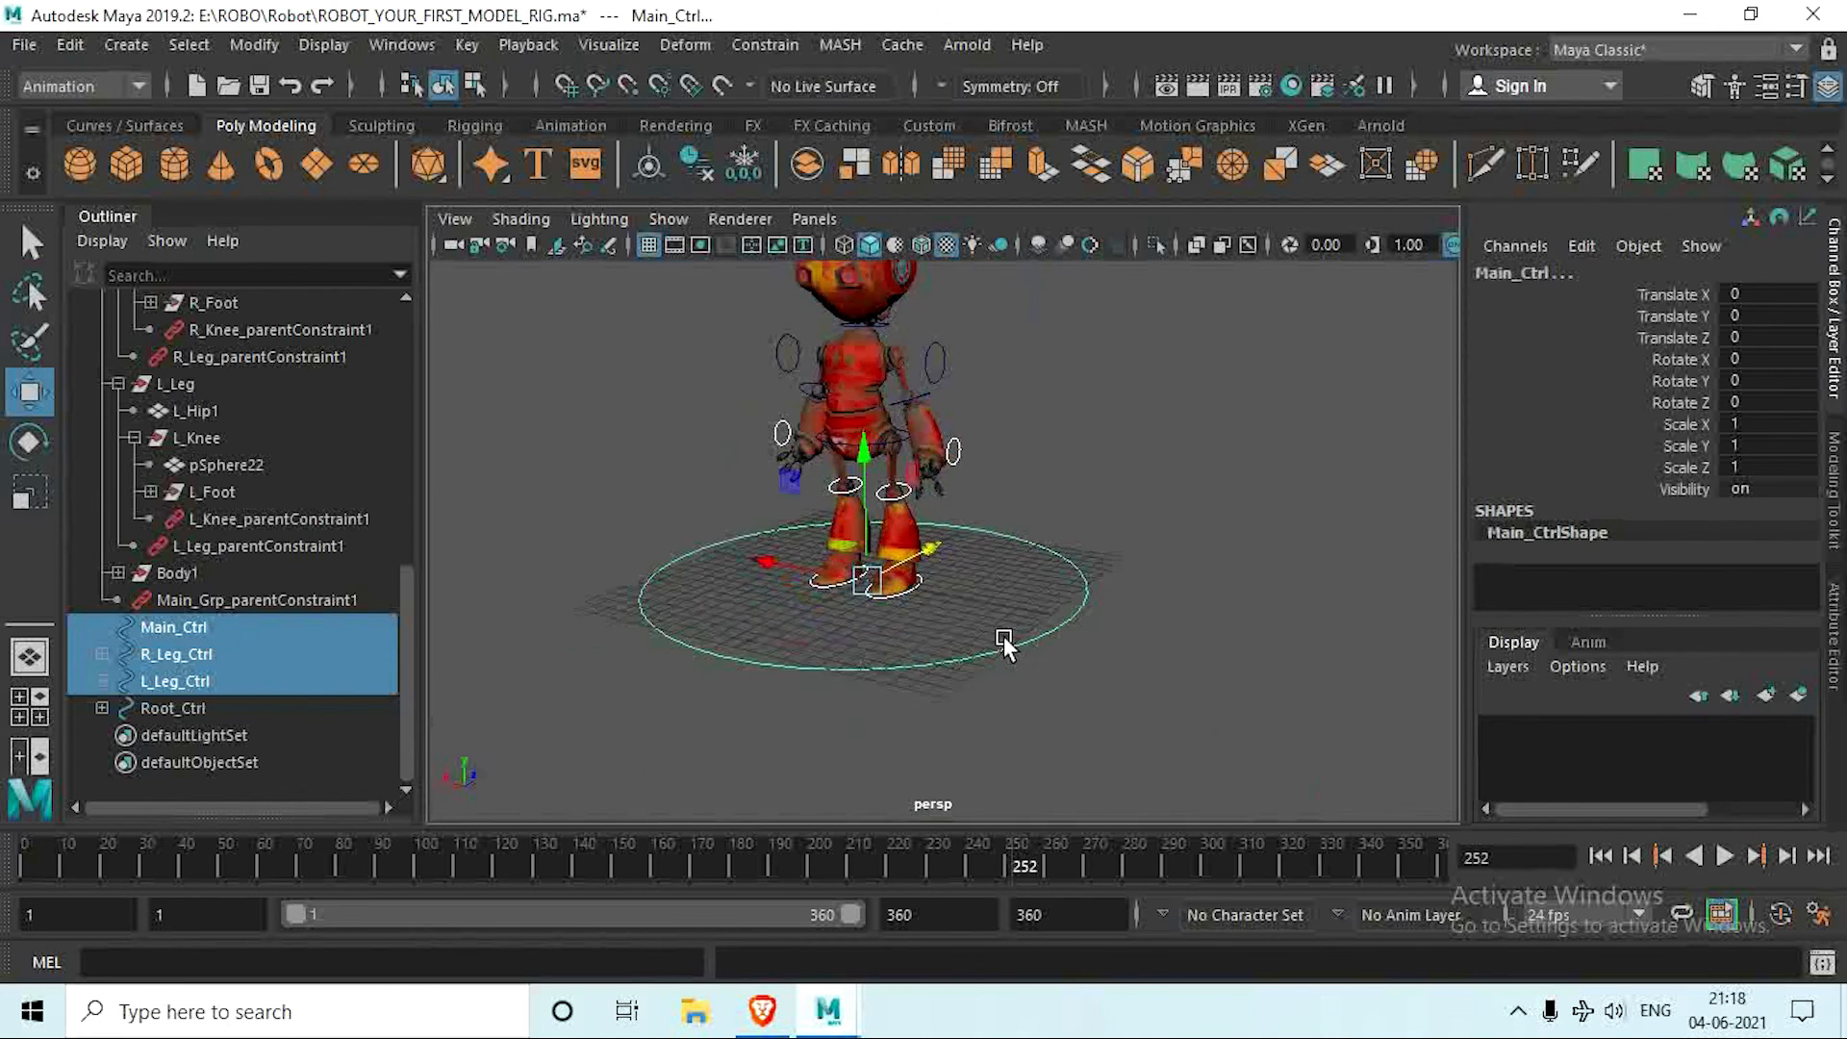
{"action": "left_click_drag", "start_coordinate": [994, 700], "coordinate": [1018, 710], "text": "alt"}
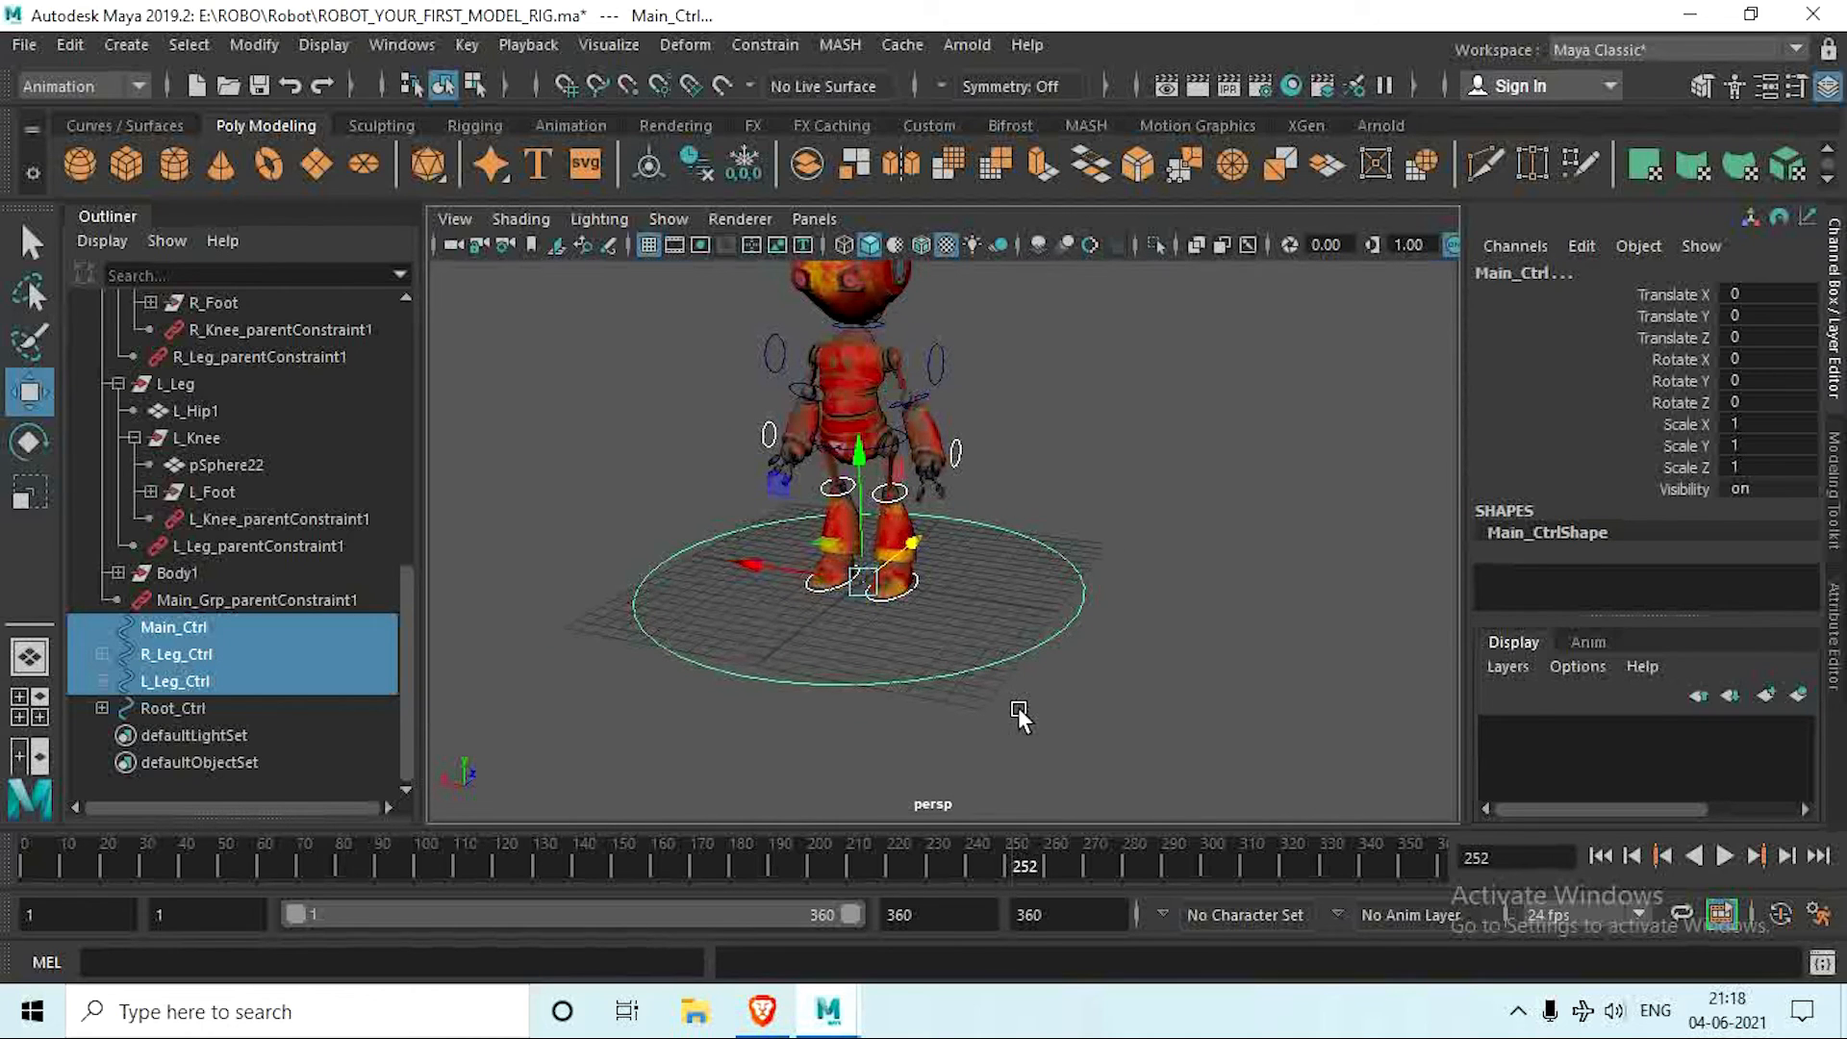
{"action": "key", "text": "p"}
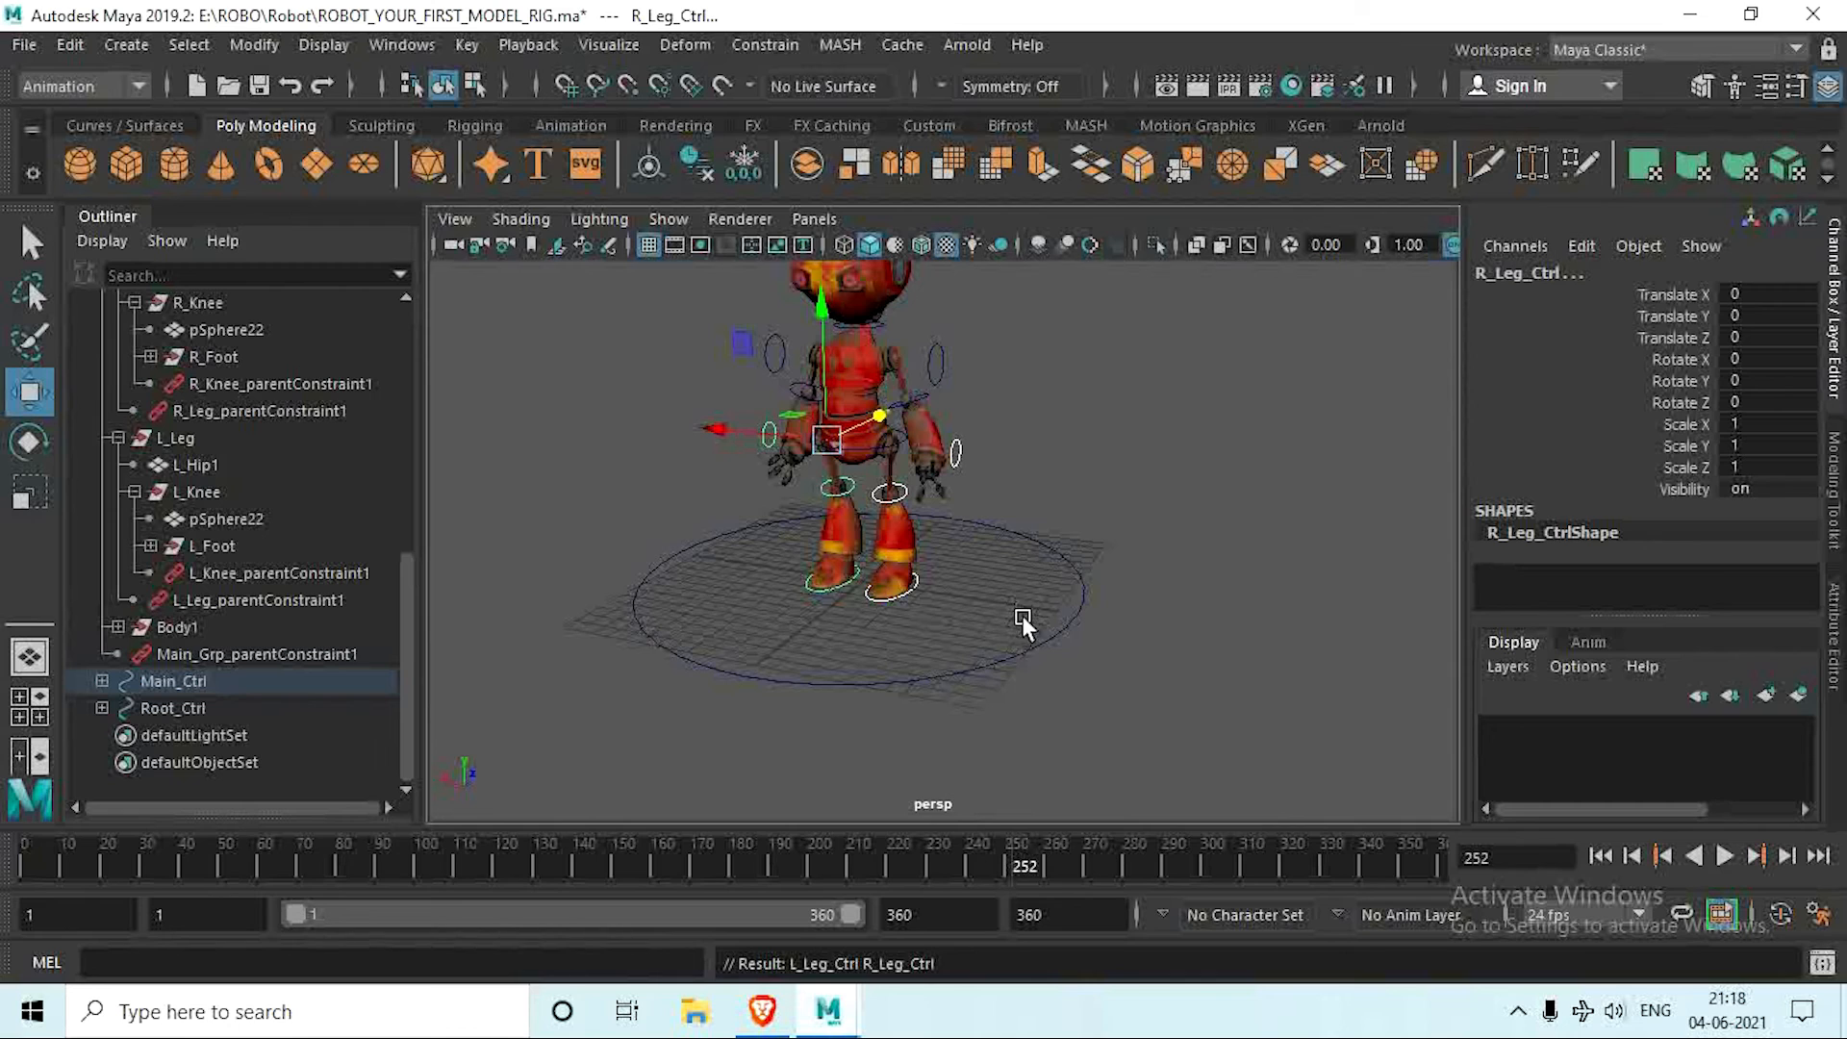
Step: Test-move Main_Ctrl to check that the leg controllers follow it, and undo the move
{"action": "left_click_drag", "start_coordinate": [1030, 626], "coordinate": [1095, 712]}
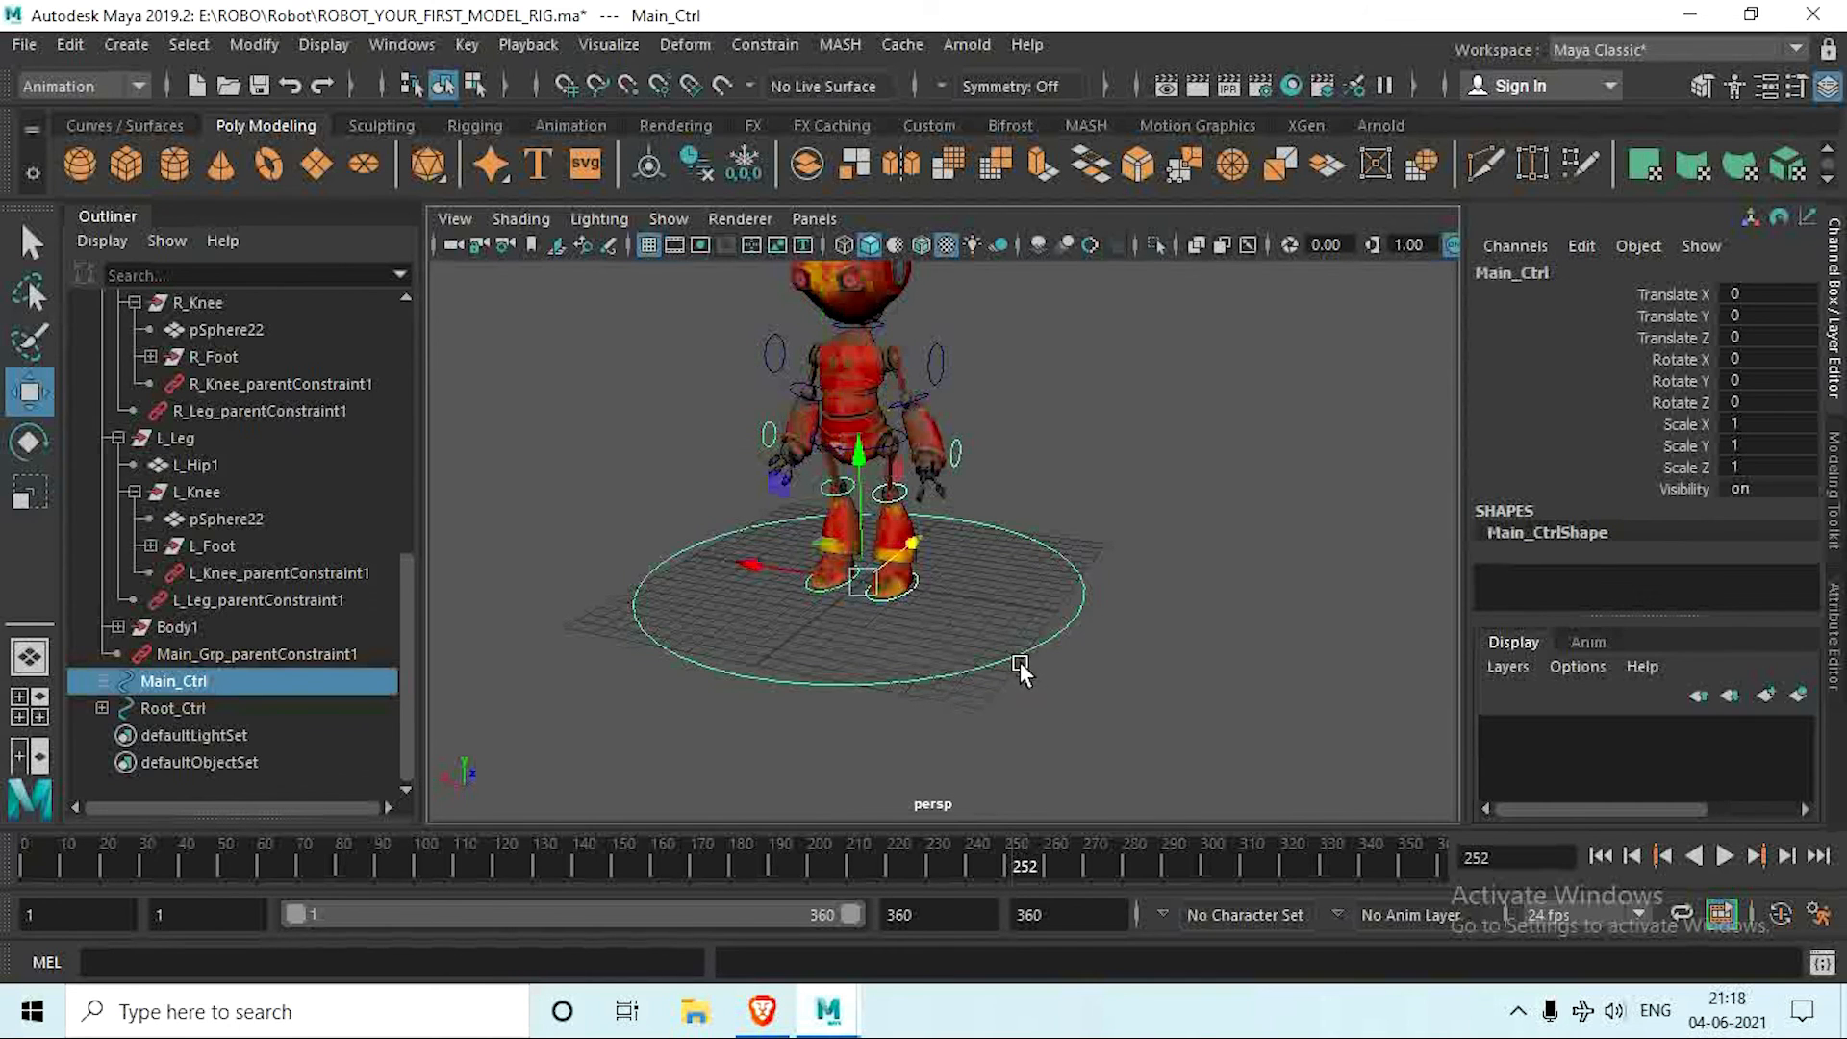
{"action": "left_click_drag", "start_coordinate": [1017, 652], "coordinate": [1030, 579], "text": "alt"}
{"action": "key", "text": "ctrl+z"}
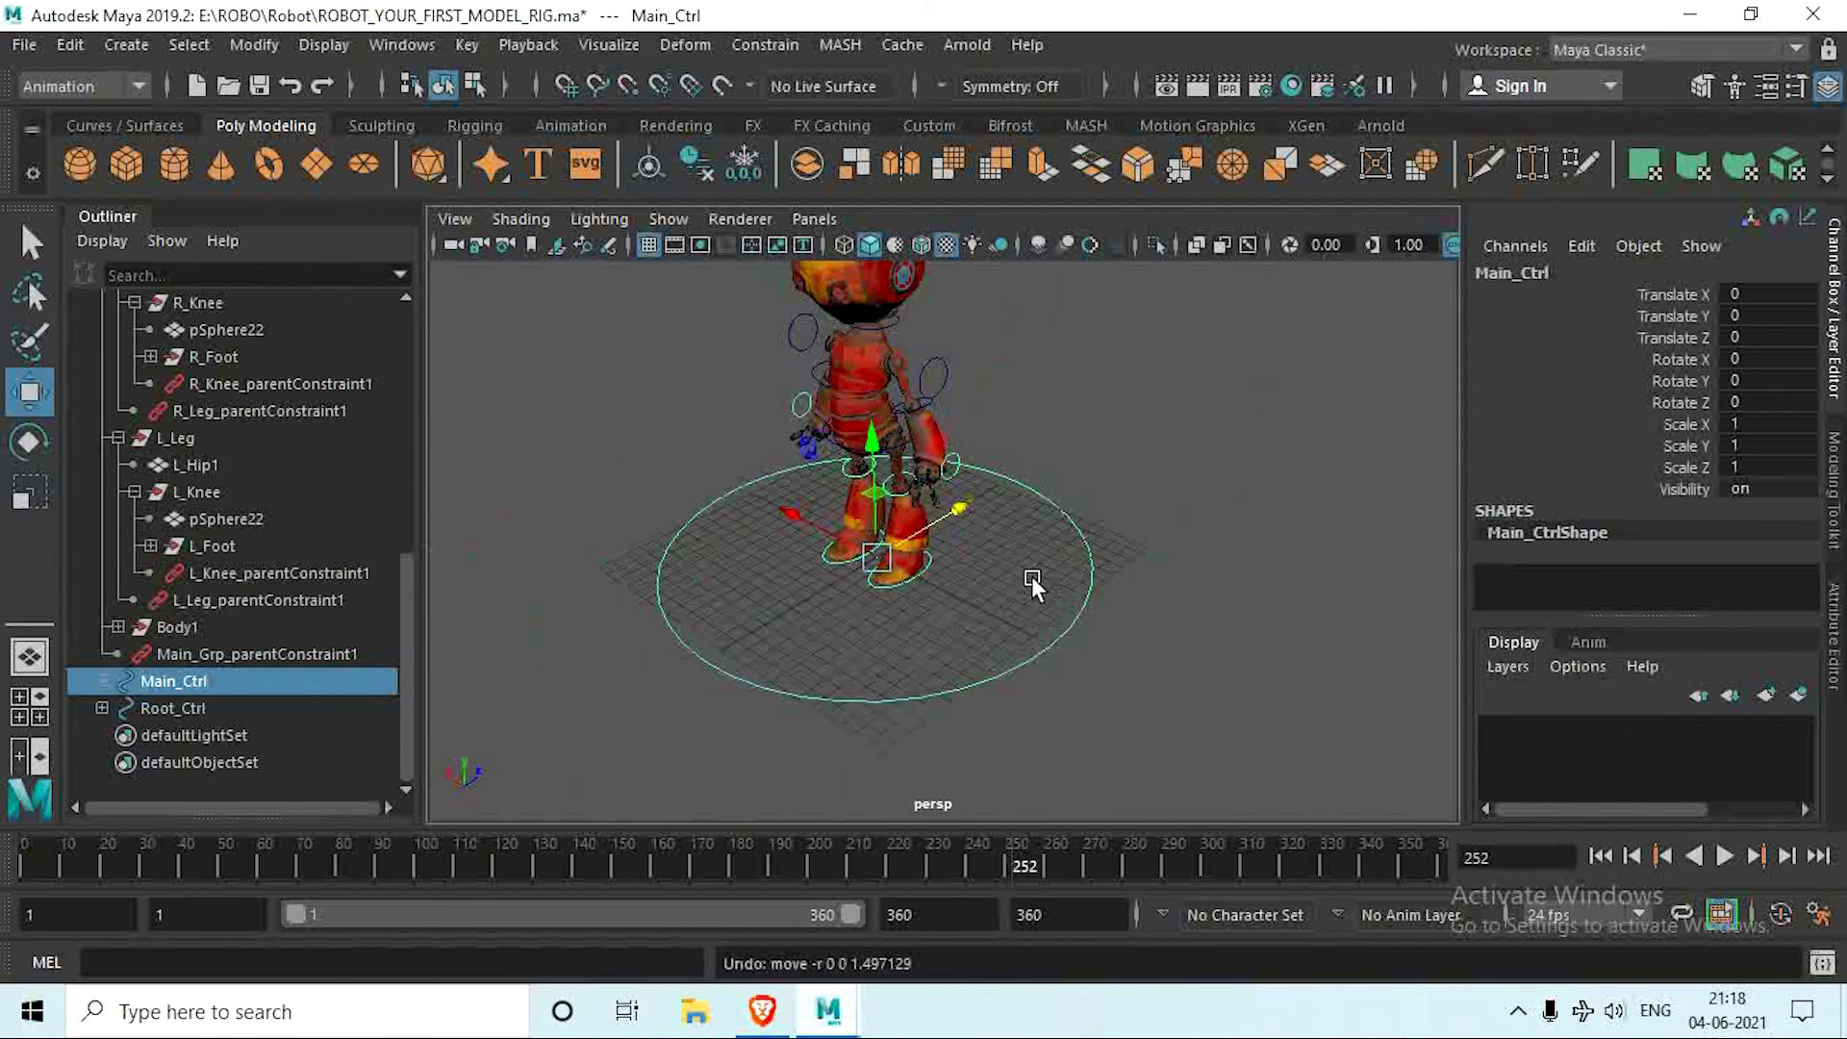
Step: Try parenting Root_Ctrl under Main_Ctrl, and undo the parenting
{"action": "middle_click_drag", "start_coordinate": [977, 637], "coordinate": [983, 692], "text": "alt"}
{"action": "left_click_drag", "start_coordinate": [982, 693], "coordinate": [1116, 648], "text": "alt"}
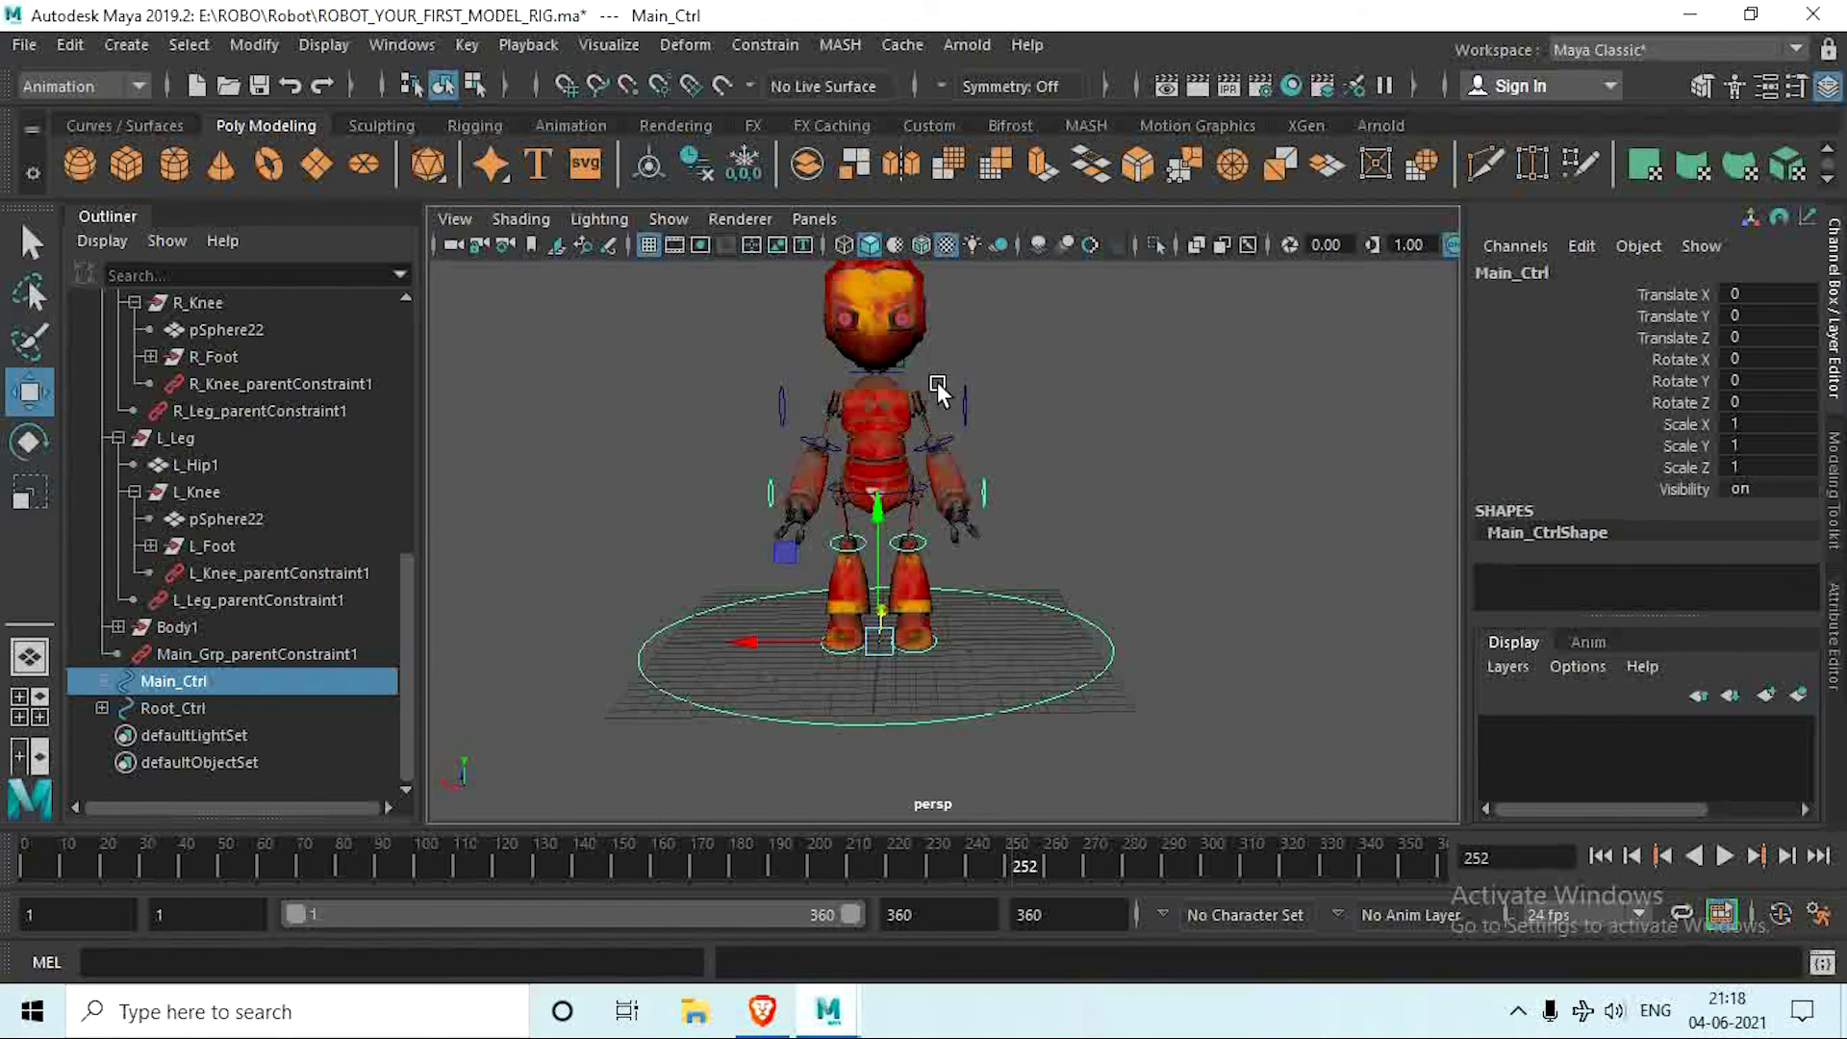
{"action": "middle_click_drag", "start_coordinate": [1025, 469], "coordinate": [1020, 538], "text": "alt"}
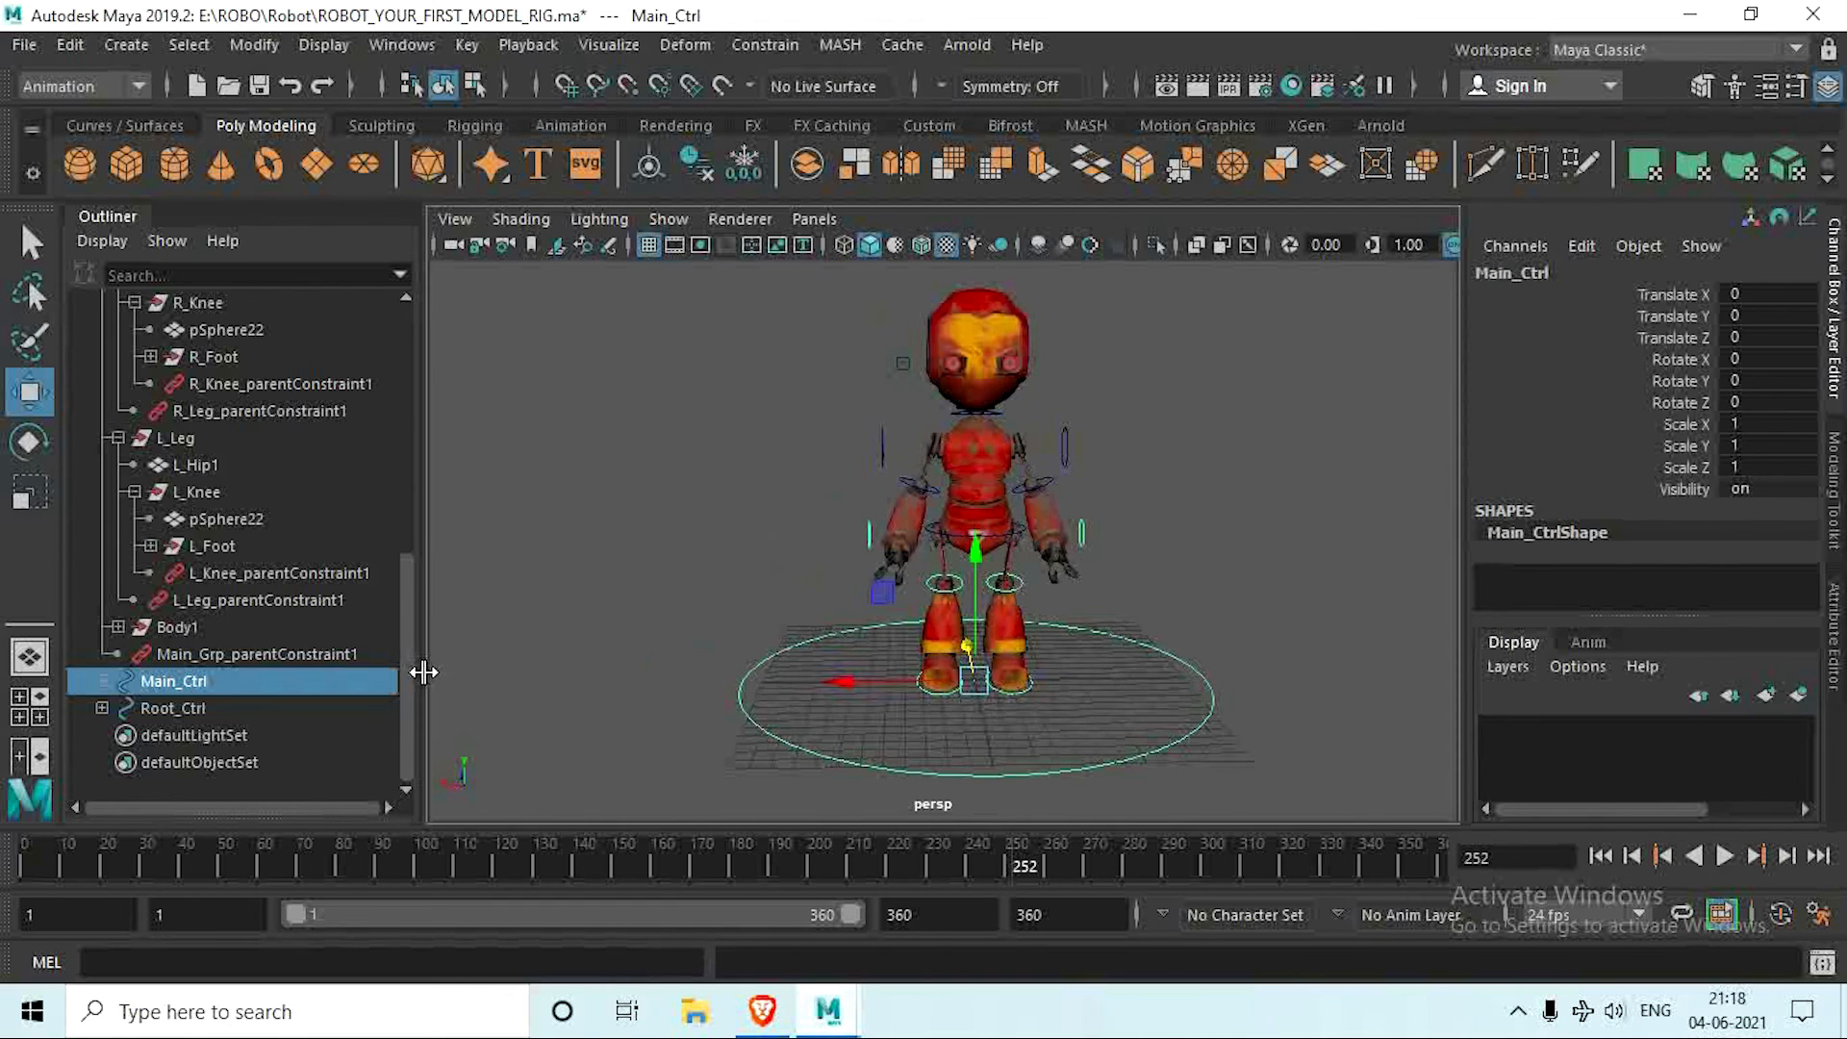
{"action": "left_click", "coordinate": [193, 711]}
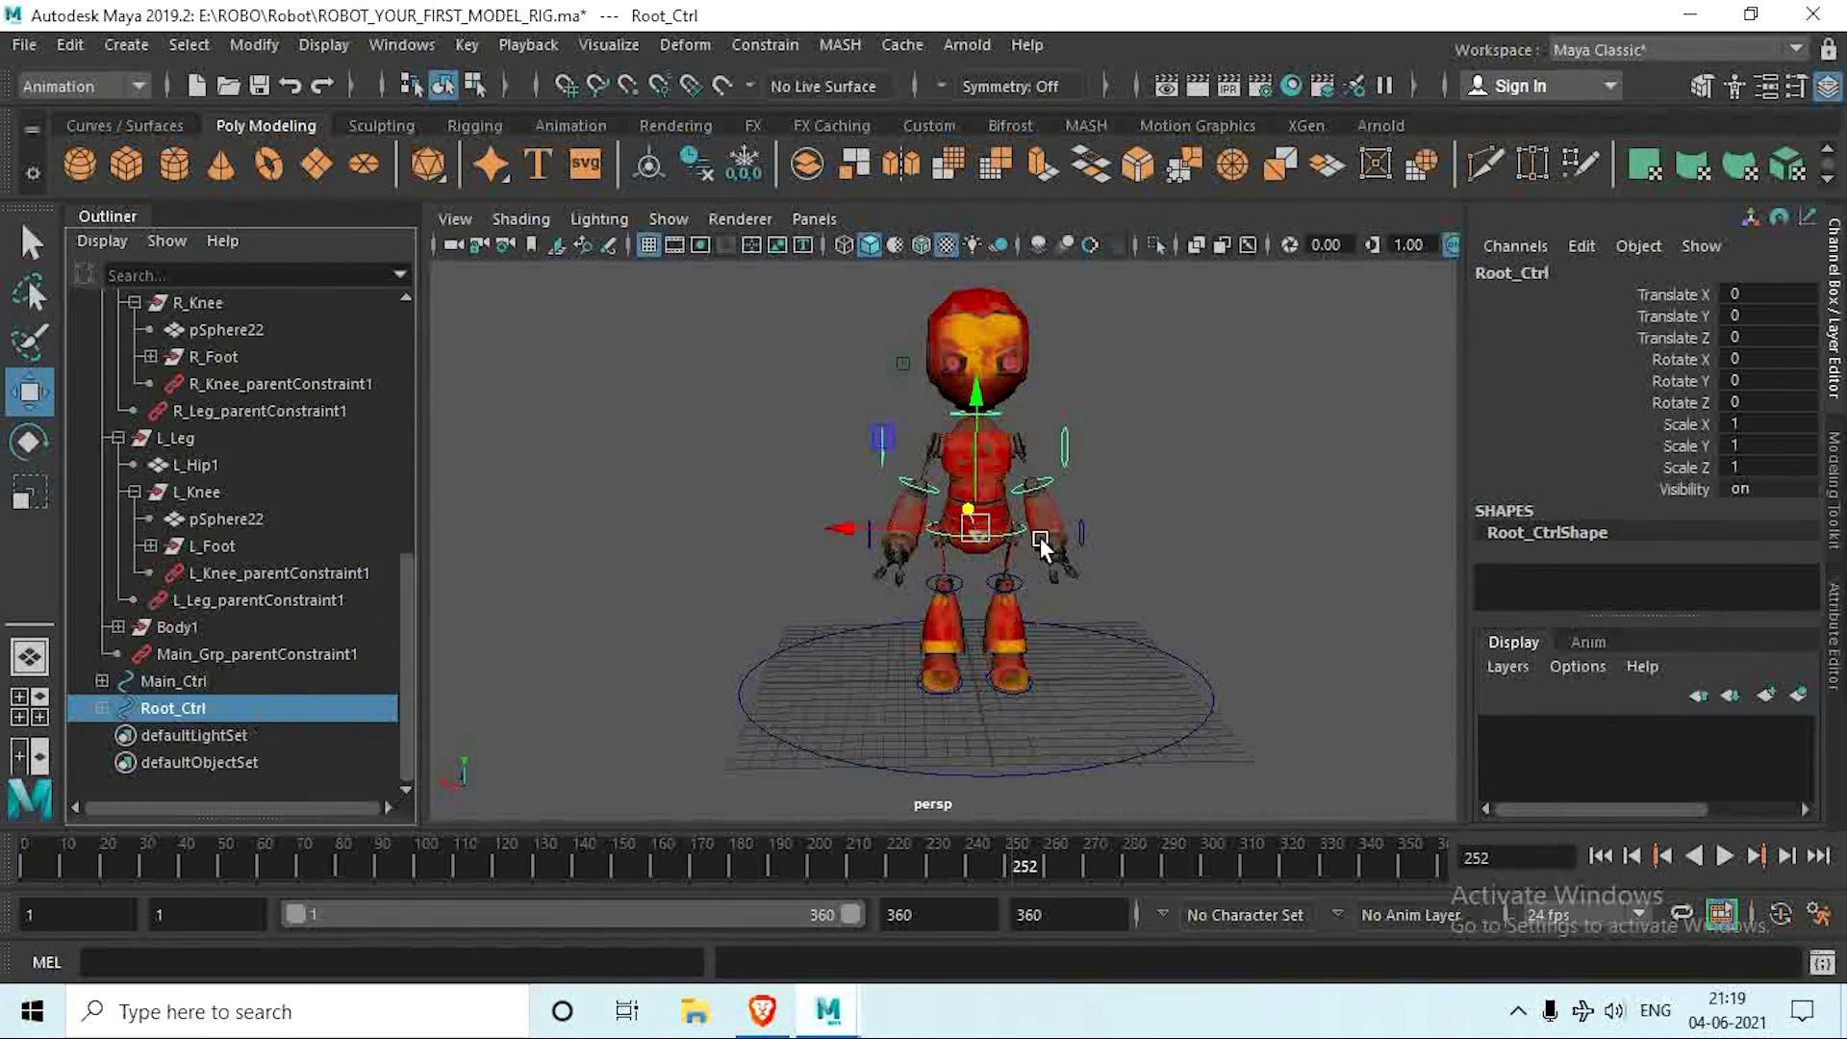
{"action": "left_click", "coordinate": [1180, 734], "text": "shift"}
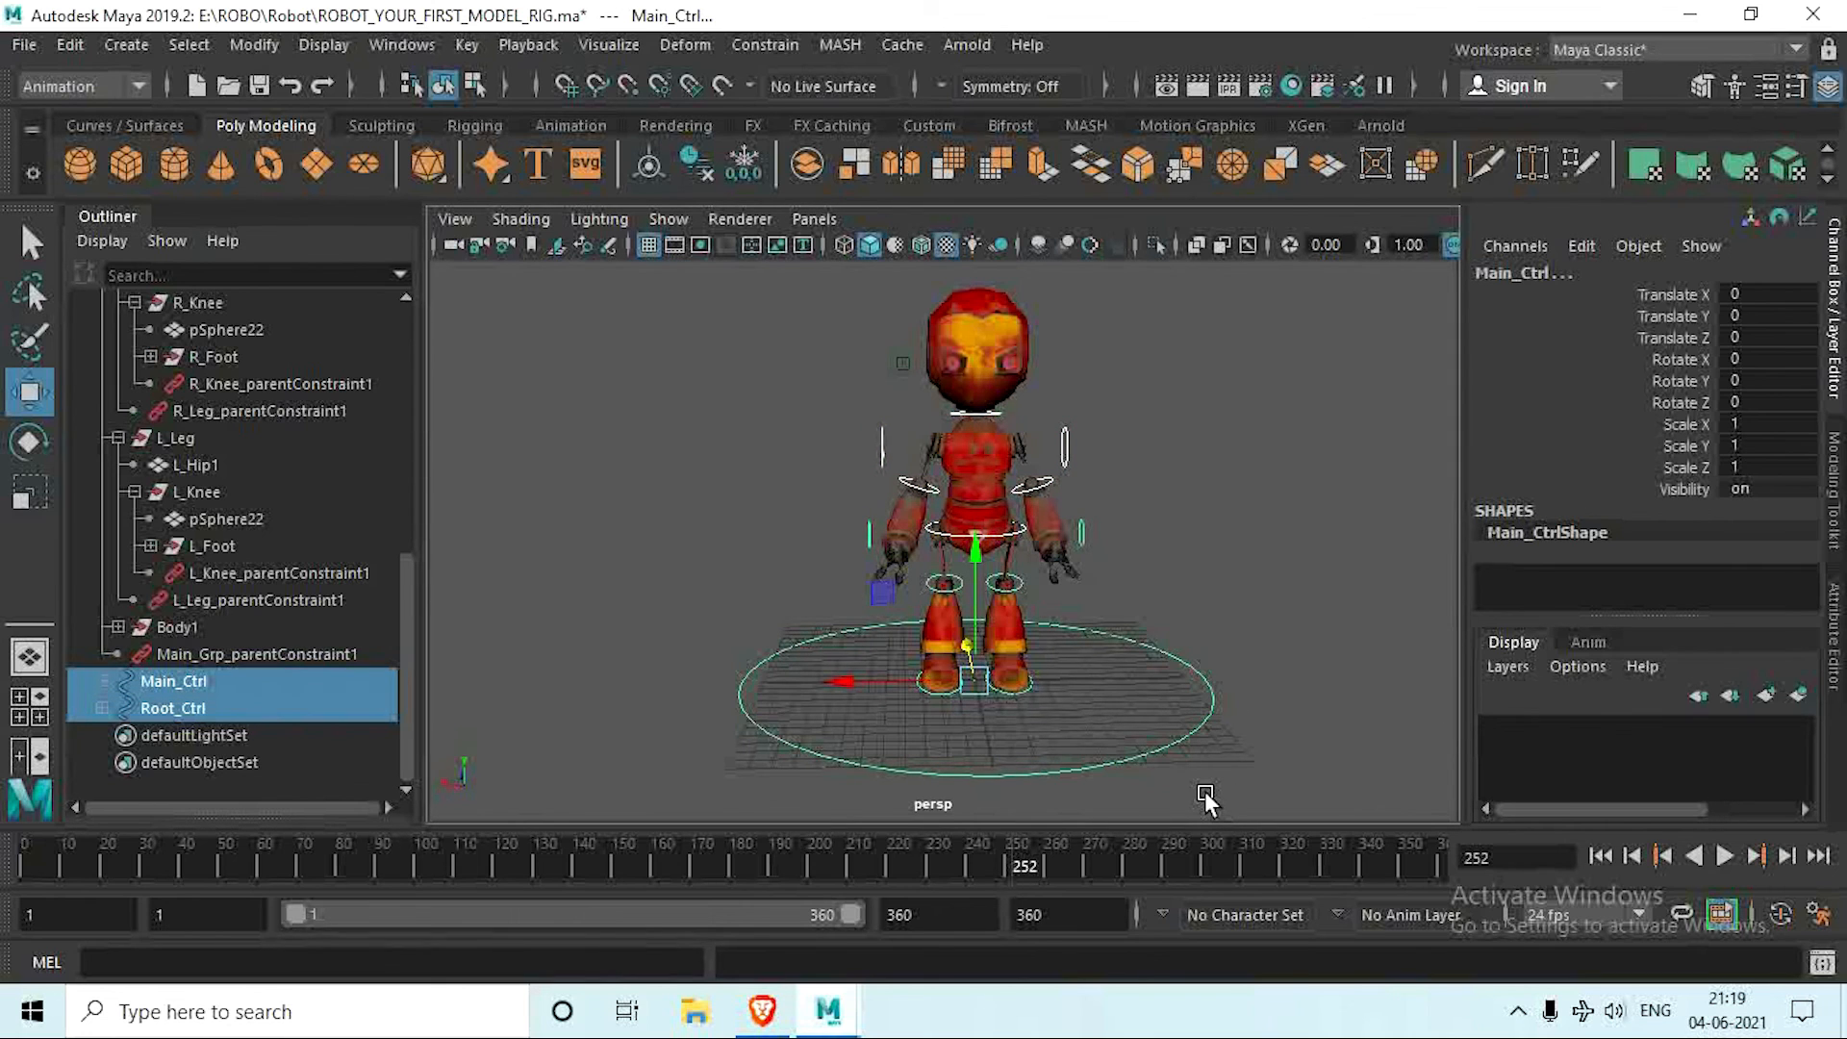
{"action": "key", "text": "p"}
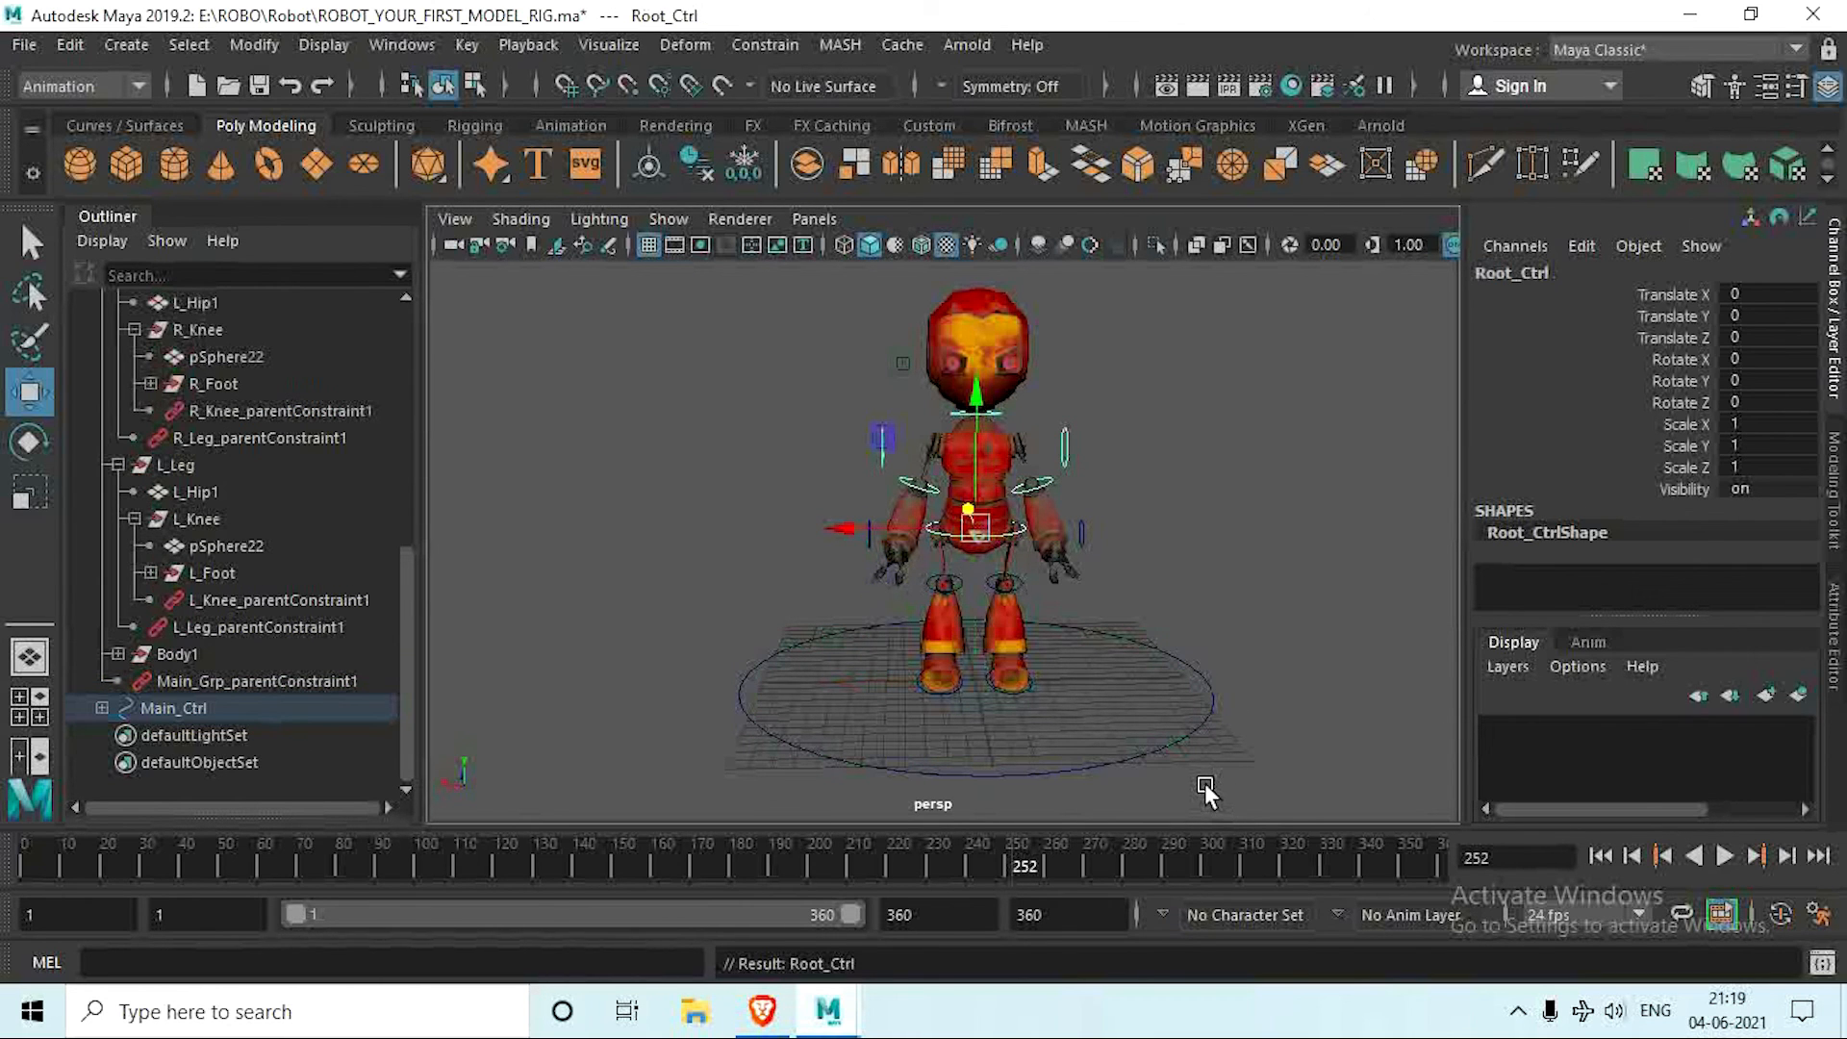
{"action": "left_click_drag", "start_coordinate": [1154, 652], "coordinate": [1028, 653], "text": "alt"}
{"action": "key", "text": "ctrl+z"}
{"action": "key", "text": "ctrl+z"}
{"action": "key", "text": "ctrl+z"}
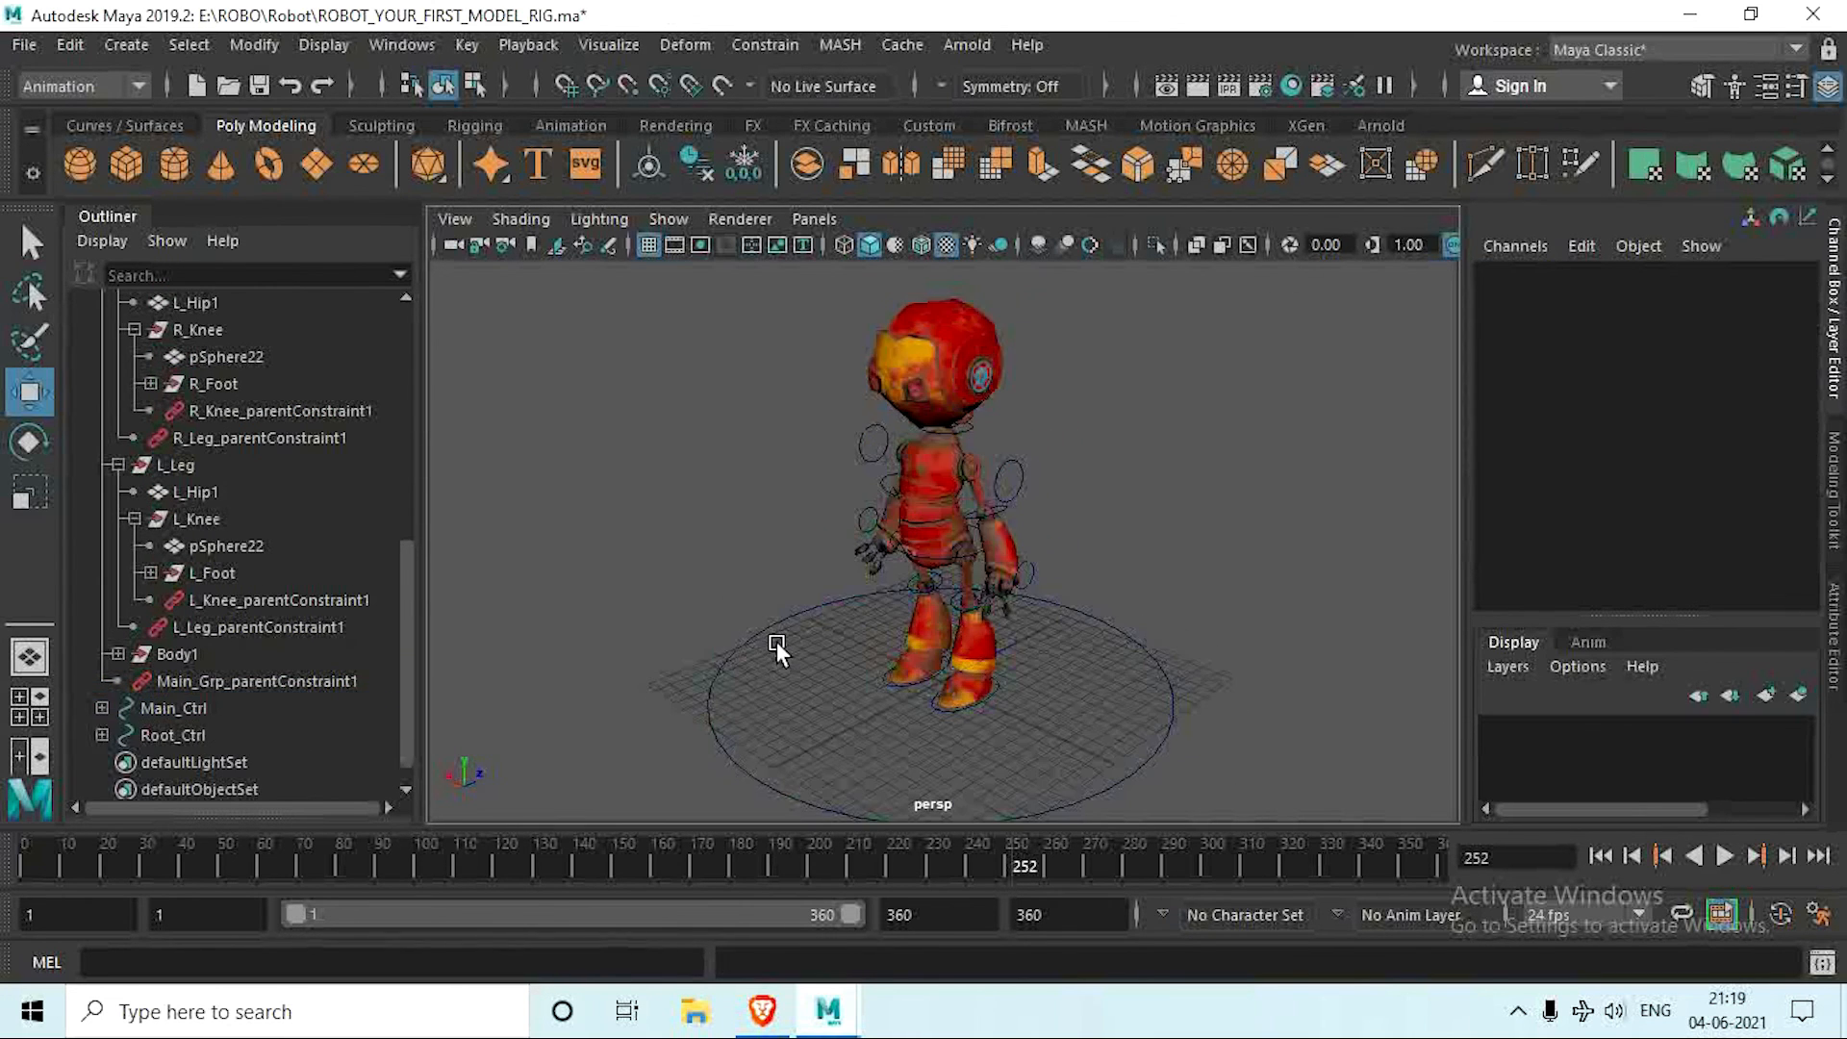
Step: Make Root_Ctrl a child of Main_Ctrl in the Outliner hierarchy
{"action": "middle_click_drag", "start_coordinate": [777, 640], "coordinate": [765, 598], "text": "alt"}
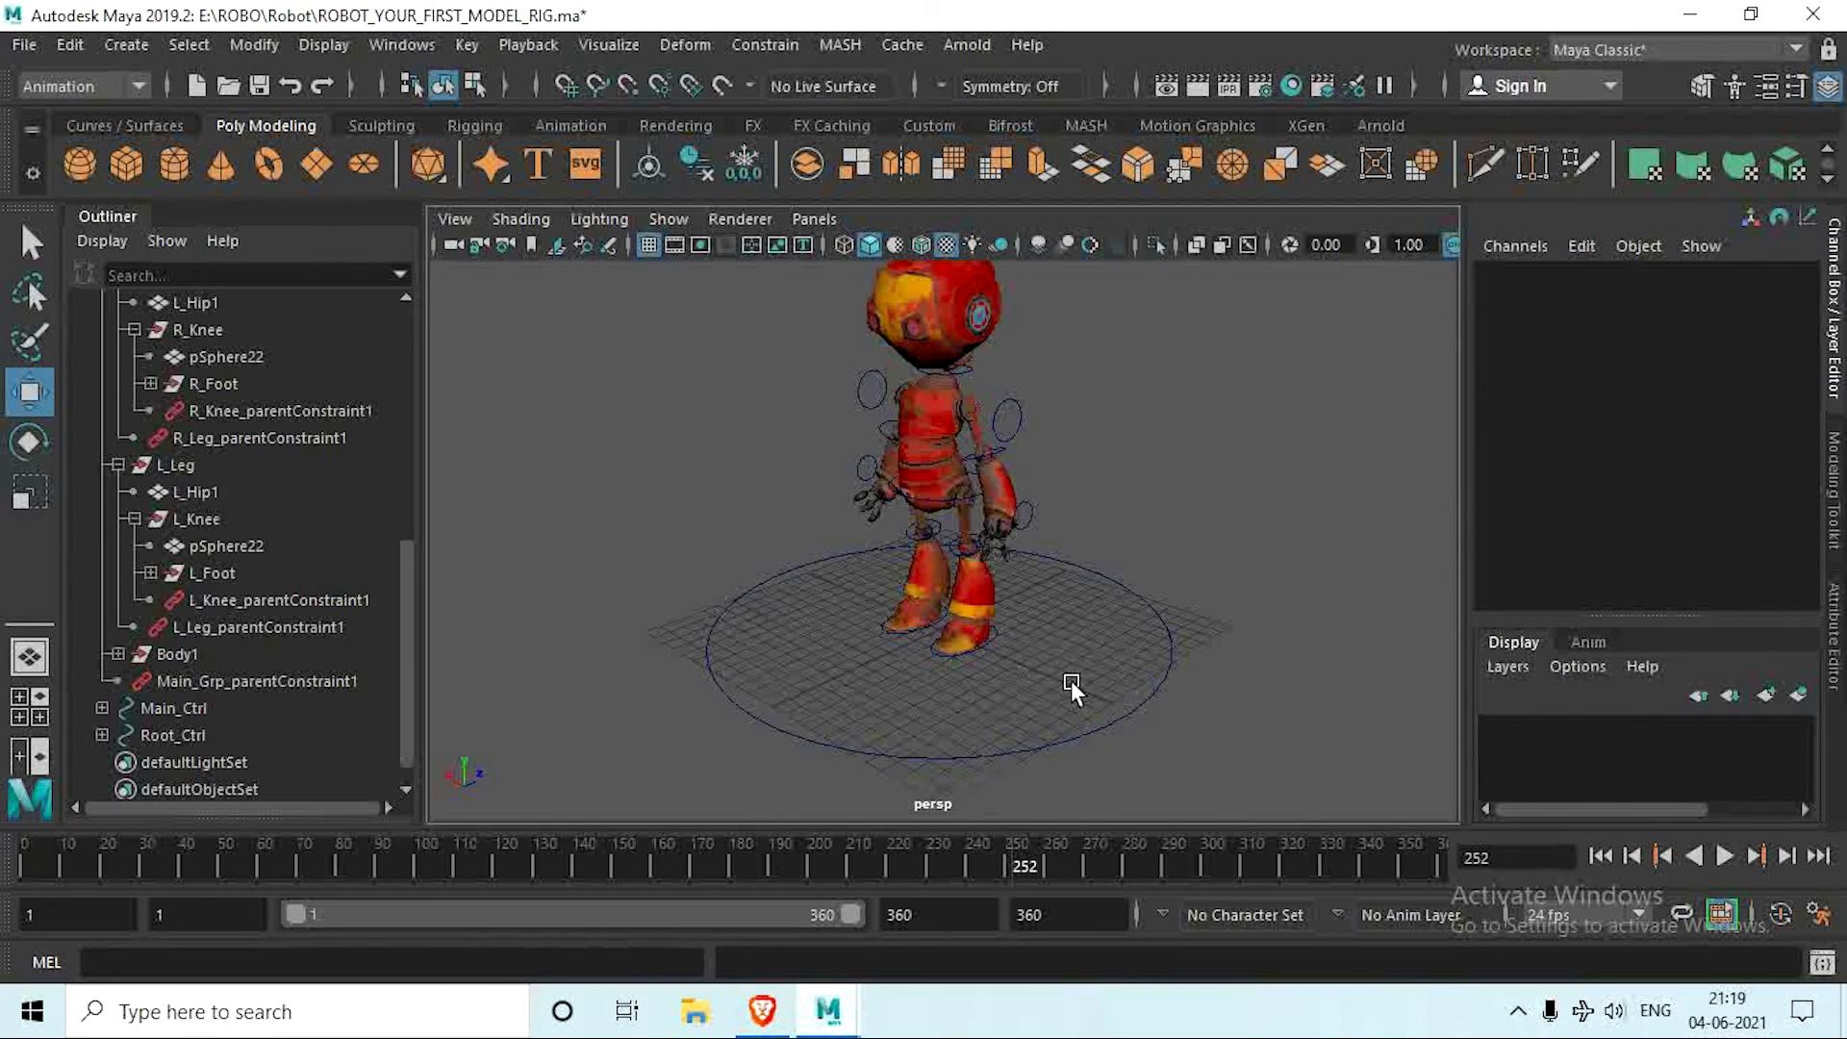
{"action": "left_click", "coordinate": [196, 733]}
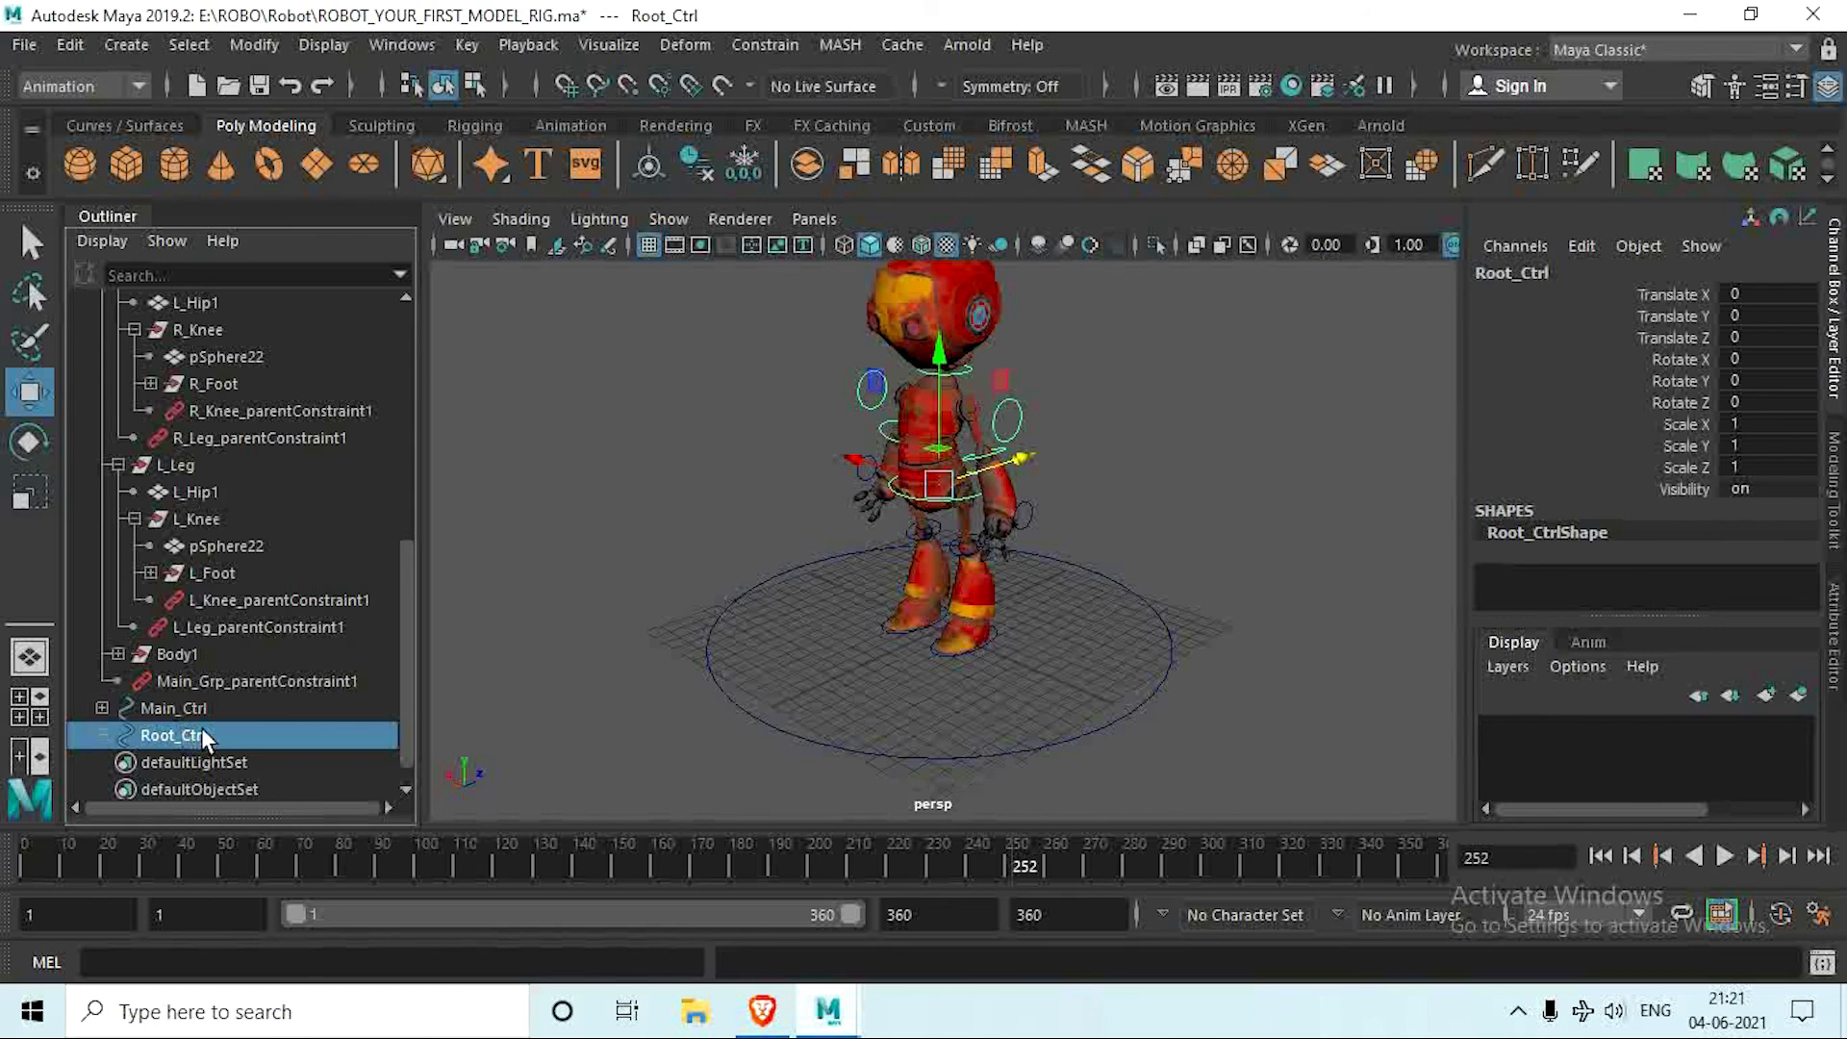
{"action": "middle_click_drag", "start_coordinate": [203, 729], "coordinate": [206, 702]}
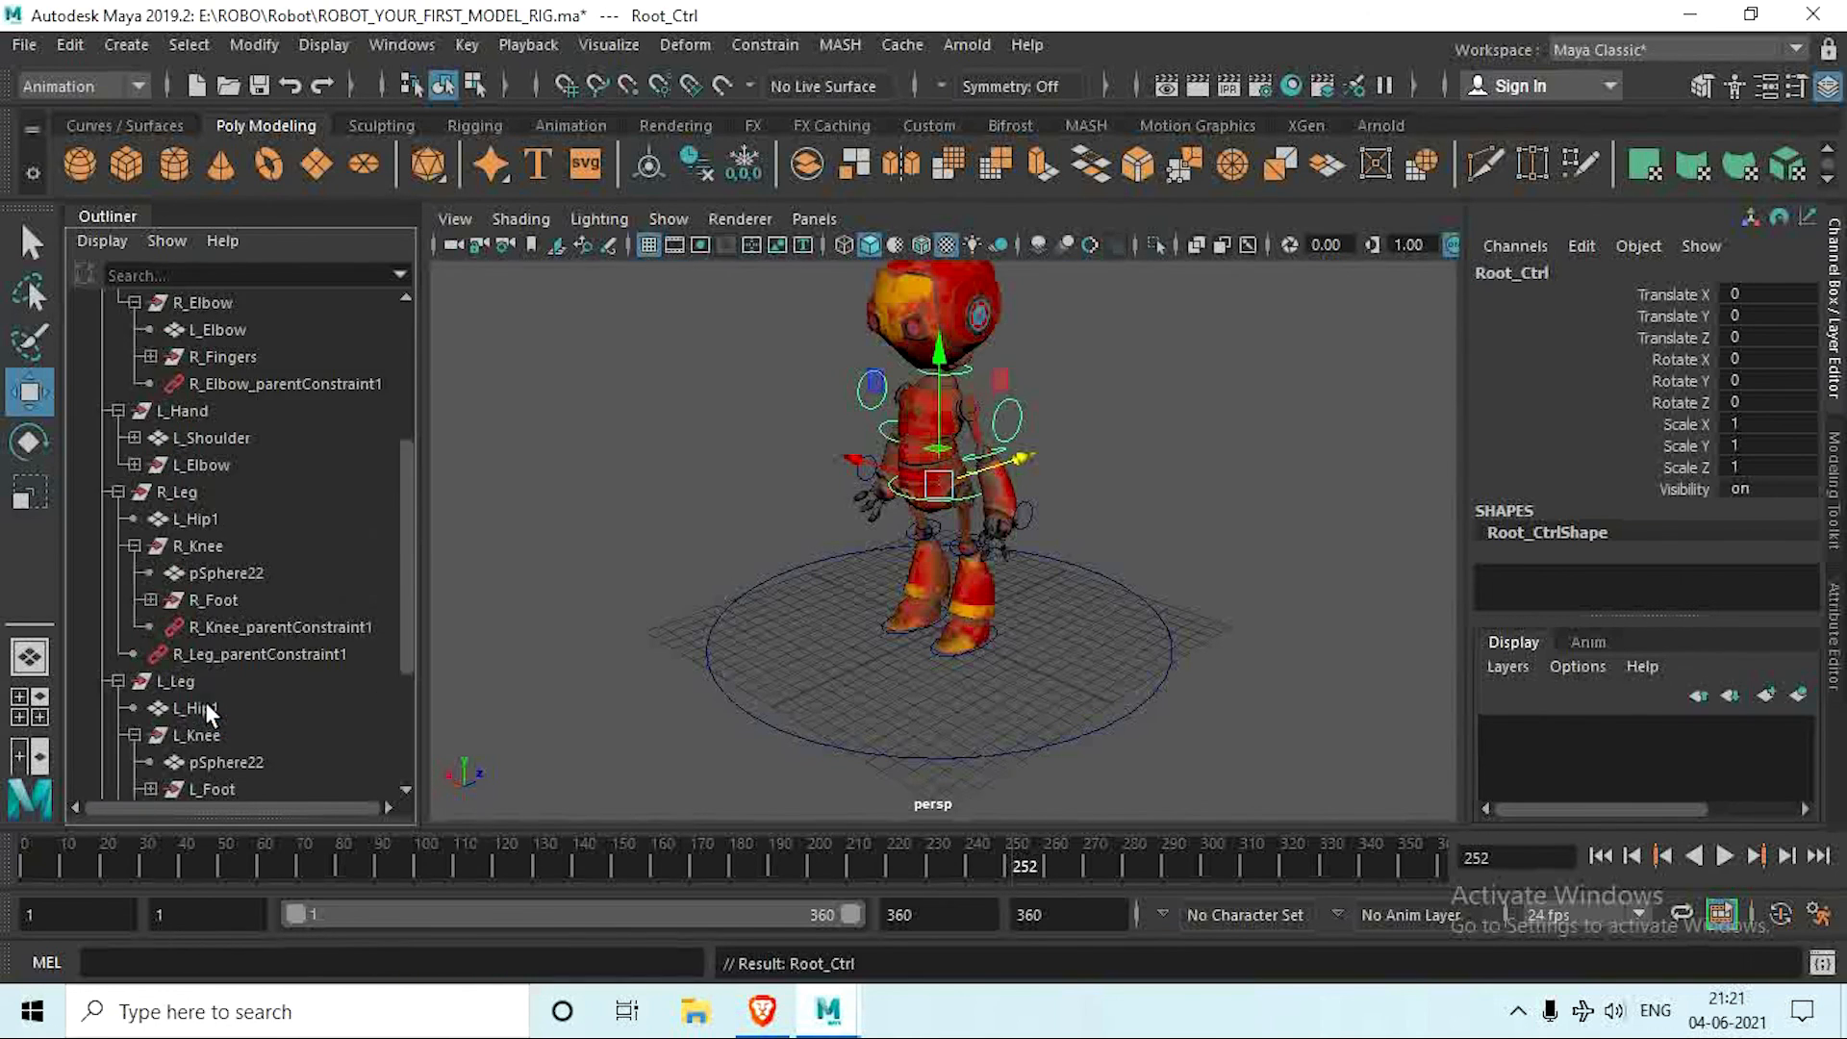
{"action": "scroll", "coordinate": [279, 708], "scroll_direction": "down", "scroll_amount": 3}
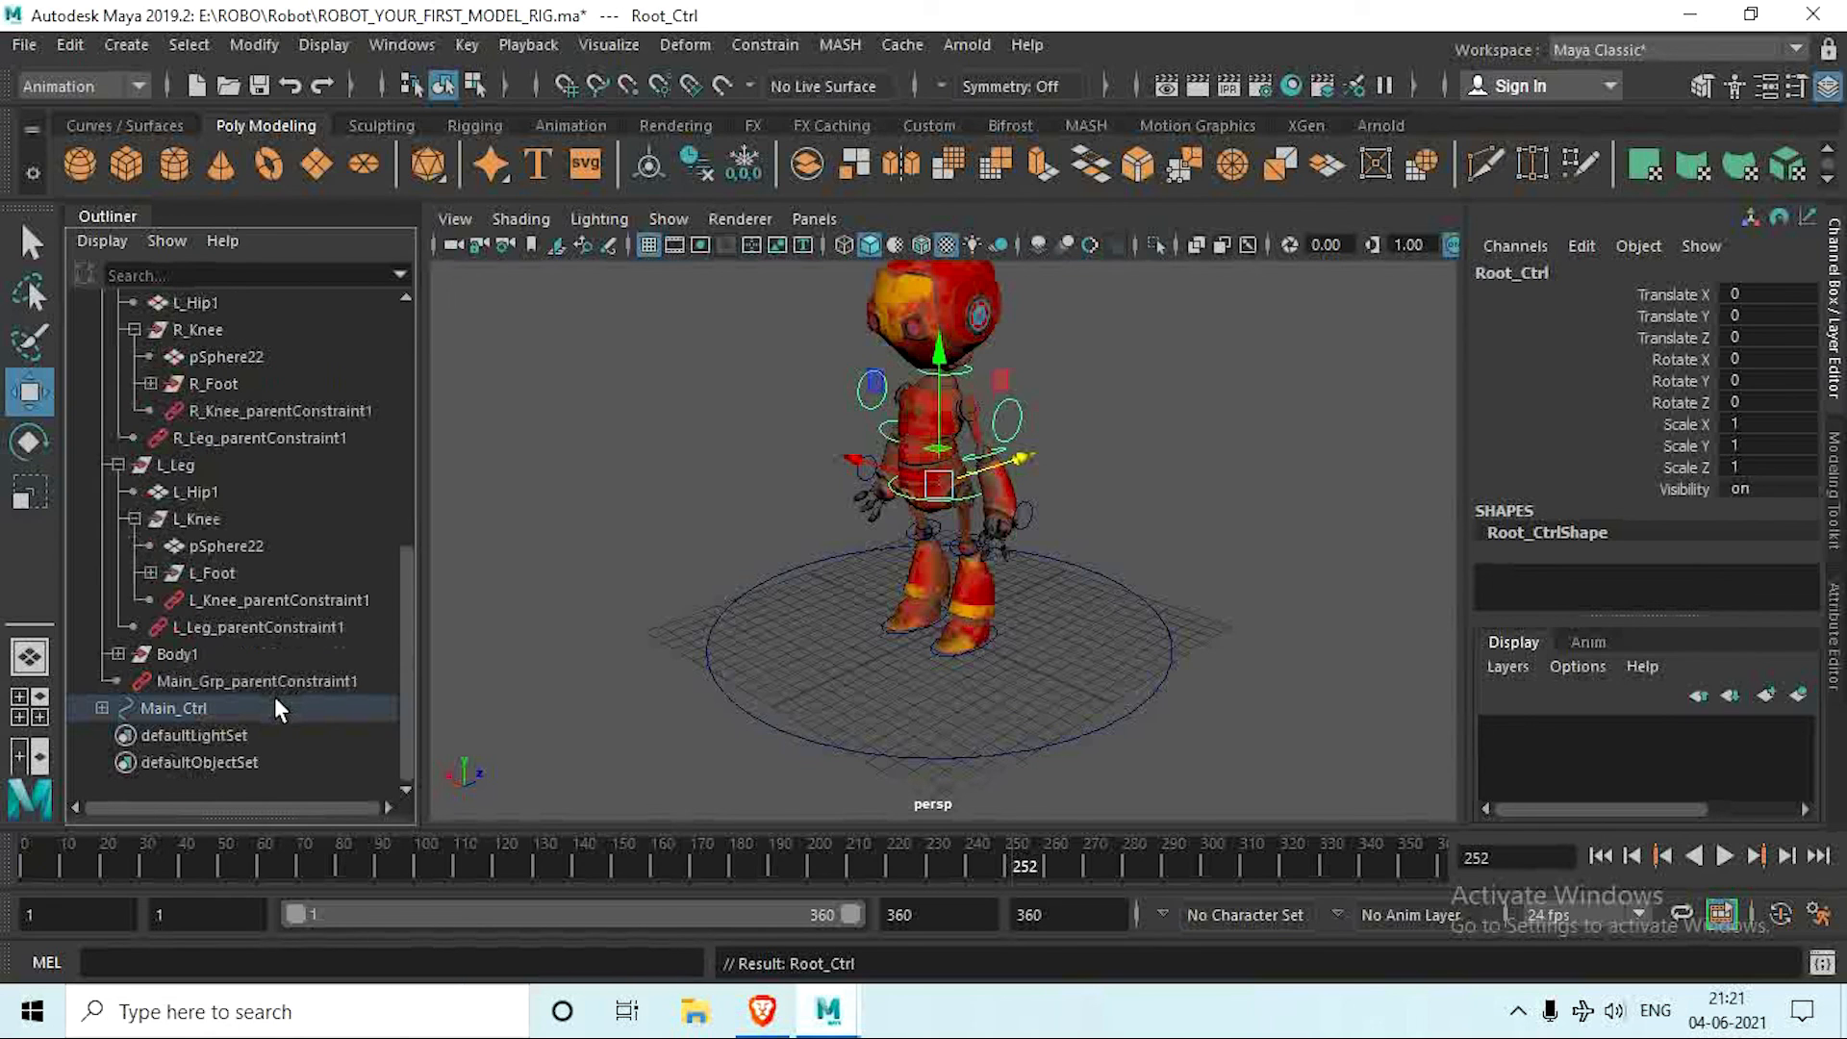
Step: Test the complete rig by moving Main_Ctrl, and undo the move
{"action": "left_click", "coordinate": [191, 708]}
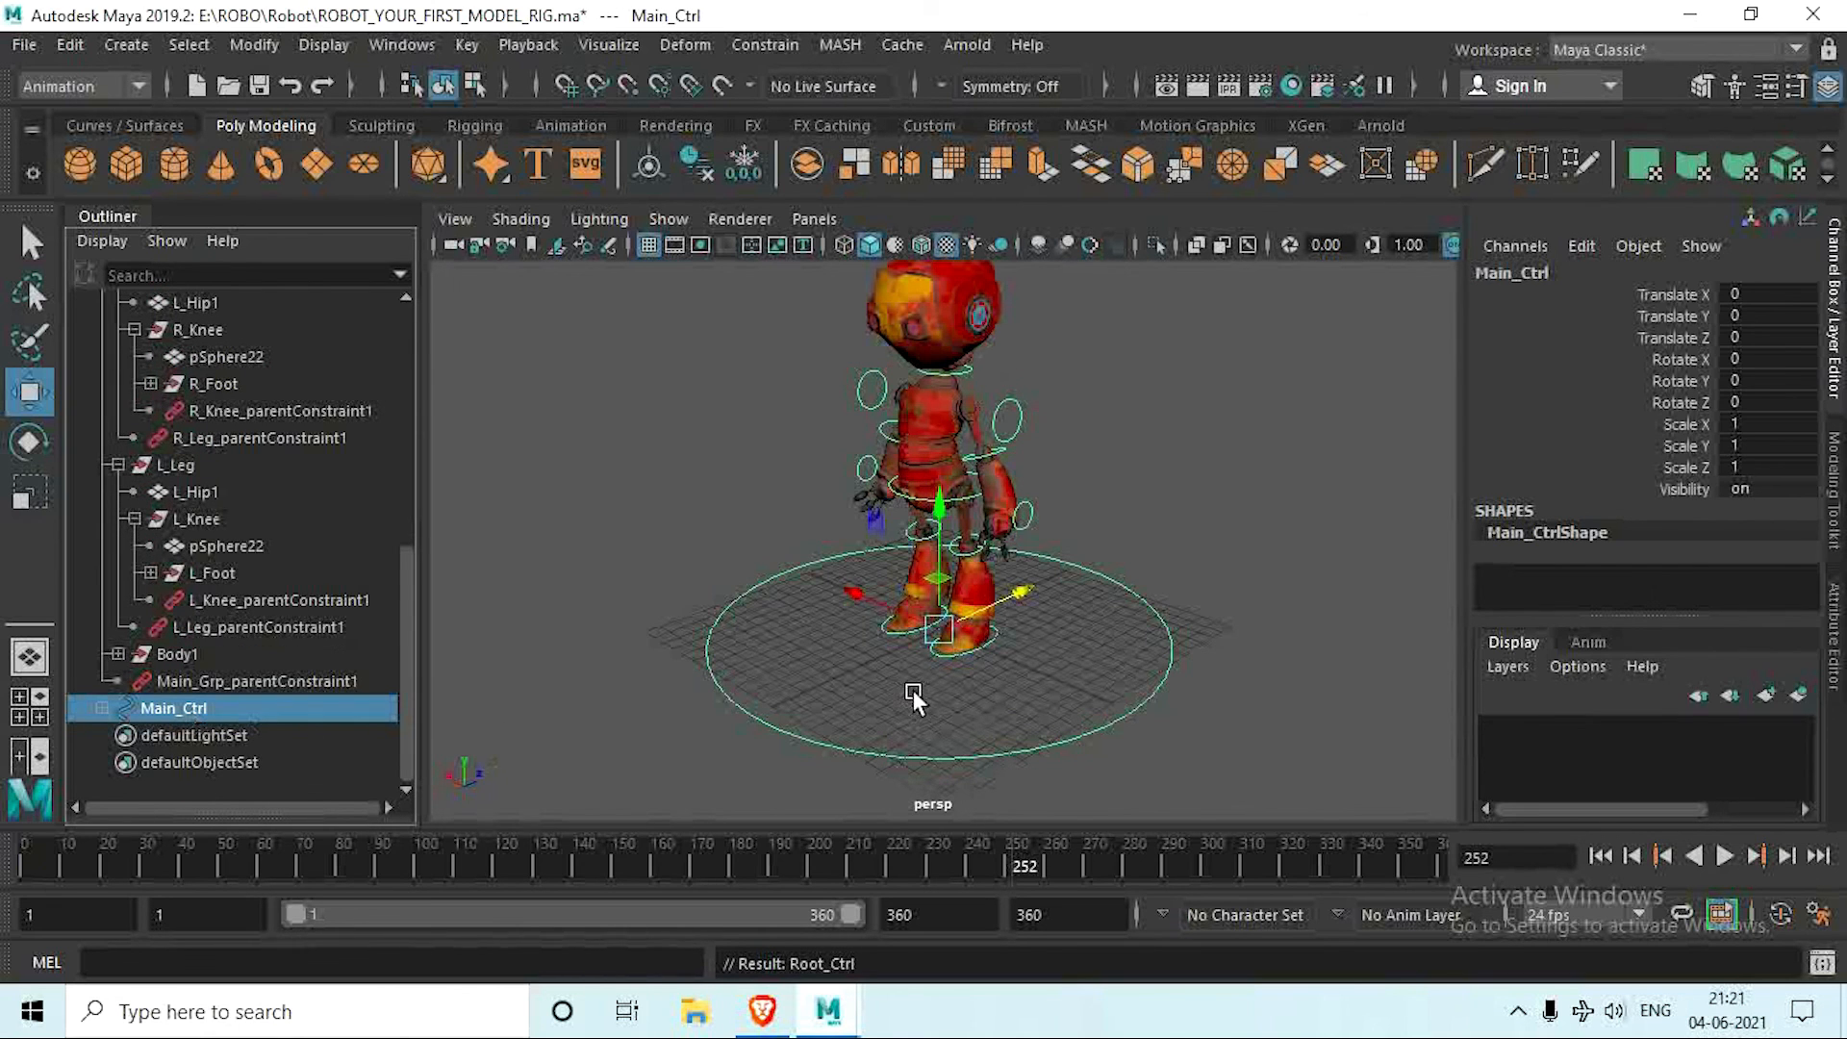
{"action": "scroll", "coordinate": [1023, 602], "scroll_direction": "down", "scroll_amount": 3}
{"action": "middle_click_drag", "start_coordinate": [1023, 602], "coordinate": [992, 664], "text": "alt"}
{"action": "left_click_drag", "start_coordinate": [980, 647], "coordinate": [946, 700]}
{"action": "key", "text": "ctrl+z"}
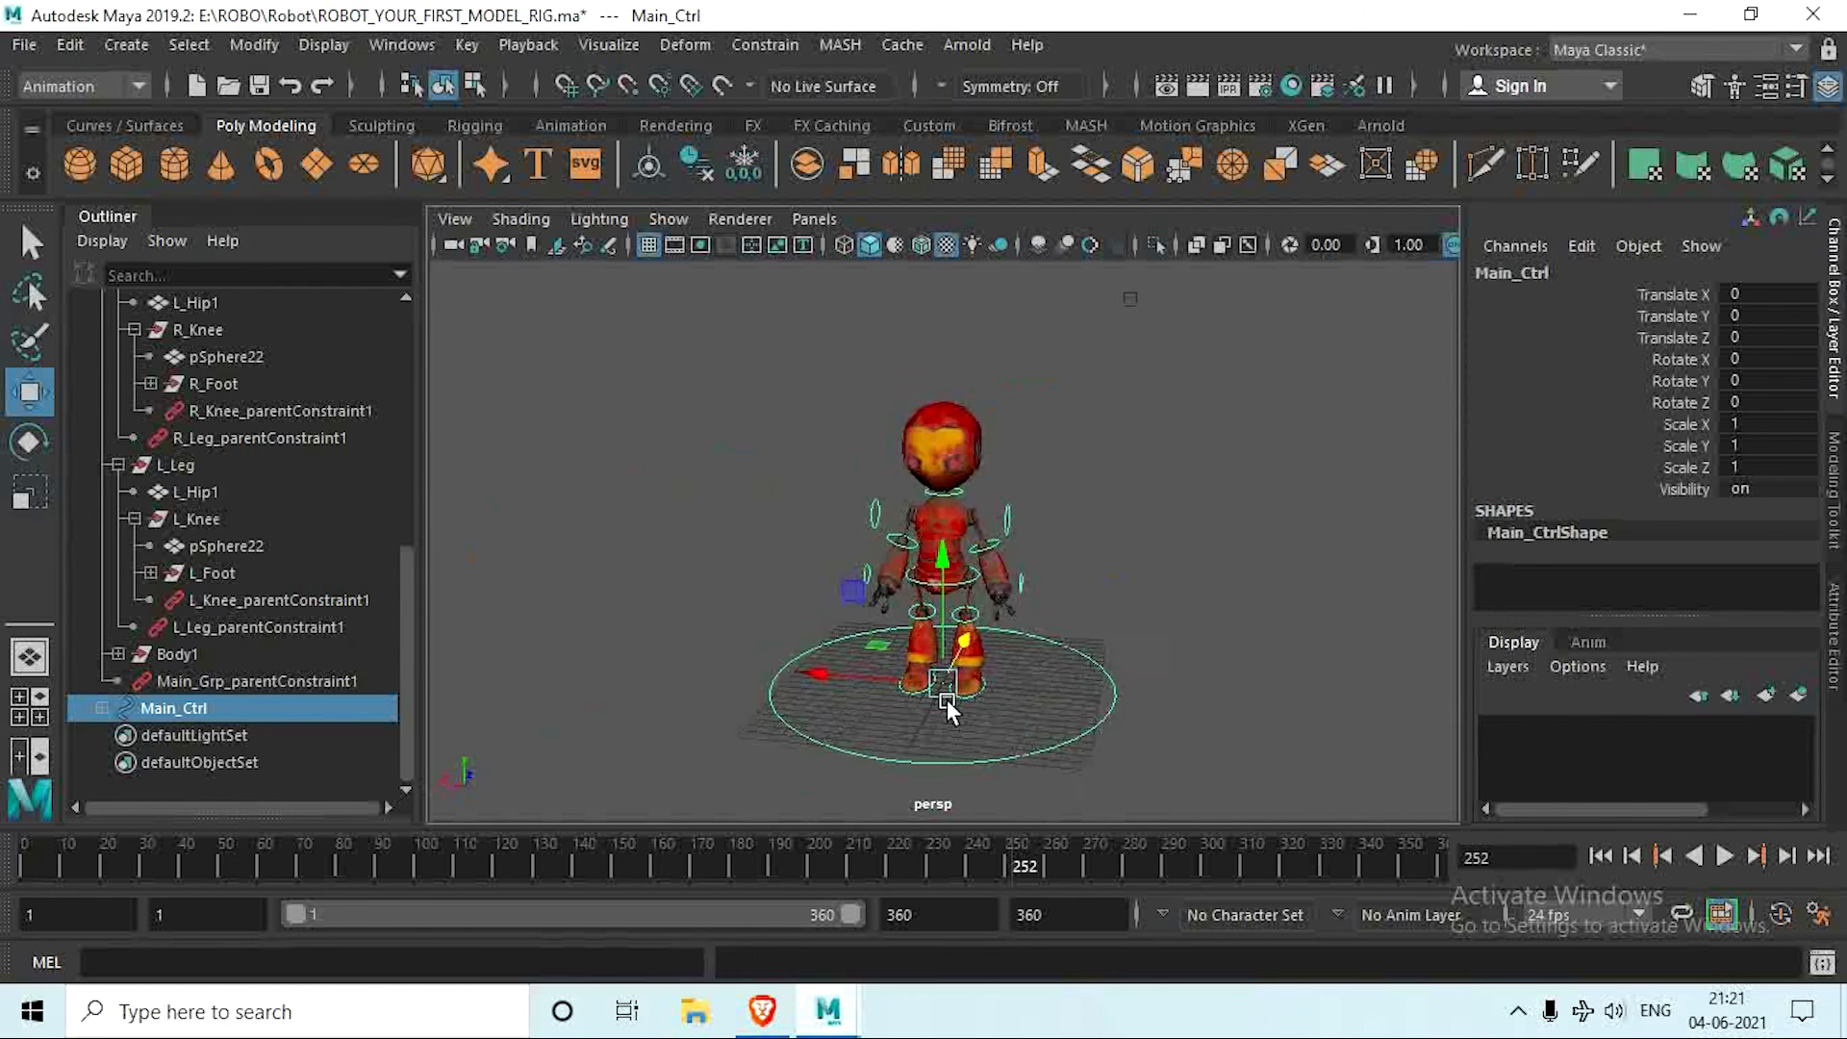
{"action": "scroll", "coordinate": [940, 694], "scroll_direction": "up", "scroll_amount": 6}
{"action": "middle_click_drag", "start_coordinate": [932, 692], "coordinate": [832, 754], "text": "alt"}
Step: Test-rotate L_Shoulder_Ctrl to check the left arm, undo the test rotations and clear the selection
{"action": "left_click_drag", "start_coordinate": [1003, 523], "coordinate": [1062, 555]}
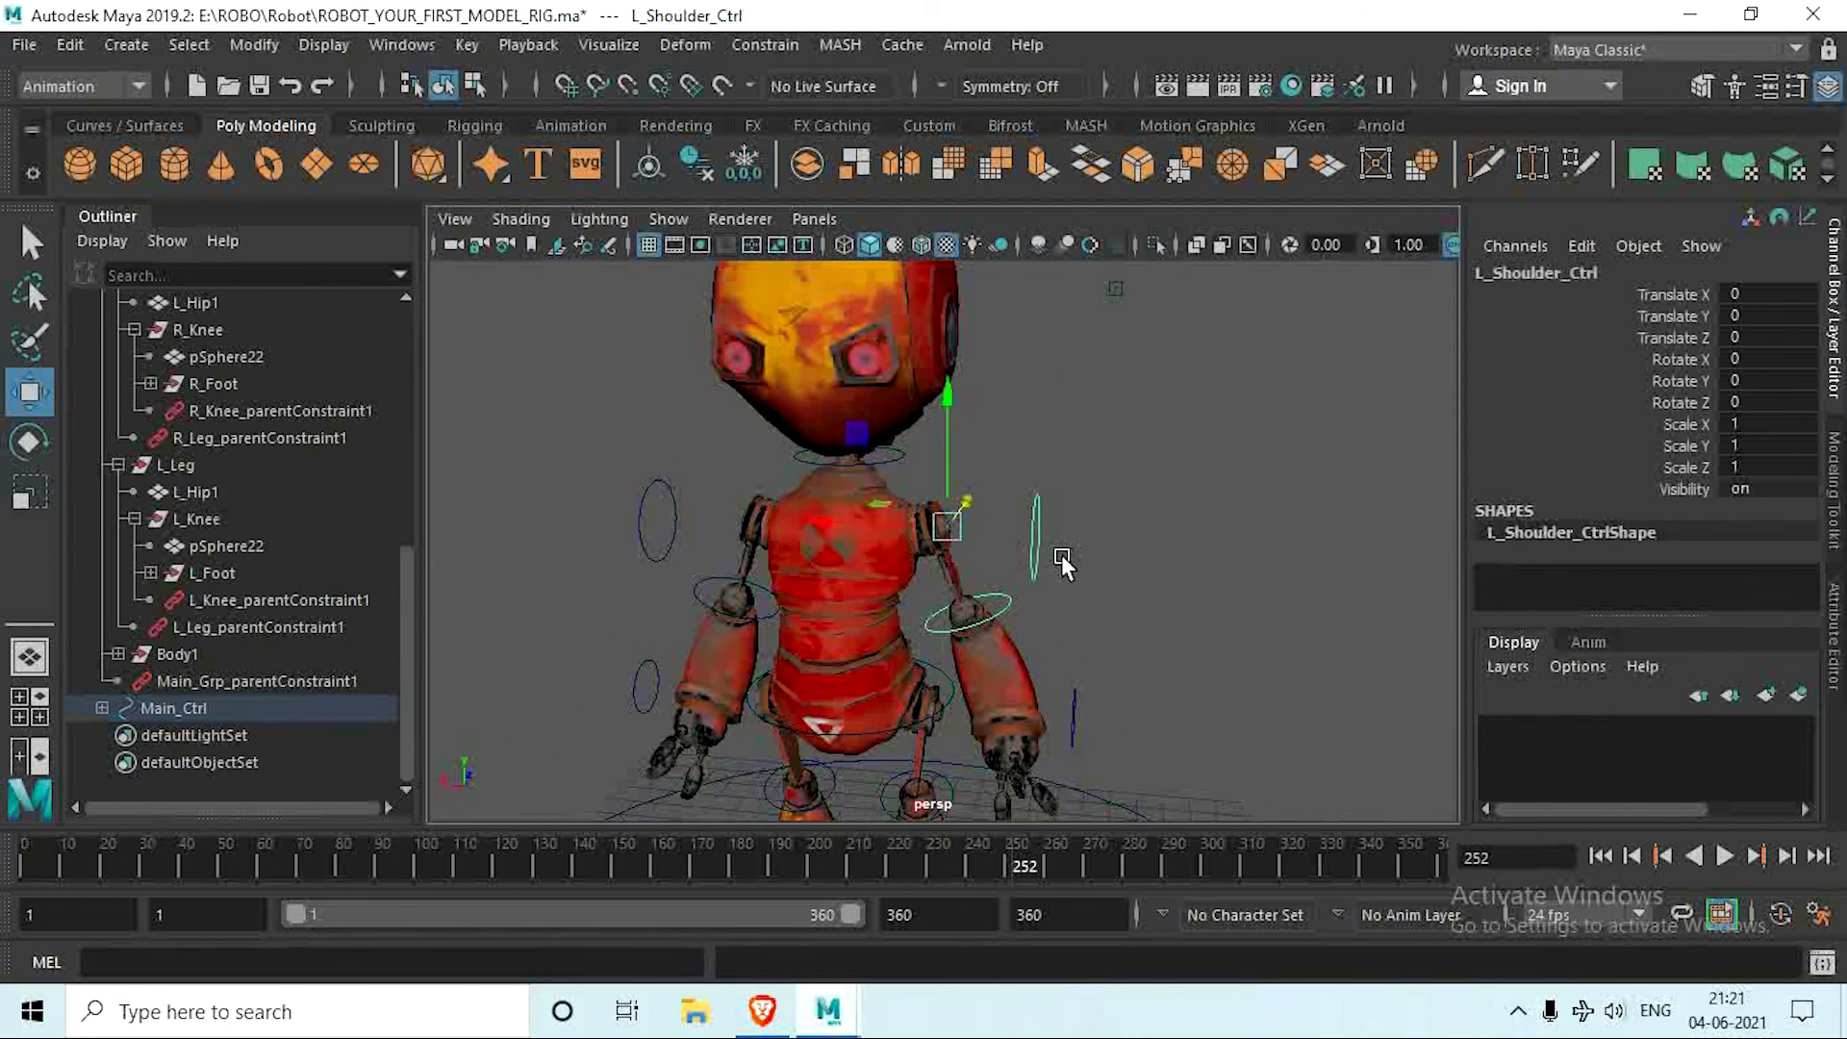
{"action": "key", "text": "e"}
{"action": "left_click_drag", "start_coordinate": [977, 497], "coordinate": [957, 437]}
{"action": "key", "text": "ctrl+z"}
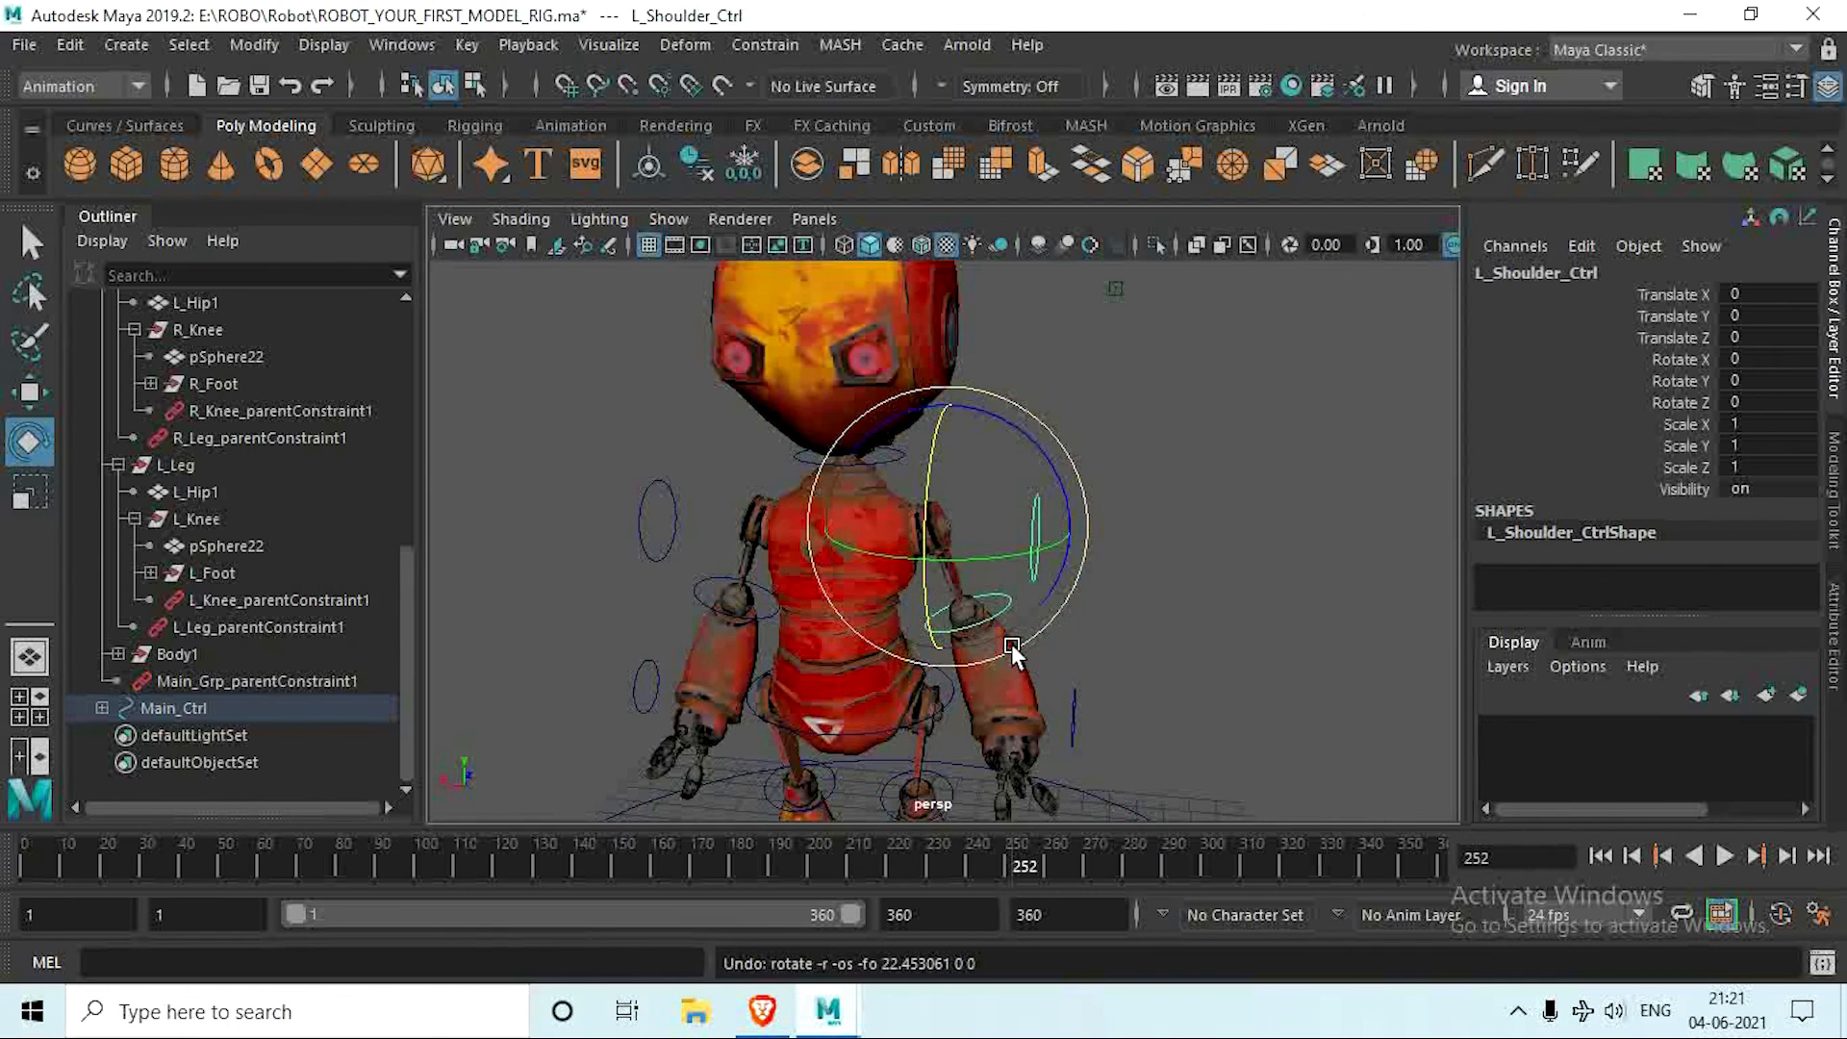
{"action": "middle_click_drag", "start_coordinate": [1016, 674], "coordinate": [1035, 577], "text": "alt"}
{"action": "left_click_drag", "start_coordinate": [630, 362], "coordinate": [706, 302]}
{"action": "key", "text": "ctrl+z"}
{"action": "scroll", "coordinate": [751, 509], "scroll_direction": "down", "scroll_amount": 5}
{"action": "middle_click_drag", "start_coordinate": [757, 513], "coordinate": [709, 584], "text": "alt"}
{"action": "left_click_drag", "start_coordinate": [708, 585], "coordinate": [1115, 455], "text": "alt"}
{"action": "left_click", "coordinate": [1115, 454]}
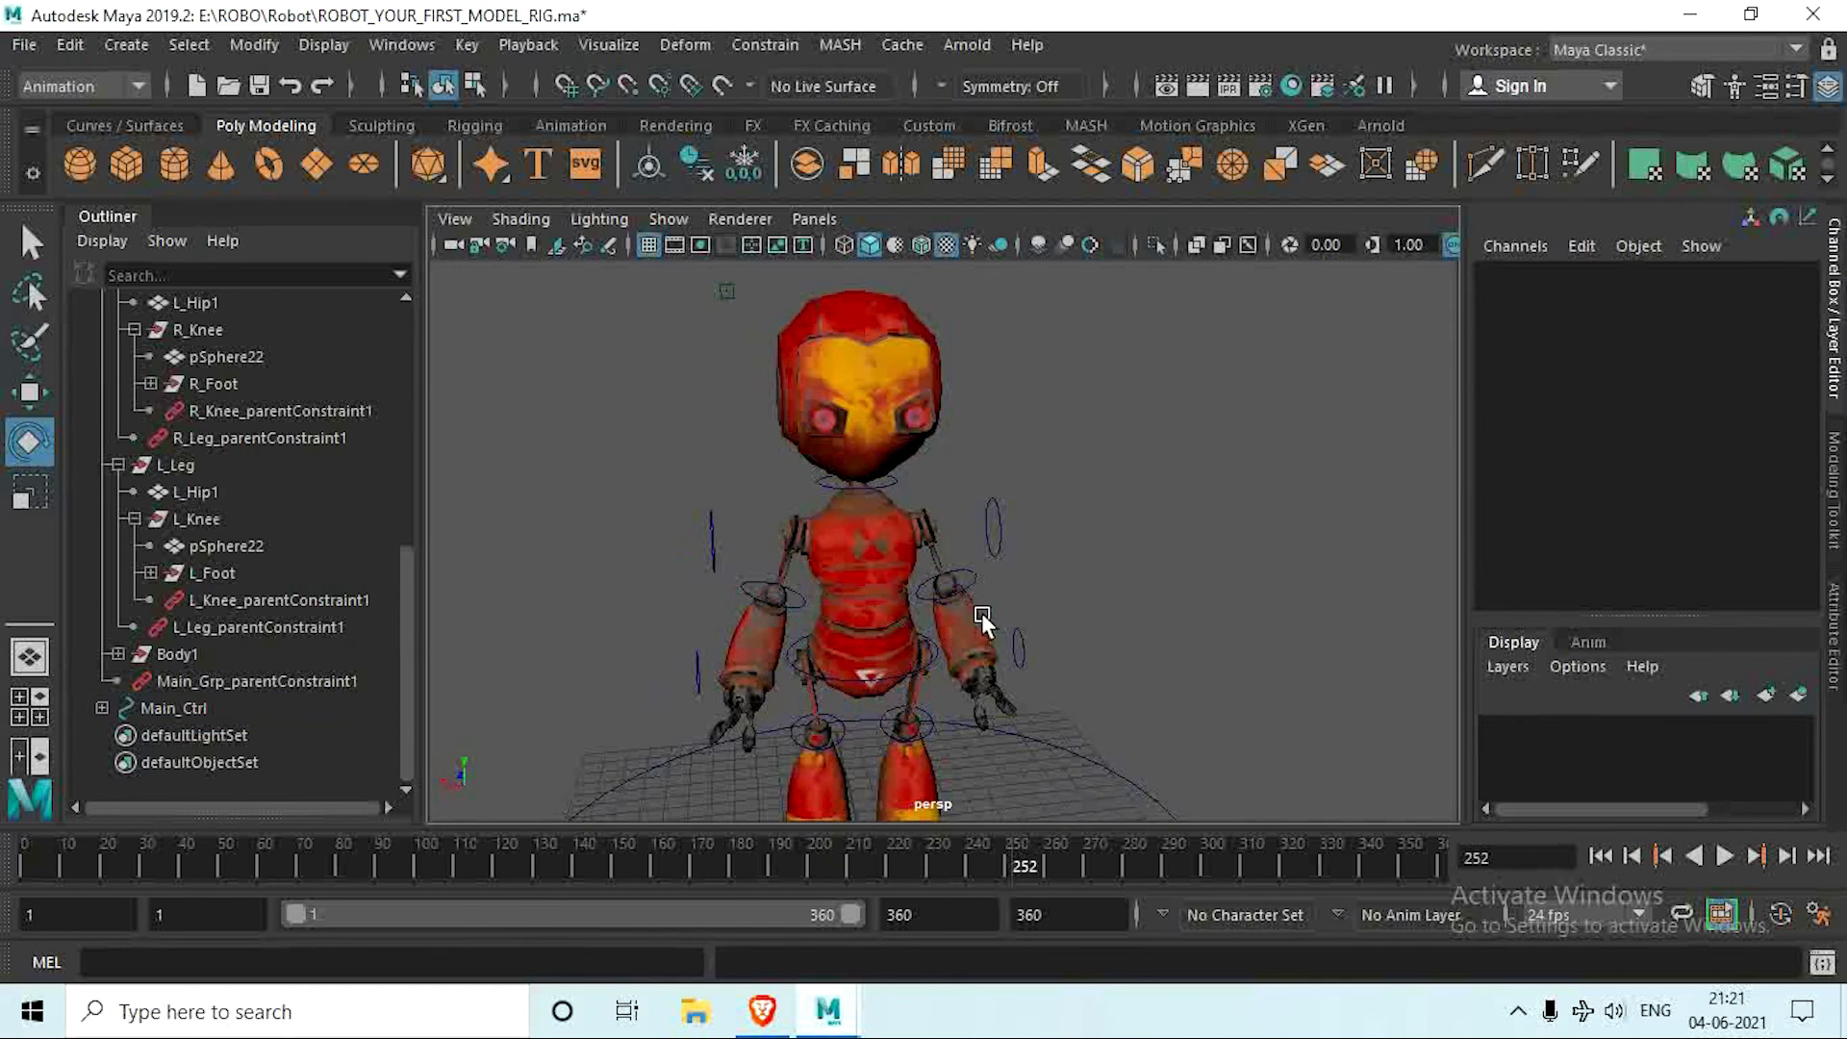
{"action": "scroll", "coordinate": [982, 612], "scroll_direction": "down", "scroll_amount": 5}
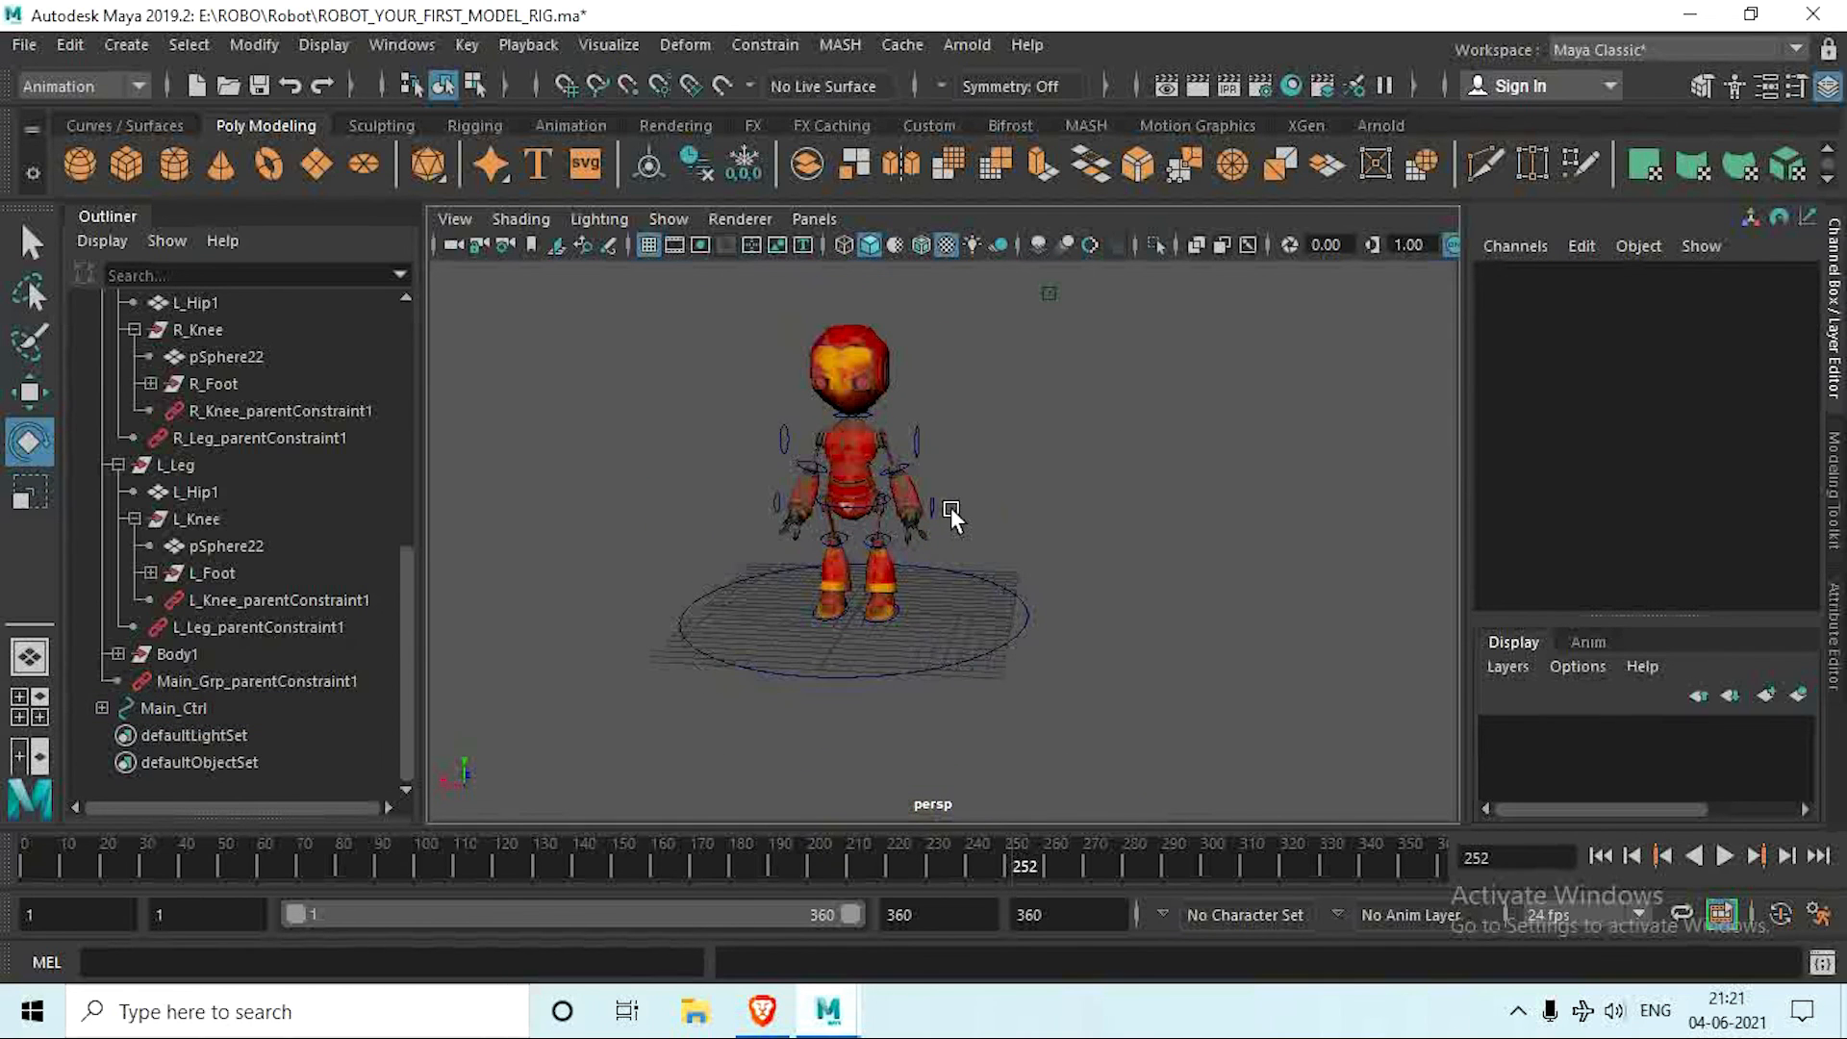